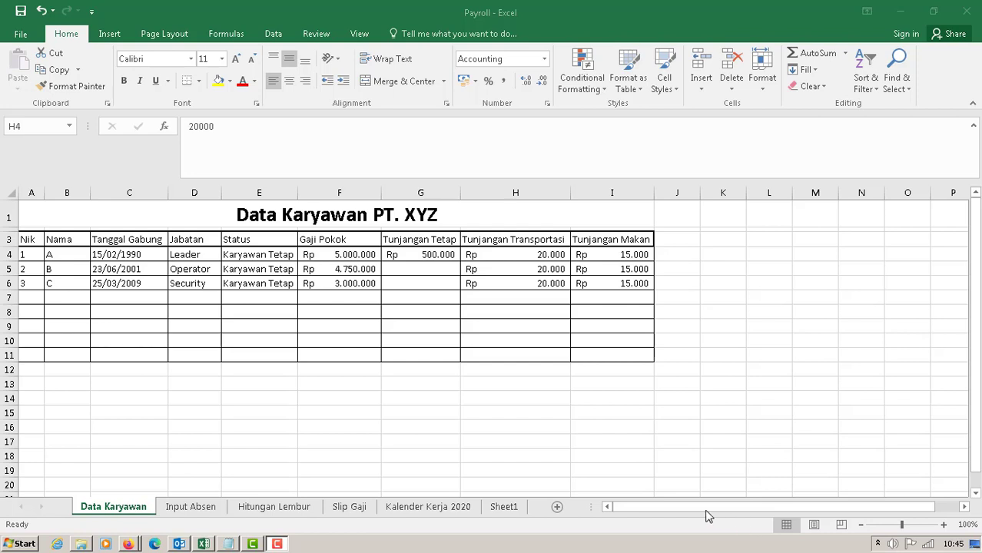
Examine the Input Absen sheet's attendance grid and the formulas in its Shift 1, Shift 2 and Shift 3 columns
left_click(649, 511)
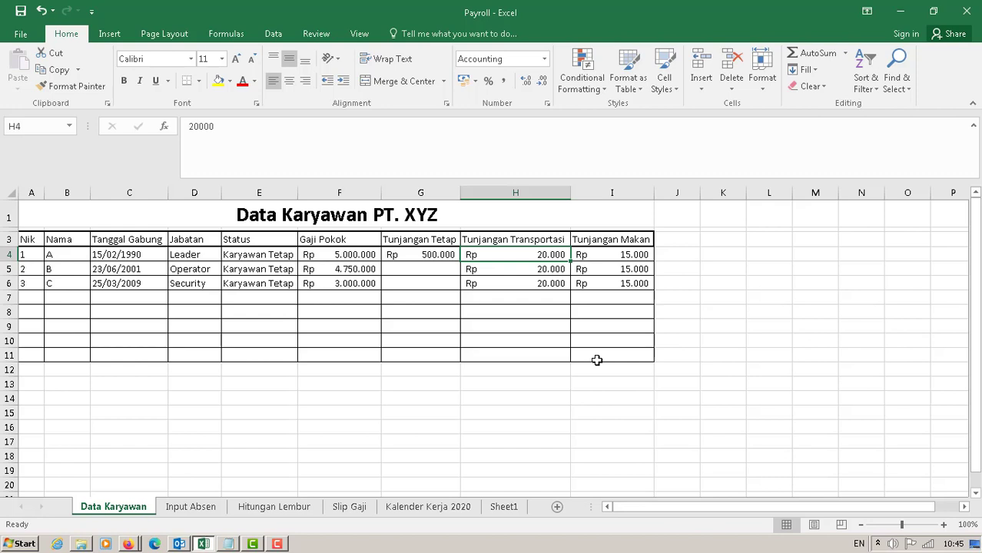
left_click(195, 510)
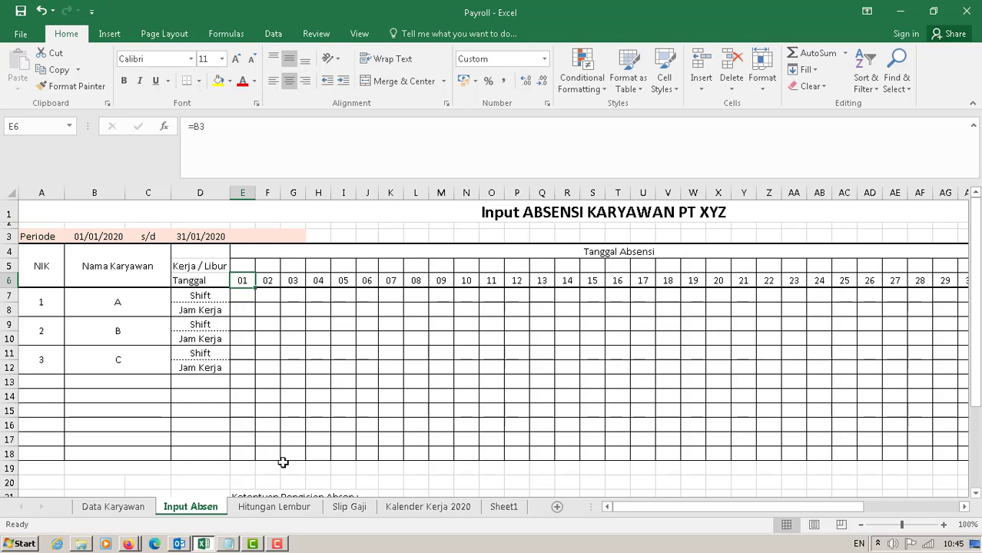
left_click_drag(695, 506, 791, 500)
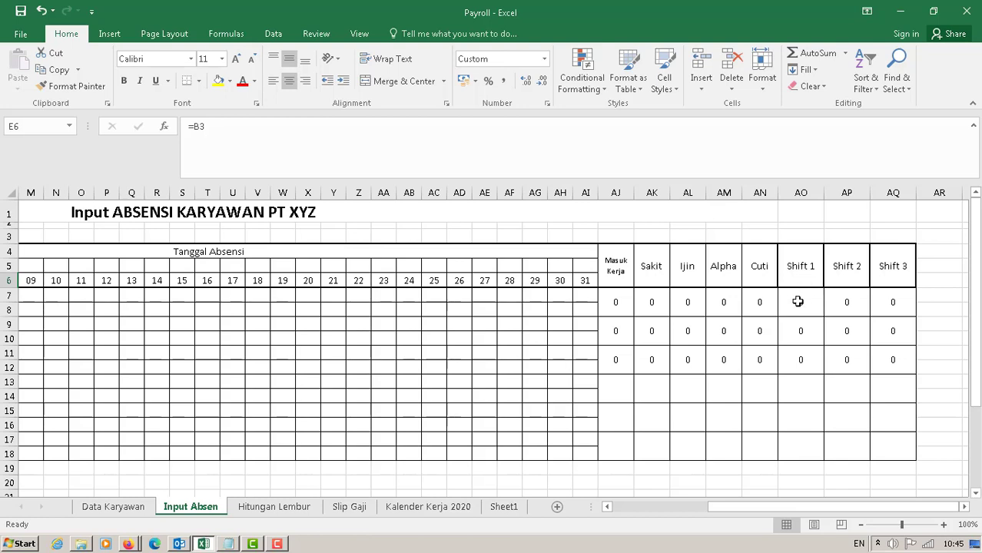
left_click_drag(797, 302, 884, 363)
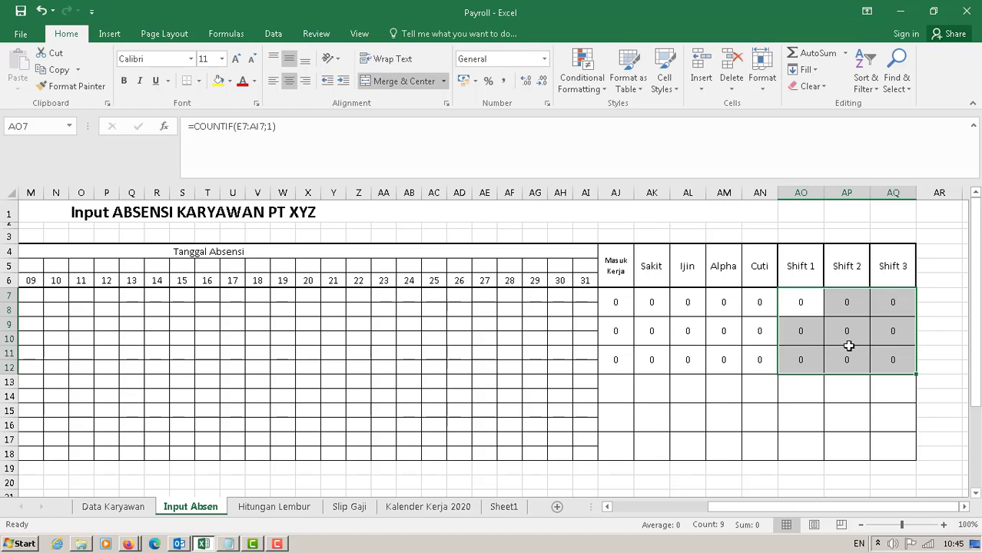
left_click(807, 302)
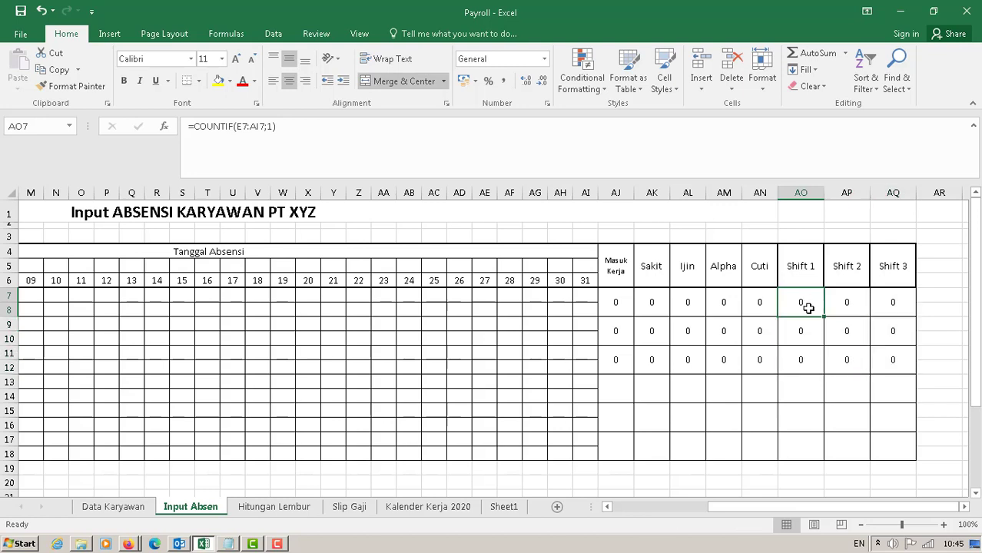
left_click_drag(777, 505, 683, 507)
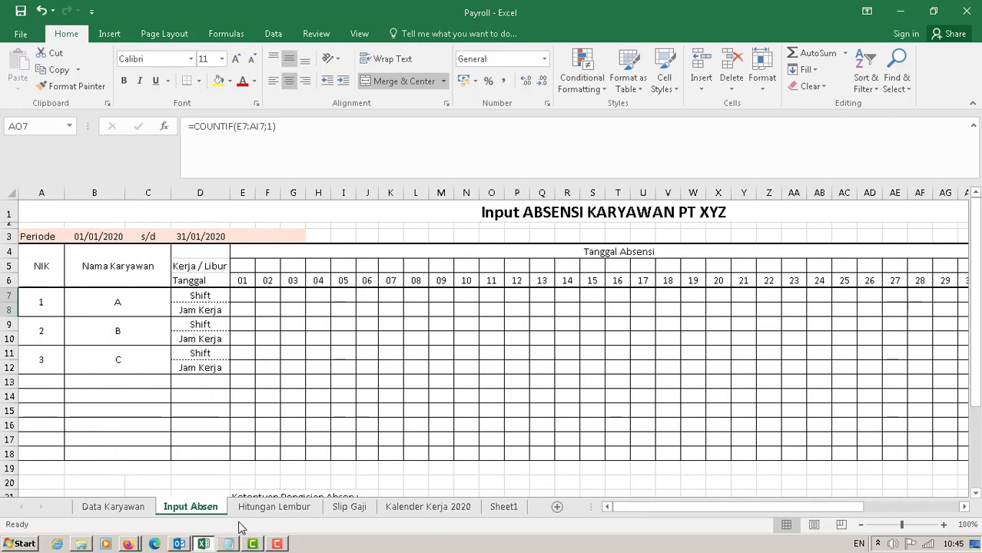
Look over the overtime table on the Hitungan Lembur sheet and the pay slip templates on the Slip Gaji sheet
left_click(263, 508)
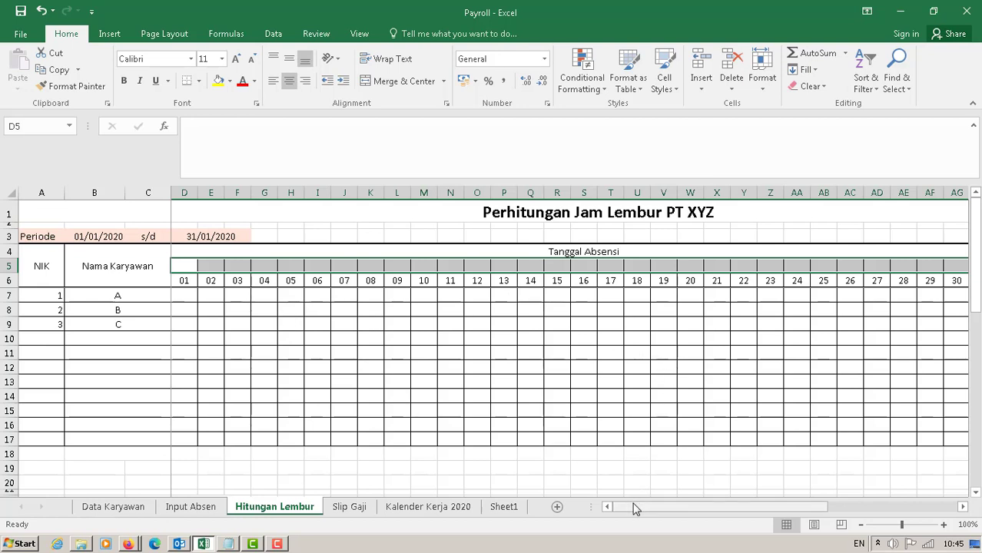
mouse_move(634, 509)
left_mouse_down()
mouse_move(788, 507)
mouse_move(628, 509)
left_mouse_up()
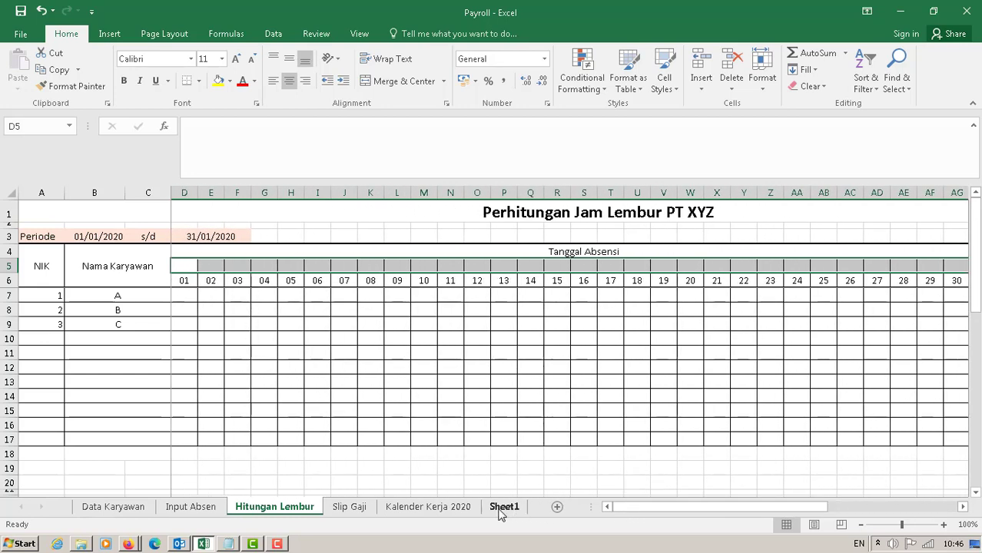
left_click(348, 509)
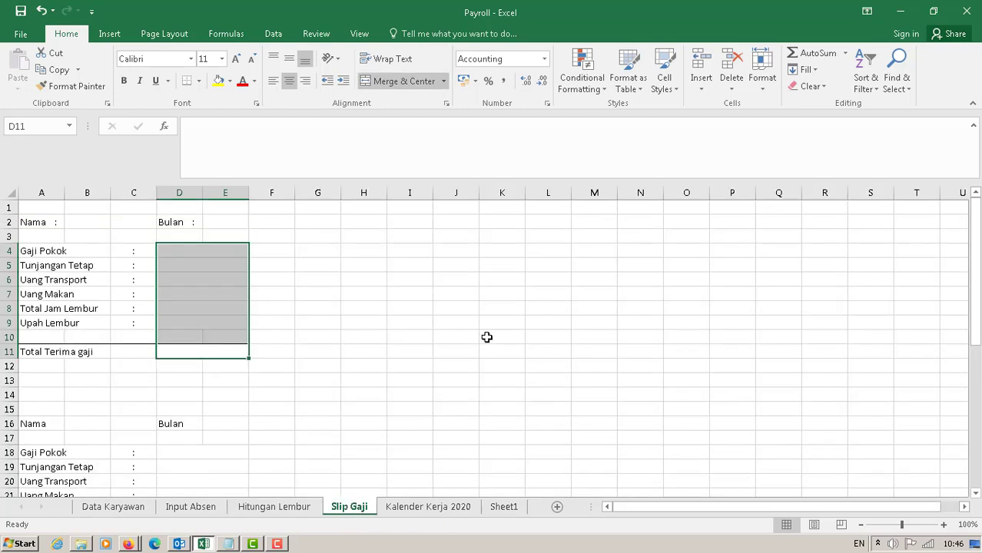
left_click(487, 337)
scroll(472, 343, "down", 7)
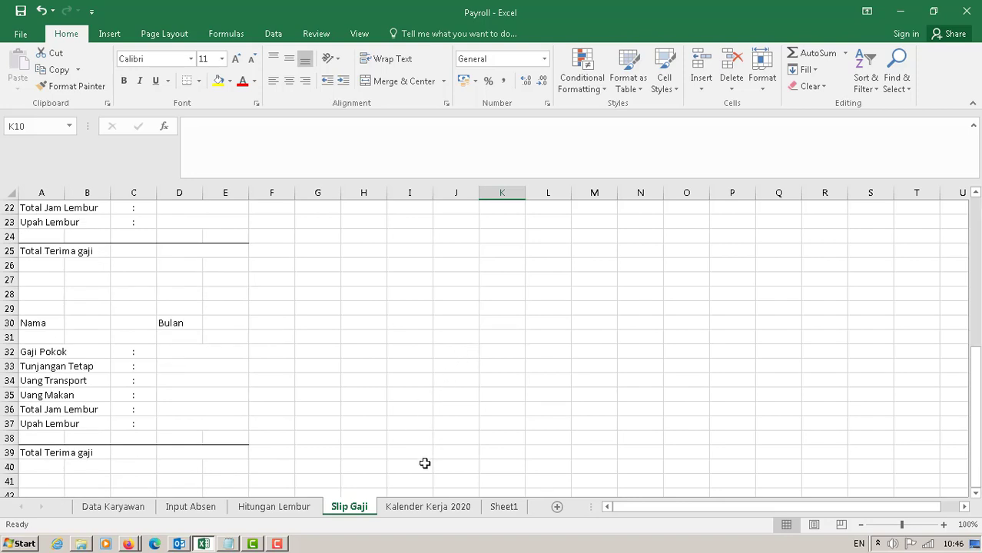
Examine the STATUS row entries for 1 to 5 January on the Kalender Kerja 2020 sheet
left_click(431, 508)
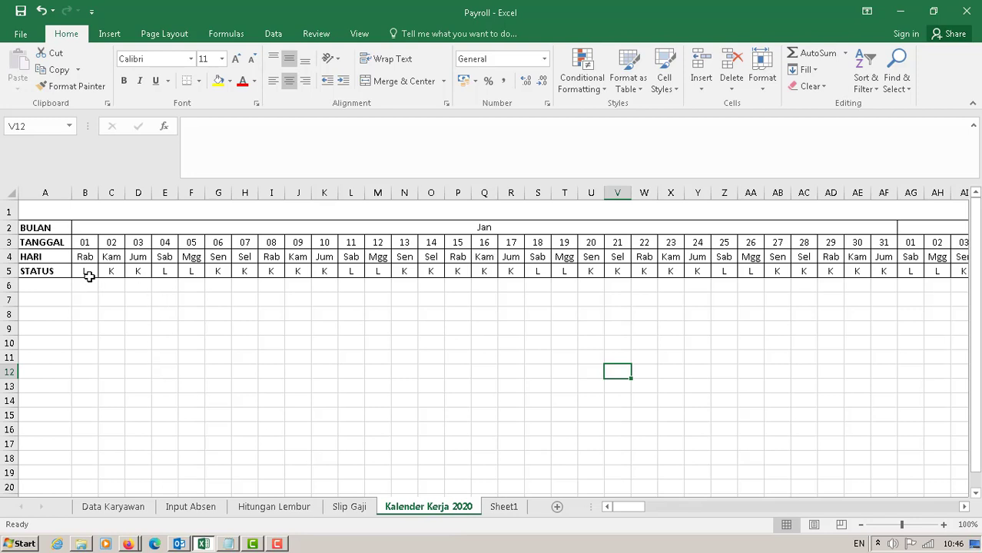
left_click(28, 272)
left_click(79, 272)
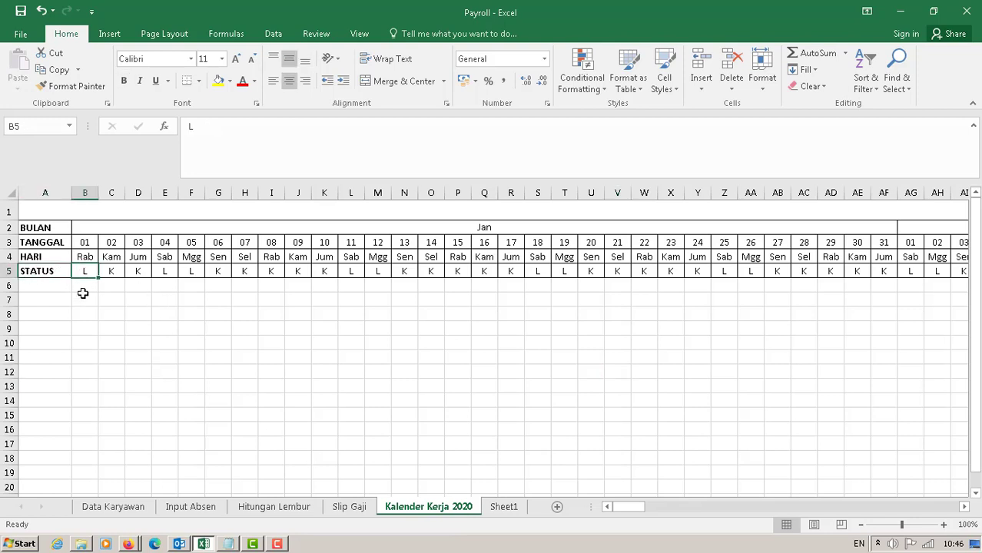
left_click(112, 273)
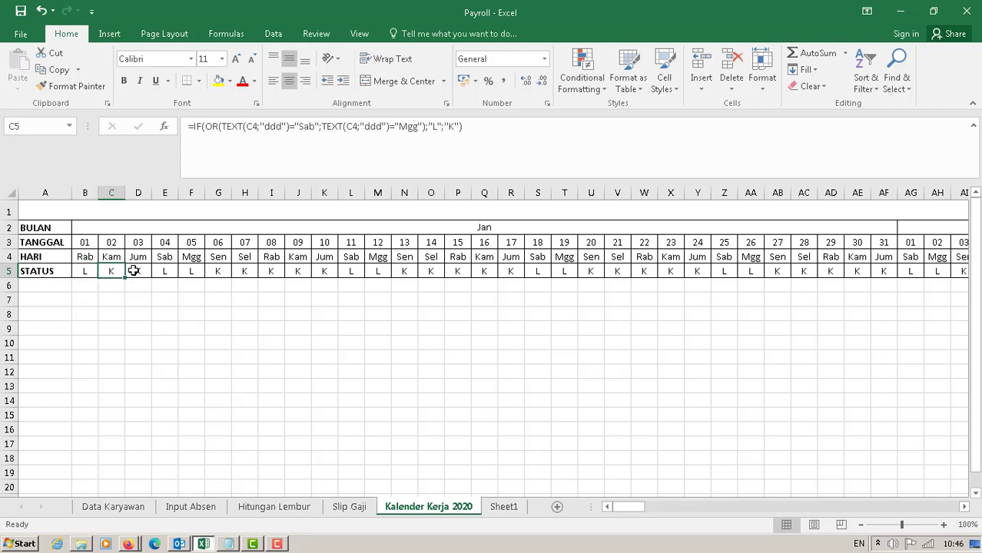
left_click(137, 272)
left_click(163, 272)
left_click(191, 272)
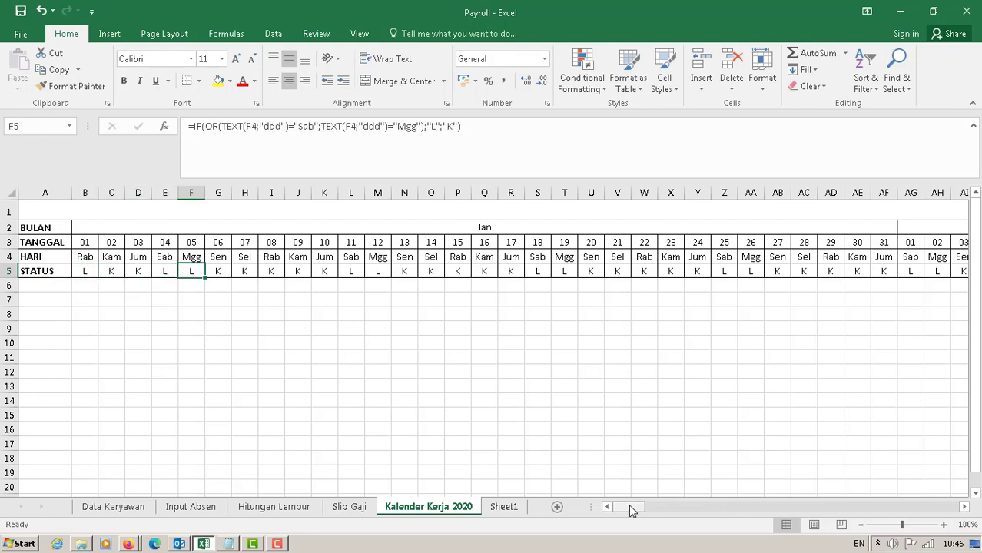
left_click_drag(629, 507, 606, 507)
left_click_drag(646, 513, 615, 511)
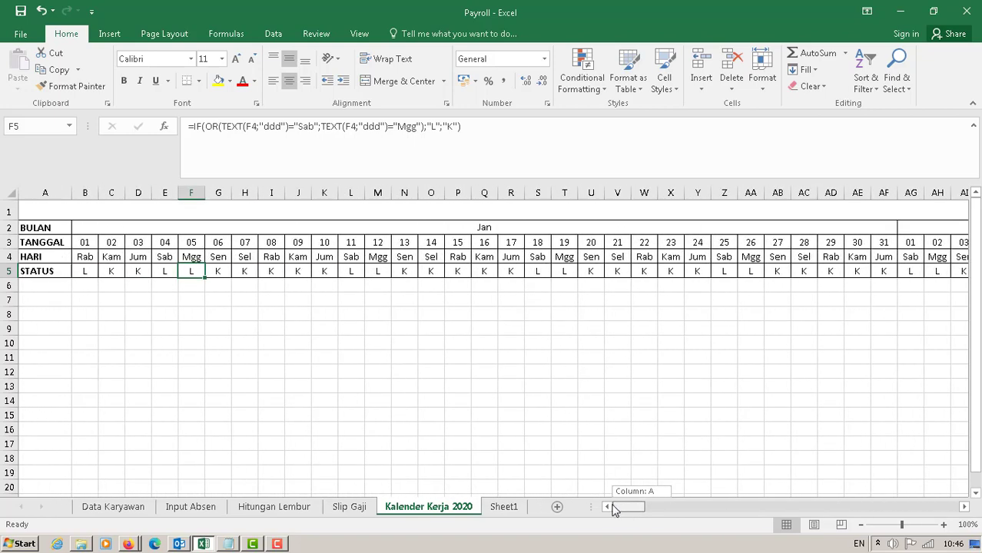
Change the STATUS label in A5 to "Kerja / Libur" and fit column A's width to its contents
left_click(36, 272)
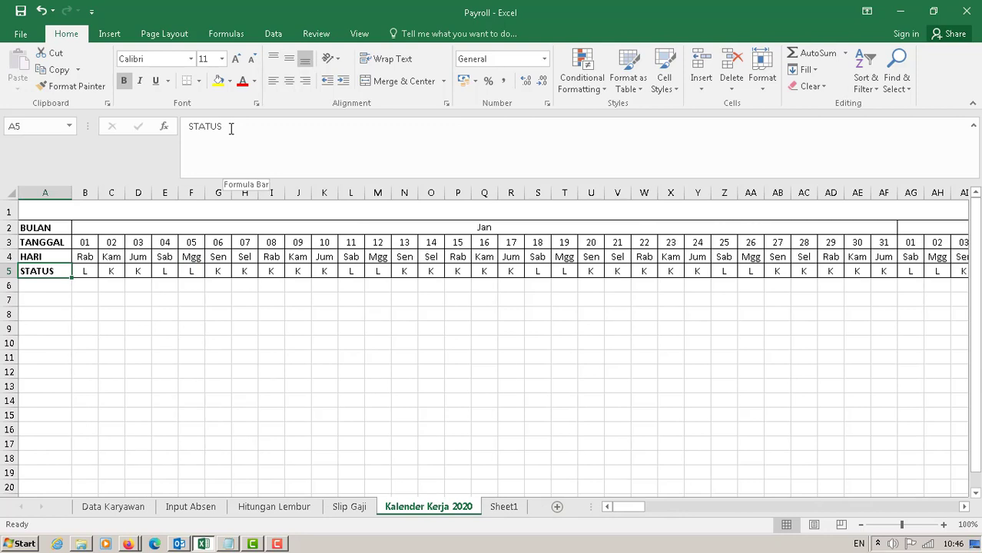
left_click_drag(230, 127, 164, 128)
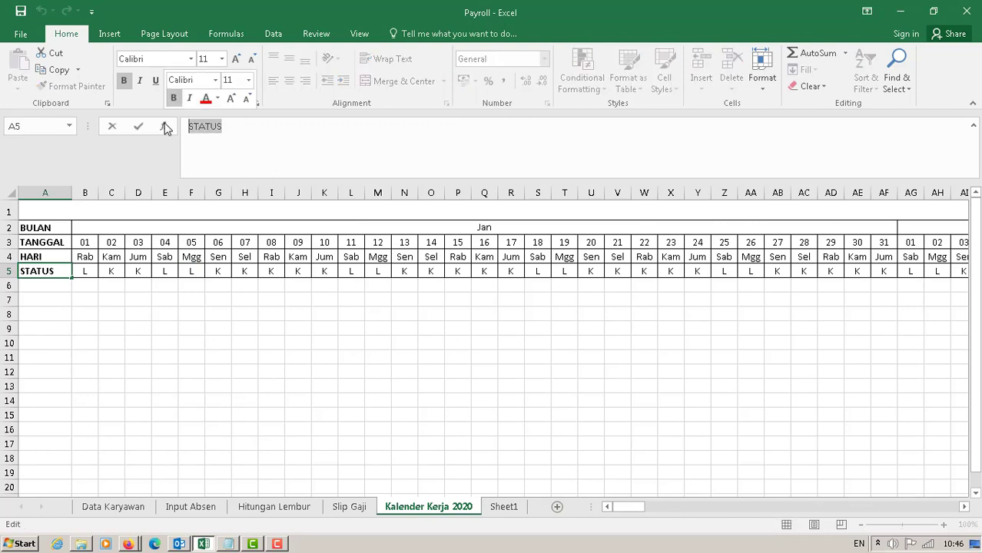
type("Ker")
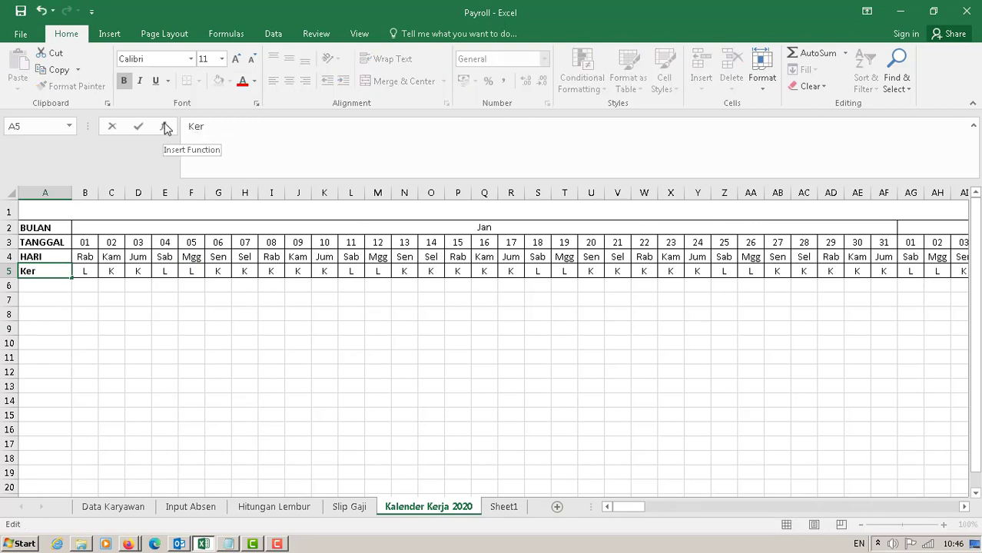
type("ja / Libur")
key("Return")
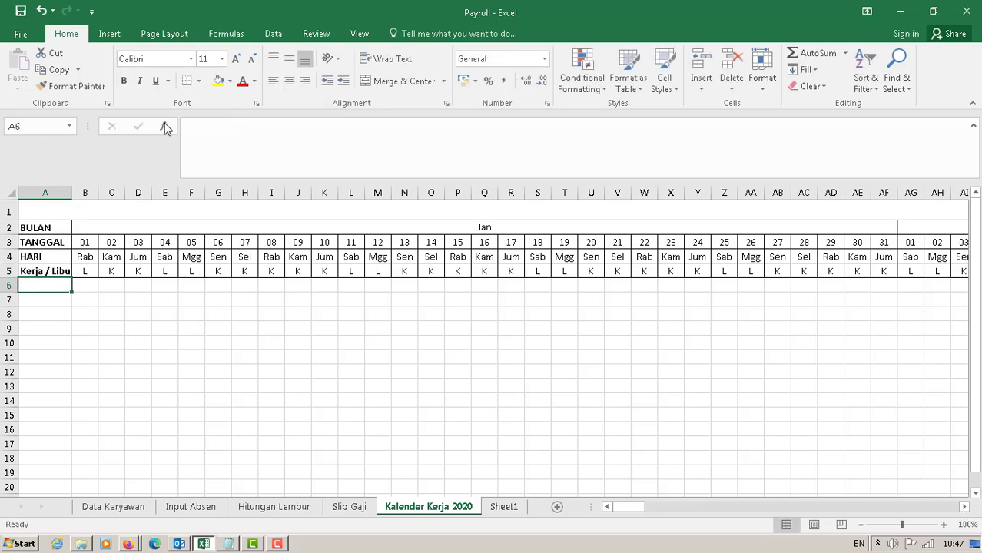
double_click(72, 193)
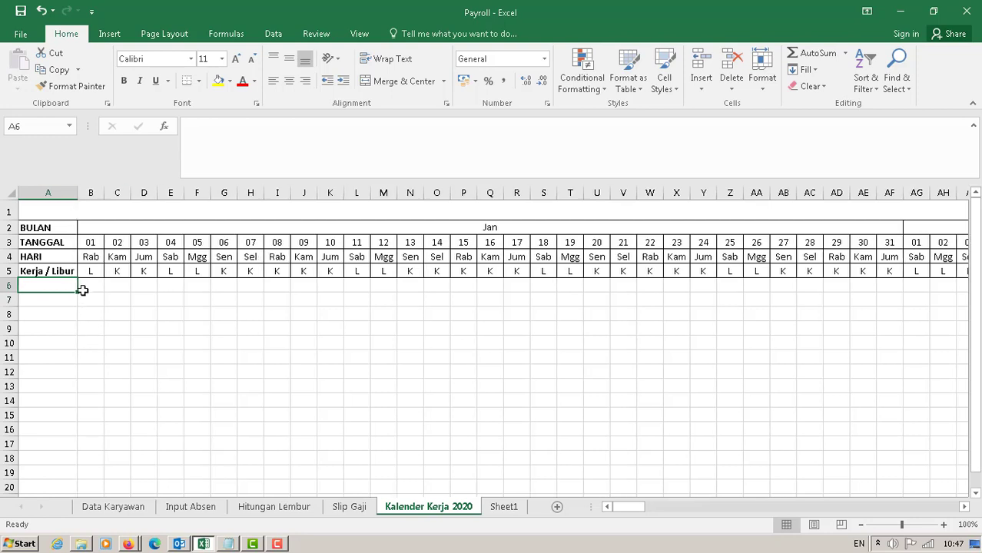
Check the Kerja / Libur entries in B5 and C5 and look through the calendar's February dates
left_click(91, 273)
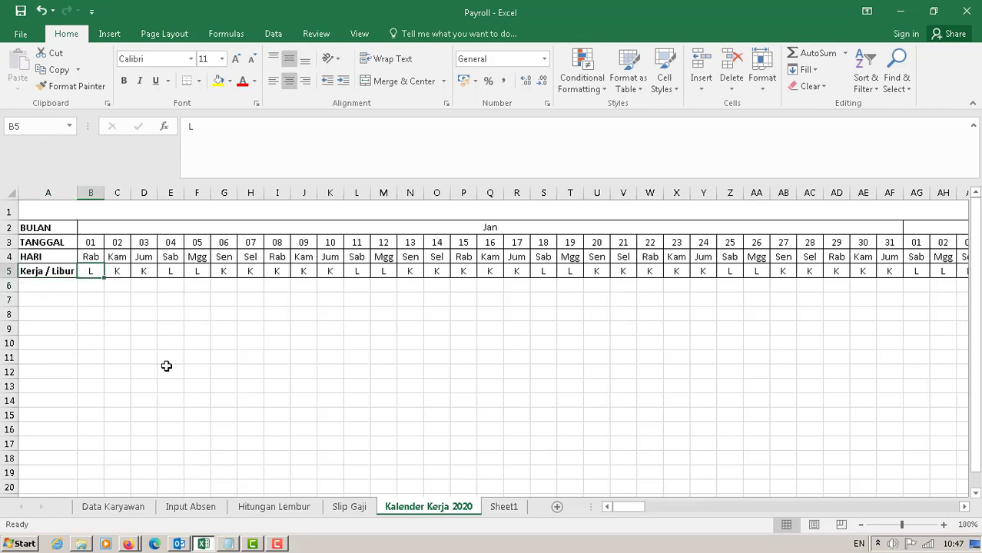
left_click(121, 274)
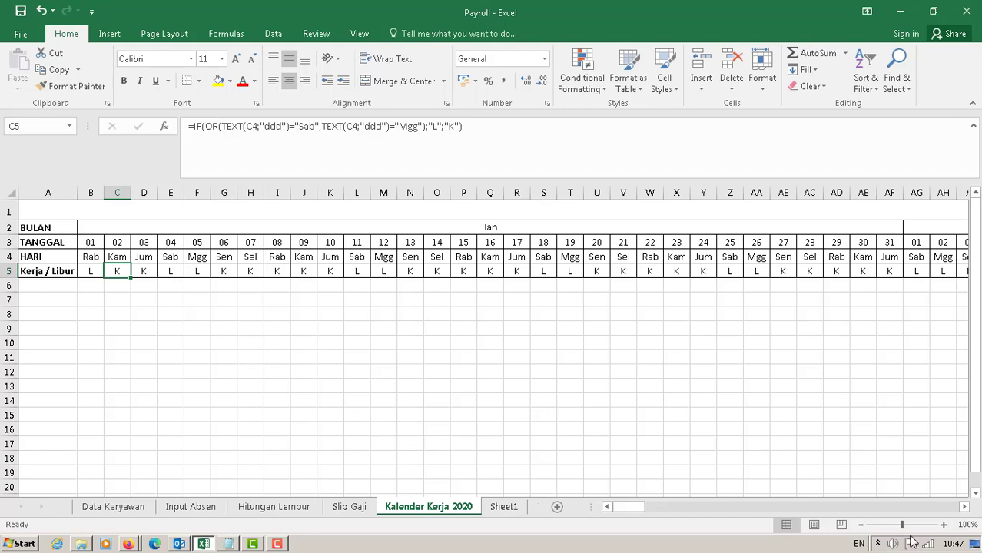
left_click(964, 507)
left_click_drag(964, 511, 965, 513)
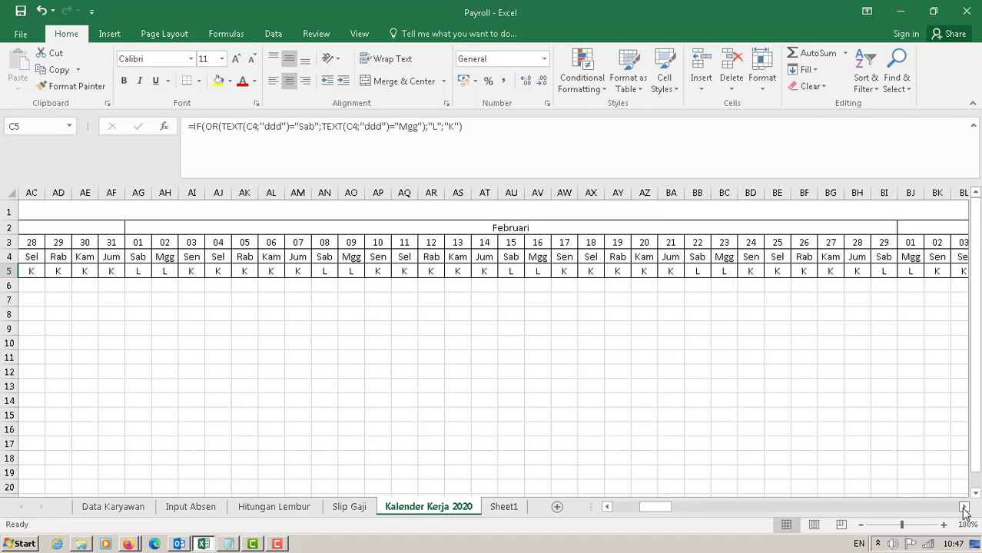
left_click_drag(650, 506, 598, 512)
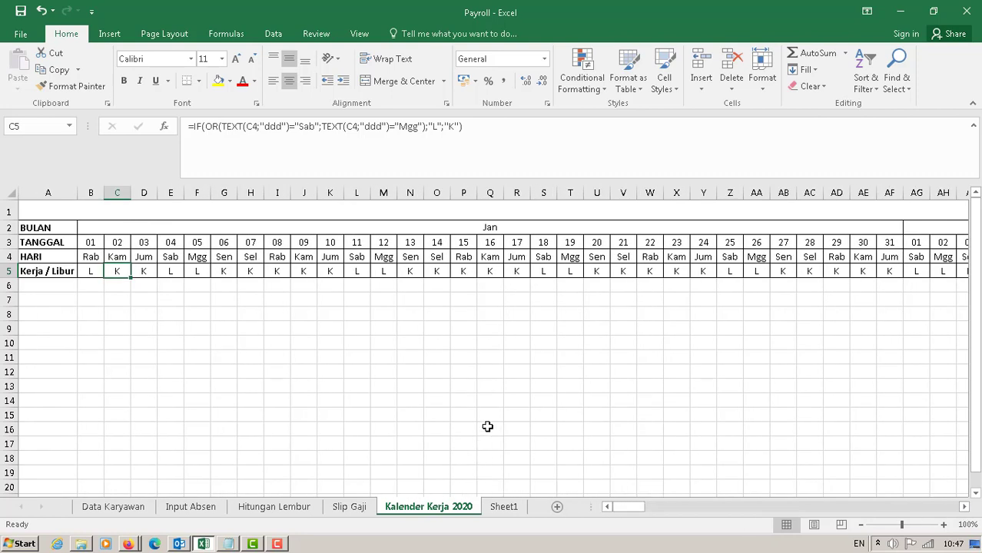
Review the employee table on the Data Karyawan sheet and the blank attendance grid on the Input Absen sheet
left_click(101, 509)
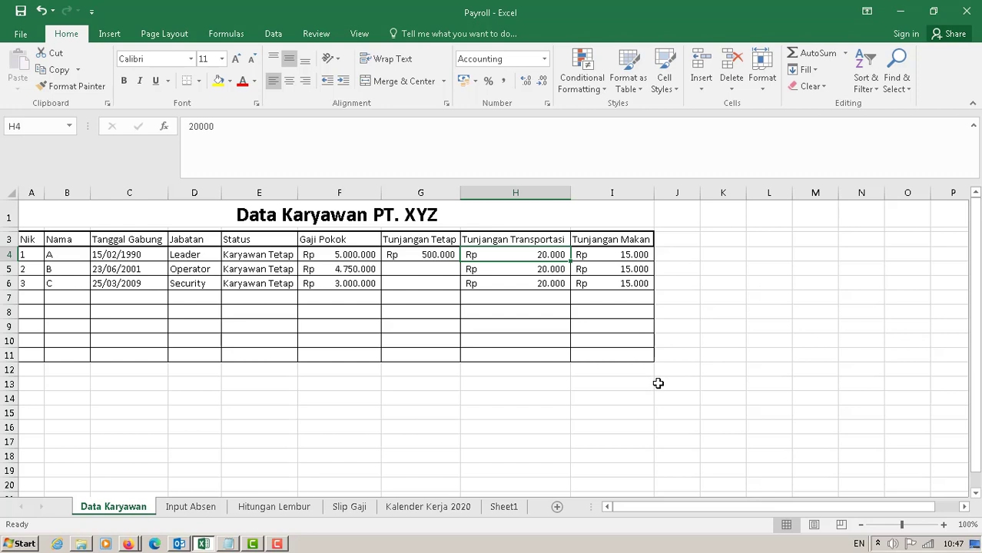
left_click(589, 382)
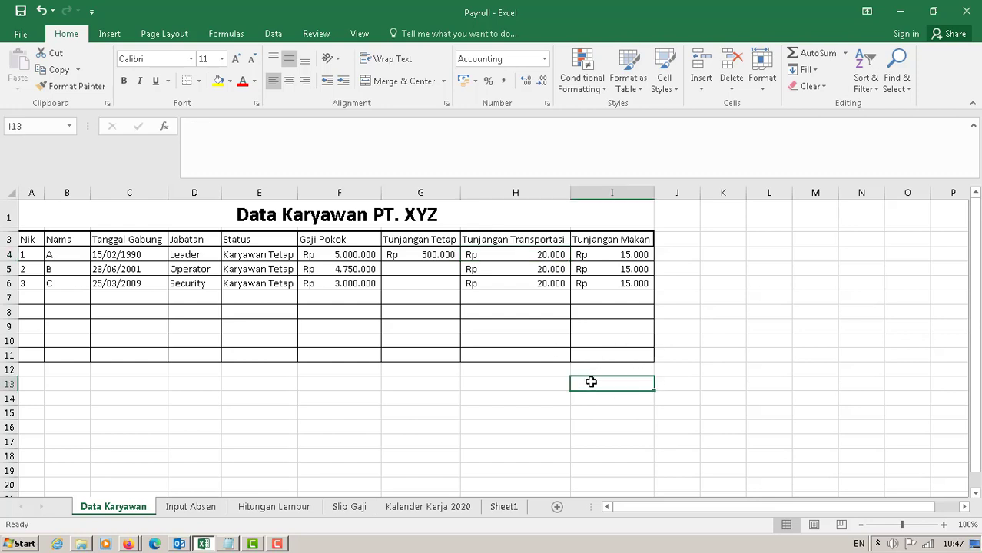
left_click(188, 507)
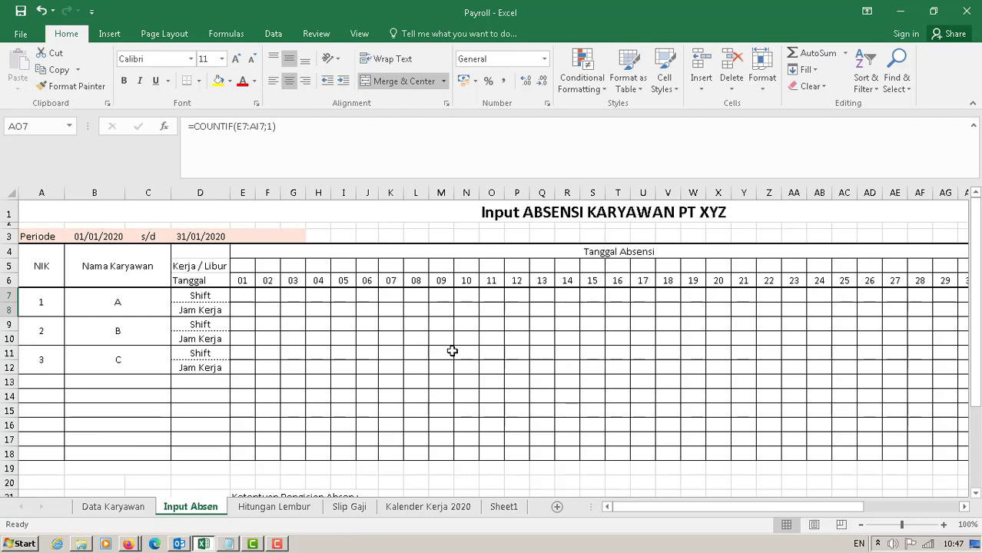
scroll(452, 351, "down", 1)
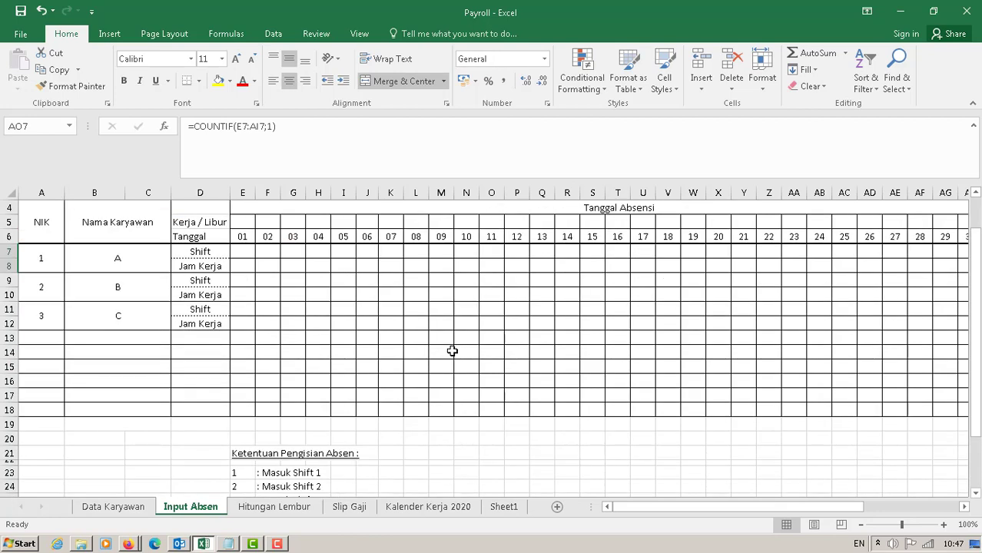
scroll(452, 351, "up", 1)
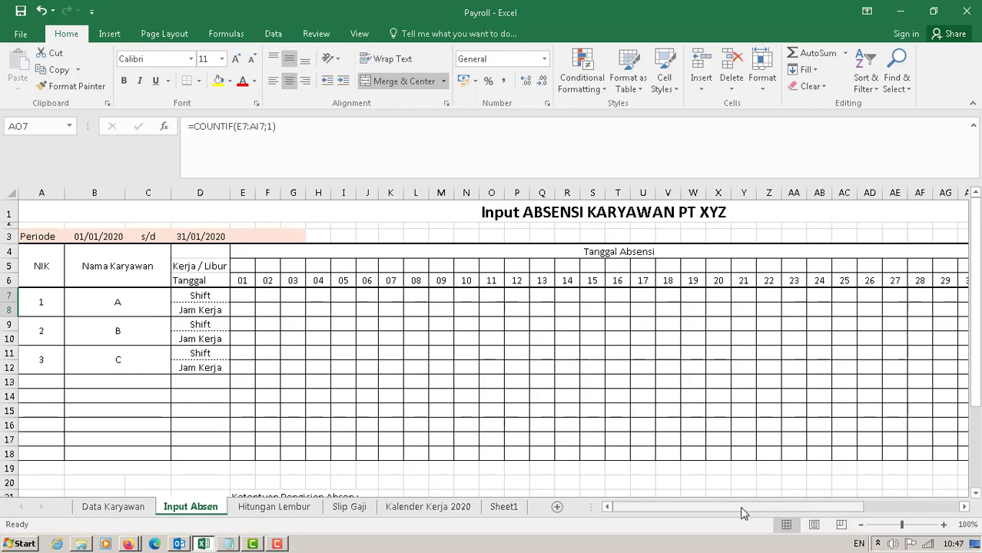
mouse_move(742, 507)
left_mouse_down()
mouse_move(849, 507)
mouse_move(736, 505)
left_mouse_up()
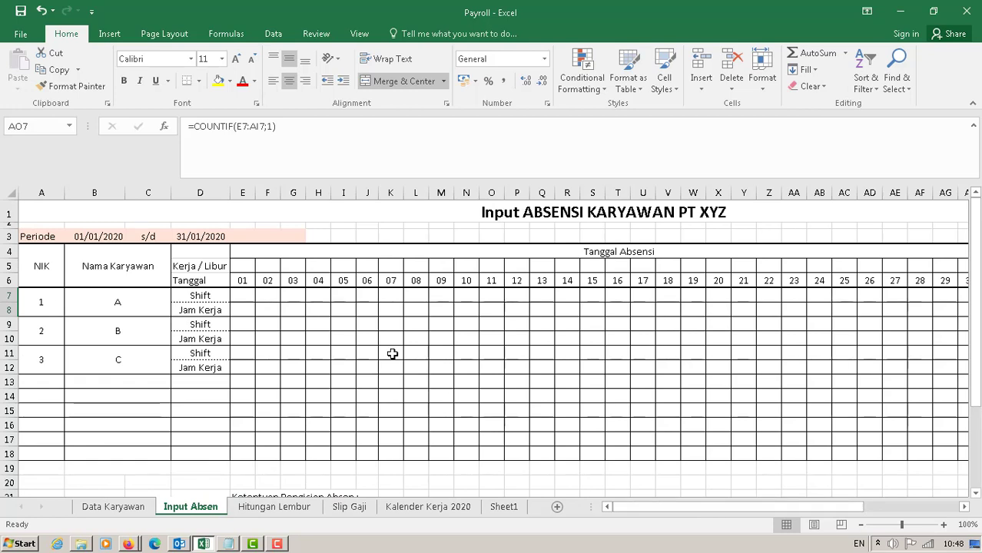
Examine the attendance code legend below the Input Absen grid and the Shift row of the first employee
scroll(391, 353, "down", 4)
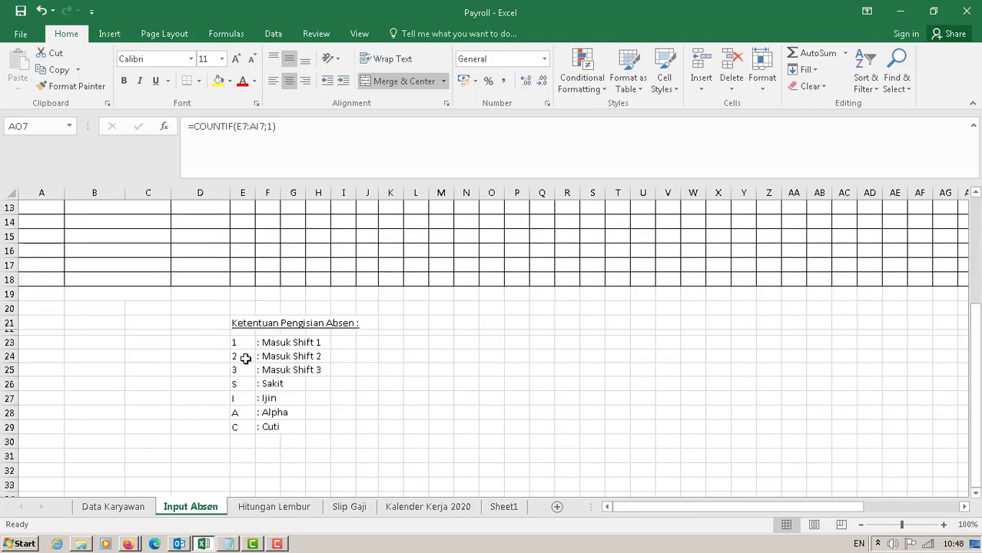
left_click_drag(233, 342, 315, 370)
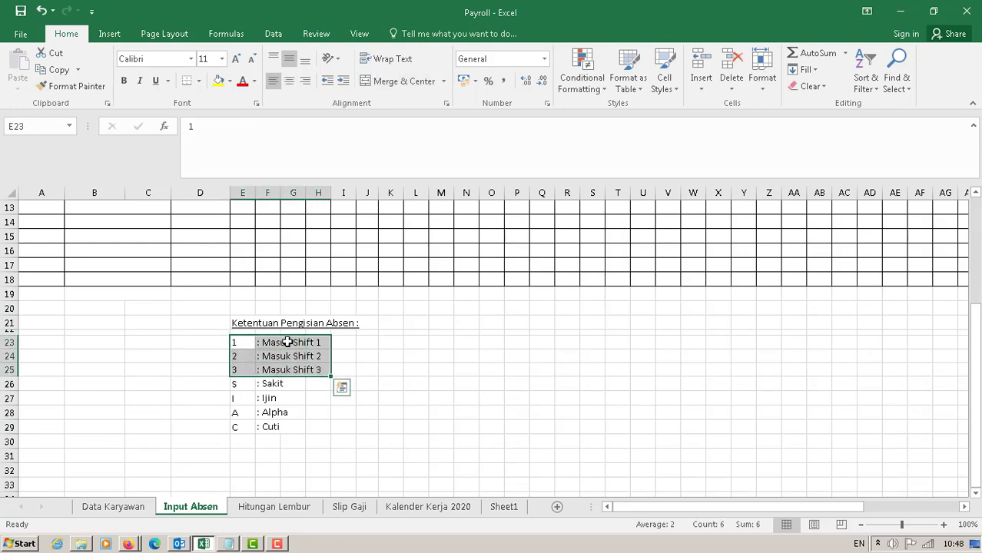
left_click(236, 343)
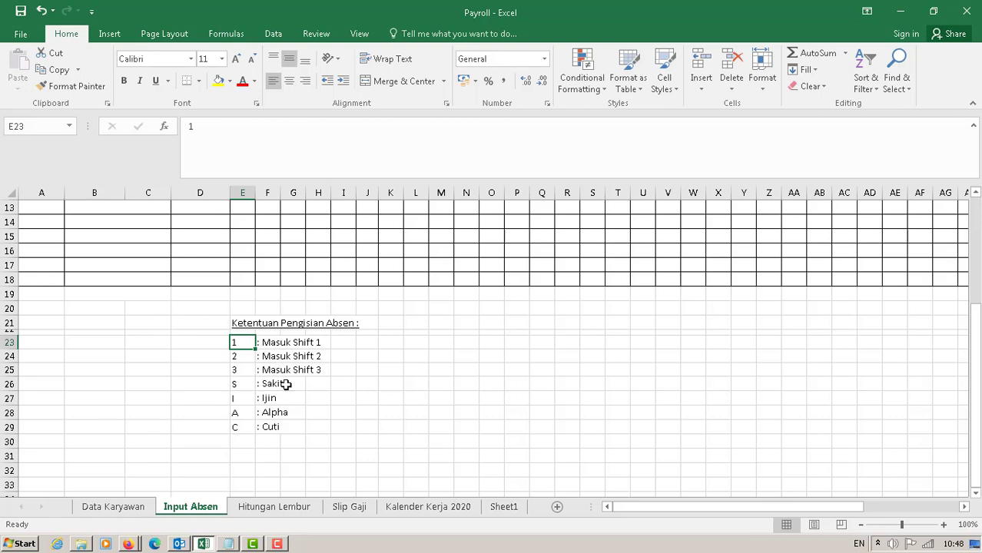
scroll(500, 380, "up", 4)
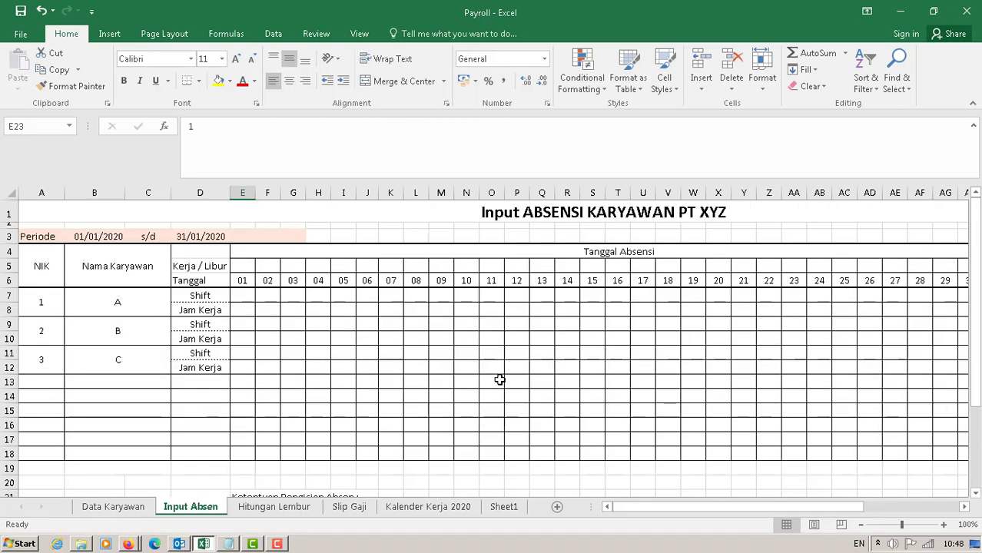
left_click(189, 297)
left_click(10, 297)
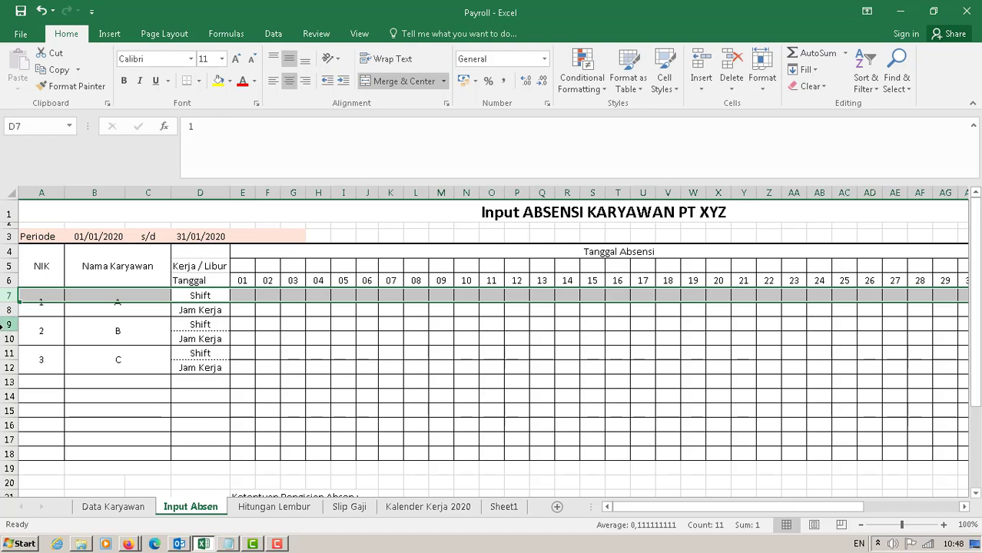
Examine the employees' Shift rows in the Input Absen grid and the attendance code legend below it
left_click(6, 325)
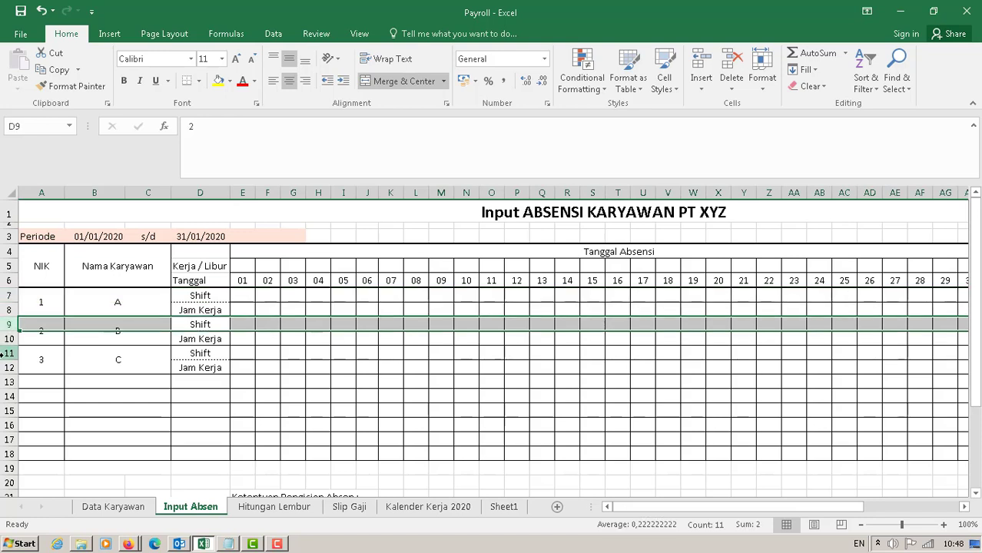
left_click(3, 353)
left_click(241, 296)
left_click(273, 296)
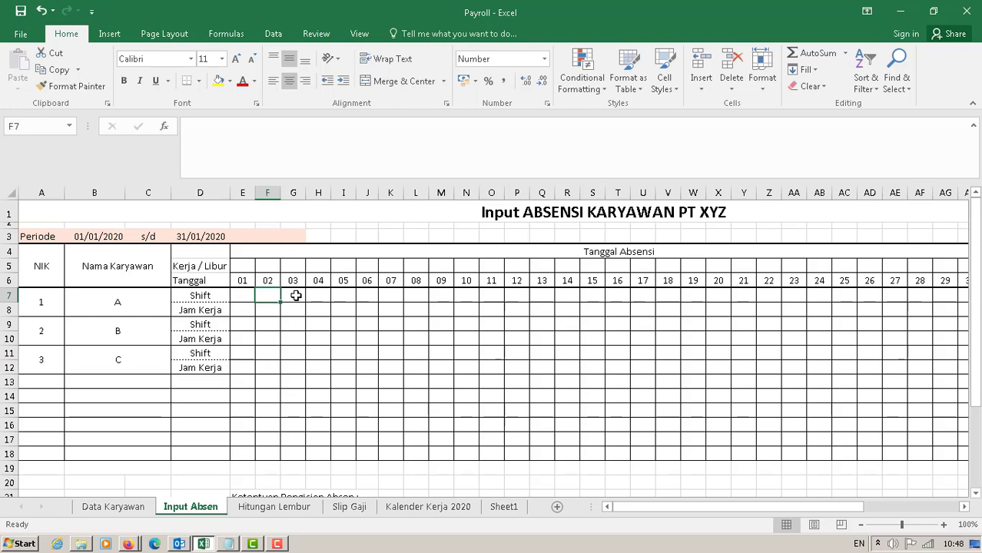
left_click(296, 296)
left_click(321, 296)
left_click(344, 295)
scroll(406, 338, "down", 2)
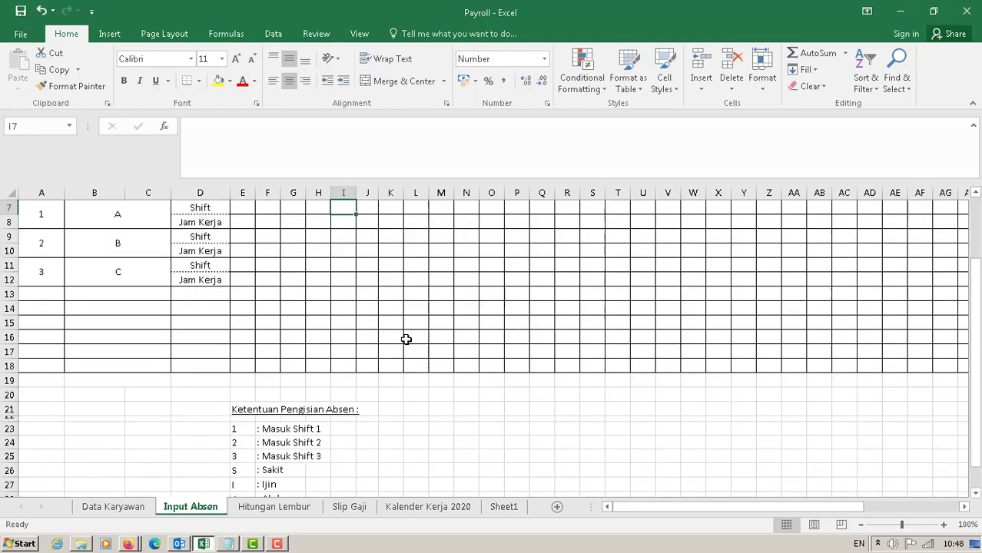
scroll(405, 338, "down", 3)
left_click(440, 383)
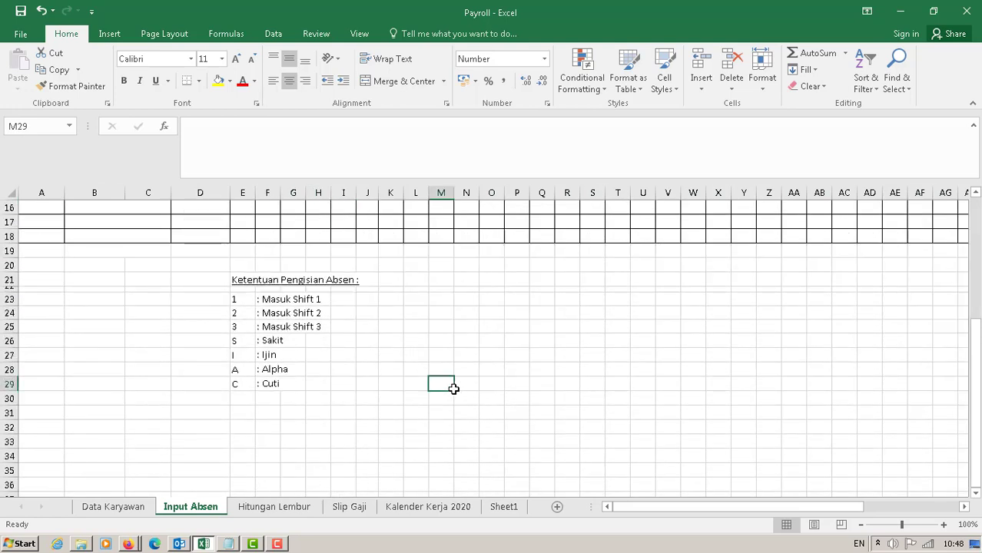
Look over the first employee's Jam Kerja cells for dates 01 to 05
scroll(381, 382, "up", 5)
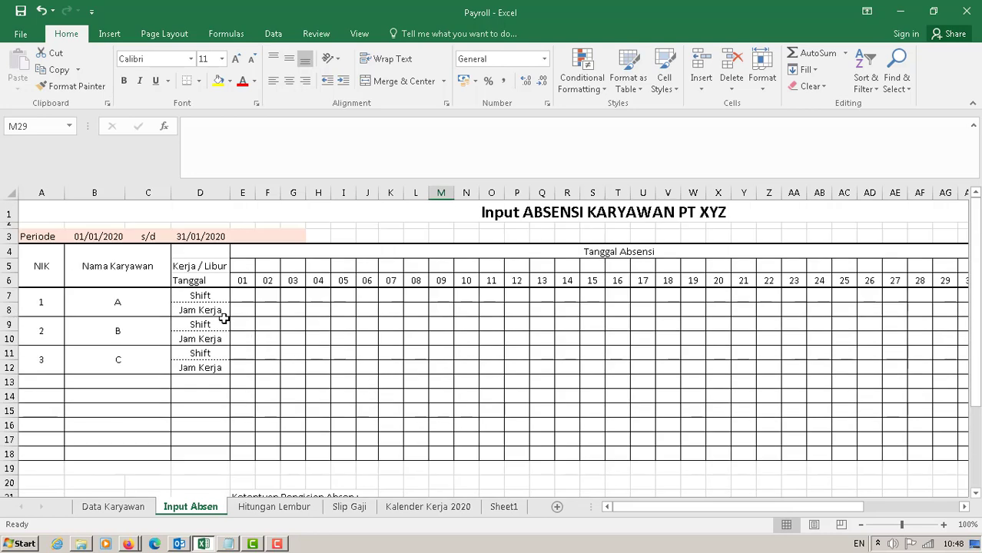
left_click(236, 311)
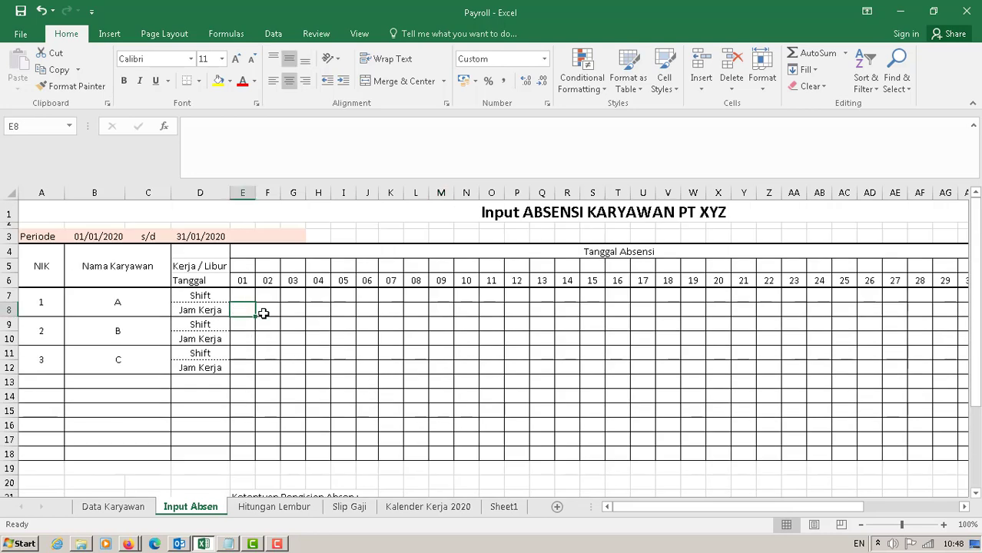
left_click(263, 311)
left_click(296, 311)
left_click(318, 310)
left_click(343, 310)
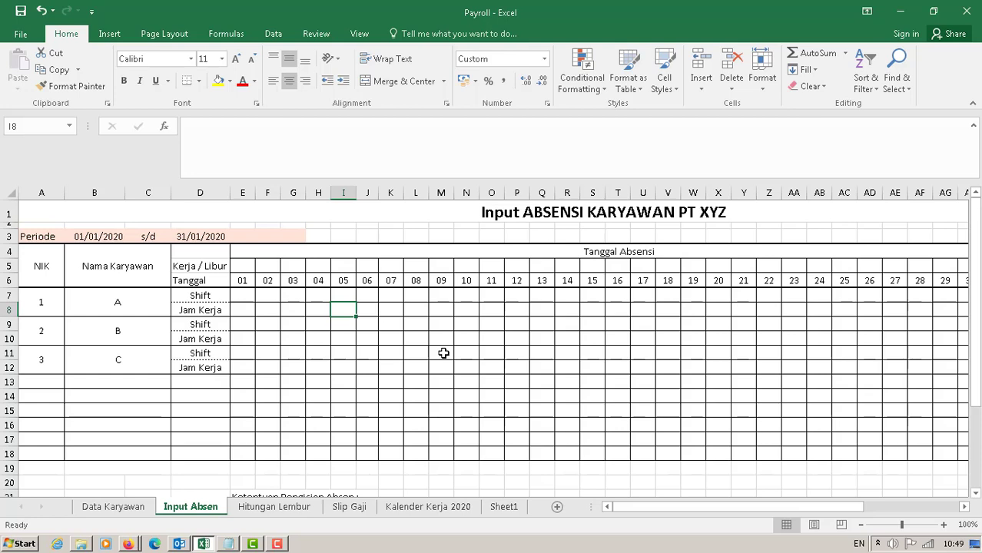
Read the S, I, A and C codes and their meanings in the Ketentuan Pengisian Absen legend
scroll(443, 353, "down", 5)
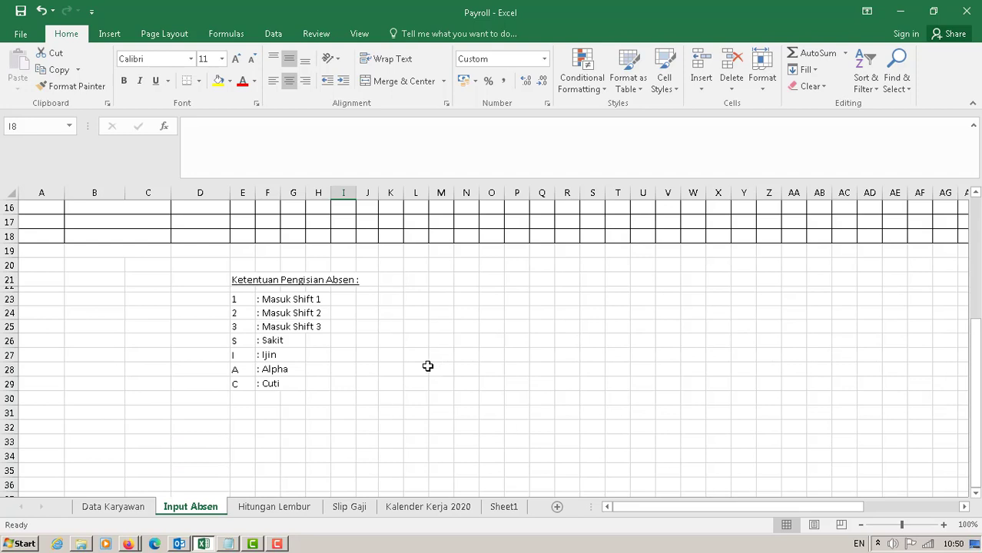
left_click(237, 340)
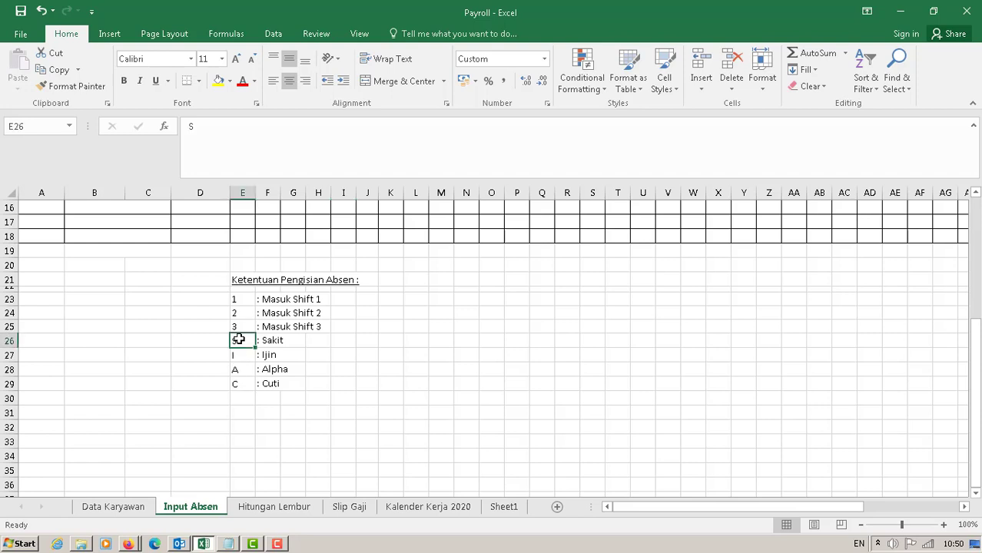
left_click(240, 358)
left_click(239, 372)
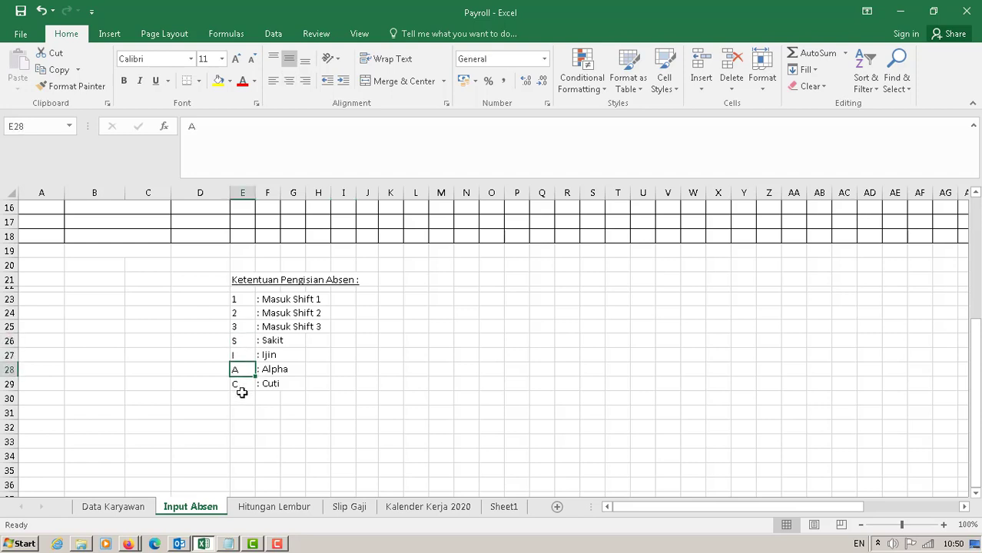
left_click(237, 385)
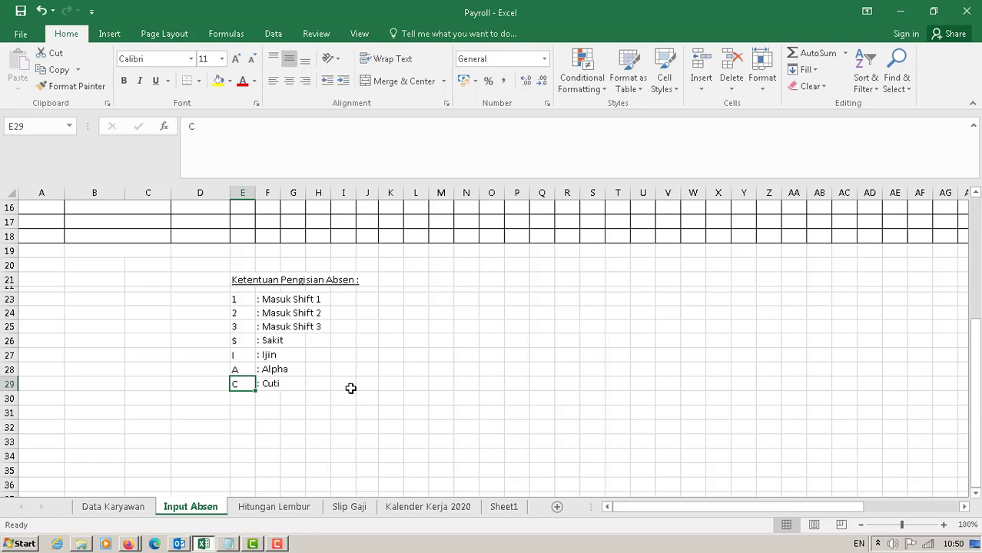
left_click(242, 342)
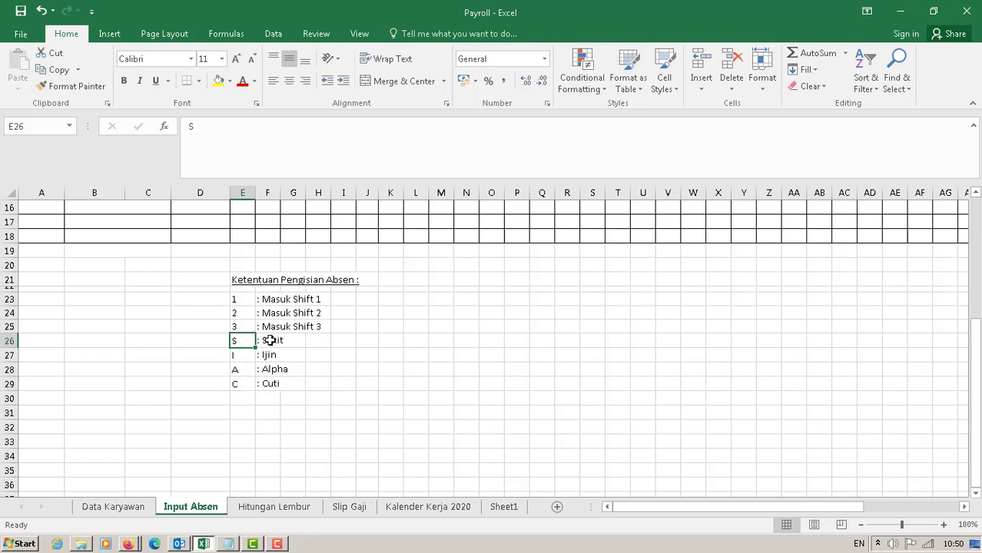
left_click(271, 342)
left_click(237, 354)
left_click(270, 355)
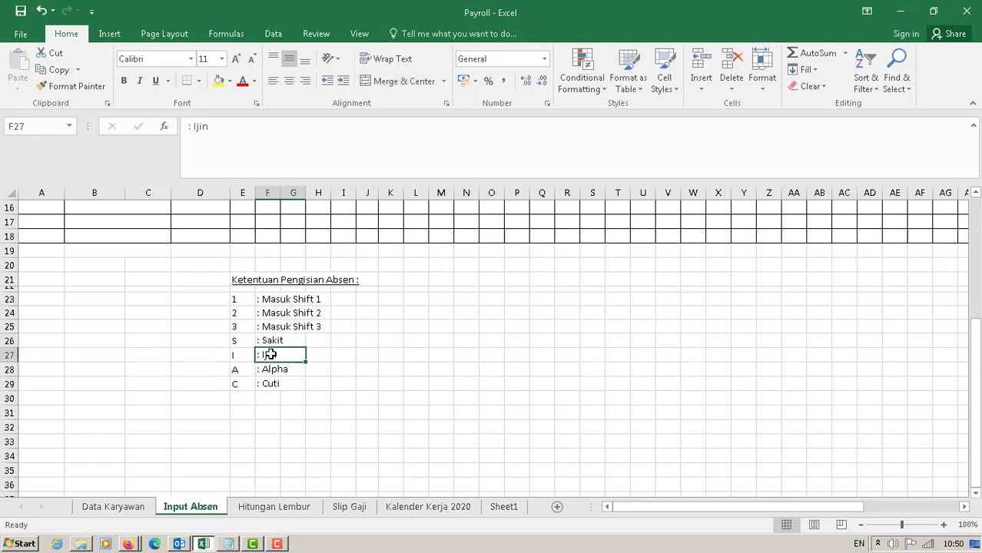
left_click(238, 369)
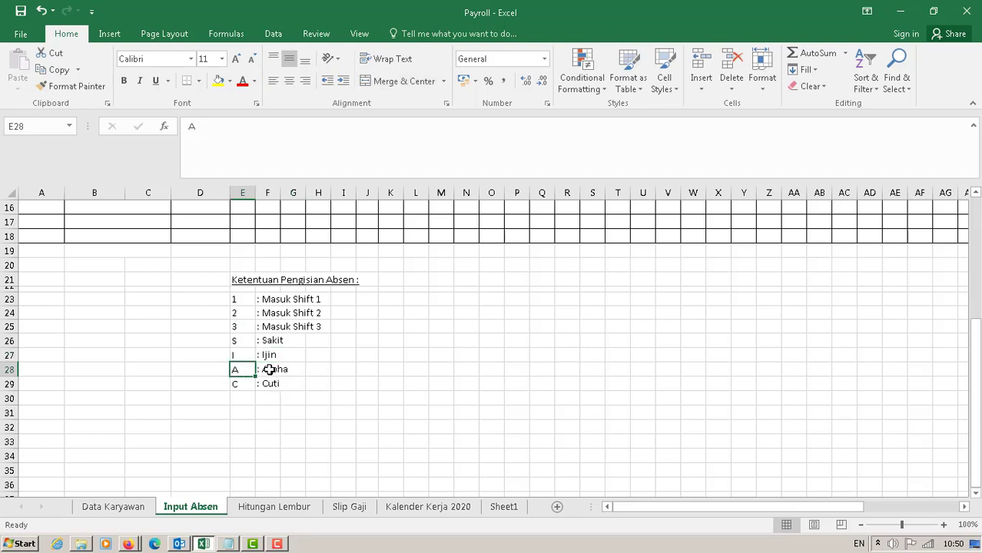
left_click(272, 369)
left_click(235, 384)
left_click(277, 384)
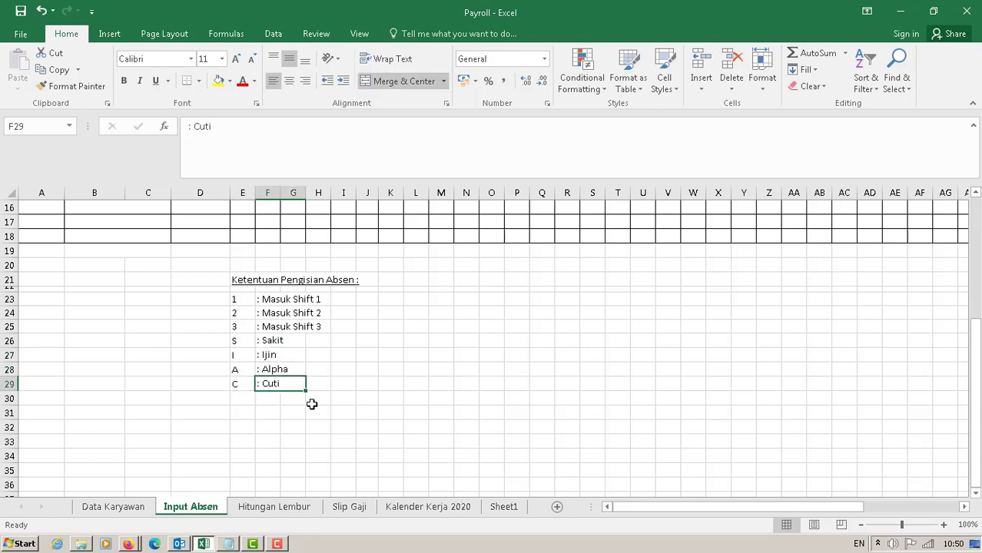
Compare the first employee's Shift and Jam Kerja cells for dates 01 to 03
scroll(432, 379, "up", 5)
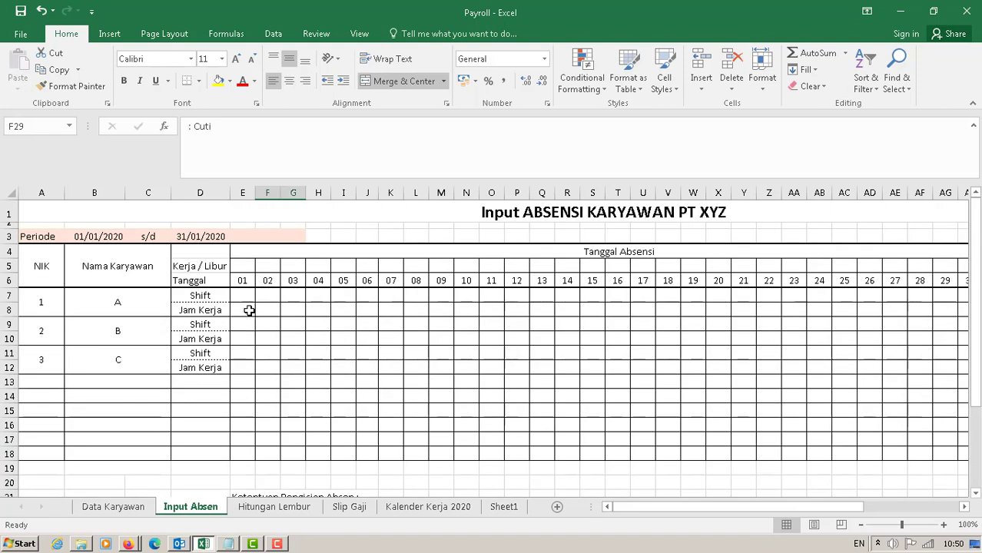
left_click(261, 310)
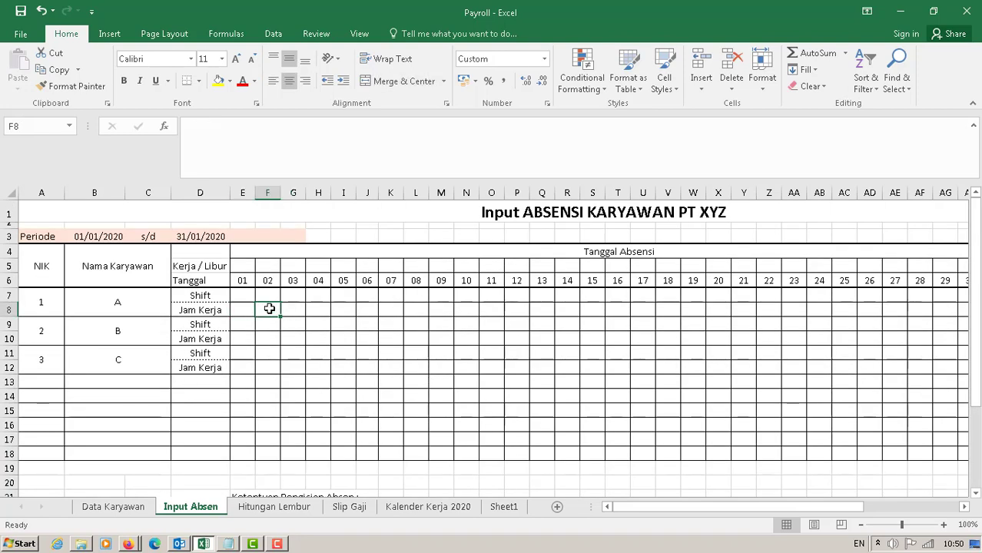
left_click(243, 294)
left_click(265, 295)
left_click(274, 311)
left_click(293, 295)
left_click(296, 310)
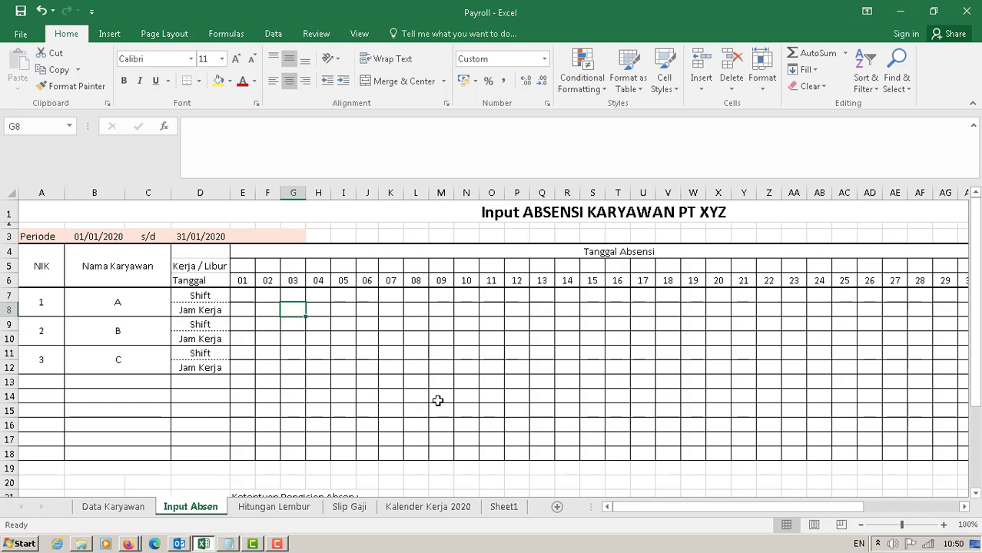
Inspect the Kerja / Libur row above the dates on Input Absen and its source row on the Kalender Kerja 2020 sheet
left_click(191, 265)
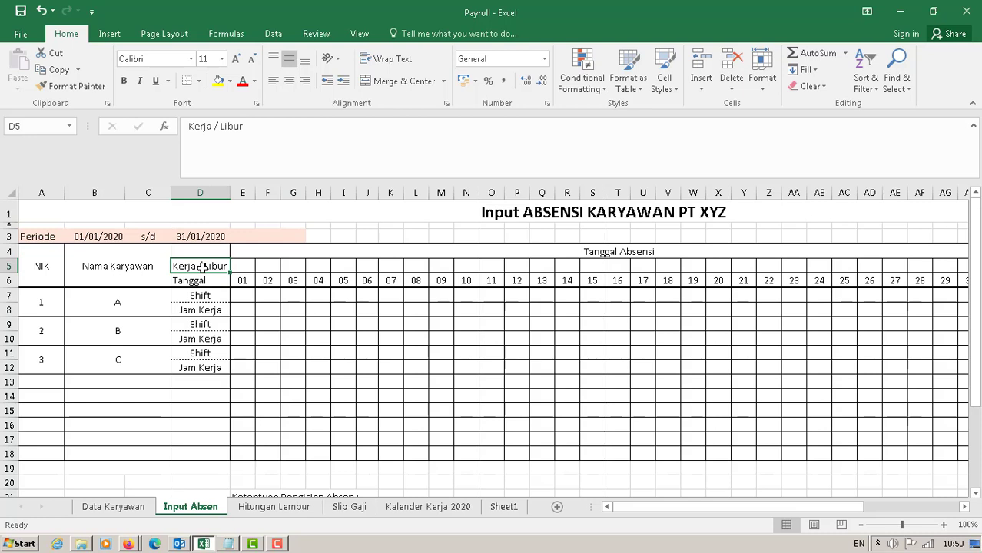
left_click(246, 267)
left_click(267, 265)
left_click(300, 267)
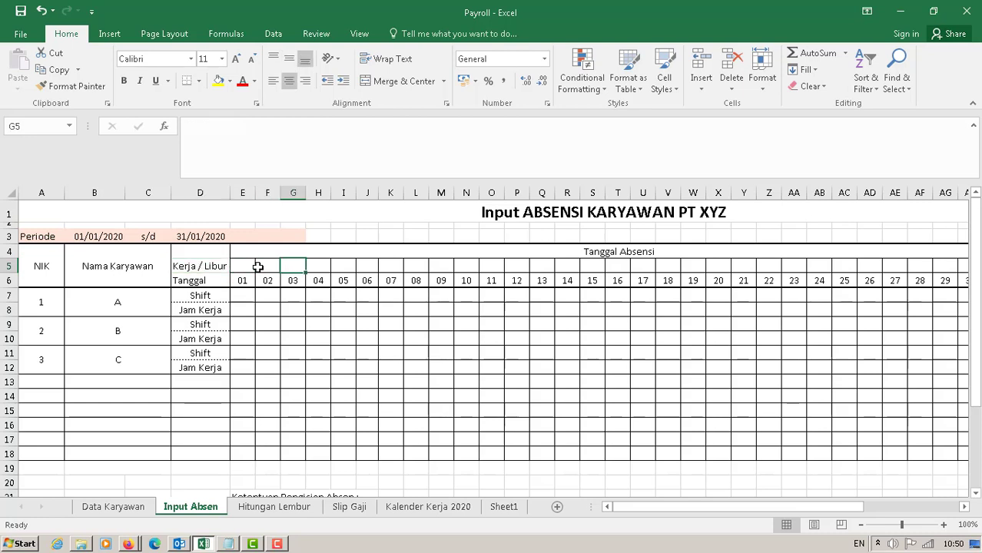
left_click(257, 266)
left_click(246, 266)
left_click(277, 266)
left_click(292, 267)
left_click(314, 266)
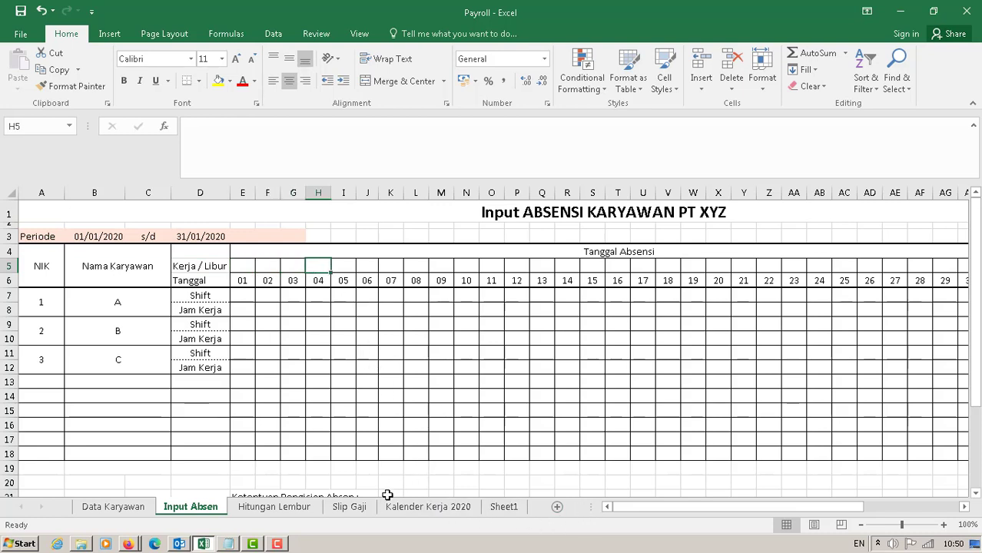
left_click(406, 512)
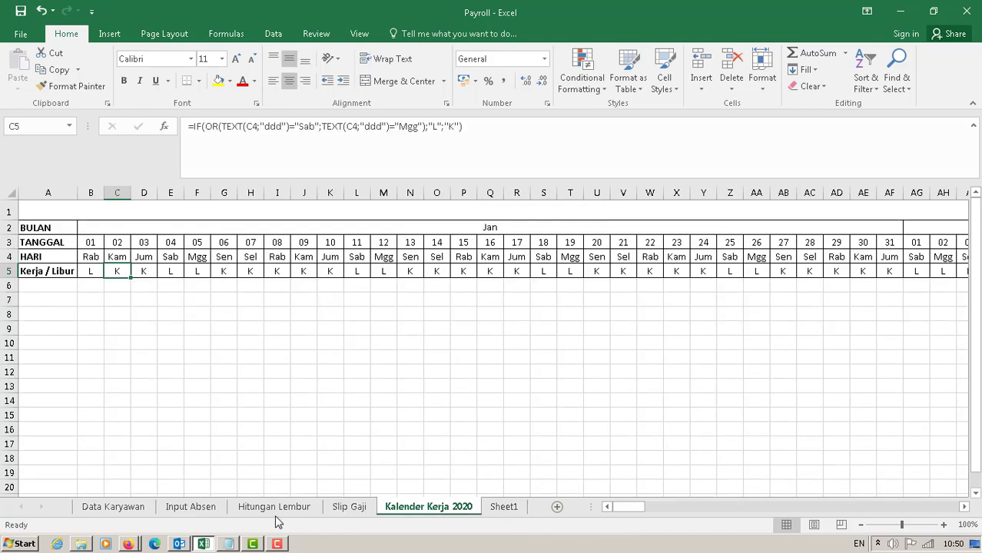
left_click(184, 507)
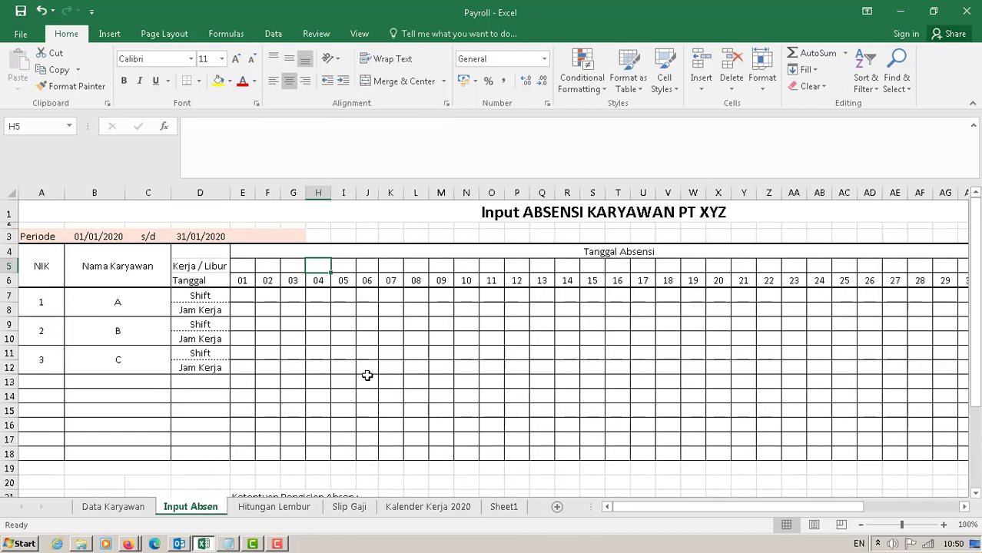
Begin an HLOOKUP formula in E5 of Input Absen, using the date in E6 as the lookup value
left_click(238, 269)
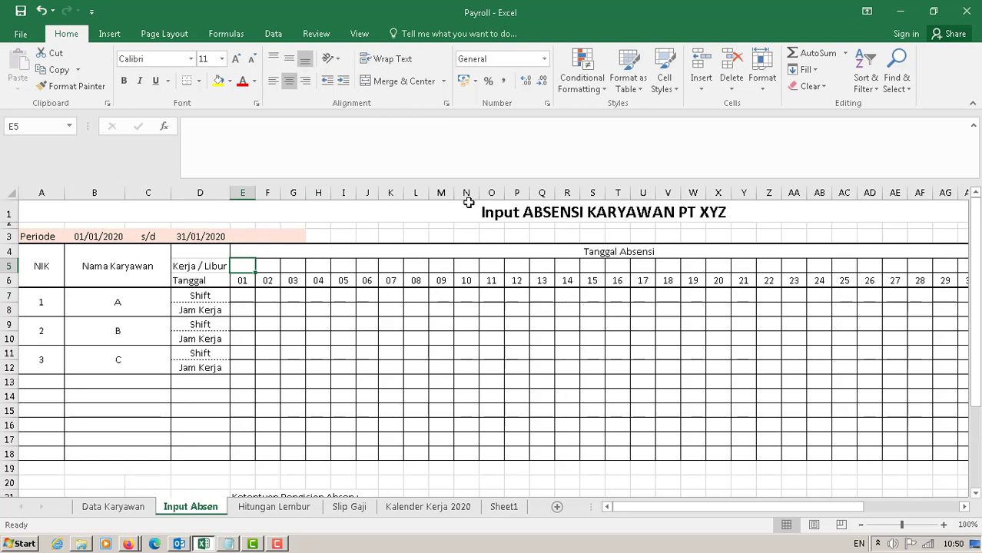
type("=")
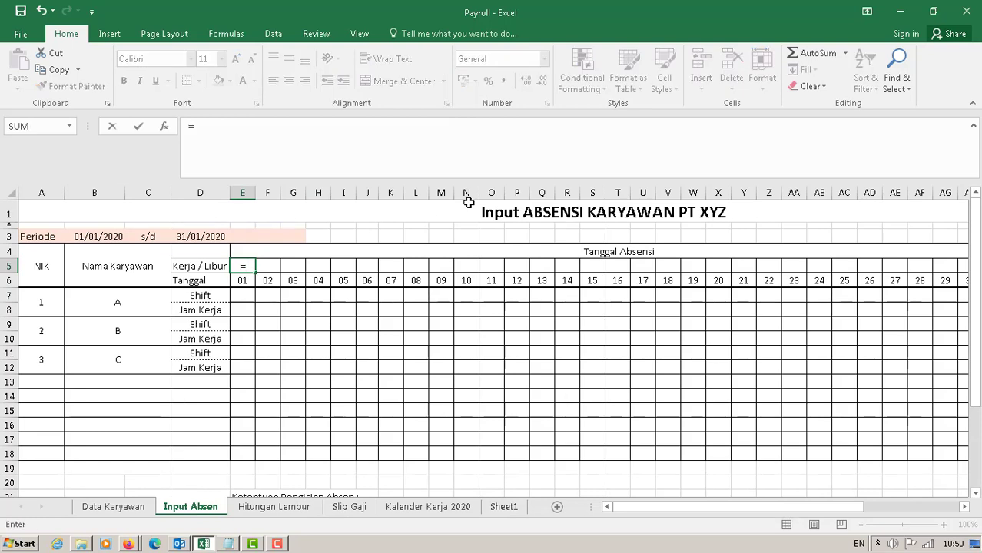
type("hloo")
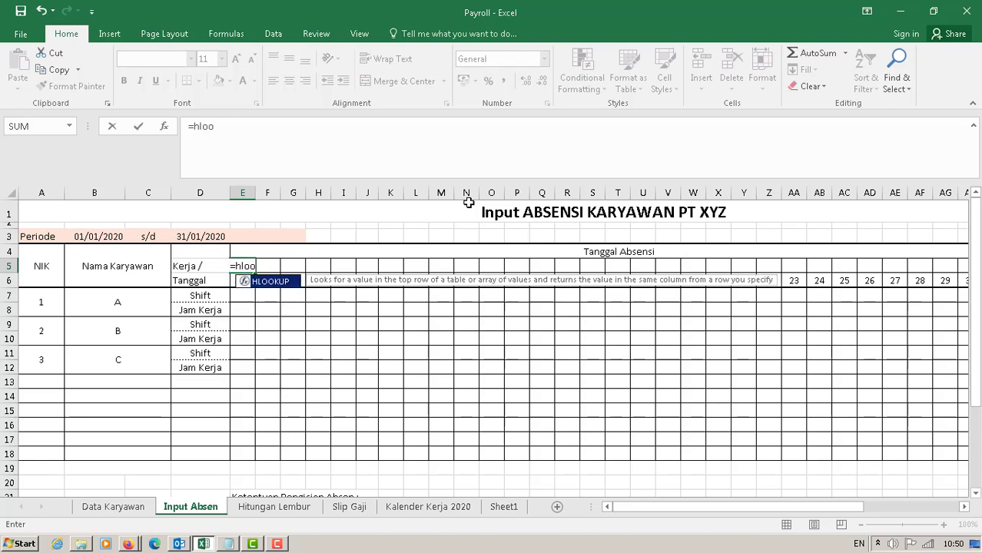
double_click(262, 283)
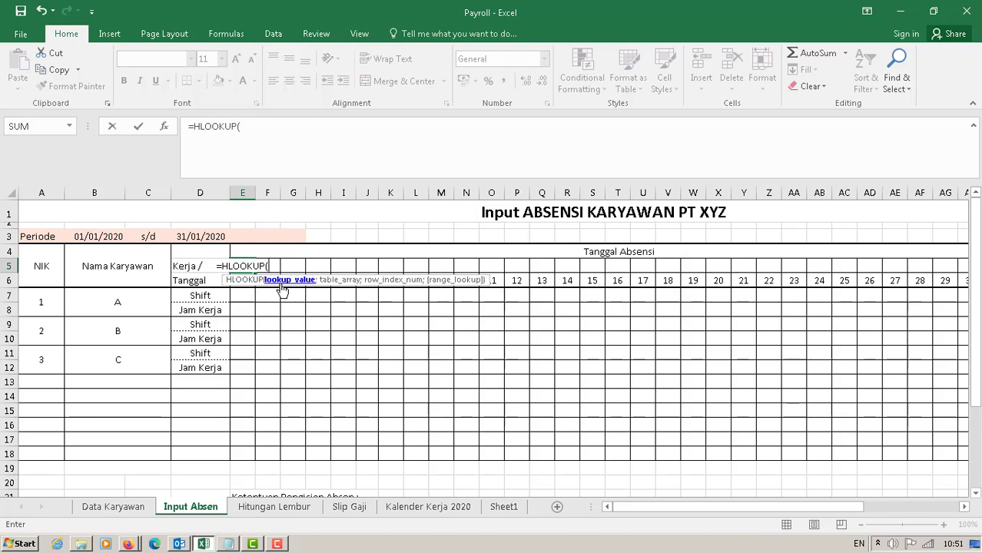
left_click(238, 295)
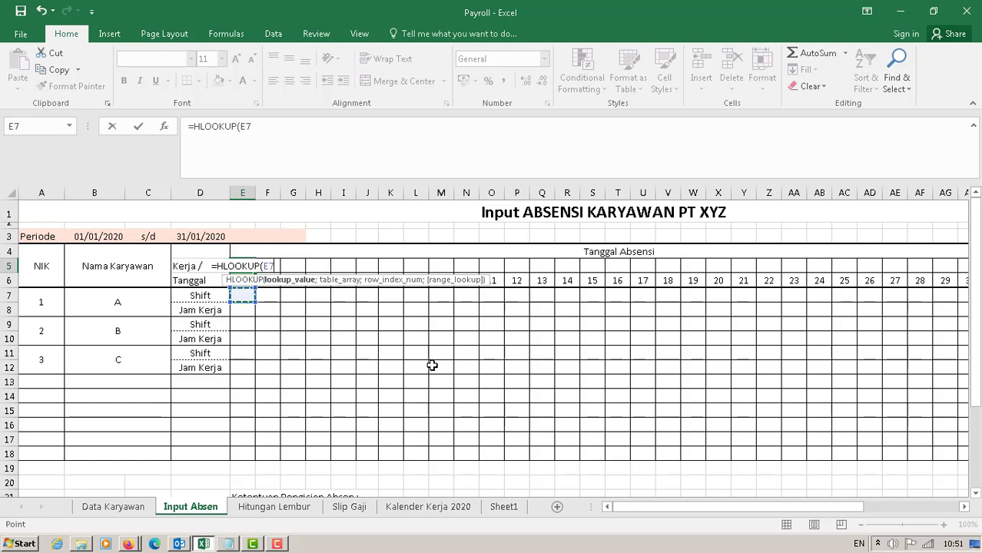
key("Up")
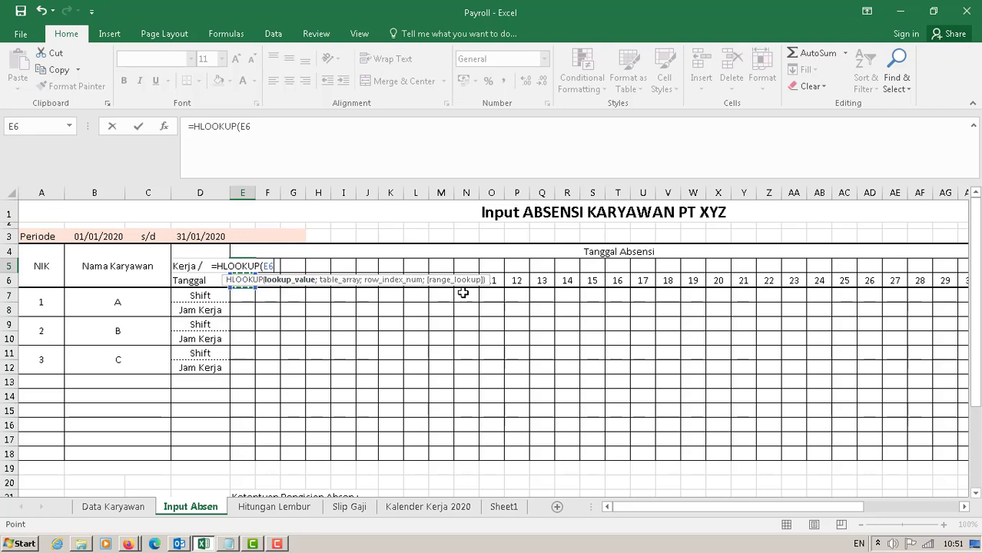
left_click(242, 298)
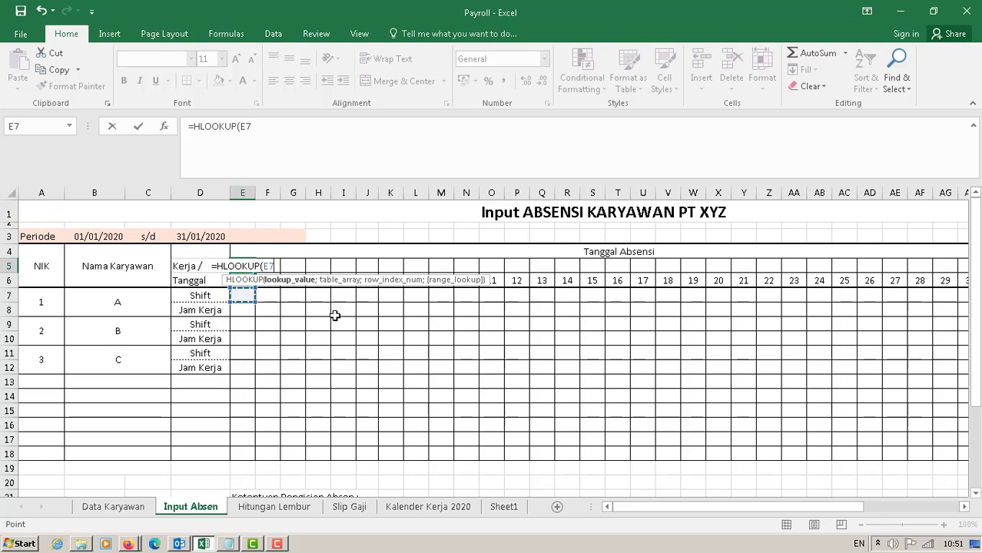
key("Up")
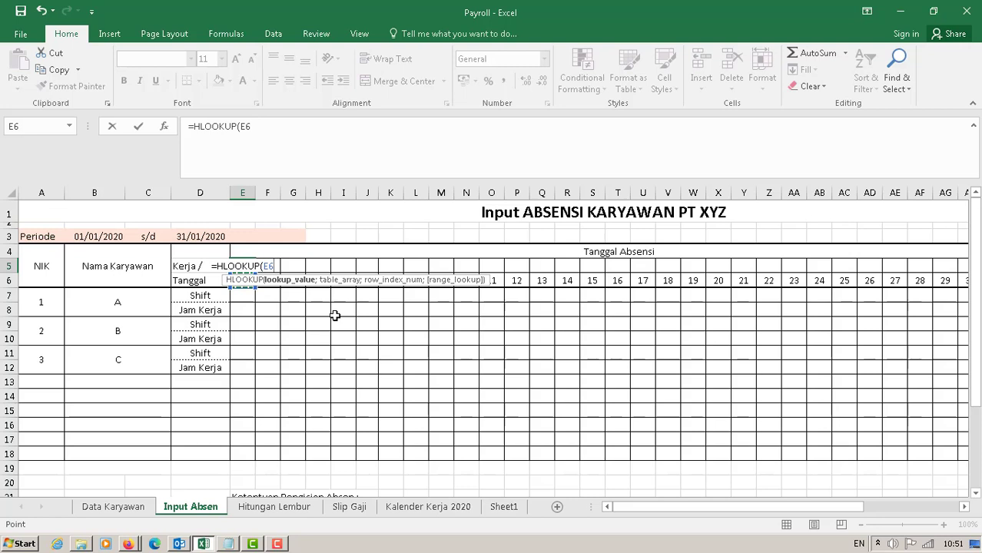
type(";")
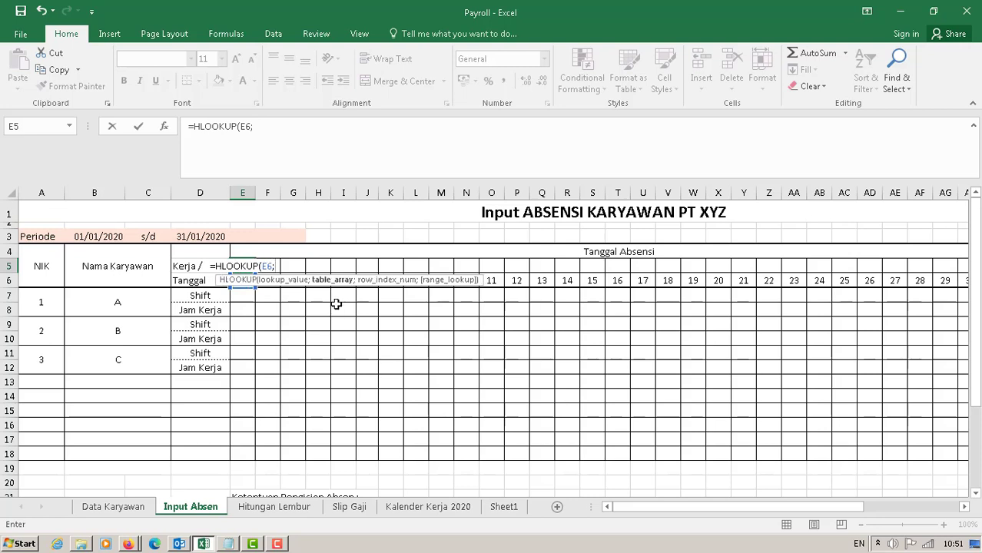
Complete the E5 HLOOKUP with table range B3:NC5 of Kalender Kerja 2020 and row index 3
left_click(430, 510)
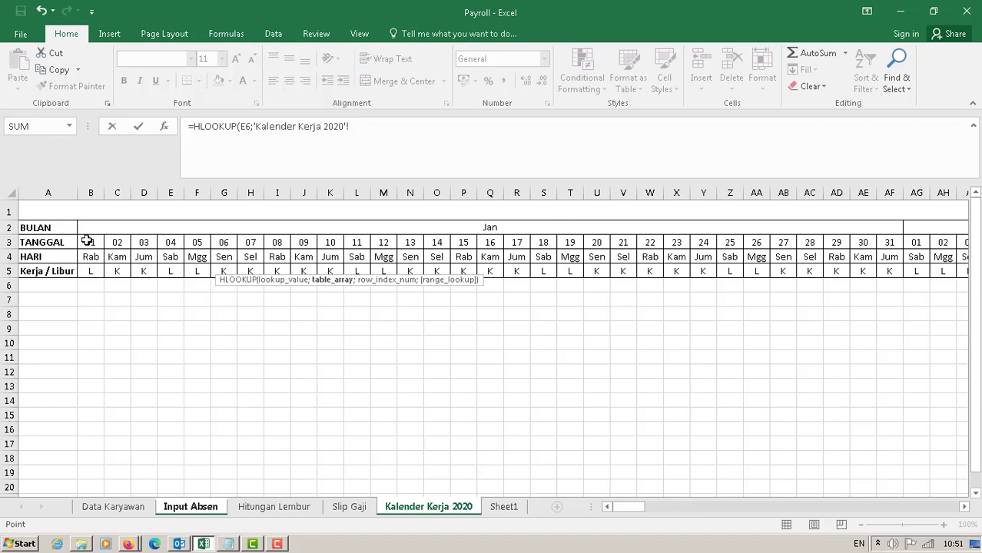
left_click_drag(90, 239, 889, 271)
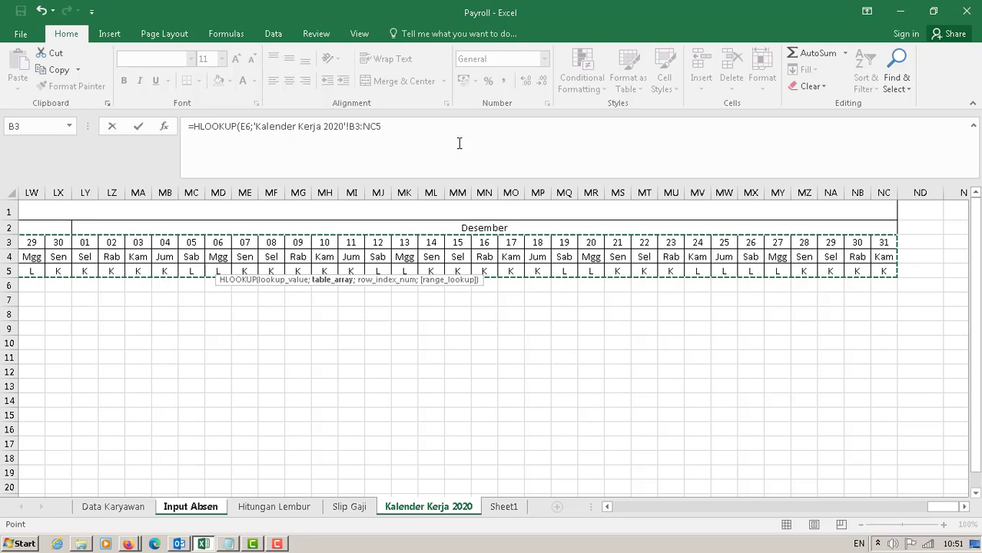
type(";3")
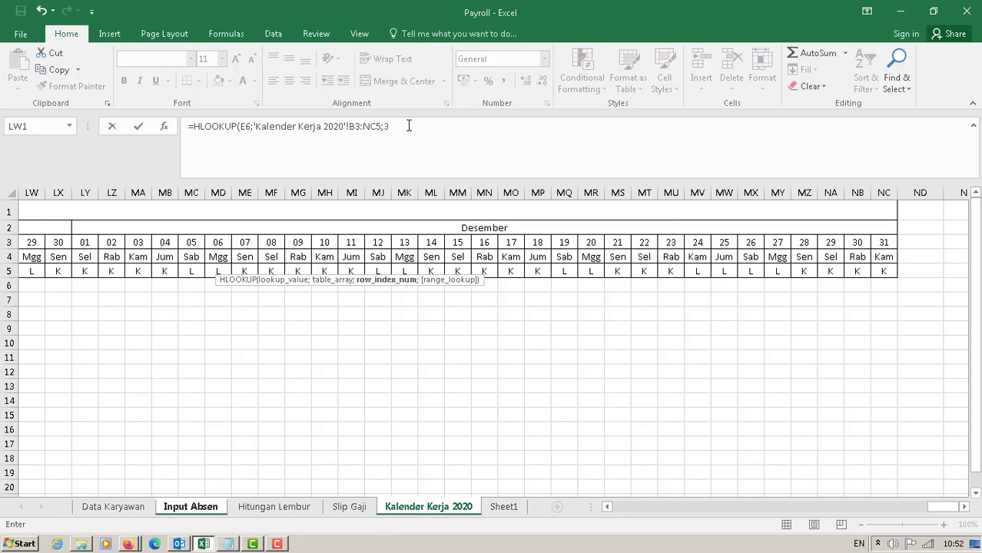
key("Return")
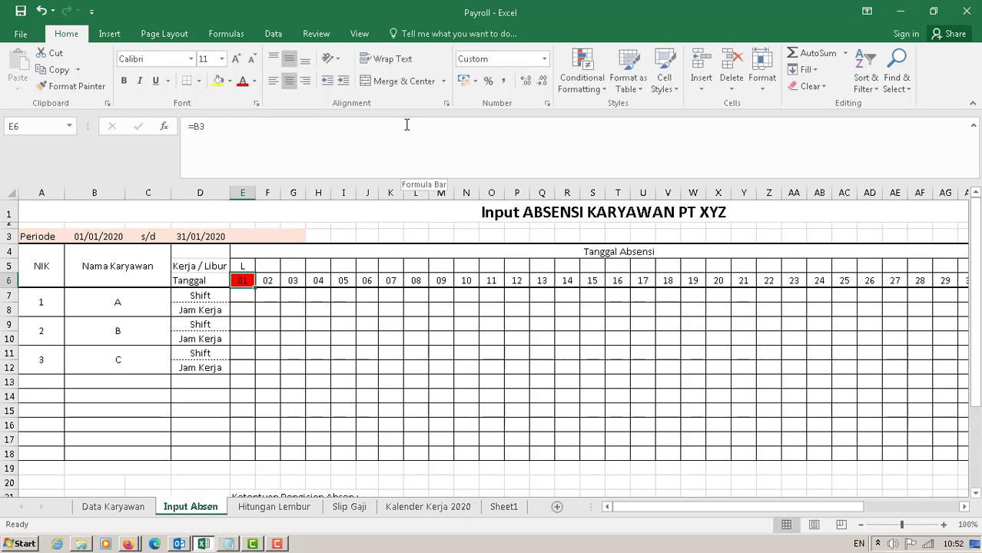
Check the E5 lookup result for date 01 against the Kerja / Libur row on the Kalender Kerja 2020 sheet
left_click(241, 266)
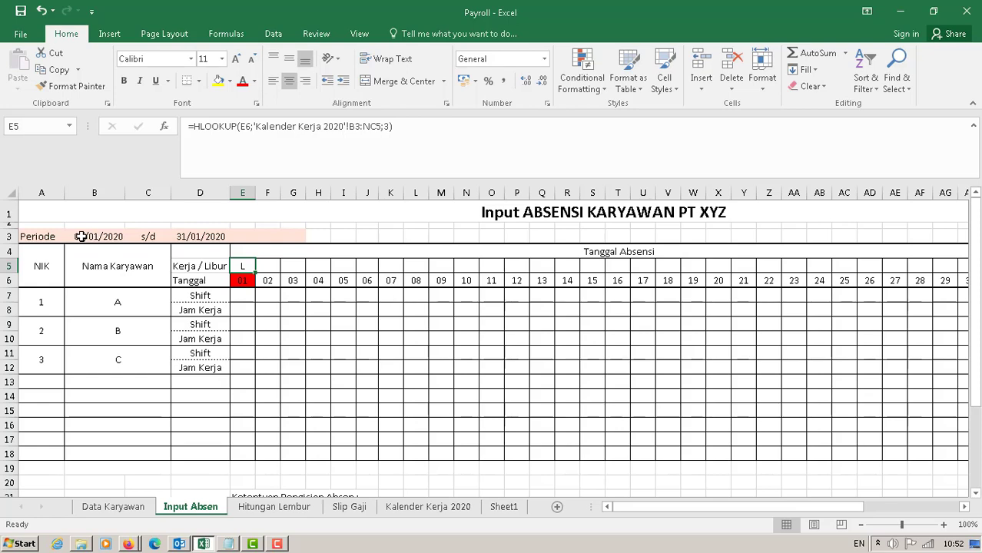
left_click(244, 279)
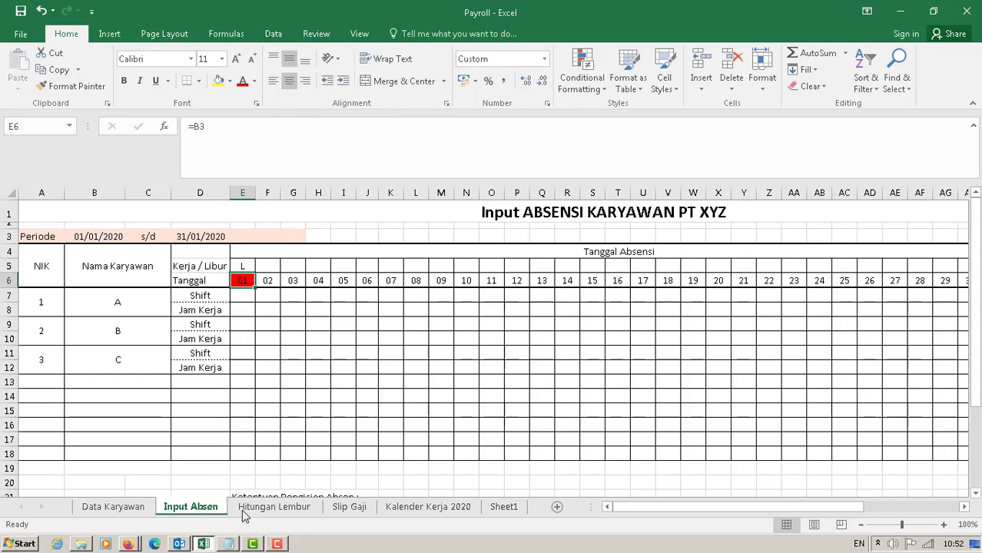
left_click(450, 513)
left_click_drag(922, 514, 625, 504)
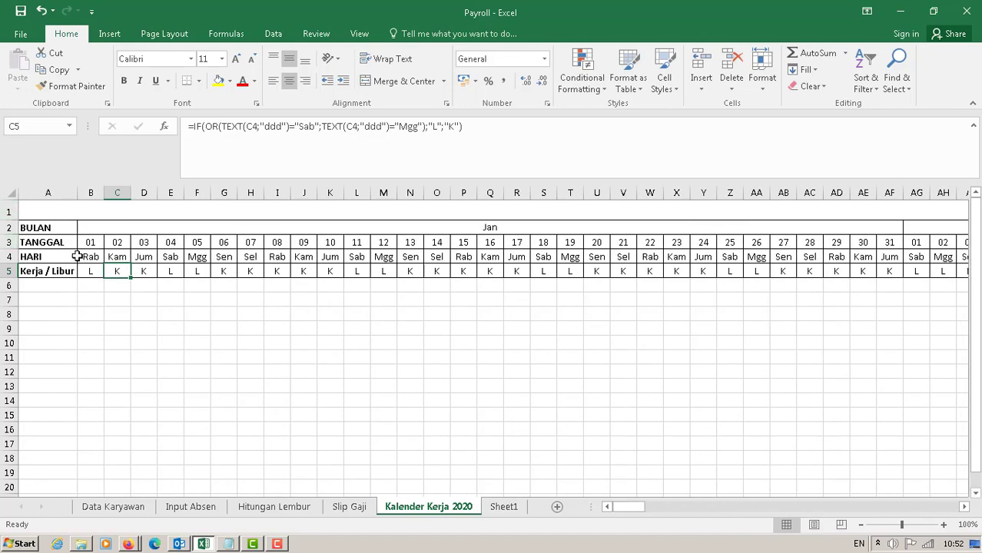
left_click(29, 273)
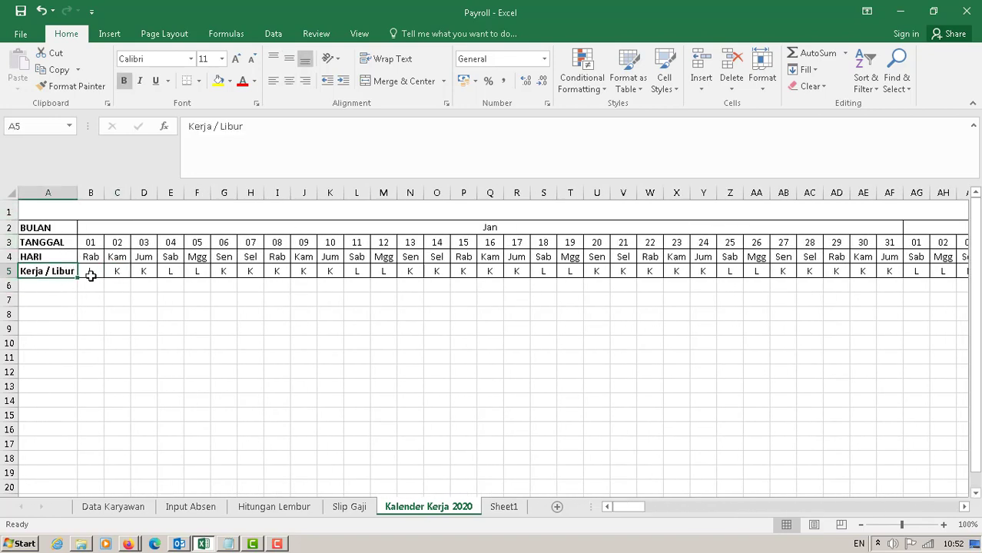
left_click(90, 273)
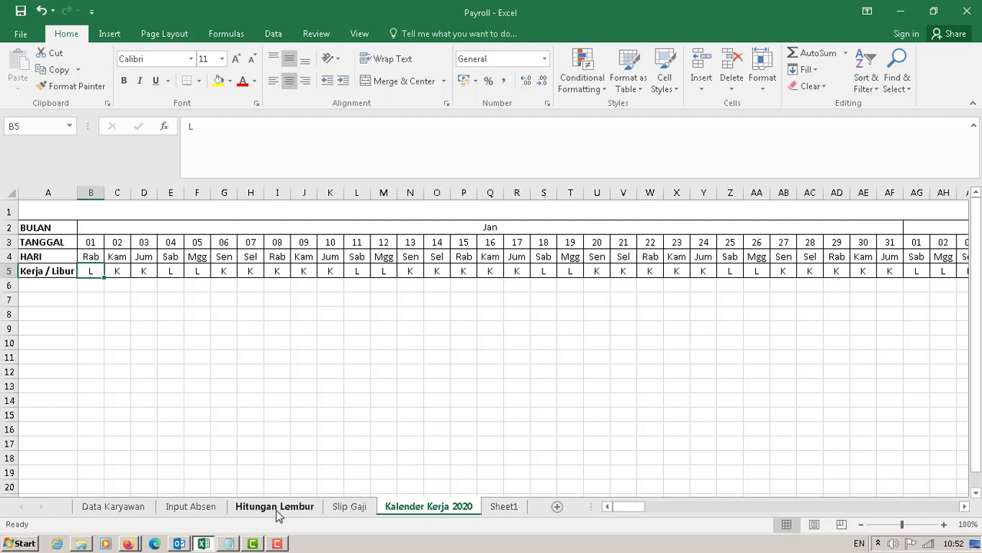
left_click(197, 510)
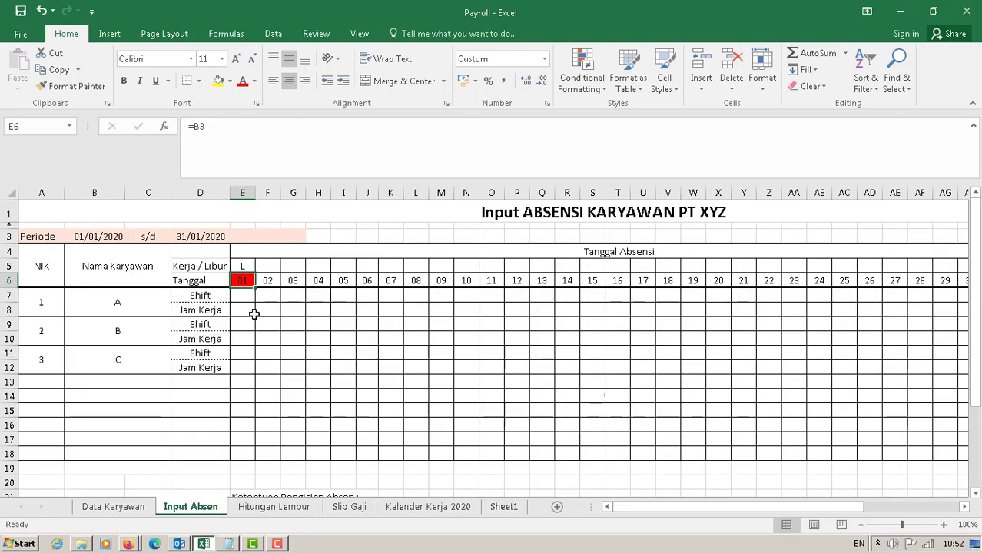
Make the table range in the E5 HLOOKUP formula absolute as $B$3:$NC$5
left_click(251, 265)
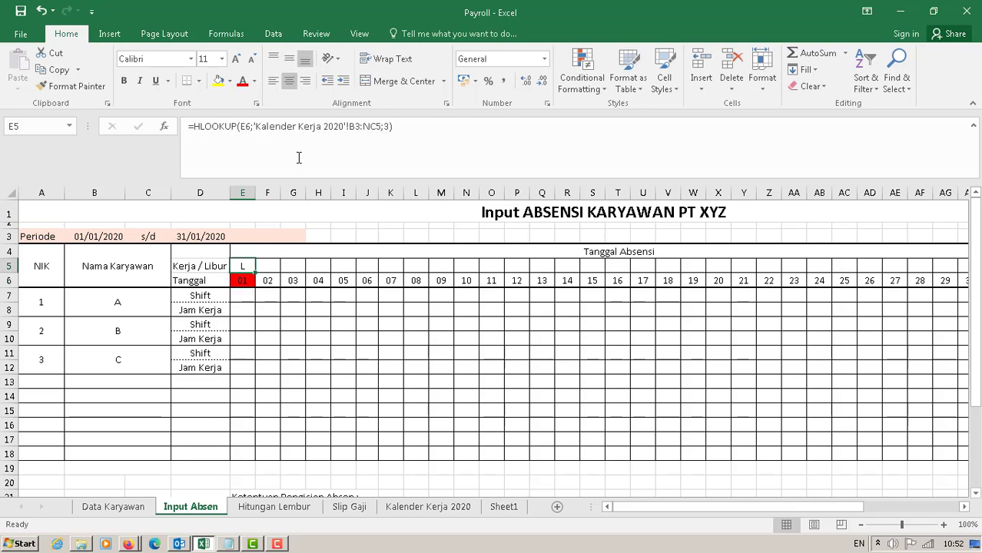
left_click(254, 126)
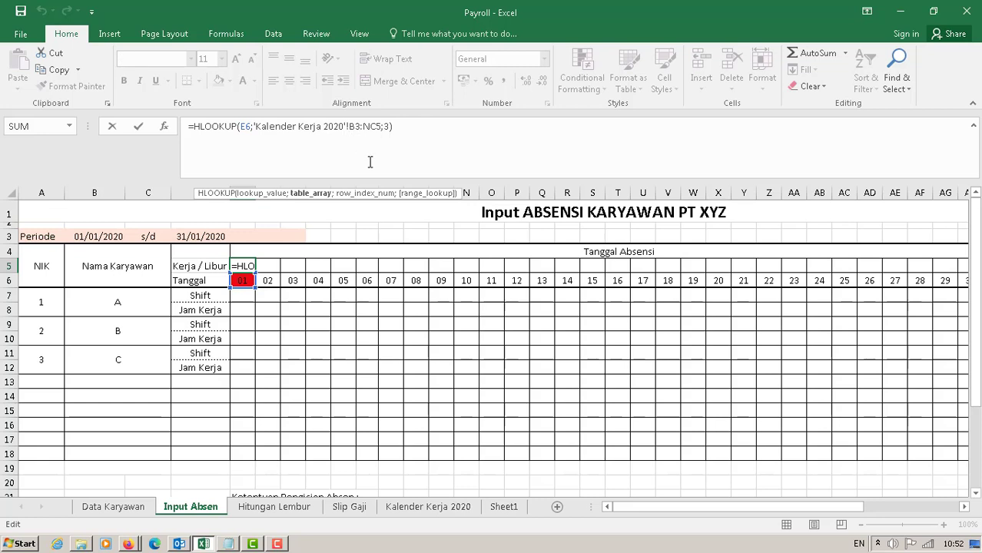
type("$")
left_click(361, 128)
type("$")
left_click(374, 127)
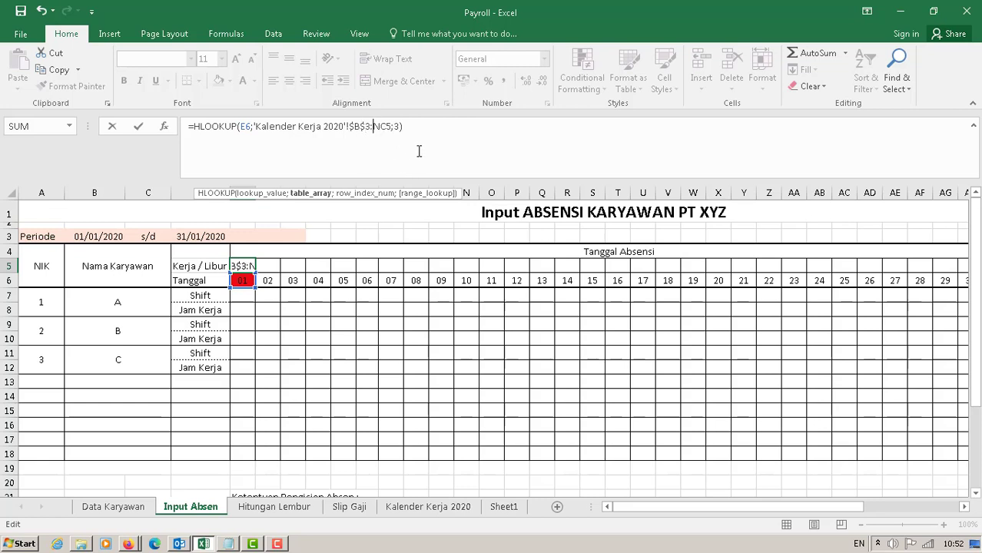
type("$")
left_click(392, 128)
type("$NC$")
key("Return")
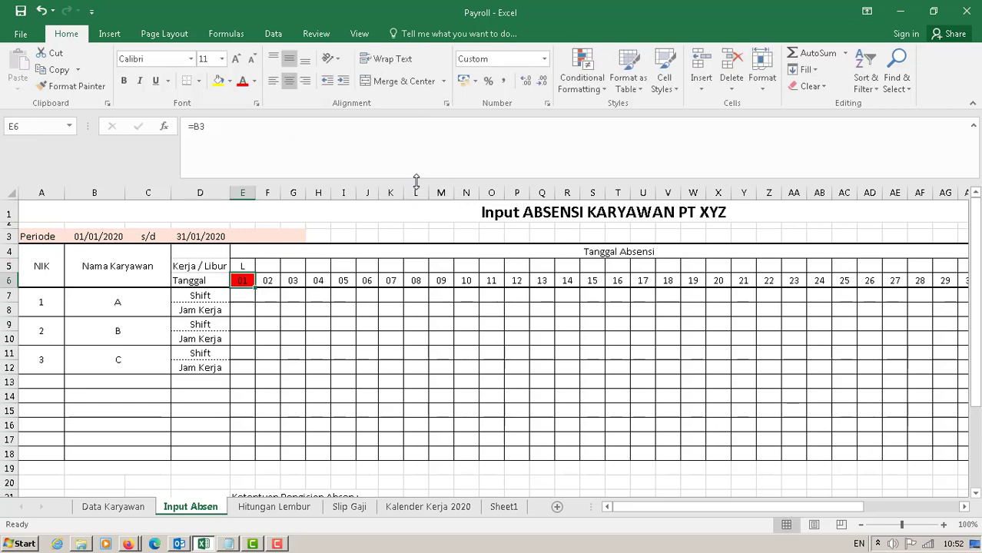
Fill the E5 formula across the Kerja / Libur row through date 31 in AI5
left_click(242, 265)
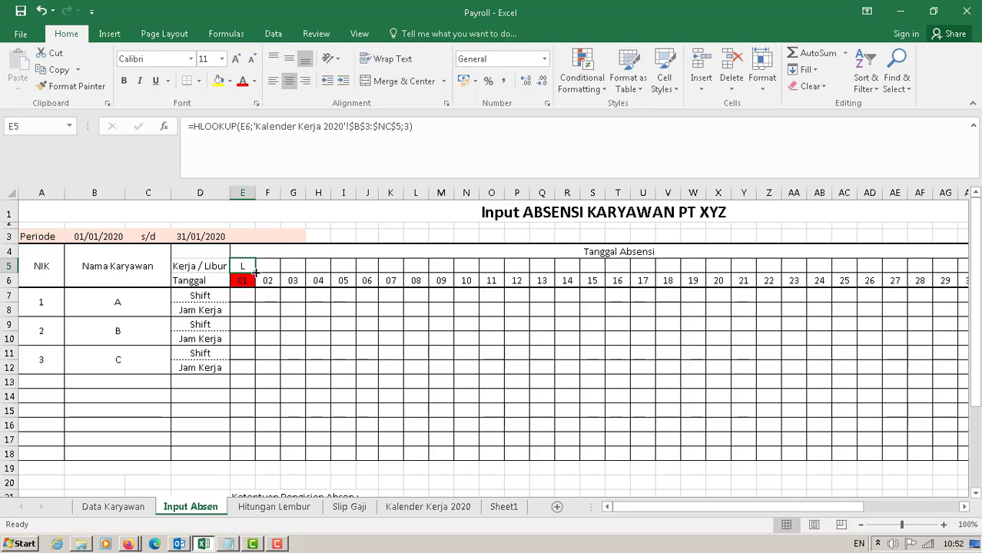
left_click_drag(256, 271, 851, 278)
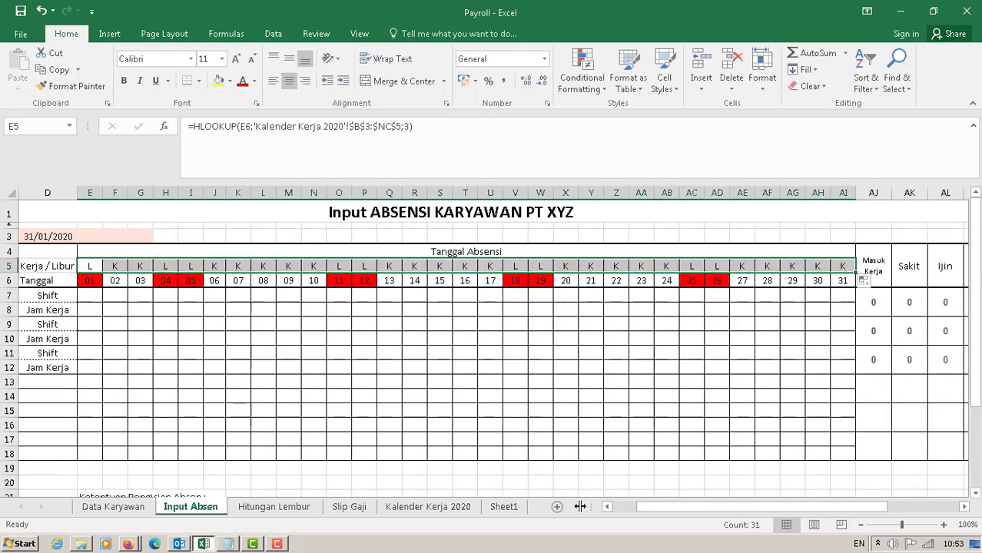
left_click_drag(730, 506, 651, 507)
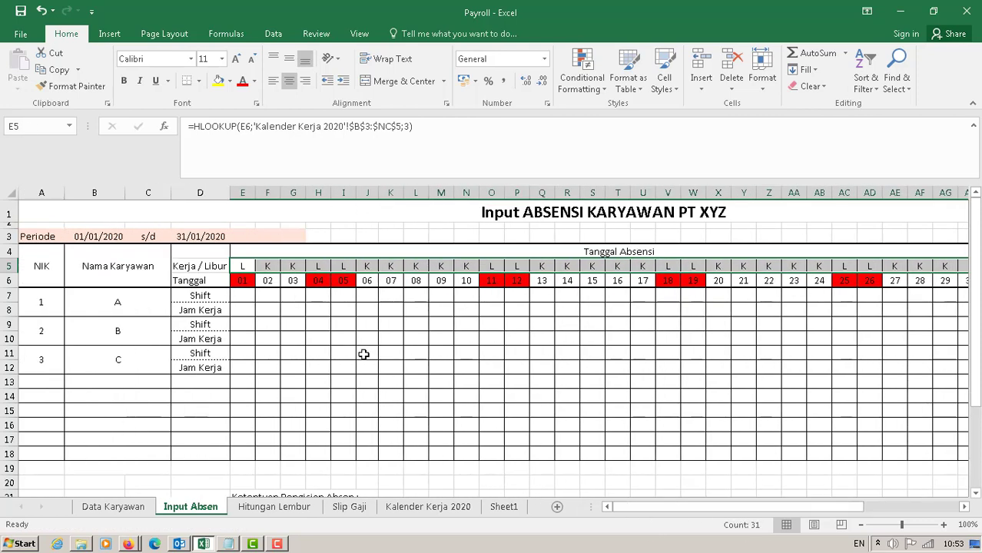
Examine the first date cell and the Periode start and end dates in B3 and D3
left_click(240, 281)
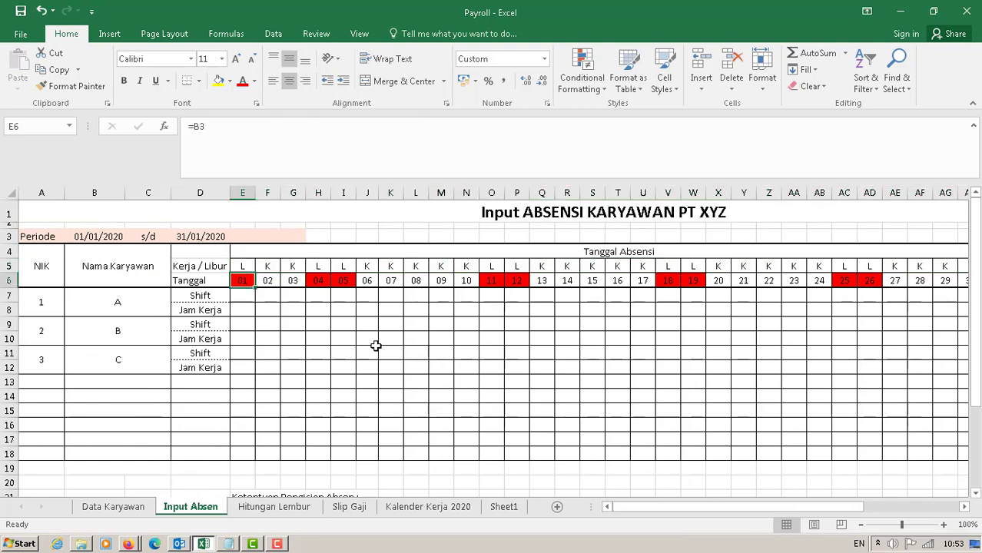
left_click(319, 338)
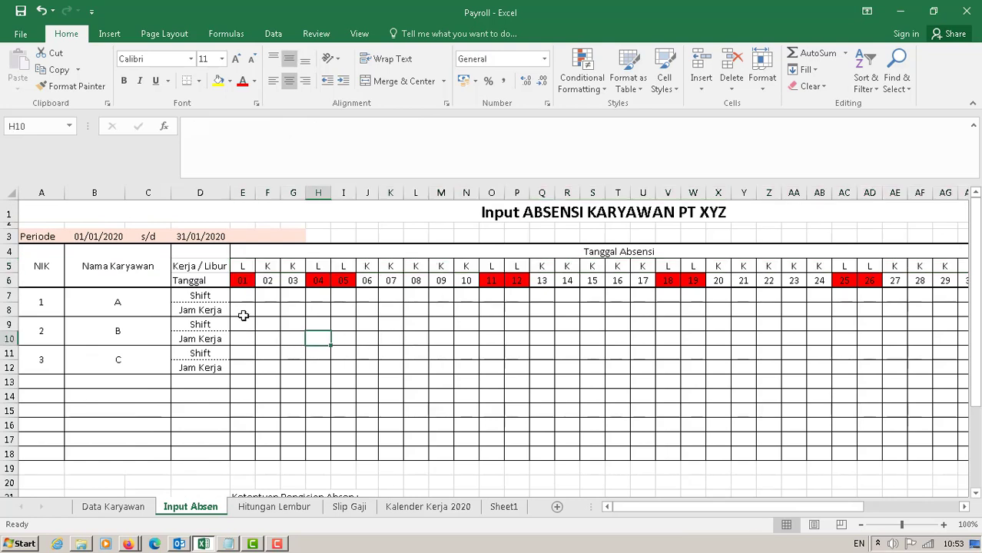
left_click(27, 239)
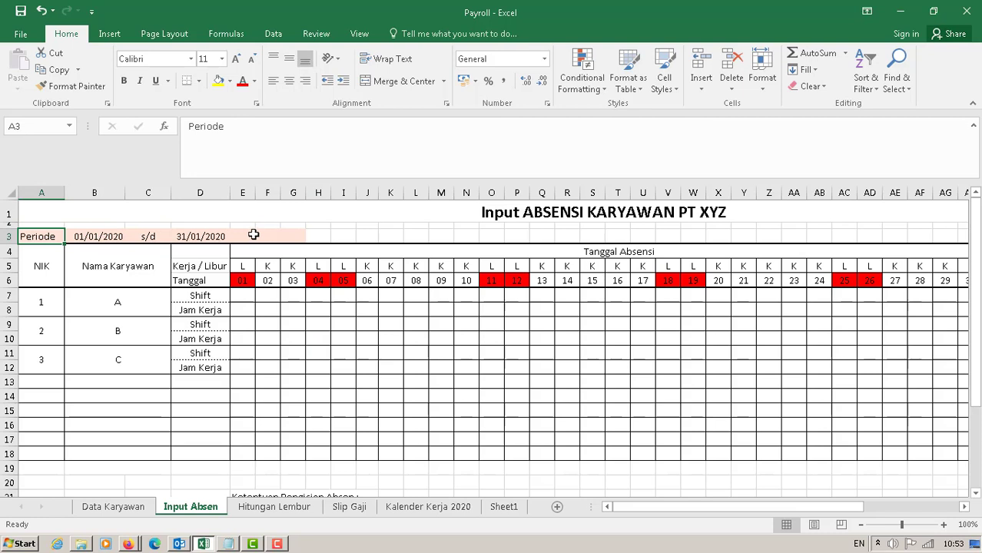
left_click(95, 238)
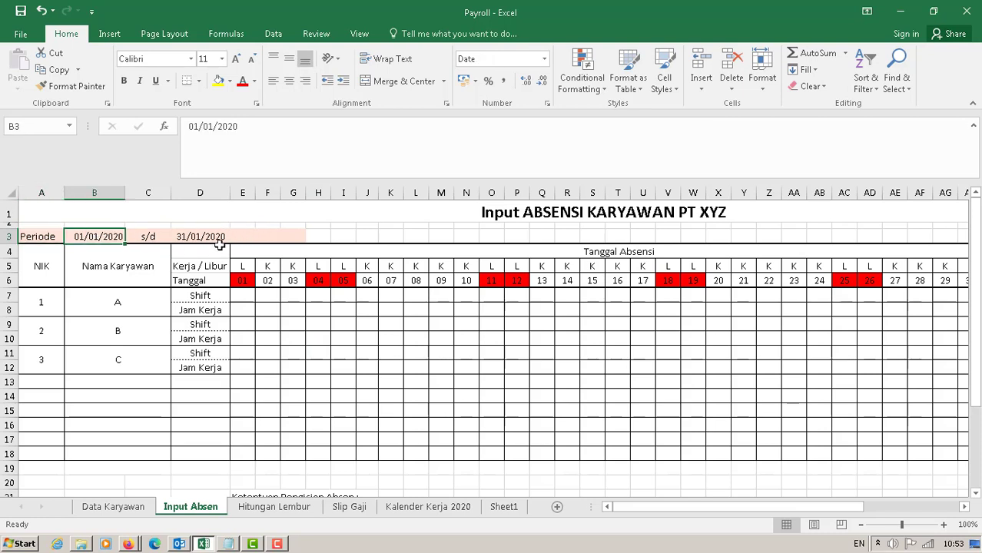
left_click(188, 238)
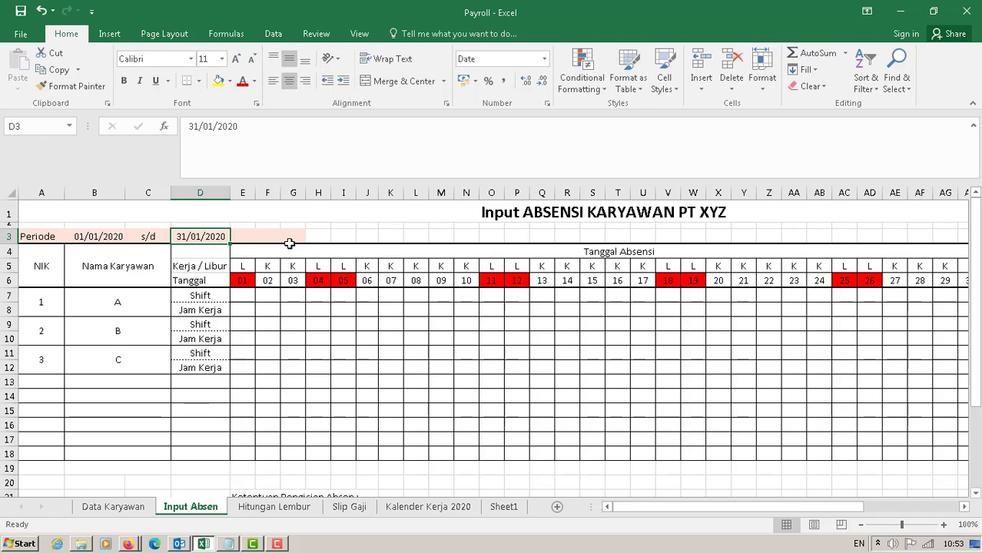
left_click(98, 239)
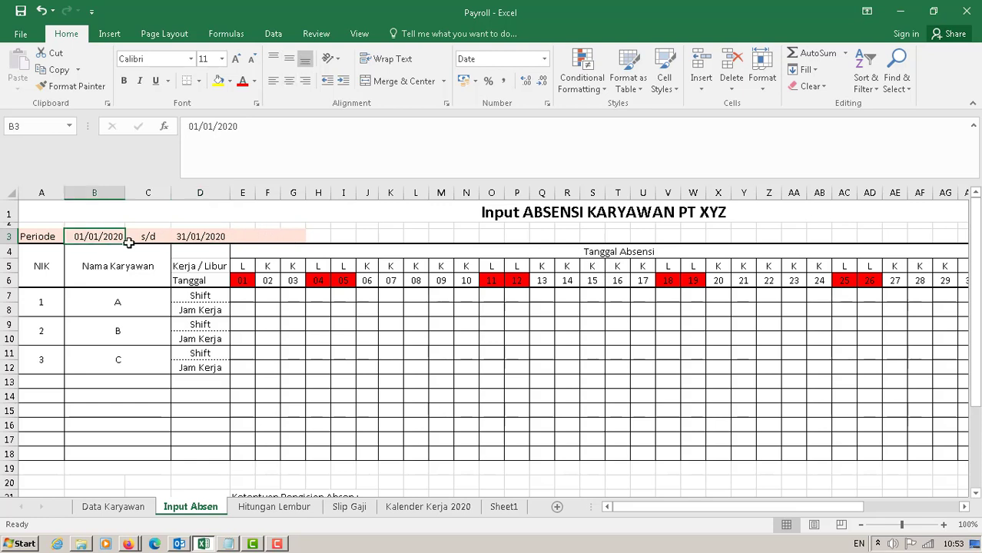
left_click(192, 237)
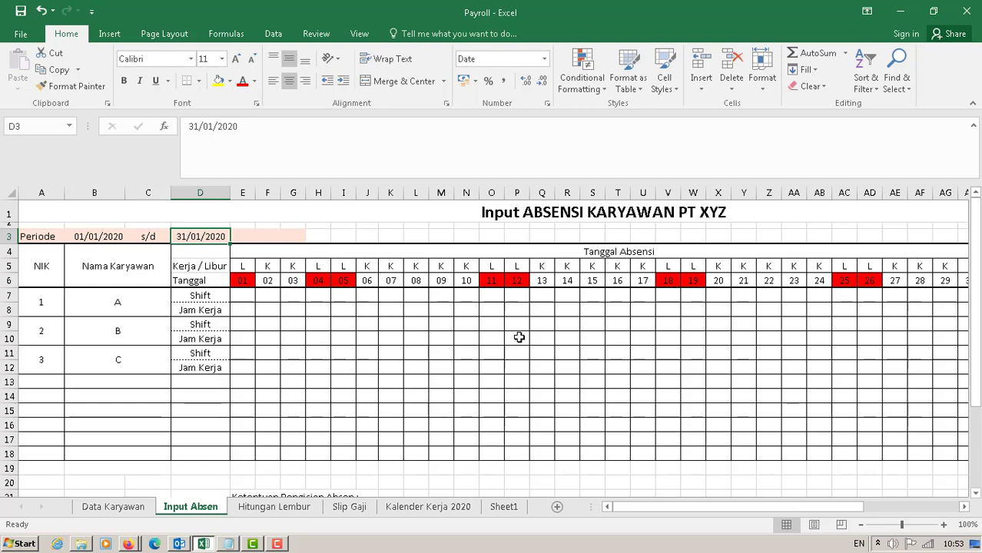
Re-enter the first Tanggal cell, E6, as a reference to the Periode start date with =B3
left_click(244, 282)
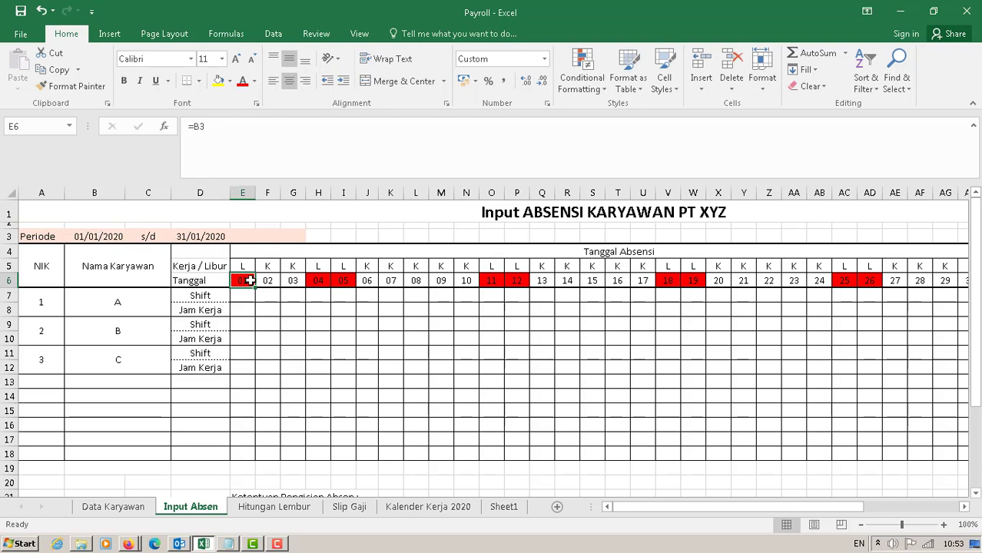
type("=")
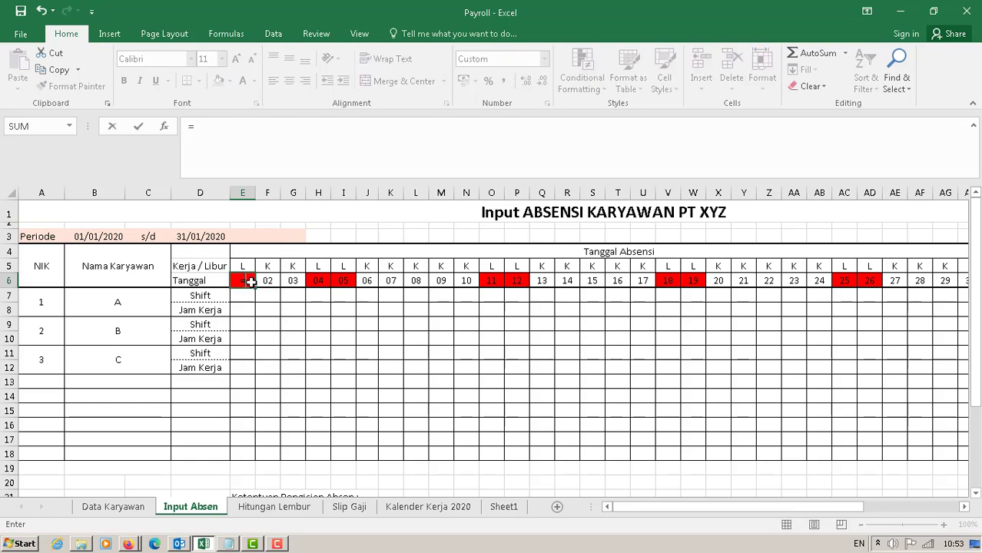
left_click(82, 237)
key("Return")
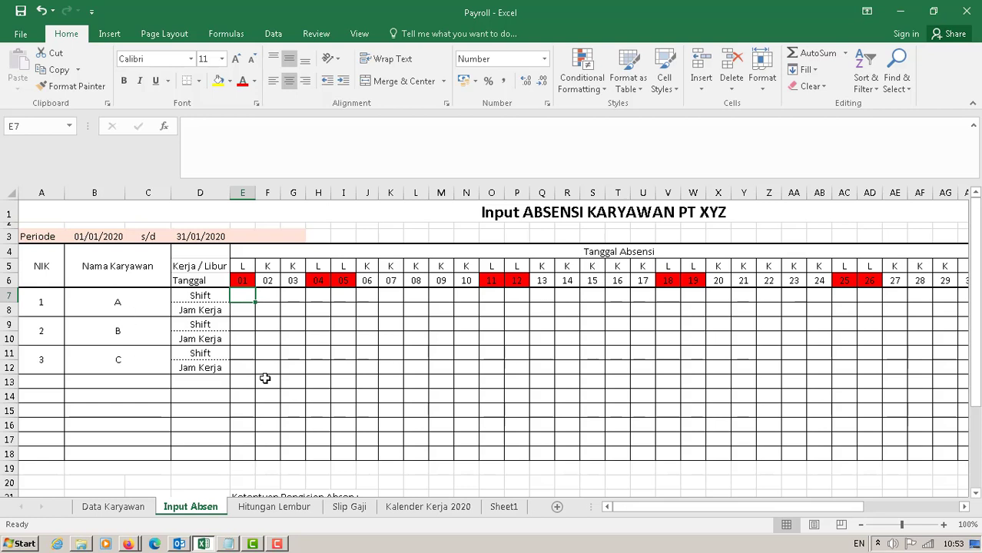
Re-enter the second Tanggal cell, F6, with the formula =IF(E6<D3;E6+1)
left_click(266, 282)
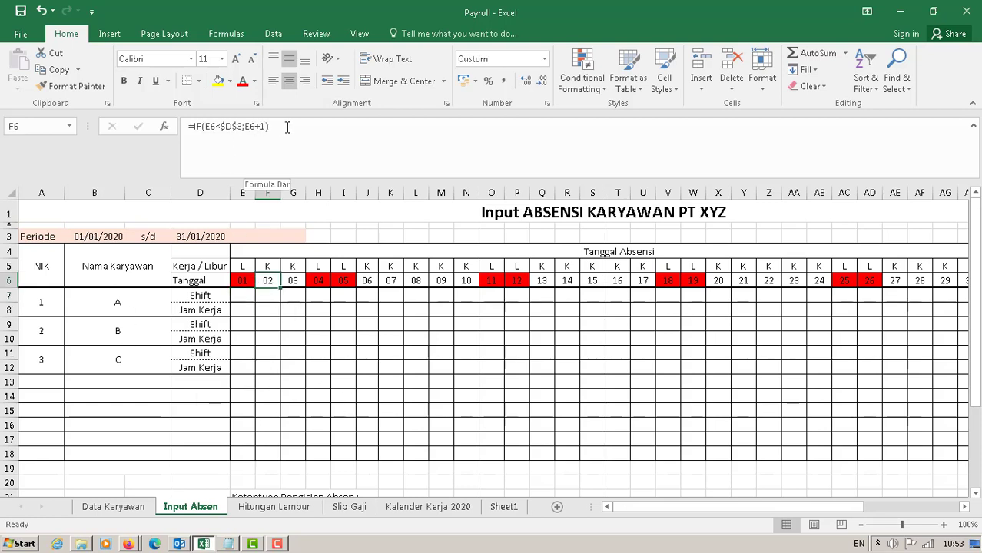
left_click_drag(287, 128, 66, 103)
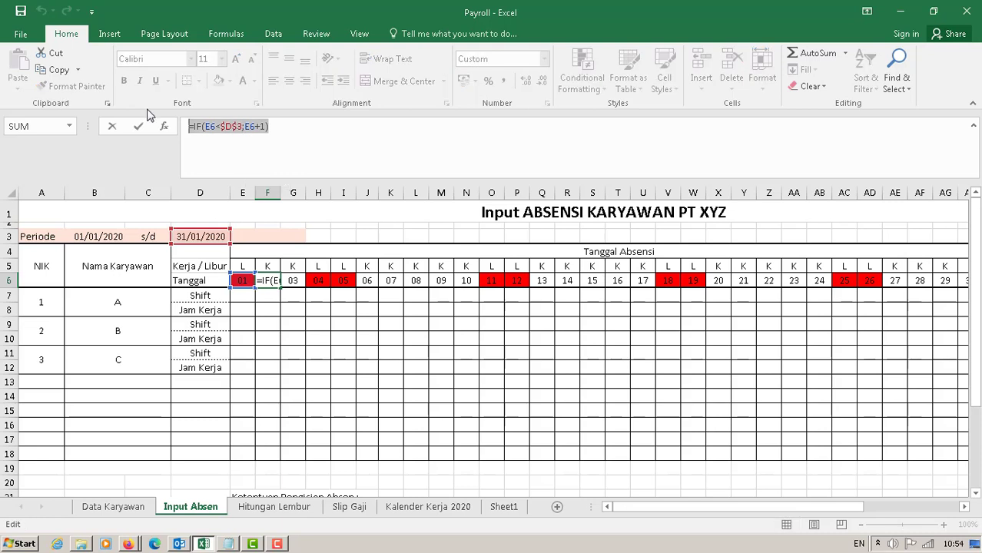
type("=if")
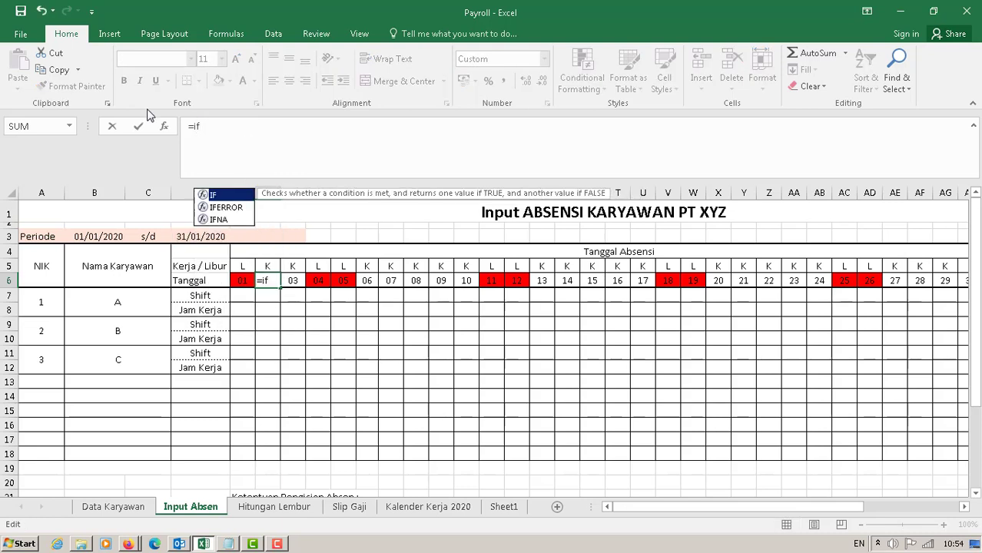
type("(")
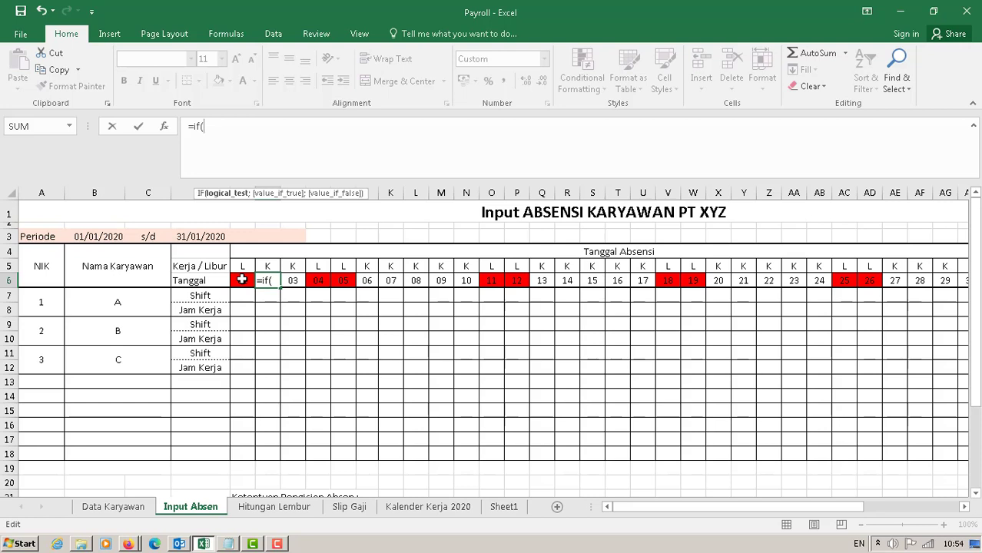
left_click(242, 280)
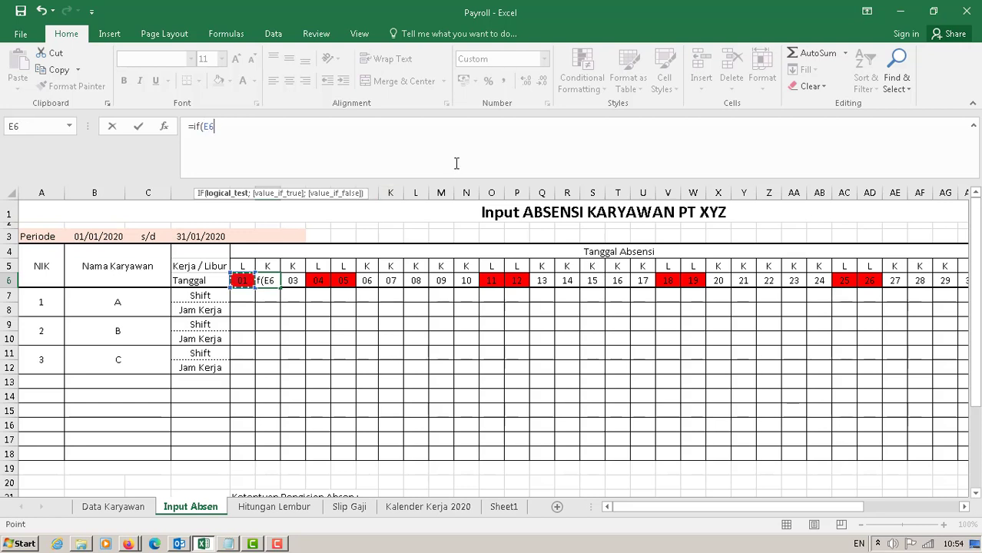
type("<")
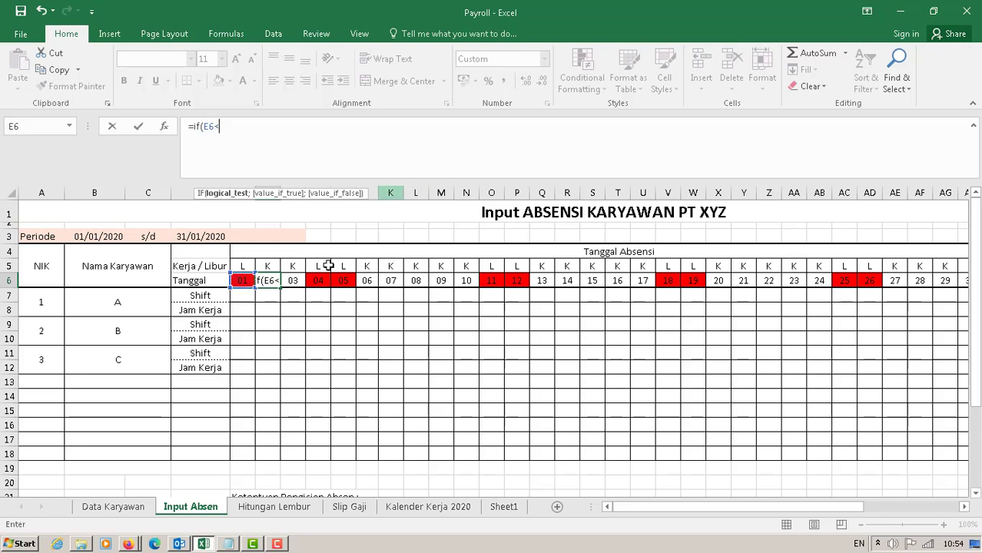
left_click(197, 236)
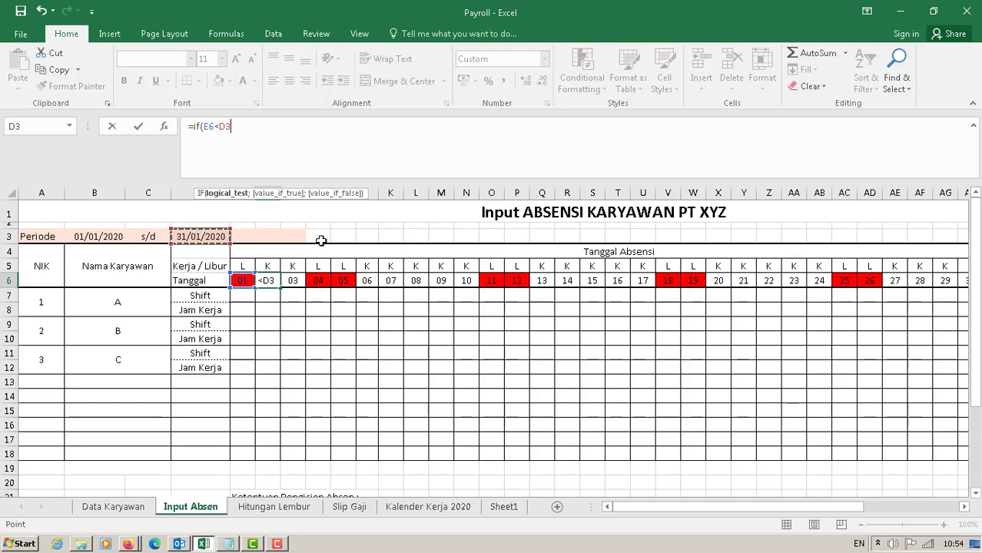
type(";")
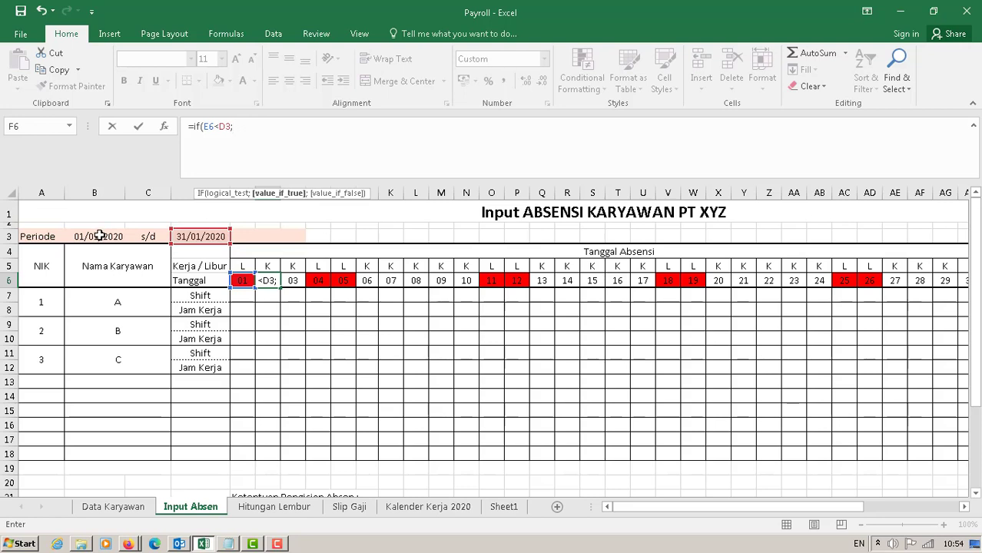
left_click(246, 282)
type("+1")
key("Return")
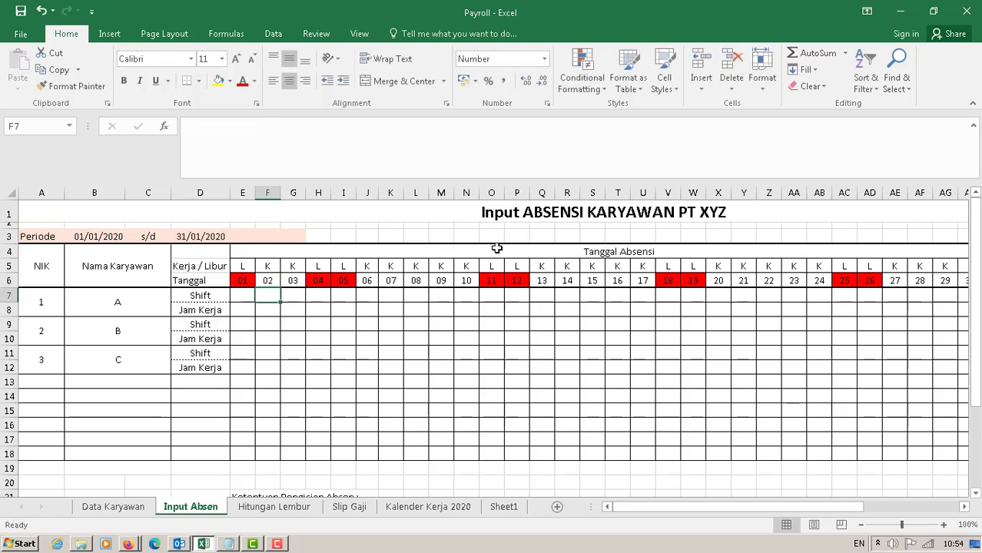
Make the Periode end date reference in the F6 formula absolute as $D$3
left_click(273, 282)
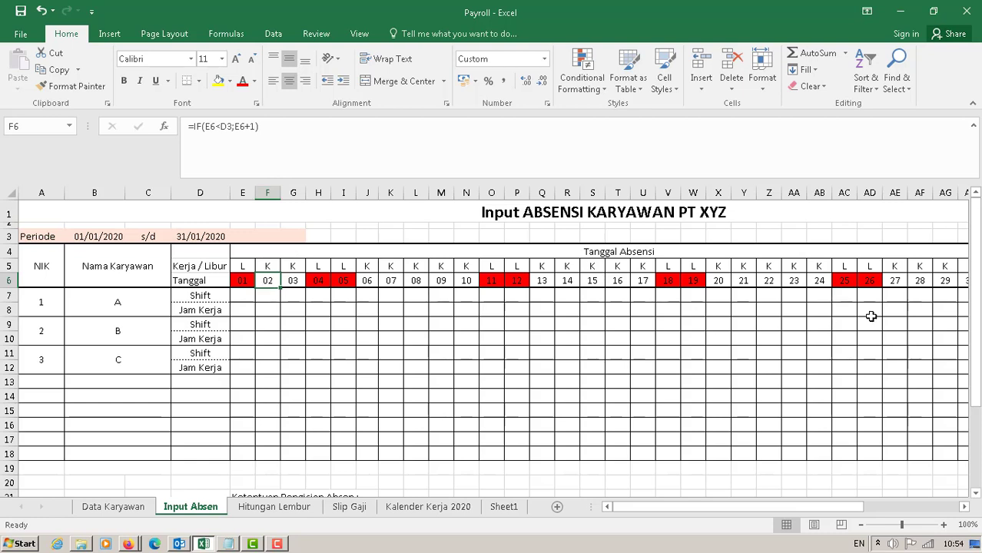
left_click(224, 130)
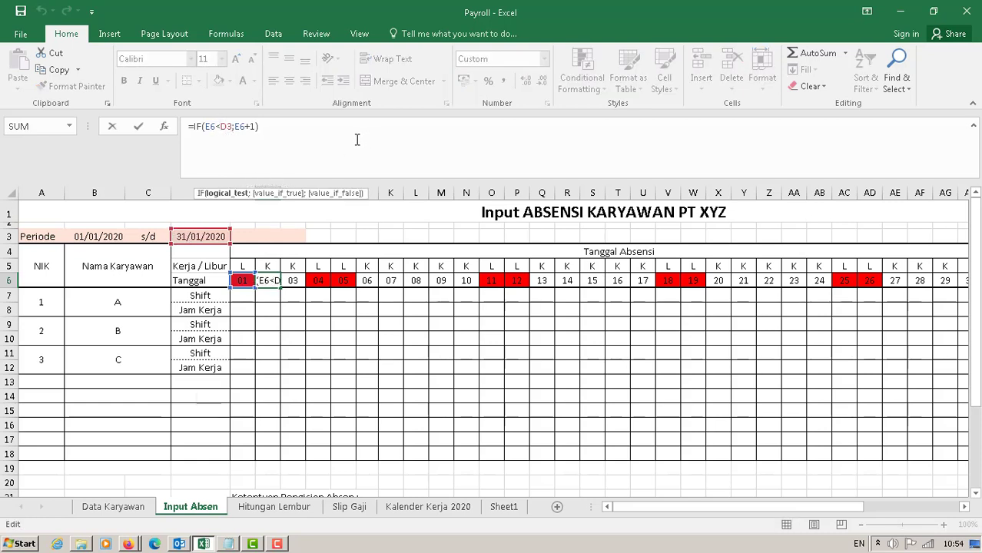
key("F4")
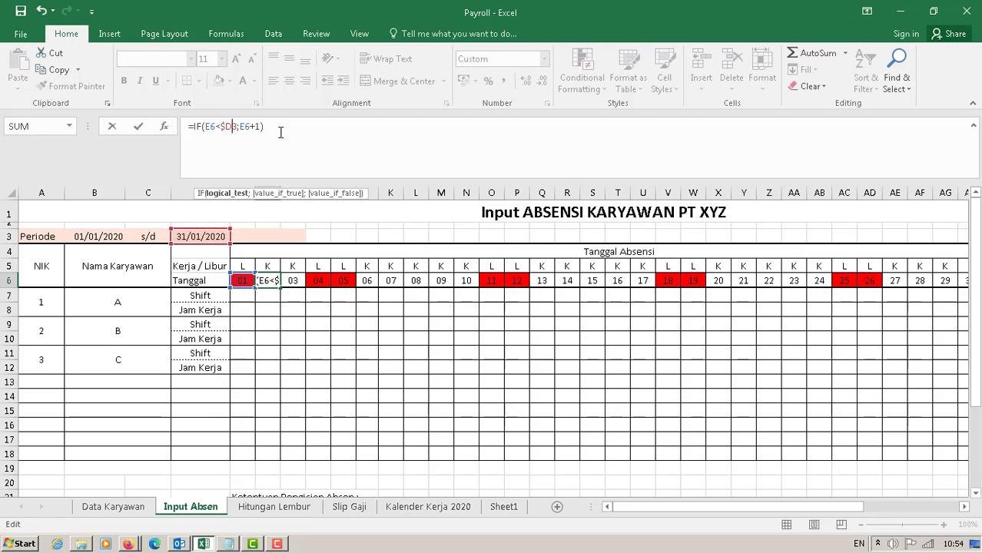
type("$")
key("Return")
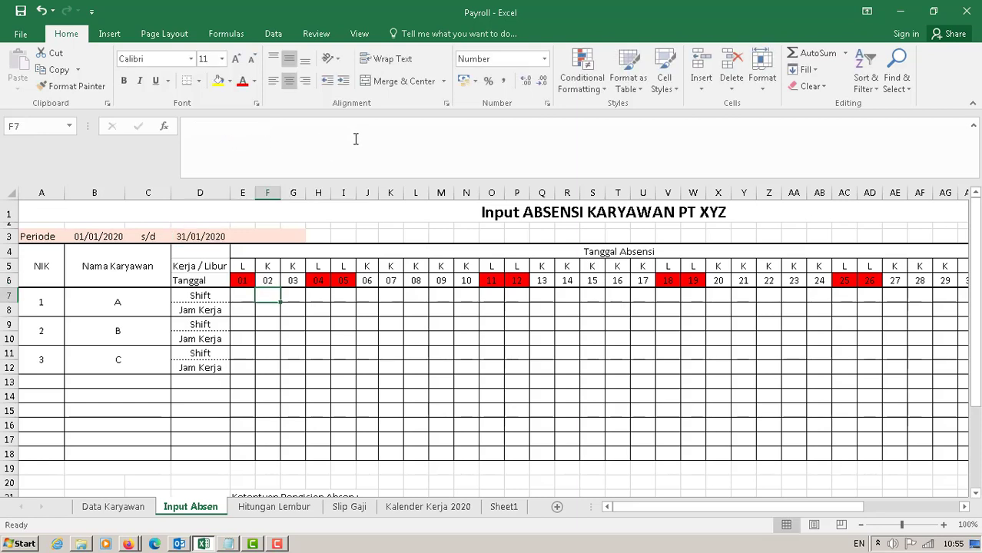
Fill the F6 date formula across the Tanggal row through AI6
left_click(272, 280)
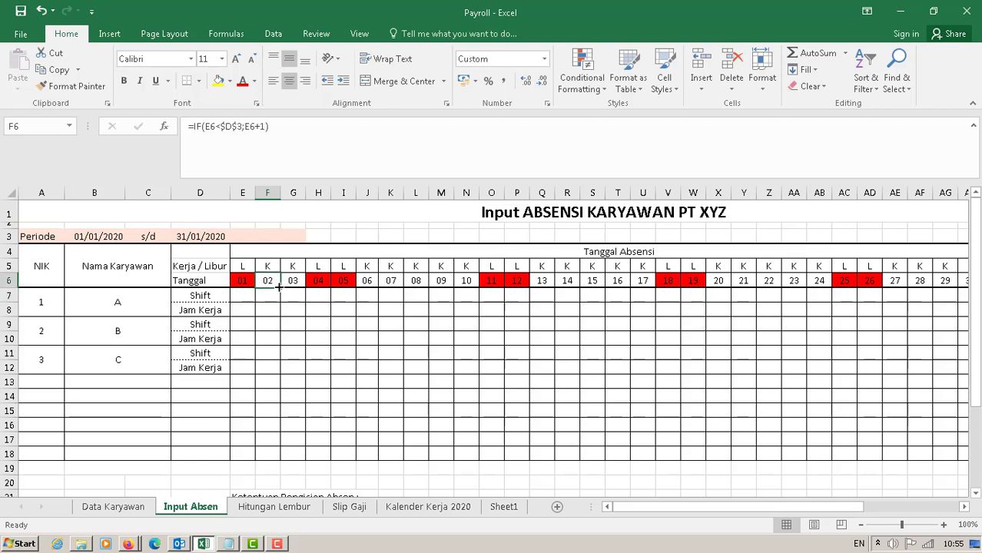
left_click_drag(279, 286, 855, 292)
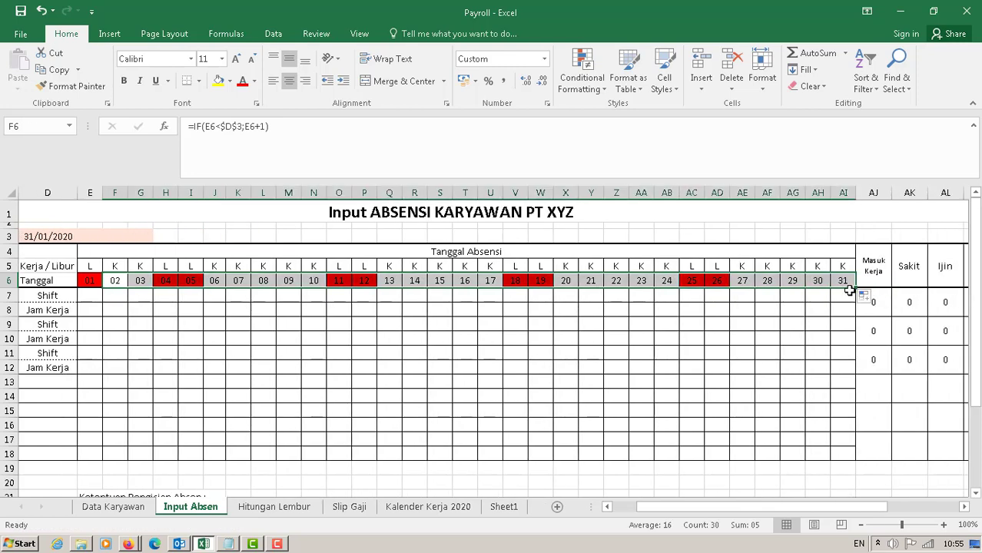
left_click(666, 382)
left_click_drag(645, 509, 612, 509)
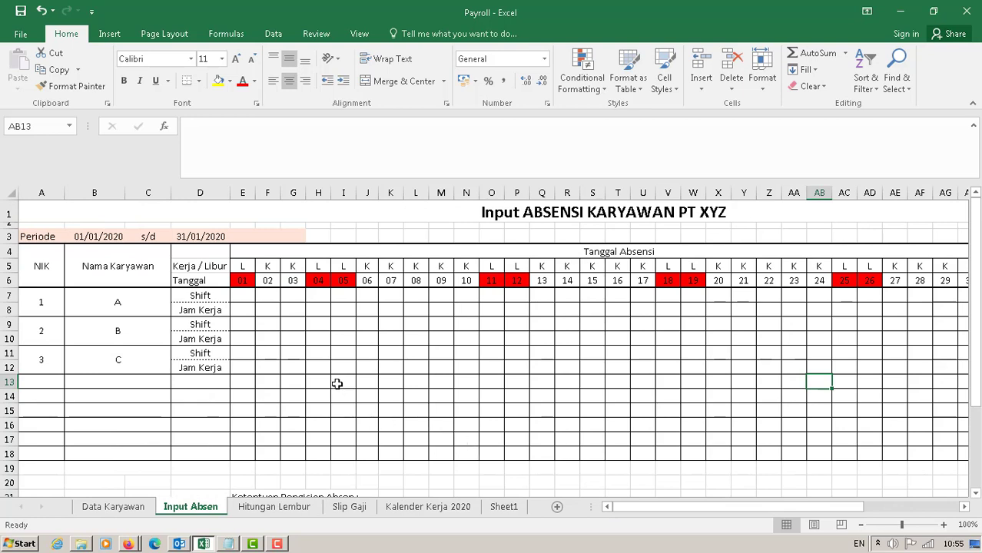
Examine the Tanggal row formulas and the red-highlighted date cells
left_click(246, 281)
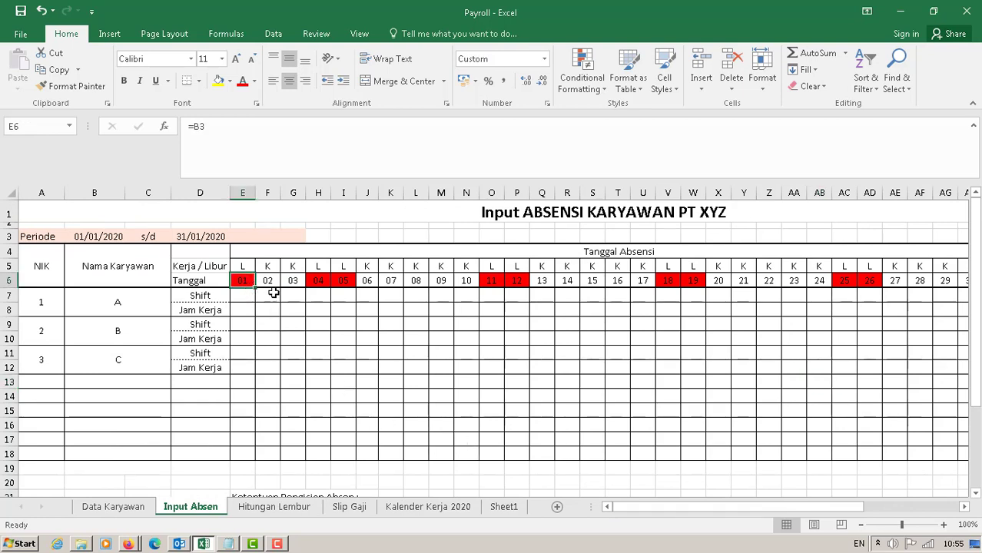
left_click(268, 281)
left_click(320, 281)
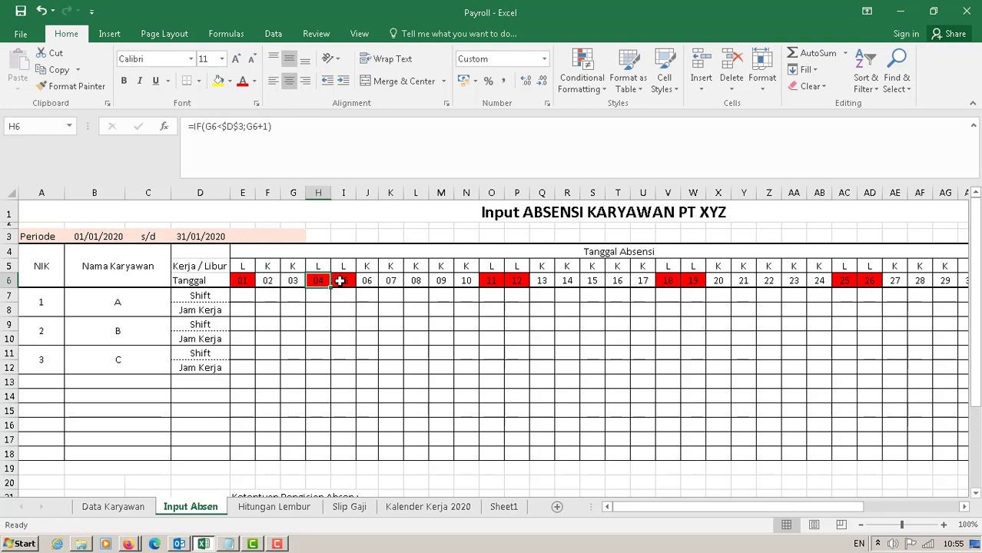
left_click(342, 281)
left_click(482, 282)
left_click(520, 281)
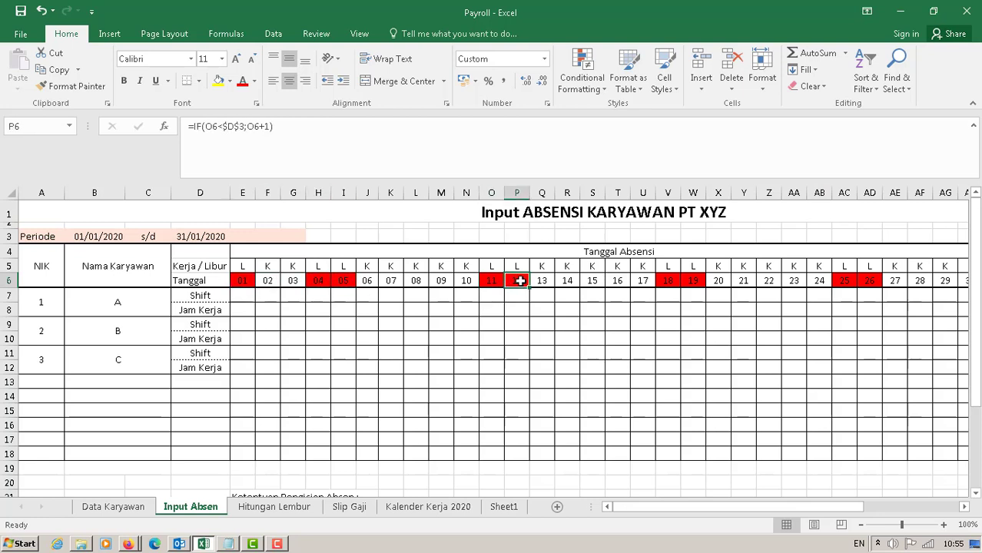
left_click(668, 281)
left_click(692, 281)
left_click(844, 281)
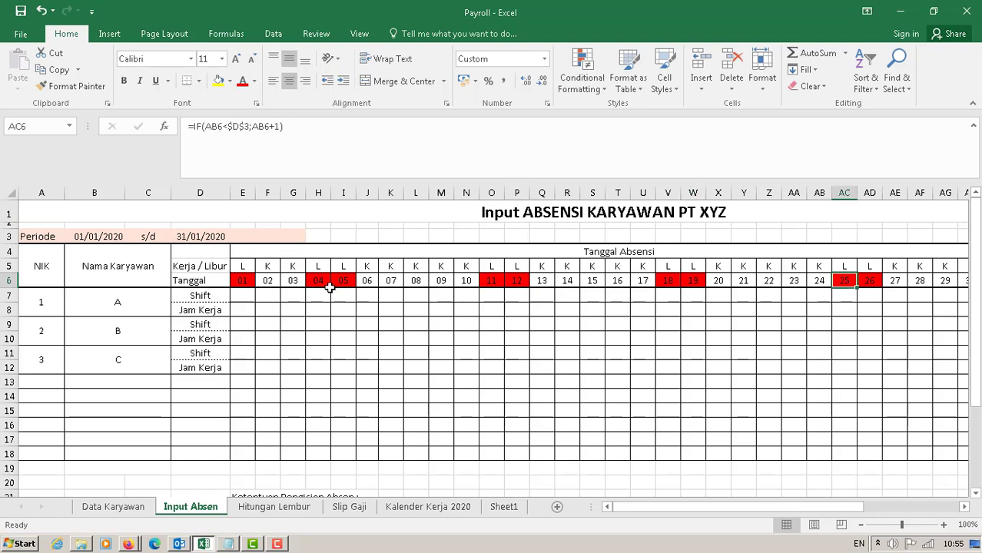
left_click(248, 281)
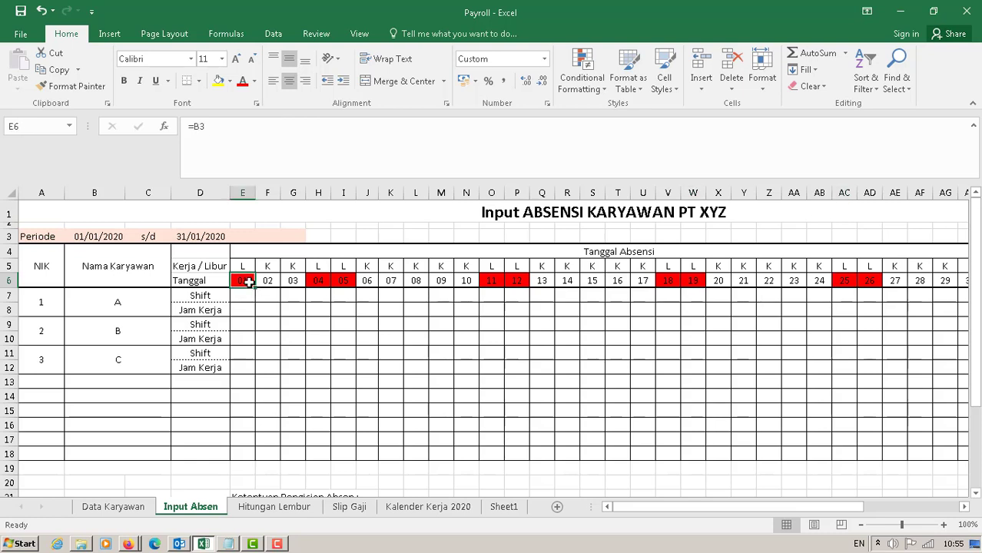
Compare the Kerja / Libur codes in row 5 with the Tanggal dates beneath them, from the first date through date 11
left_click(245, 265)
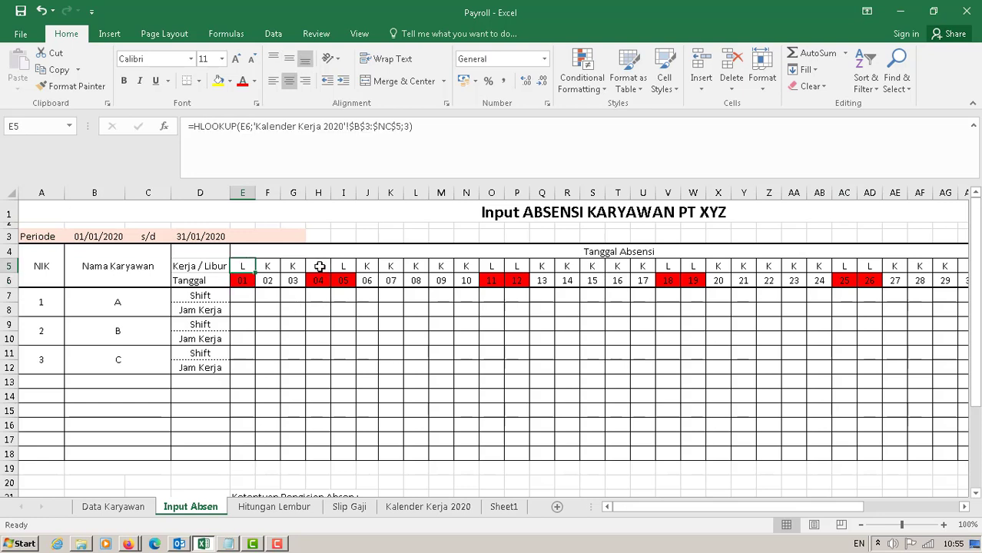
left_click(319, 266)
left_click(345, 266)
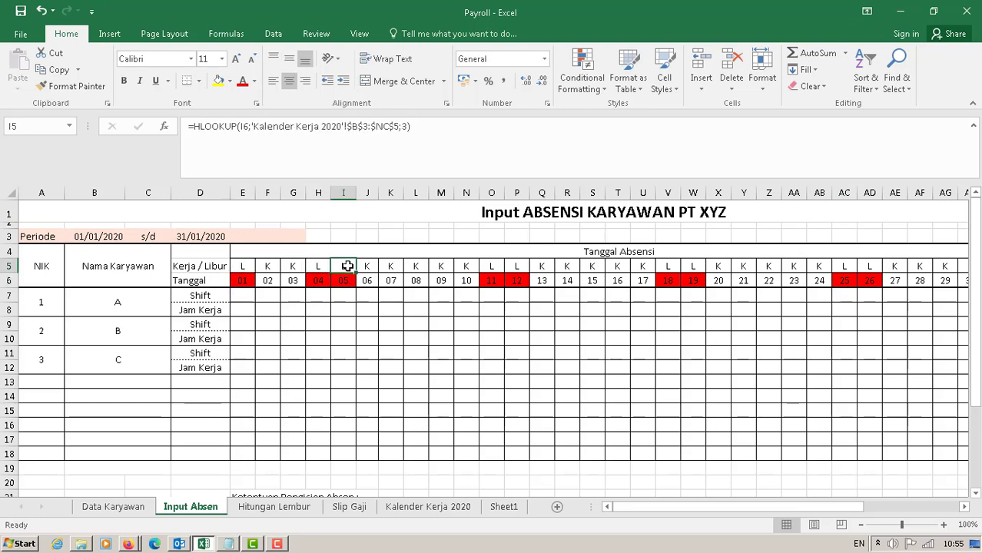
left_click(313, 266)
left_click(346, 266)
left_click(368, 266)
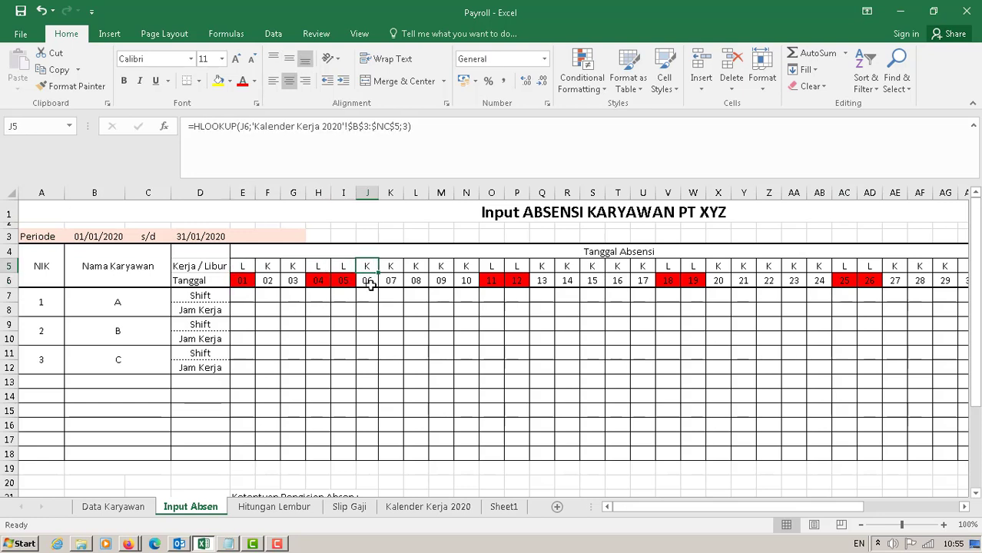
left_click(371, 284)
left_click(389, 267)
left_click(393, 284)
left_click(416, 268)
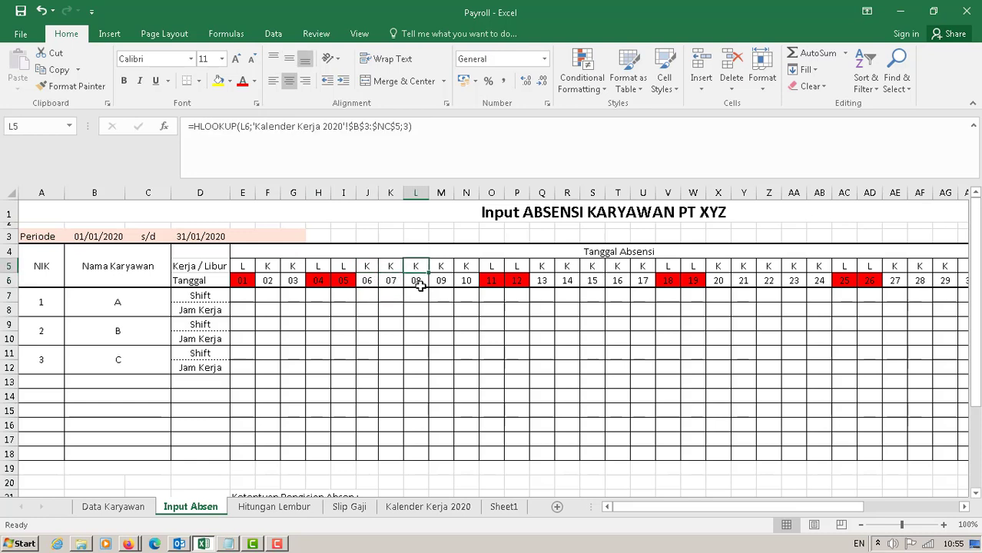
left_click(440, 265)
left_click(442, 282)
left_click(469, 282)
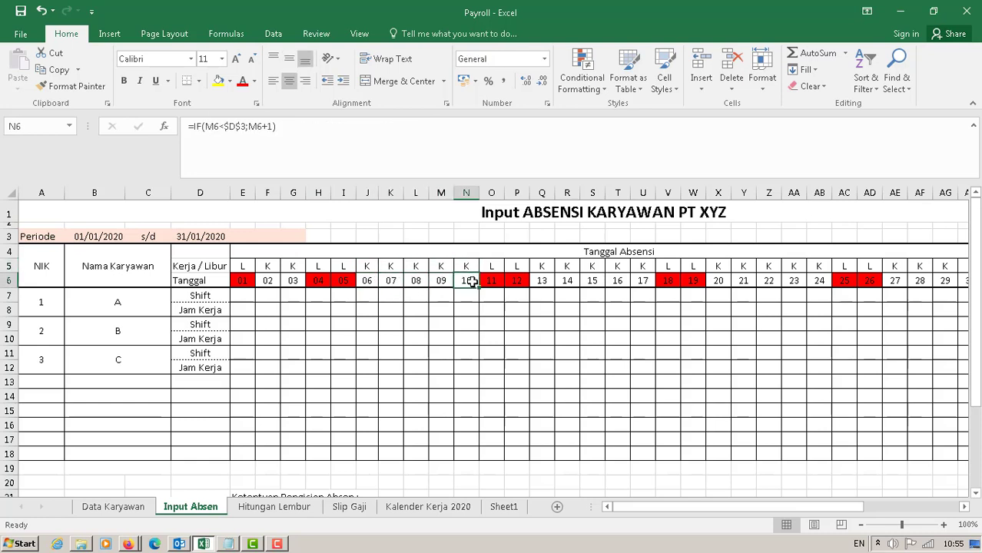
left_click(491, 283)
left_click(556, 358)
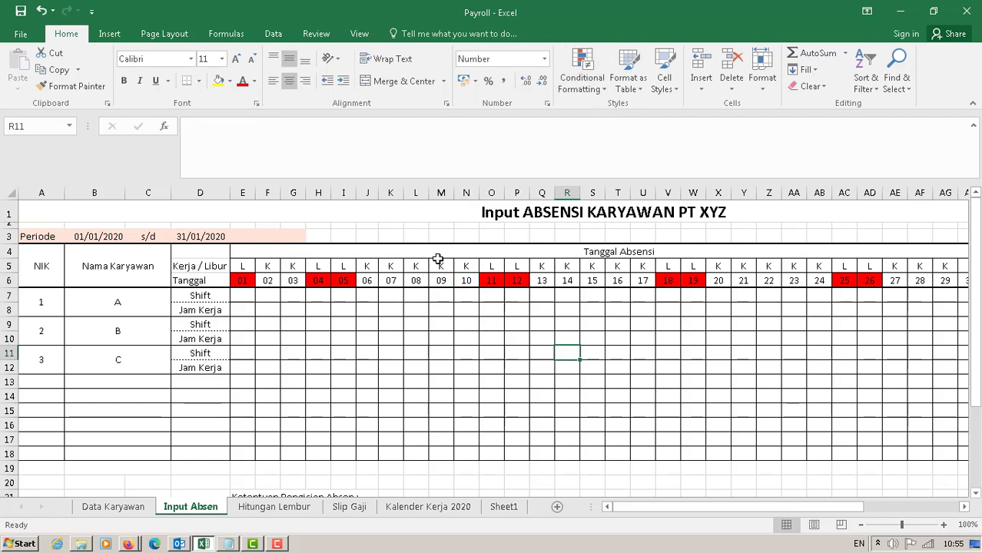
left_click(607, 90)
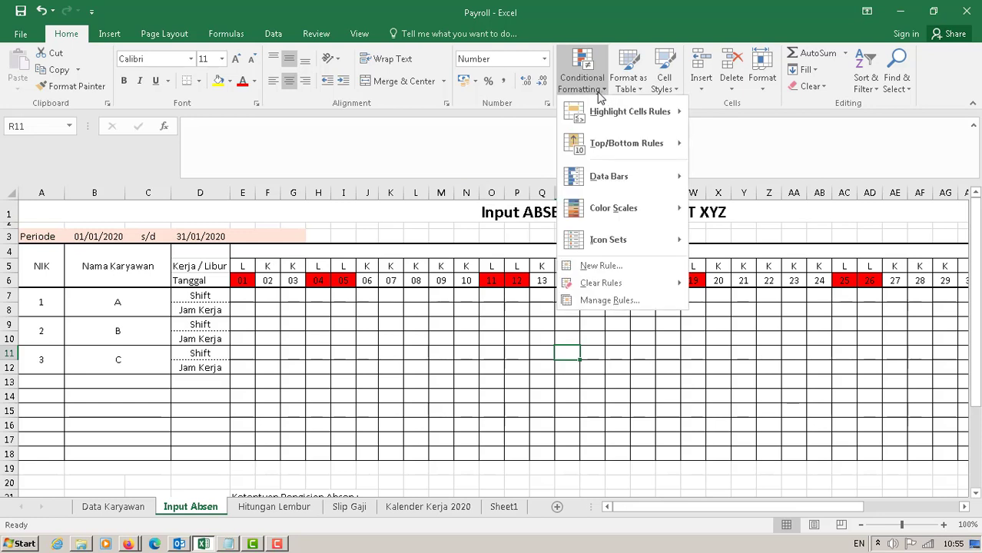
left_click(574, 300)
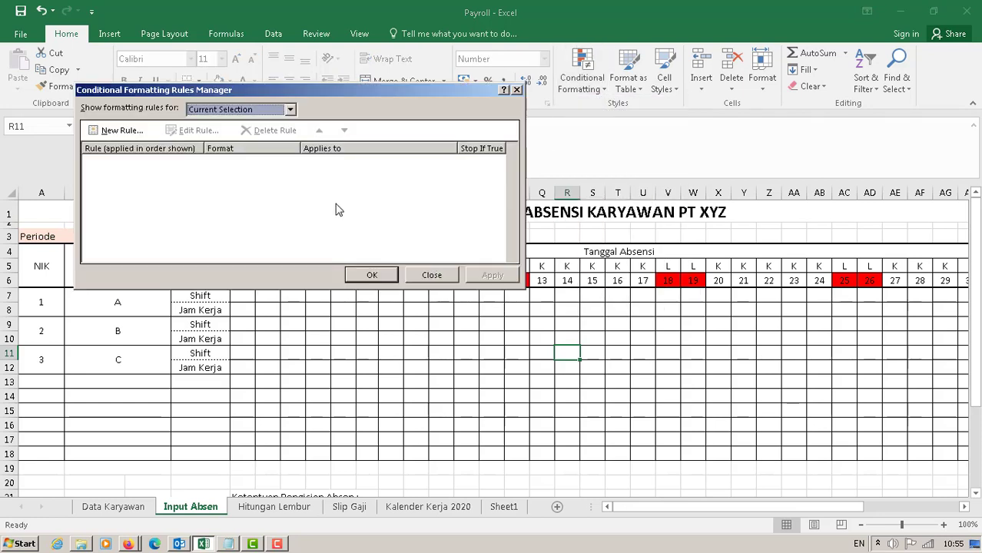
left_click(428, 276)
Select all the Tanggal date cells from E6 through AI6
left_click(246, 281)
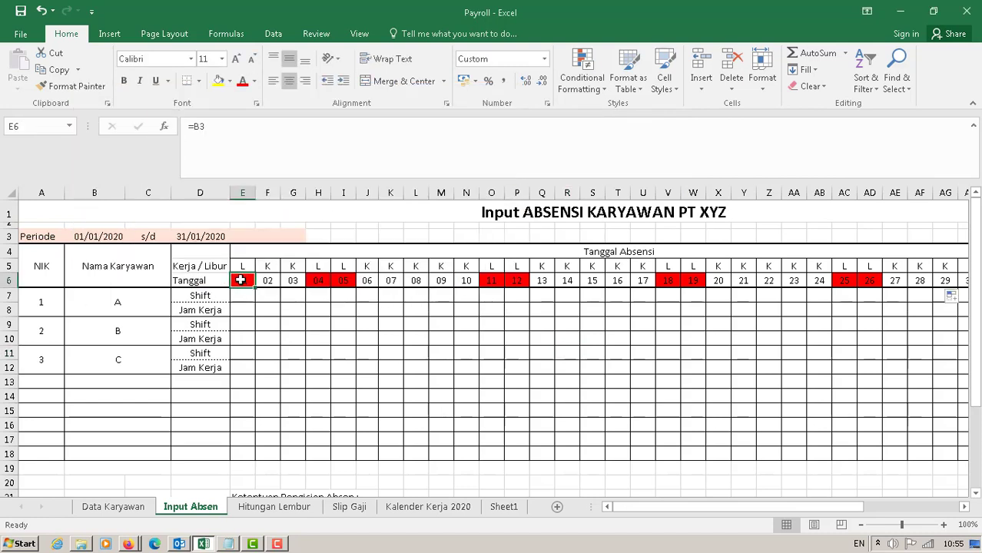
left_click(960, 281, "shift")
key("shift+Right")
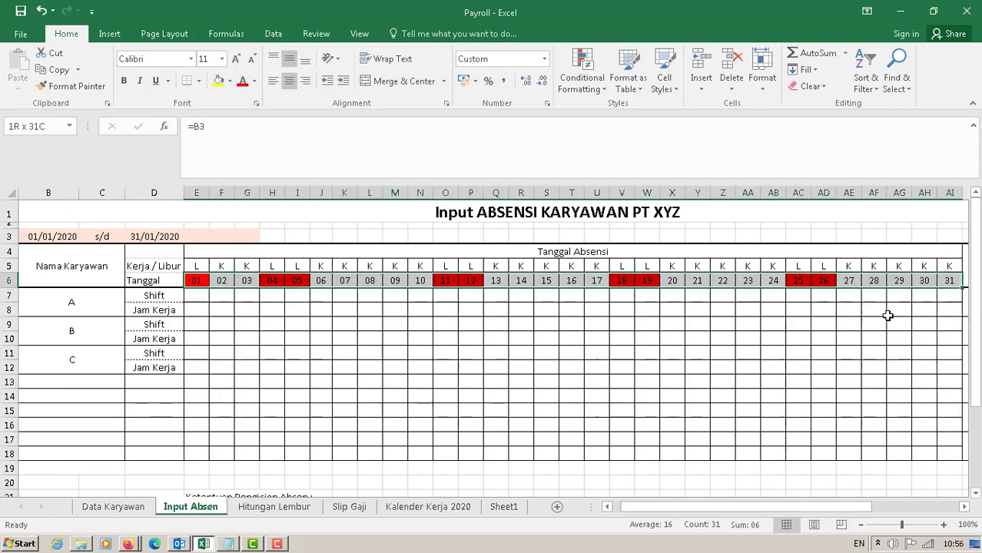
left_click(581, 83)
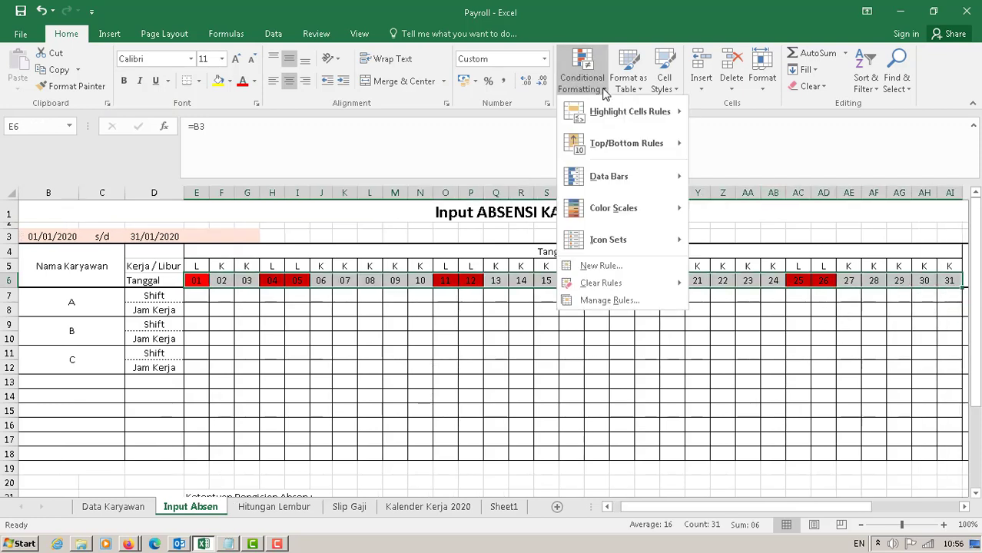
left_click(595, 265)
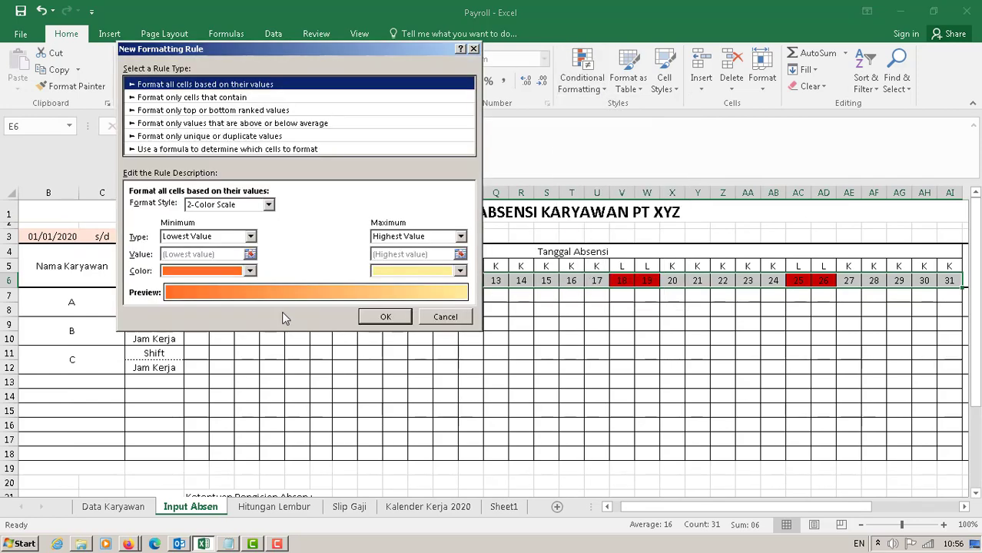
left_click(445, 317)
Delete the existing red holiday conditional formatting rule from the Tanggal cells E6:AI6 and apply the removal
left_click(600, 89)
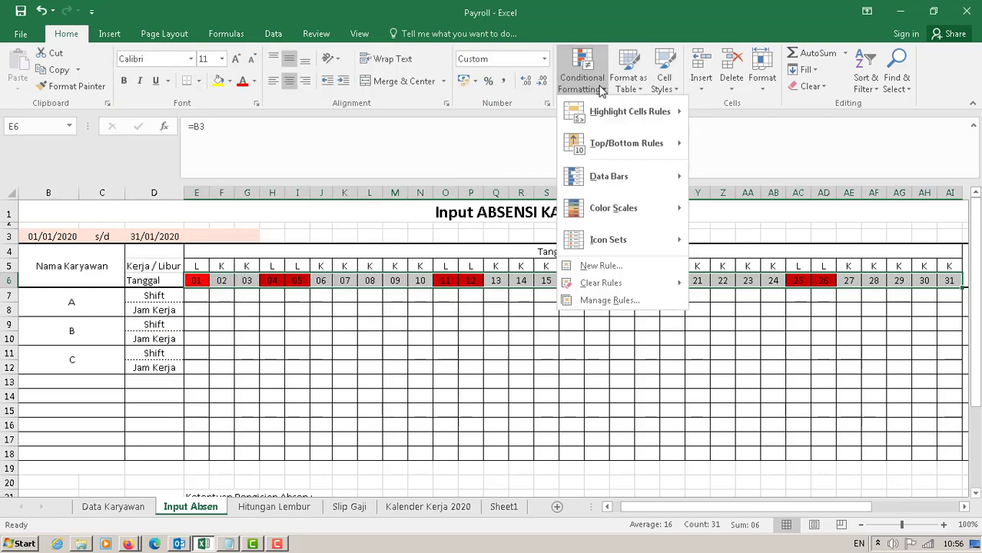
left_click(607, 300)
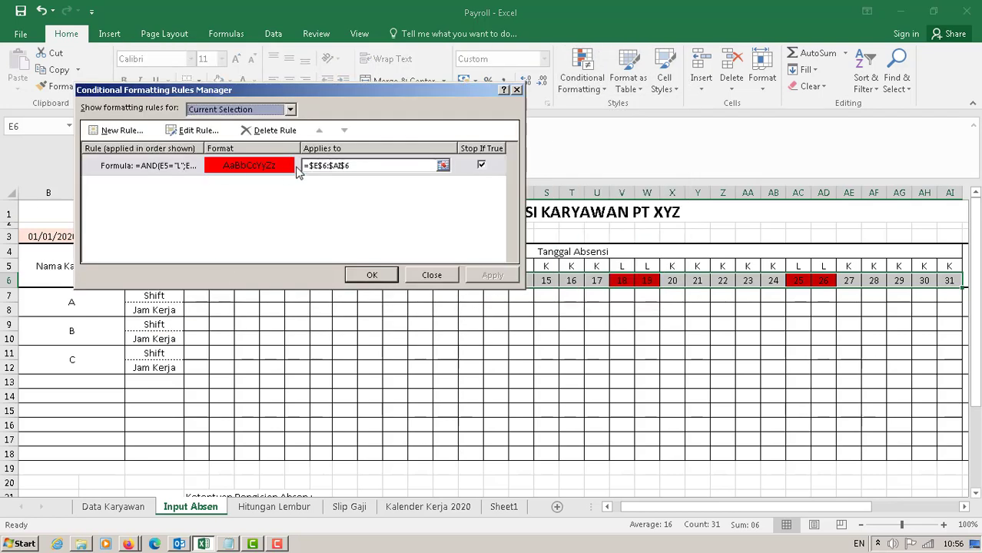
left_click(482, 165)
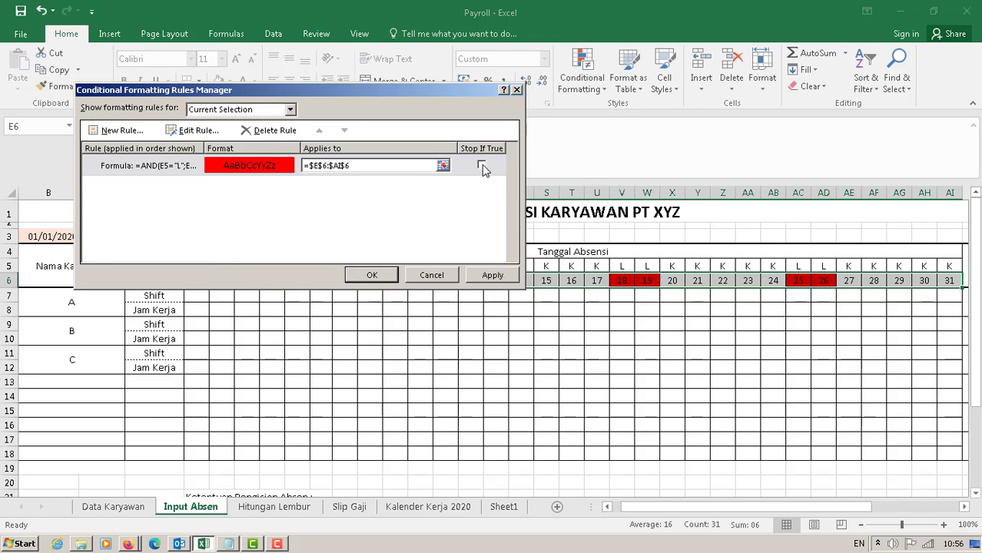
left_click(150, 169)
left_click(265, 130)
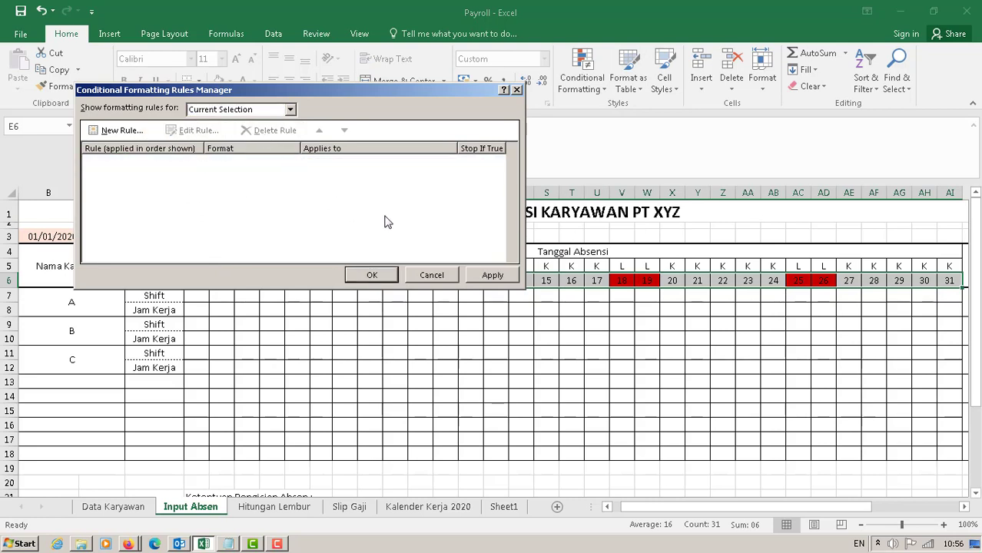
left_click(497, 276)
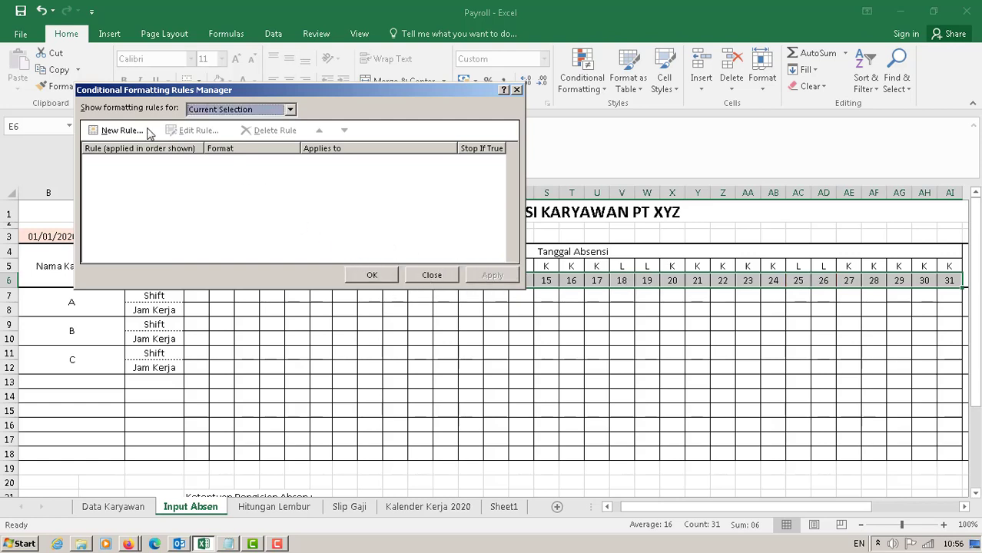
Create a formula-based formatting rule for F6, starting an AND formula with the relative-reference condition E5="L"
left_click(120, 134)
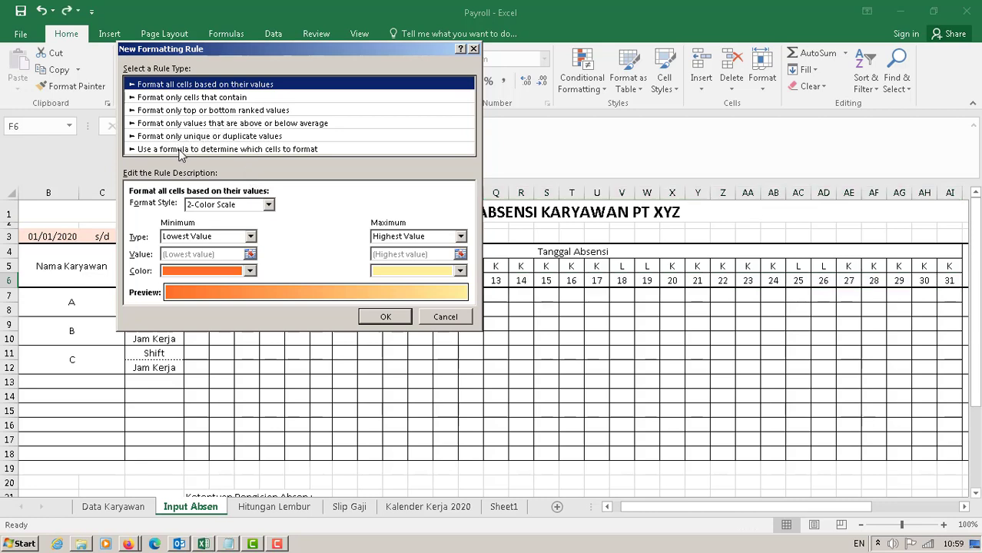
left_click(181, 150)
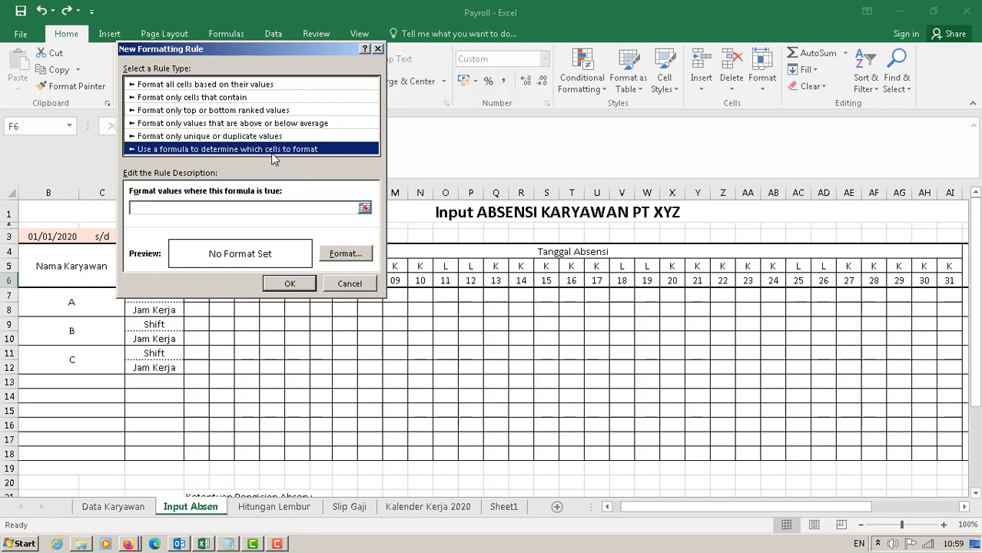
left_click(206, 208)
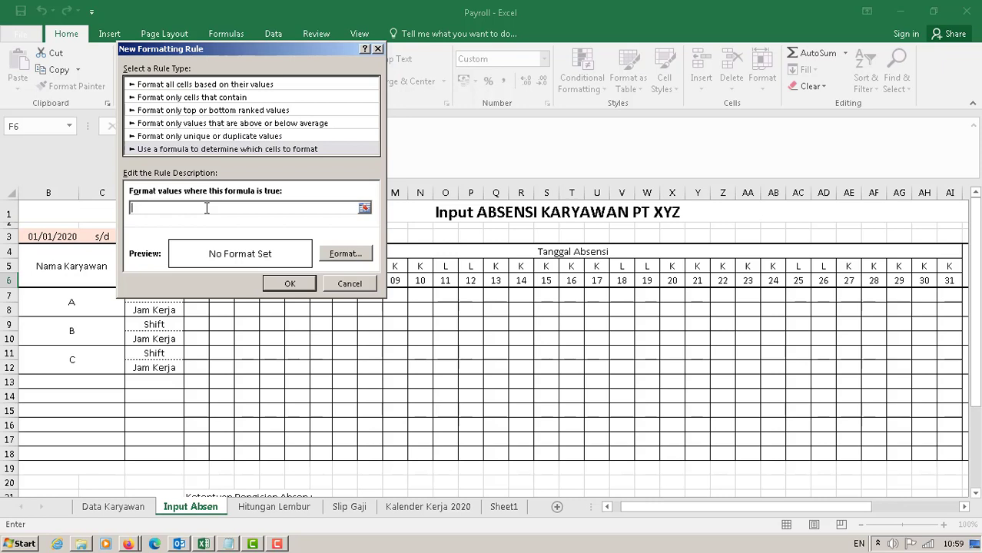
type("=AND(")
left_click_drag(215, 51, 588, 165)
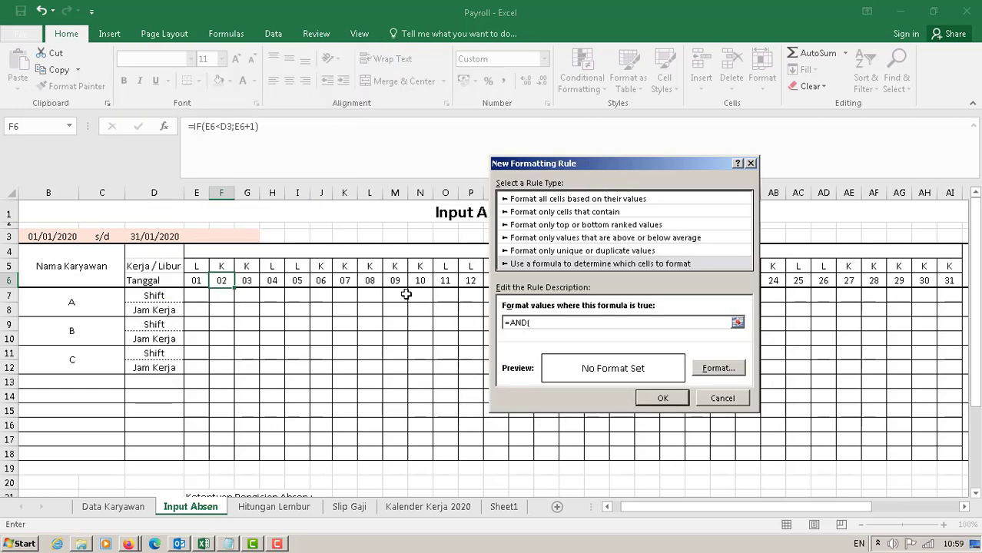
left_click(197, 266)
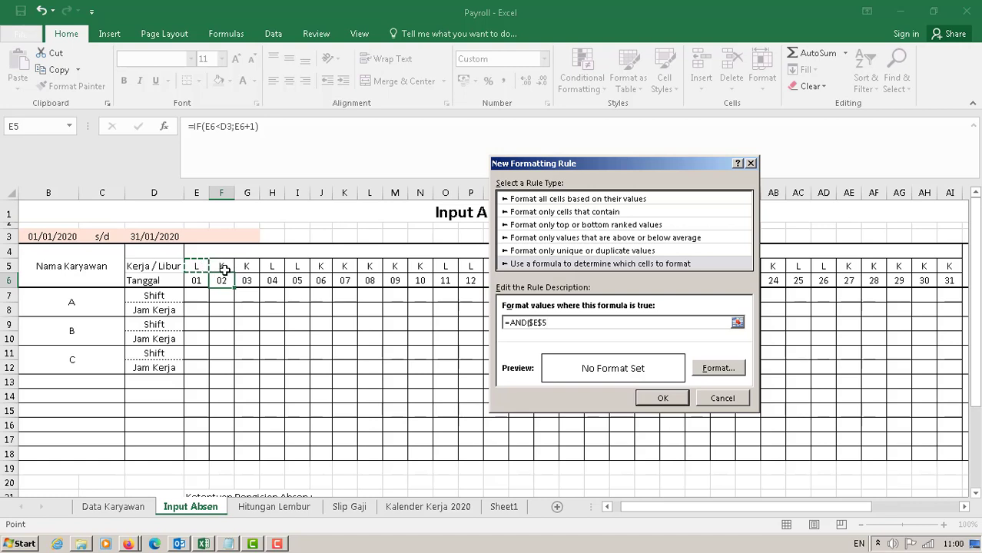
left_click(534, 322)
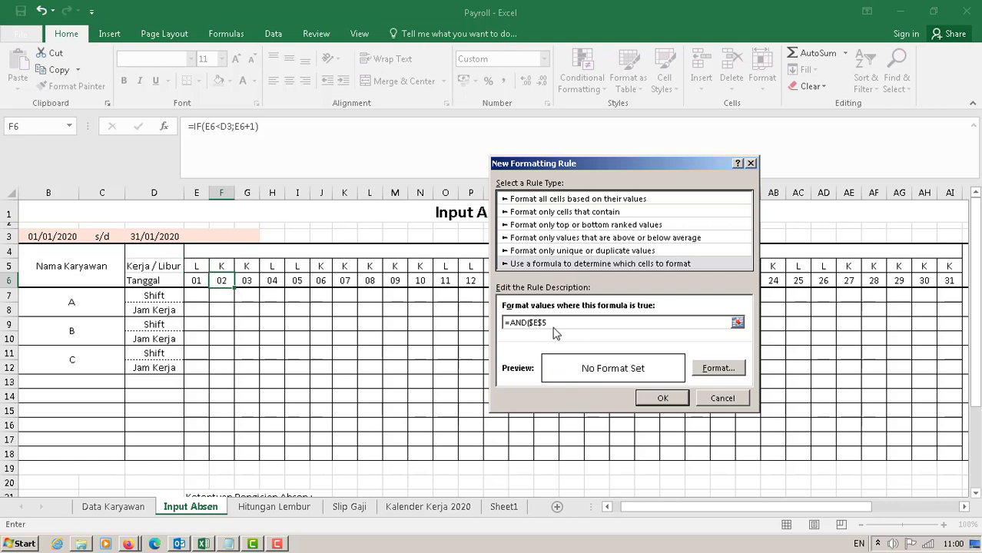
key("BackSpace")
key("F4")
key("F4")
Add the second condition E5<>"" to complete the rule formula as =AND(E5="L";E5<>"")
left_click(202, 266)
left_click(570, 323)
key("BackSpace")
left_click(657, 323)
type("<>\"\"")
left_click_drag(566, 321, 573, 323)
Give the new formula rule a red cell fill and save it
left_click(708, 370)
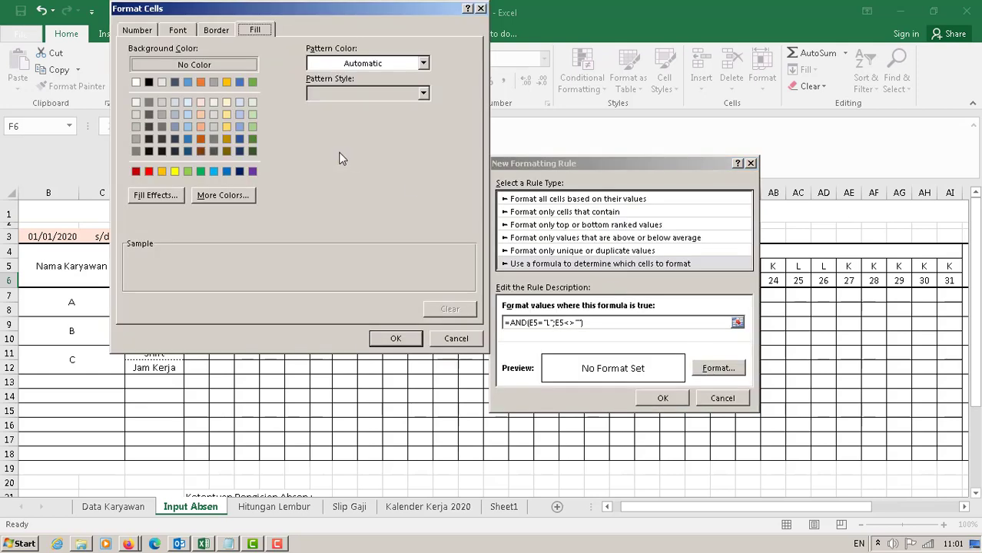
left_click(149, 171)
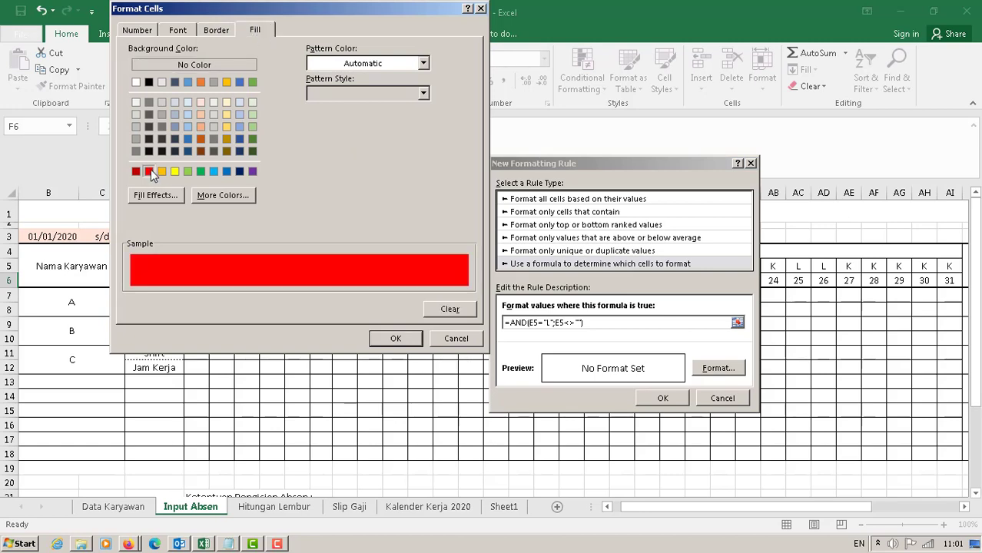
left_click(396, 339)
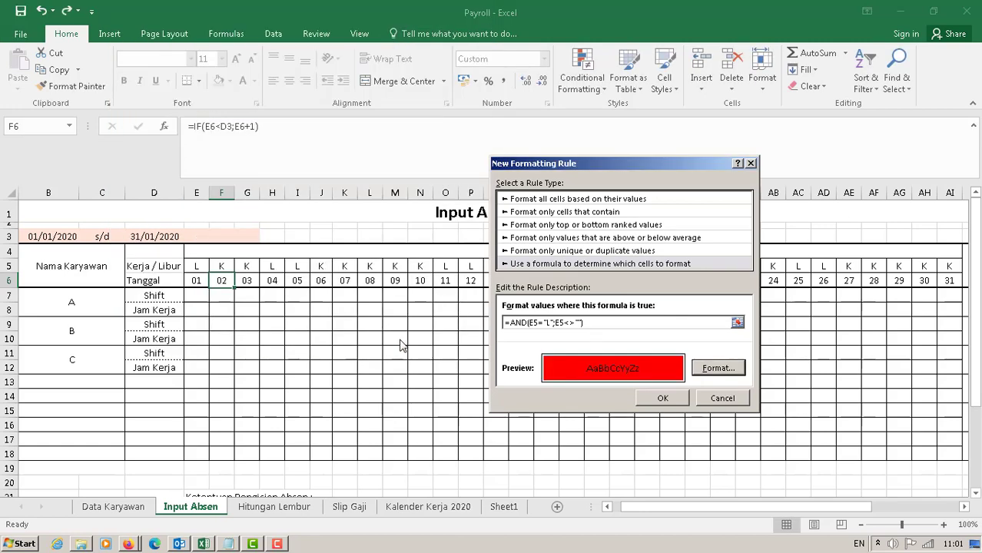
left_click(534, 324)
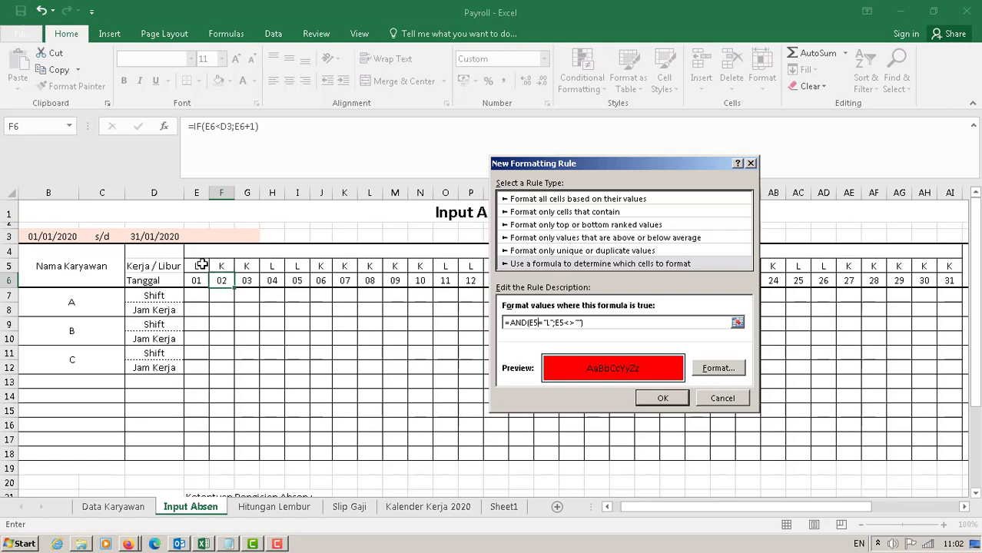
left_click(661, 398)
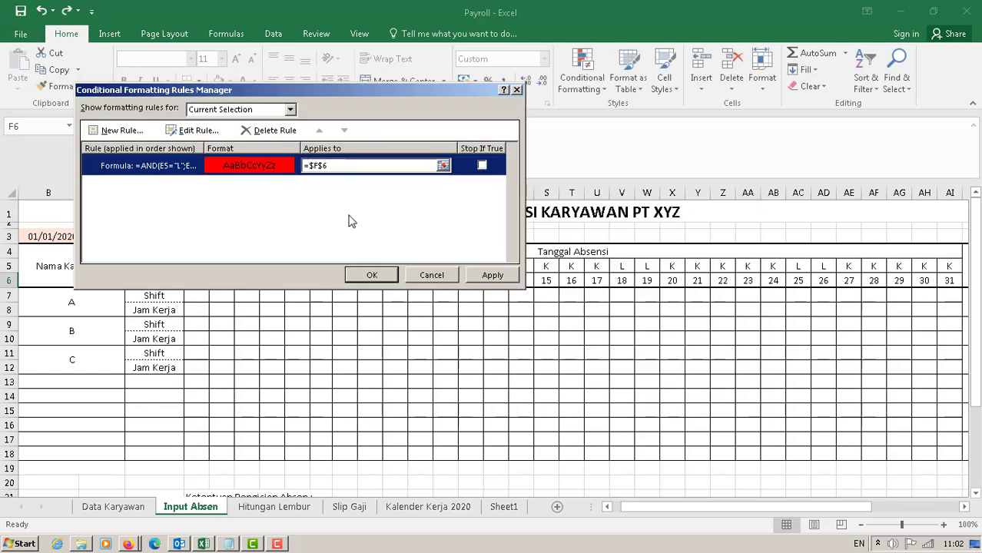
left_click(373, 273)
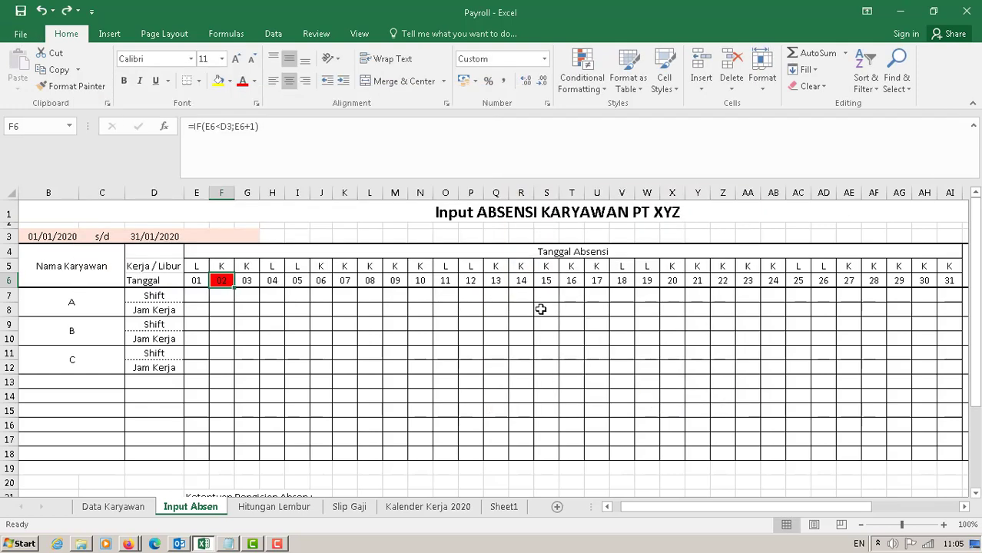
Extend the red rule's applied range to =$E$6:$AI$6, apply it, and check the highlighted dates against the row 5 codes
left_click(588, 86)
left_click(591, 299)
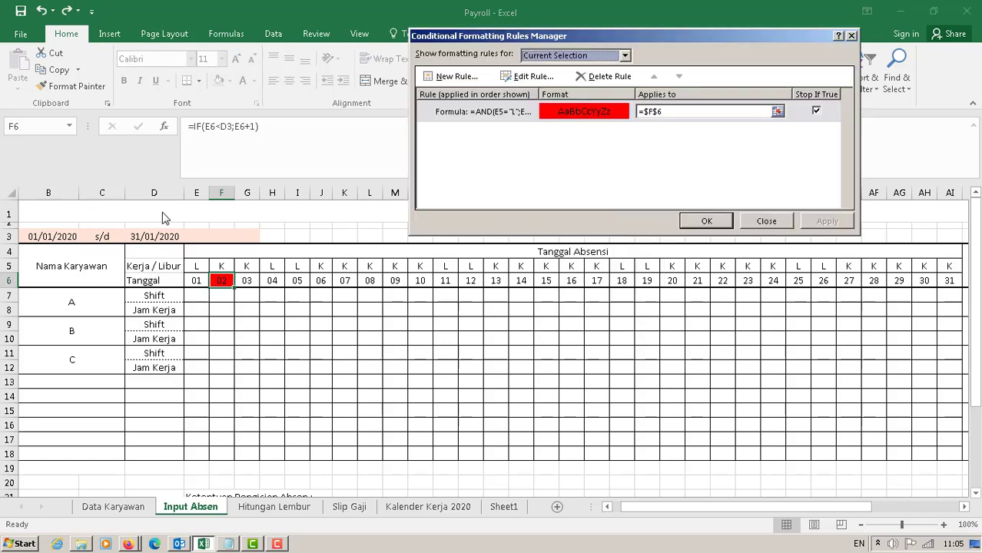
left_click(673, 113)
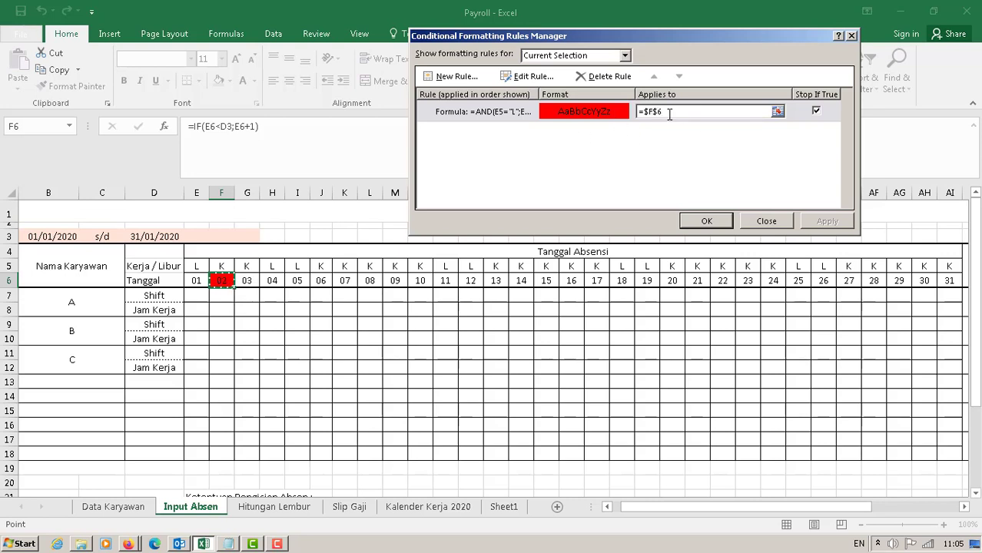
left_click(777, 111)
left_click_drag(445, 59, 422, 60)
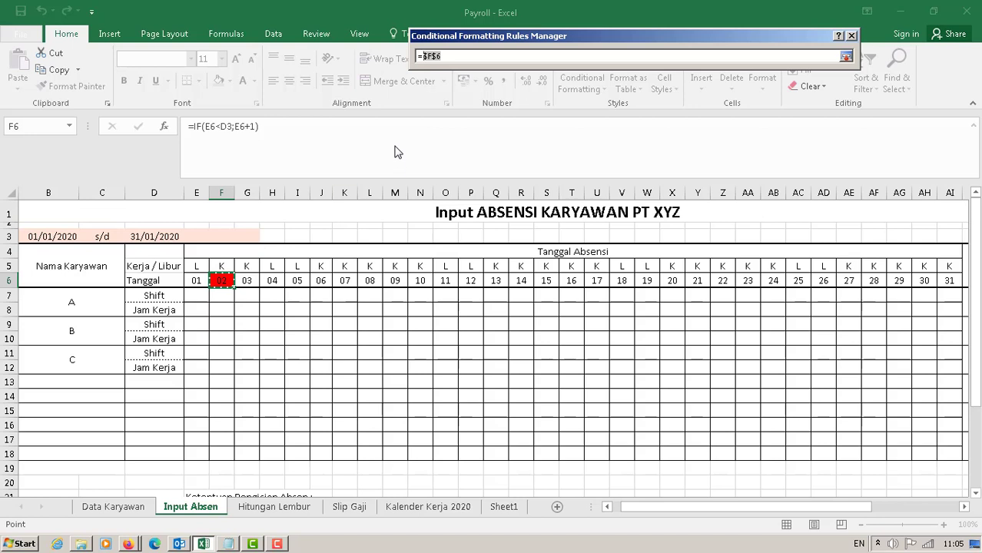
left_click_drag(195, 280, 942, 278)
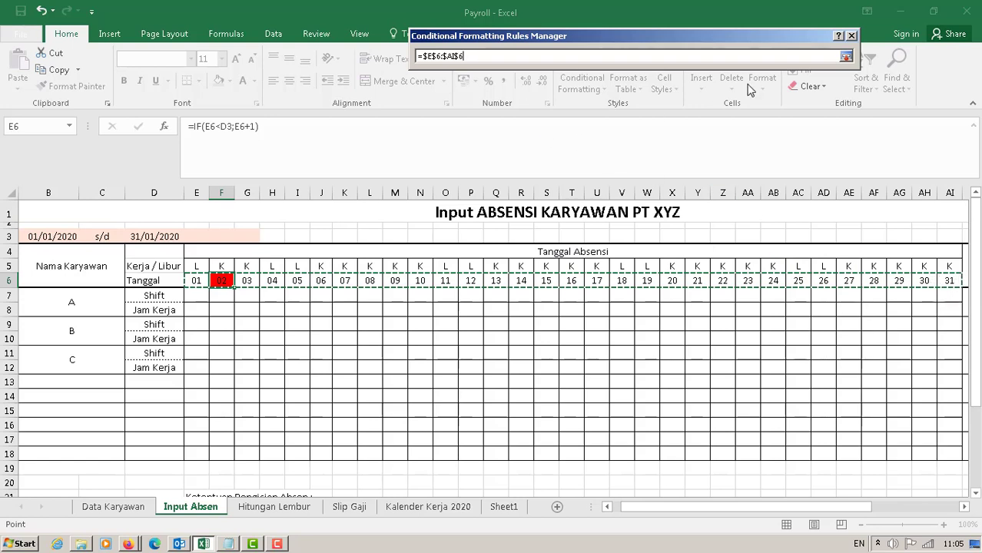
left_click(846, 57)
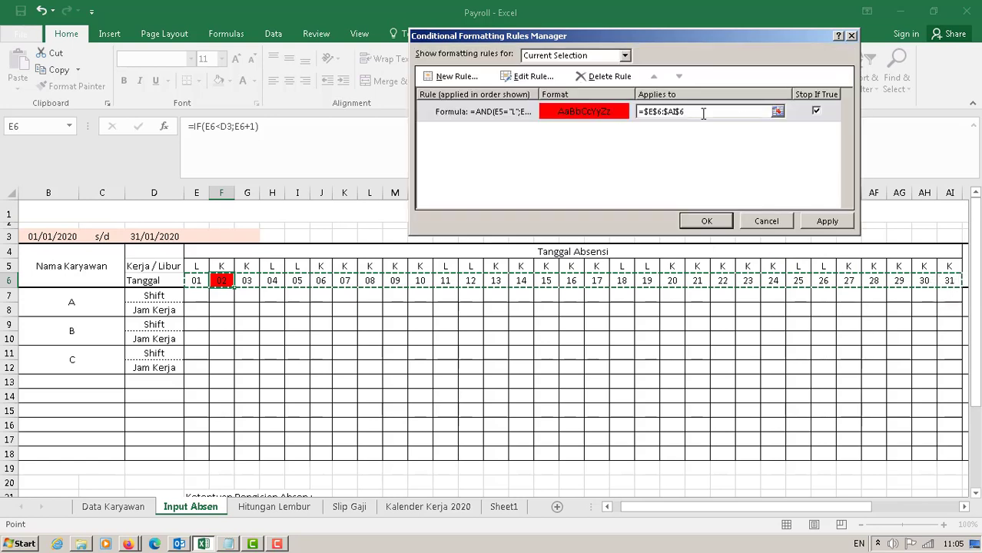
left_click(826, 221)
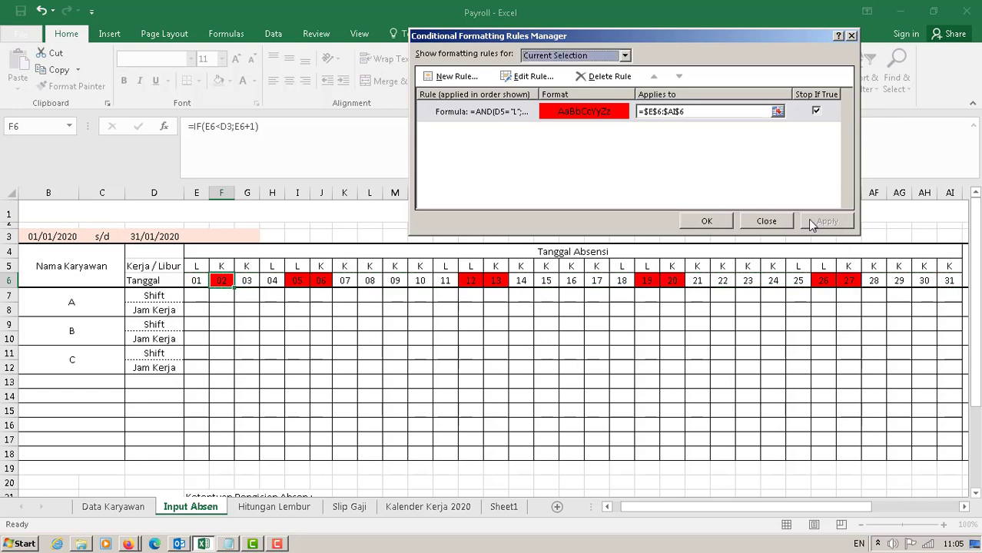
left_click(706, 222)
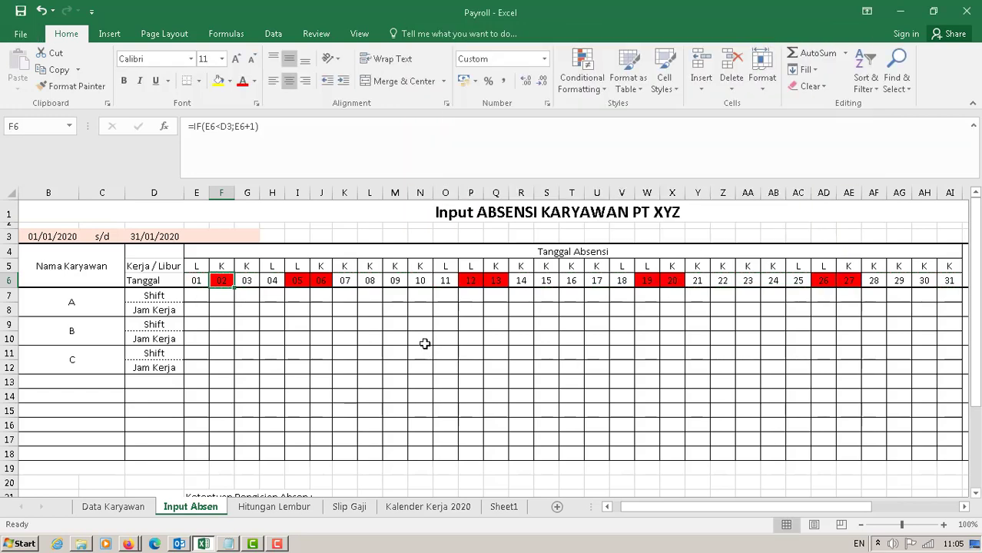
left_click(419, 341)
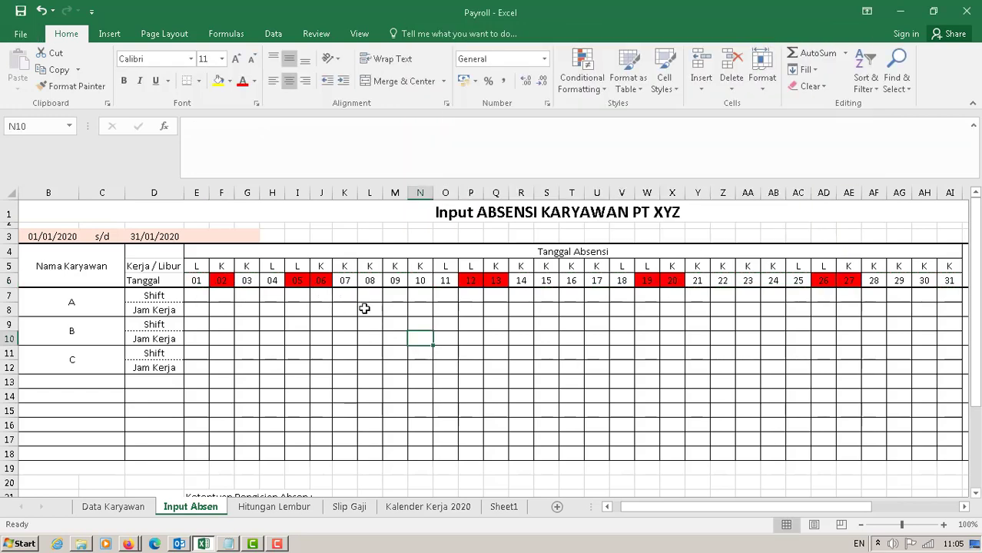
left_click(850, 298)
left_click(851, 270)
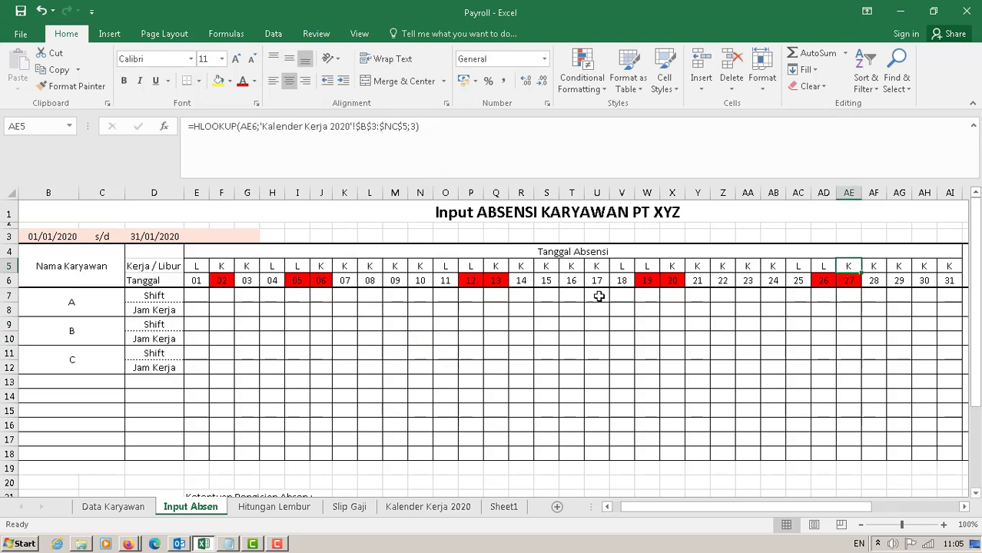
Edit the Tanggal row's conditional formatting rule so its formula reads =AND(E5="L";E5<>""), and apply it
left_click(221, 281)
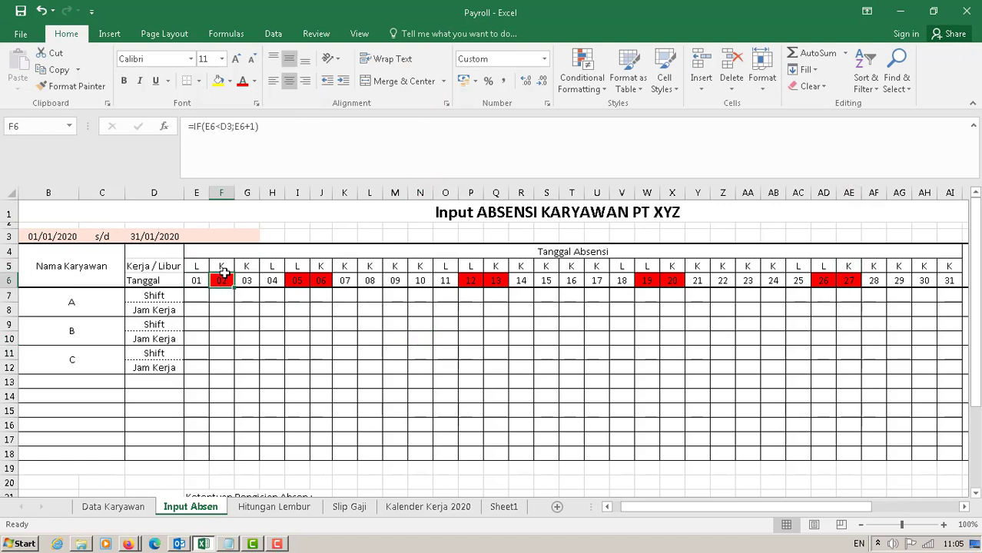
left_click(600, 87)
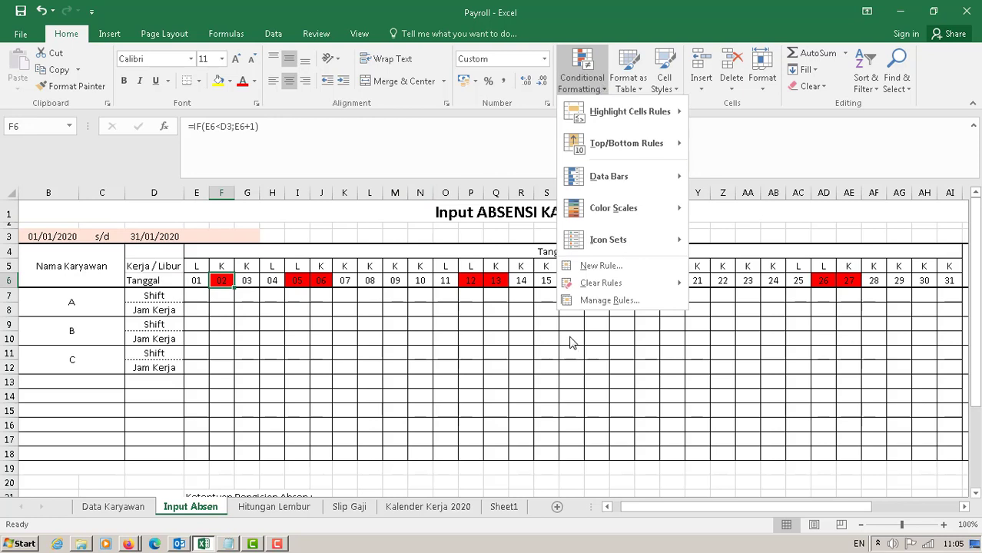
left_click(591, 302)
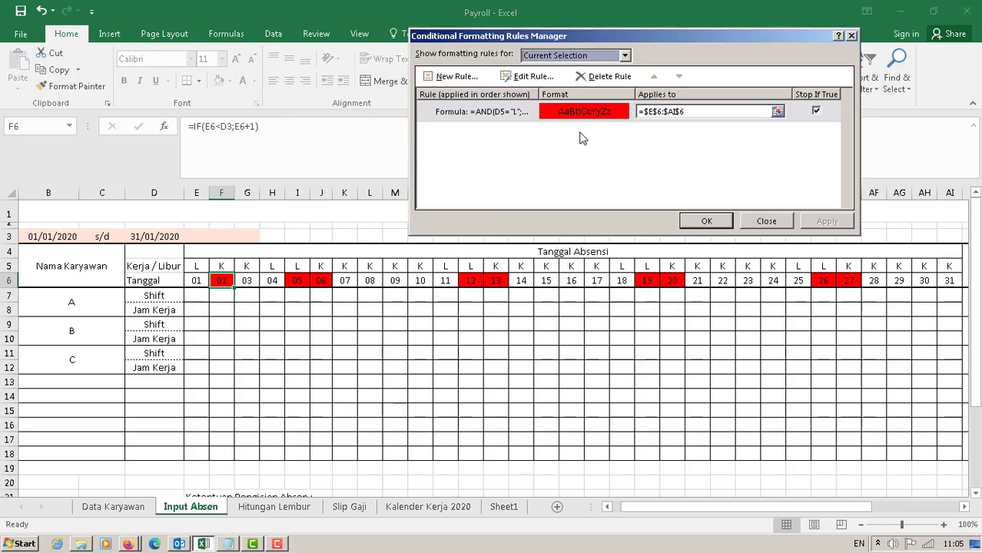
left_click(483, 112)
left_click(514, 76)
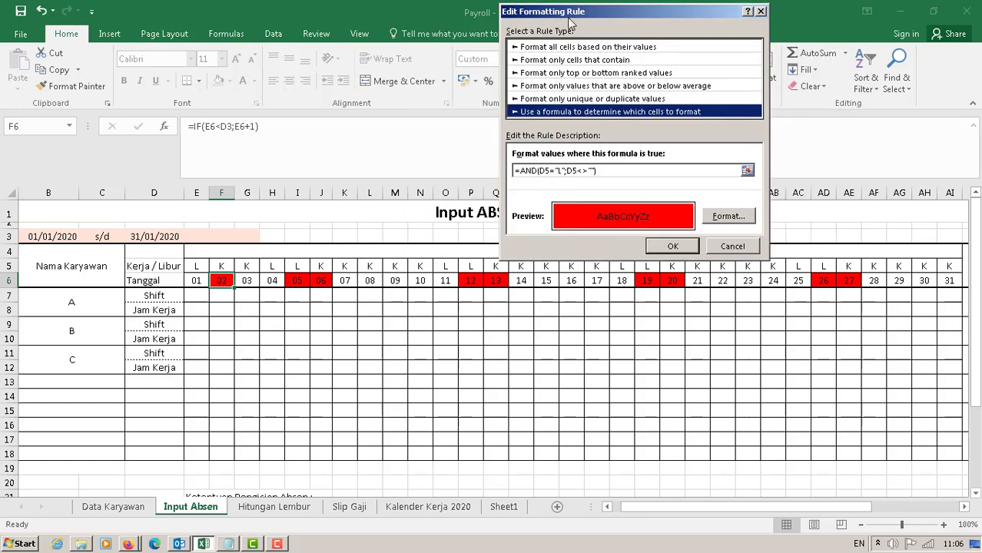
left_click_drag(582, 16, 480, 190)
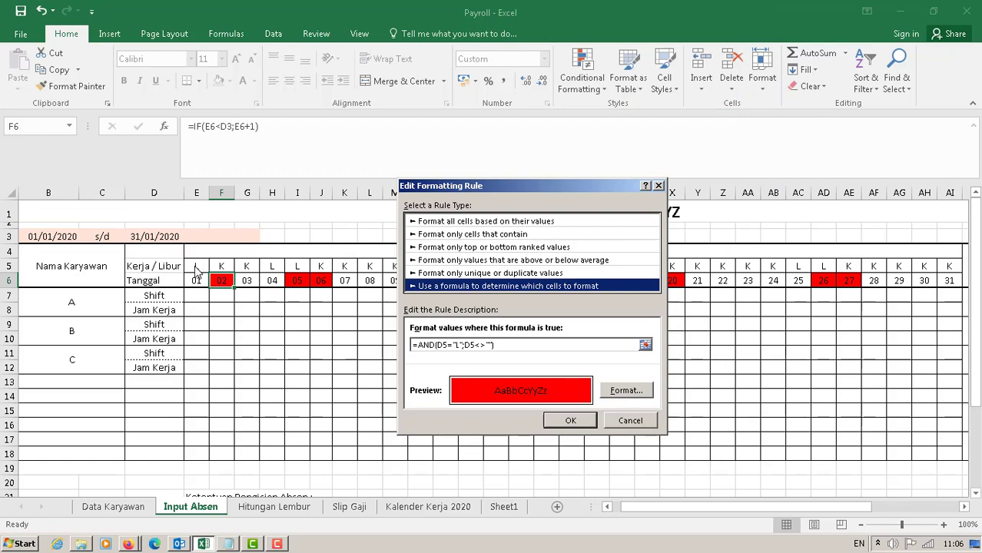
left_click(444, 346)
key("BackSpace")
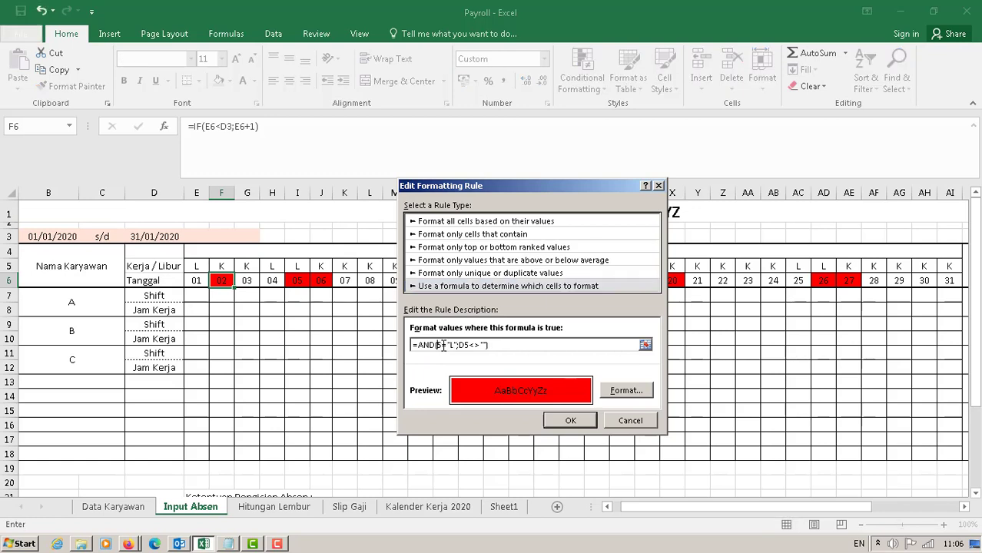
type("e")
key("BackSpace")
type("e")
left_click(570, 420)
left_click(830, 221)
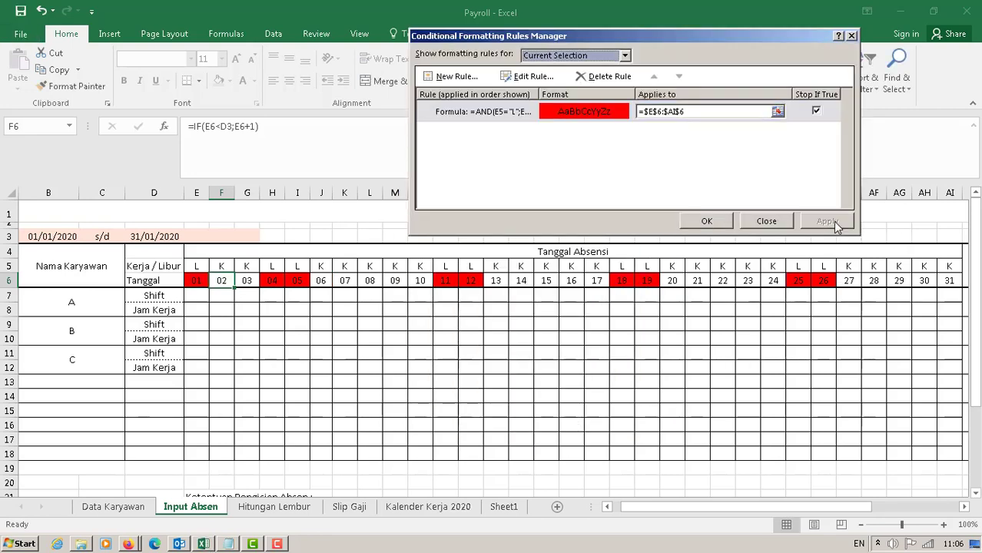
left_click(702, 221)
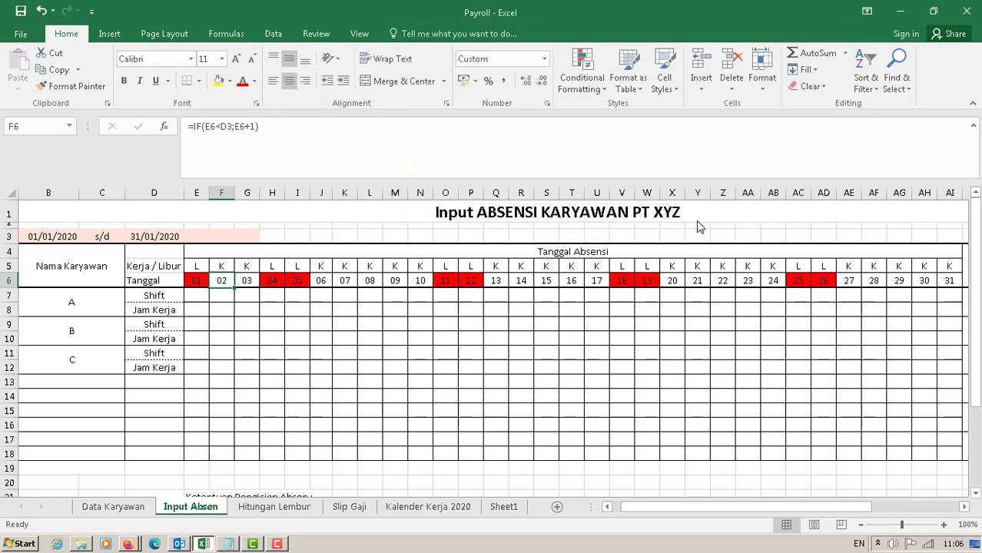
left_click(392, 357)
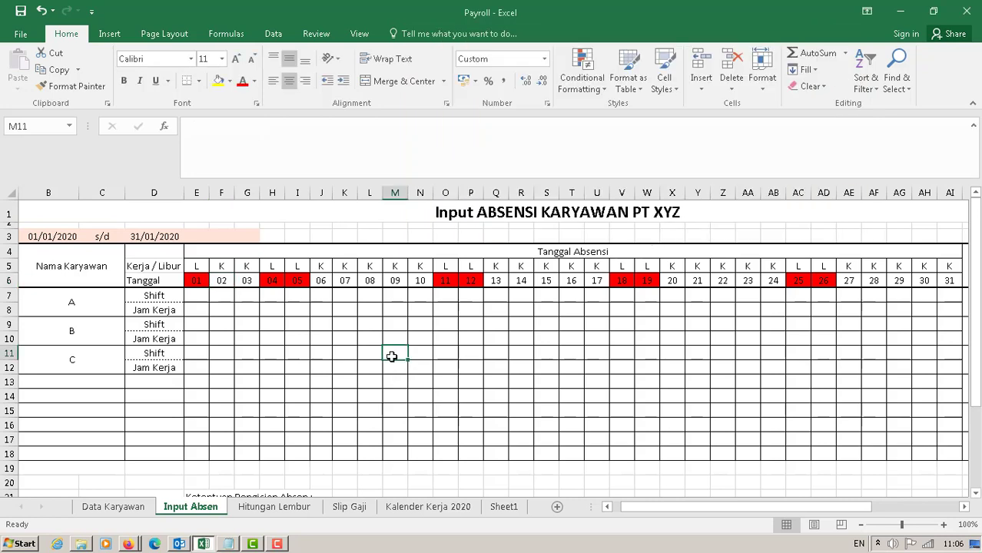
Check the red dates in the Tanggal row of Input Absen against the Kerja / Libur codes above them
left_click(194, 266)
left_click(195, 280)
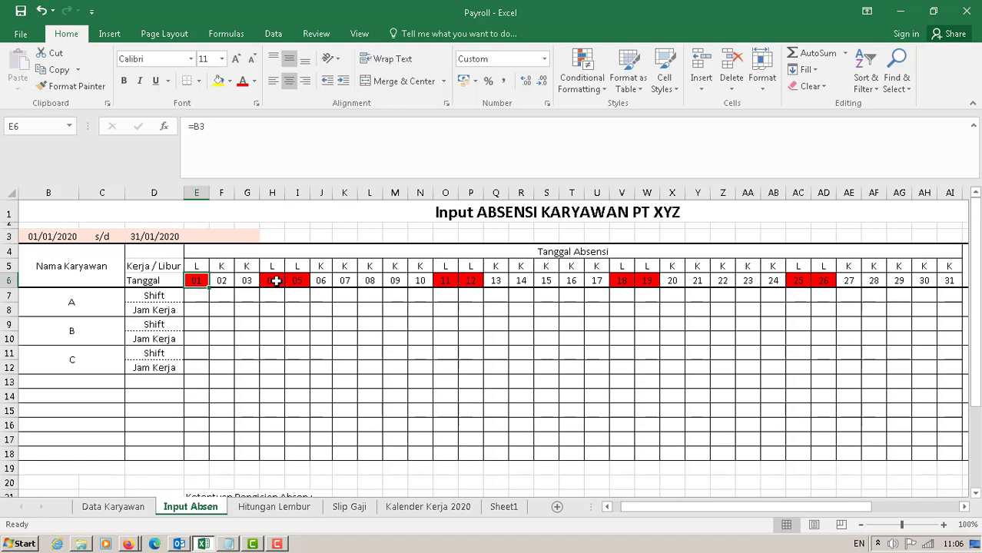
left_click(273, 279)
left_click(273, 267)
left_click(292, 280)
left_click(295, 266)
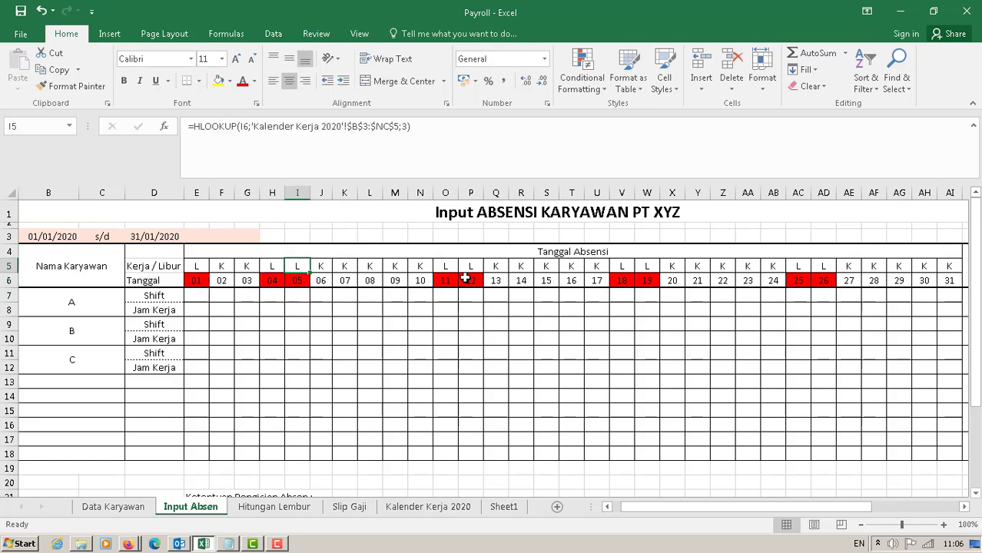
Examine the formulas behind the first dates in row 6 of the Hitungan Lembur sheet
left_click(271, 507)
left_click(487, 377)
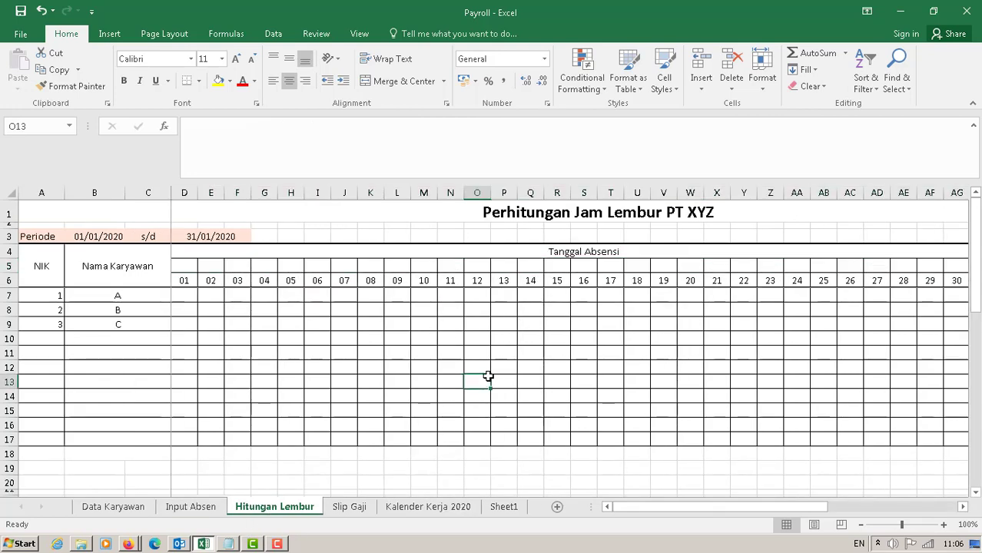
left_click(185, 280)
left_click(212, 280)
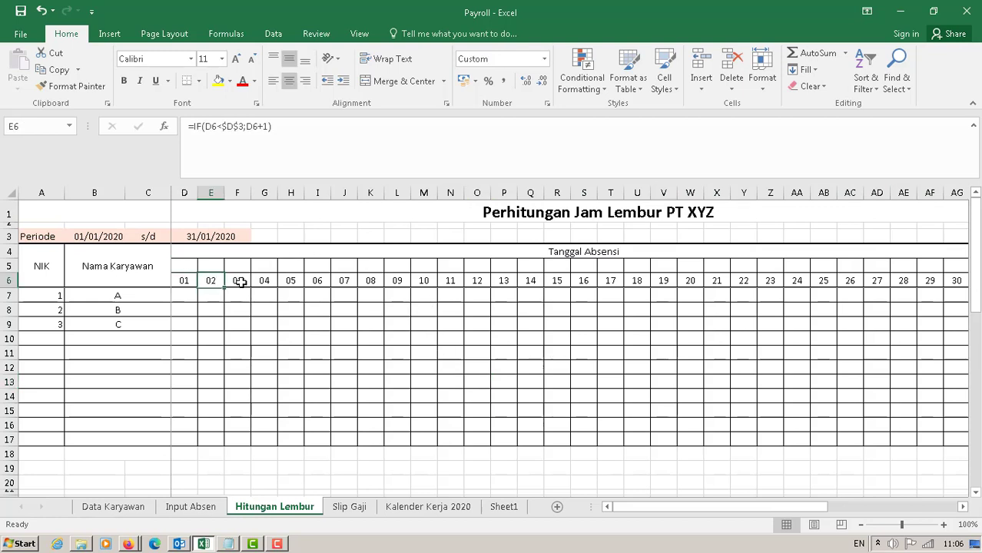
left_click(236, 280)
left_click(184, 280)
Replace the first date formula in D6 of Hitungan Lembur with the link ='Input Absen'!E6
left_click(186, 508)
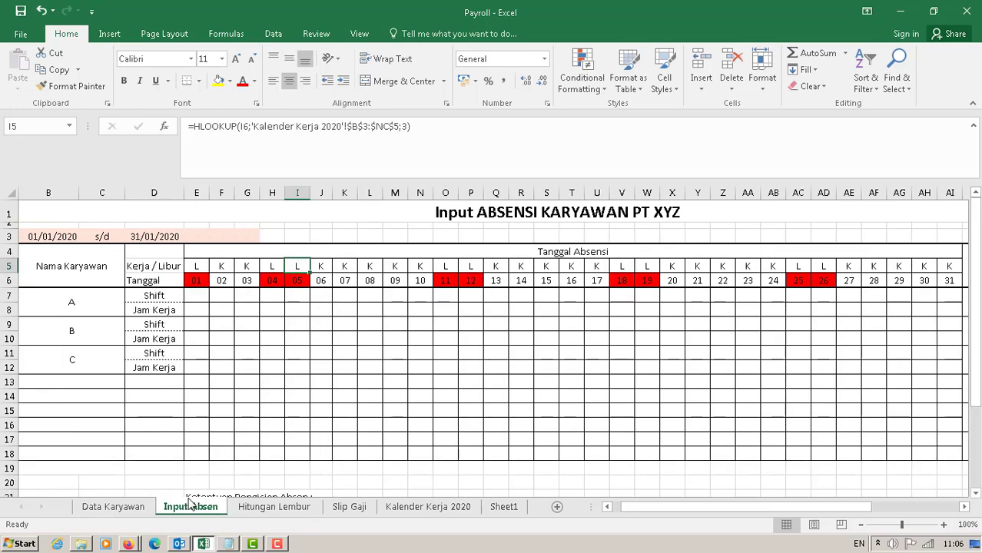
left_click(255, 503)
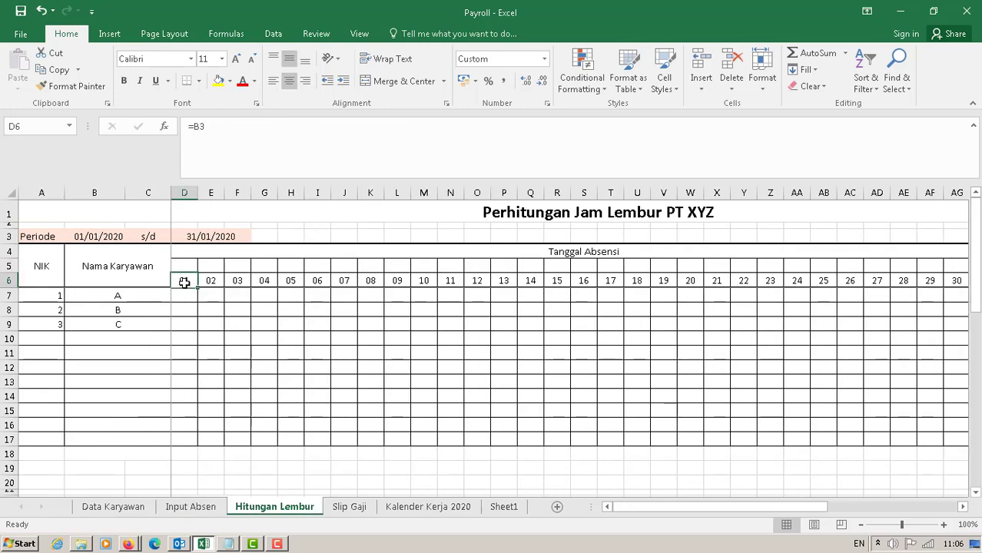
type("=")
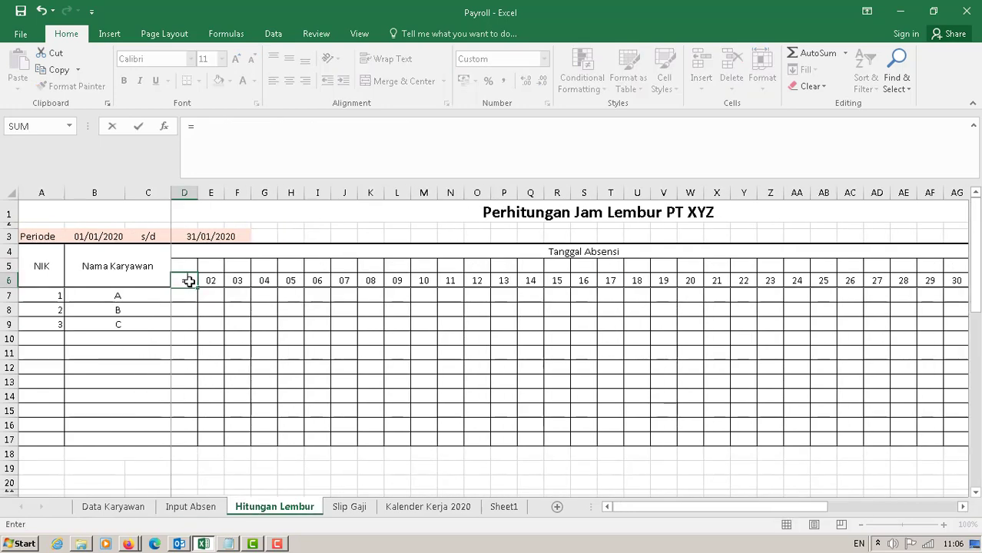
left_click(204, 509)
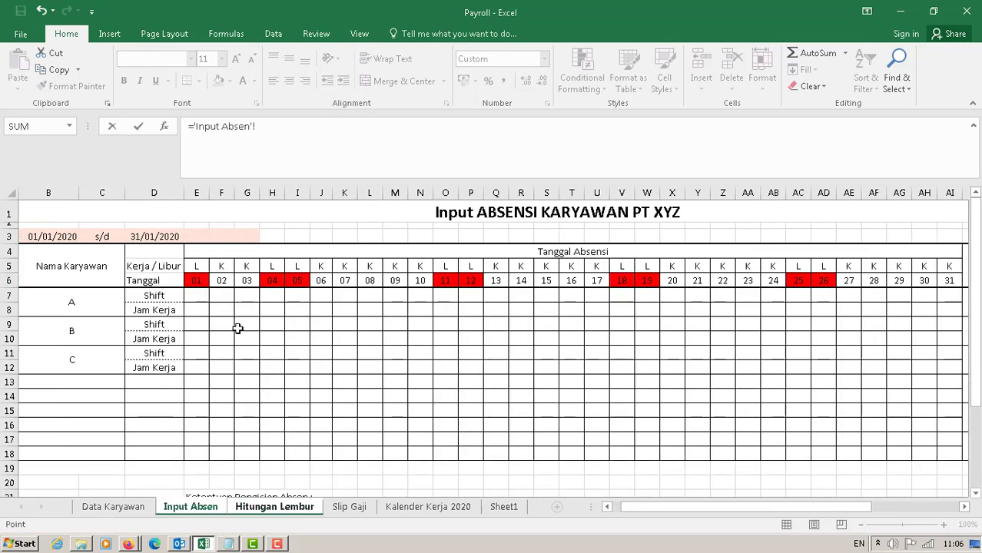
left_click(194, 281)
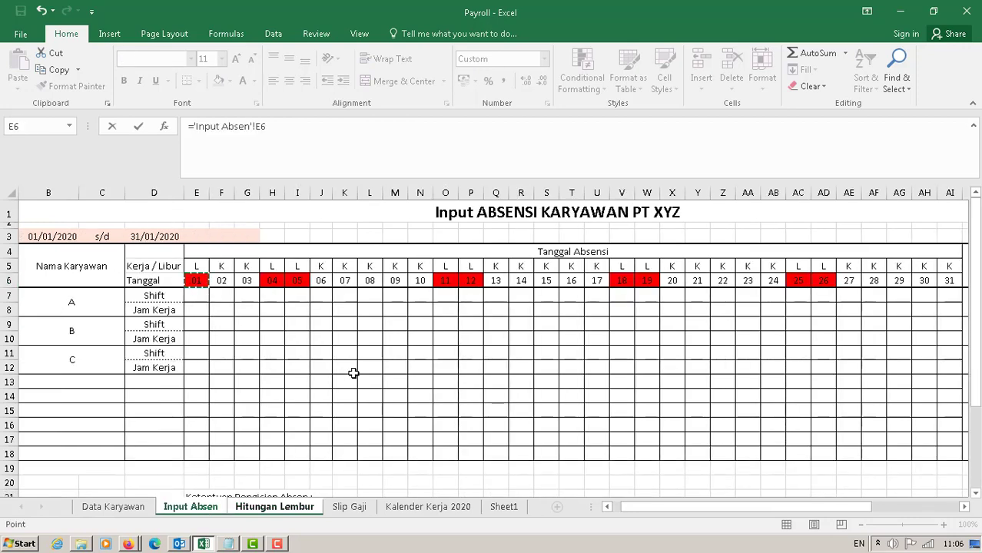
key("Return")
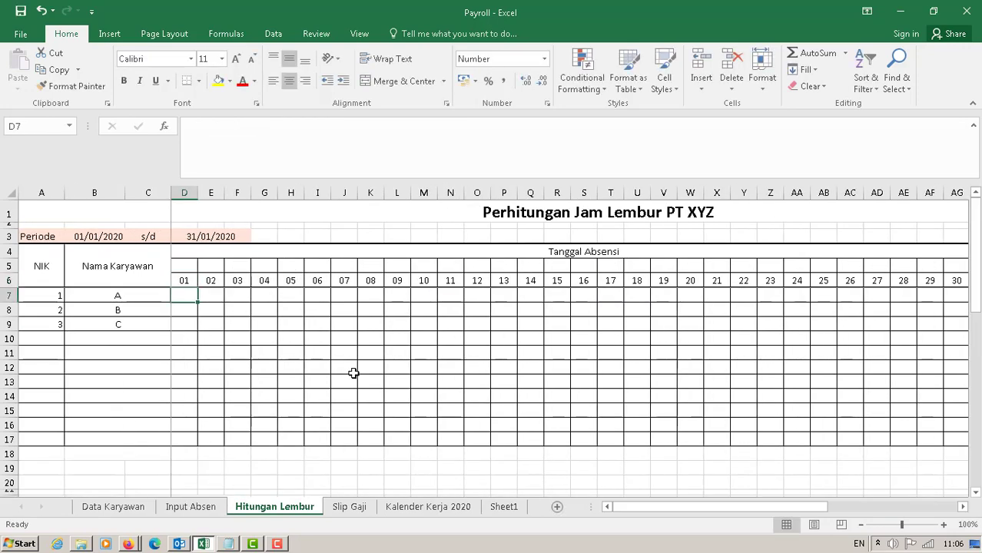
Fill the linked date formula from D6 across row 6 through AH6 on Hitungan Lembur
left_click(182, 278)
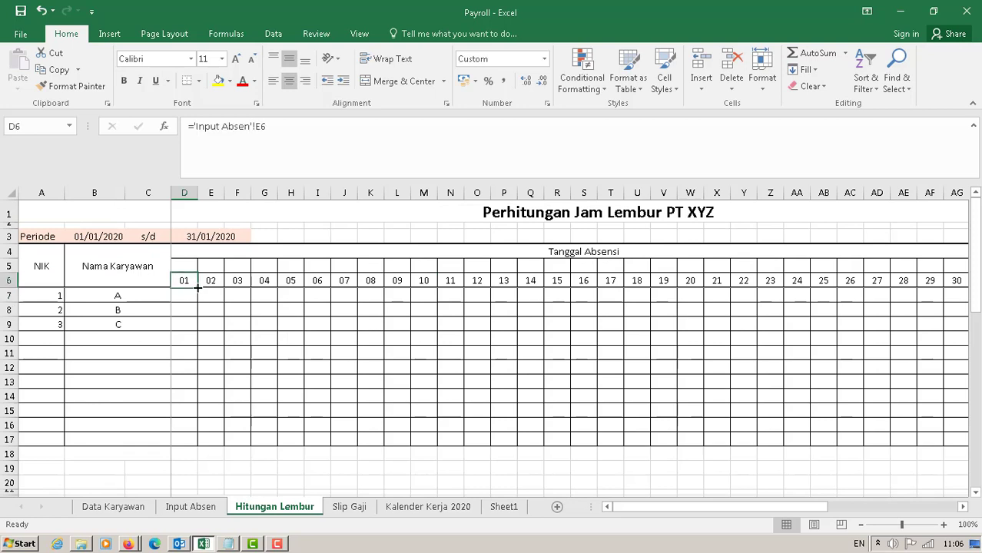
left_click_drag(197, 287, 906, 285)
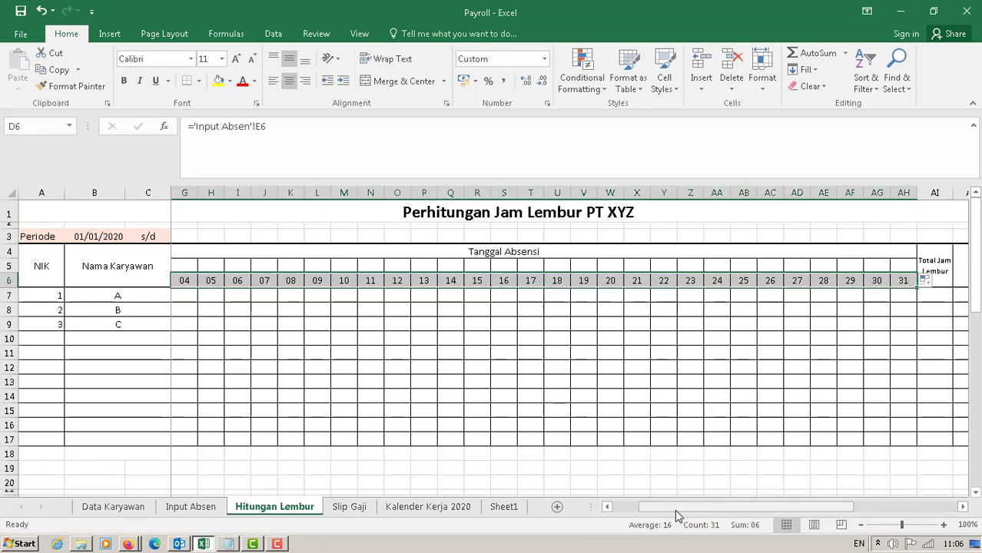
left_click_drag(676, 508, 609, 509)
Link cell D5 of Hitungan Lembur to the first Kerja / Libur code with ='Input Absen'!E5
left_click(186, 265)
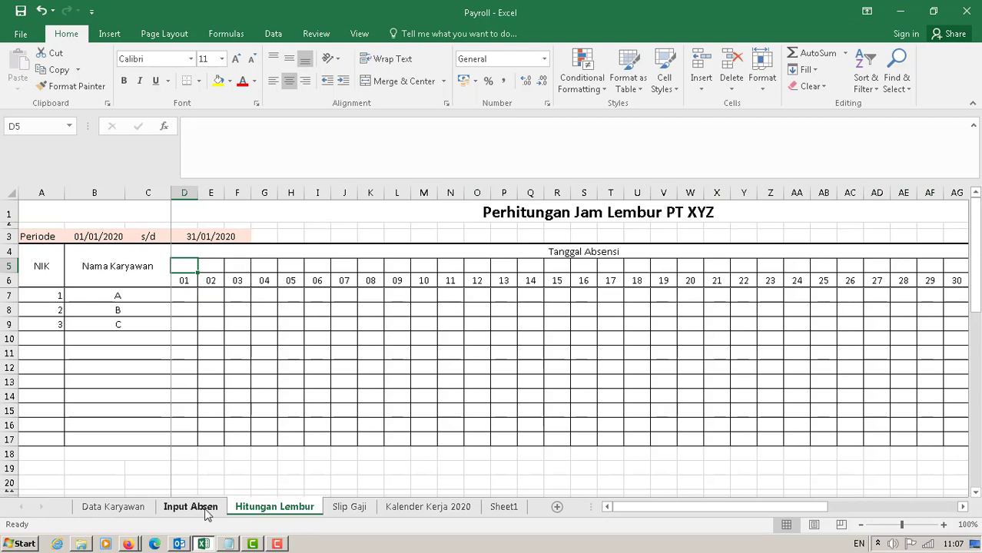
type("=")
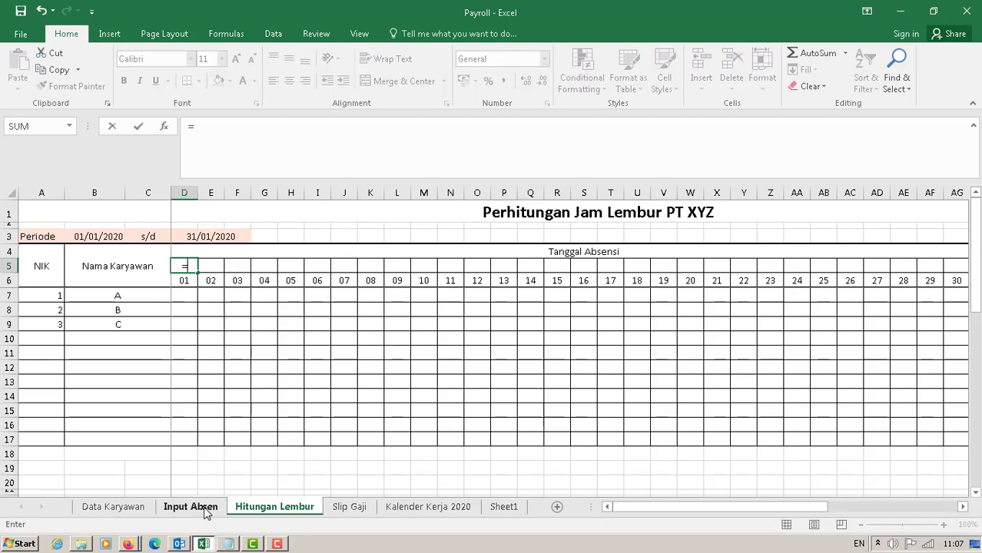
left_click(192, 507)
left_click(196, 267)
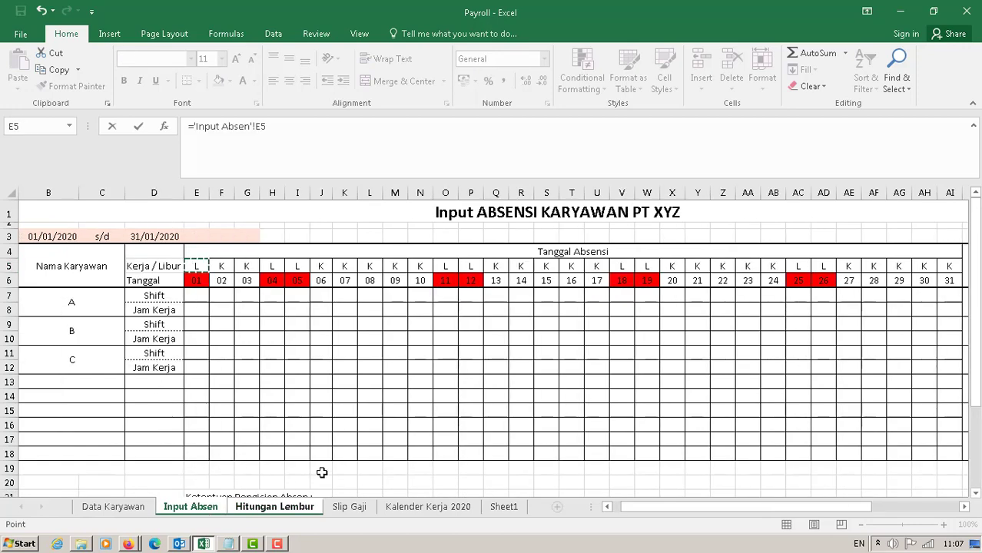
key("Return")
Fill the linked Kerja / Libur code from D5 across row 5 through AH5 on Hitungan Lembur
left_click(184, 265)
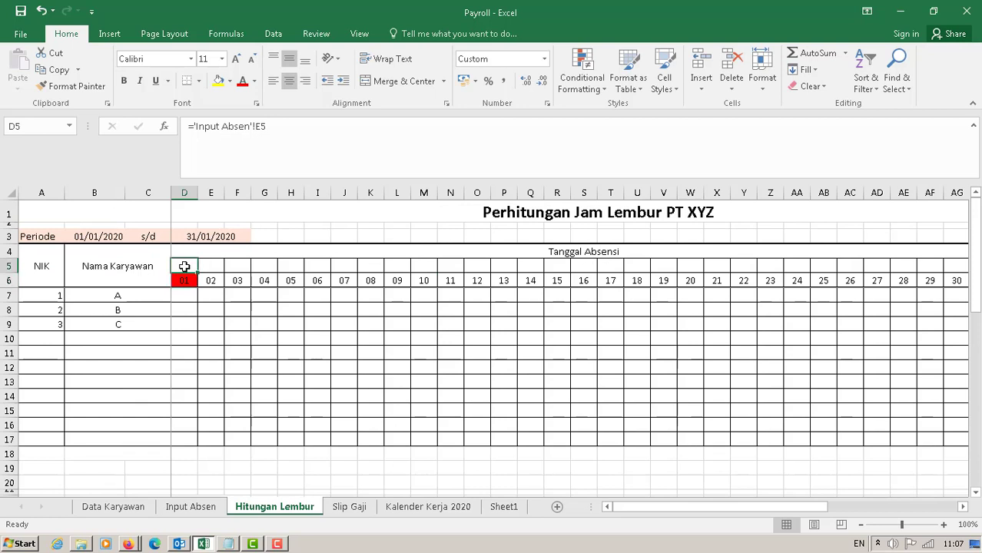
left_click_drag(198, 271, 907, 268)
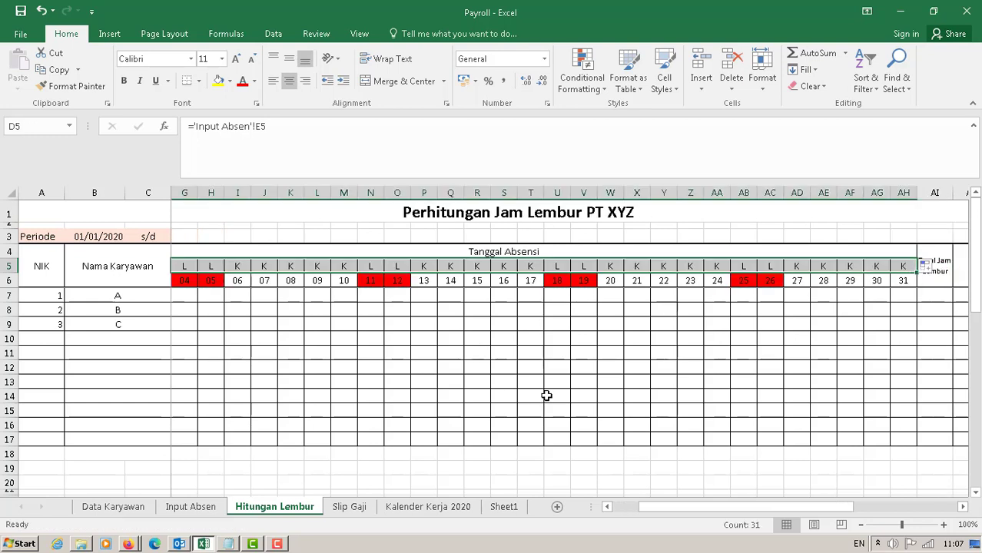
key("Tab")
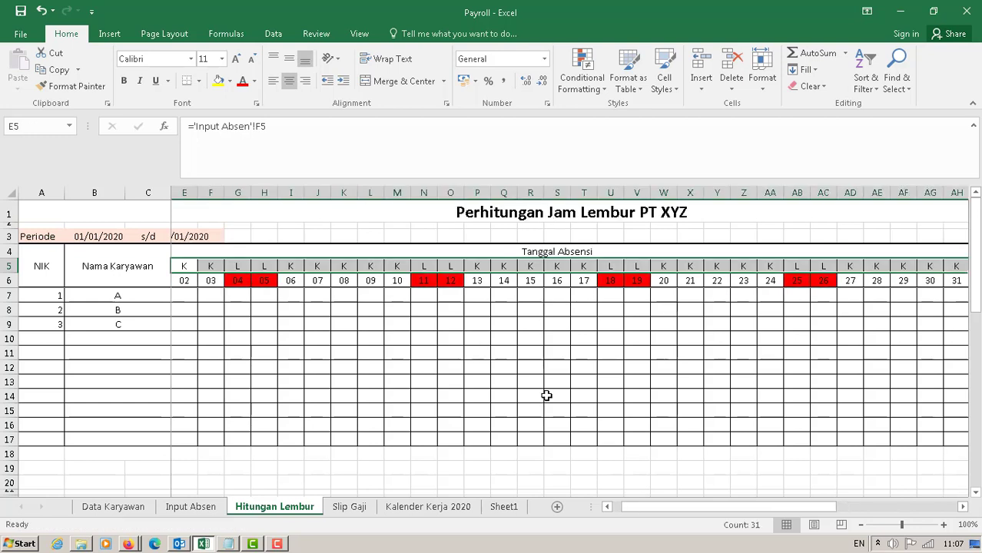
left_click(545, 394)
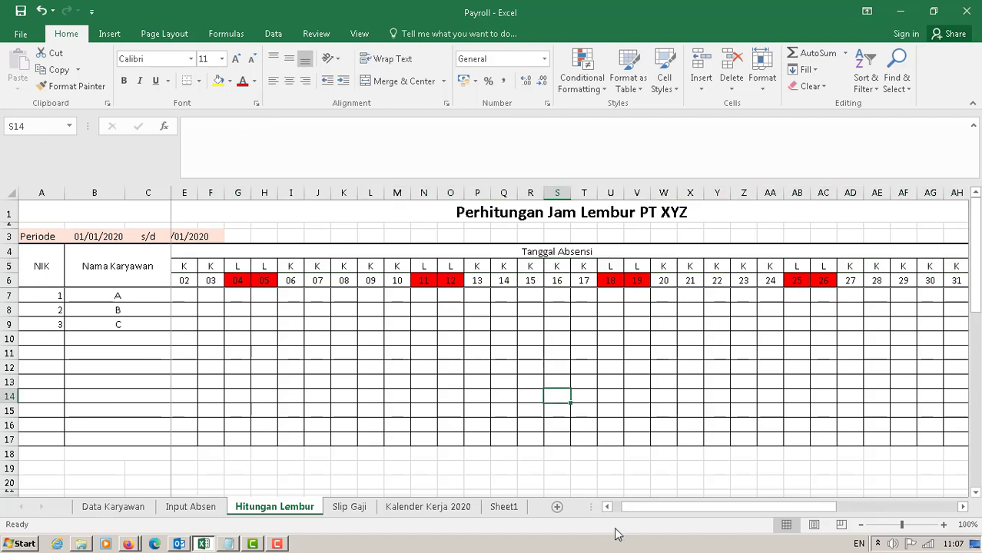
left_click_drag(653, 508, 511, 507)
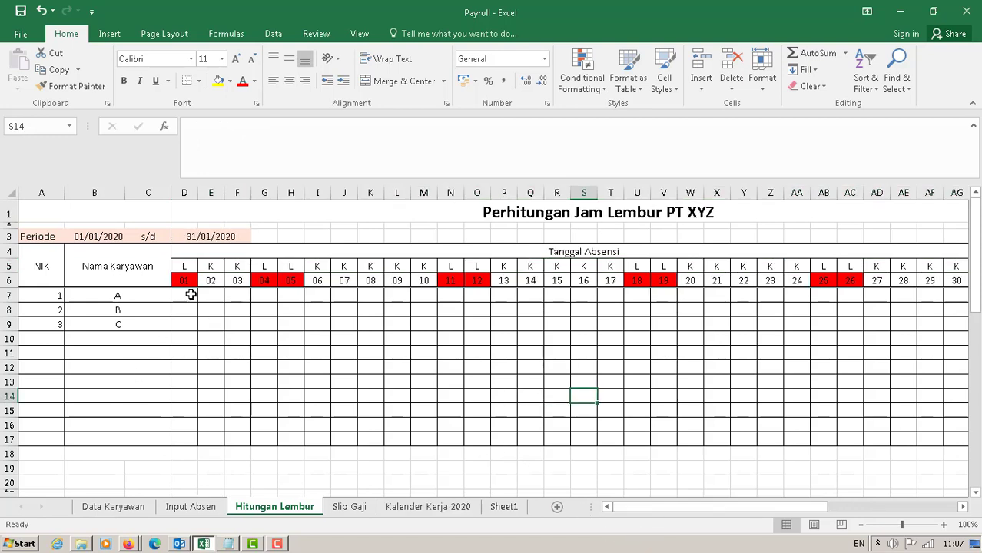
Check the red-highlighted holiday dates in row 6 of Hitungan Lembur and compare them with the Input Absen sheet
left_click(189, 282)
left_click(264, 281)
left_click(289, 281)
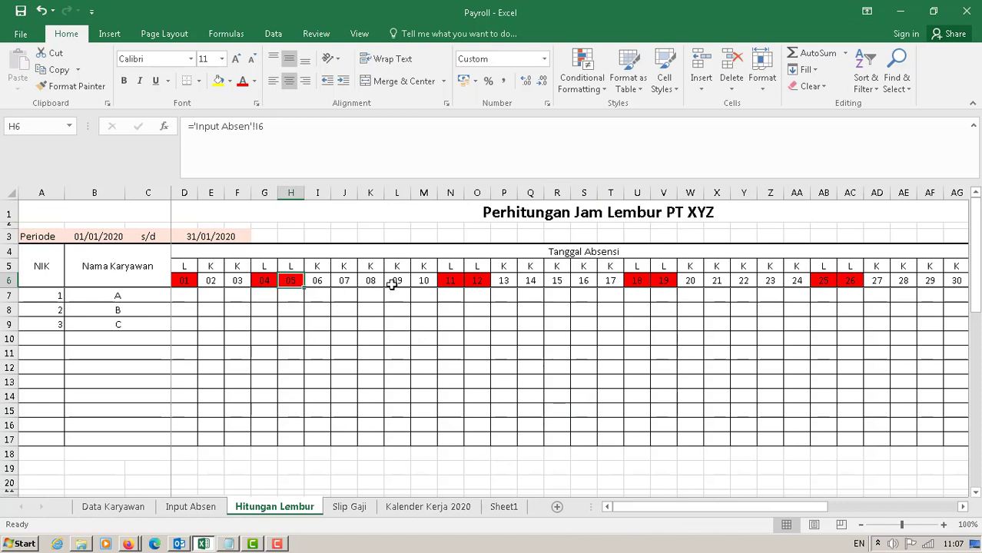
left_click(455, 280)
left_click(473, 281)
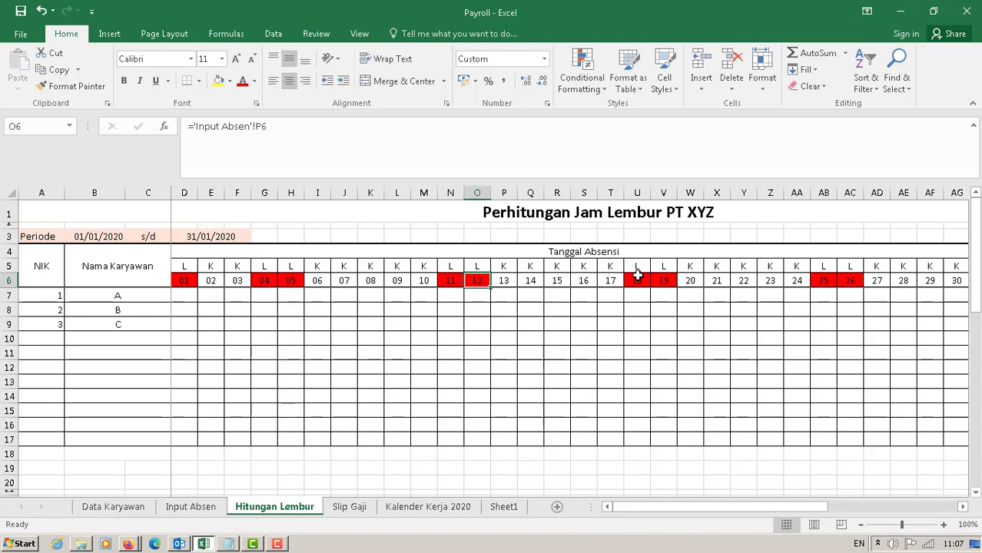
left_click(636, 279)
left_click(662, 279)
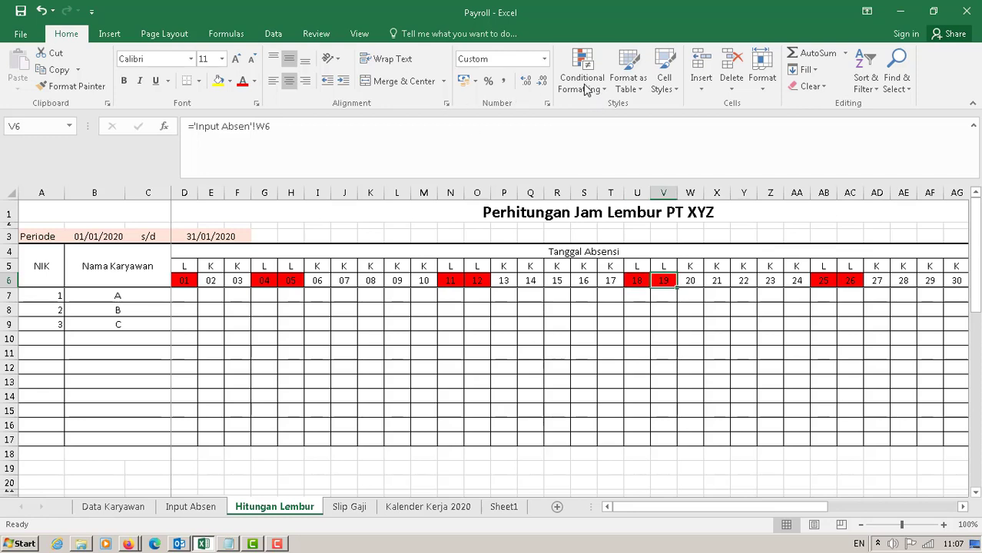
left_click(667, 350)
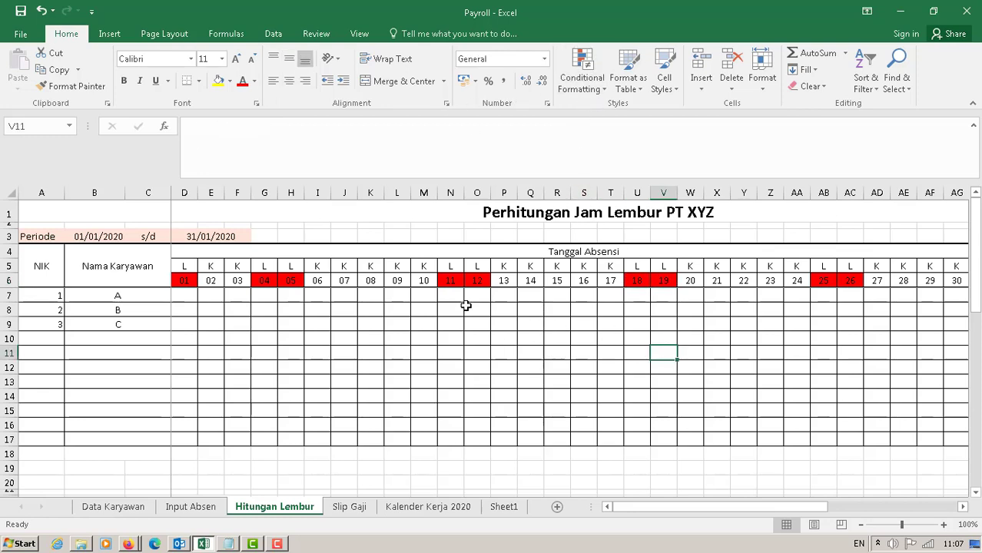
left_click(201, 510)
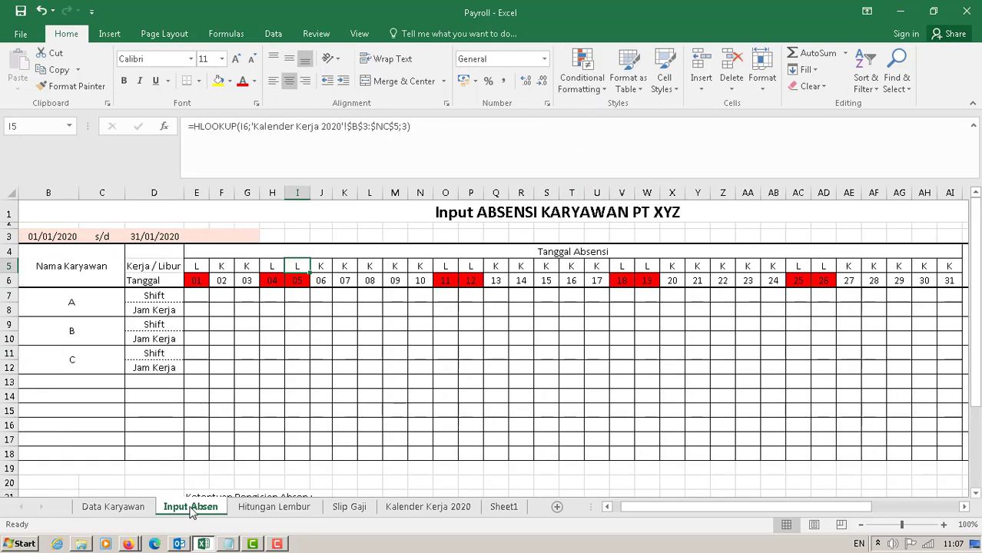
left_click(277, 508)
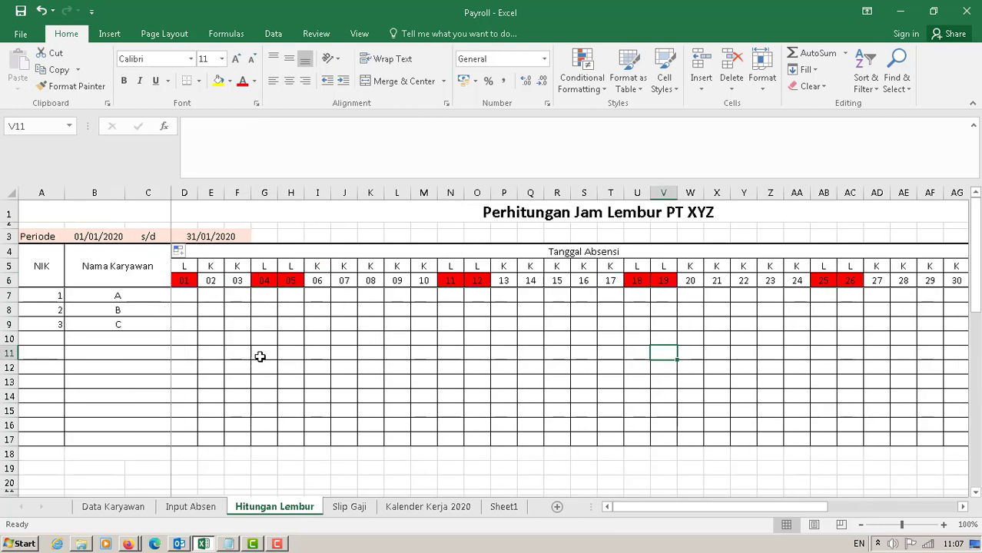
left_click_drag(213, 307, 189, 278)
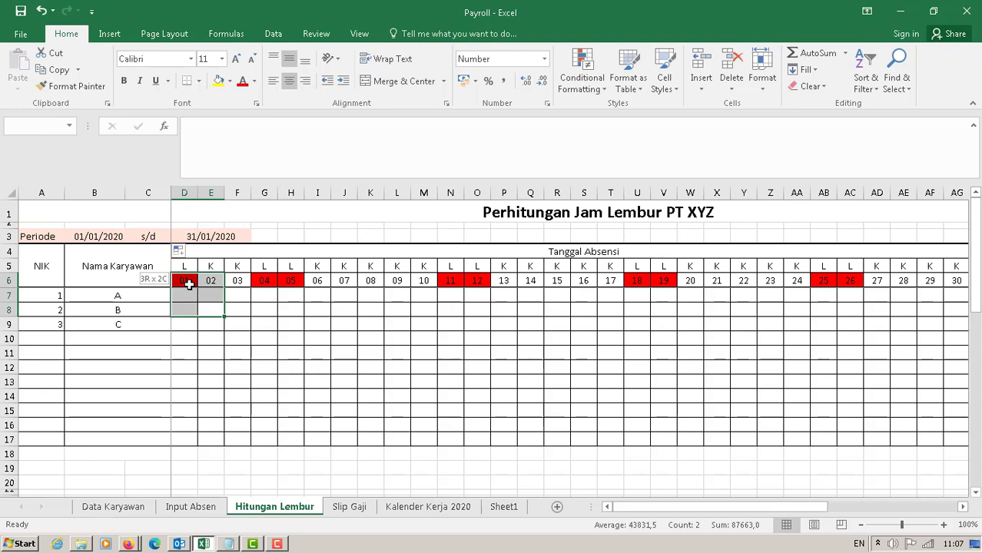
left_click(486, 342)
Examine employee A's summary formulas on Input Absen, from Masuk Kerja, Sakit, Ijin, Alpha and Cuti through Shift 1 to Shift 3
left_click(349, 507)
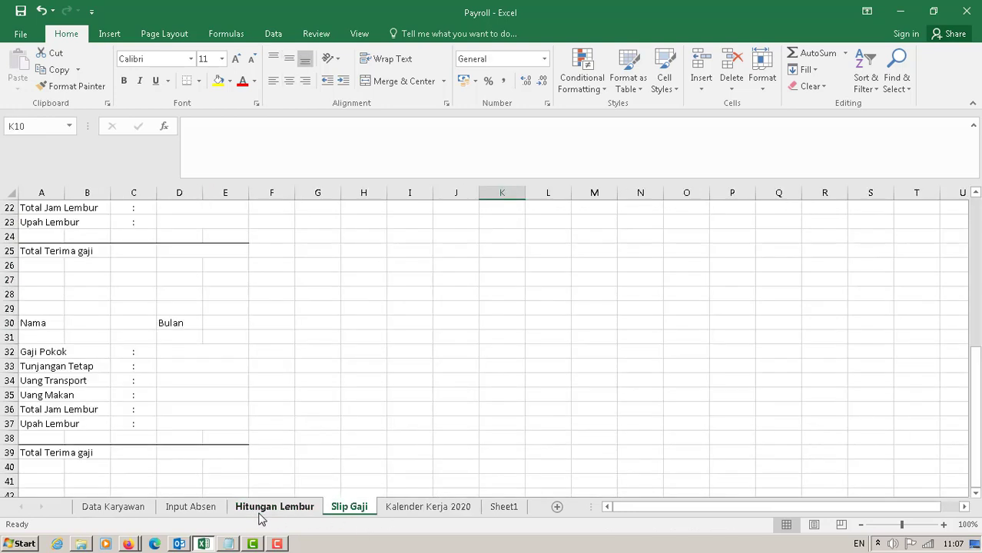
left_click(265, 508)
left_click(196, 507)
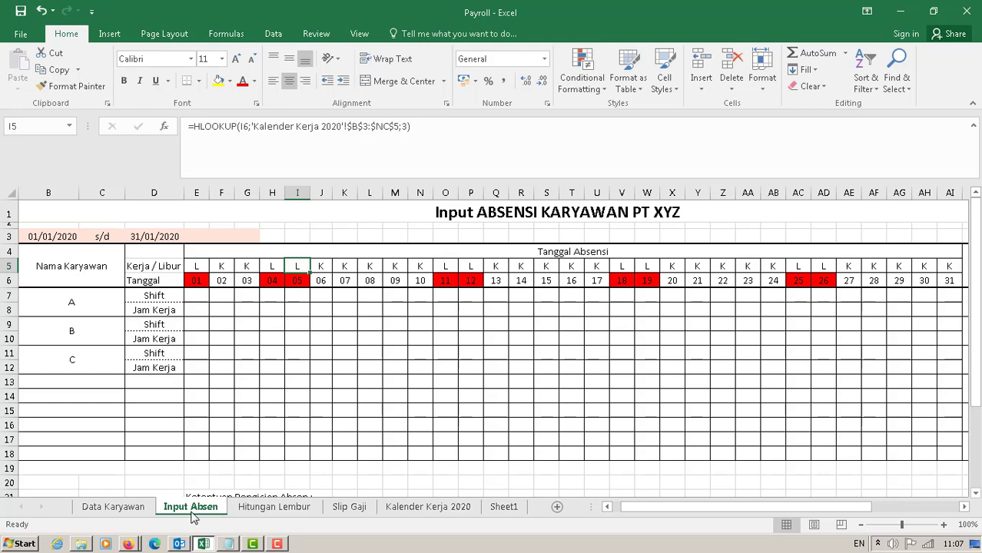
left_click_drag(741, 509, 817, 510)
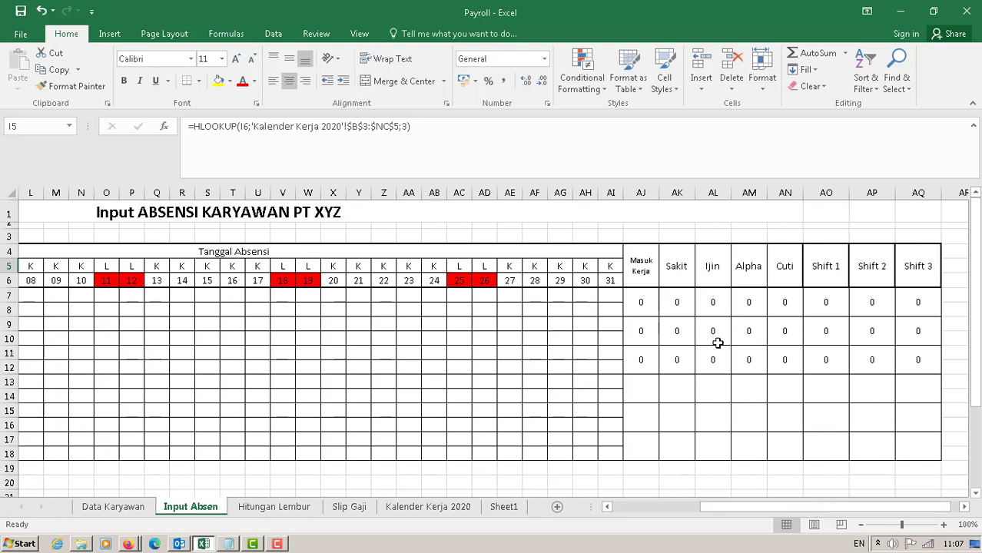
left_click(639, 305)
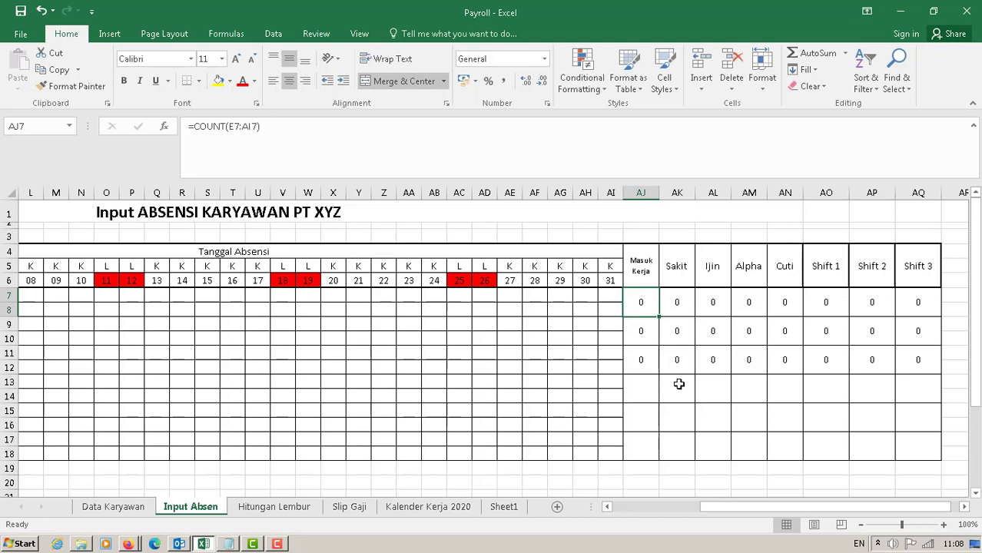
left_click(691, 301)
left_click(715, 301)
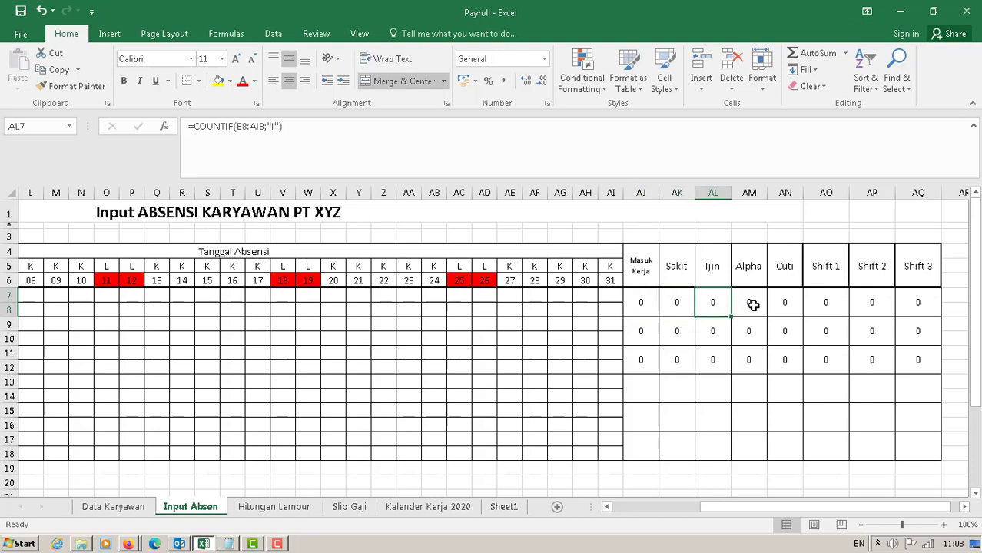
left_click(752, 304)
left_click(788, 304)
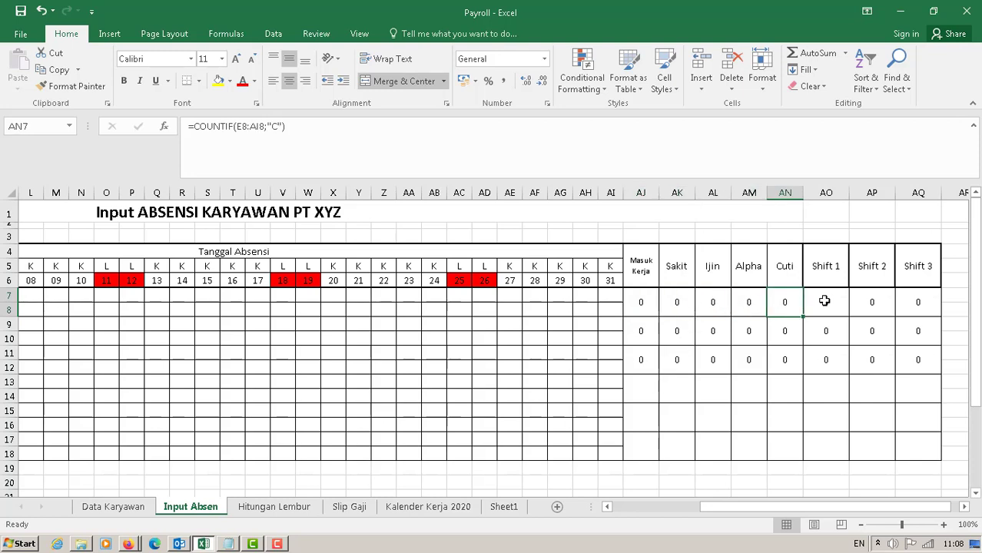
left_click(821, 302)
left_click(863, 302)
left_click(910, 307)
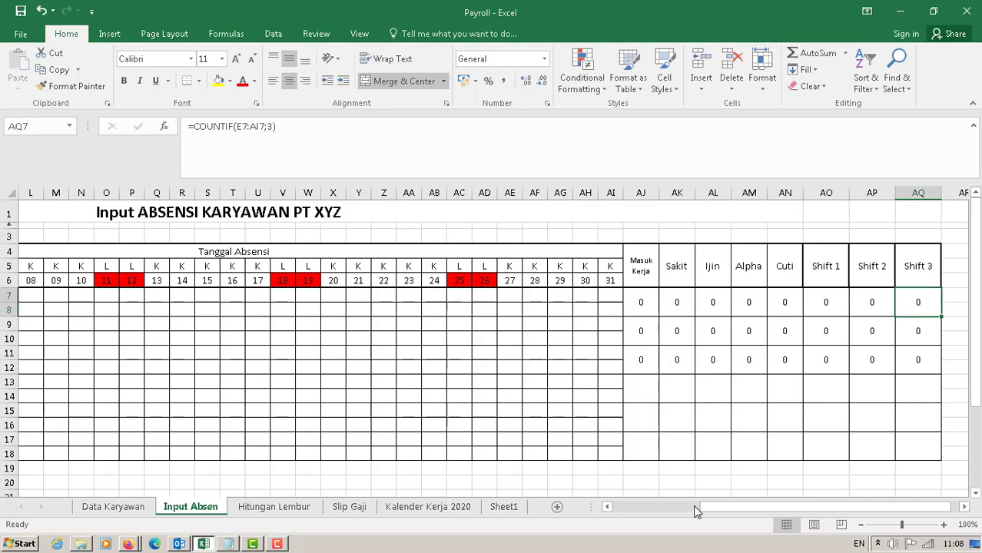
Review the attendance codes listed under Ketentuan Pengisian Absen below the Input Absen table
left_click_drag(701, 506, 627, 507)
scroll(385, 398, "down", 1)
scroll(385, 398, "down", 10)
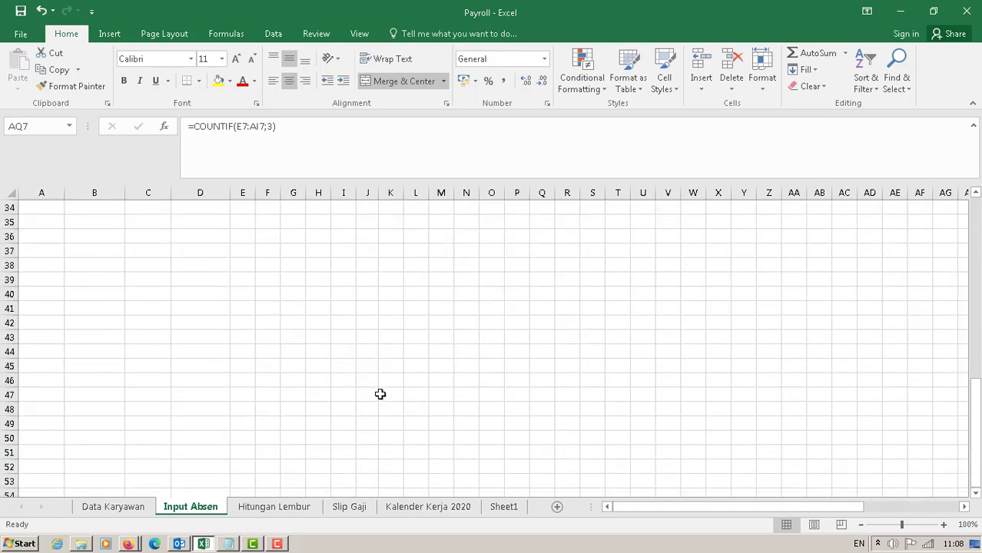
scroll(380, 392, "up", 7)
scroll(379, 389, "down", 1)
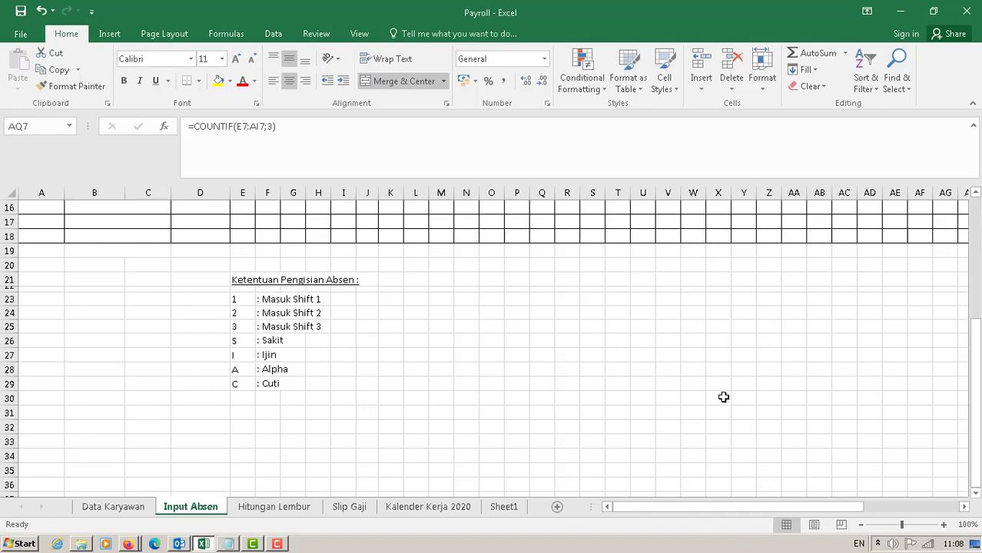
scroll(724, 396, "up", 5)
left_click_drag(817, 508, 877, 511)
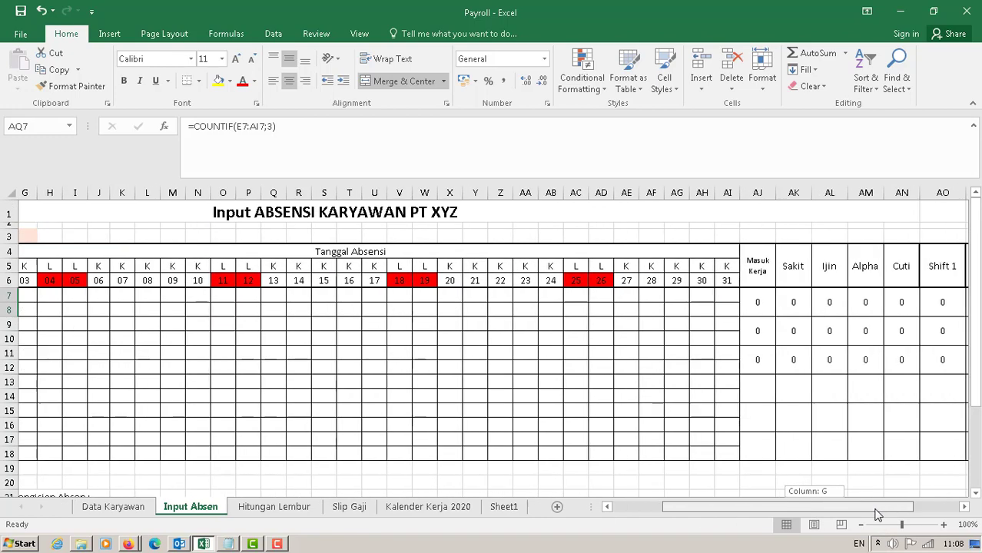
Enter =COUNT(E7:AI7) in AJ7 to count employee A's Masuk Kerja days from the Shift row
left_click(713, 265)
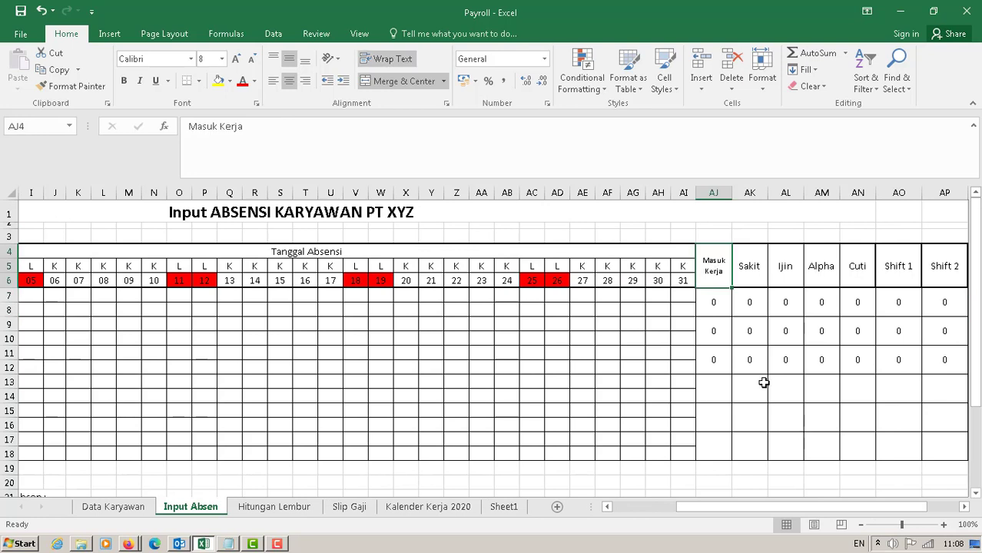
left_click(713, 303)
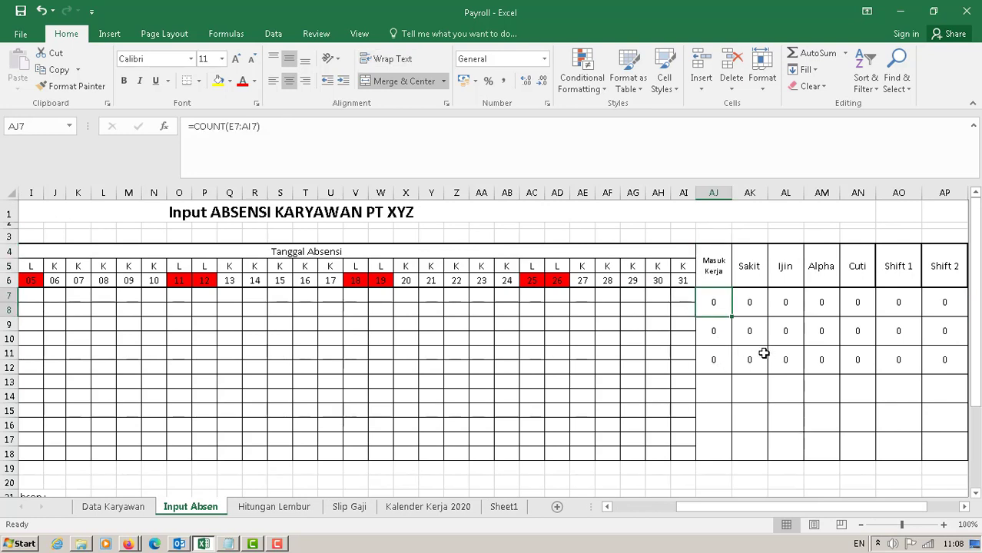
type("=")
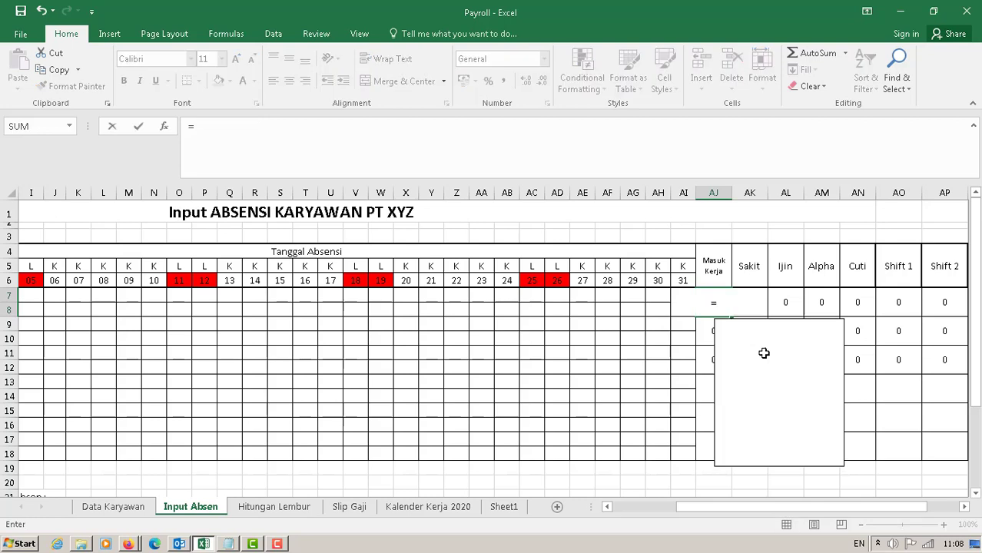
type("count")
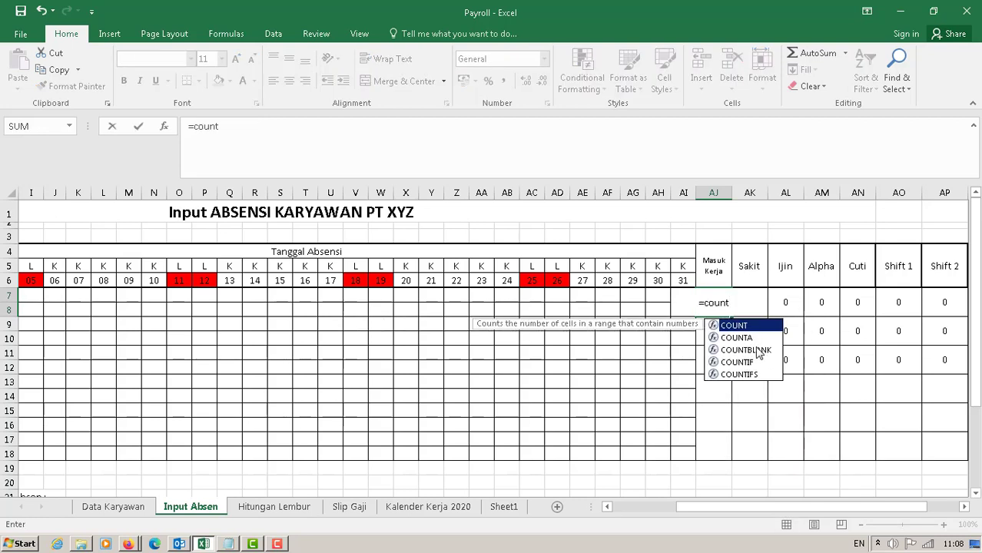
double_click(739, 324)
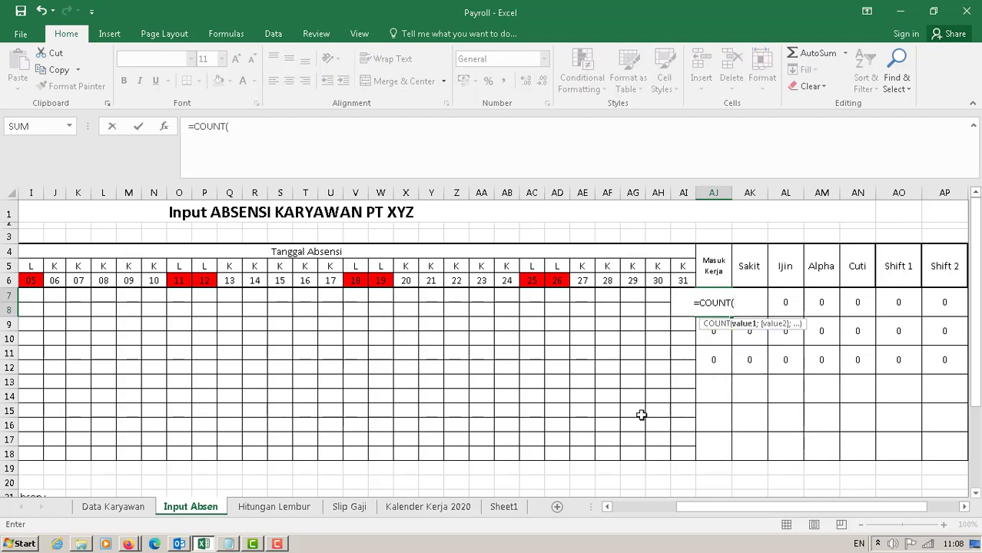
left_click_drag(710, 507, 627, 511)
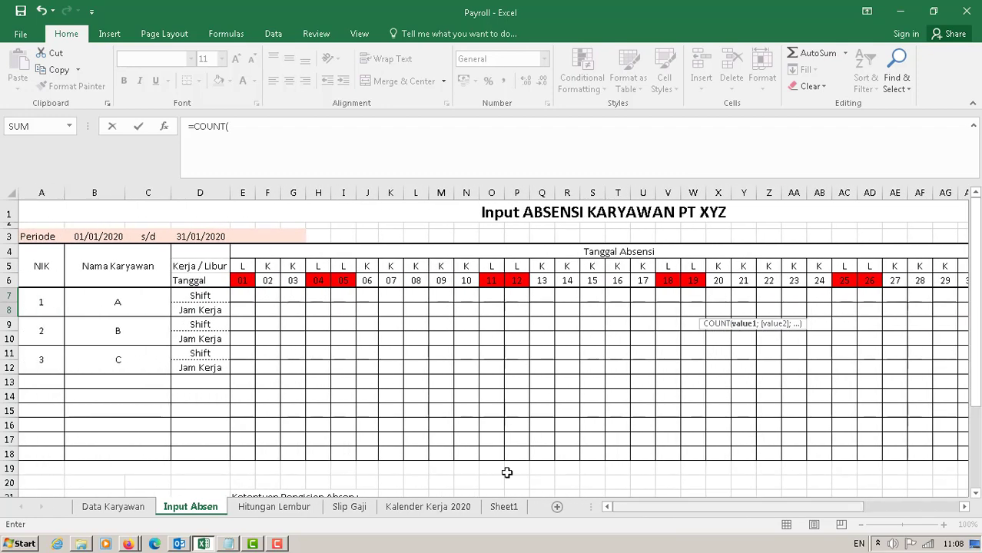
left_click_drag(249, 296, 831, 293)
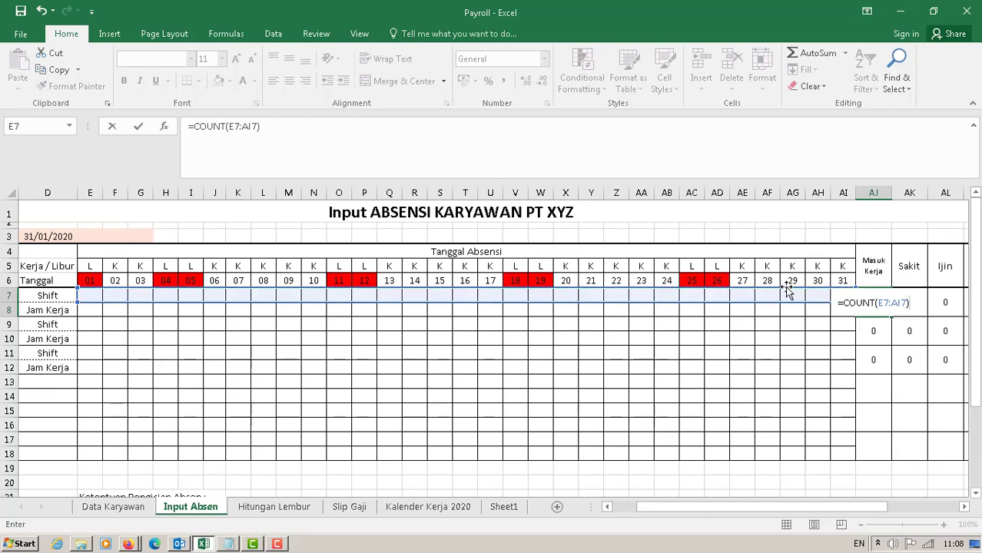
key("Return")
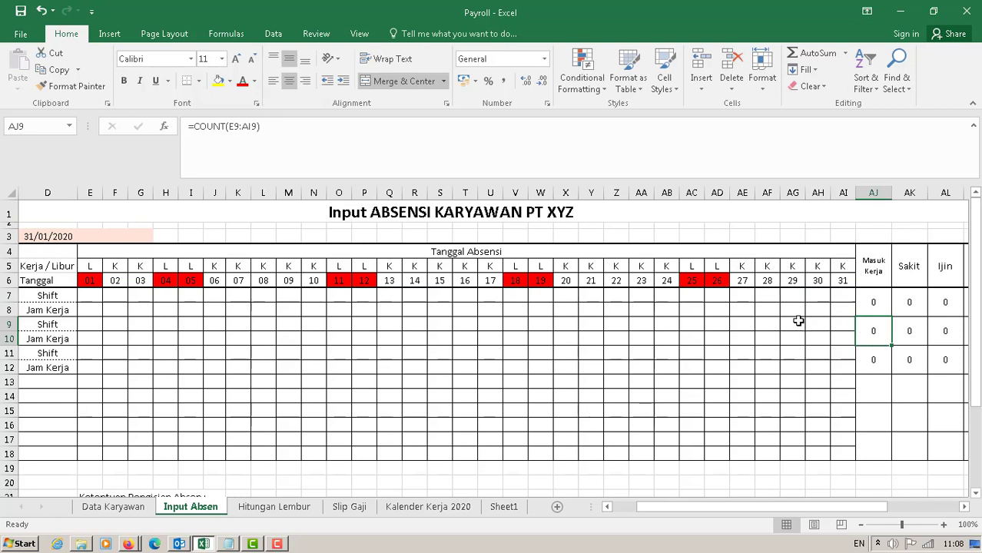
Enter =COUNT(E9:AI9) in AJ9 to count employee B's Masuk Kerja days
type("=coun")
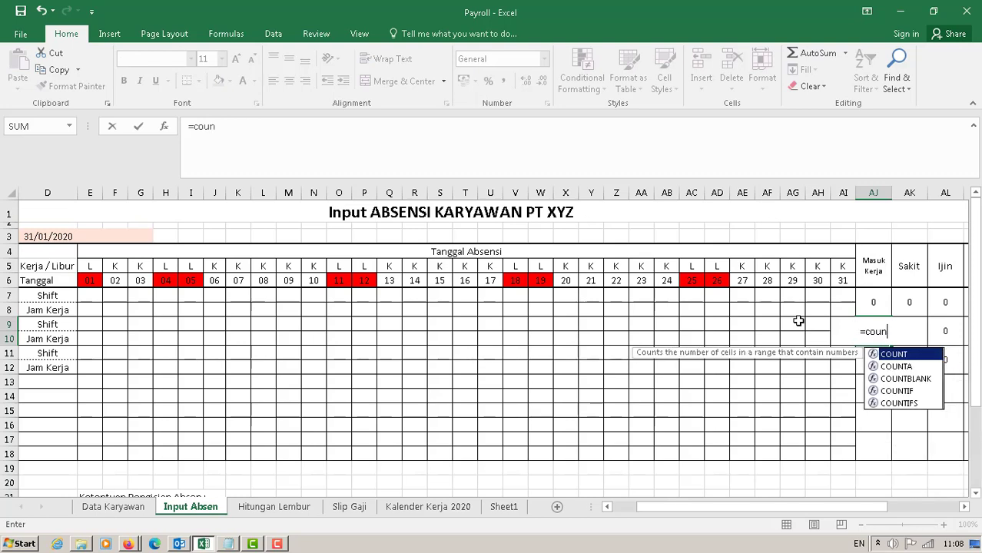
type("t(")
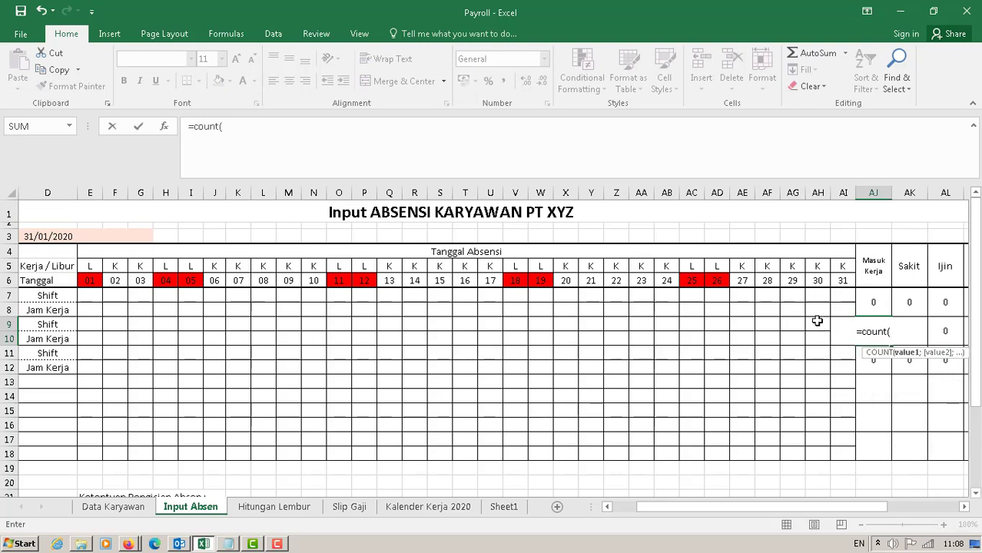
left_click_drag(91, 324, 847, 326)
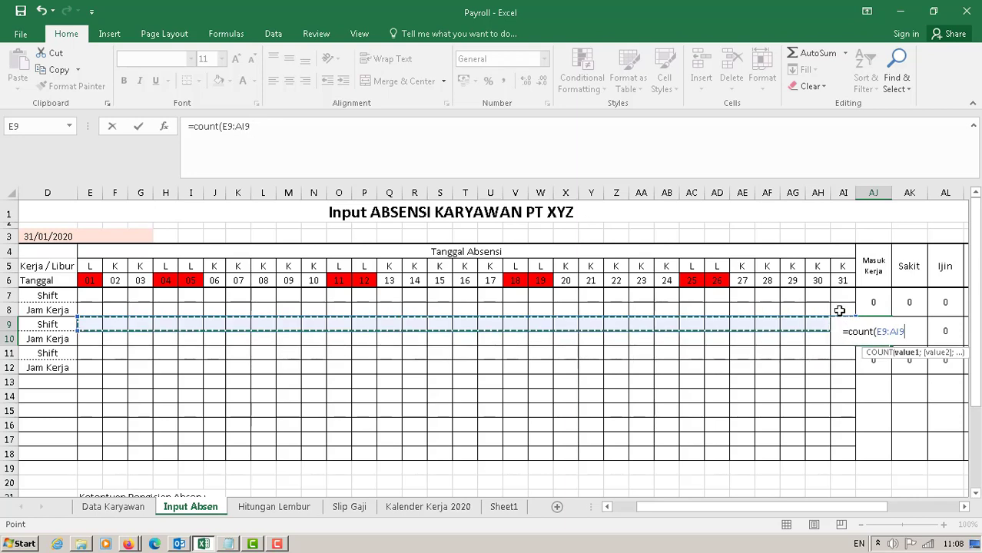
type(")")
key("Return")
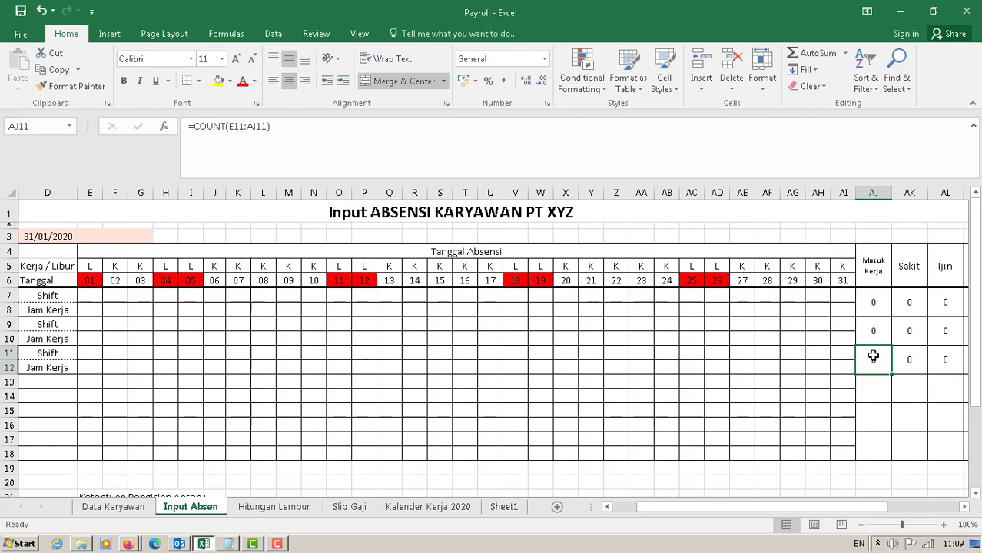
Enter =COUNT(E11:AI11) in AJ11 to count employee C's Masuk Kerja days
type("=count")
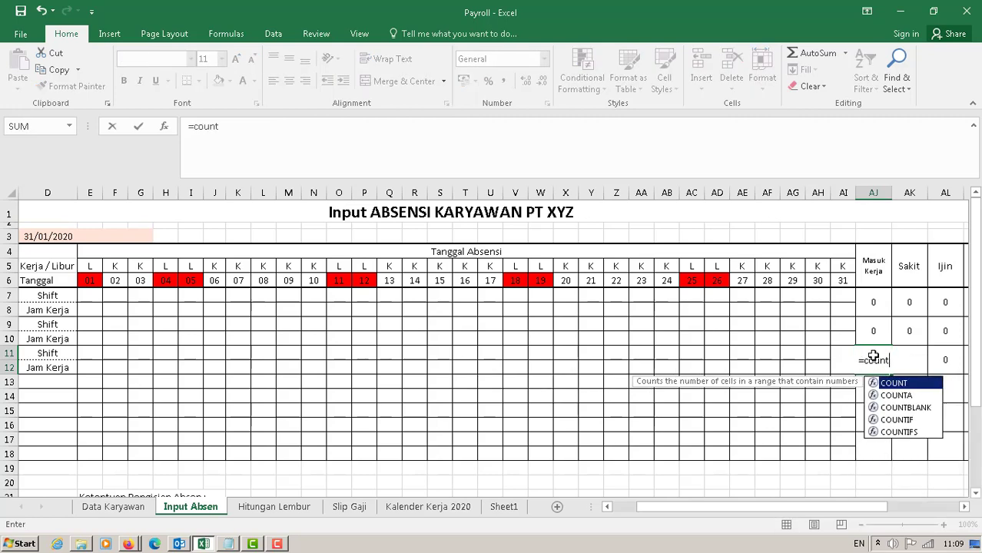
type("(")
key("BackSpace")
type("(")
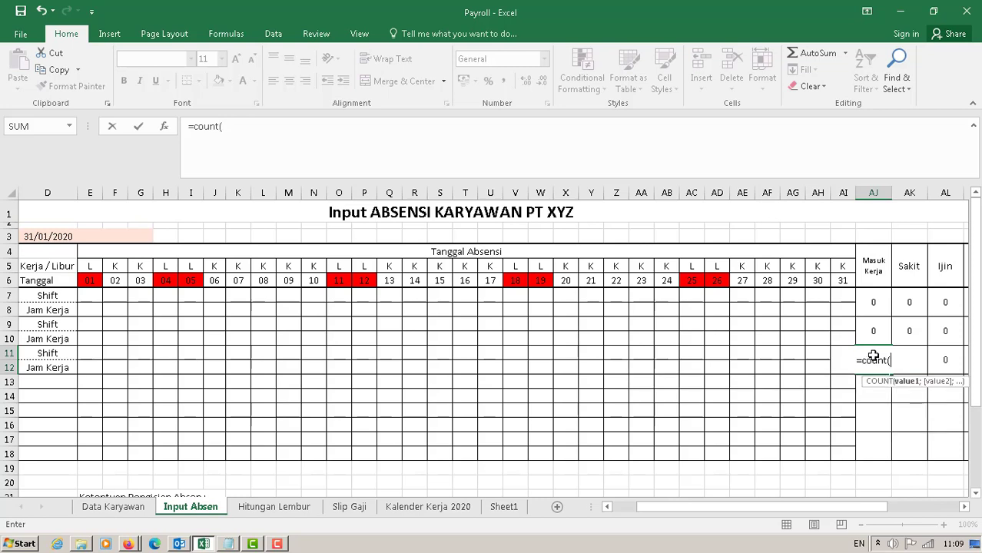
left_click_drag(92, 353, 830, 336)
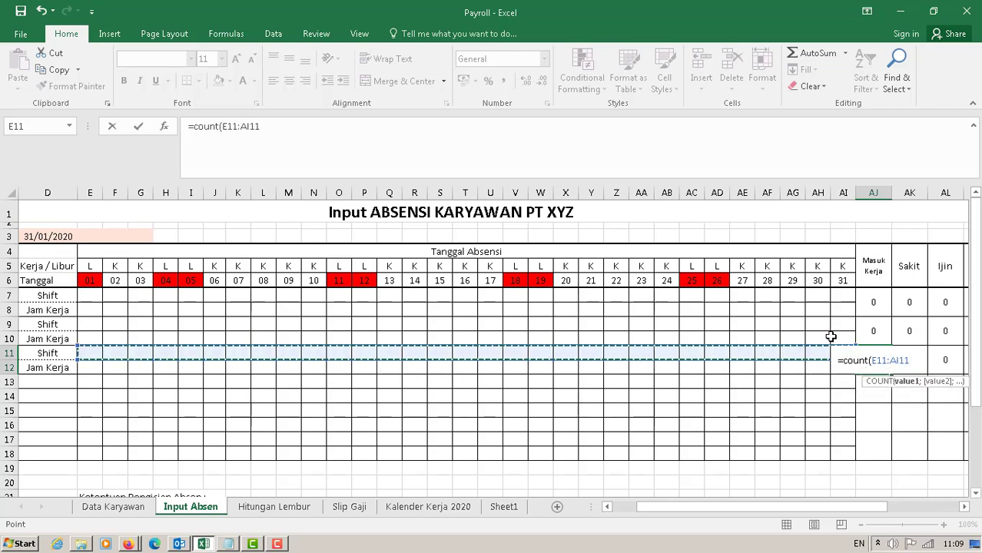
type(")")
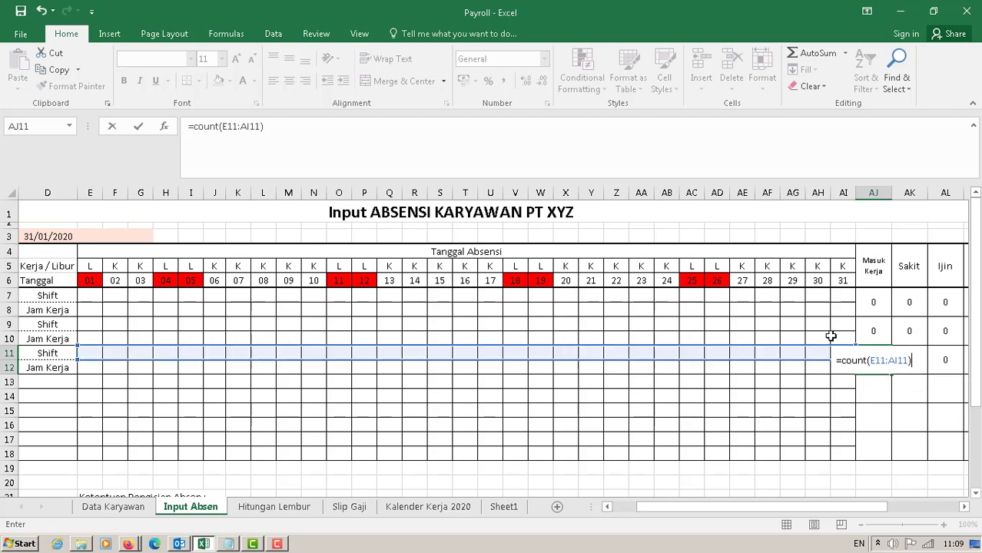
key("Return")
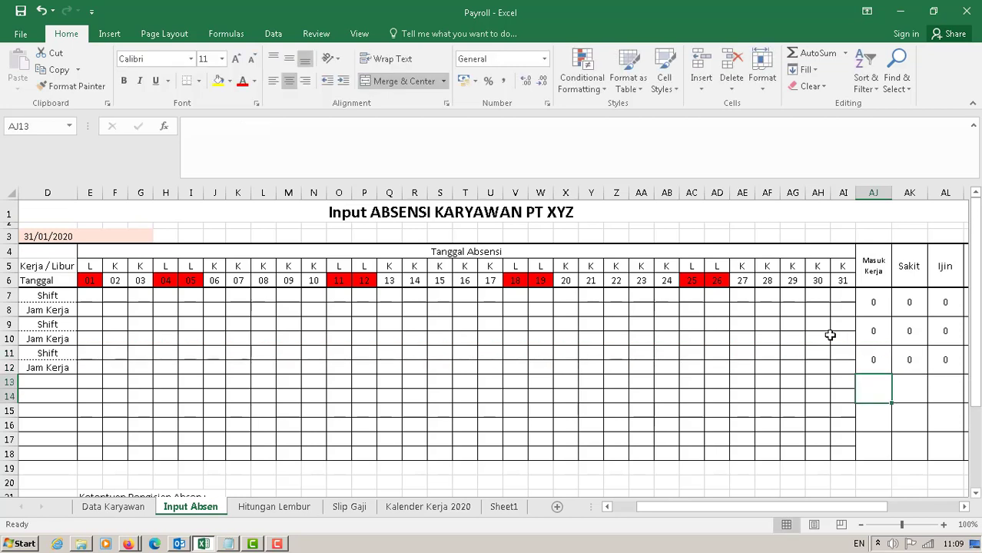
Enter =COUNTIF(E8:AI8;"S") in AK7 to count employee A's Sakit days from the Jam Kerja row
left_click(880, 303)
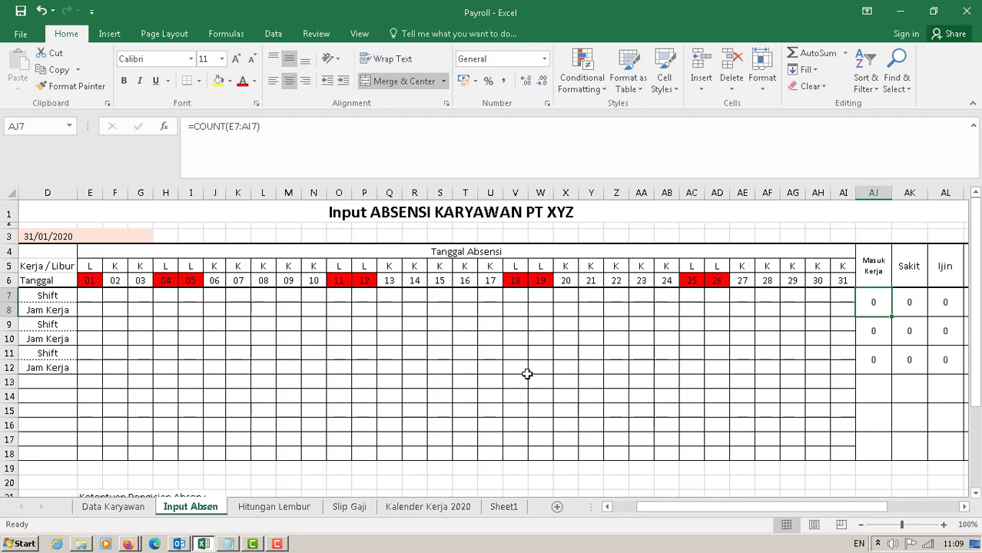
left_click(910, 306)
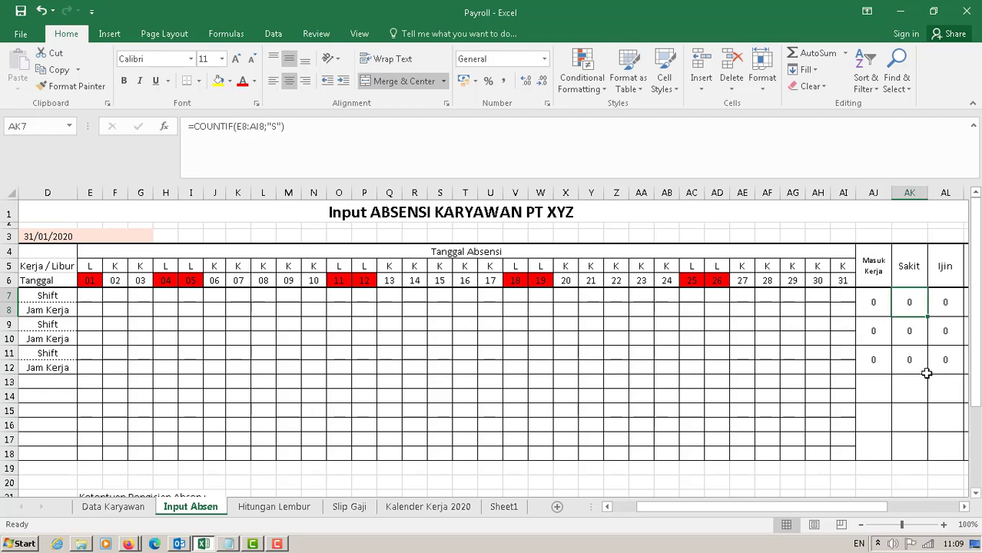
mouse_move(874, 509)
left_mouse_down()
mouse_move(901, 512)
mouse_move(880, 510)
left_mouse_up()
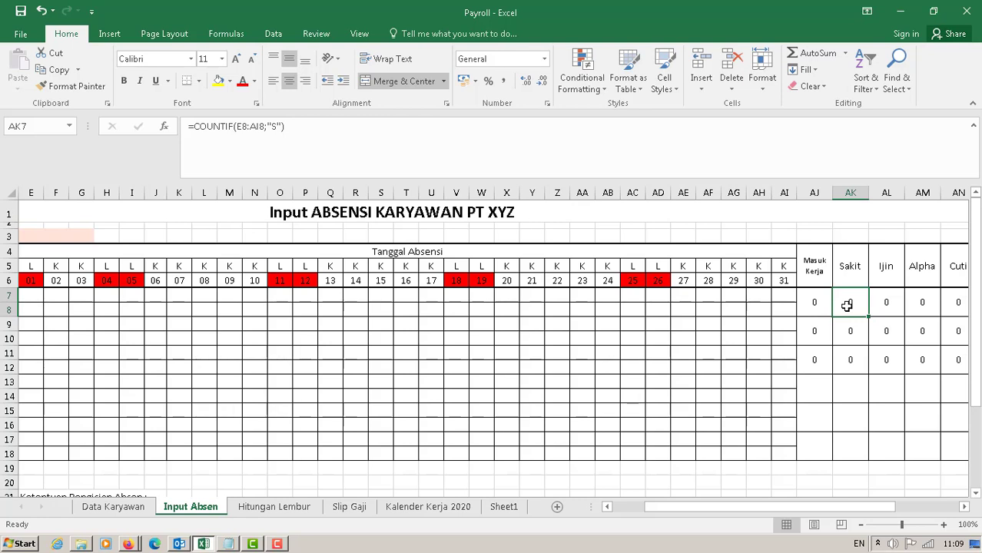
type("=count")
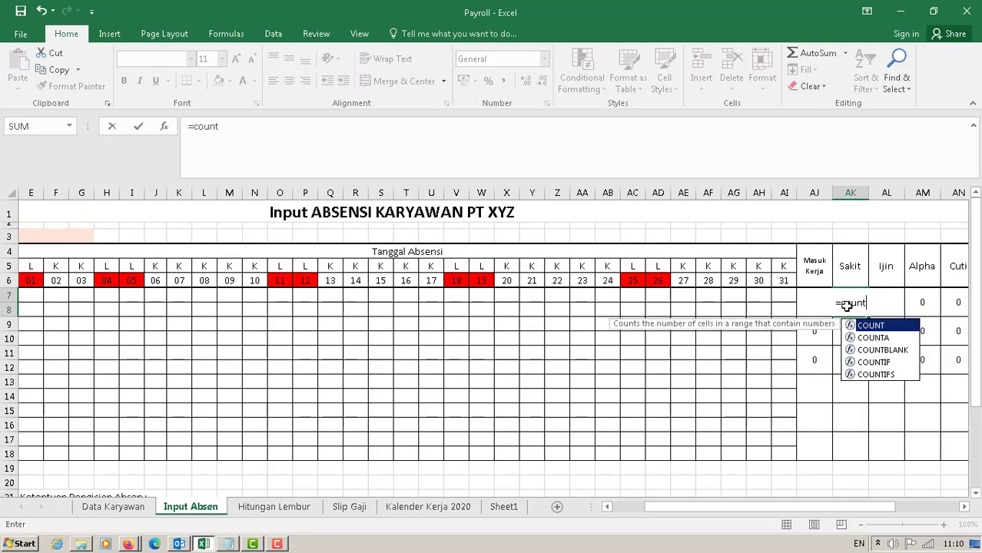
double_click(882, 363)
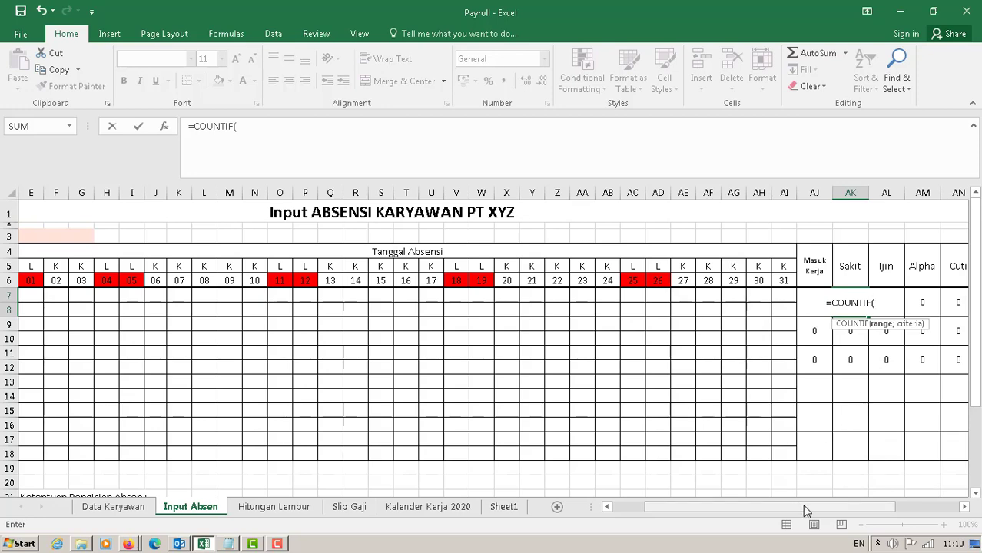
left_click_drag(805, 510, 767, 508)
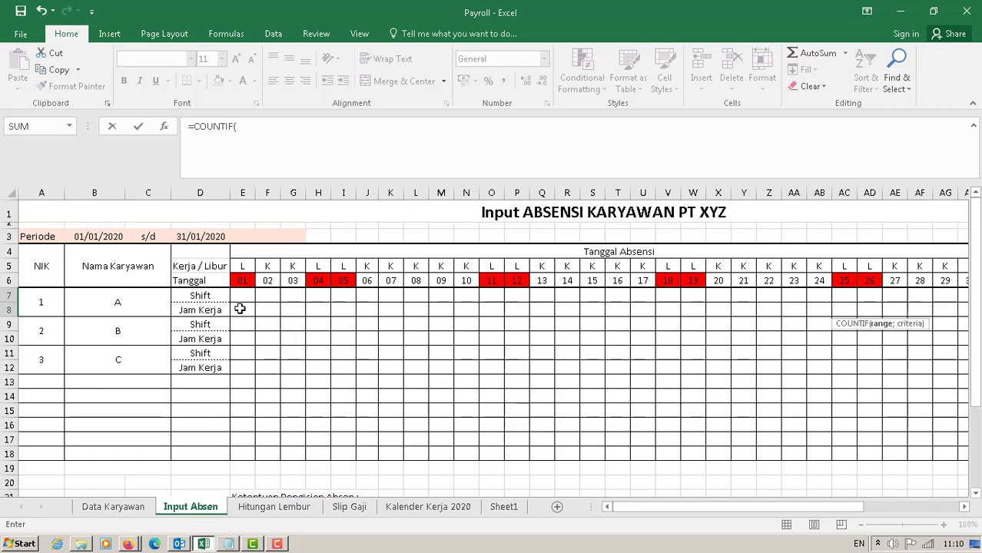
left_click_drag(239, 308, 858, 310)
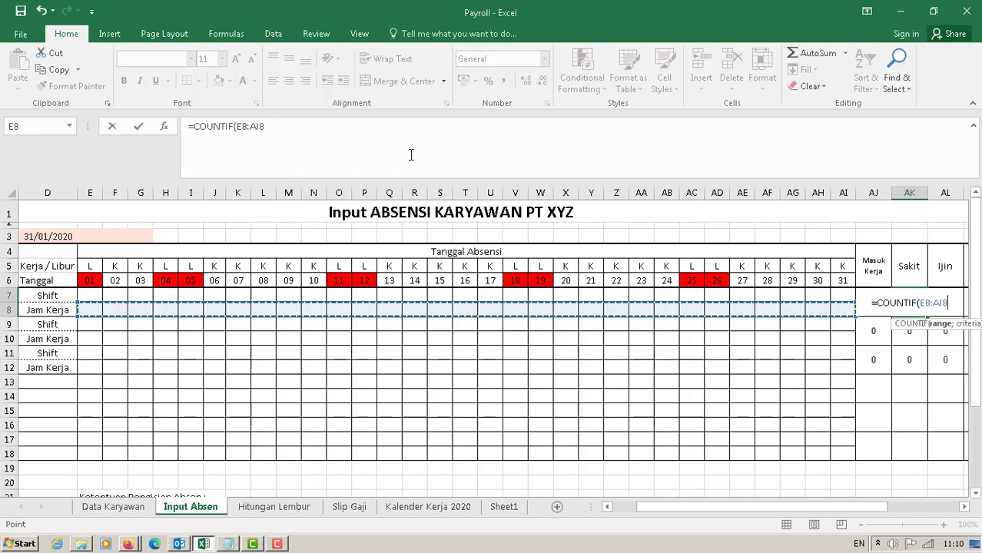
type(";")
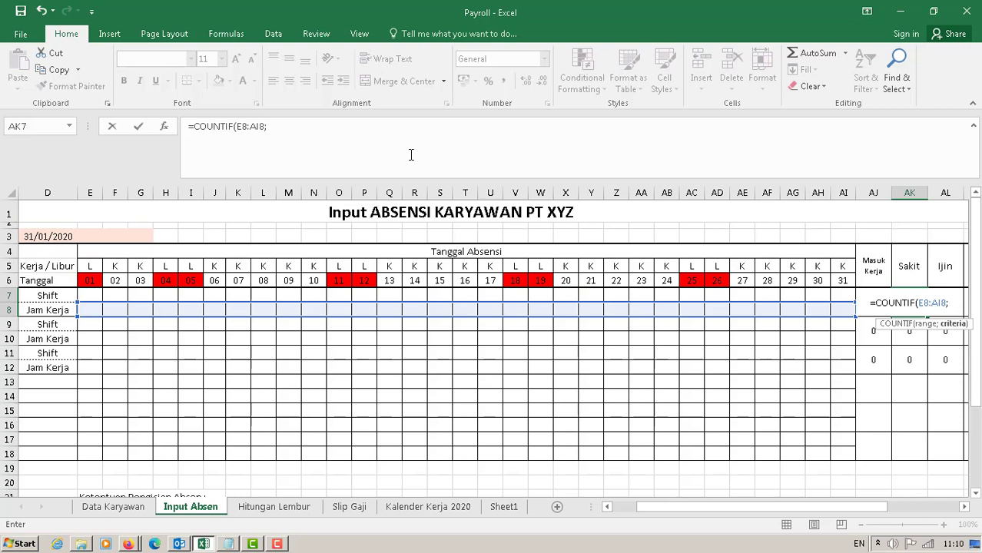
type("\"")
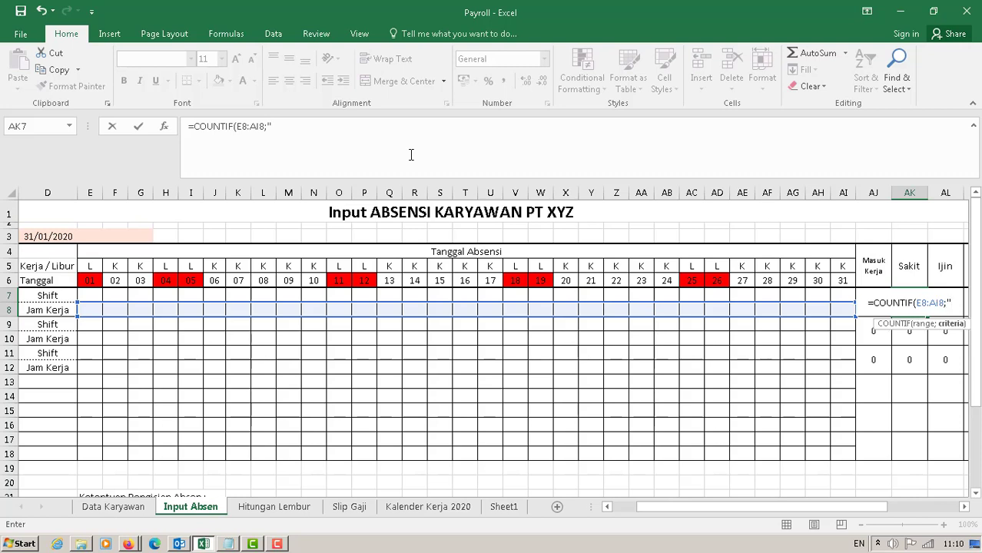
type("S\")")
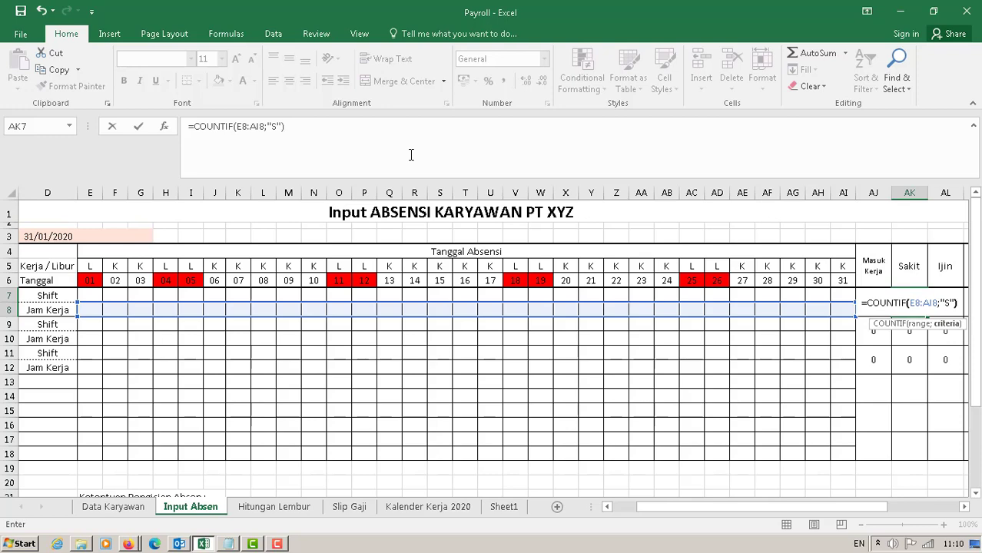
key("Return")
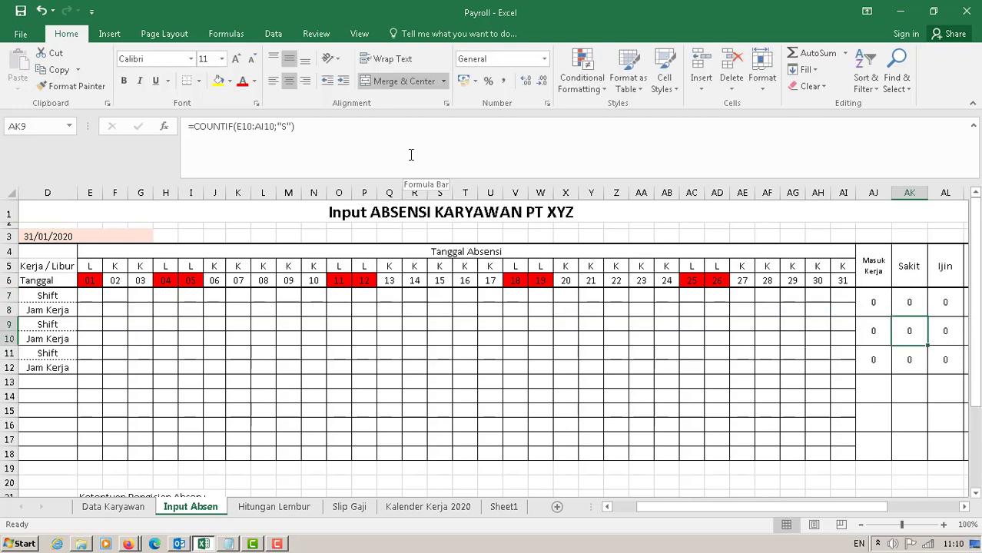
Make the range in AK7 absolute as =COUNTIF($E$8:$AI$8;"S") and fill the formula across to AN7 for employee A
left_click_drag(700, 507, 742, 510)
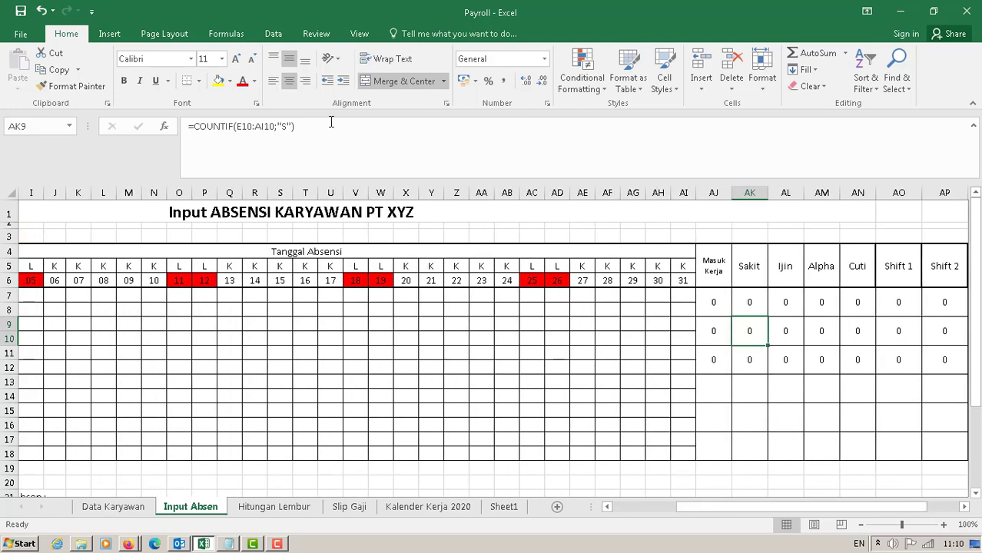
left_click(746, 302)
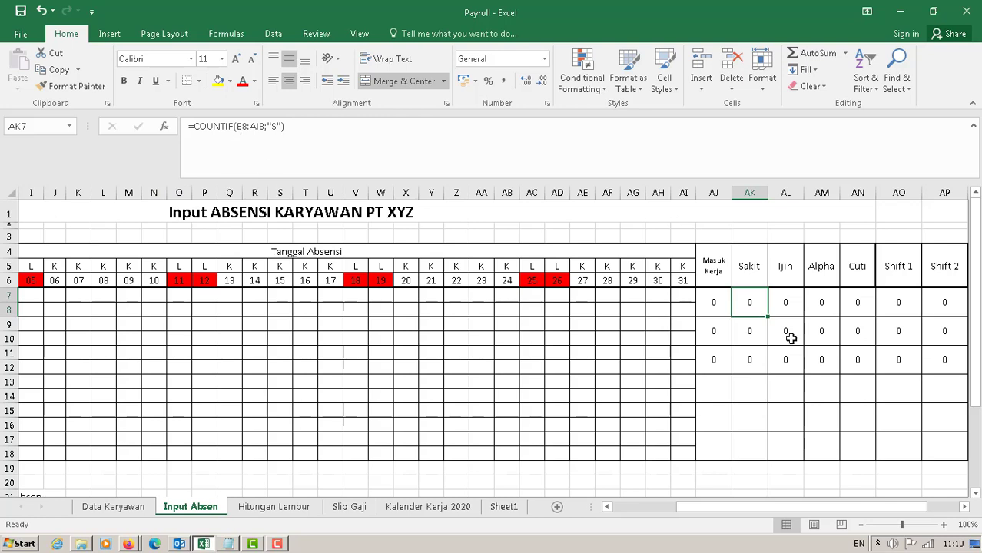
left_click(237, 126)
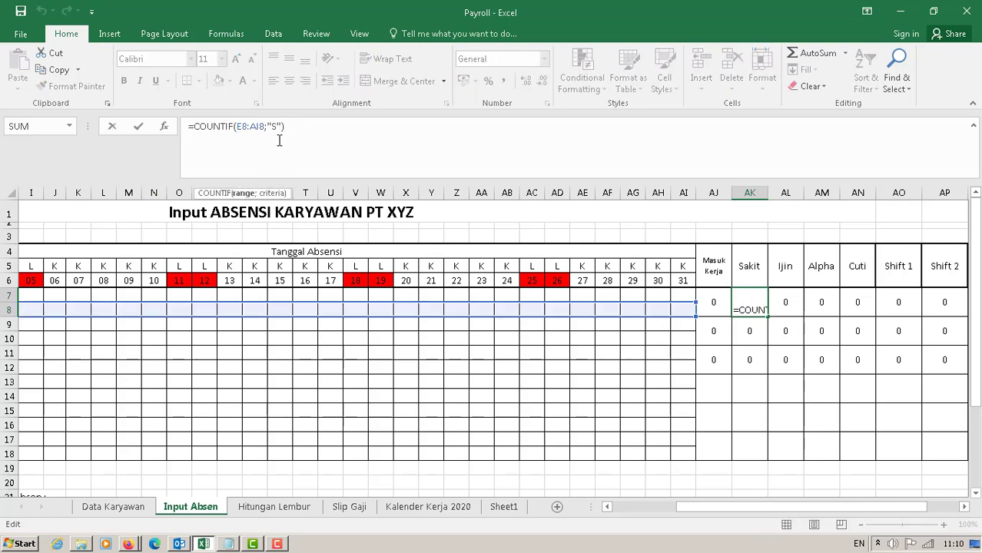
type("$")
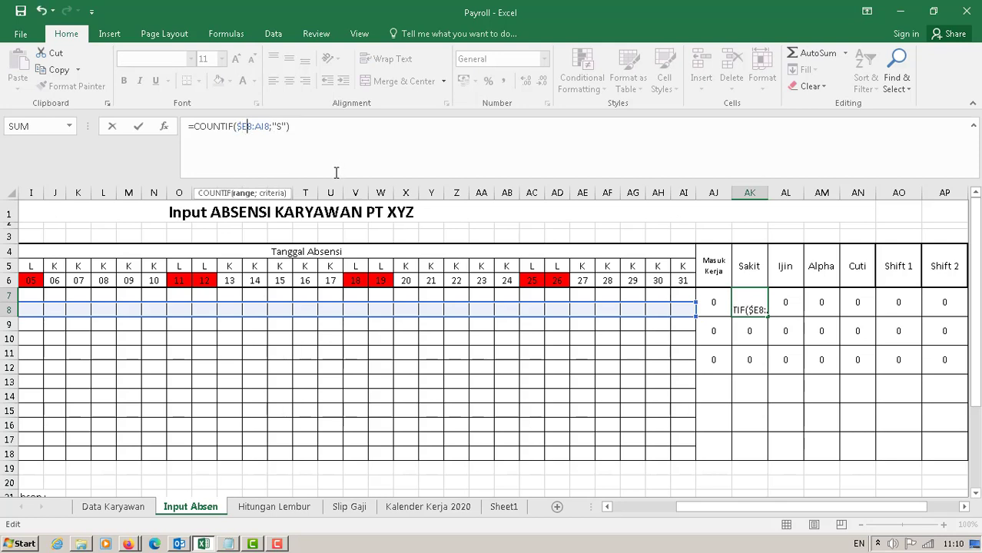
key("Right")
type("$")
key("Right")
key("Right")
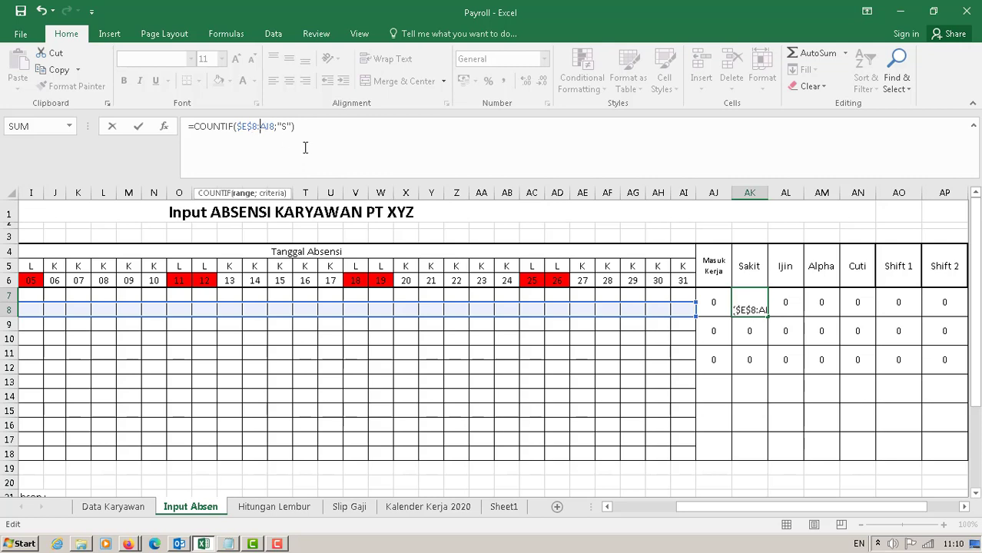
type("$")
key("Right")
key("Right")
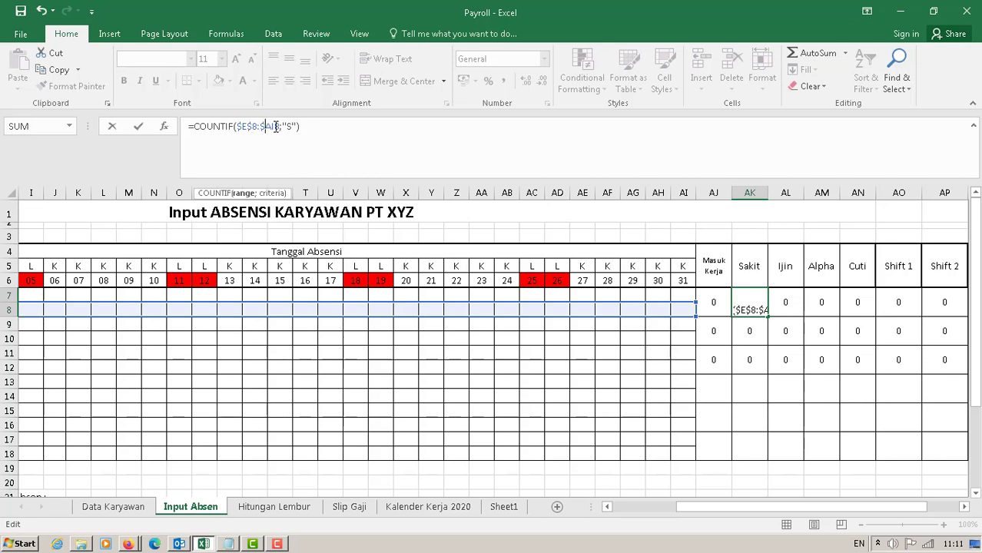
type("$")
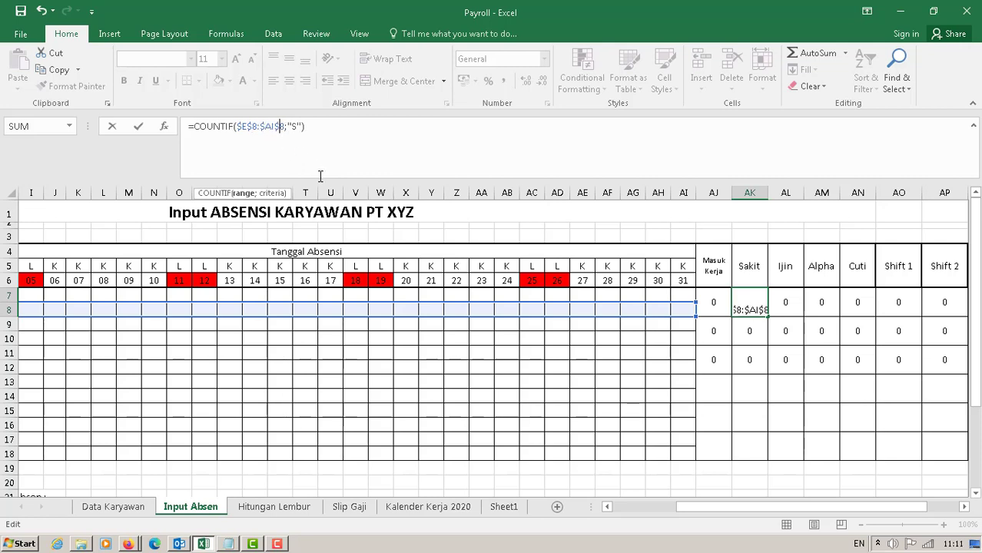
key("ctrl+Return")
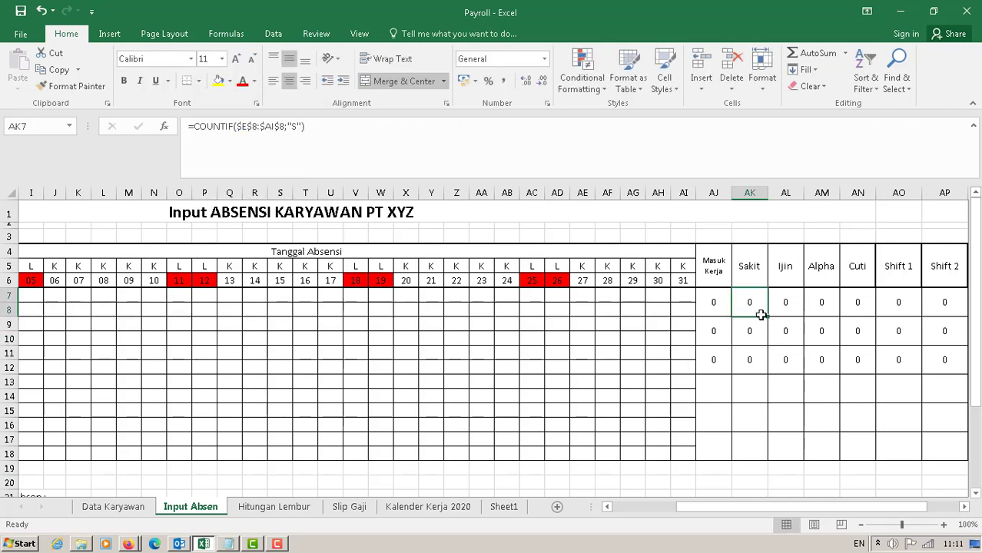
left_click_drag(769, 316, 861, 316)
Change the criterion in AL7 to "I" so it counts employee A's Ijin days
left_click(790, 311)
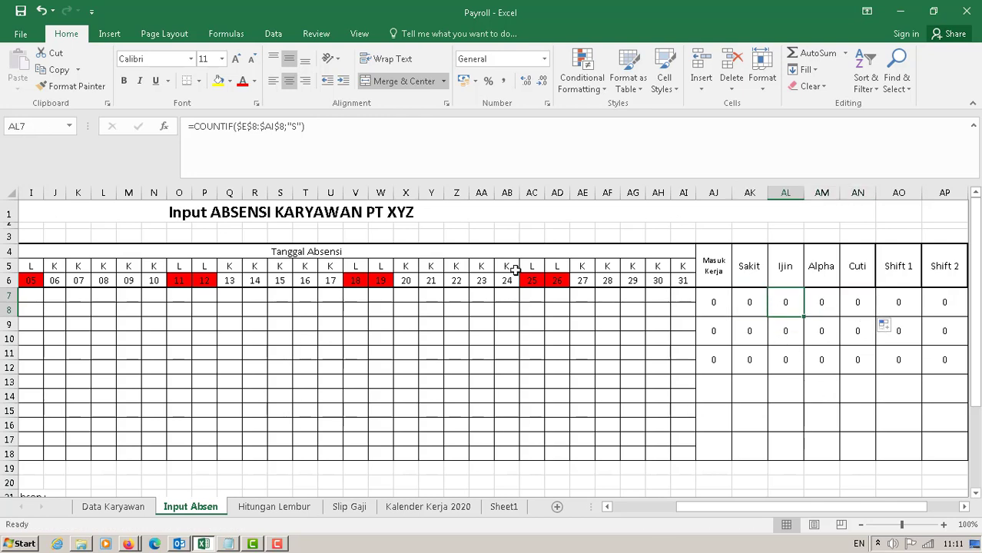
left_click(300, 127)
key("BackSpace")
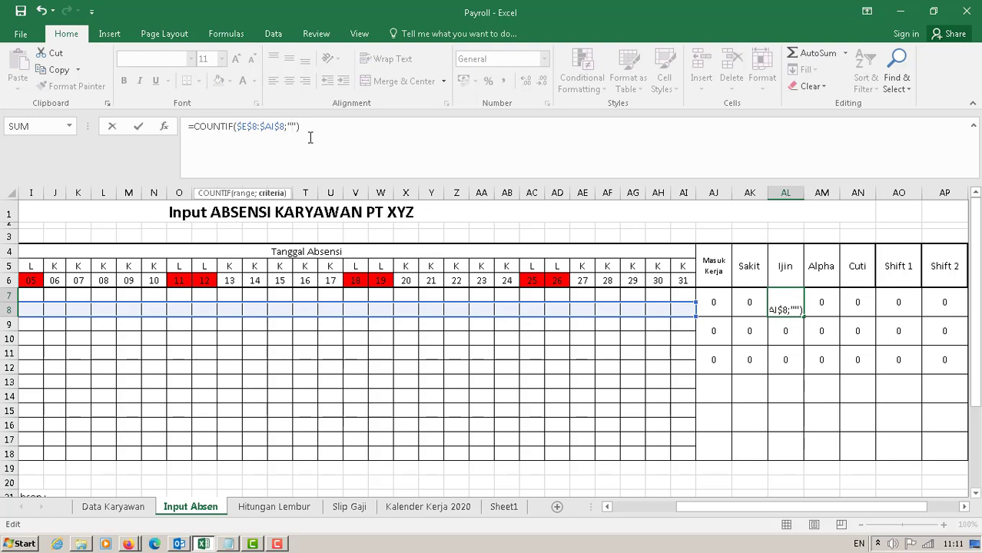
type("I")
Change the criterion in AM7 to "A" so it counts employee A's Alpha days
left_click(822, 302)
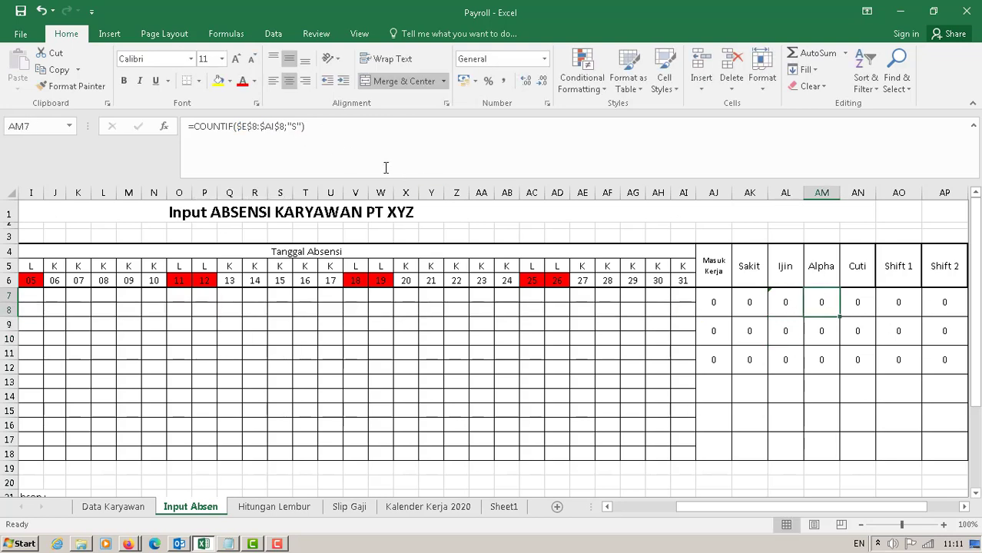
left_click(301, 126)
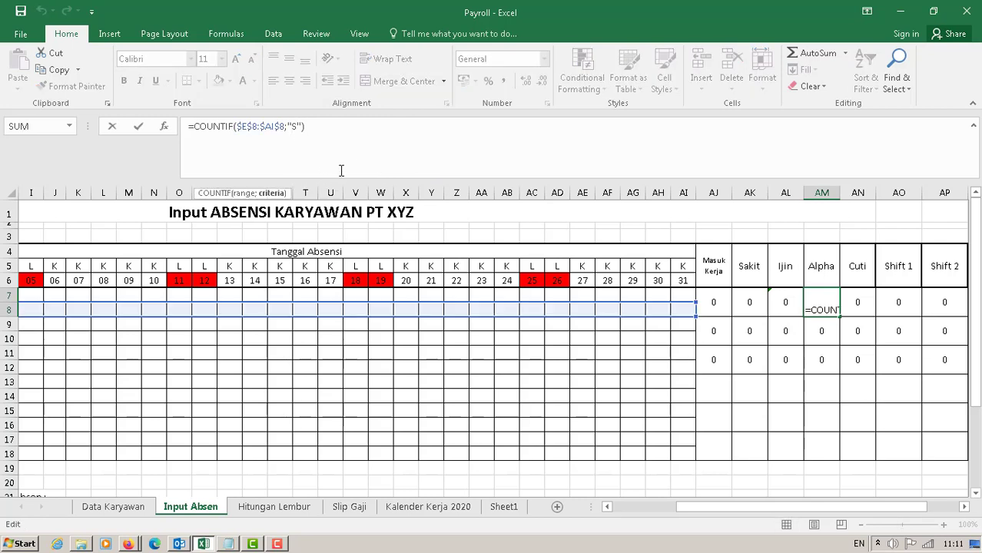
key("Delete")
type("A")
key("Return")
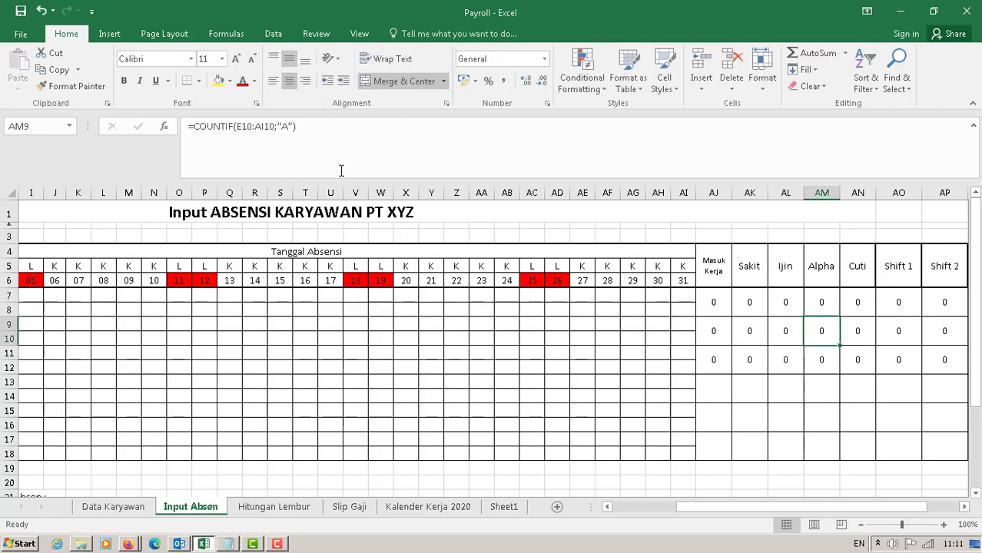
Change the criterion in AN7 to "C" so it counts employee A's Cuti days
left_click(855, 305)
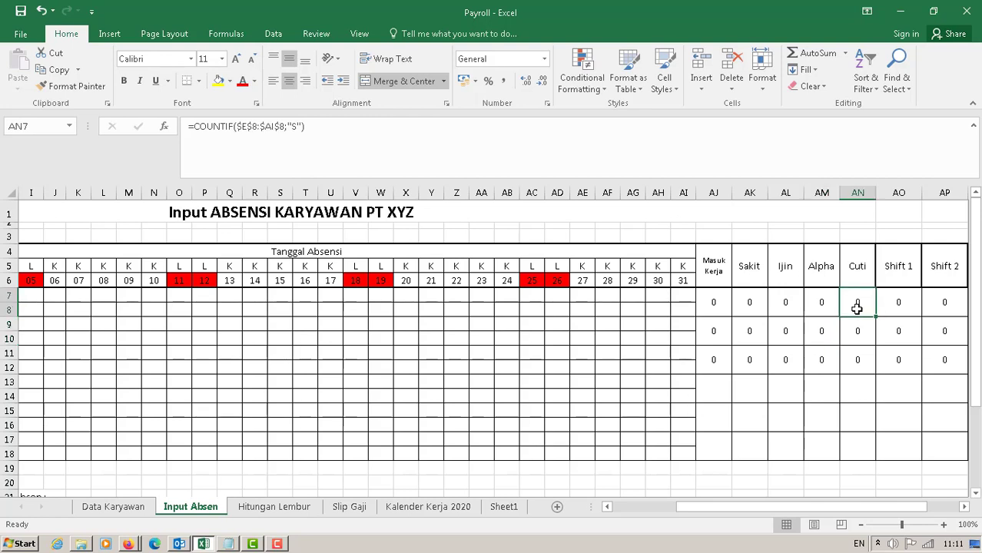
left_click(296, 126)
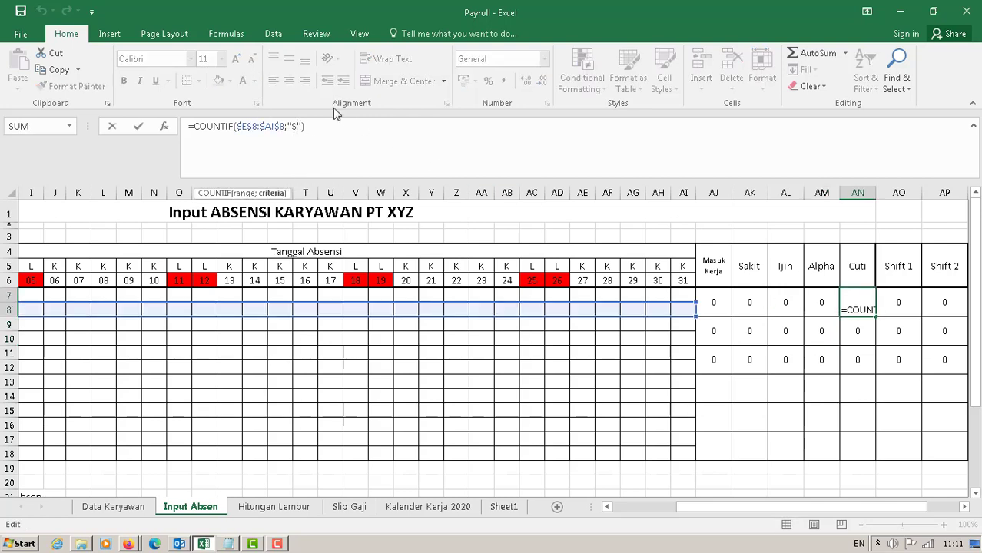
key("Delete")
type("C")
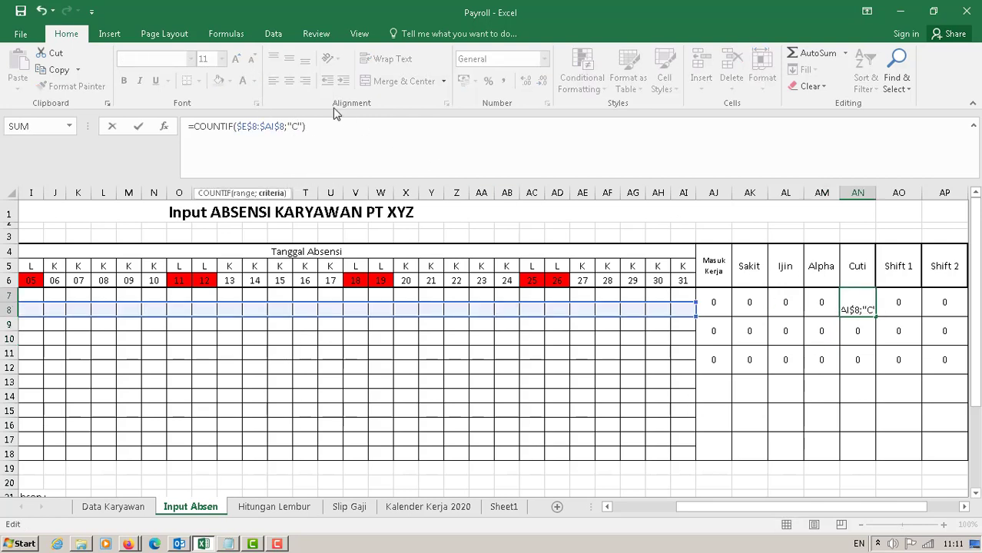
key("Return")
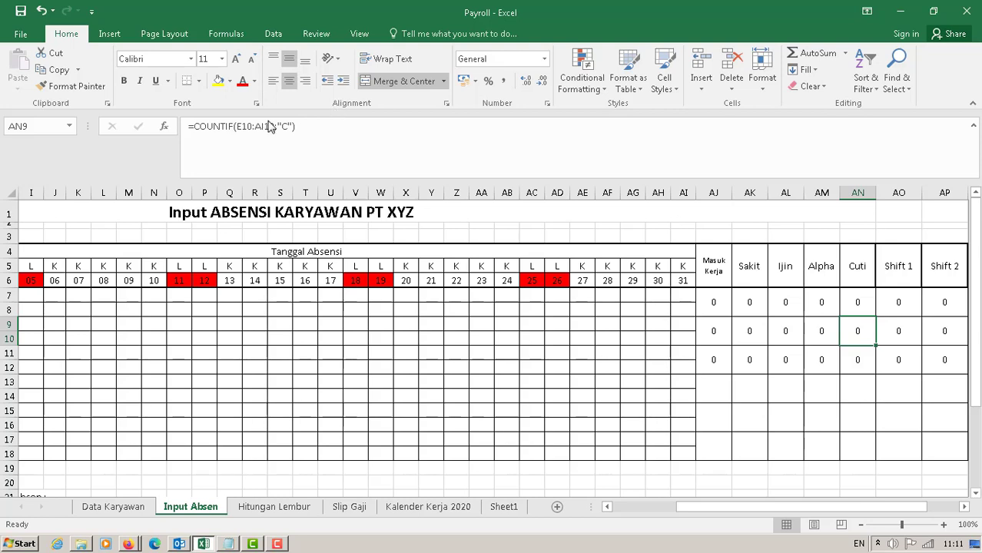
Enter =COUNTIF(E10:AI10;"S") in AK9 to count employee B's Sakit days from the Jam Kerja row
left_click(746, 331)
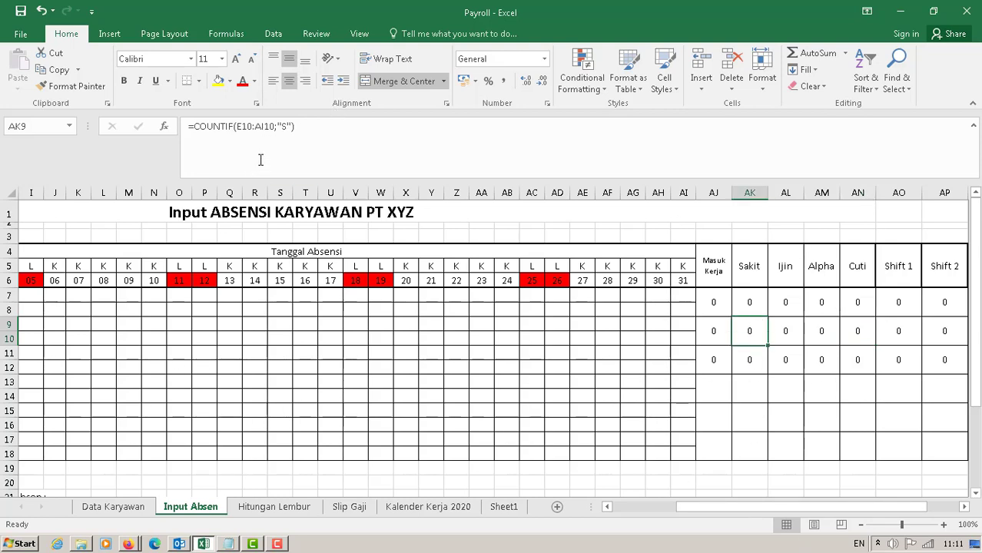
triple_click(307, 127)
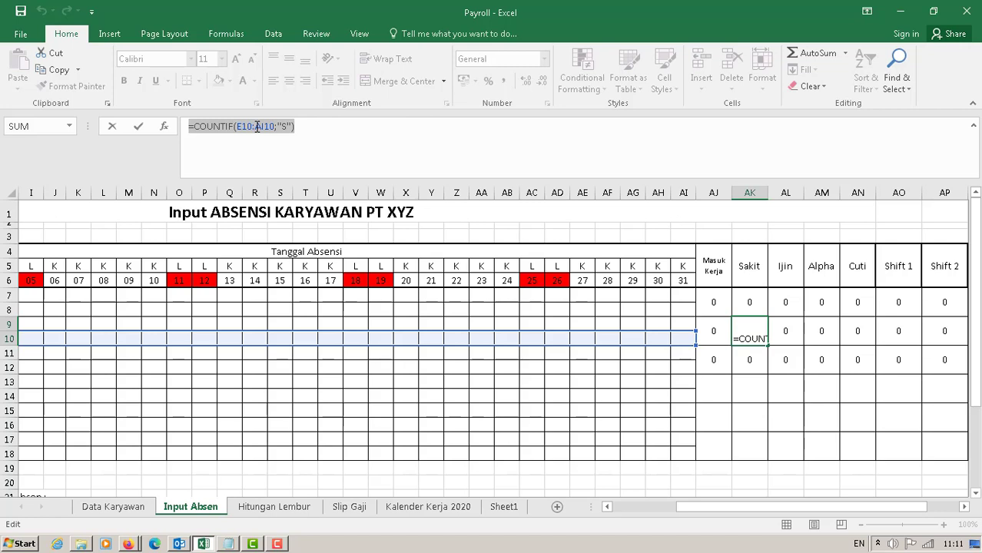
type("=count")
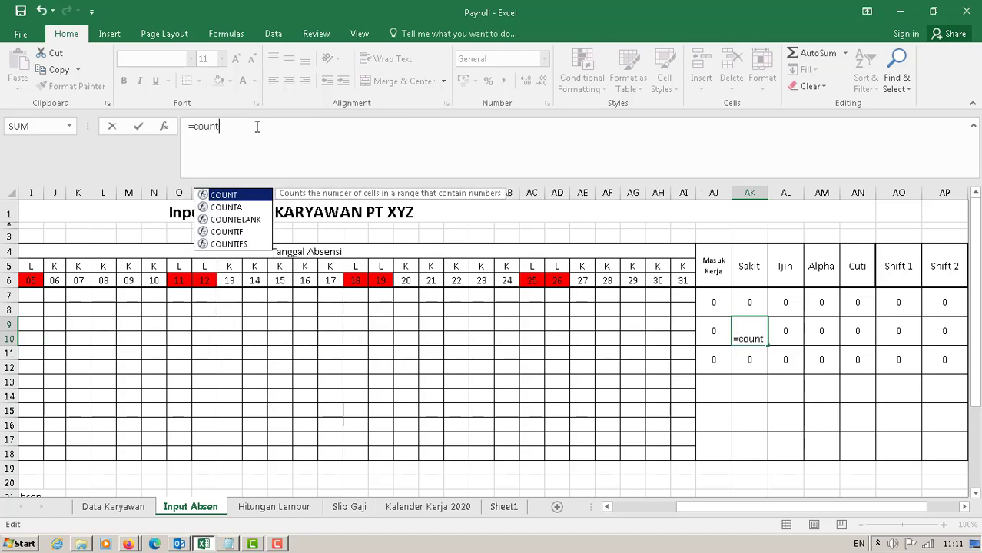
double_click(226, 232)
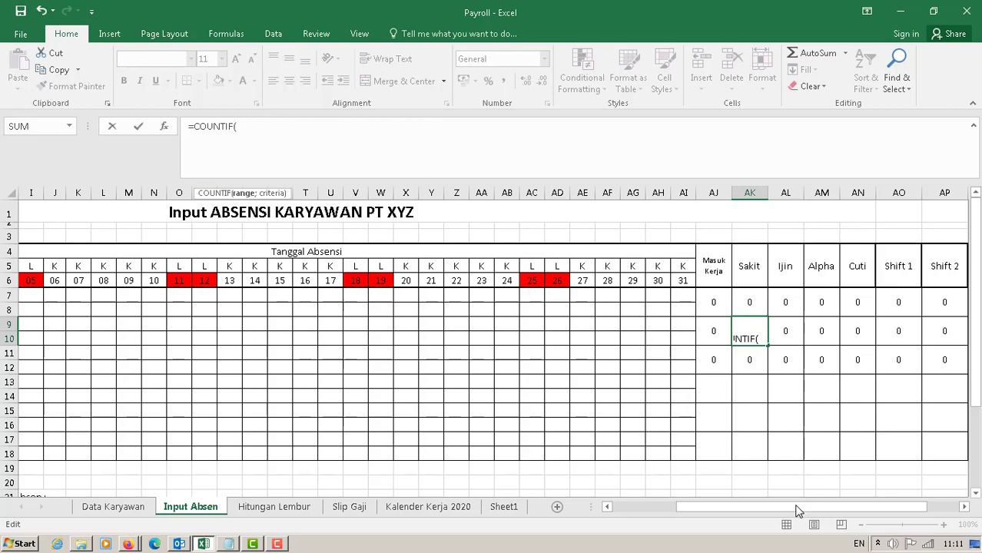
left_click_drag(797, 507, 589, 514)
left_click_drag(238, 339, 846, 342)
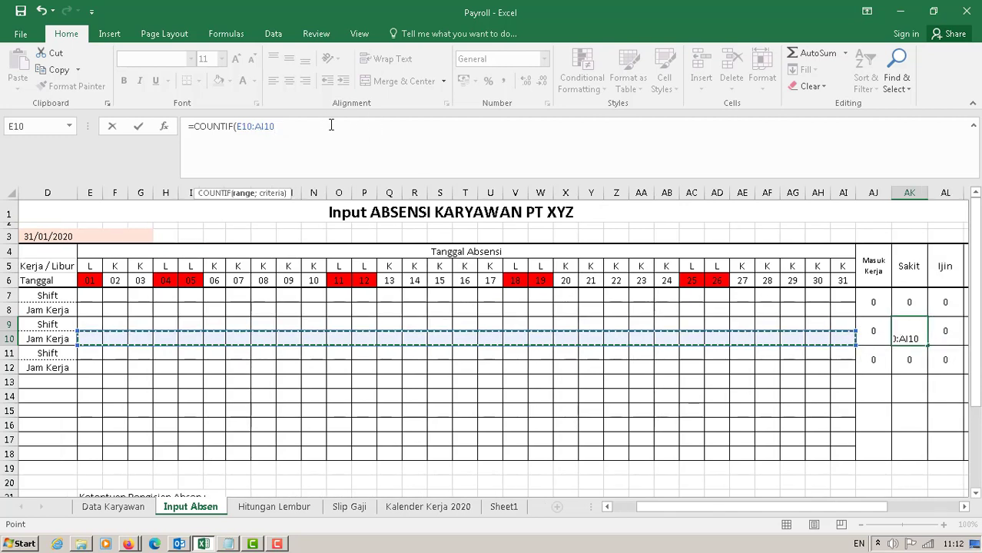
type(";")
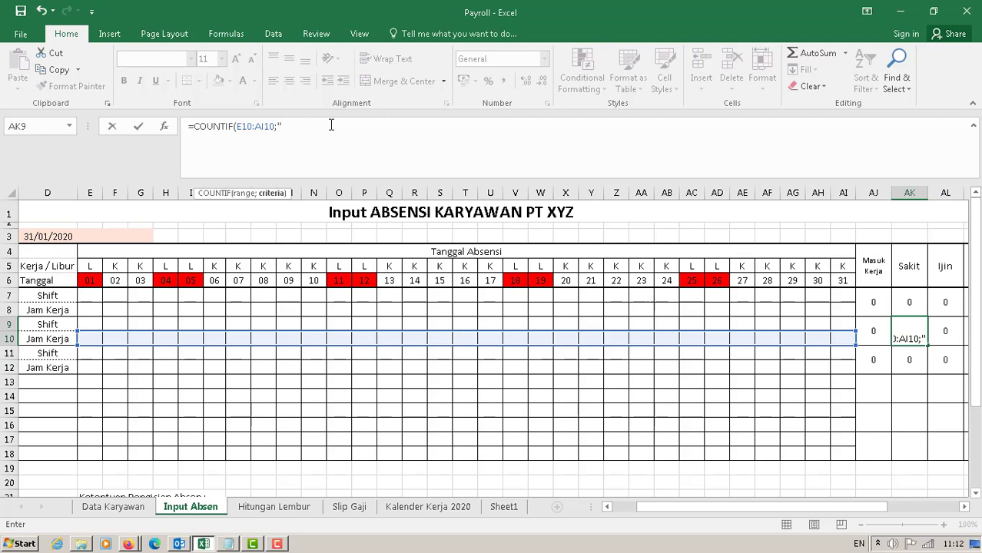
type("\"S")
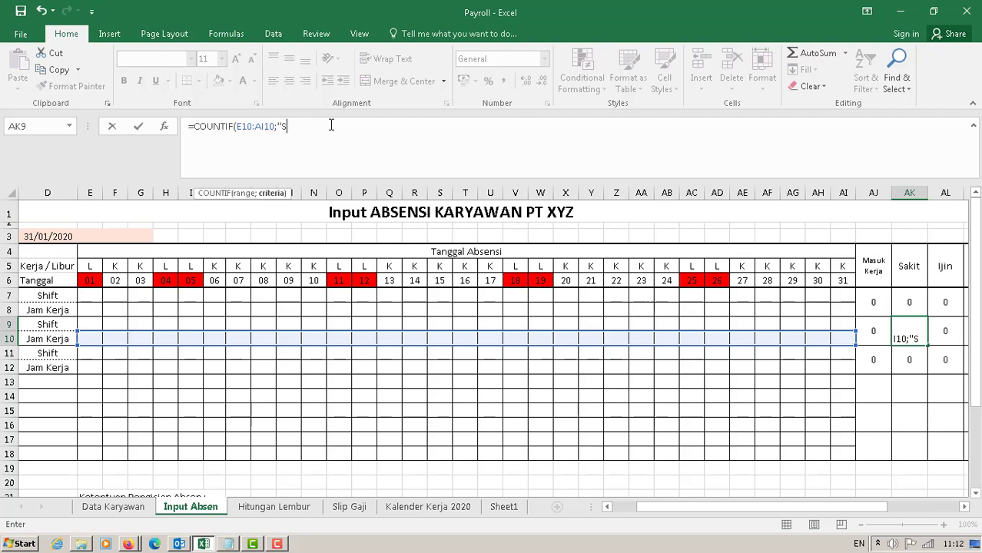
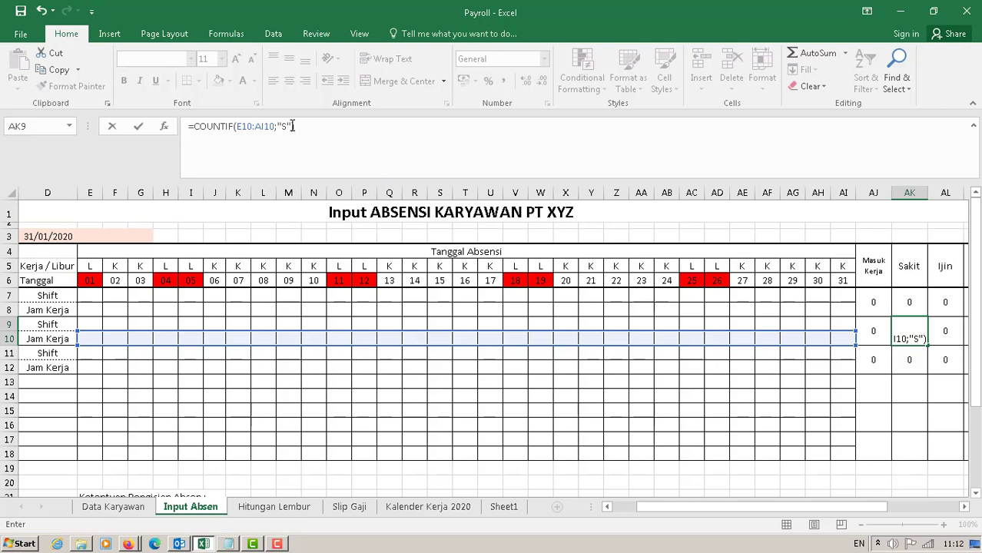
type(")")
key("Return")
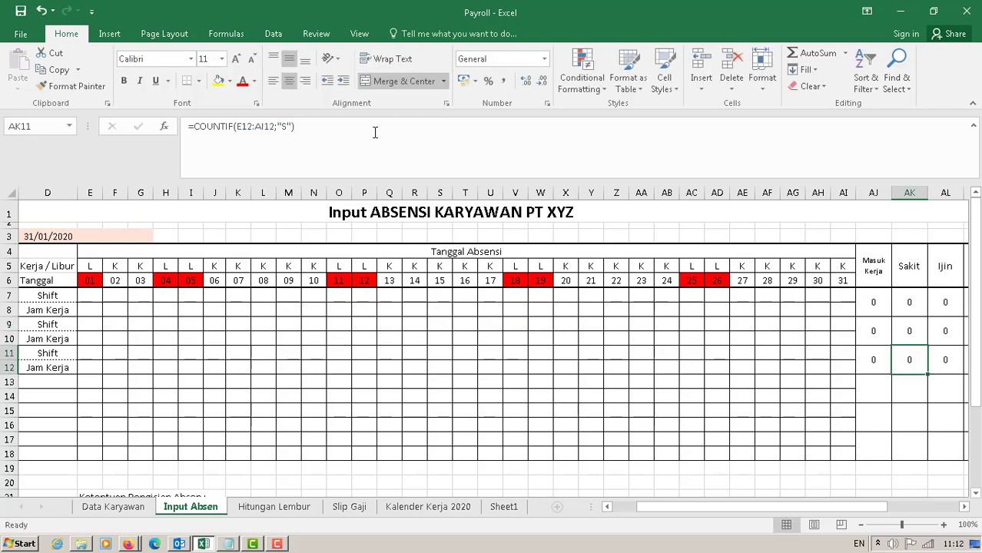
Make the range in AK9 absolute as =COUNTIF($E$10:$AI$10;"S") and fill the formula across to AN9 for employee B
left_click(898, 328)
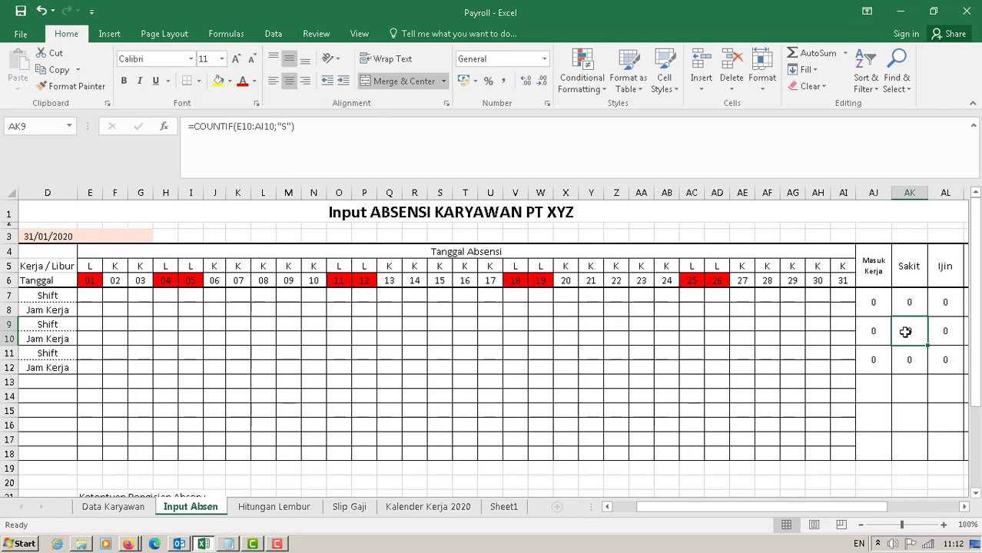
left_click(235, 126)
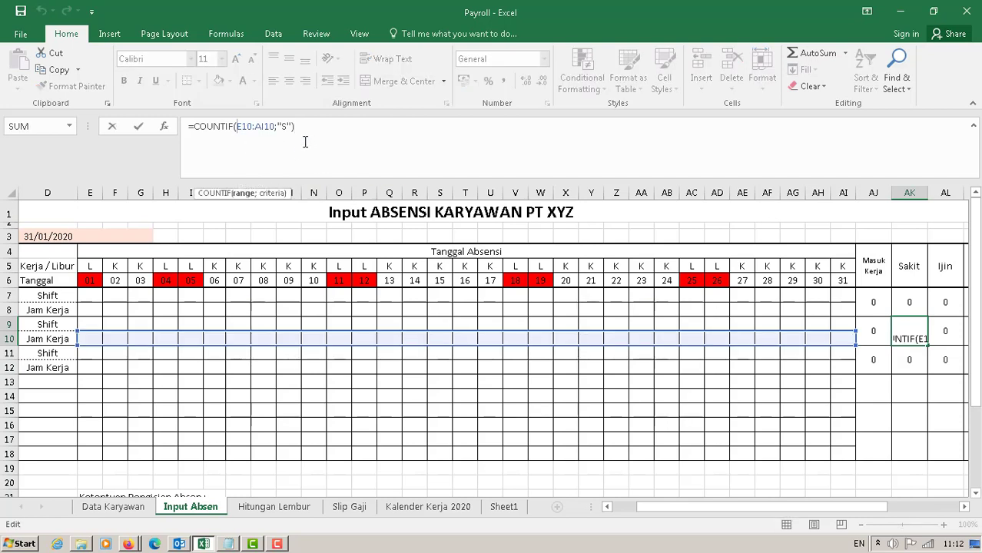
type("$")
key("Right")
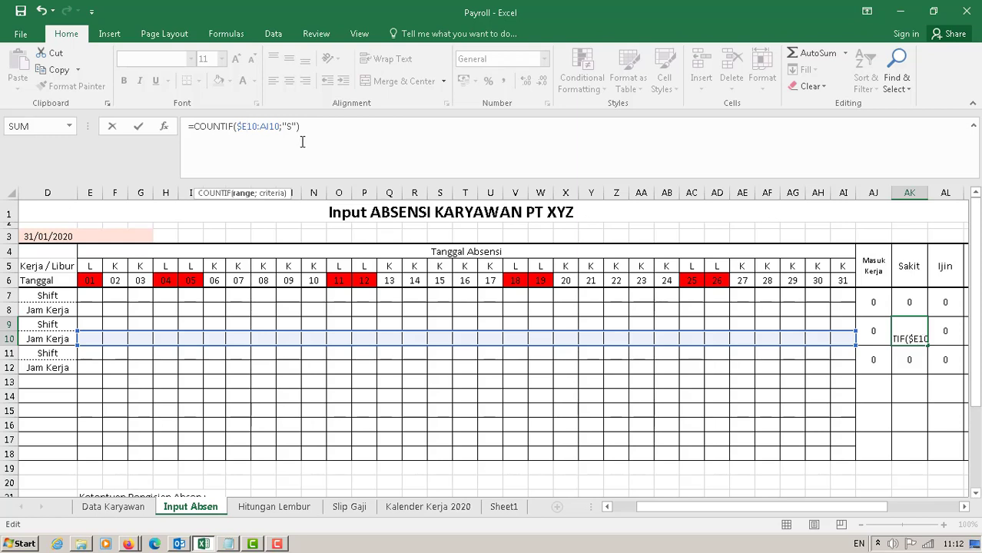
type("$")
left_click(265, 128)
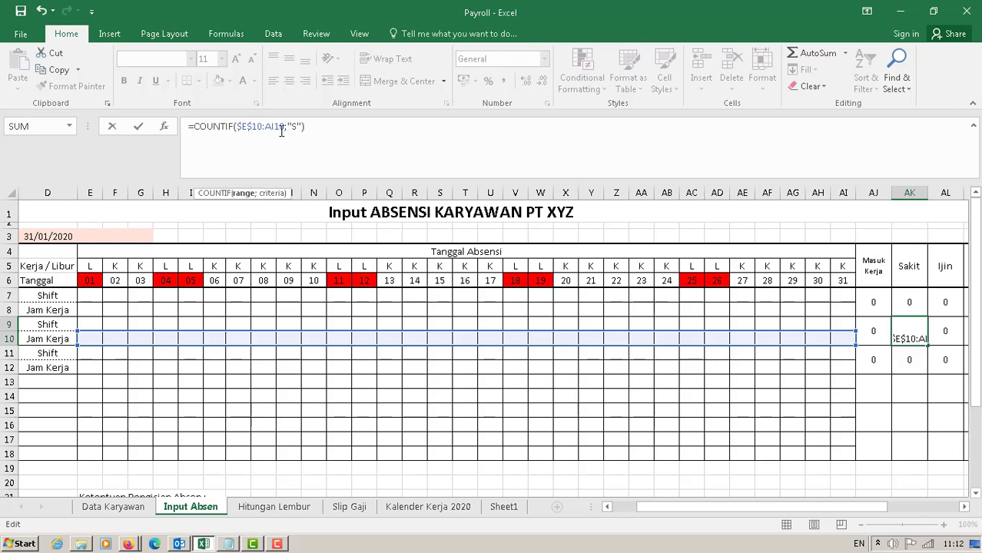
type("$")
key("Right")
key("Right")
type("$")
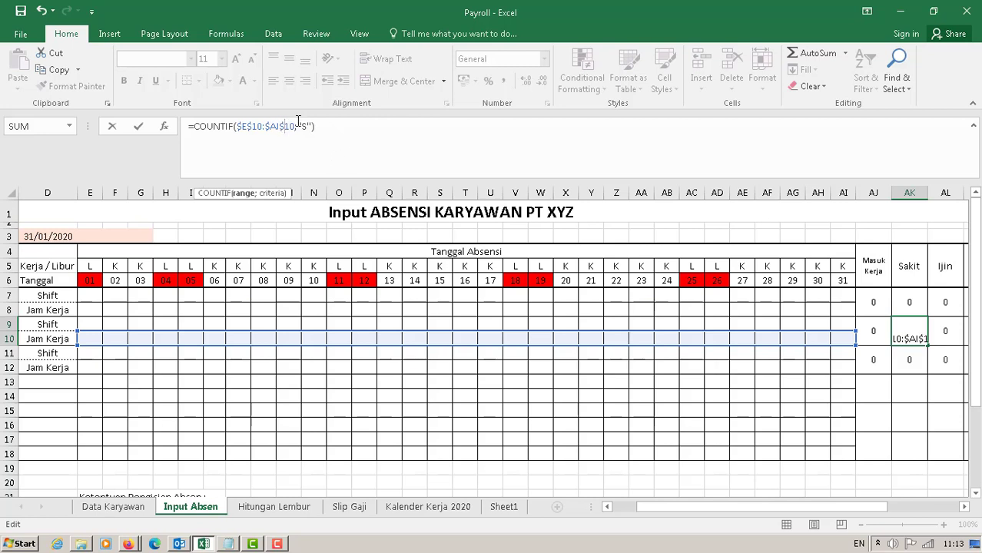
key("Return")
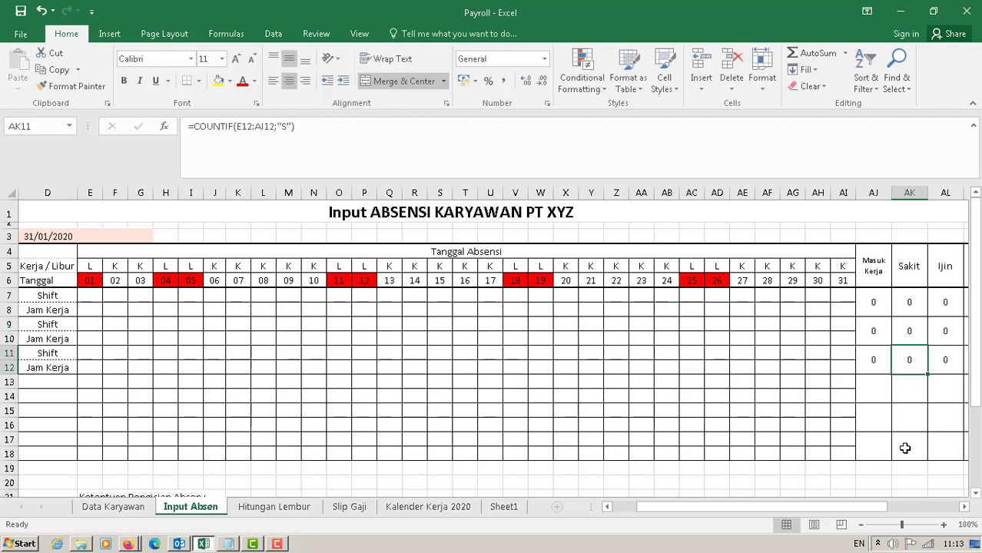
left_click(908, 325)
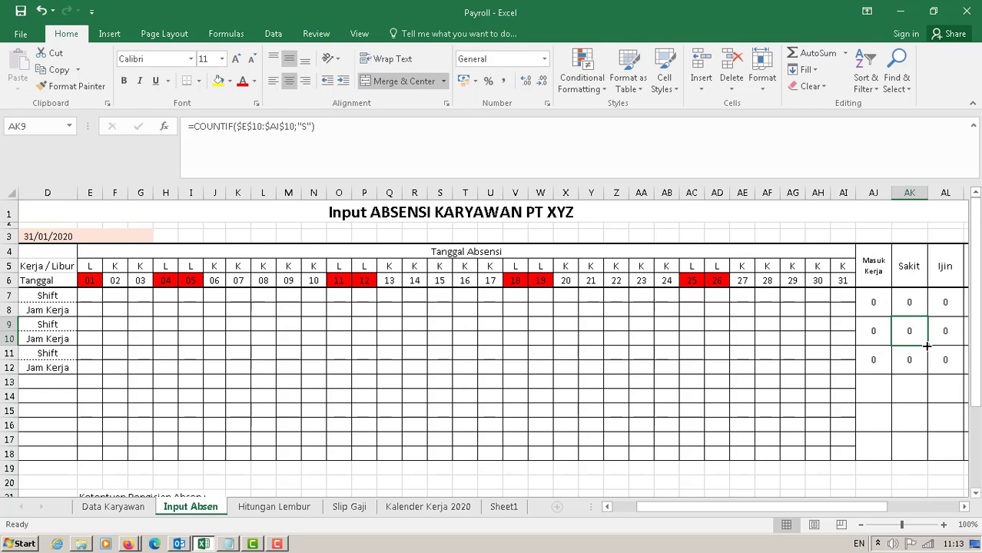
left_click_drag(927, 346, 890, 343)
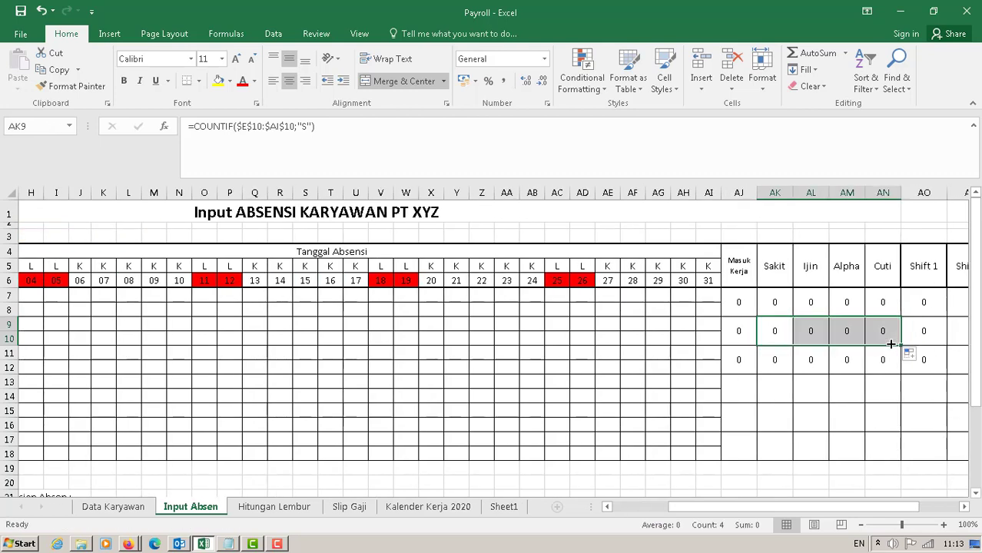
Change the criterion in AL9 to "I" so it counts employee B's Ijin days
left_click(810, 327)
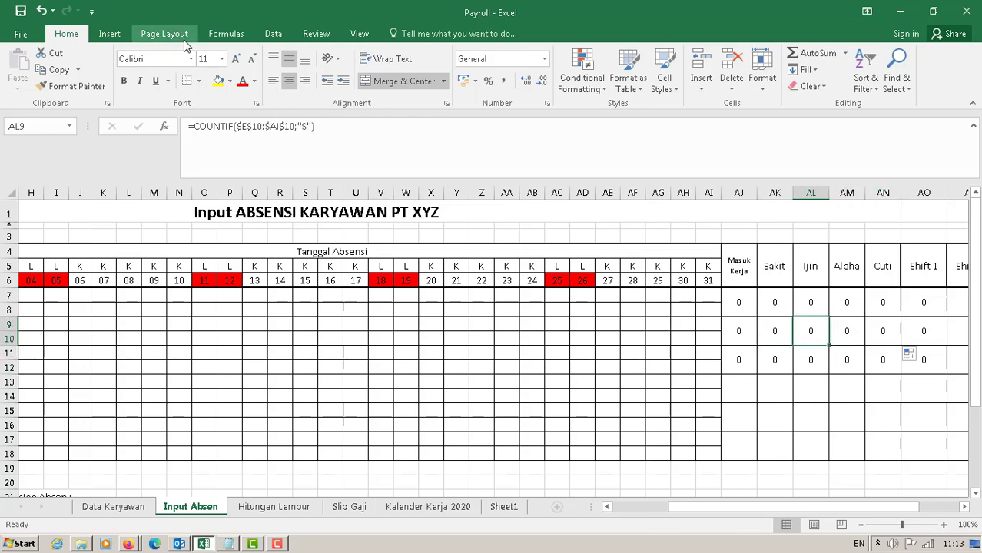
left_click(307, 127)
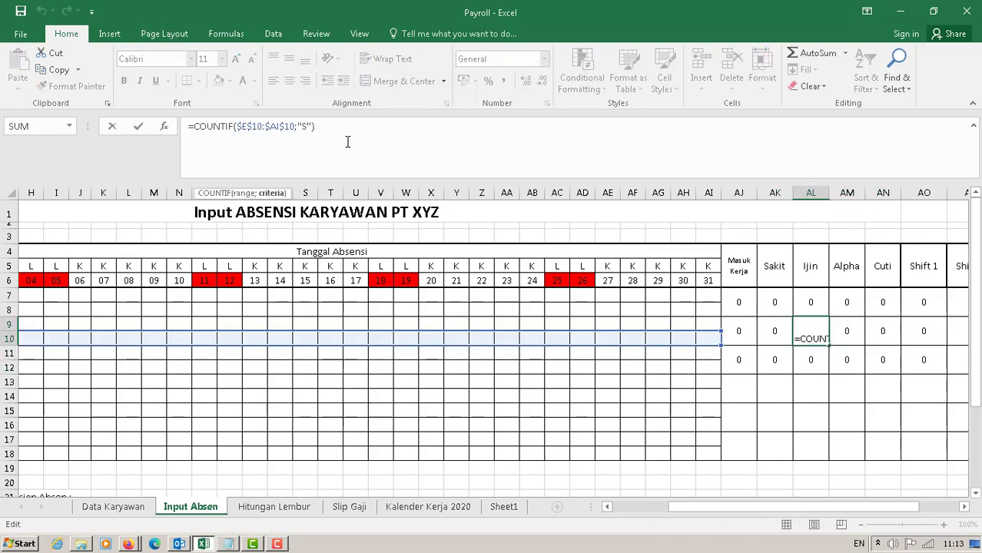
key("BackSpace")
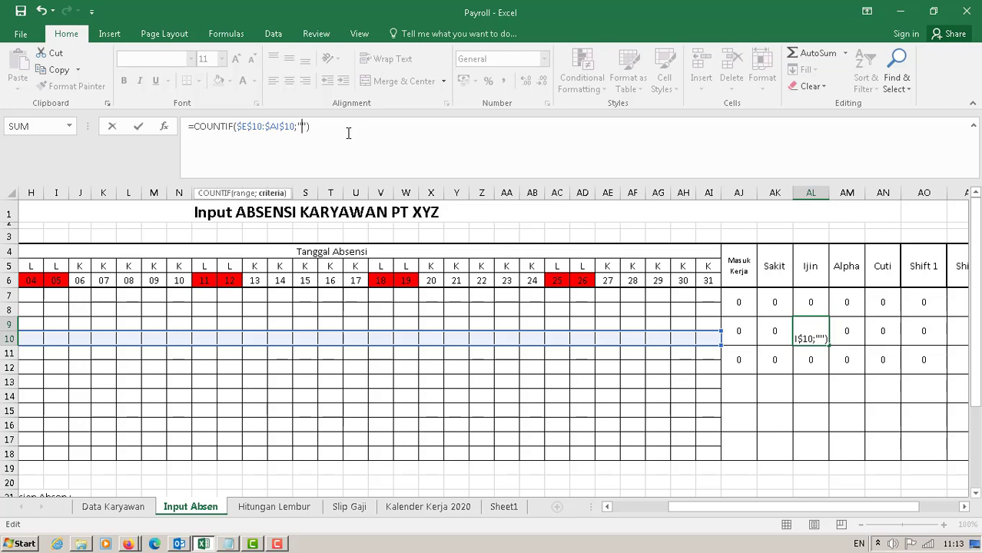
type("I")
key("Return")
Change the criterion in AM9 to "A" so it counts employee B's Alpha days
left_click(845, 334)
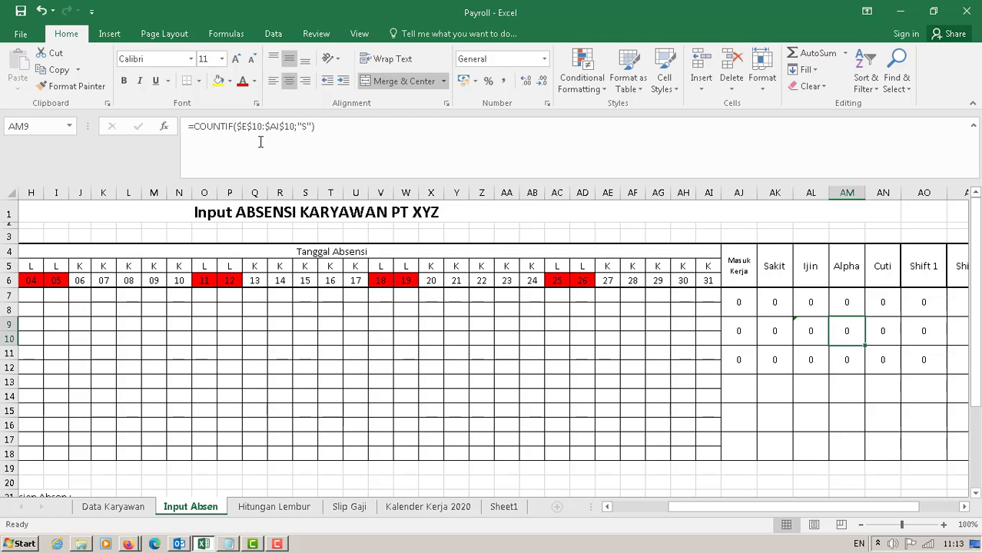
left_click(305, 126)
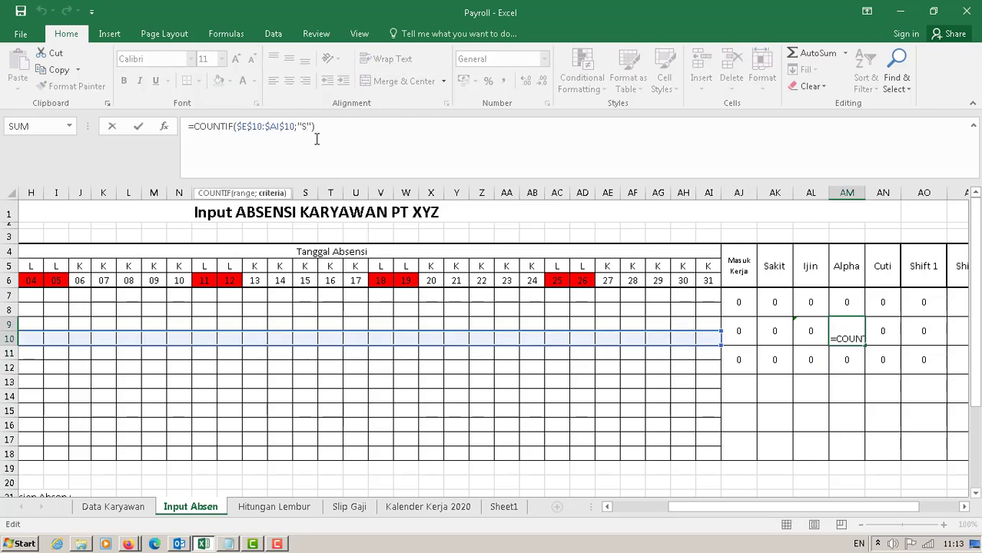
key("BackSpace")
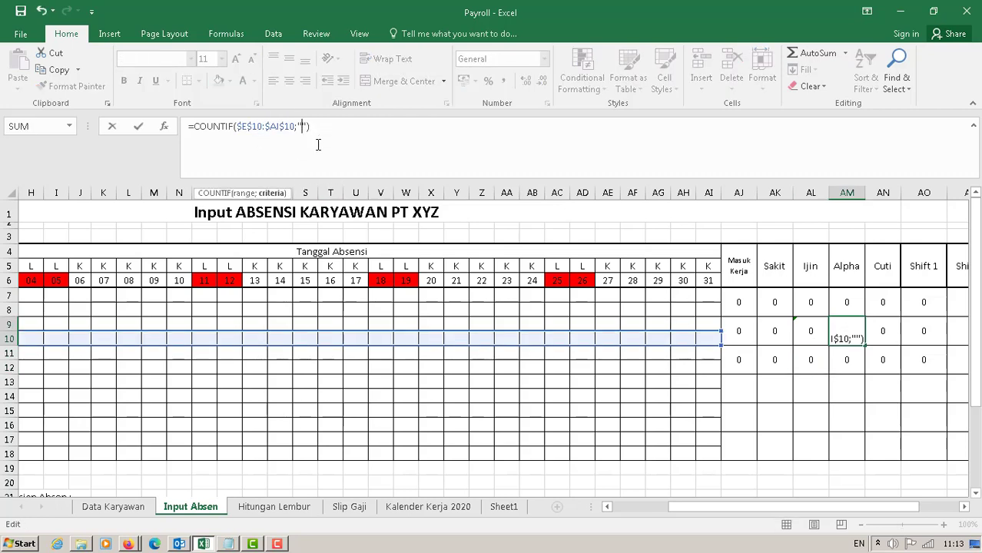
type("A")
key("Return")
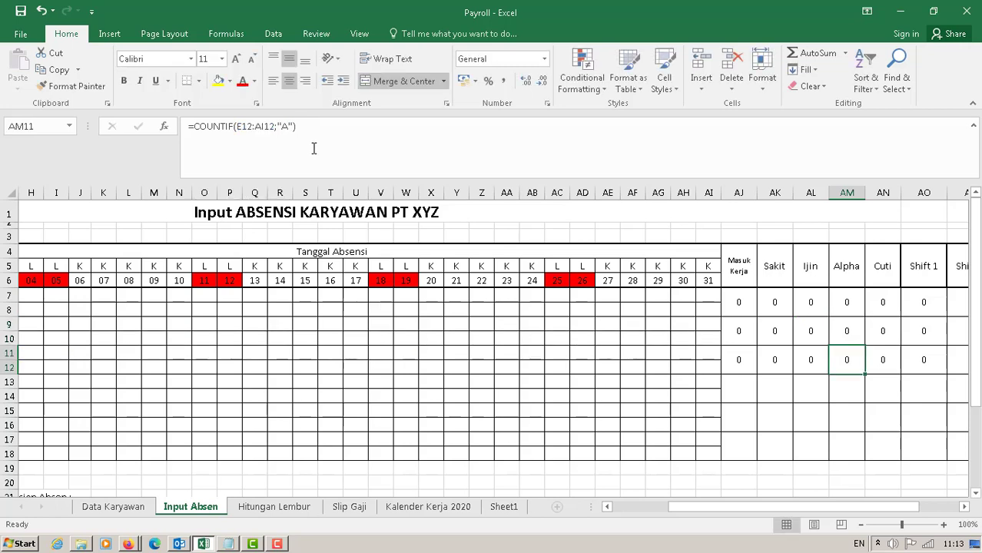
Change the criterion in AN9 to "C" so it counts employee B's Cuti days
left_click(892, 336)
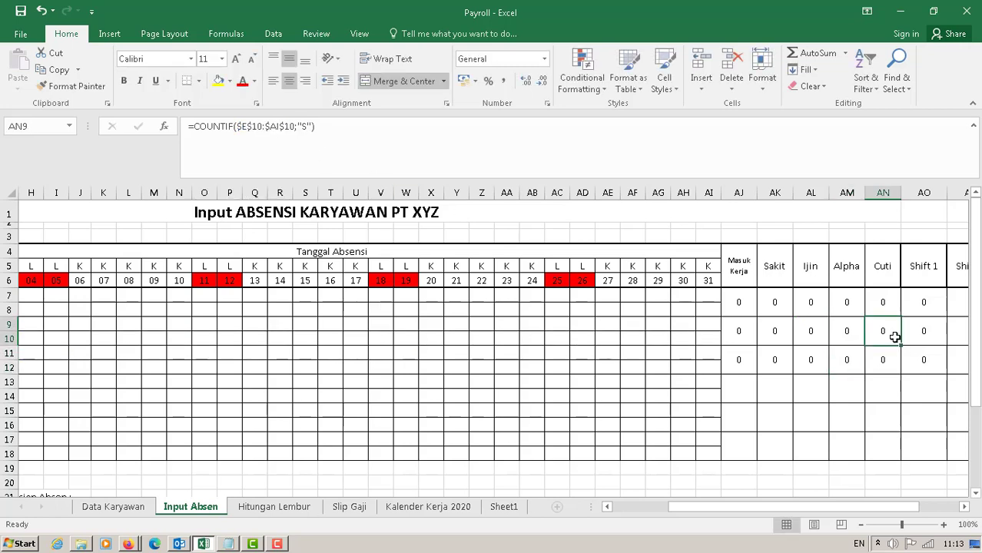
left_click(308, 126)
key("BackSpace")
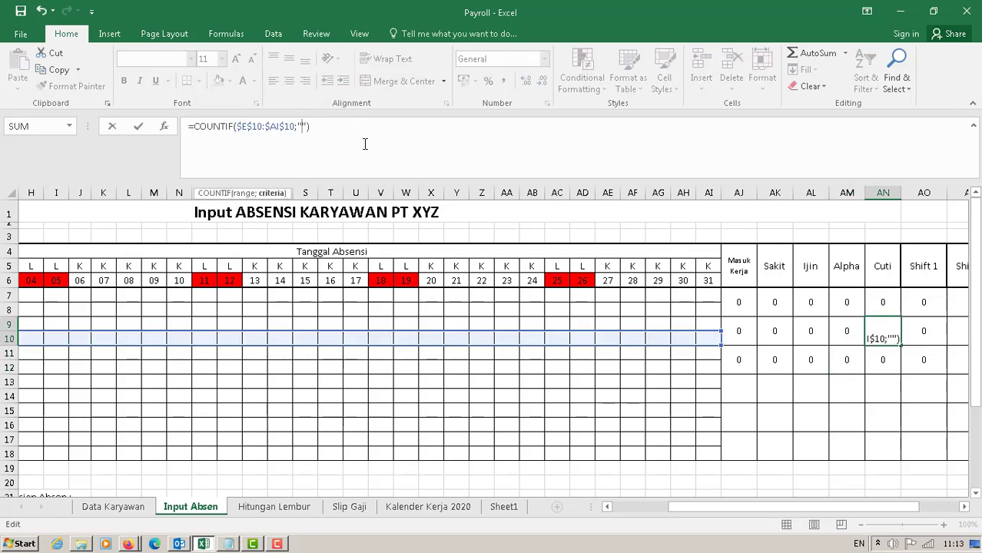
type("C")
key("Return")
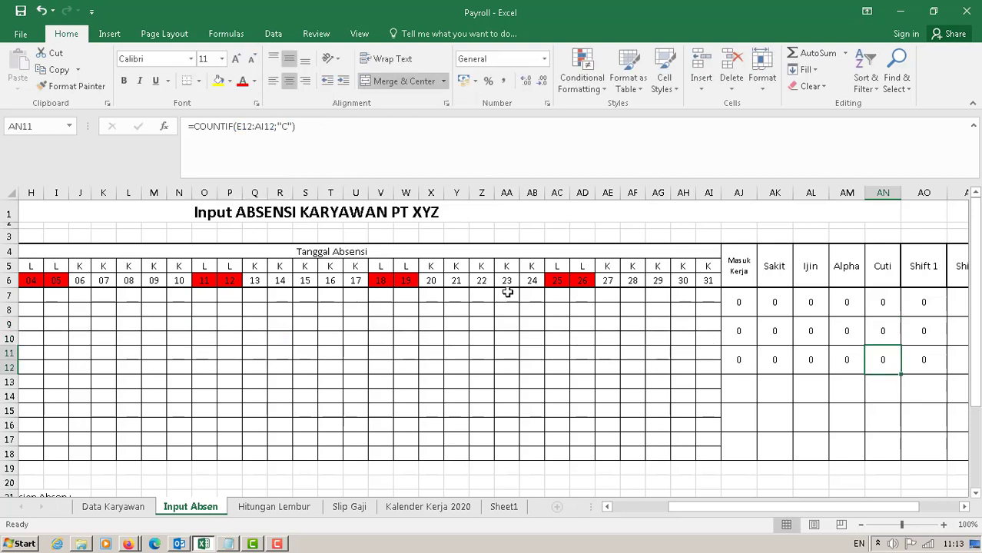
Re-enter =COUNTIF(E12:AI12;"S") in AK11 to count employee C's Sakit days from the Jam Kerja row
left_click(737, 366)
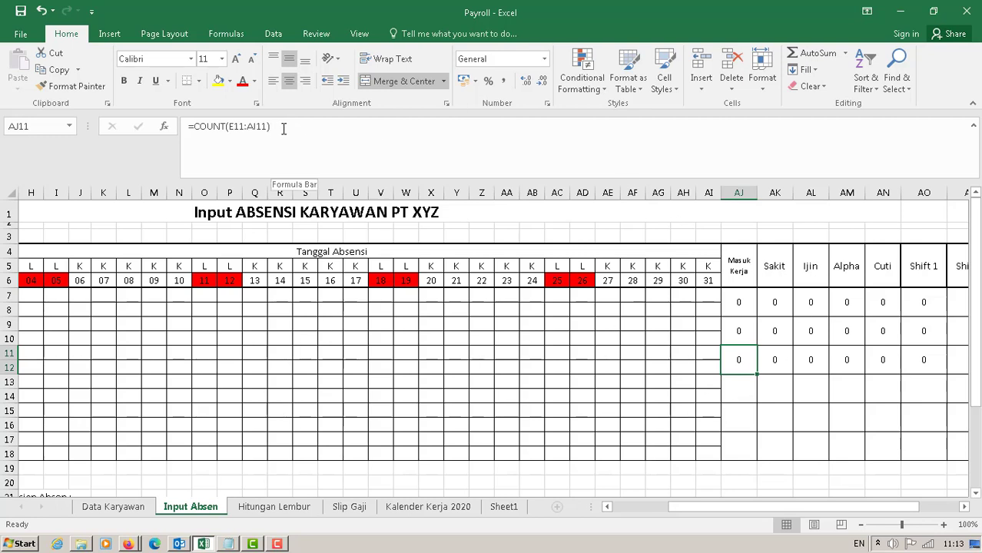
left_click(770, 364)
left_click_drag(306, 142, 197, 131)
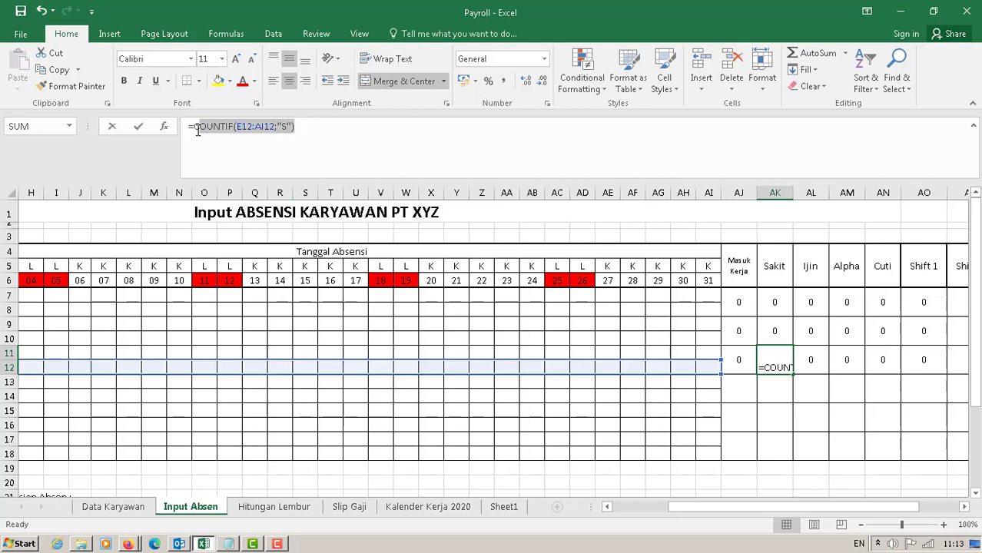
type("Count")
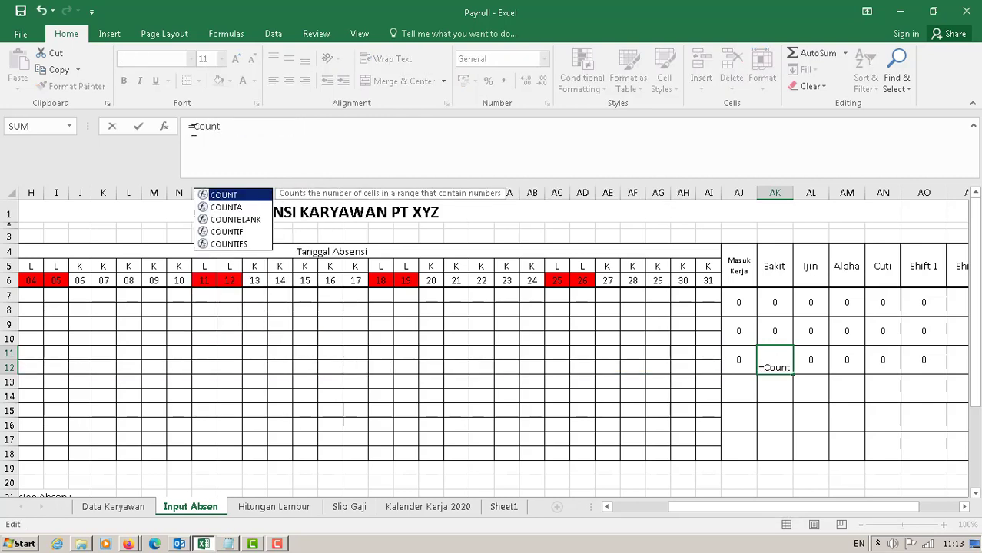
double_click(223, 231)
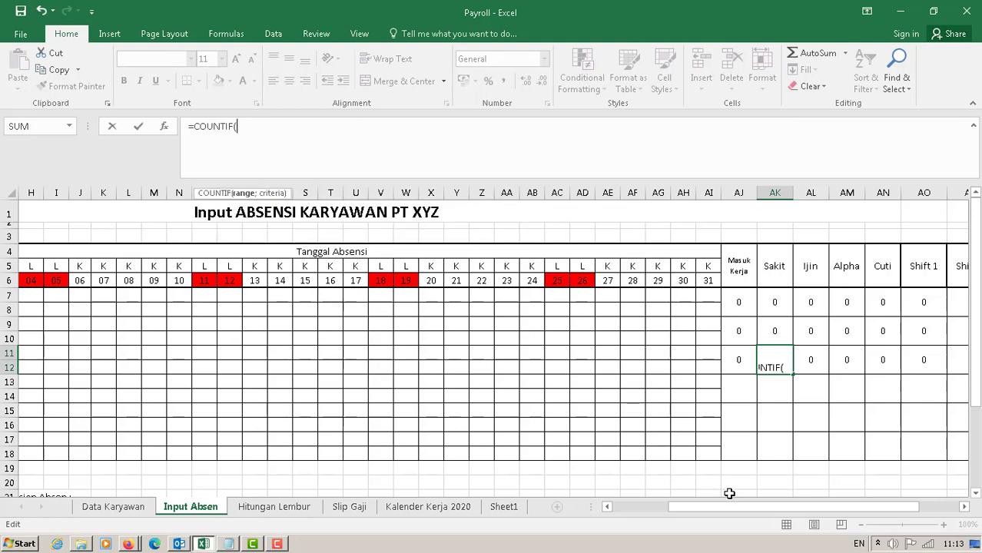
left_click_drag(728, 506, 626, 510)
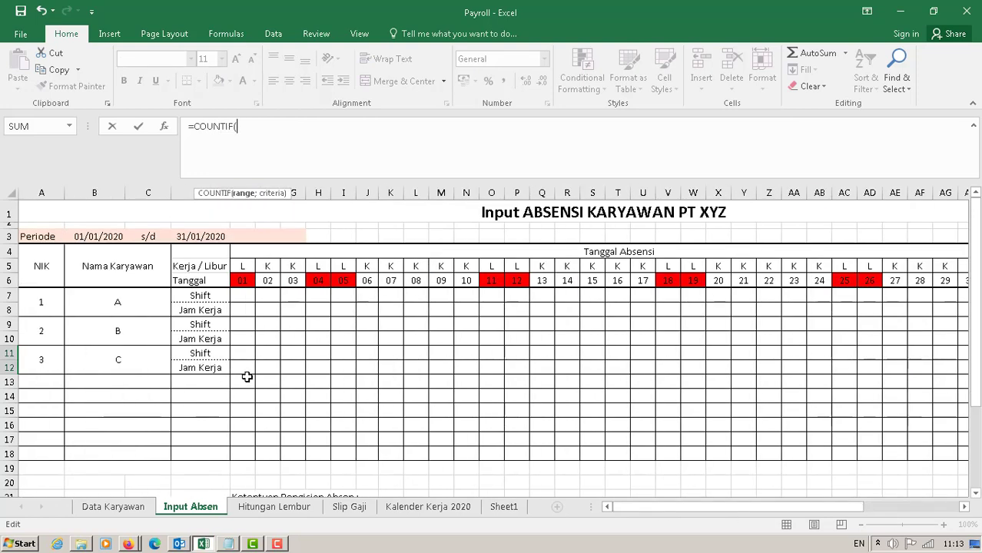
left_click_drag(238, 367, 842, 374)
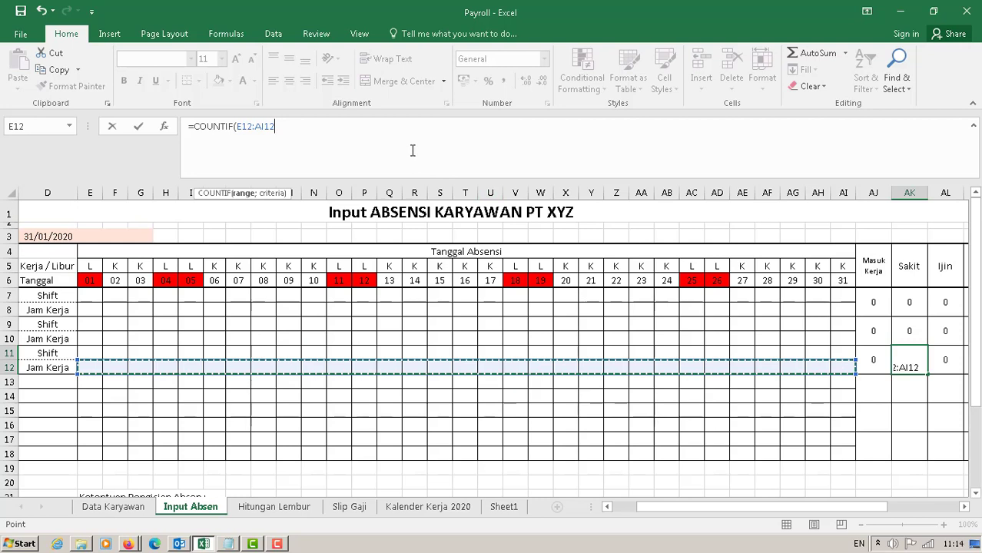
type(";")
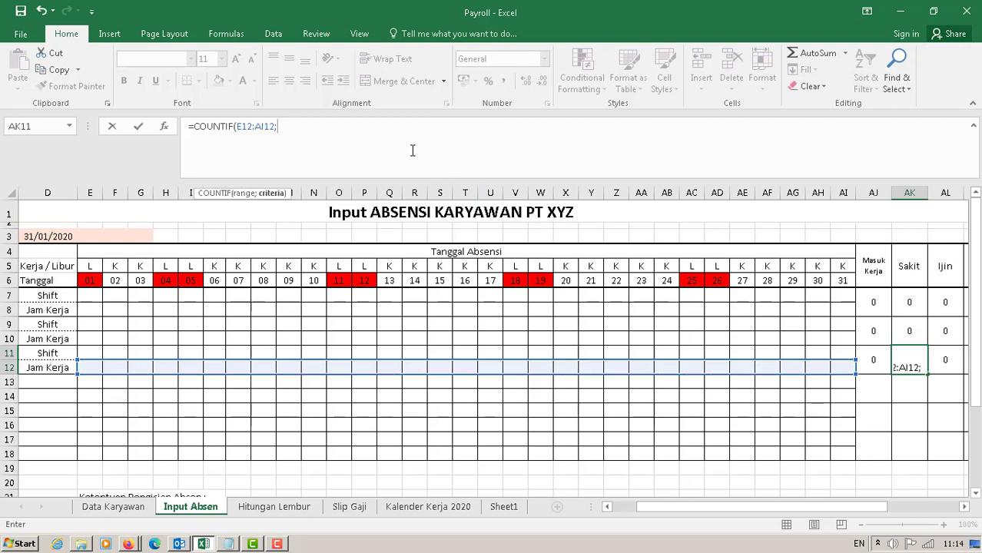
type("\"S\")")
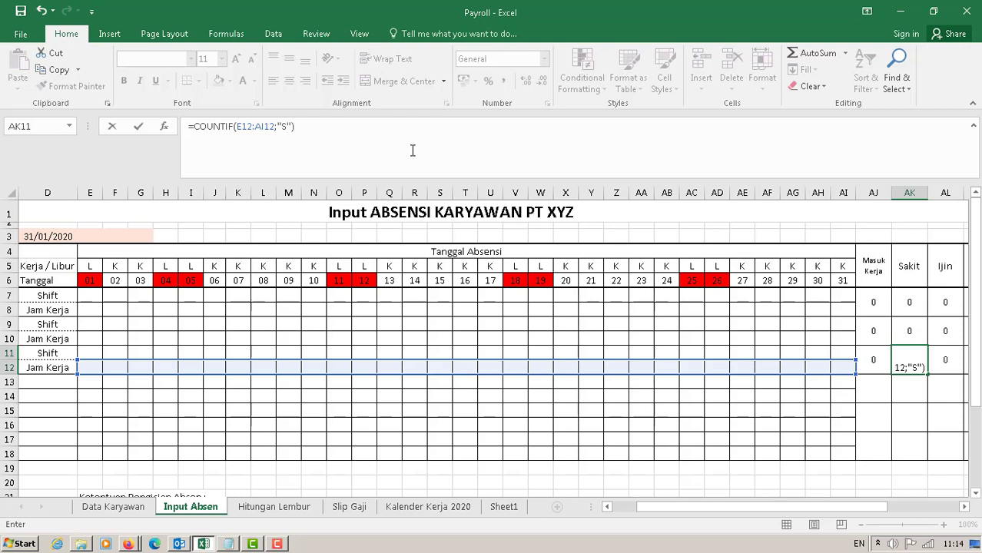
key("Return")
key("Up")
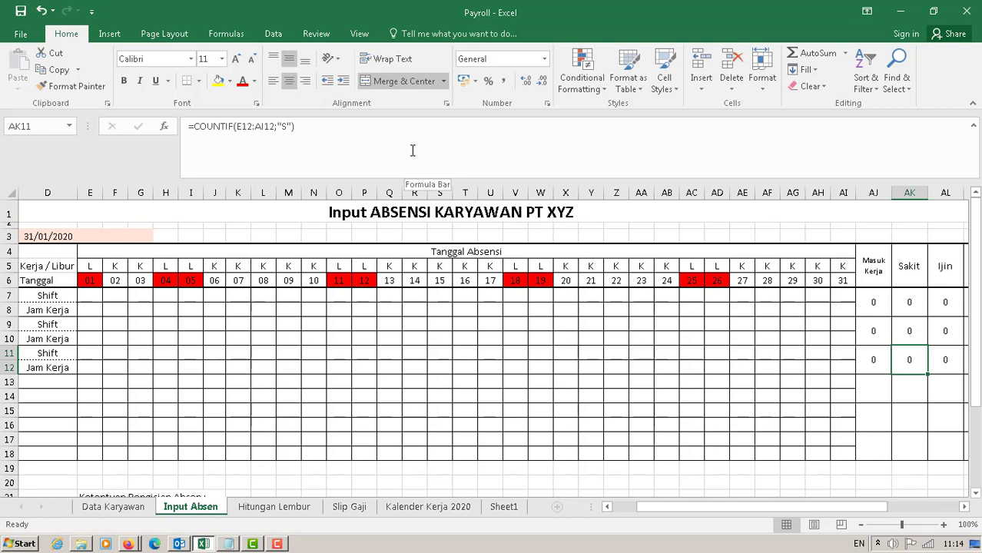
Make the range in AK11 absolute as =COUNTIF($E$12:$AI$12;"S") and fill the formula across to AN11 for employee C
left_click(236, 126)
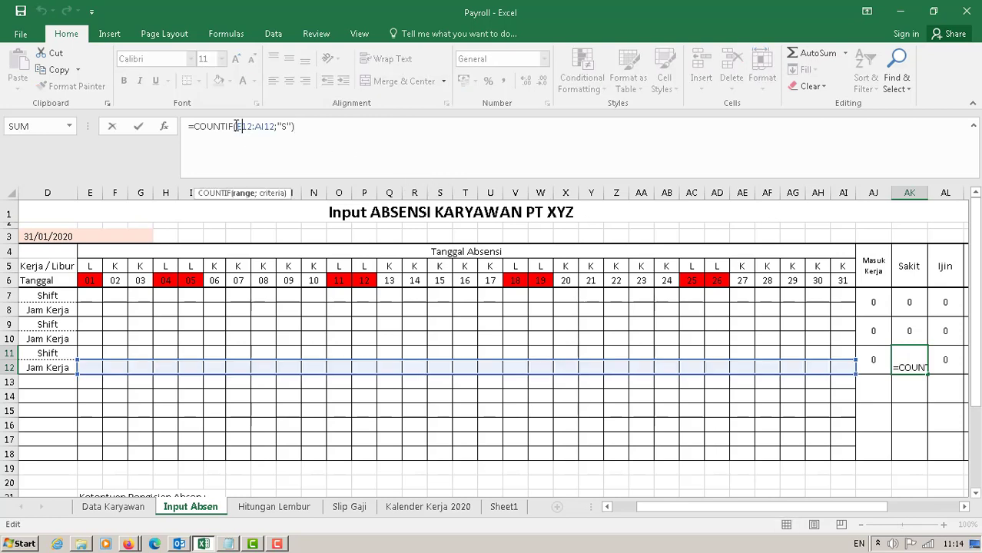
type("$")
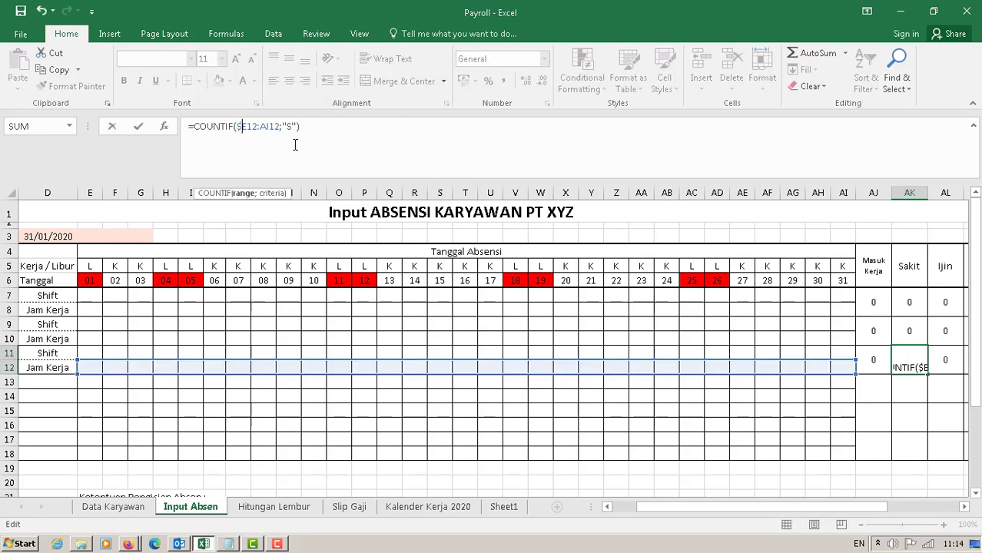
key("Right")
type("$")
left_click(268, 127)
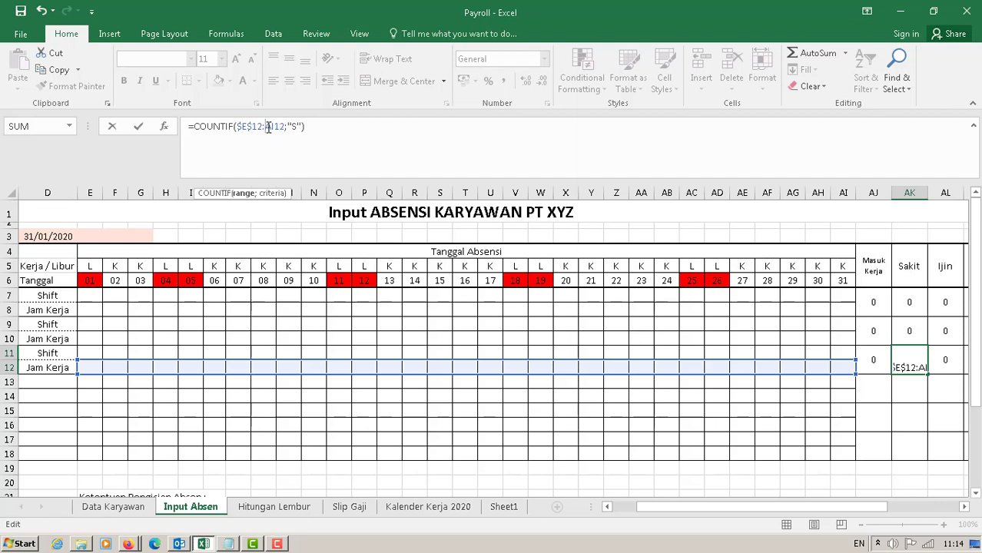
type("$")
left_click(280, 127)
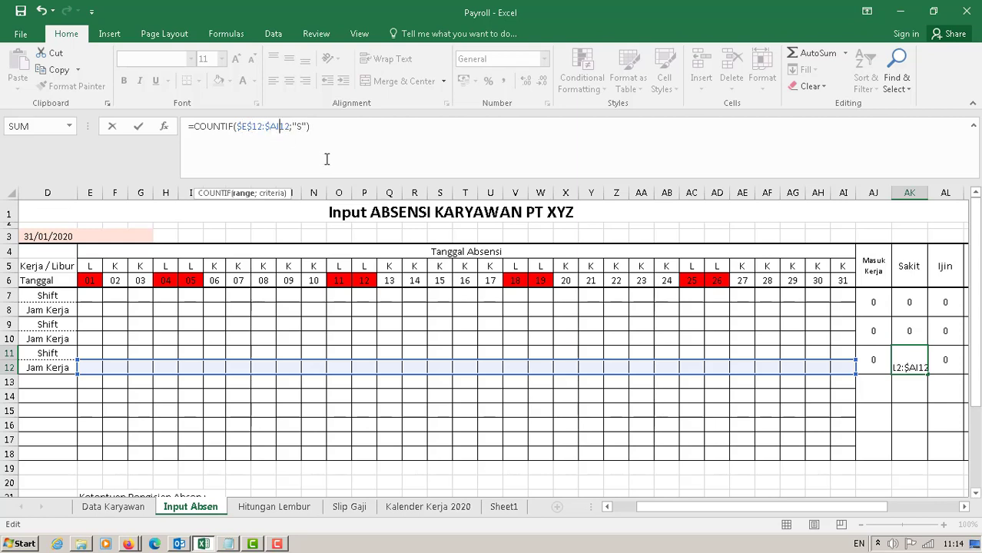
type("$")
key("Return")
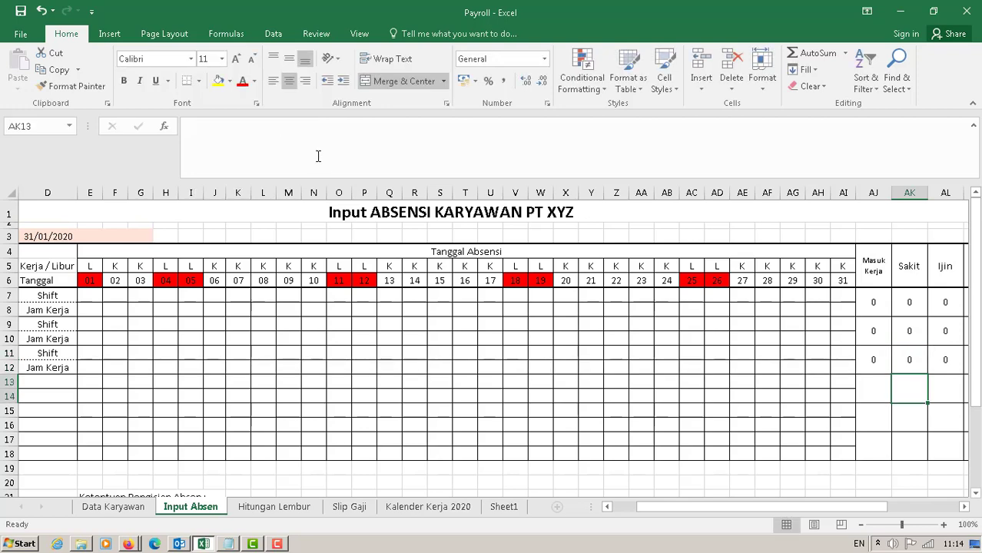
left_click(921, 364)
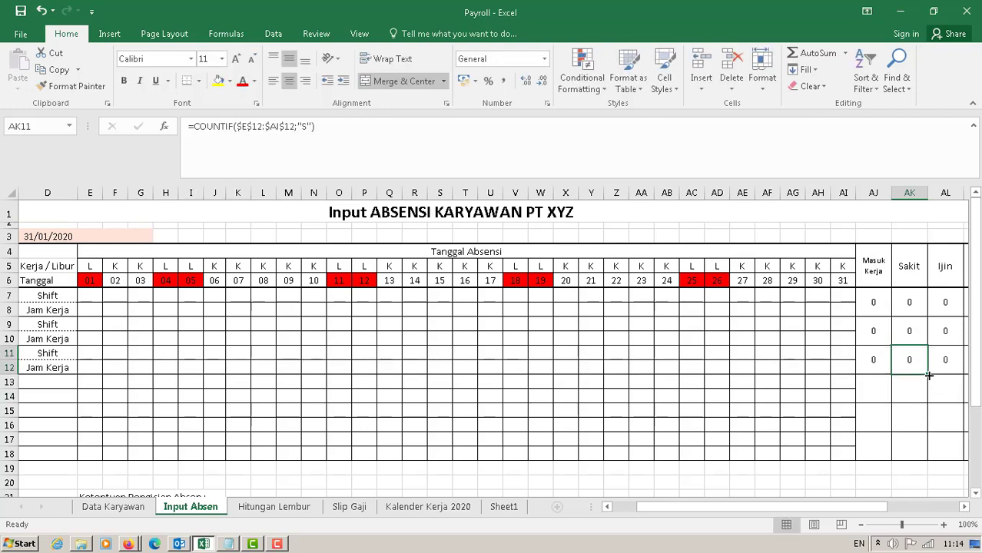
left_click_drag(929, 375, 817, 360)
Change the criterion in AL11 to "I" so it counts employee C's Ijin days
left_click(738, 358)
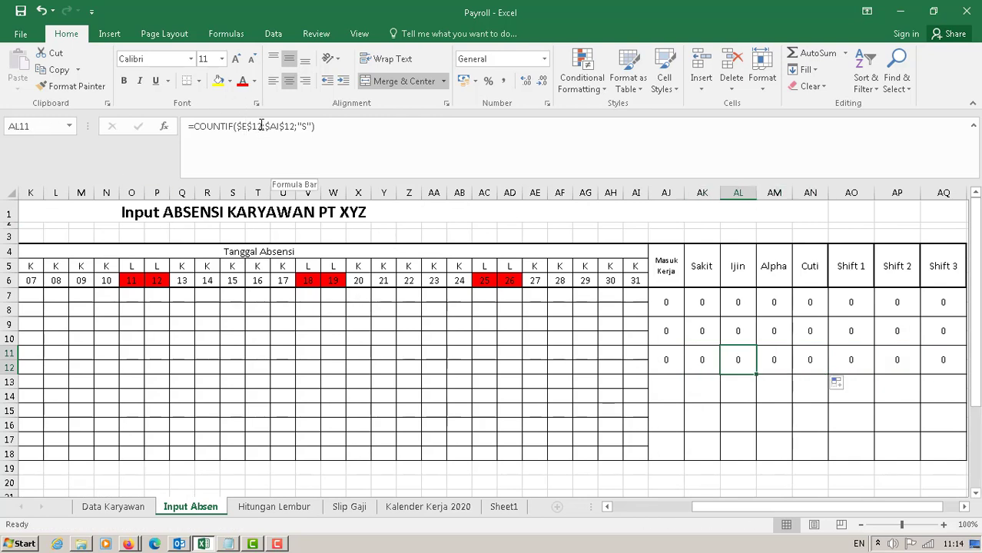
left_click(307, 126)
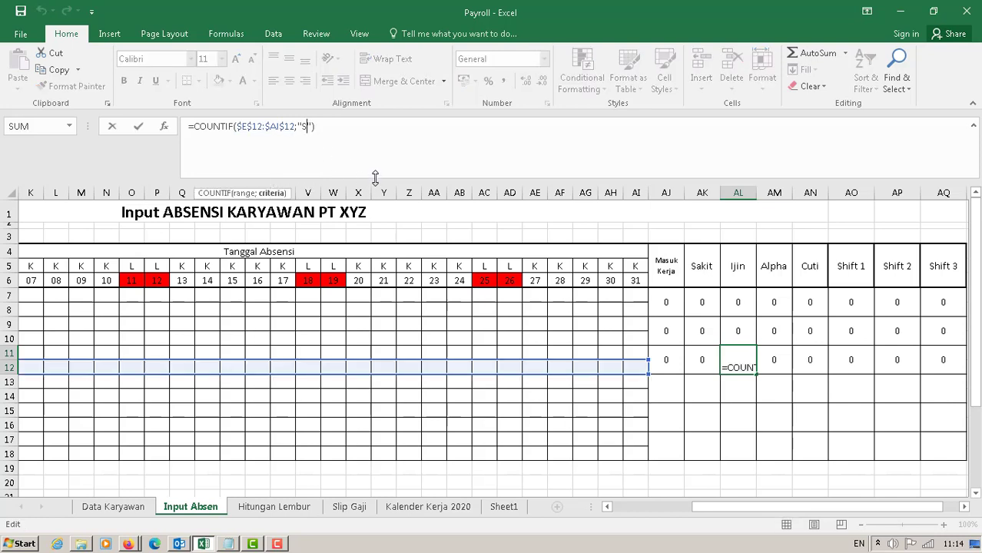
key("BackSpace")
type("I")
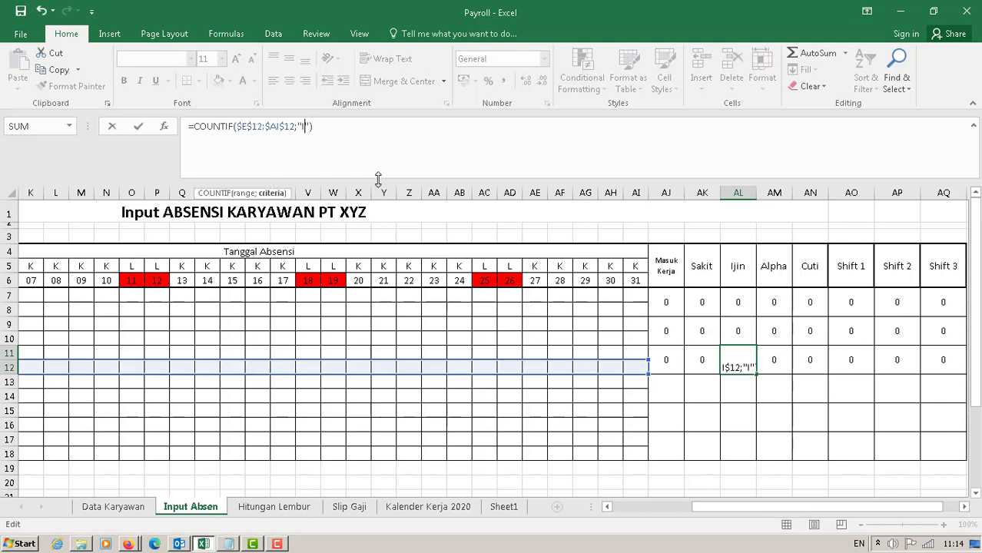
key("Tab")
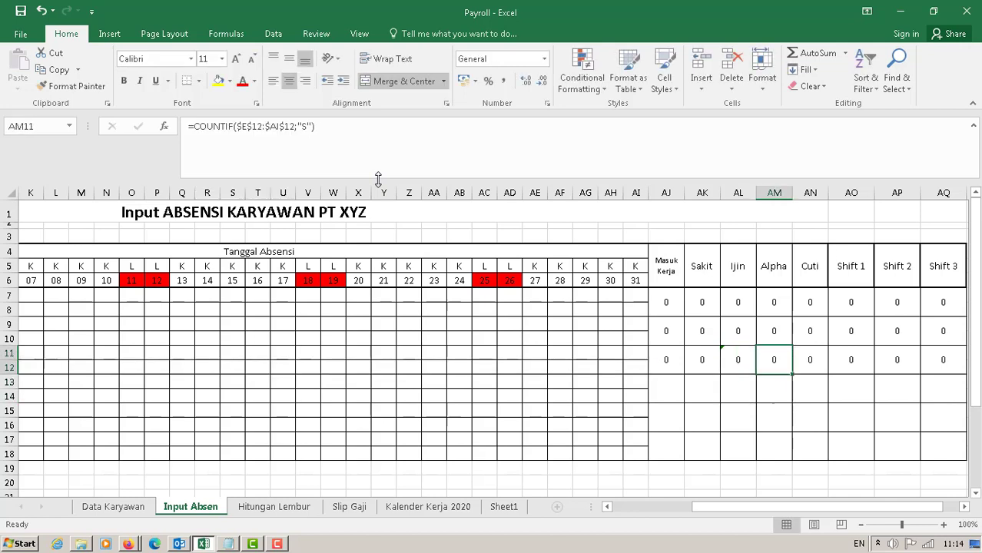
Change the criterion in AM11 to the Alpha code so it counts employee C's Alpha days
left_click(301, 127)
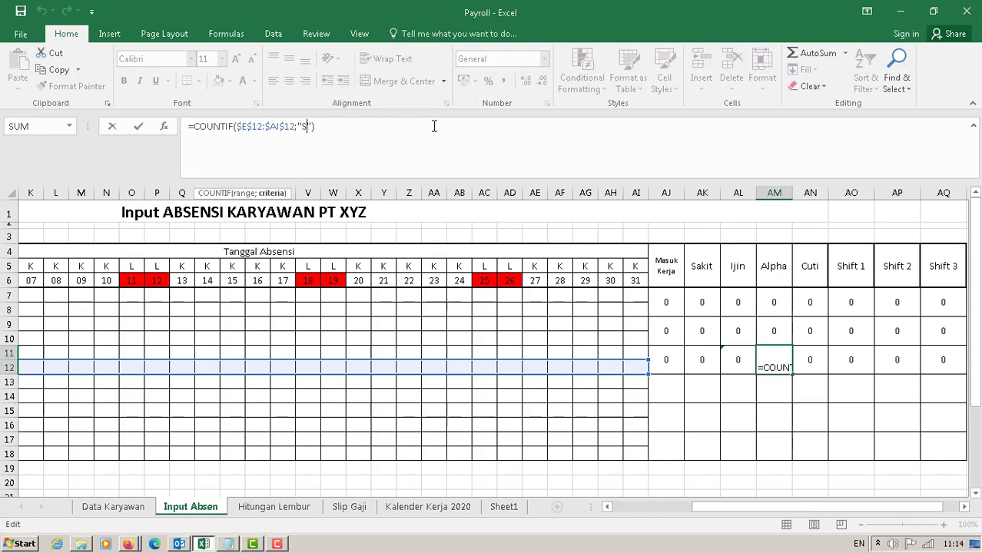
key("Return")
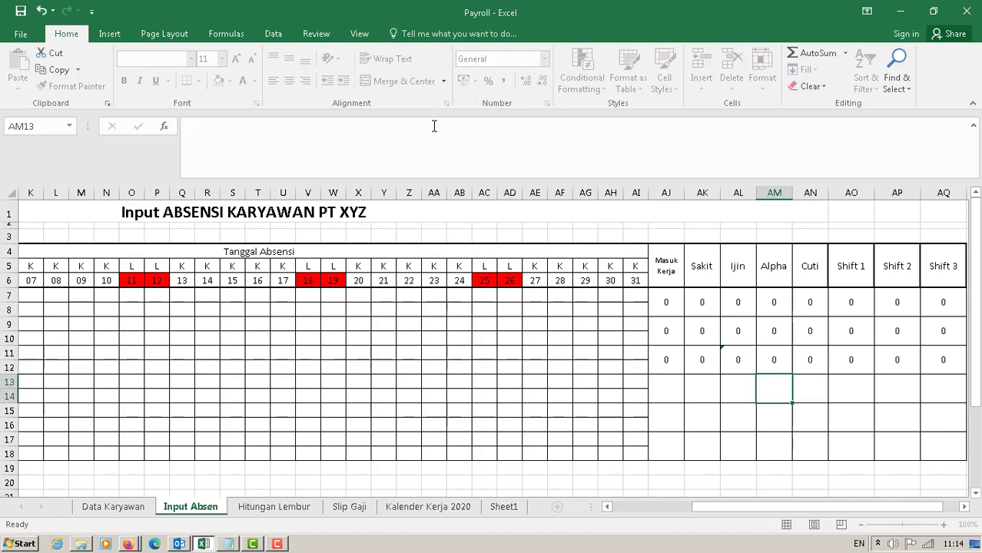
key("Up")
key("Up")
key("Right")
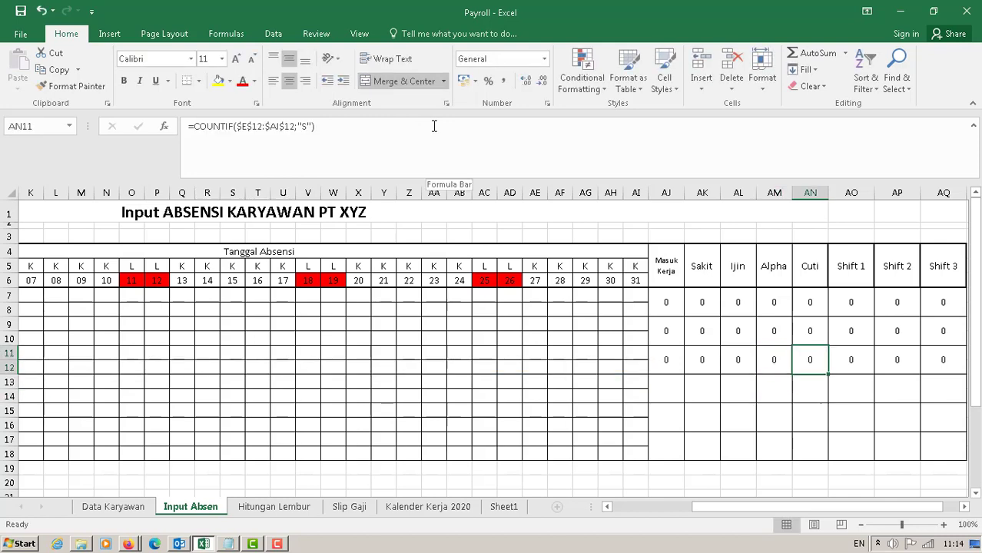
Change the criterion in AN11 to "C" so it counts employee C's Cuti days
left_click(306, 126)
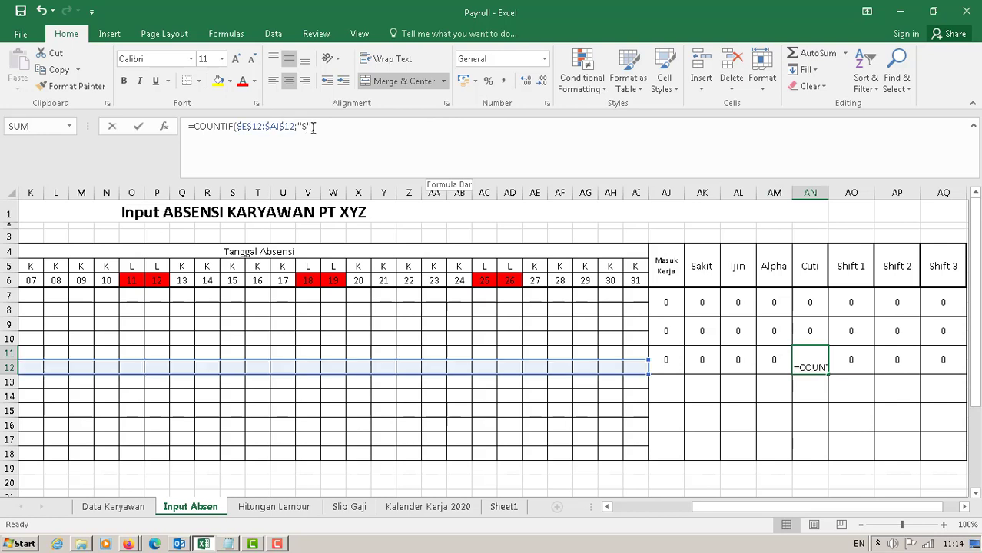
key("BackSpace")
type("C")
key("Return")
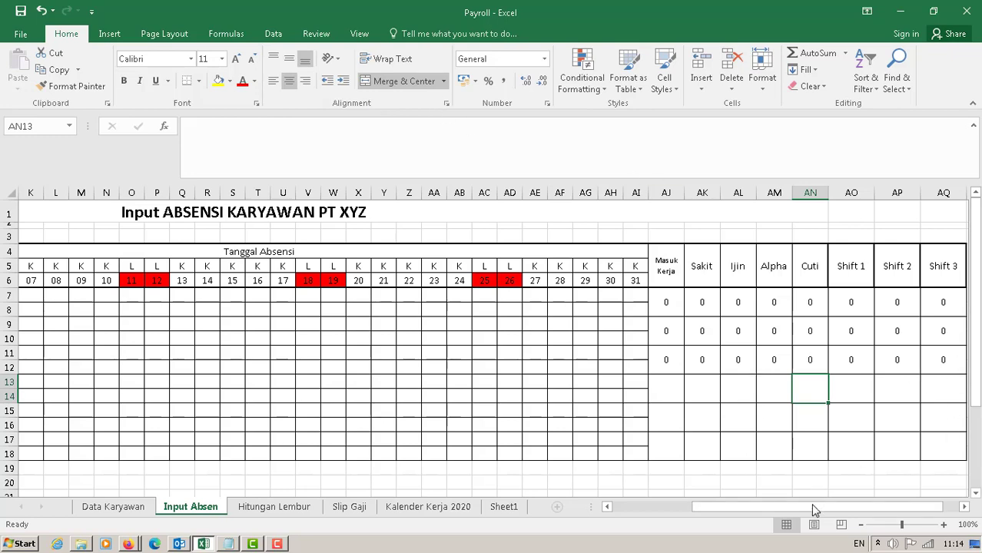
Re-enter employee A's Shift 1 formula in AO7 as =COUNTIF(E7:AI7;1)
left_click_drag(813, 509, 836, 509)
left_click(802, 303)
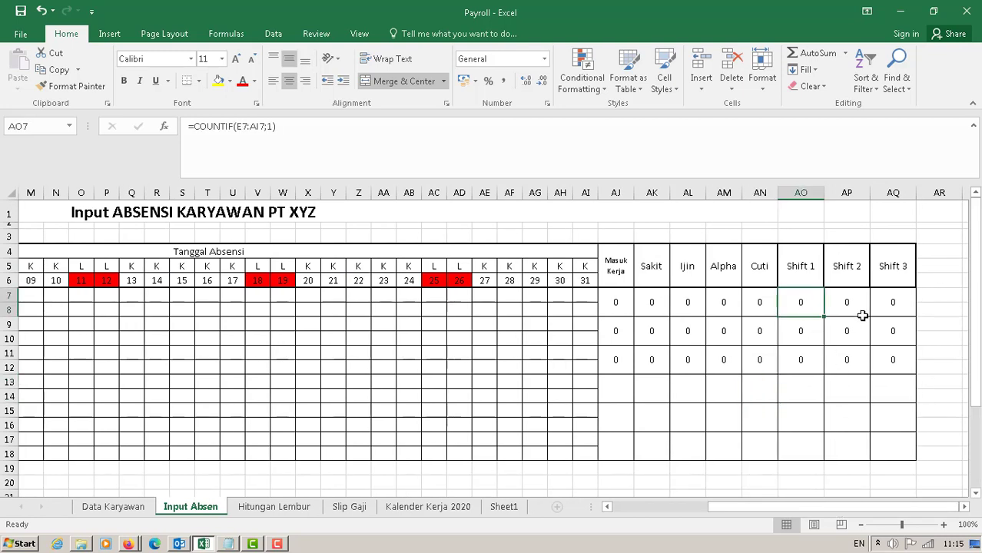
left_click(861, 315)
left_click(920, 310)
left_click(886, 306)
left_click(803, 312)
left_click_drag(278, 125, 200, 126)
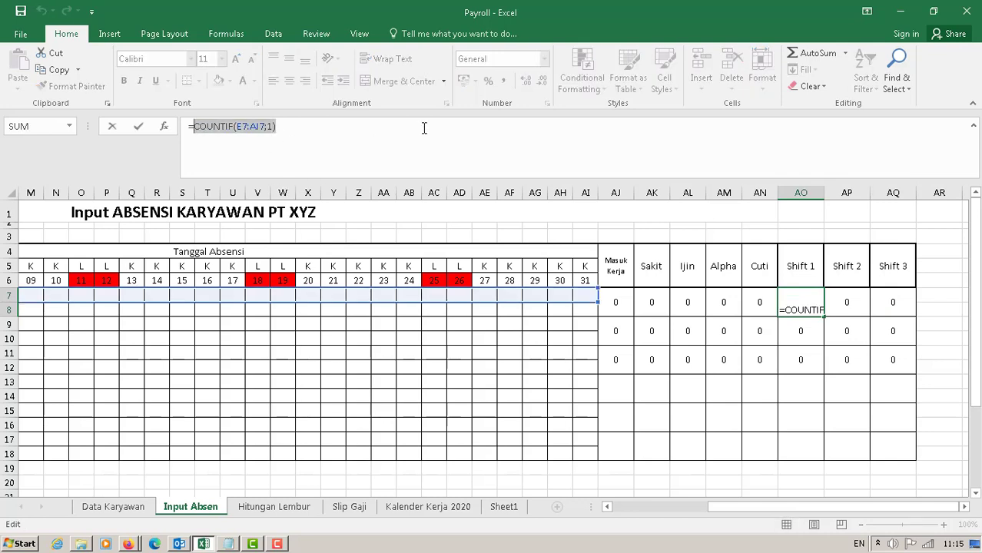
type("count")
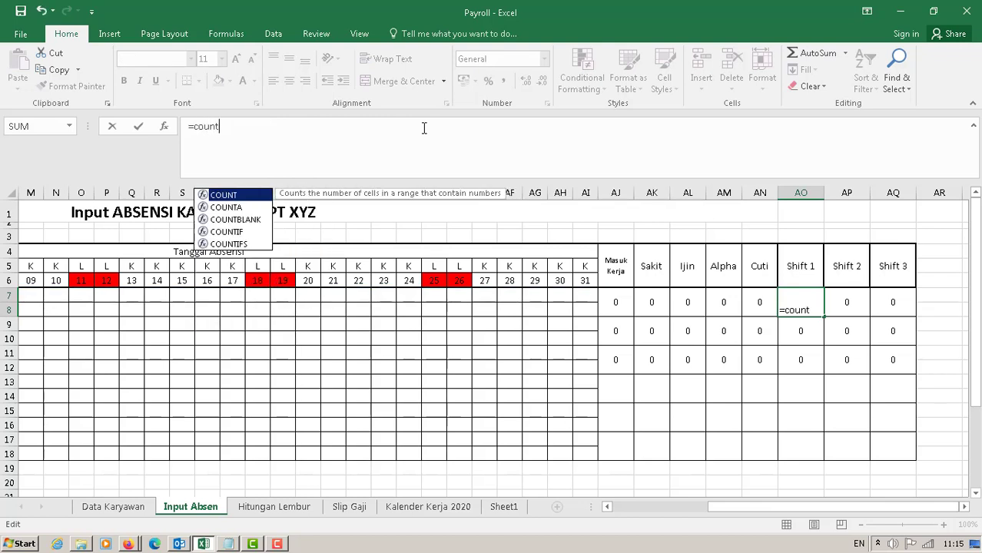
key("Down")
key("Down")
key("Down")
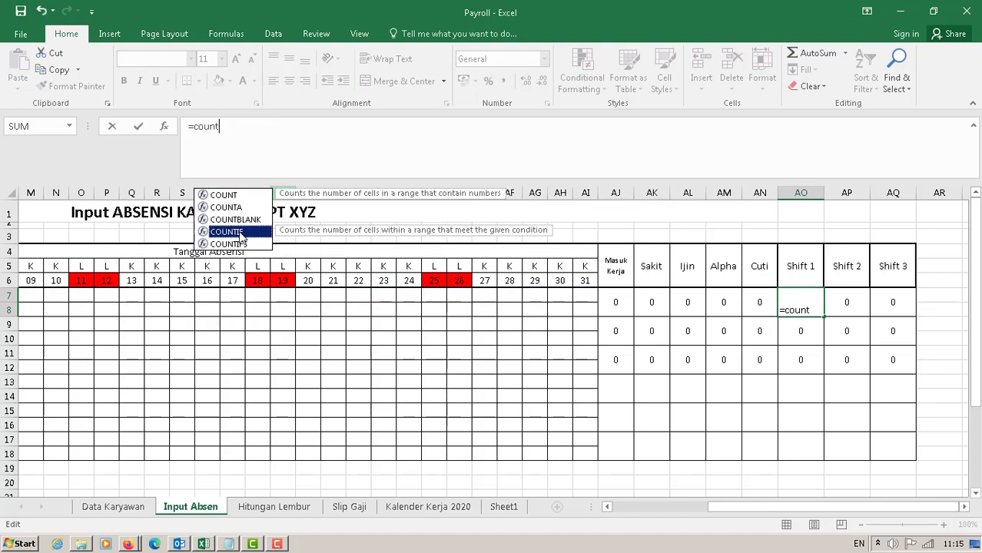
key("Tab")
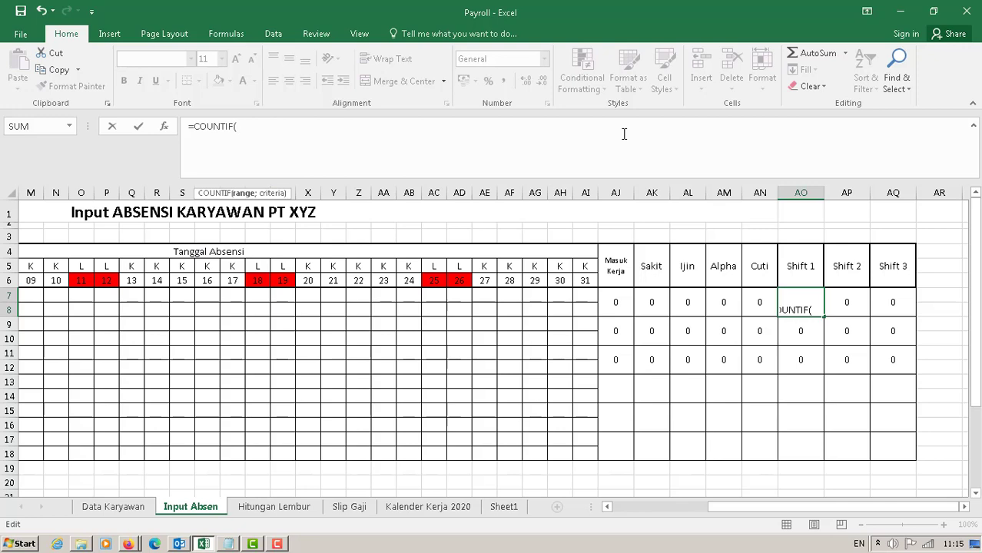
left_click_drag(806, 511, 707, 509)
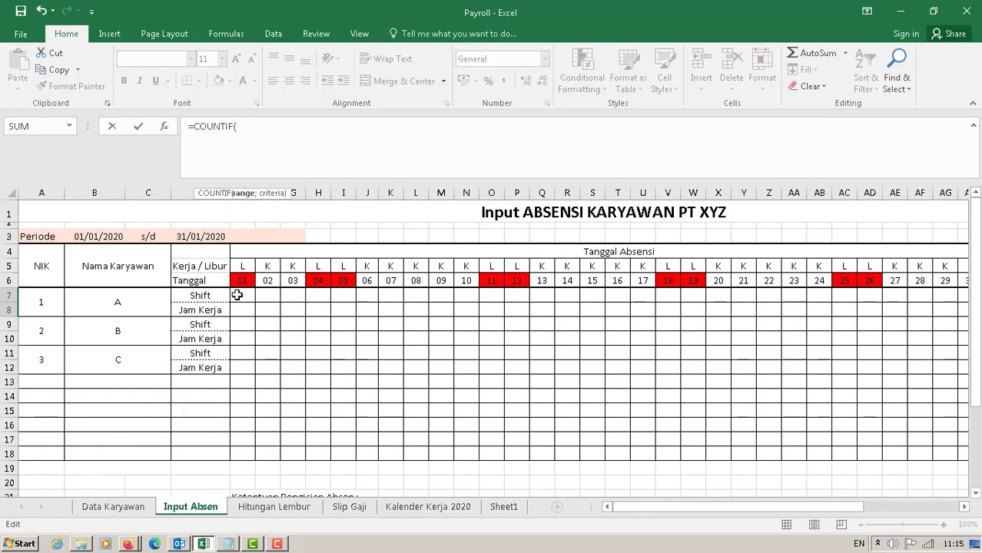
left_click_drag(237, 295, 838, 299)
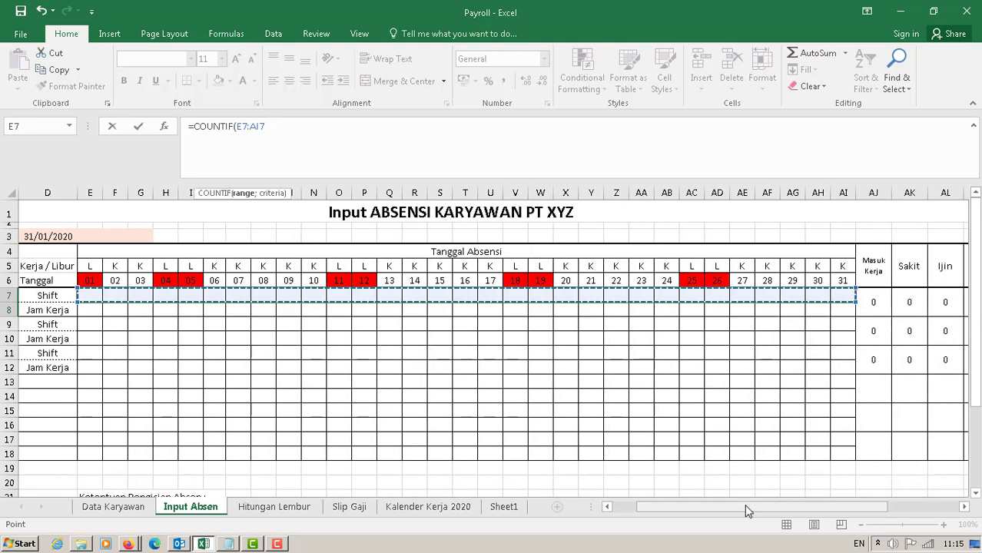
left_click_drag(746, 511, 892, 417)
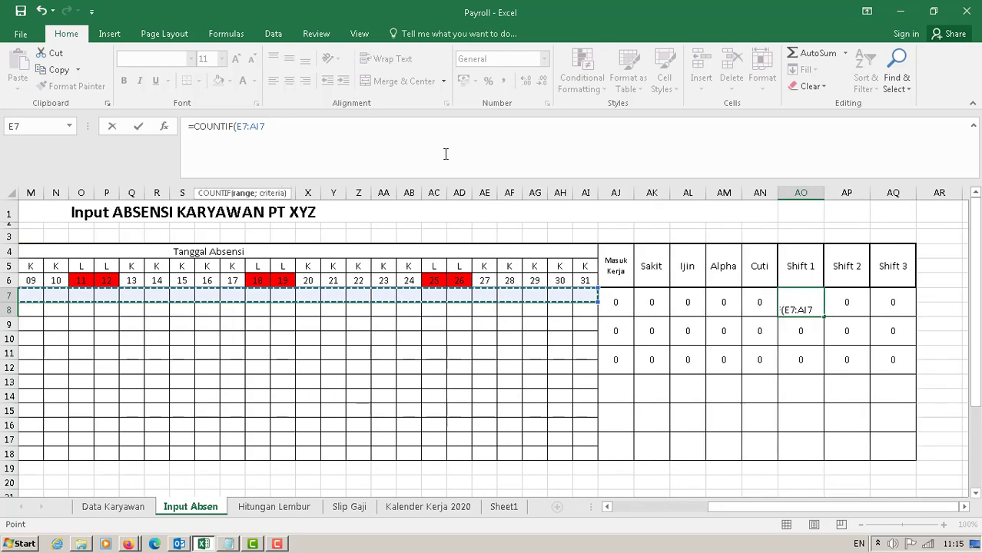
type(";1")
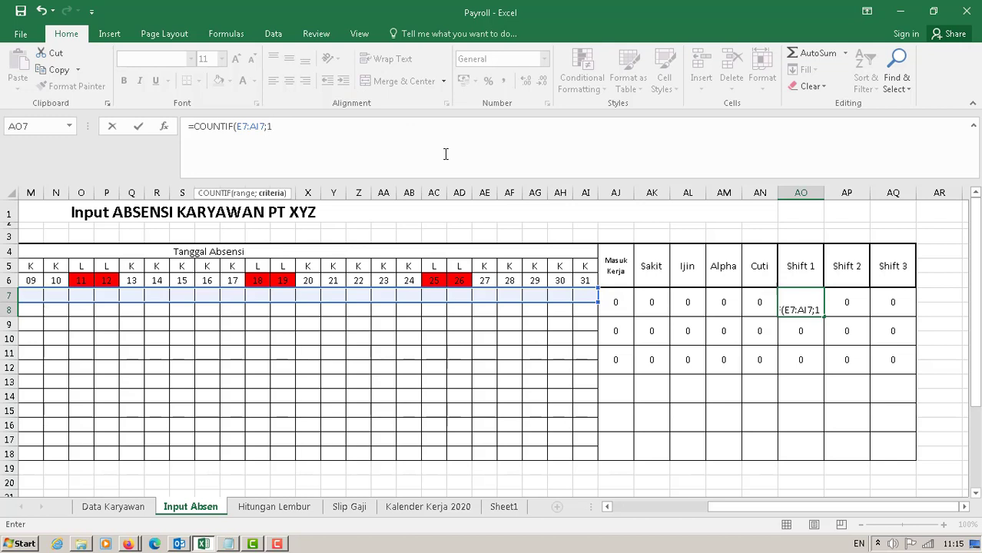
key("Return")
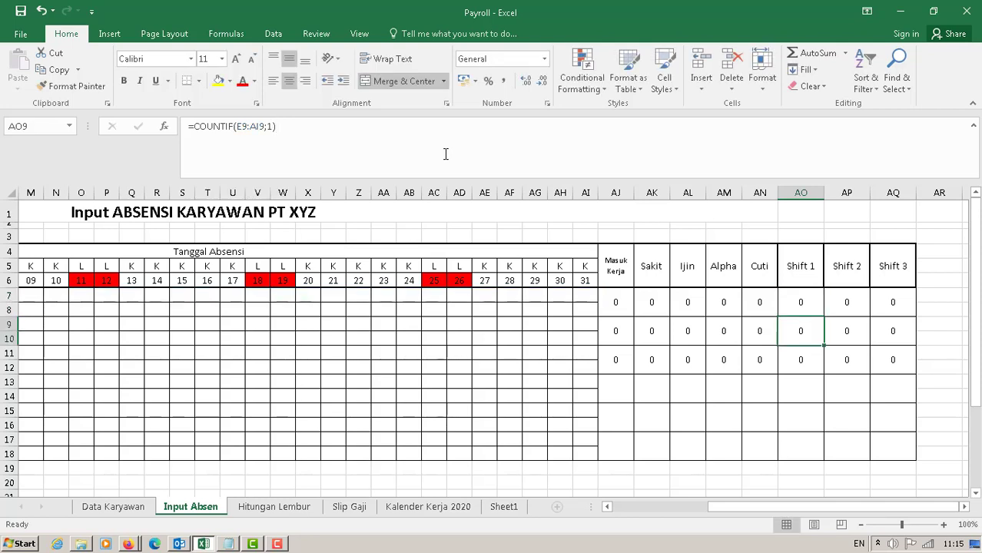
Make the range in AO7 absolute so the formula is =COUNTIF($E$7:$AI$7;1)
key("Up")
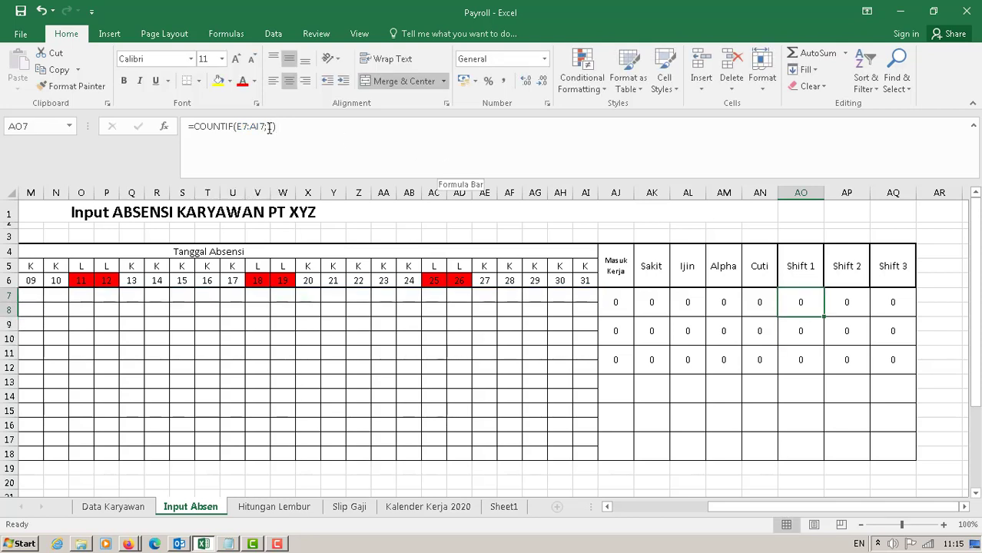
left_click(237, 125)
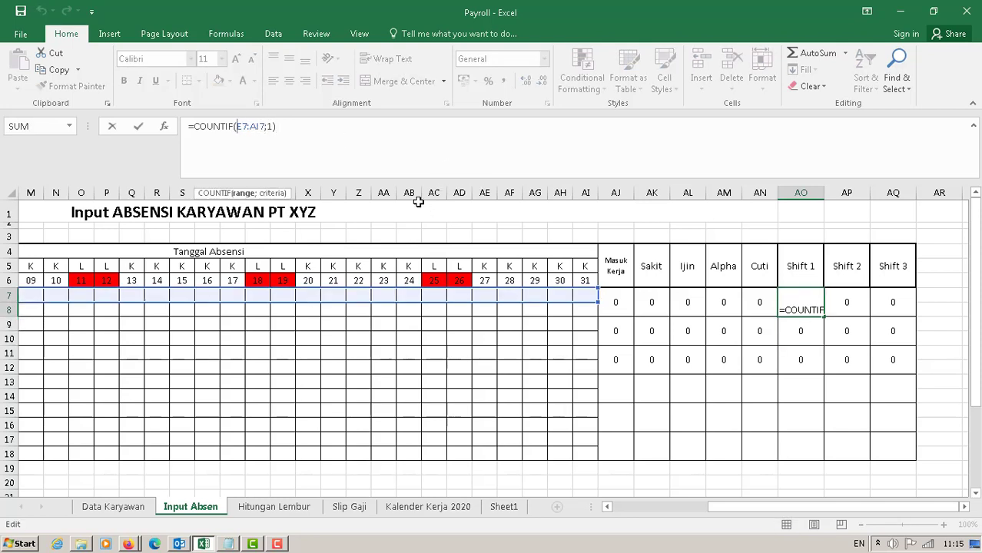
type("$")
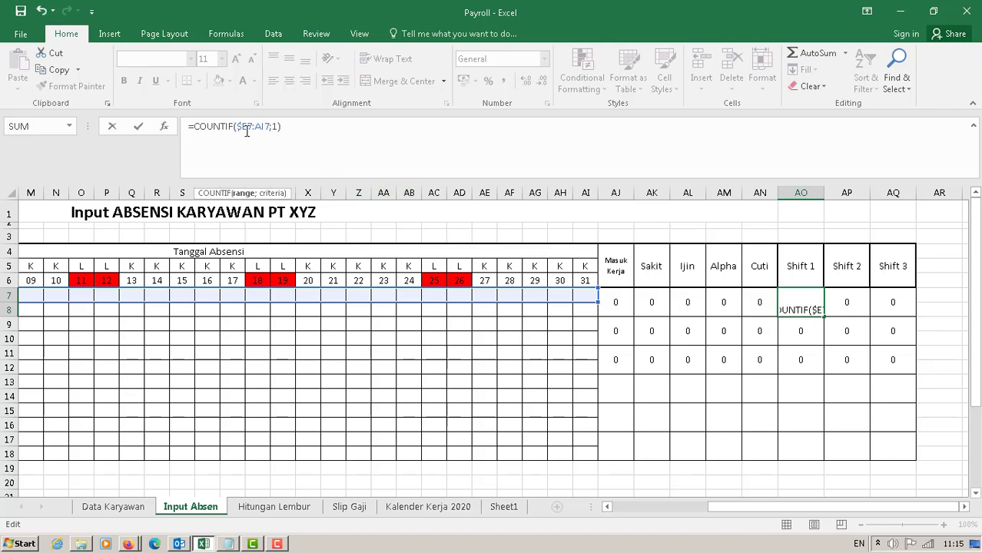
key("Right")
type("$")
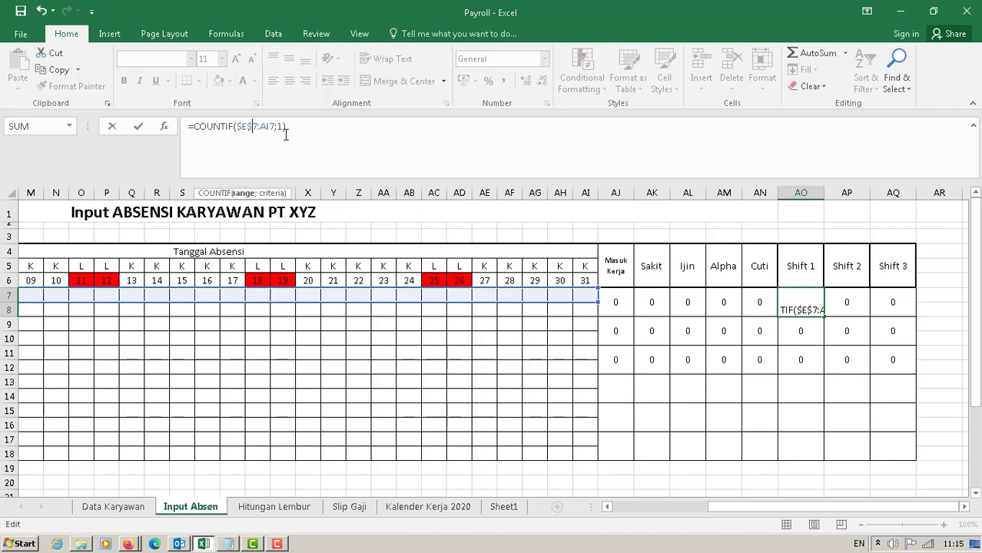
left_click(259, 126)
type("$E")
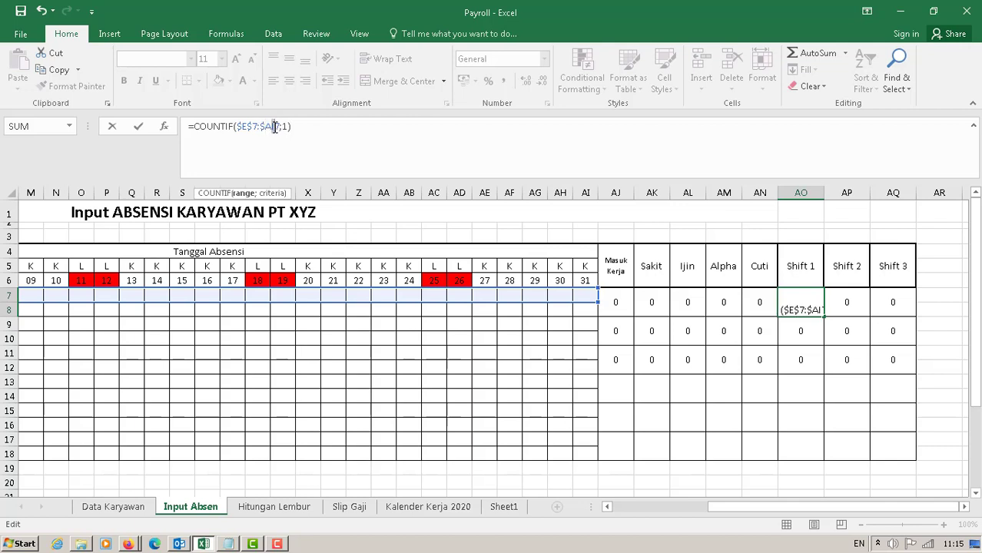
type("$")
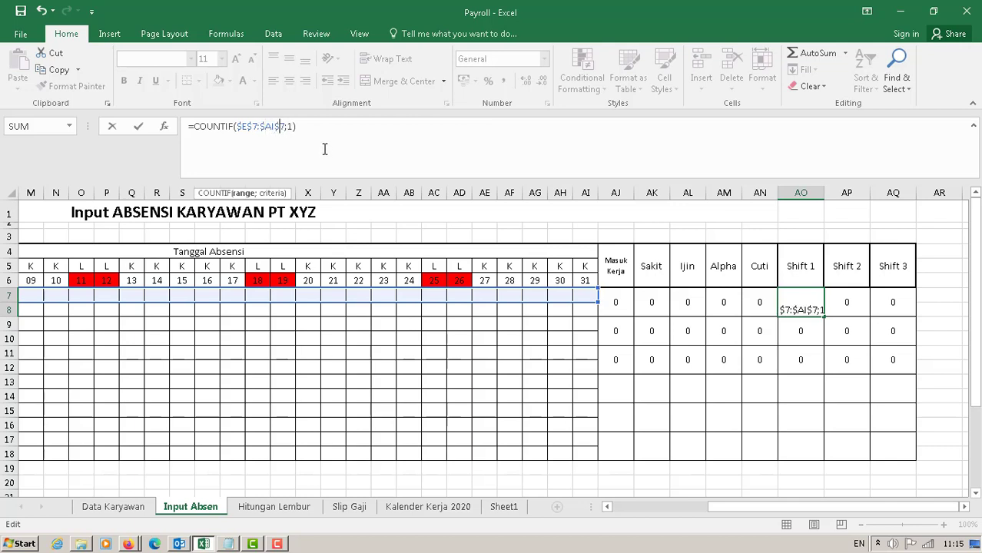
key("Return")
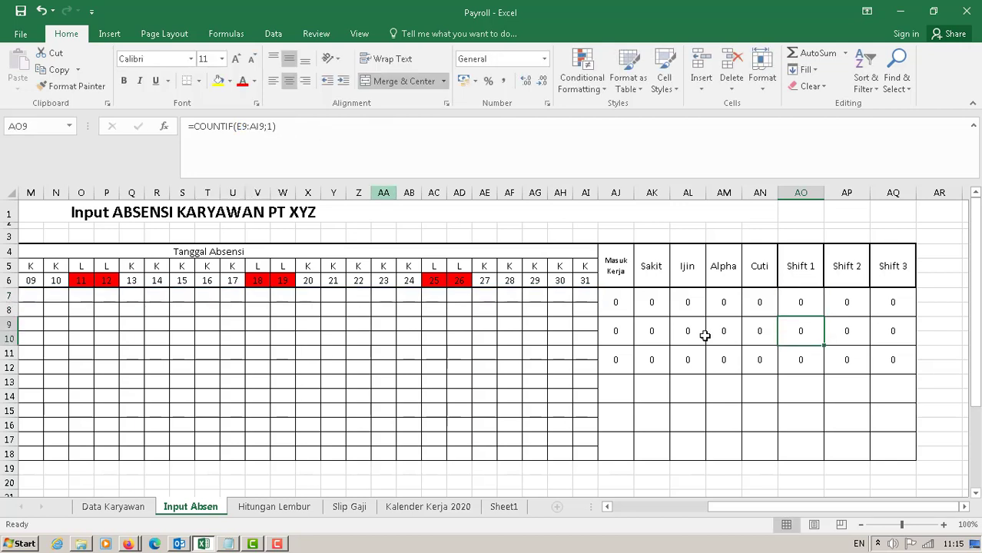
Fill the Shift 1 formula from AO7 across to AQ7 for employee A
left_click(799, 301)
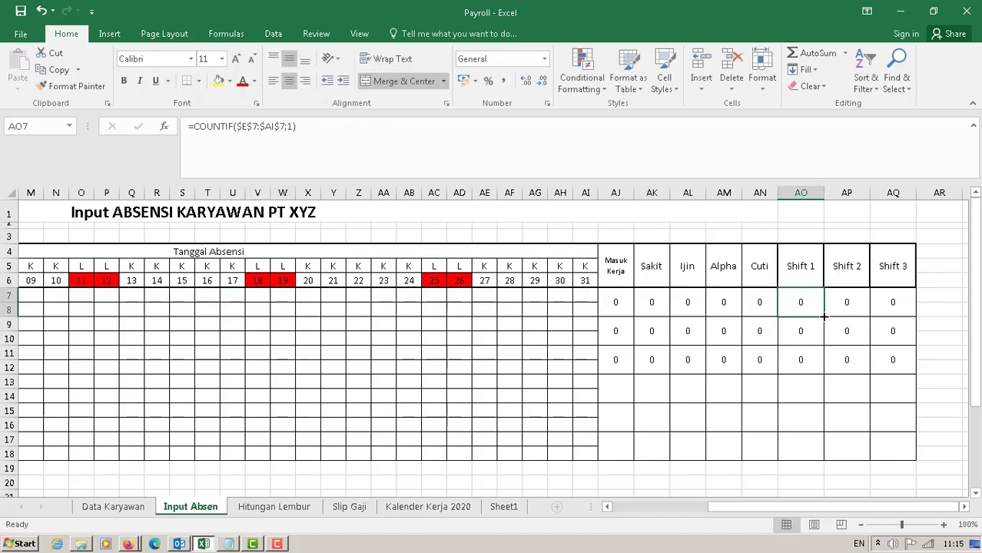
left_click_drag(822, 316, 914, 315)
left_click(928, 381)
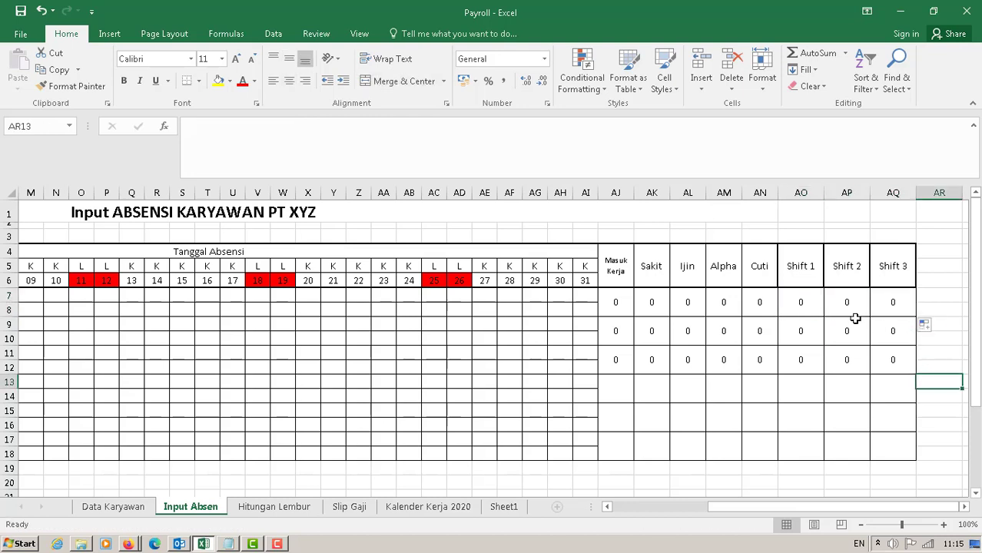
Change the criterion in AP7 to 2 so it counts employee A's Shift 2 days
left_click(846, 302)
left_click(292, 126)
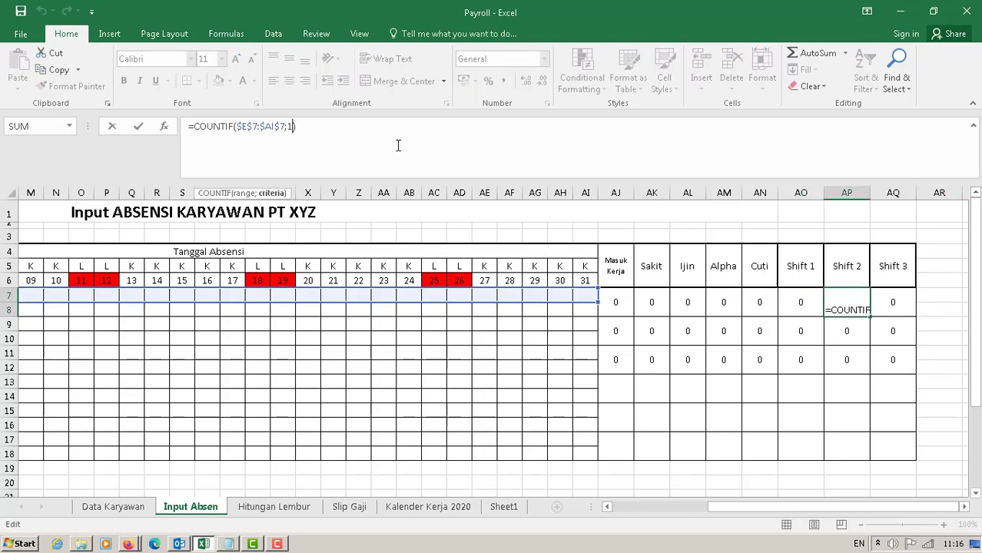
key("BackSpace")
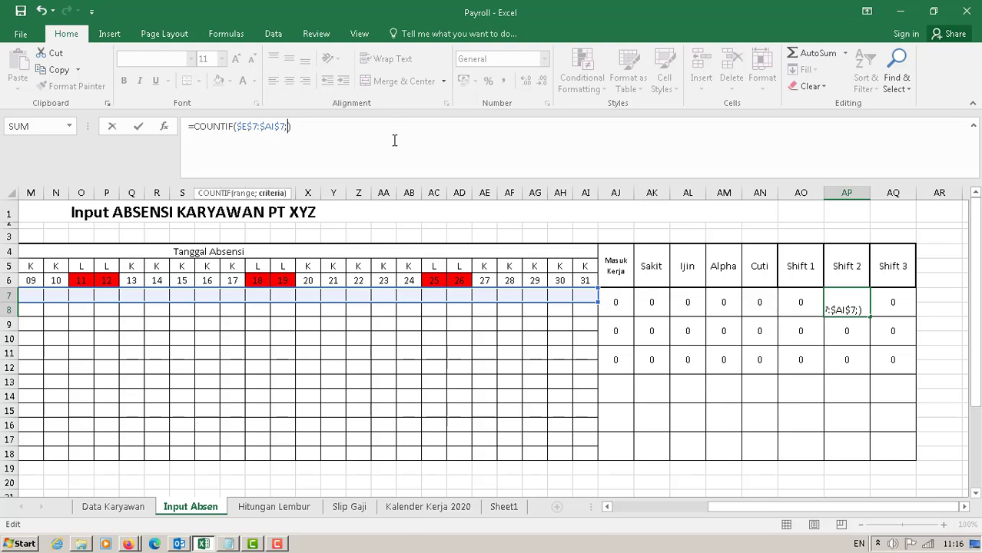
type("2")
left_click(878, 301)
Change the criterion in AQ7 to 3 so it counts employee A's Shift 3 days
left_click(293, 126)
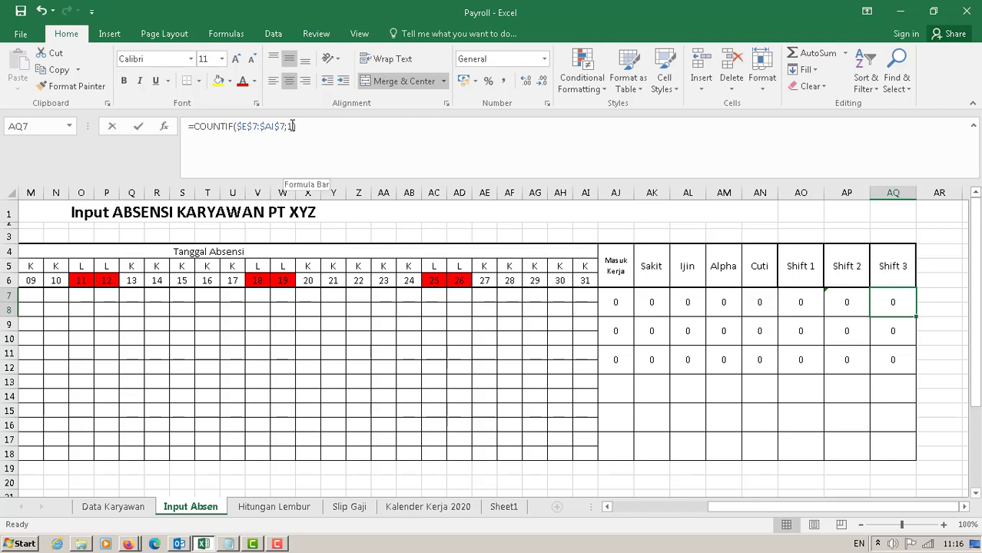
key("BackSpace")
type("3")
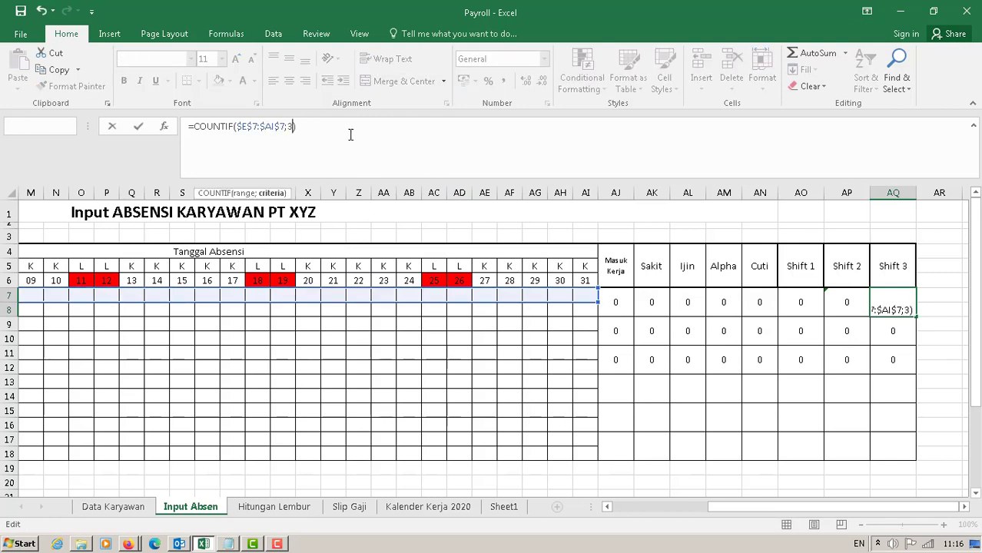
key("Return")
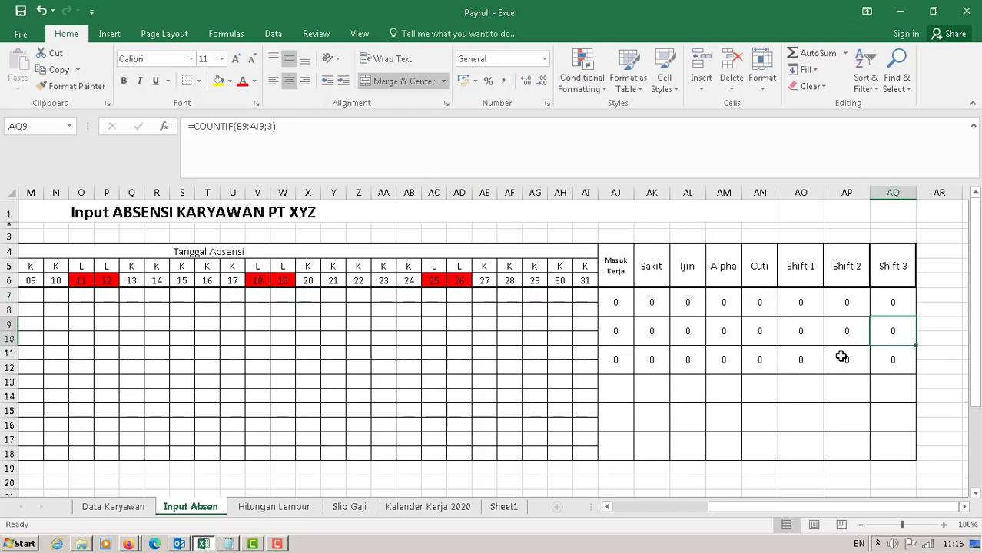
Re-enter employee B's Shift 1 formula in AO9 as =COUNTIF(E9:AI9;1)
left_click(798, 333)
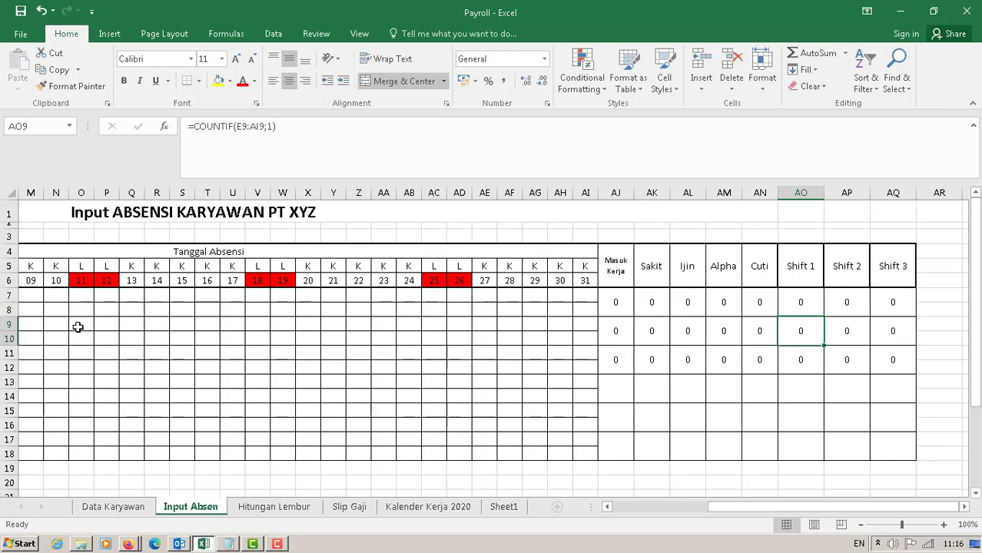
left_click_drag(278, 126, 196, 127)
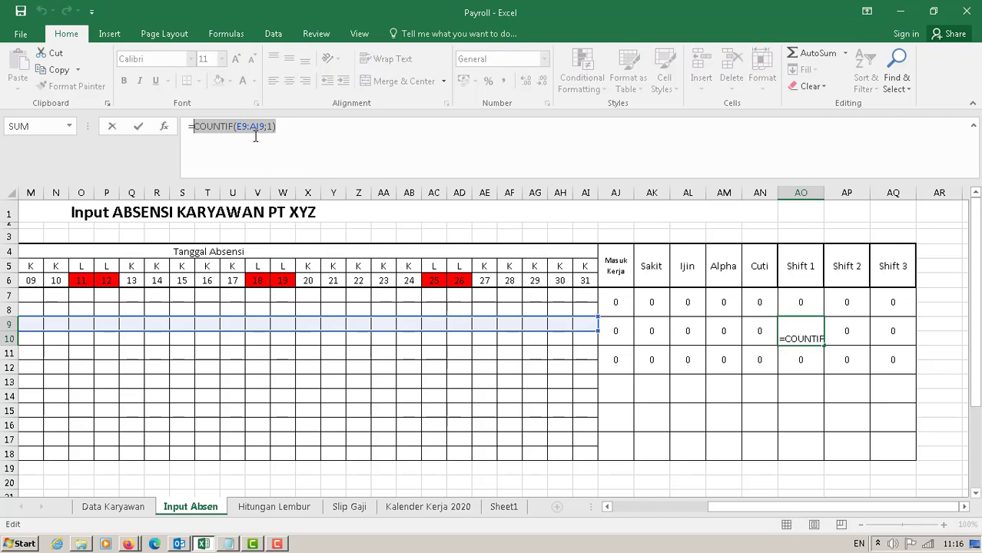
type("count")
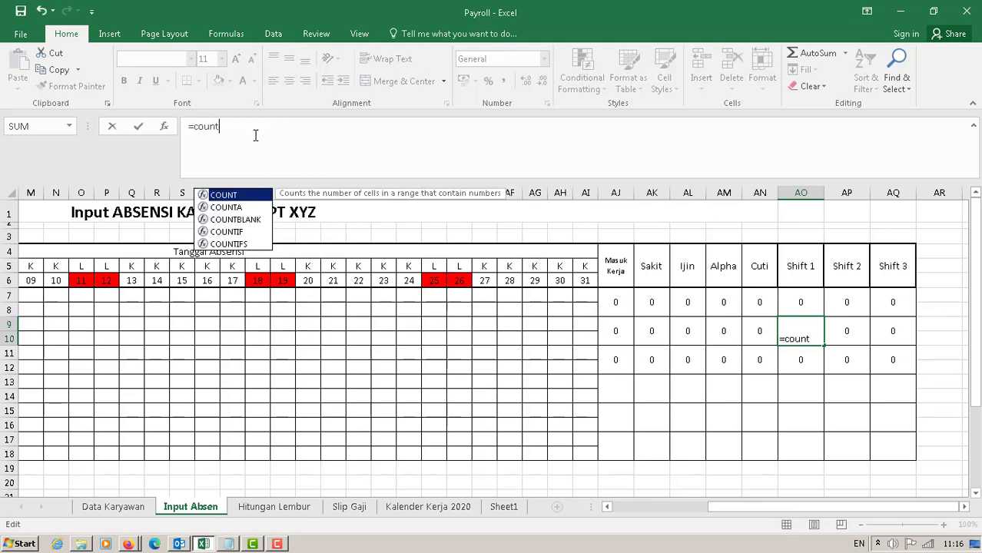
left_click(224, 233)
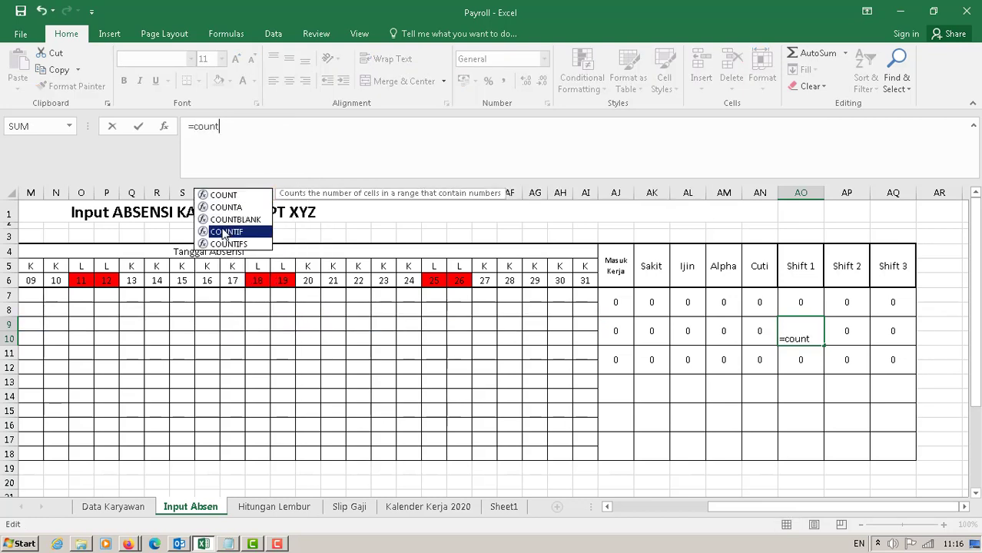
double_click(224, 232)
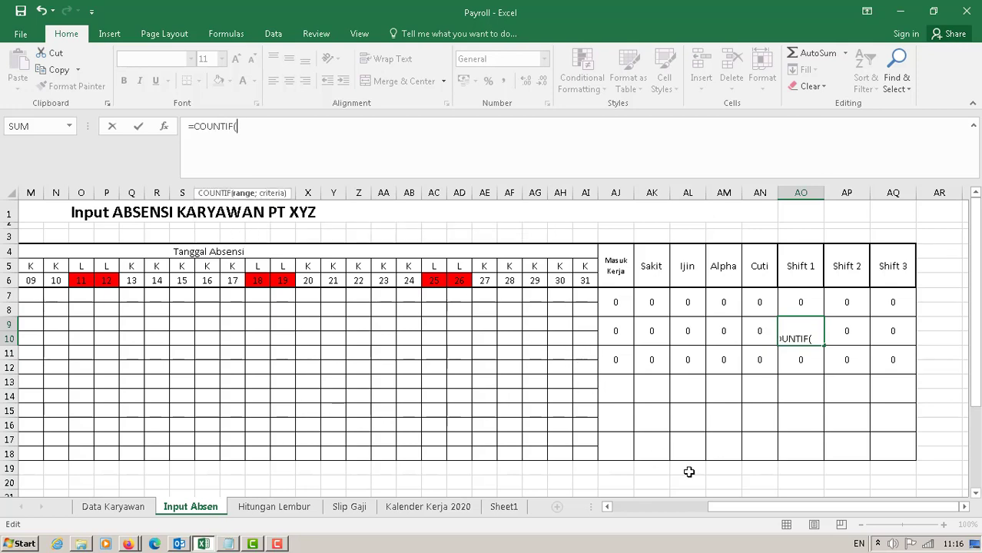
left_click_drag(736, 507, 659, 507)
left_click_drag(127, 323, 889, 328)
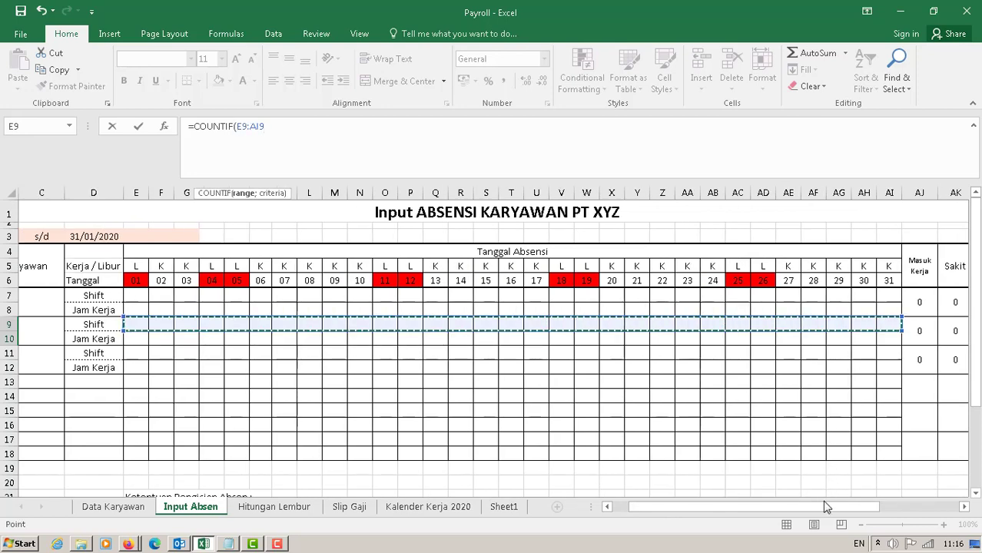
left_click_drag(826, 507, 896, 507)
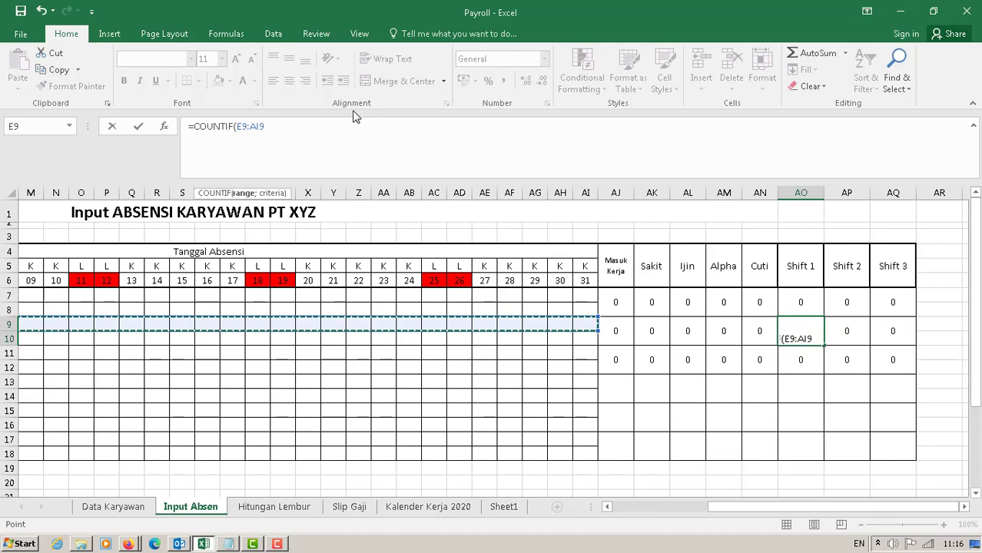
type(";")
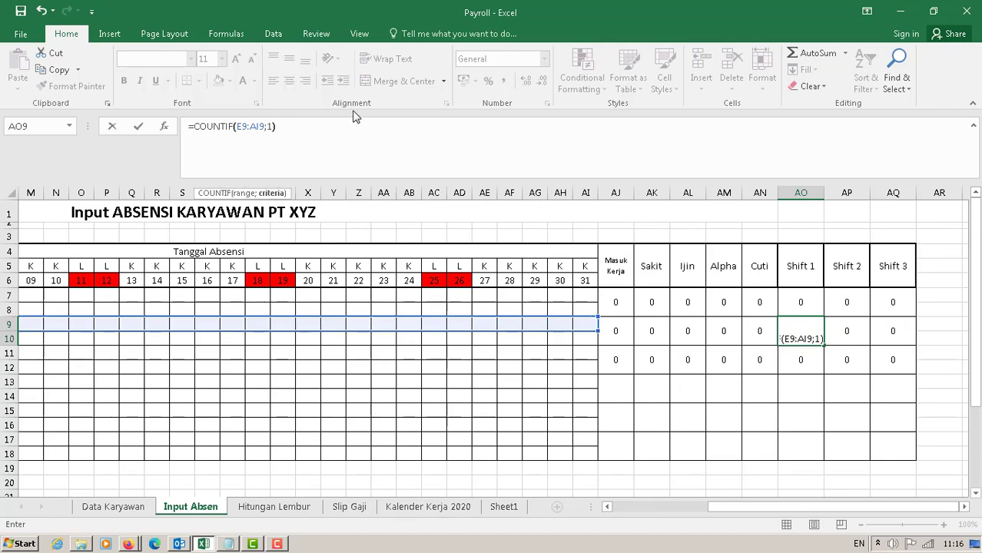
type("1)")
key("Return")
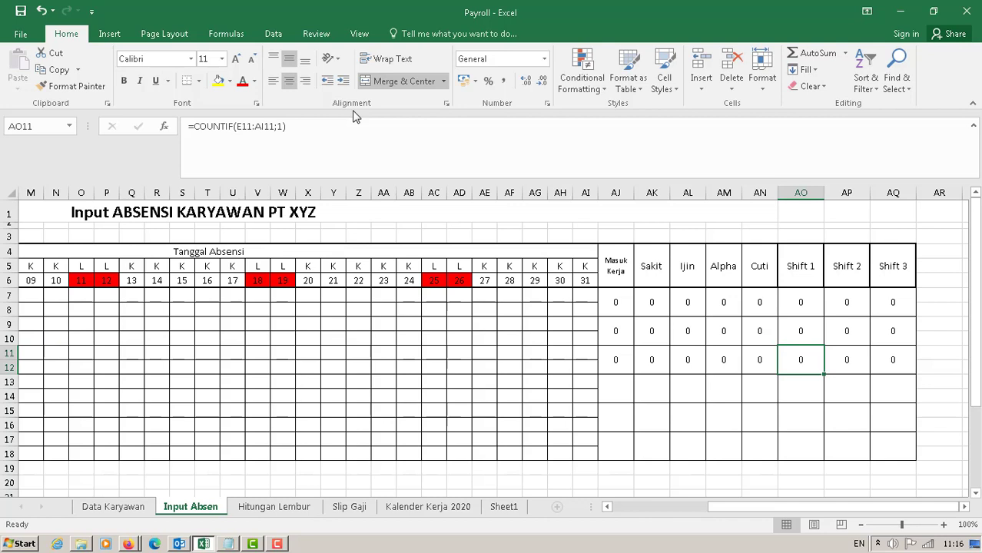
Make the range in employee B's Shift 1 formula in AO9 absolute, giving =COUNTIF($E$9:$AI$9;1)
left_click(802, 331)
left_click(240, 125)
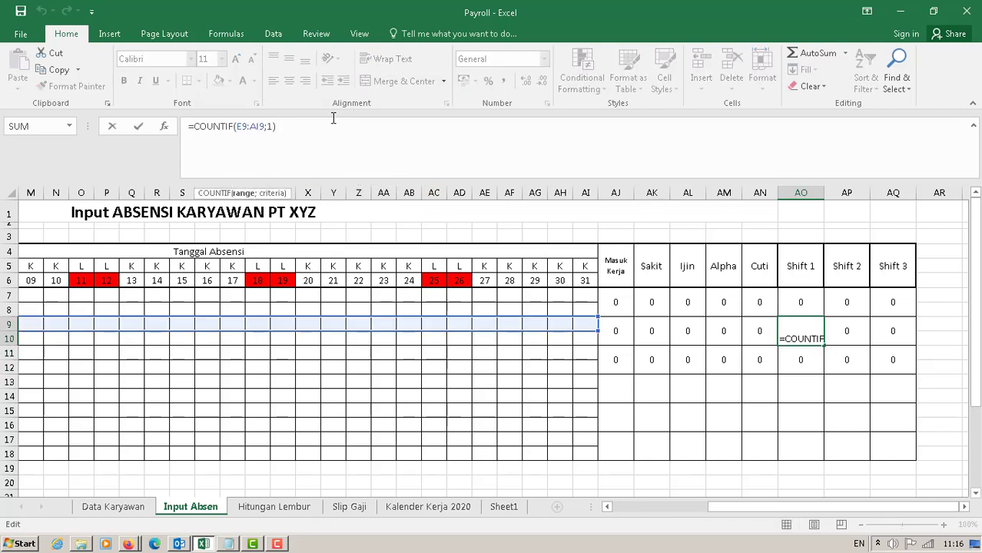
type("$")
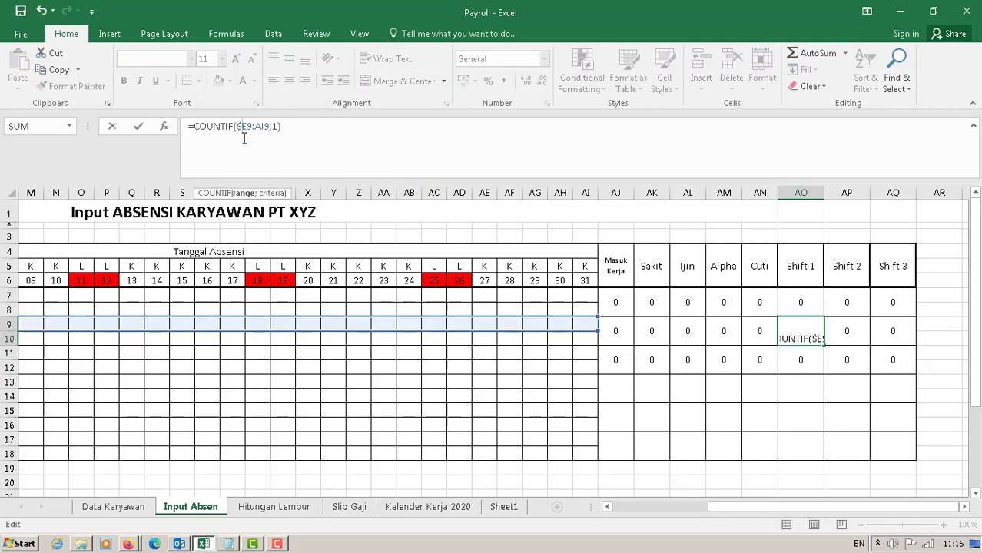
key("Right")
type("$")
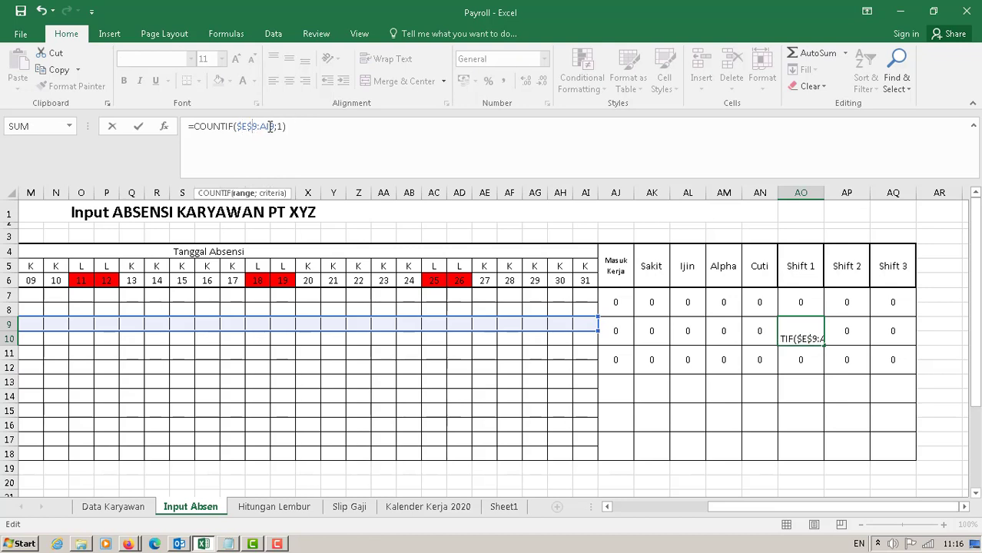
key("Right")
key("Right")
type("$E")
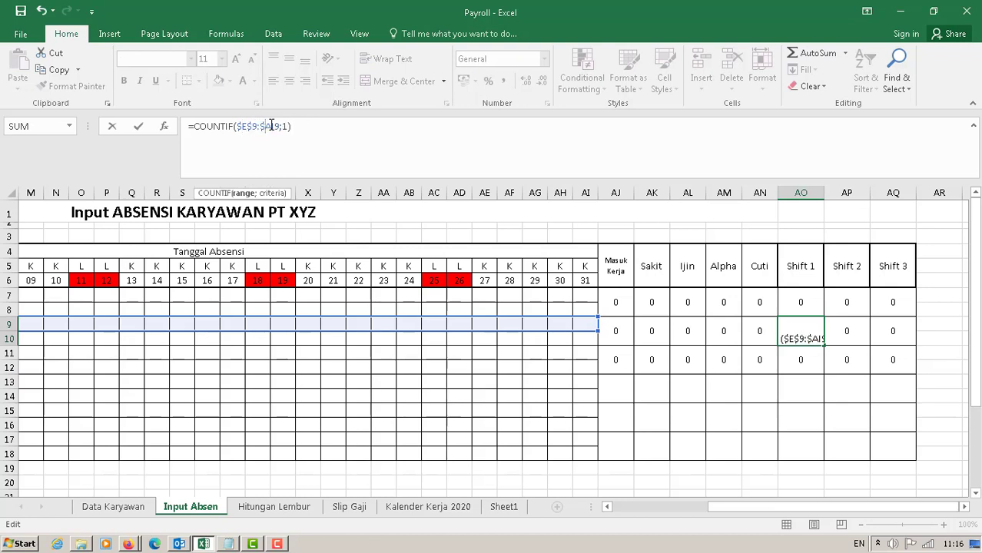
type("$")
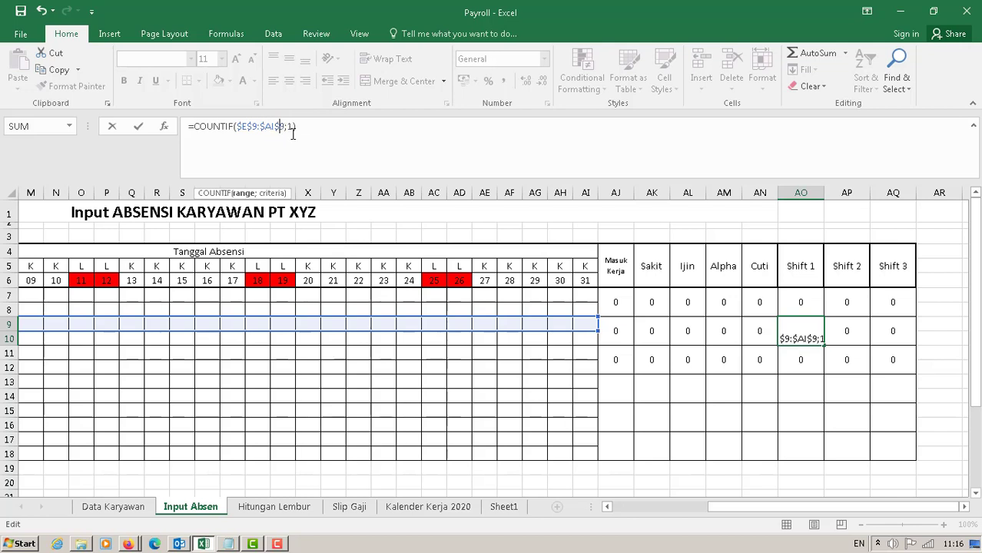
key("Return")
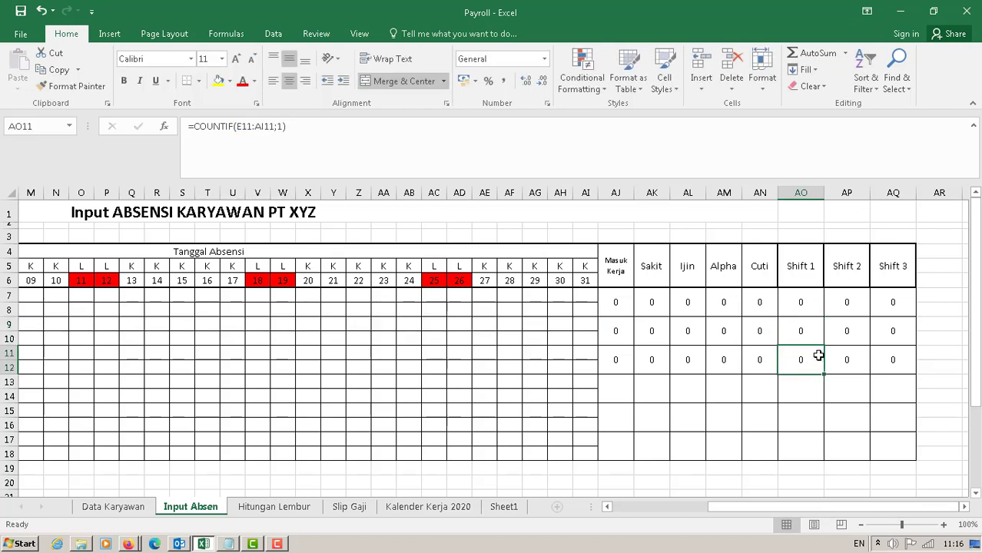
Fill employee B's Shift 1 formula from AO9 across to AQ9 and select the Shift 2 cell AP9
left_click(807, 328)
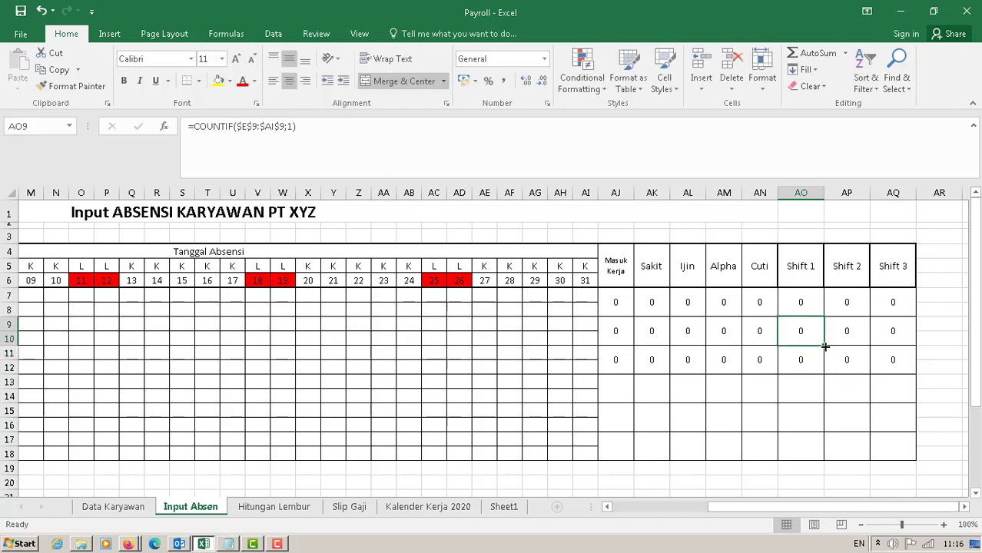
left_click_drag(825, 347, 918, 349)
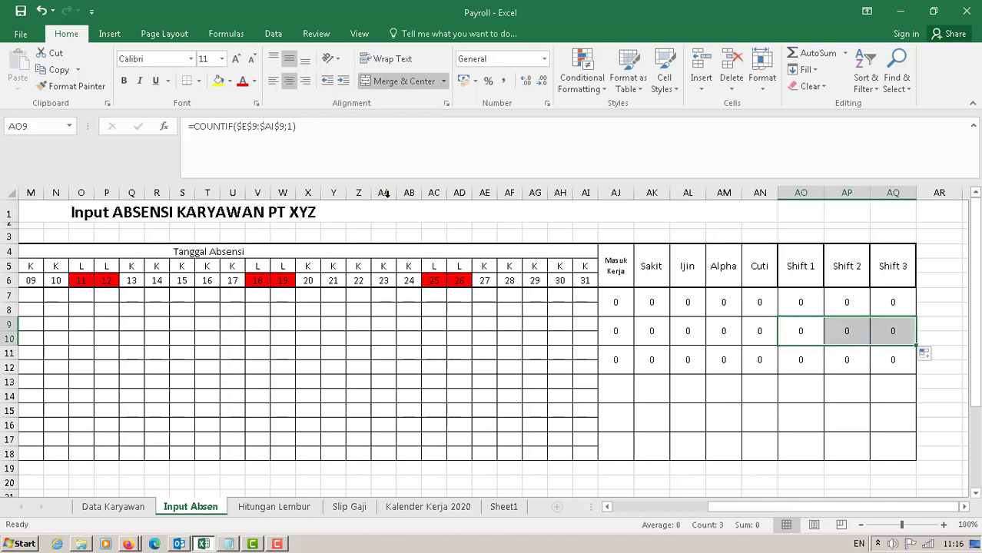
left_click(851, 330)
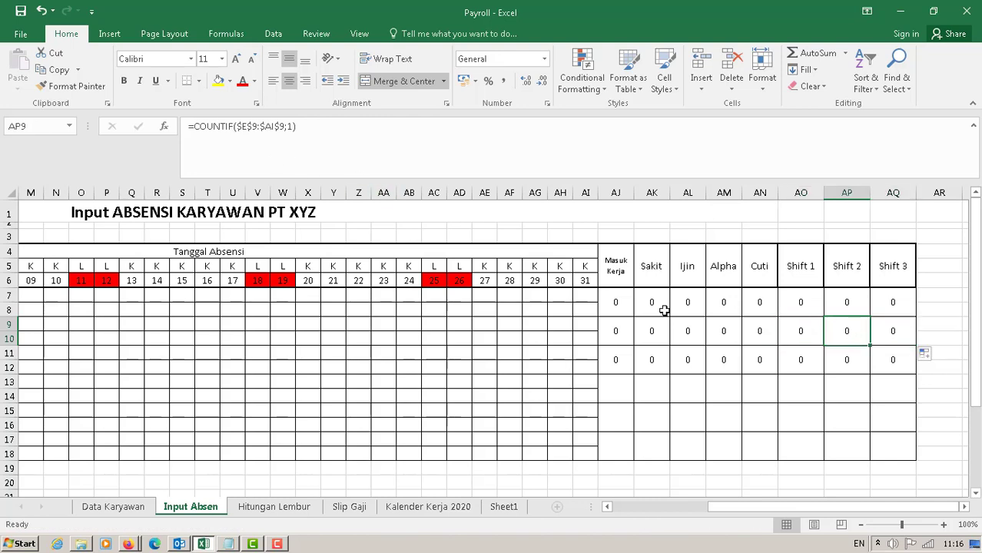
Set the COUNTIF criteria in row 9 to 2 for Shift 2 (AP9) and 3 for Shift 3 (AQ9)
left_click(291, 127)
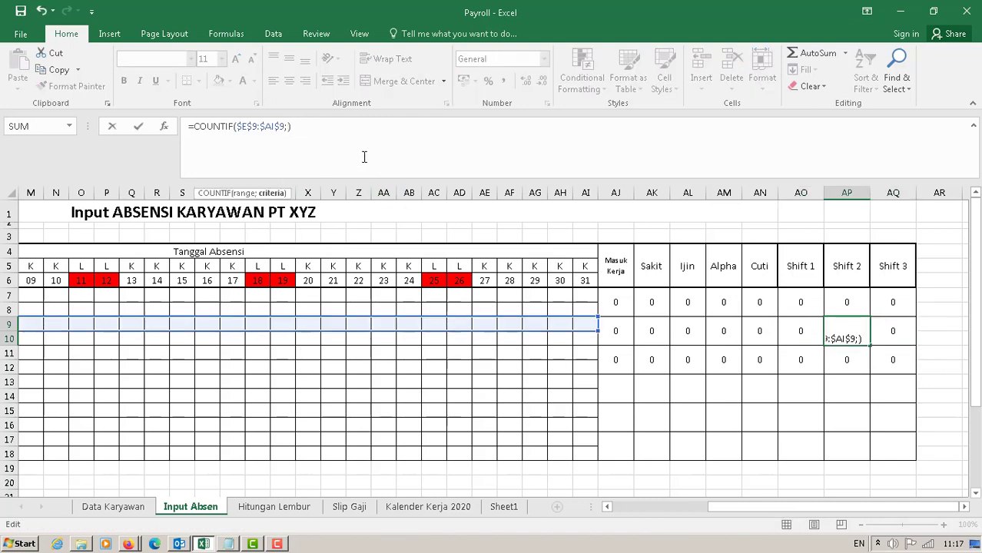
type("2")
key("Return")
left_click(892, 330)
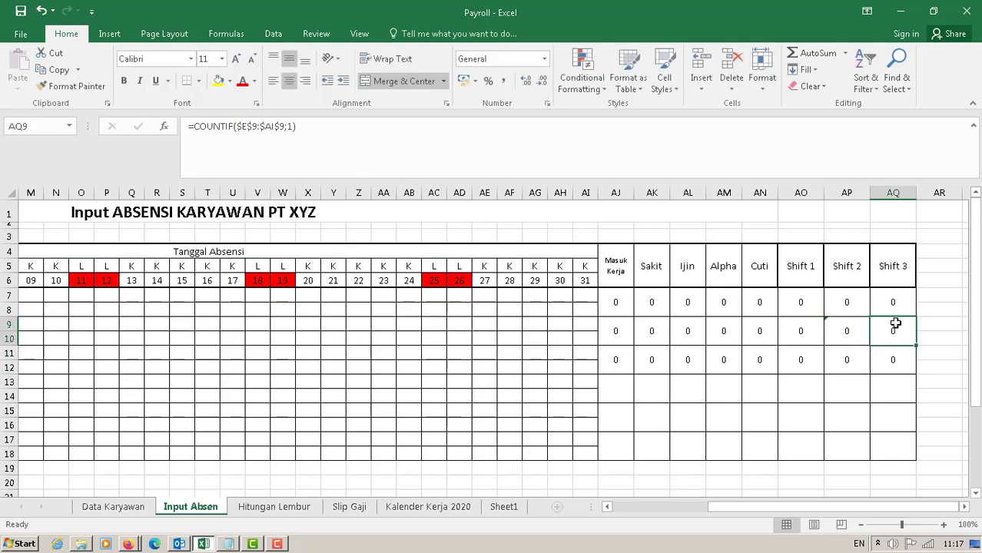
left_click(292, 126)
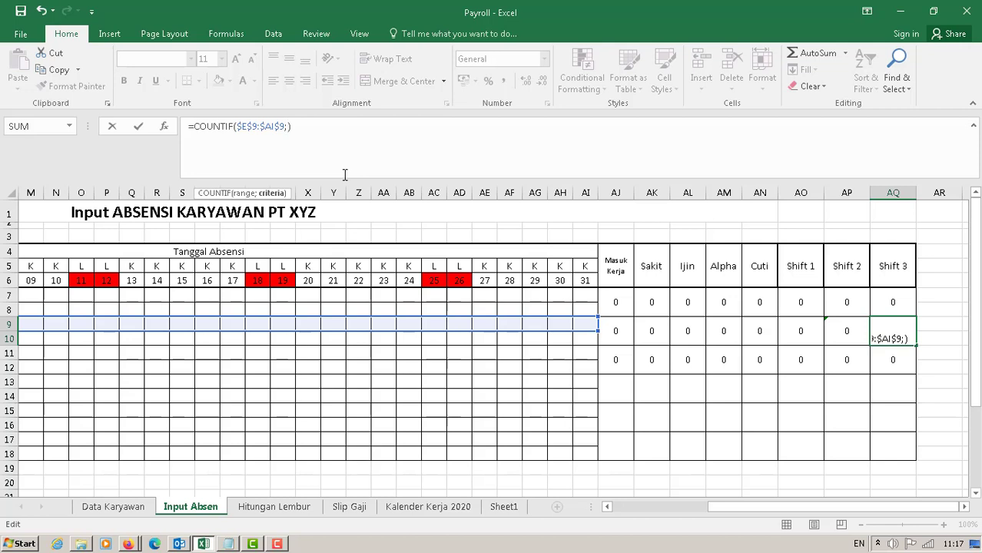
key("Return")
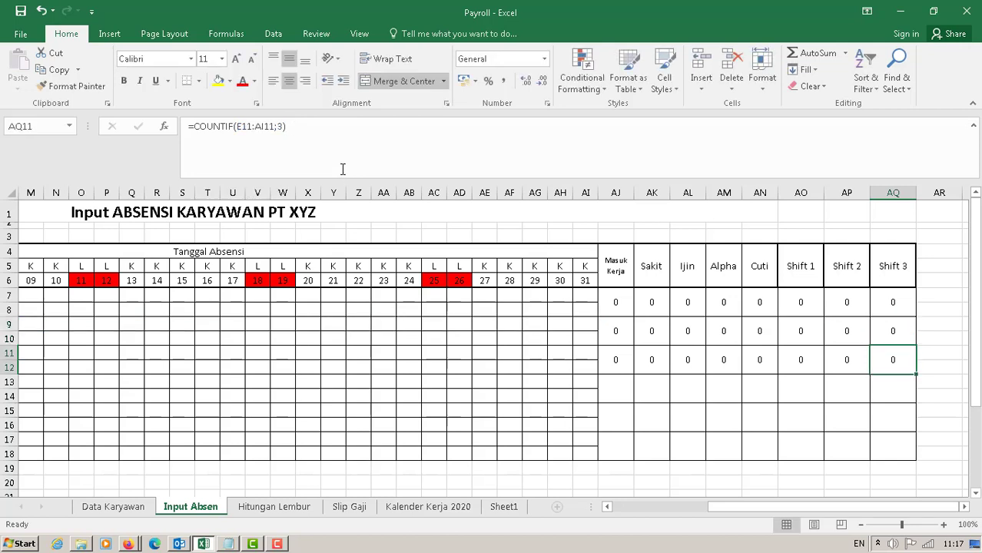
Re-enter the Shift 1 formula in AO11 as =COUNTIF(E11:AI11;1), counting the third employee's shift row
left_click(888, 394)
left_click(733, 359)
left_click(800, 354)
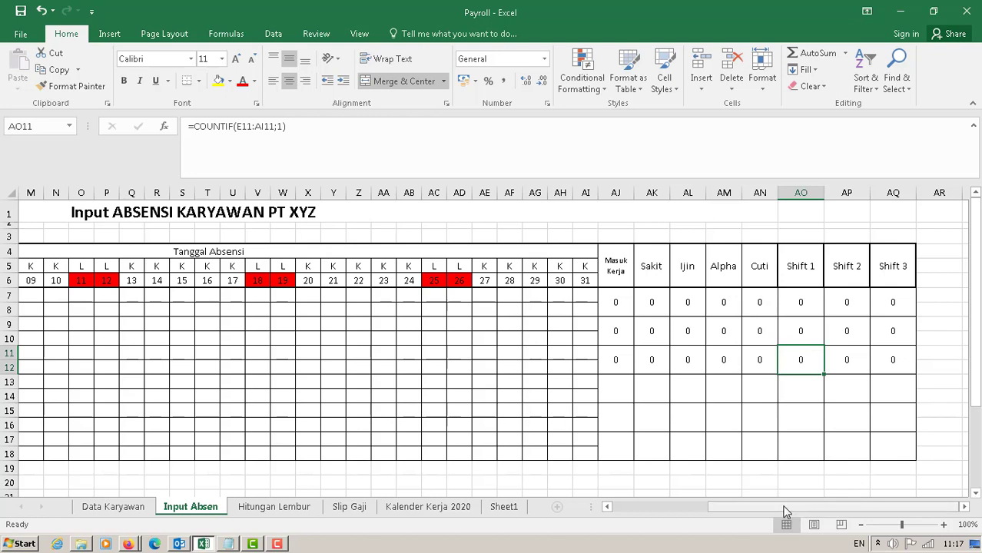
left_click_drag(300, 129, 194, 131)
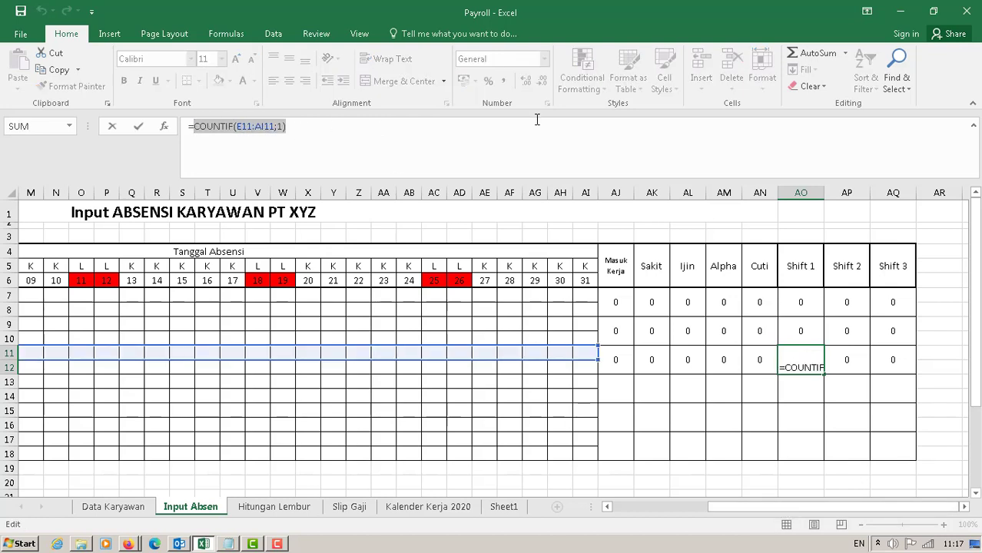
type("coun")
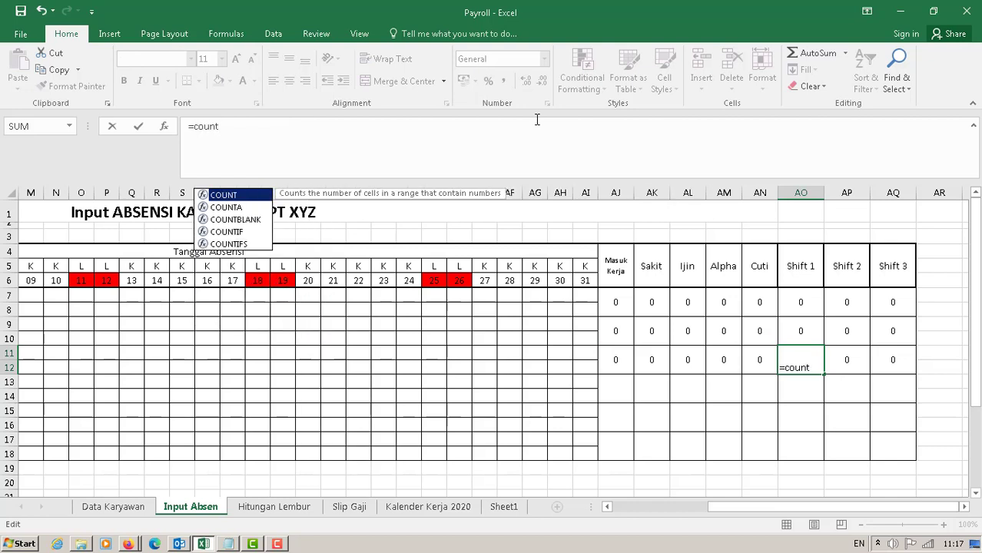
type("t")
double_click(242, 232)
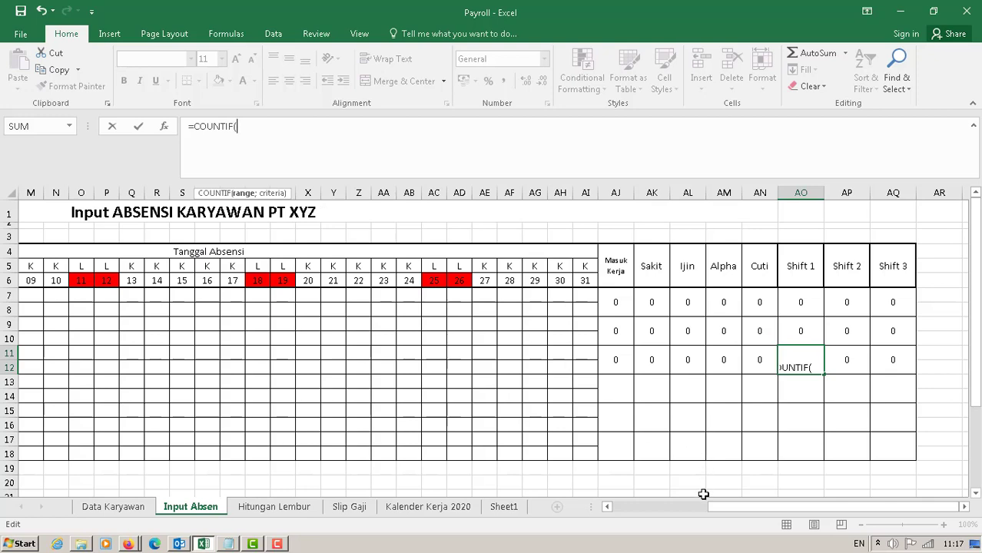
left_click_drag(725, 510, 390, 429)
left_click_drag(238, 353, 843, 352)
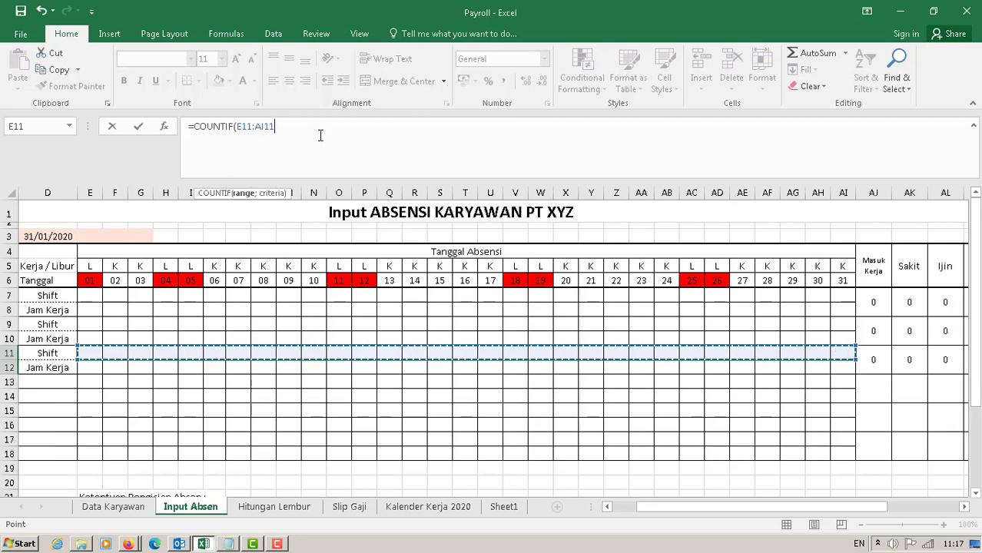
type(";1")
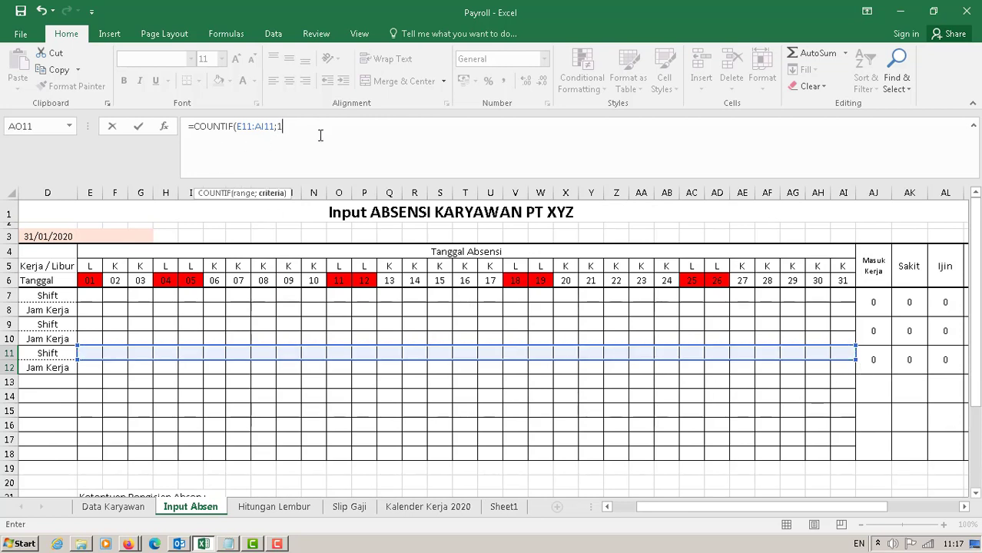
key("Return")
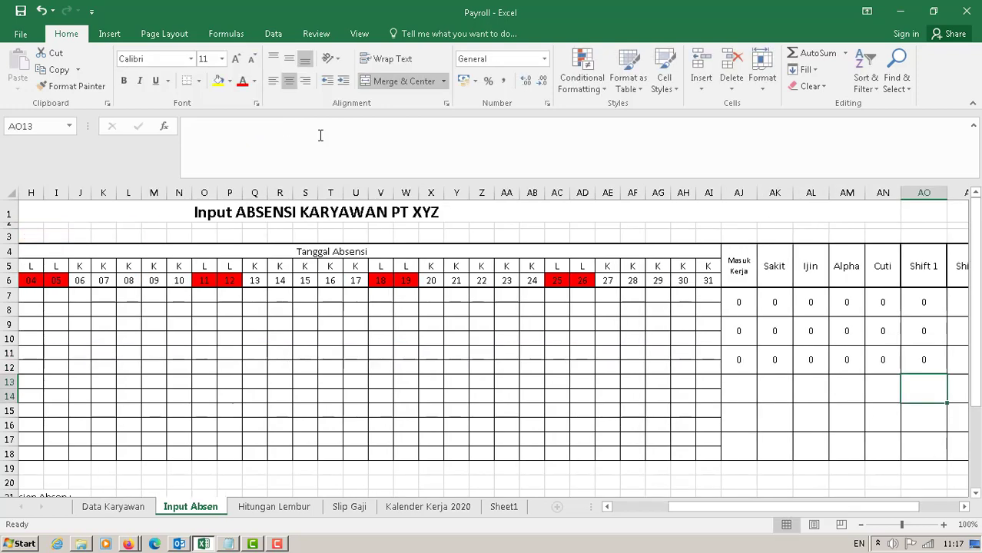
Make the range in AO11's COUNTIF formula absolute, as $E$11:$AI$11
left_click(927, 361)
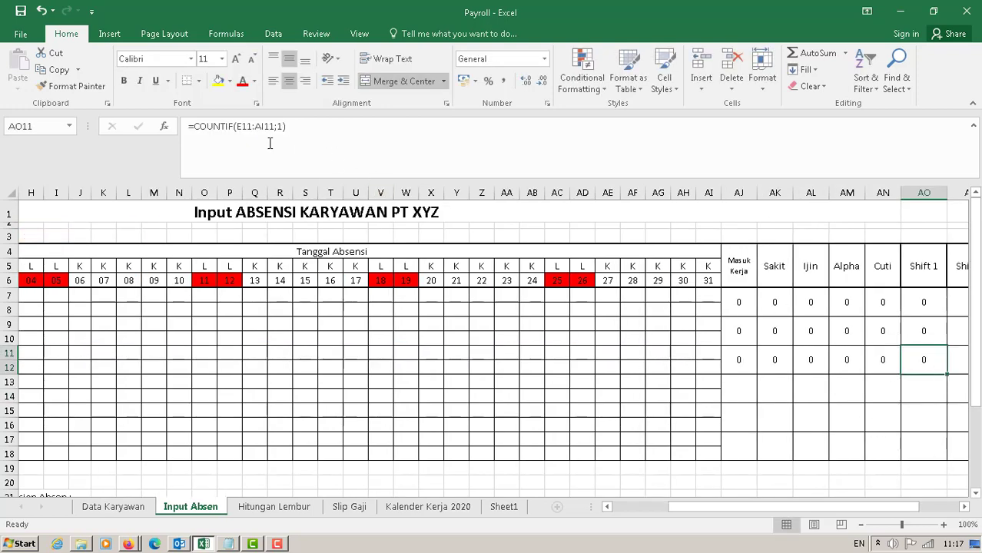
left_click(236, 128)
type("$")
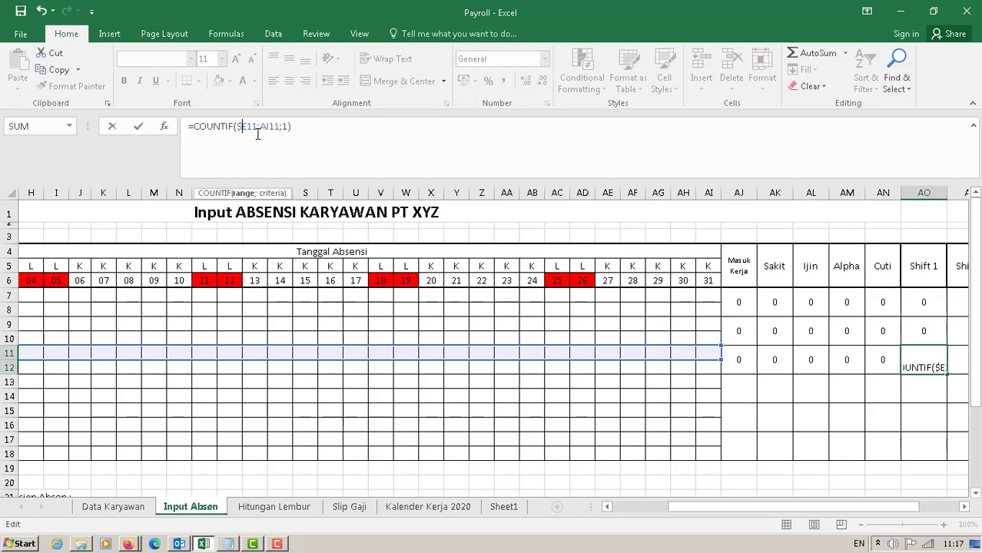
key("Right")
type("$")
left_click(266, 126)
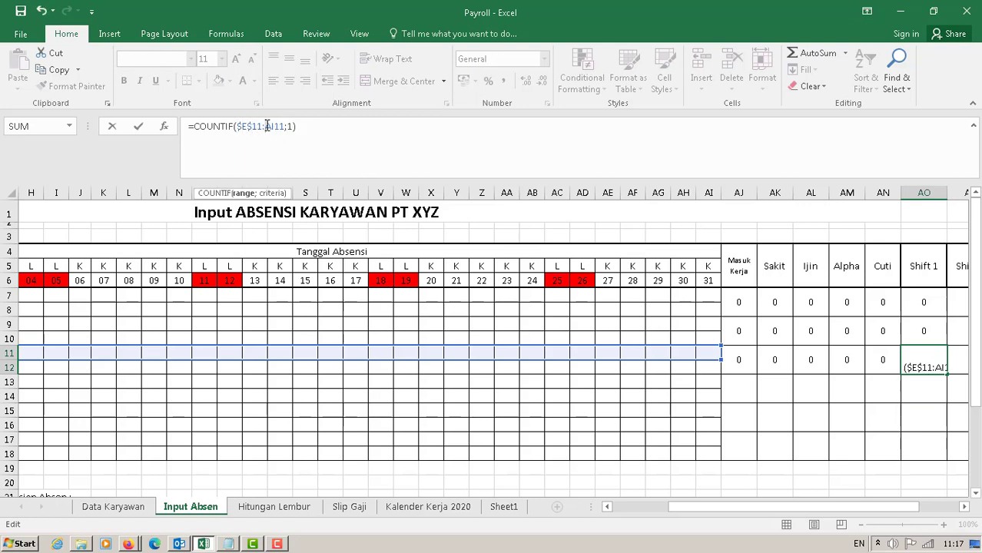
type("$")
key("Right")
key("Right")
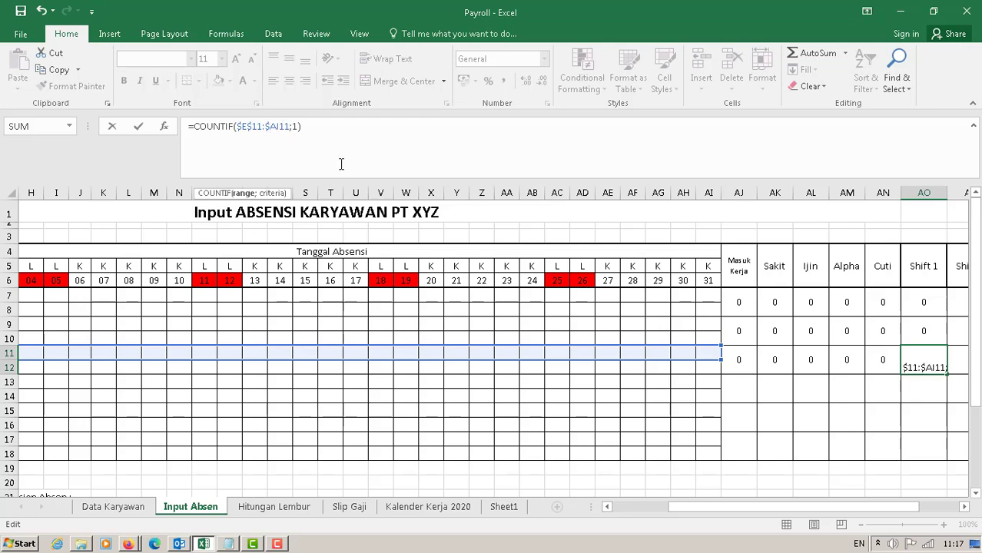
type("E")
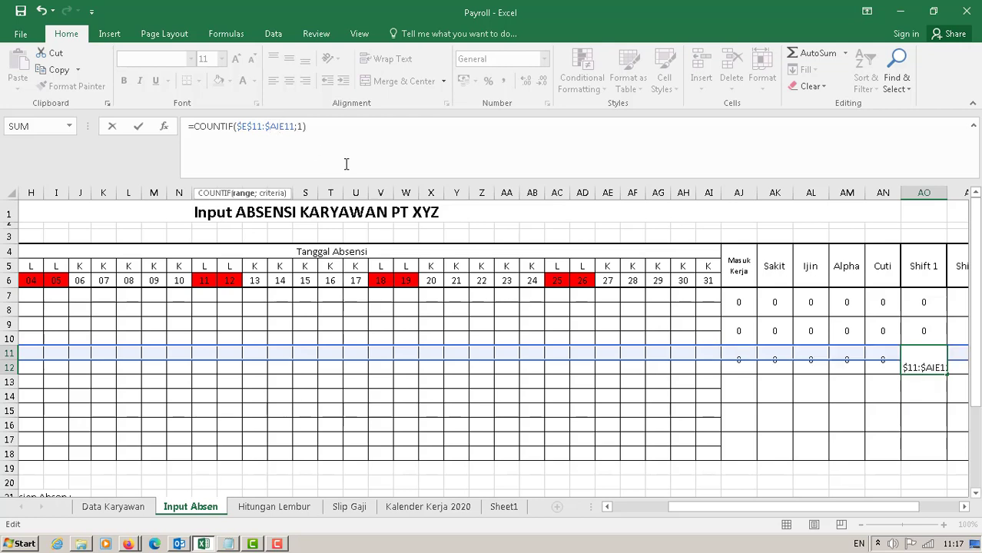
key("BackSpace")
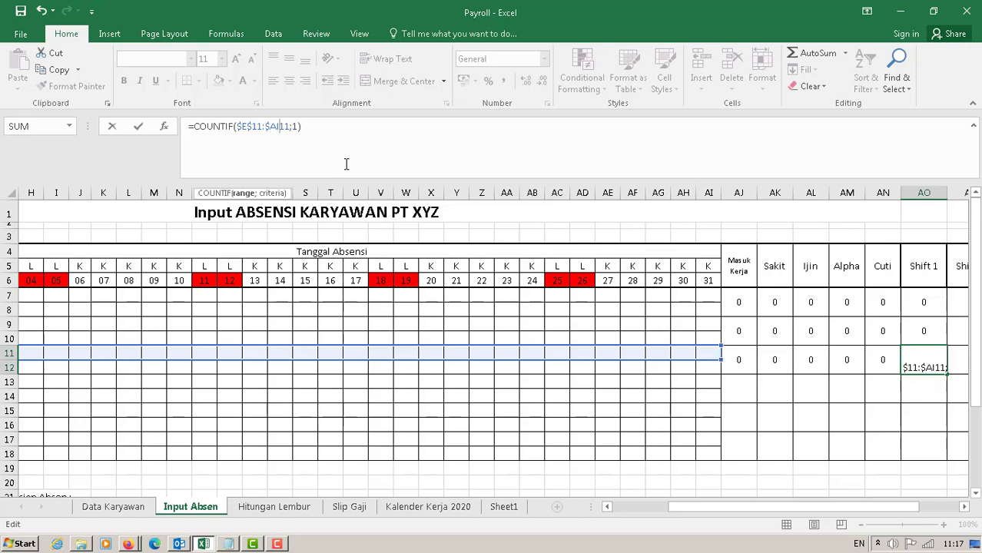
type("$")
key("Return")
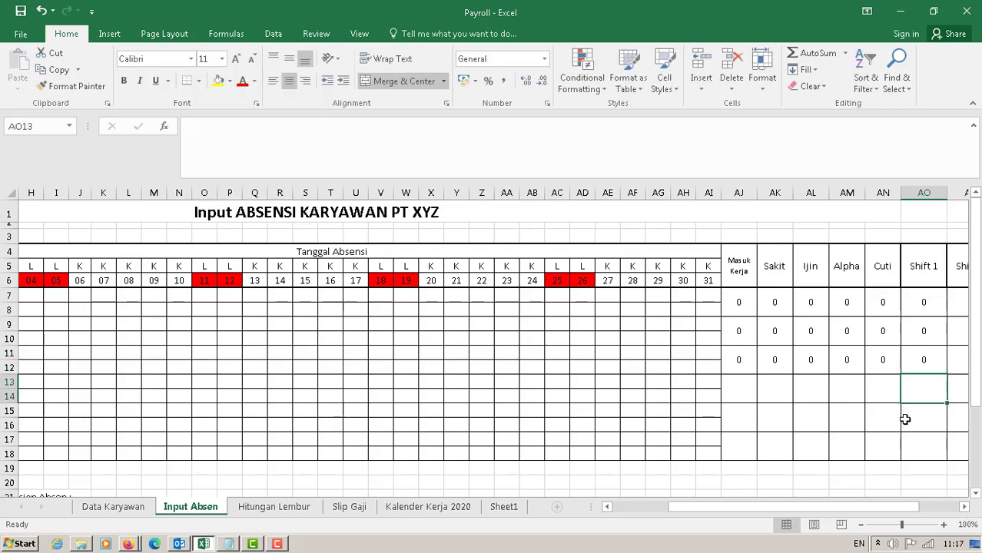
Fill the AO11 formula across to AP11 and AQ11, and set the criterion in AP11 to 2
left_click(930, 363)
left_click_drag(947, 376, 891, 365)
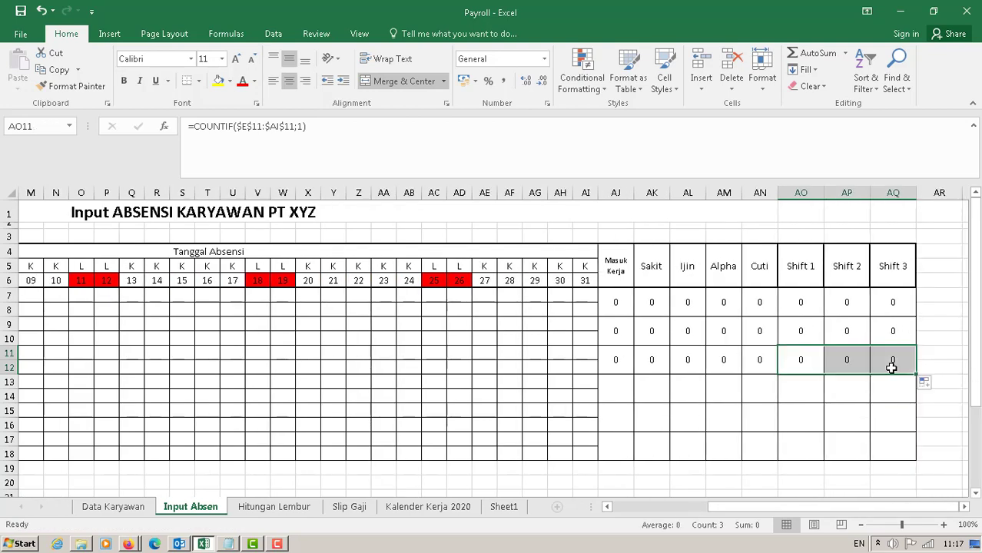
left_click(838, 366)
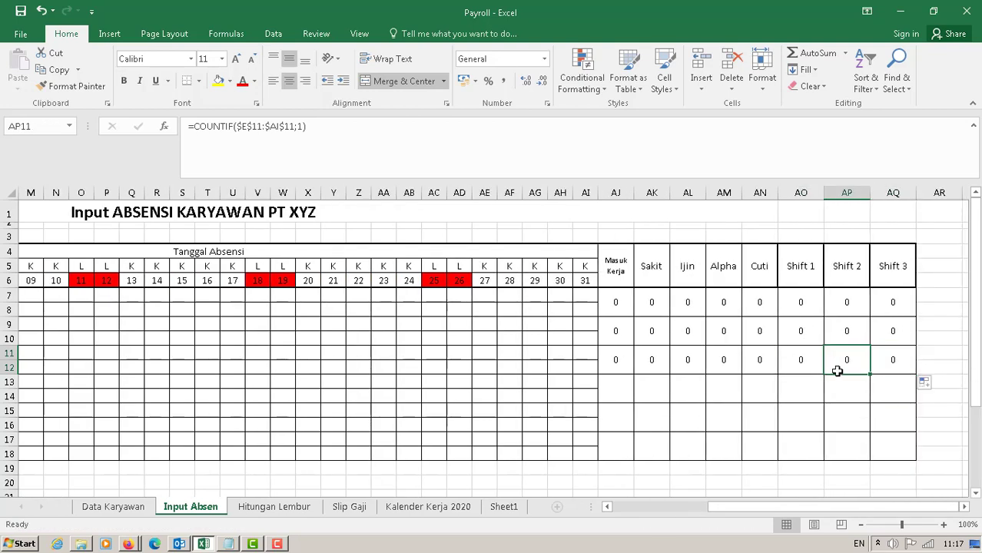
left_click(303, 128)
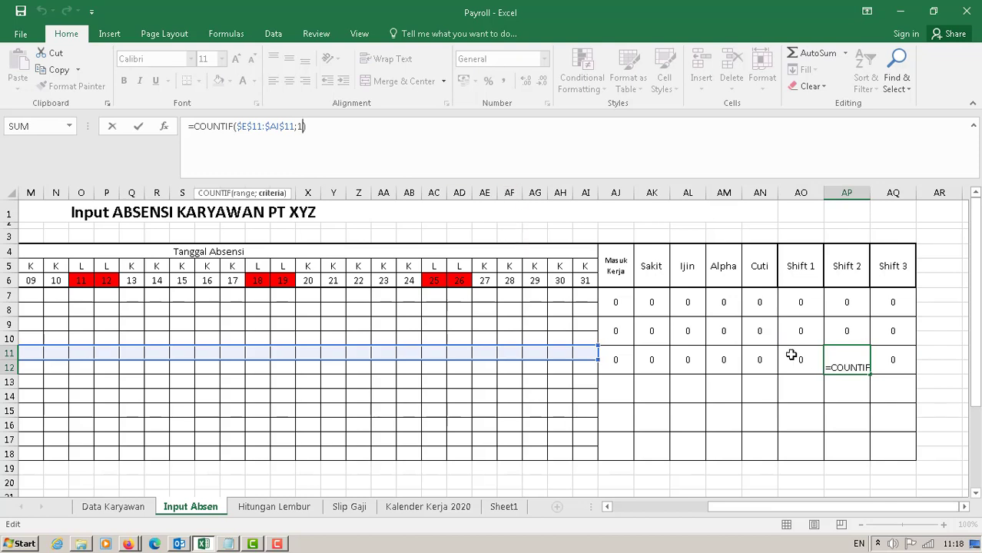
key("BackSpace")
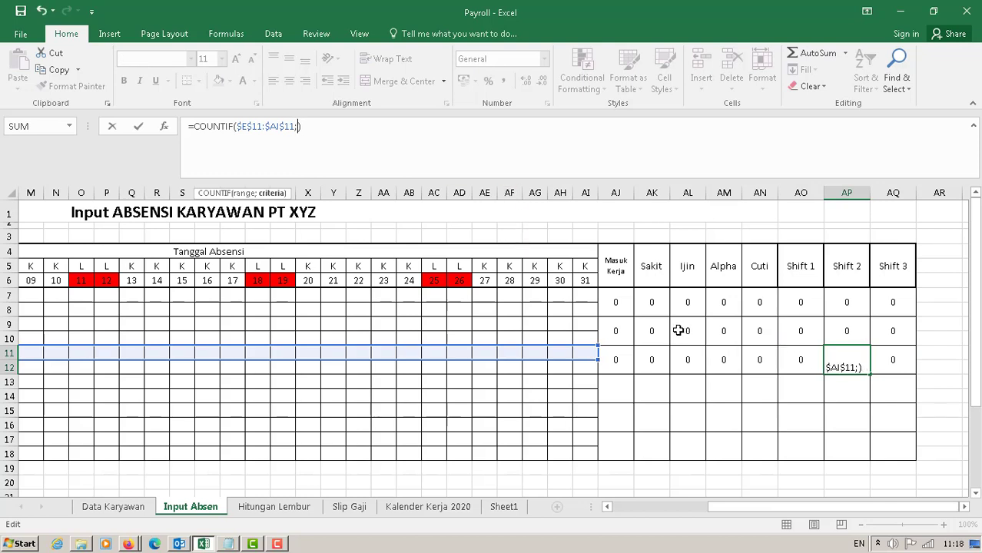
type("2")
key("Return")
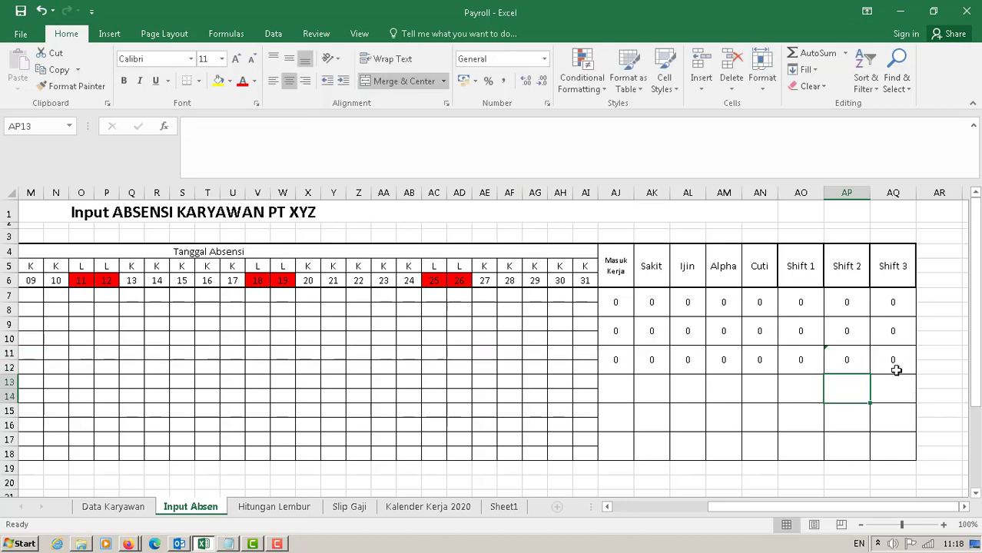
Set the COUNTIF criterion in the Shift 3 cell AQ11 to 3
left_click(887, 355)
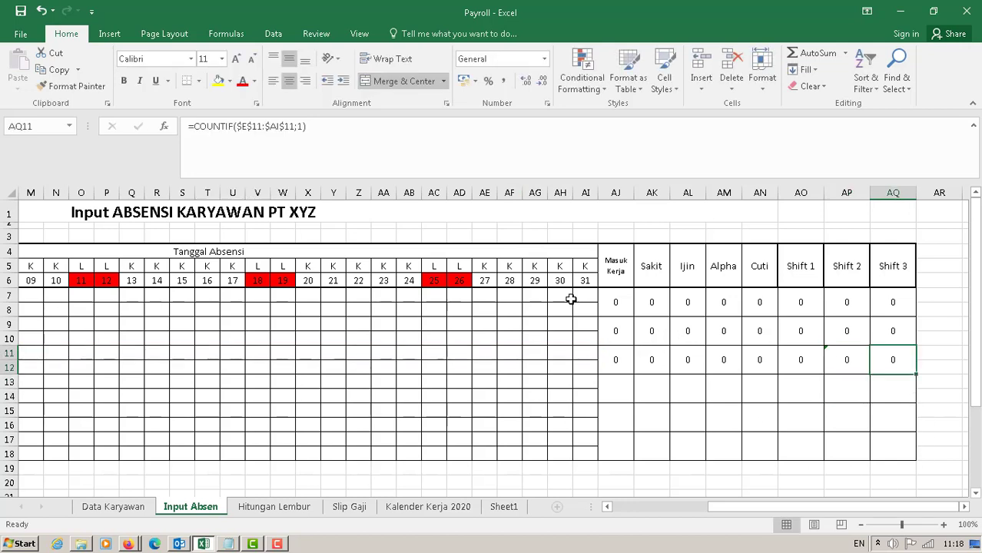
left_click(305, 126)
key("BackSpace")
type("3")
key("Return")
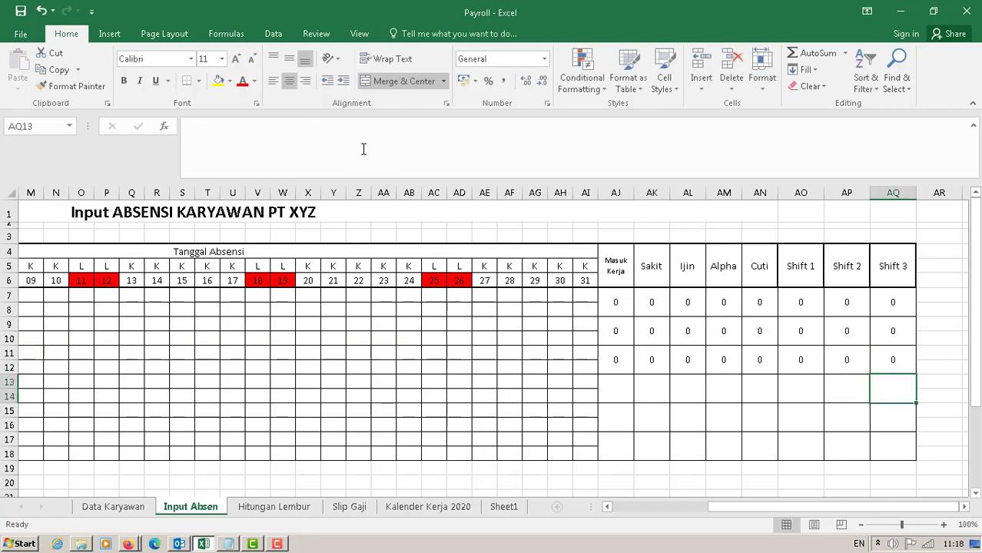
Enter shift 1 for employee A on dates 02 and 03 in the Shift row (F7:G7)
left_click_drag(743, 505, 637, 503)
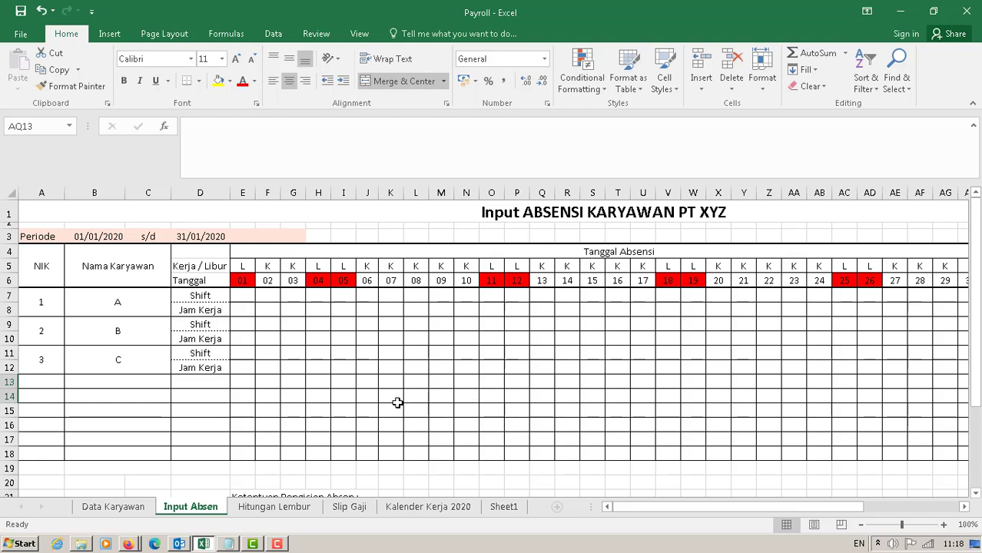
left_click(268, 296)
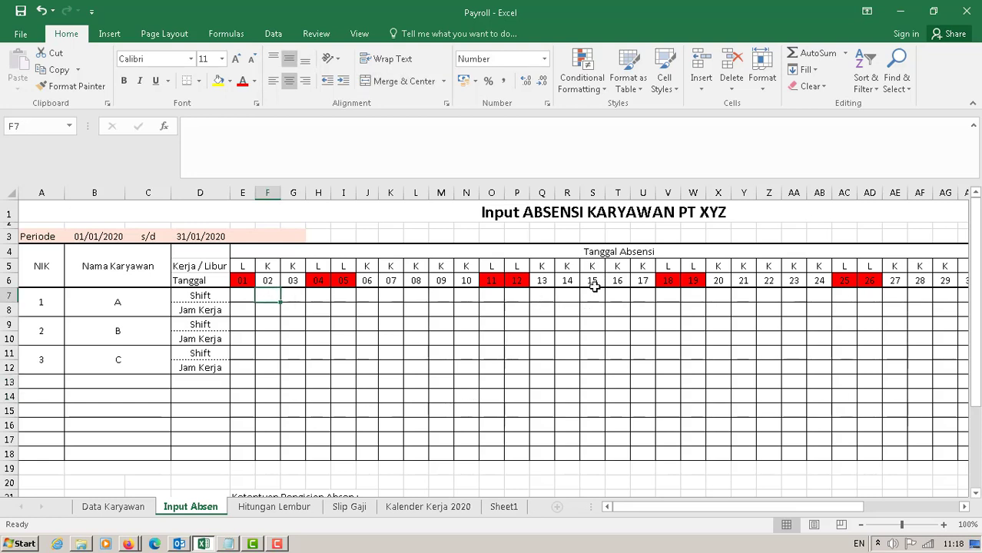
type("1")
key("Tab")
type("1")
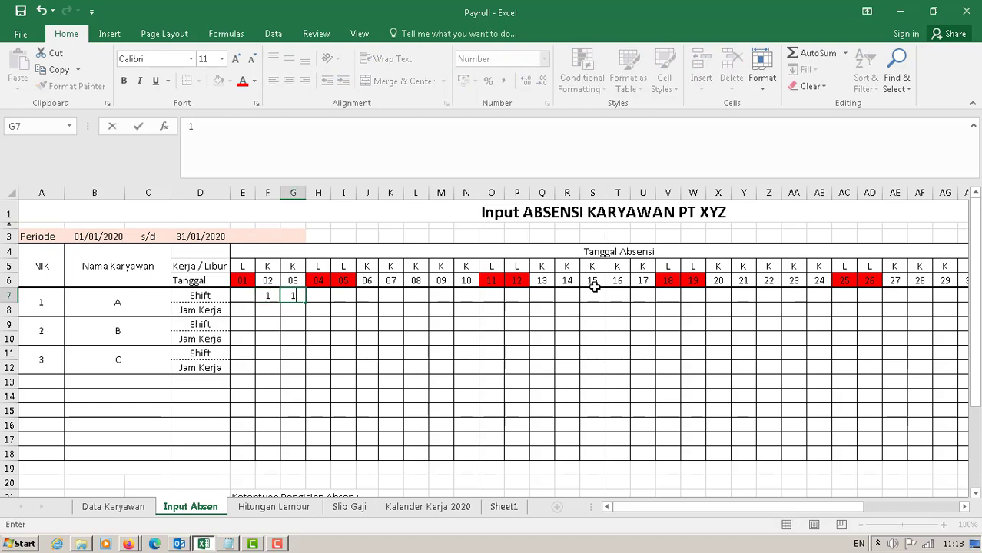
key("Tab")
Enter shift 3 for employee A on each date from 06 to 10 in the Shift row (J7:N7)
key("Tab")
key("Tab")
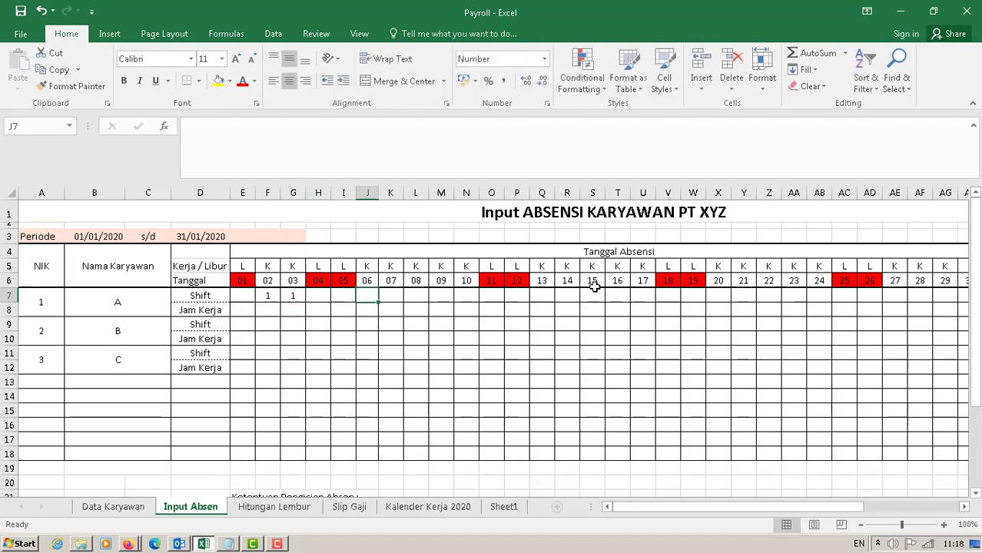
type("3")
key("Tab")
type("3")
key("Tab")
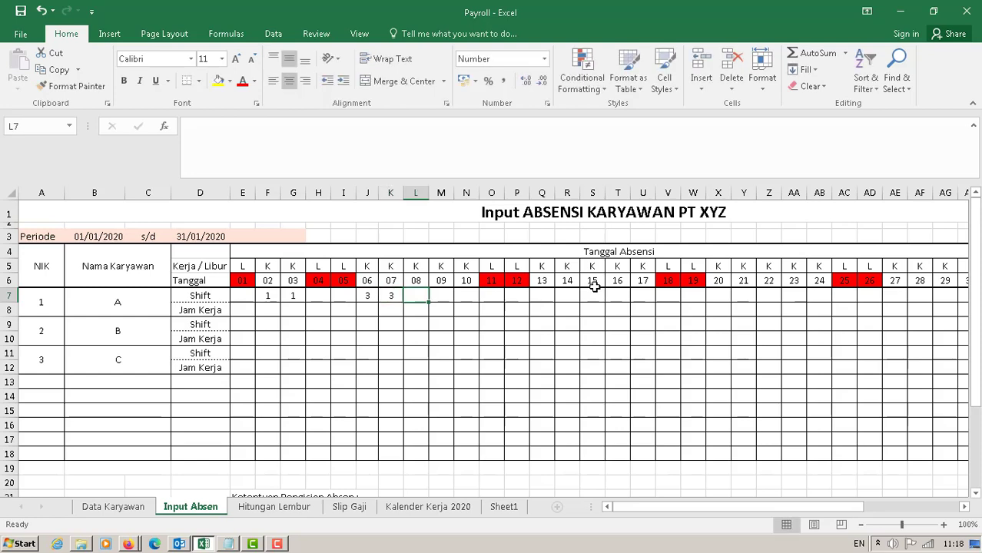
type("3")
key("Tab")
type("3")
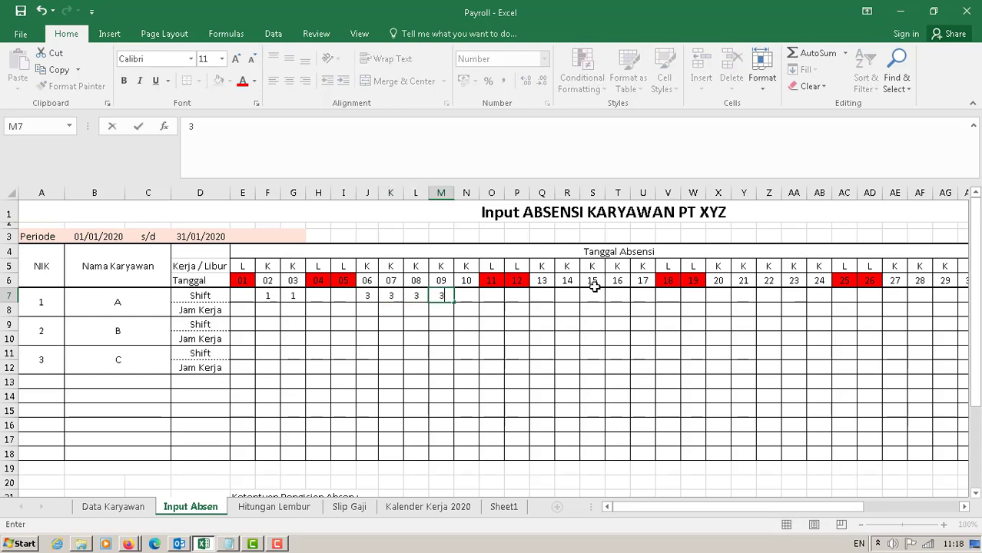
key("Tab")
type("3")
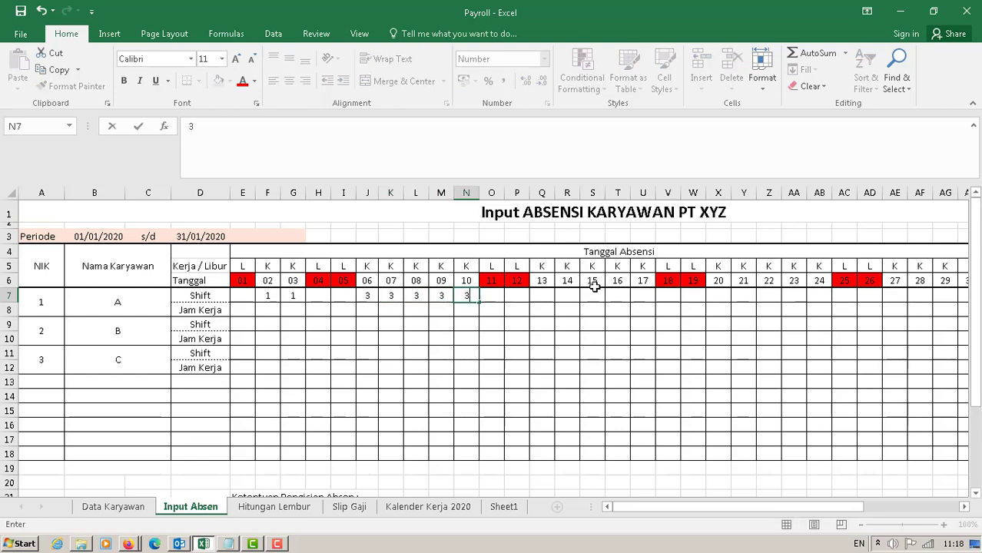
Enter shift 2 for employee B on dates 02 and 03 in the Shift row (F9:G9)
left_click(269, 325)
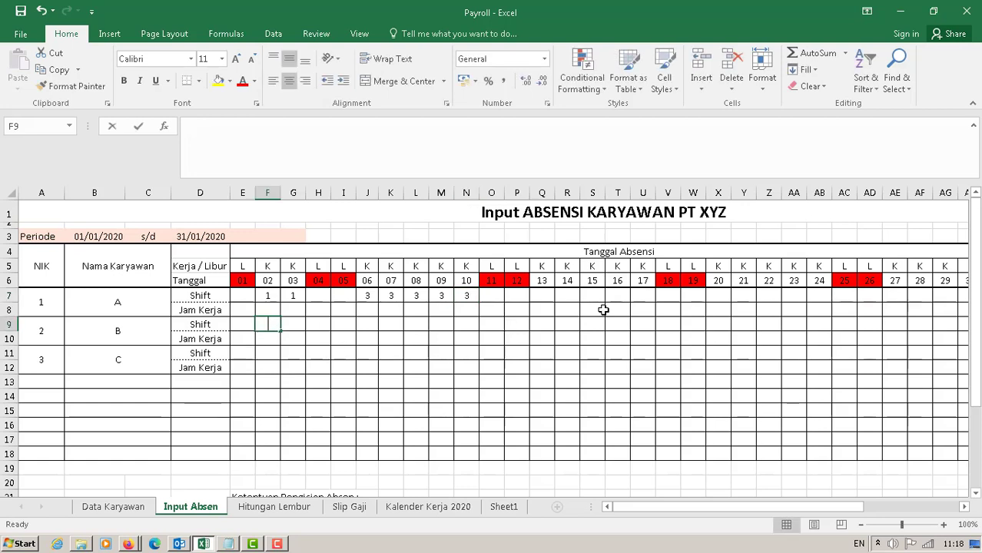
type("2")
key("Tab")
type("2")
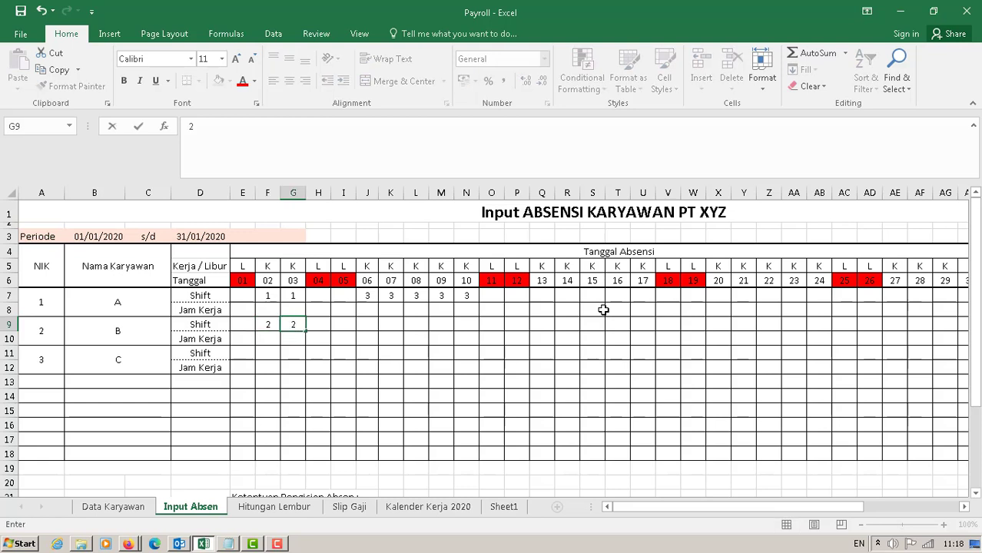
key("Tab")
key("Tab")
key("Tab")
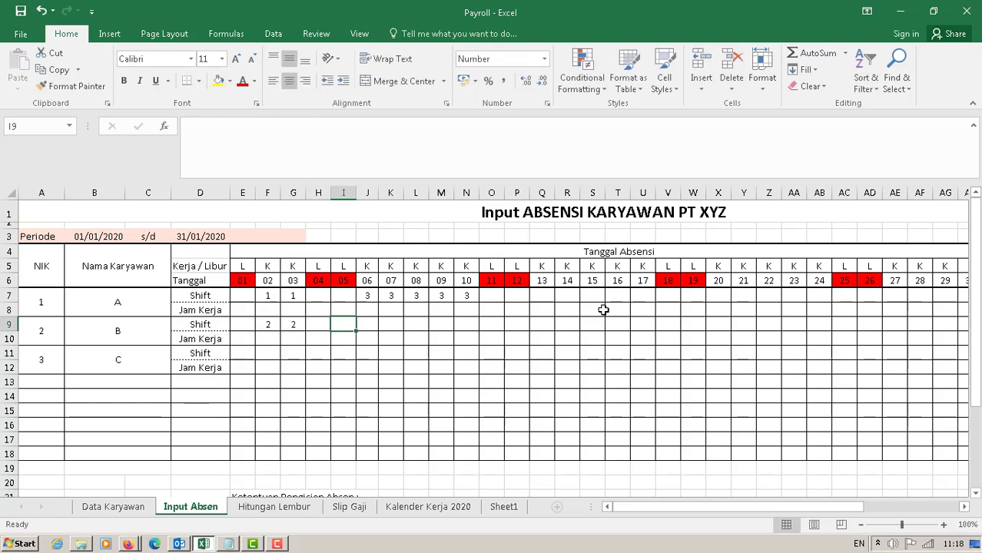
type("2")
key("Tab")
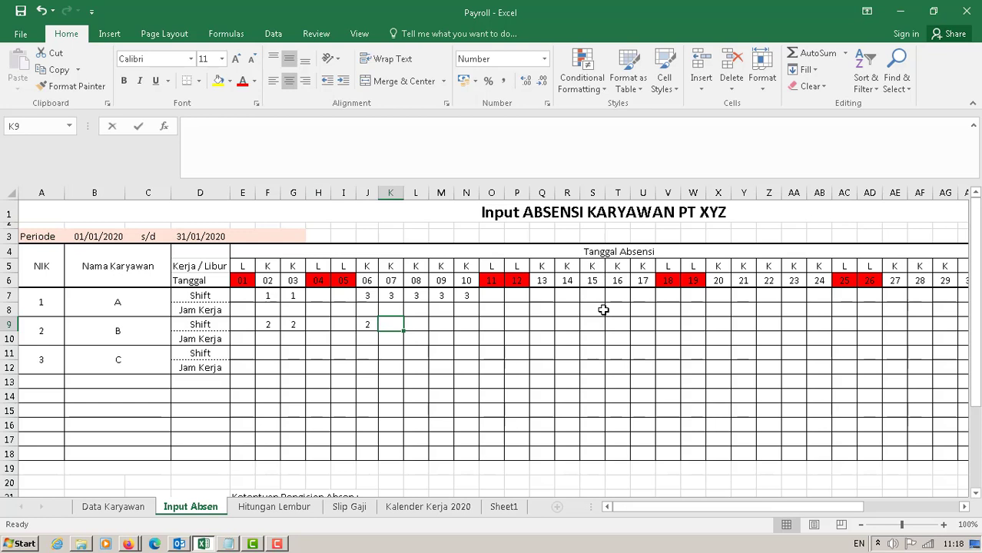
key("BackSpace")
key("Left")
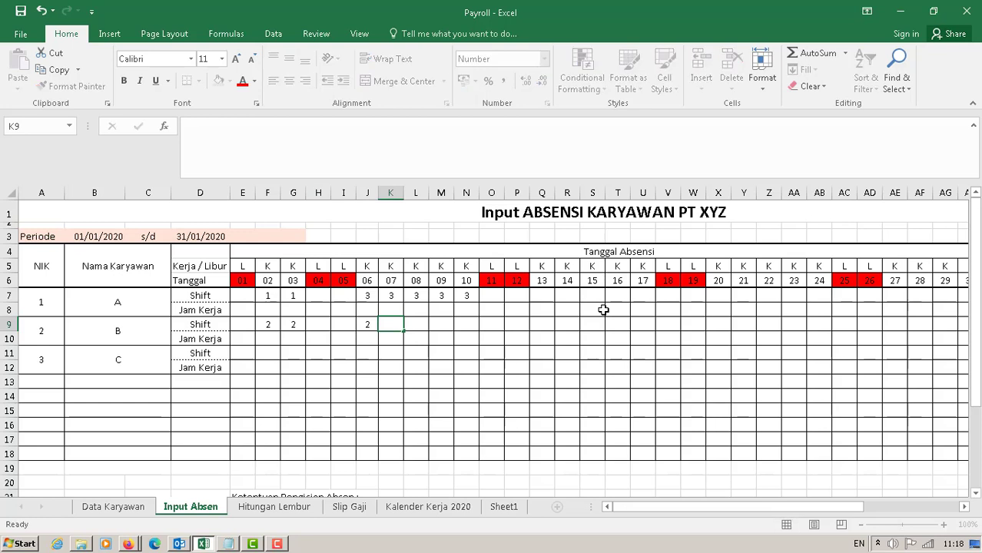
key("BackSpace")
Enter shift 1 for employee B on each date from 06 to 10 in the Shift row (J9:N9)
type("1")
key("Tab")
key("Tab")
type("1")
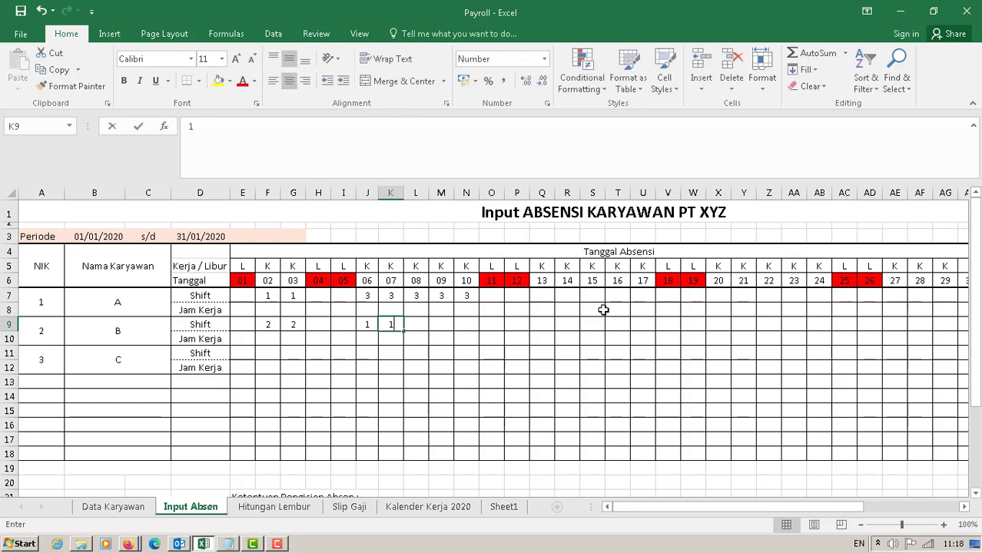
key("Tab")
type("1")
key("Tab")
type("1")
key("Tab")
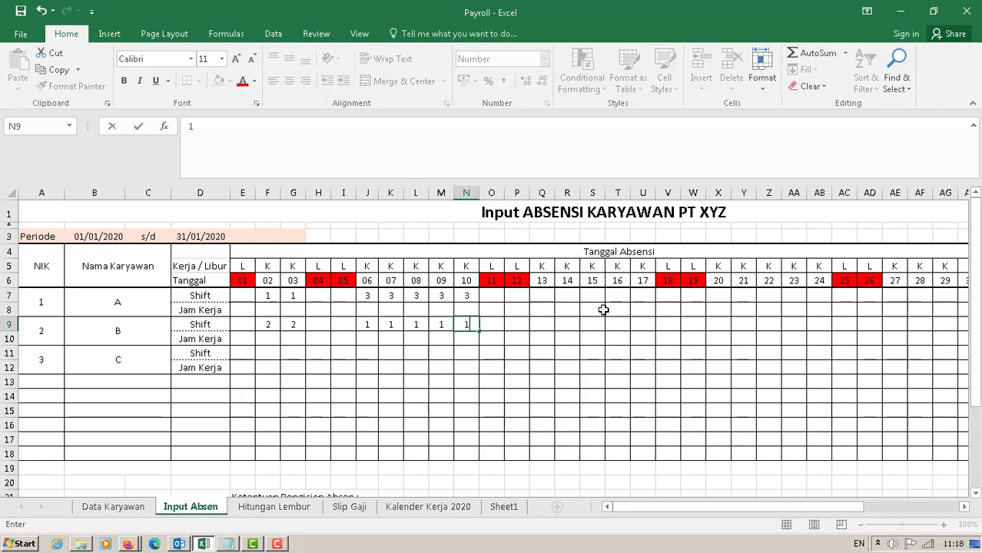
type("1")
Enter shift 3 for employee C on dates 02 and 03 in the Shift row (F11:G11)
left_click(258, 353)
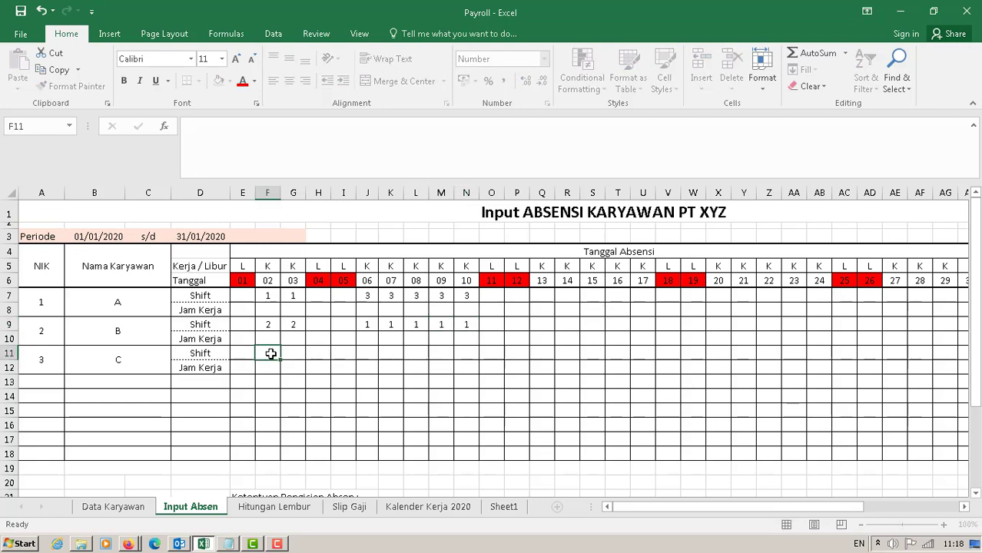
type("3")
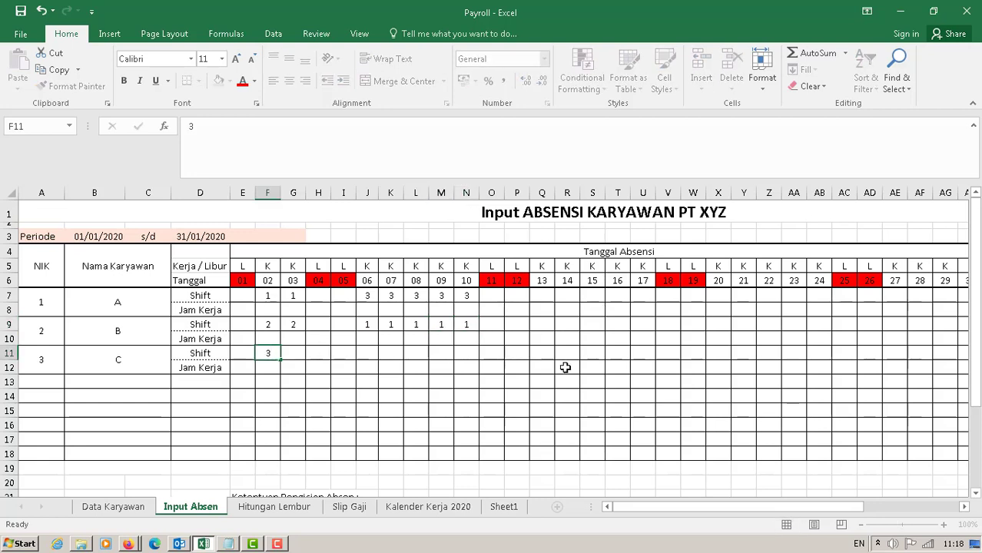
key("Tab")
type("3")
key("Tab")
Enter shift 2 for employee C on each date from 06 to 10 in the Shift row (J11:N11)
key("Tab")
key("Tab")
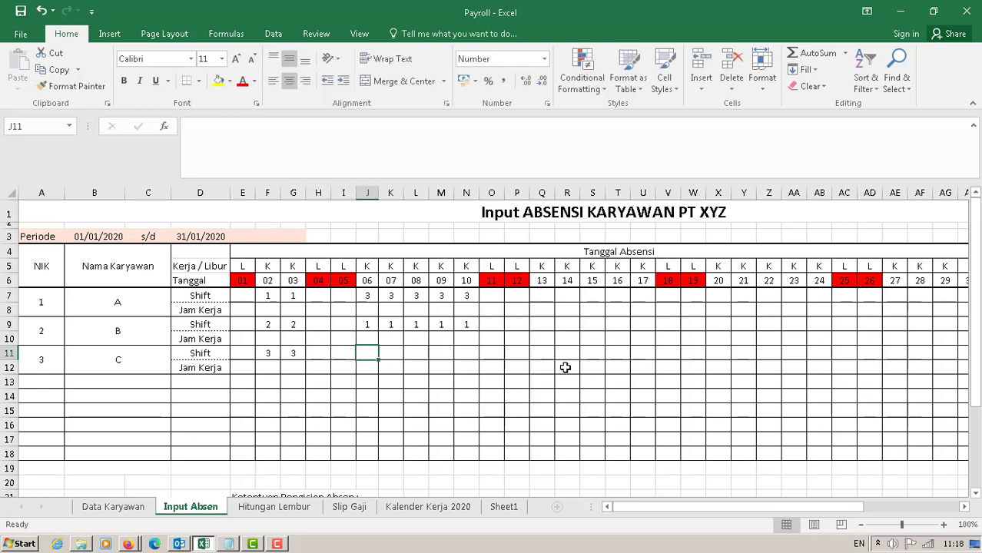
type("2")
key("Tab")
type("2")
key("Tab")
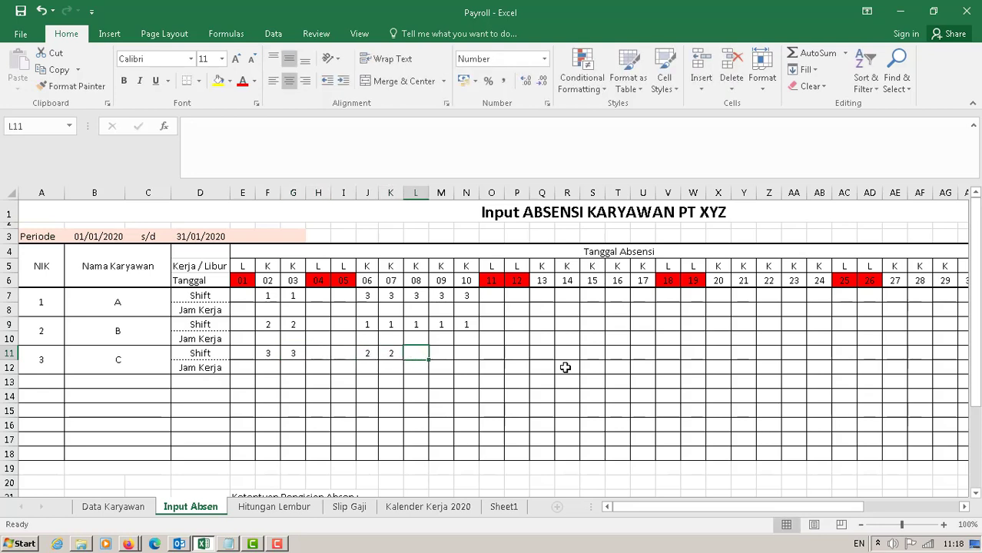
type("2")
key("Tab")
type("2")
key("Tab")
type("2")
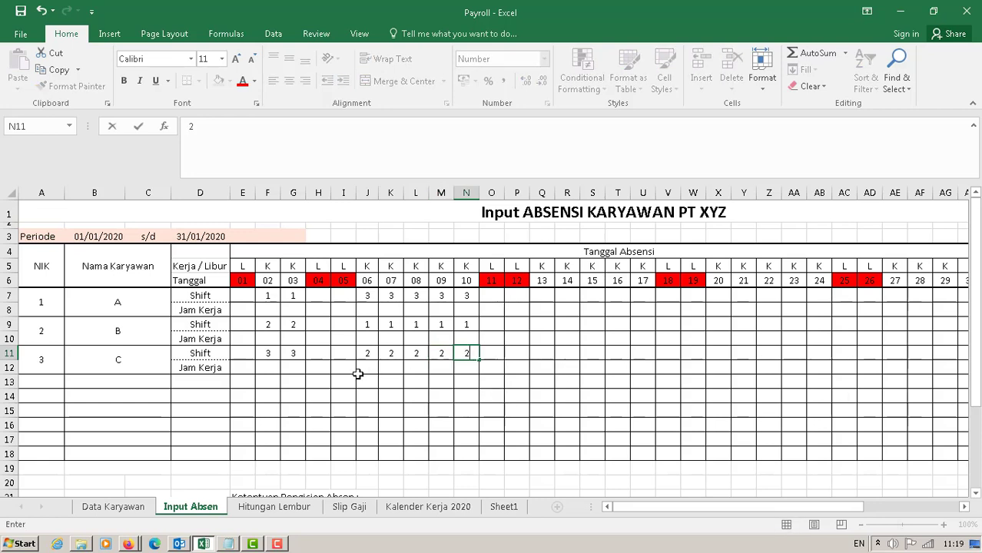
Enter 08 working hours for employee A on dates 02 and 03 in the Jam Kerja row (F8:G8)
left_click(266, 309)
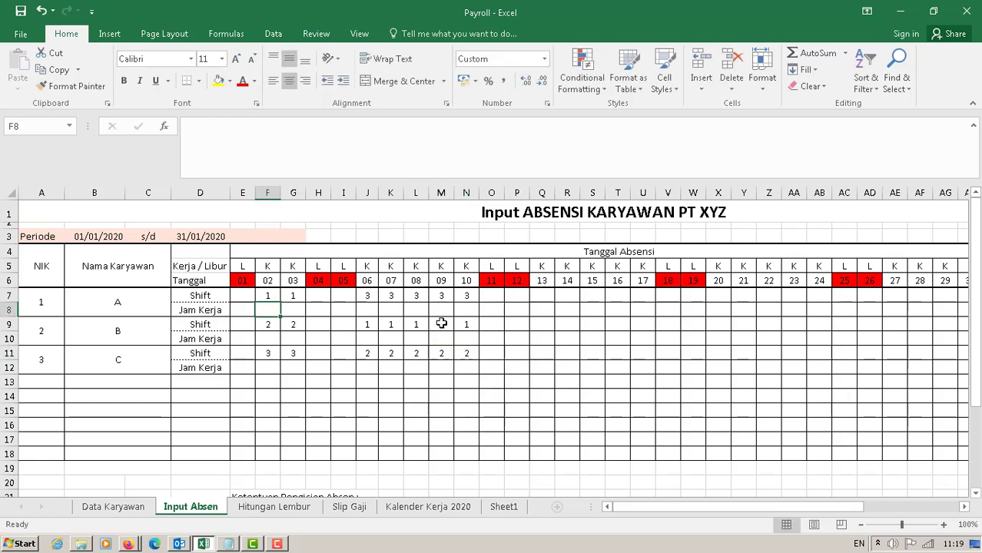
type("08")
key("Tab")
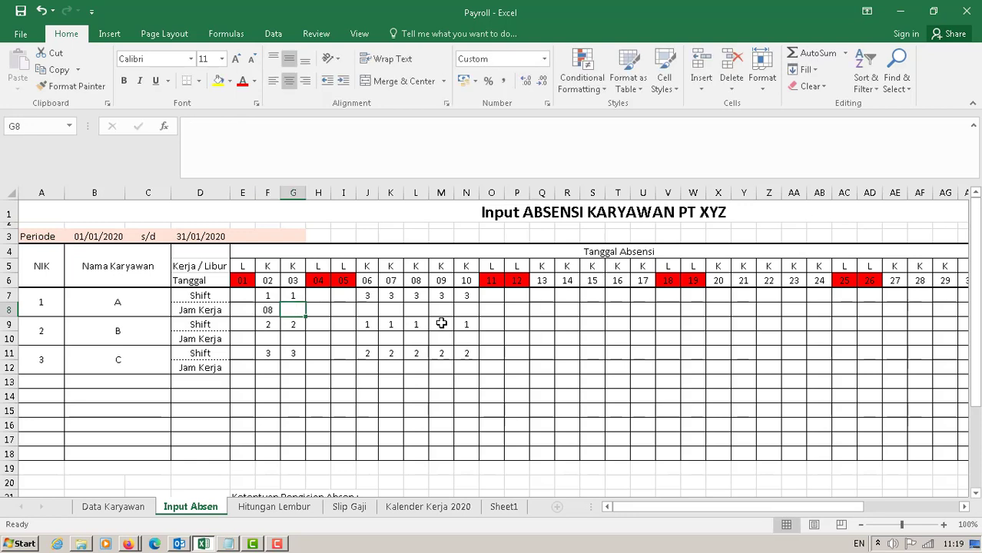
type("08")
key("Tab")
Enter 09 working hours for employee A on dates 06 and 07 in the Jam Kerja row (J8:K8)
key("Tab")
key("Tab")
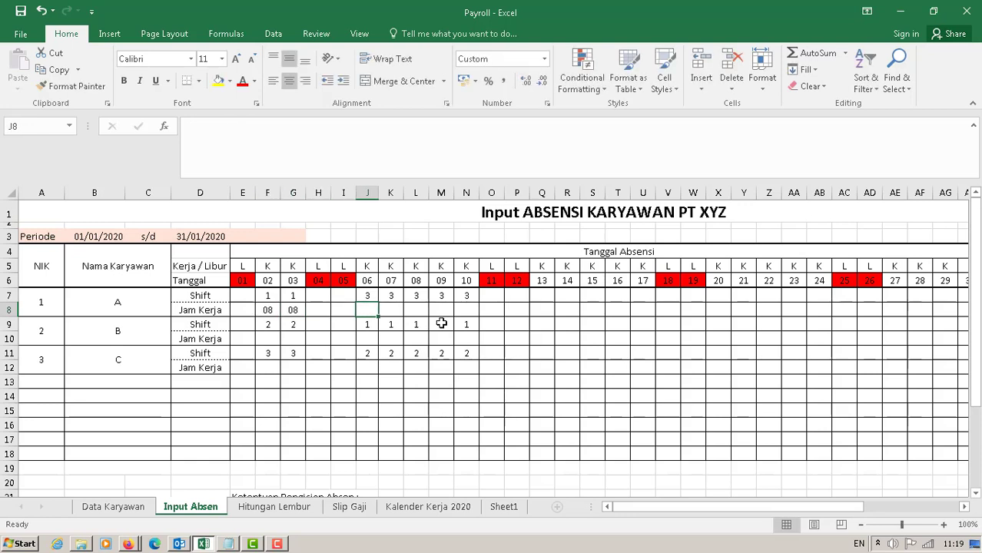
type("09")
key("Tab")
type("09")
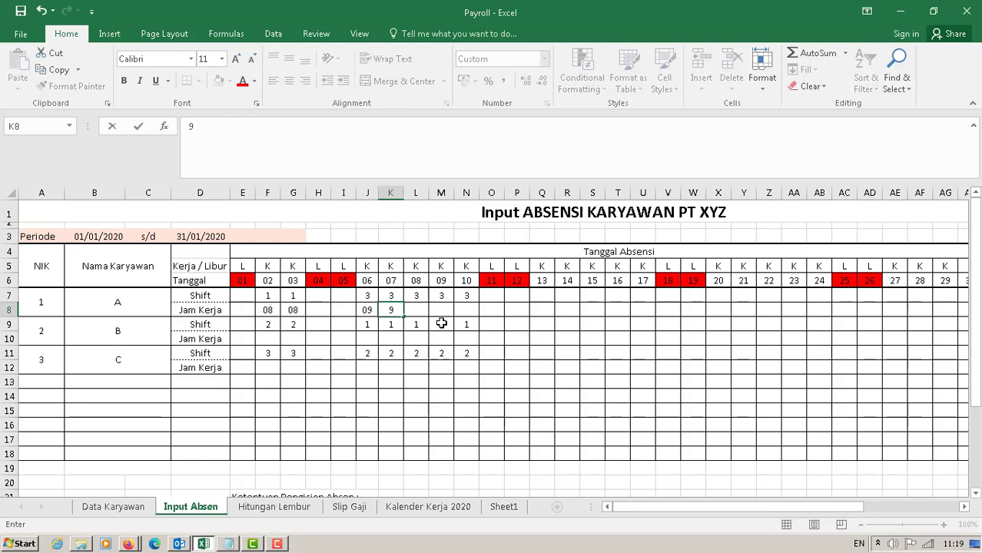
key("Tab")
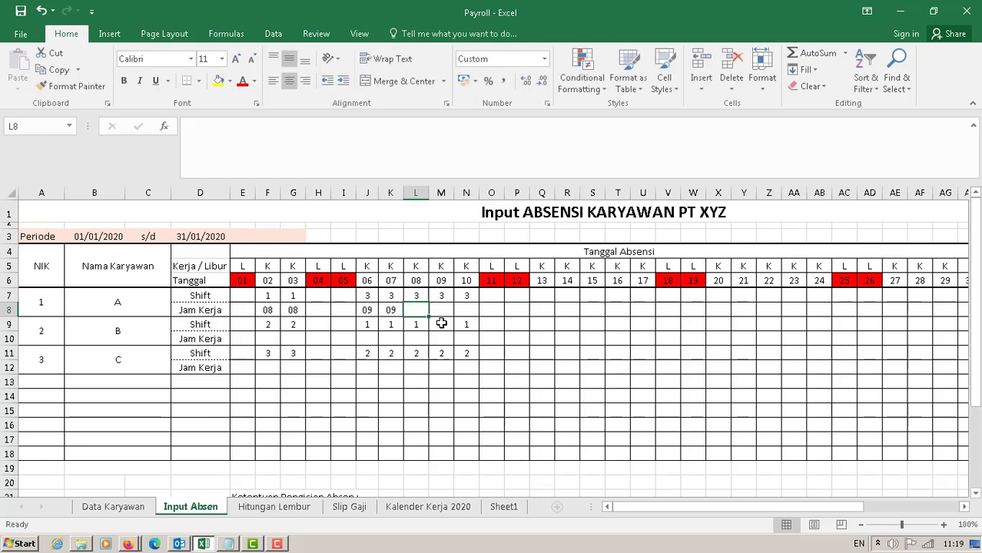
Enter S in employee A's Jam Kerja cell for date 08 (L8) and clear the shift above it (L7)
type("s")
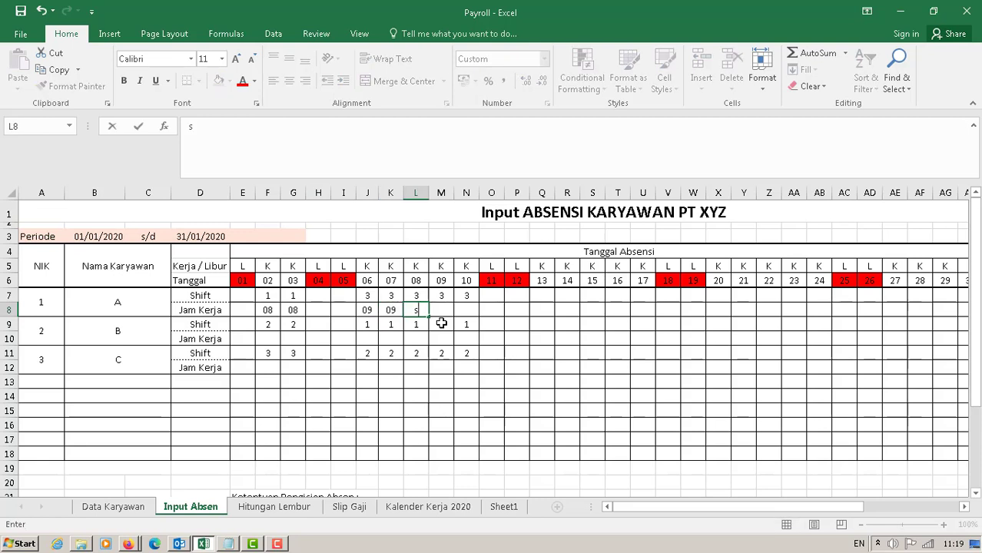
key("Up")
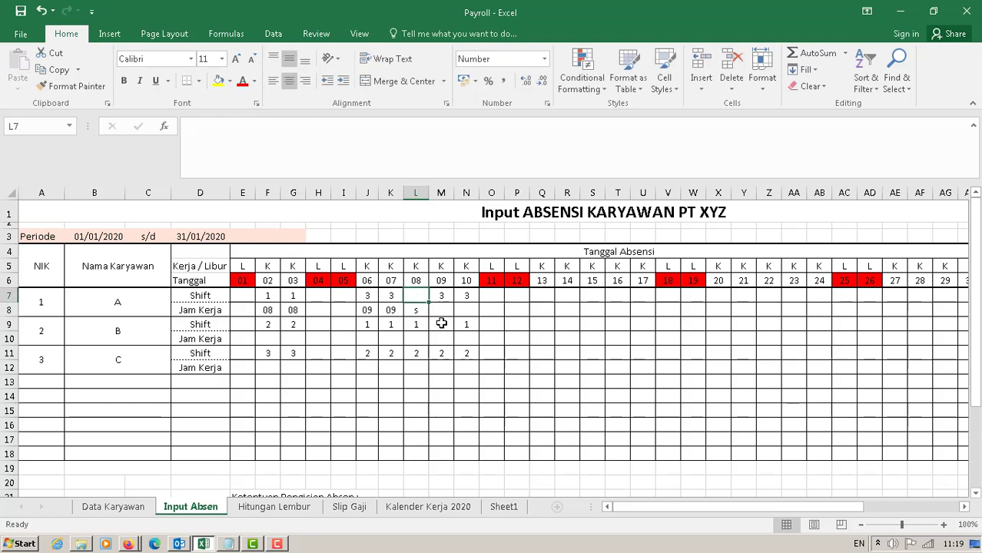
left_click(416, 311)
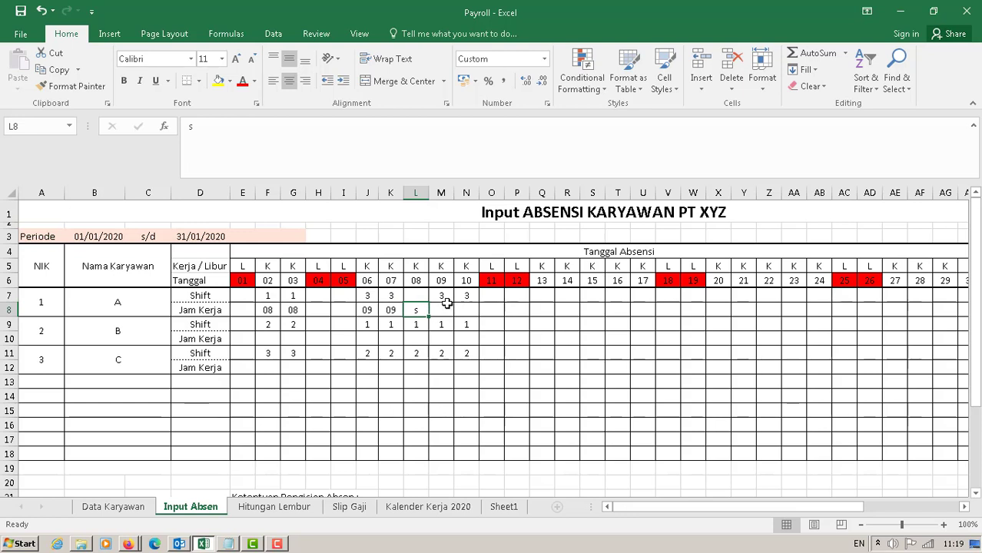
type("S")
left_click(444, 308)
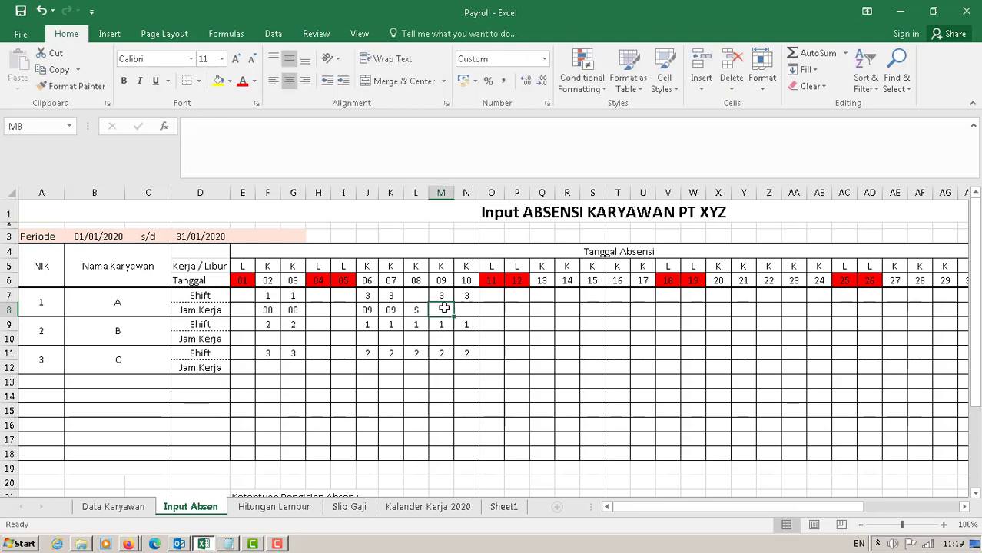
type("S")
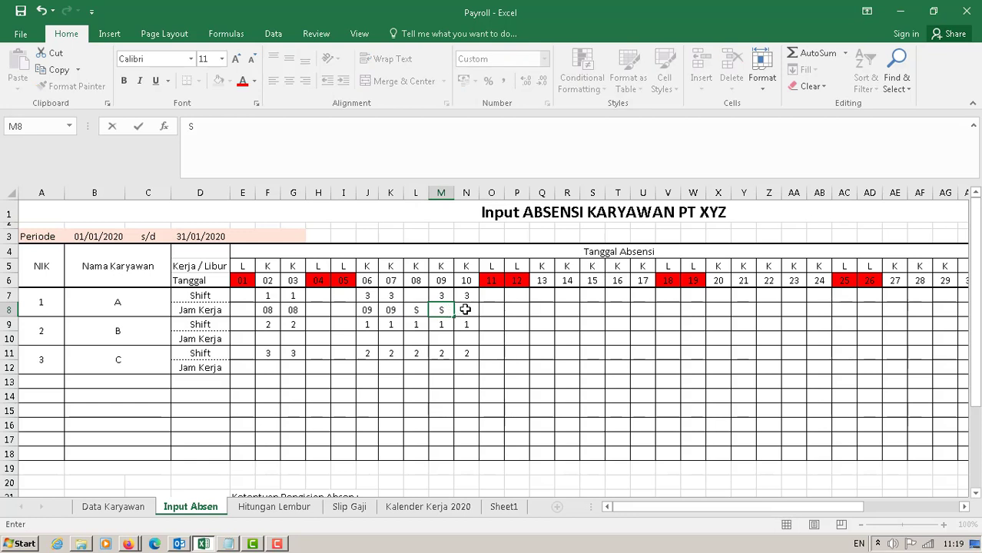
left_click(465, 309)
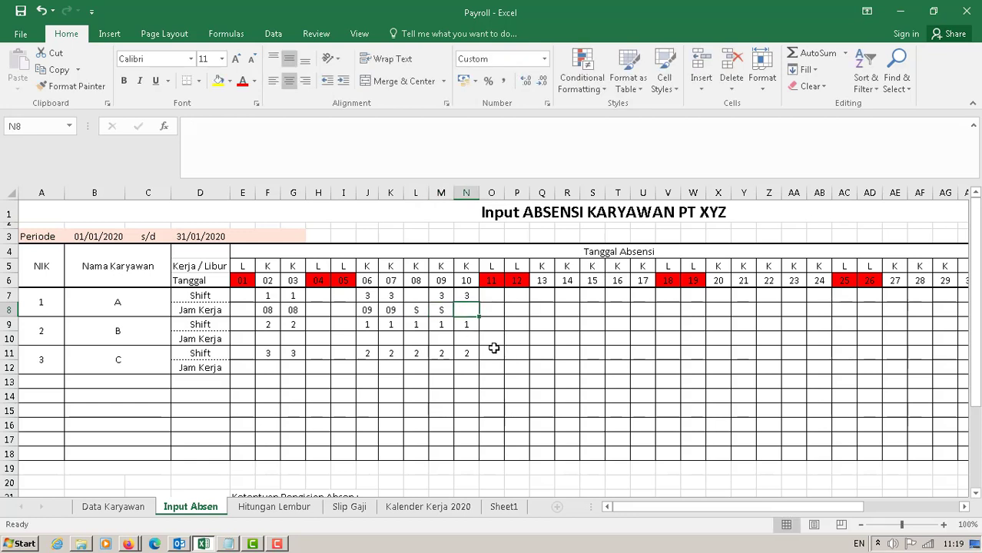
Enter A for date 09 and I for date 10 in employee A's Jam Kerja row (M8:N8)
left_click(444, 308)
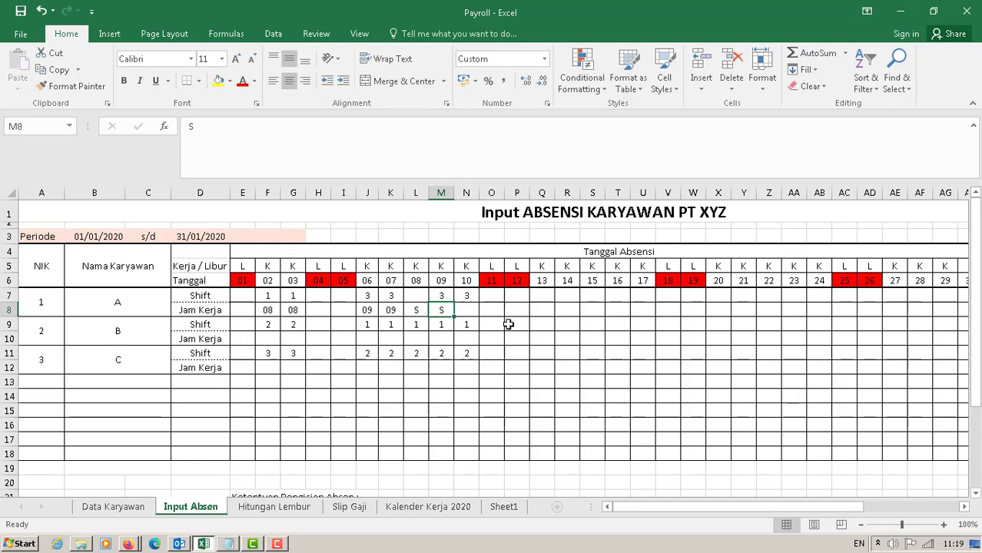
type("A")
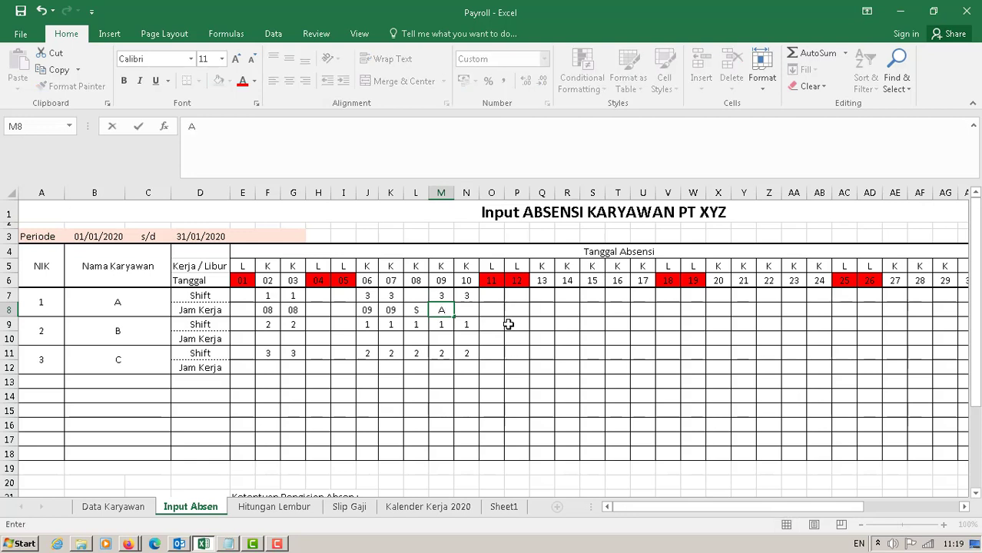
key("Tab")
type("I")
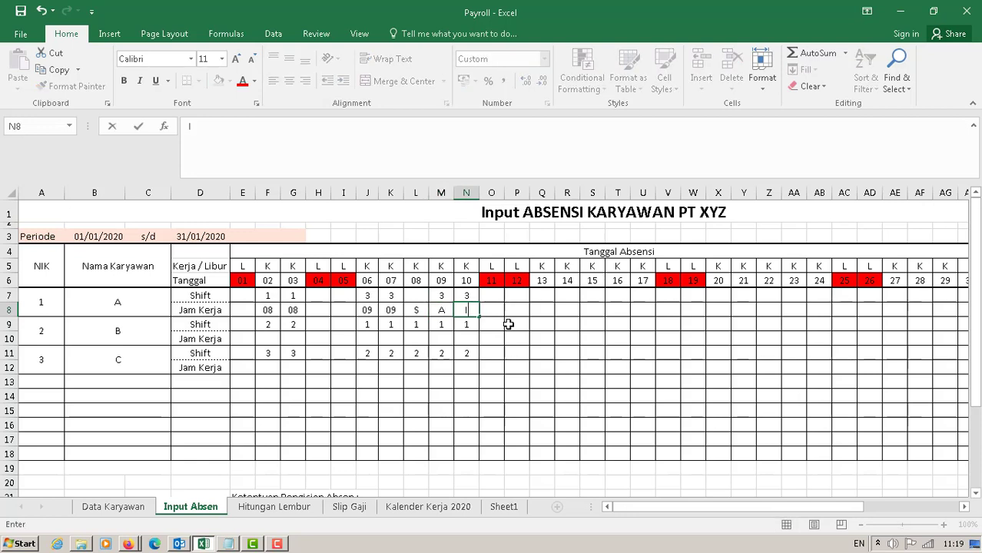
Replace employee B's shift on date 02 (F9) with the code C
left_click(416, 324)
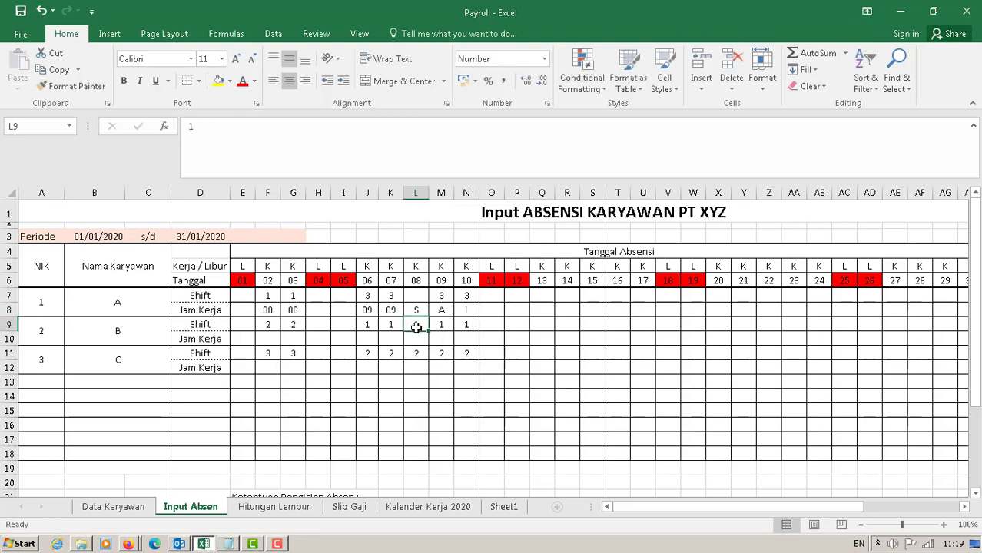
left_click(275, 339)
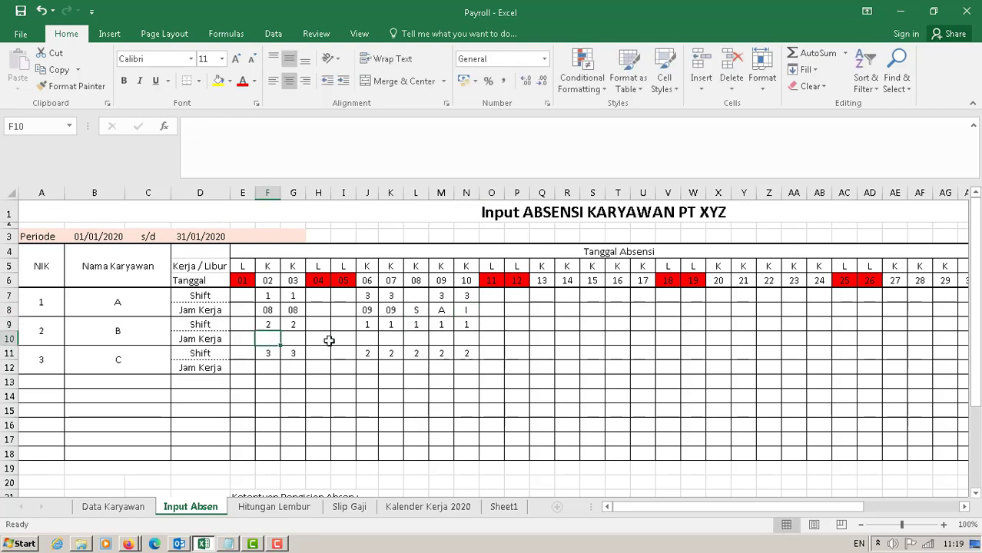
left_click(274, 326)
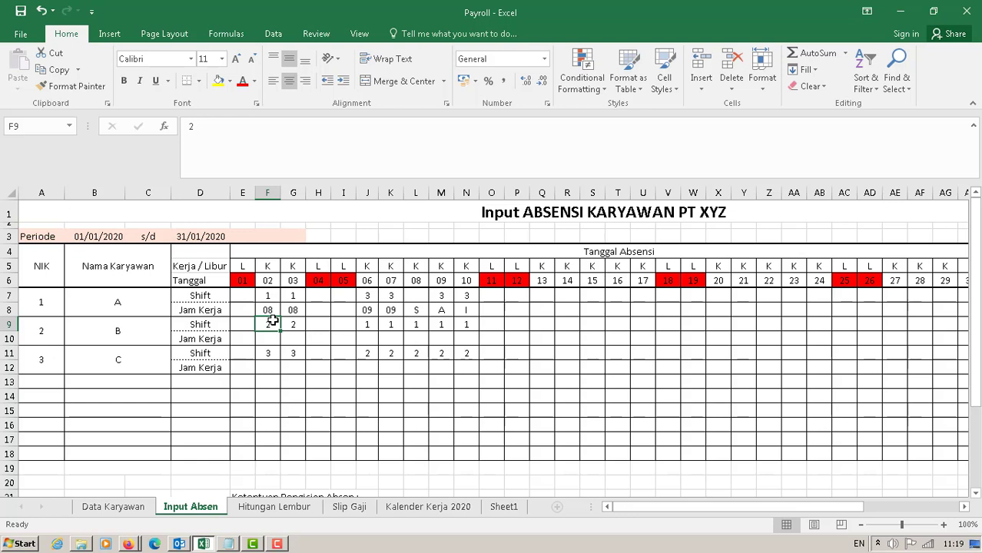
key("Delete")
type("C")
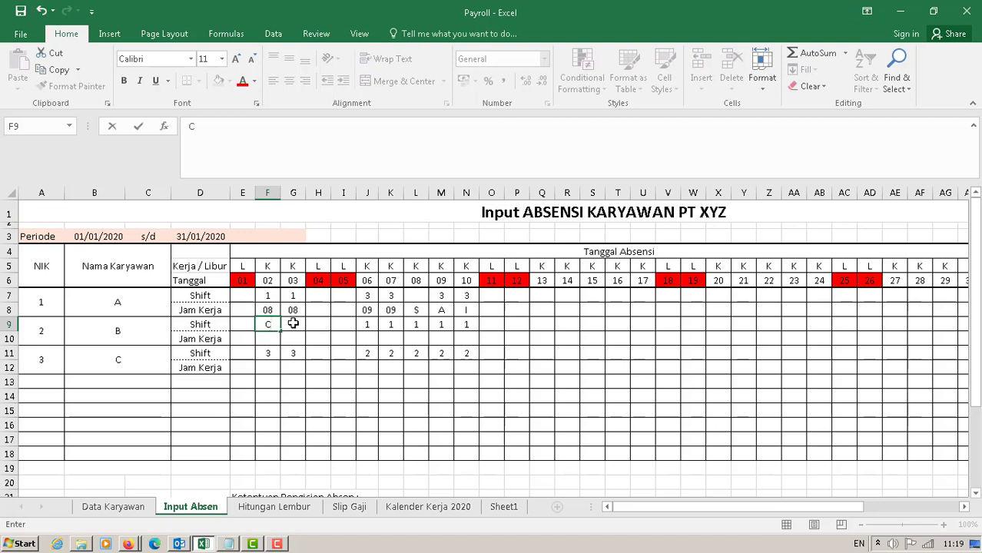
Replace employee B's shifts on dates 06 and 07 (J9:K9) with A and S, and clear employee C's shift on date 07 (K11)
left_click(377, 324)
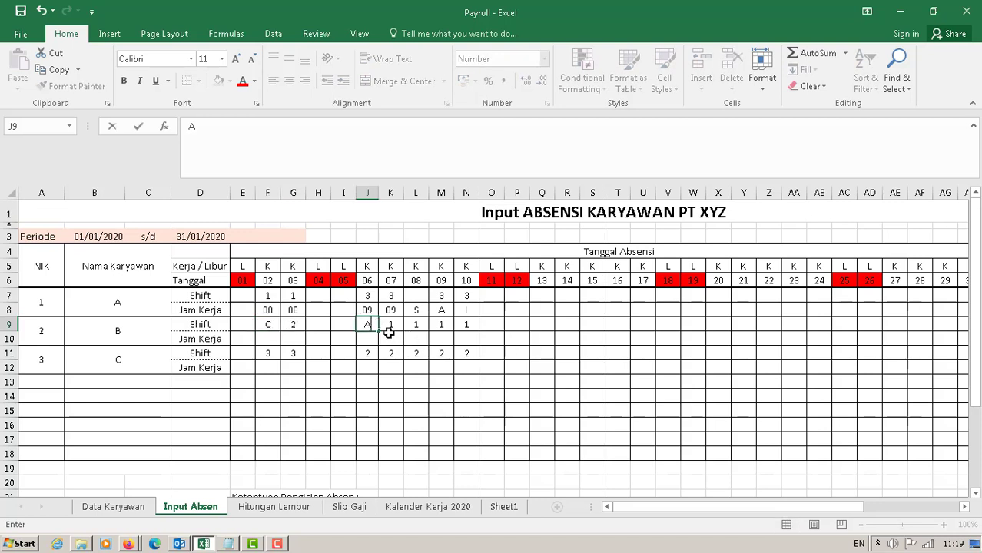
type("A")
key("Tab")
type("S")
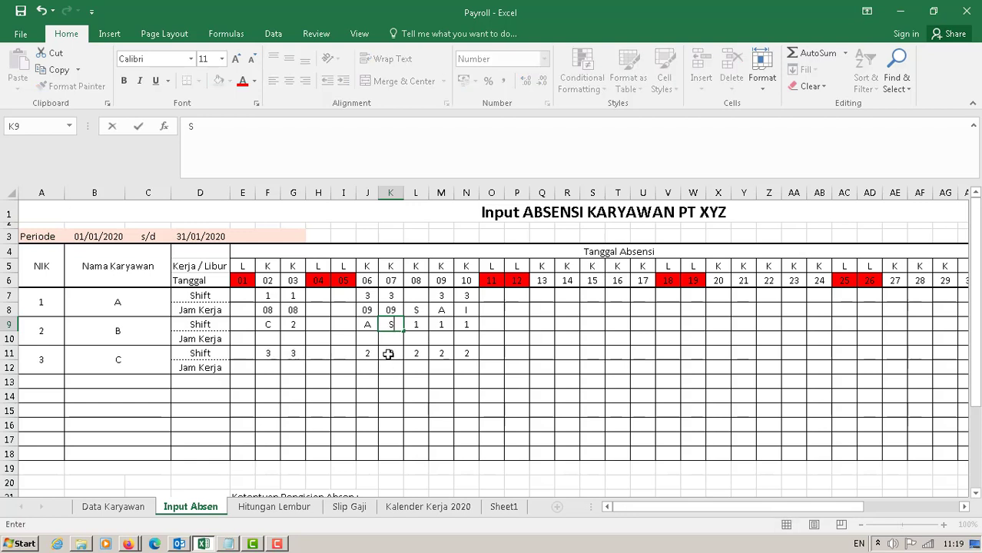
left_click(388, 357)
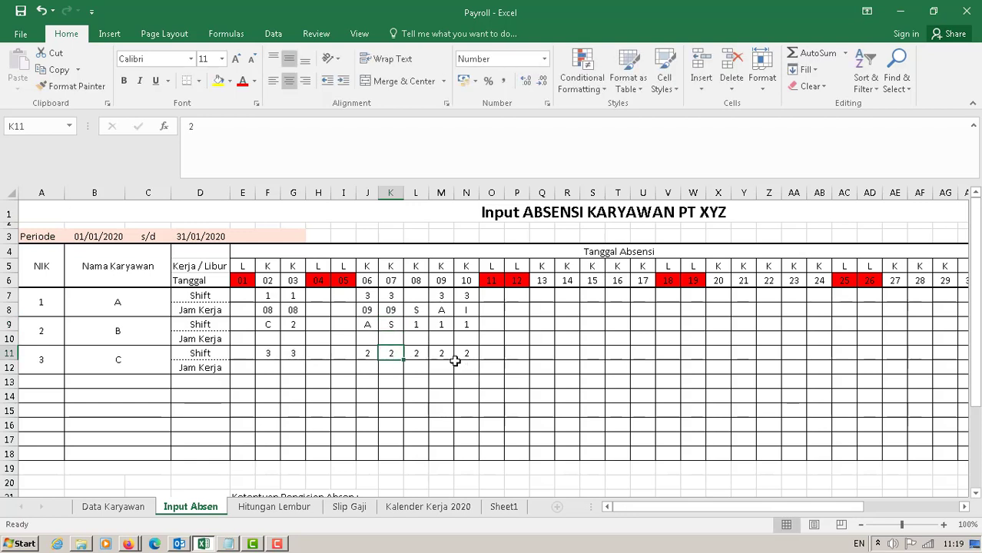
key("Delete")
Copy employee B's A and S codes from the Shift row (J9:K9) into the Jam Kerja row below (J10:K10)
left_click(369, 310)
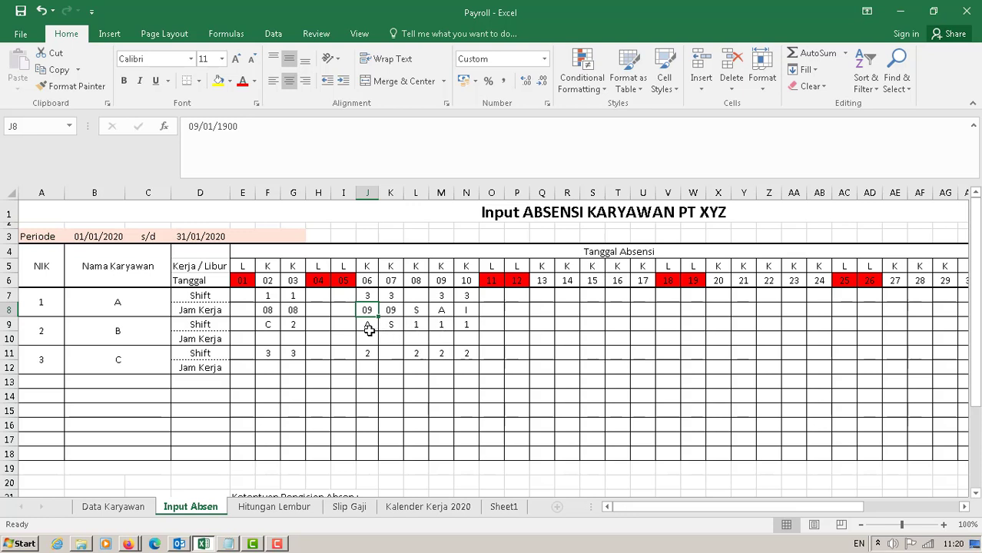
left_click(368, 326)
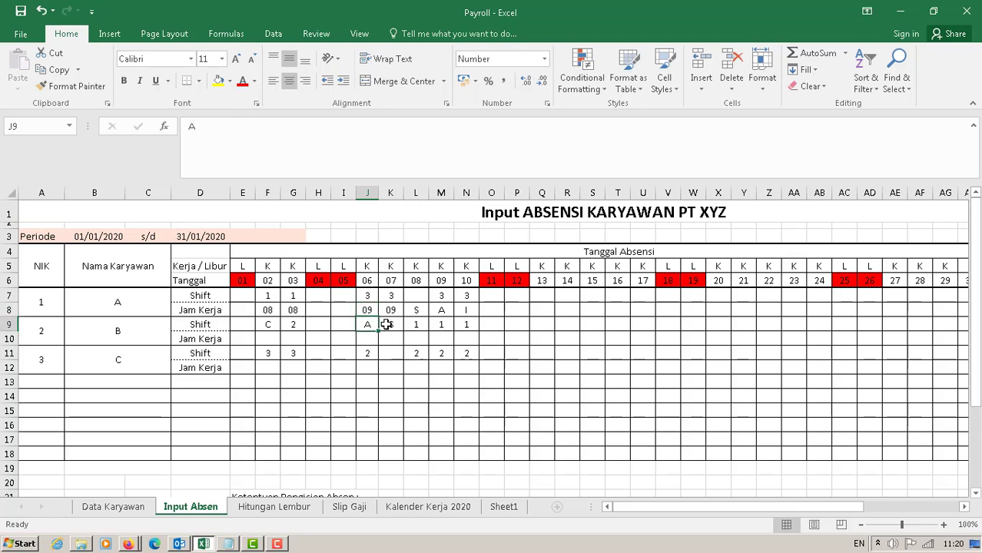
left_click(390, 325, "shift")
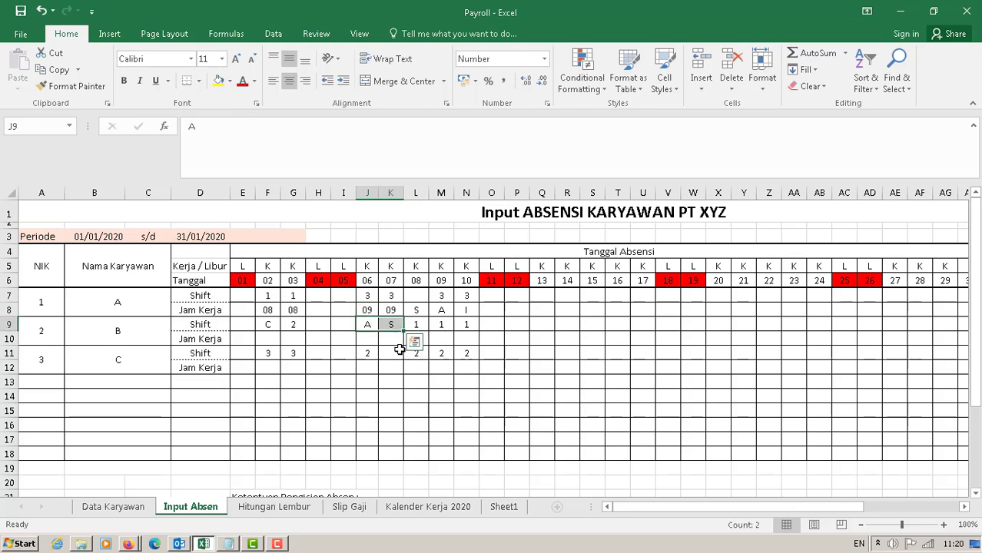
key("ctrl+c")
left_click(371, 340)
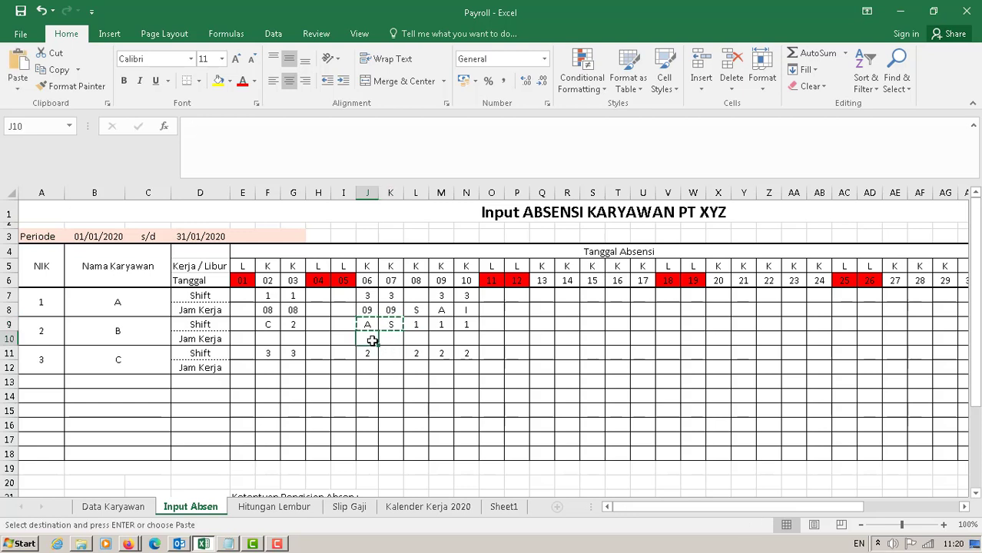
key("ctrl+v")
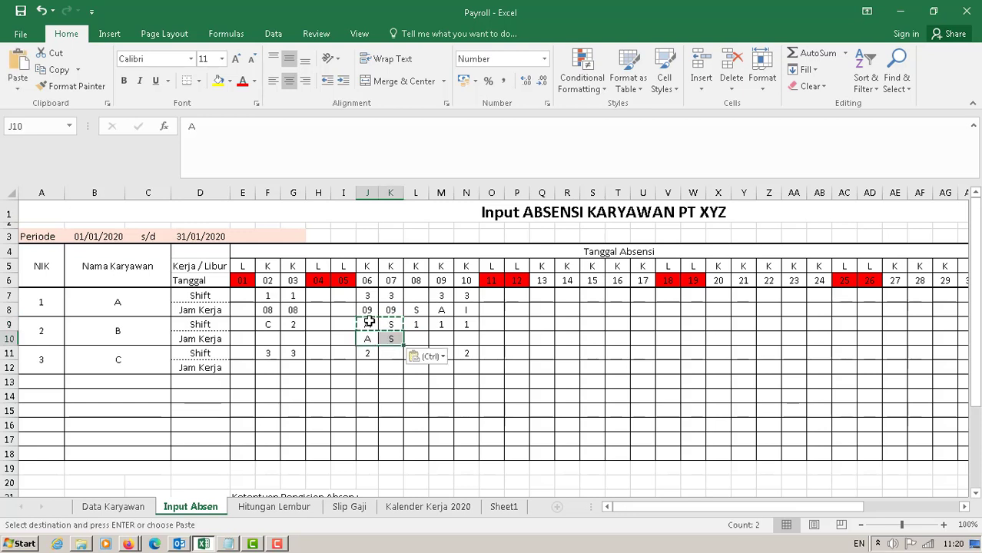
Clear employee B's absence codes from the Shift row (J9:K9 and F9) and enter C for date 02 in the Jam Kerja row (F10)
left_click_drag(368, 323, 382, 323)
key("Delete")
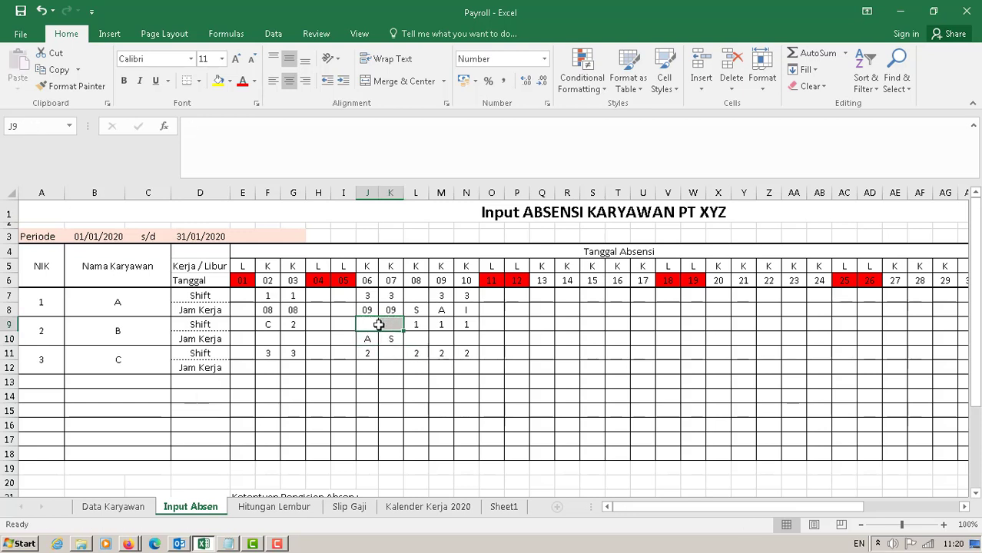
left_click(272, 336)
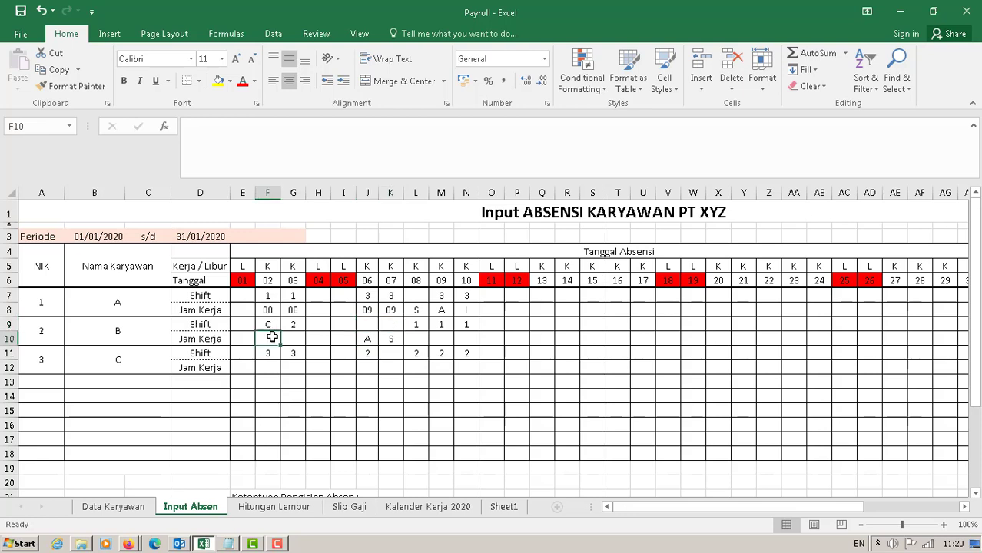
type("c")
left_click(272, 326)
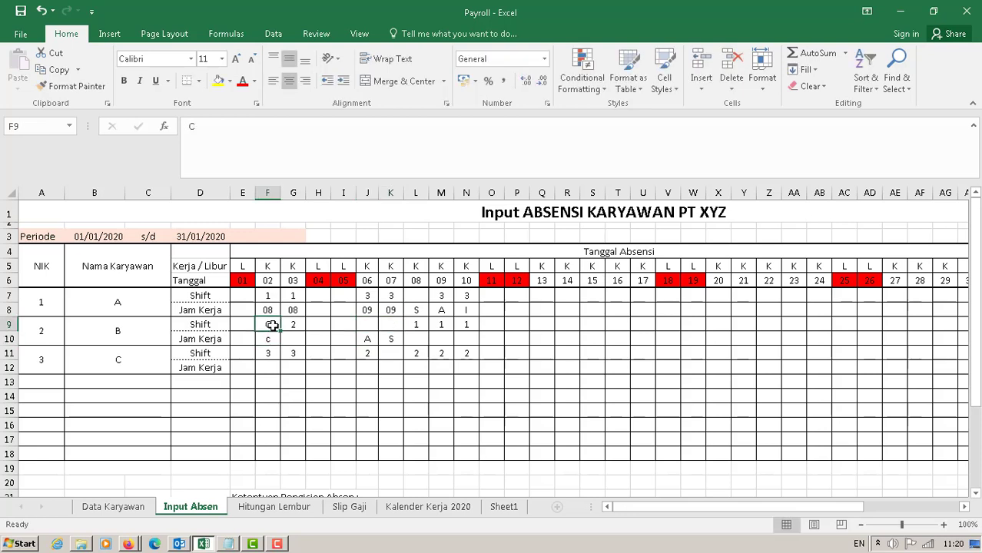
key("Delete")
left_click(268, 339)
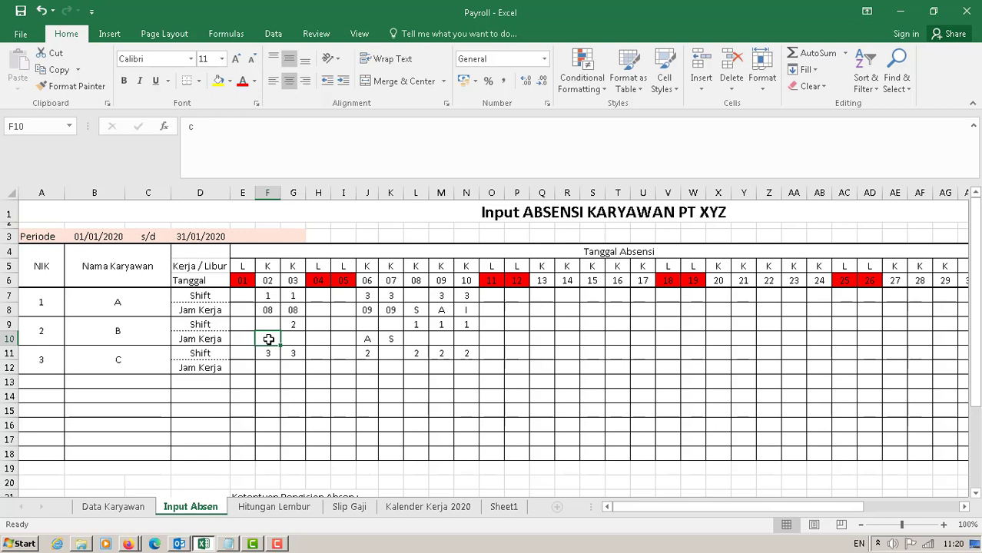
type("C")
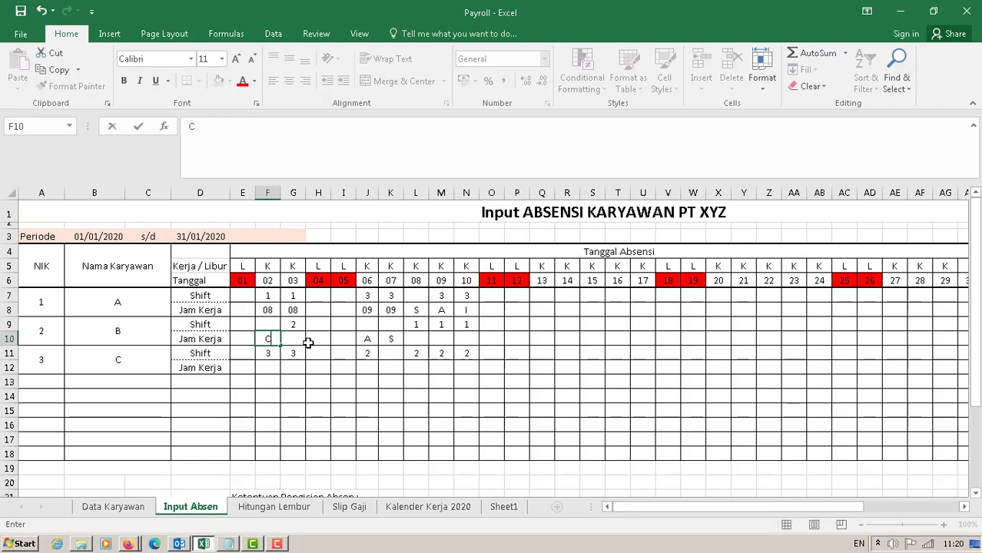
Enter employee B's working hours in the Jam Kerja row: 8 for date 03 (G10) and 9, 8, 10 for dates 08 to 10 (L10:N10)
left_click(295, 338)
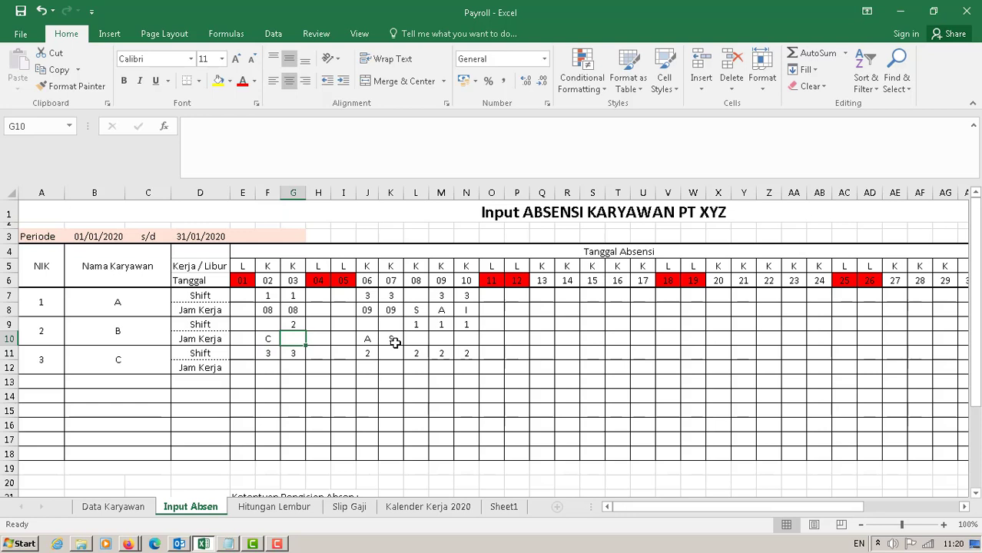
type("8")
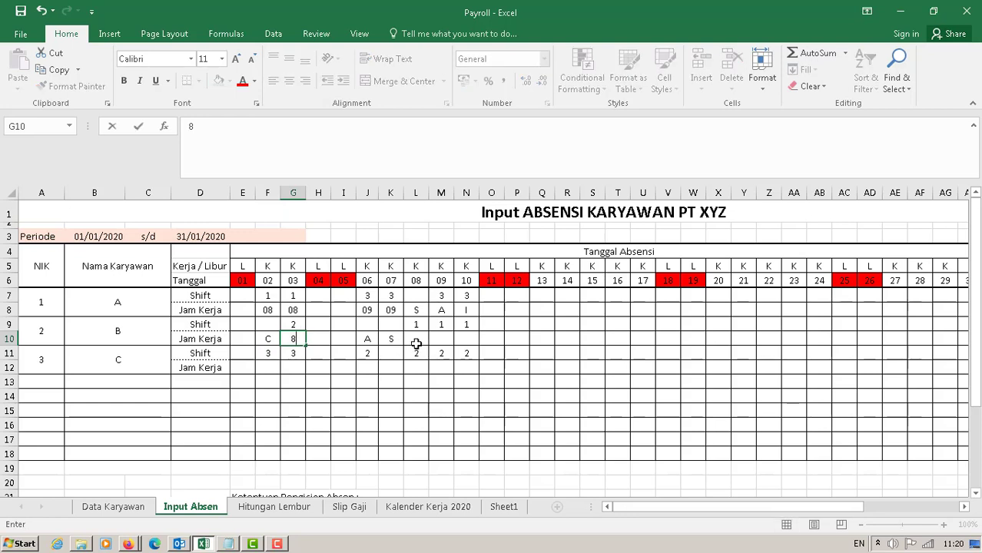
left_click(416, 343)
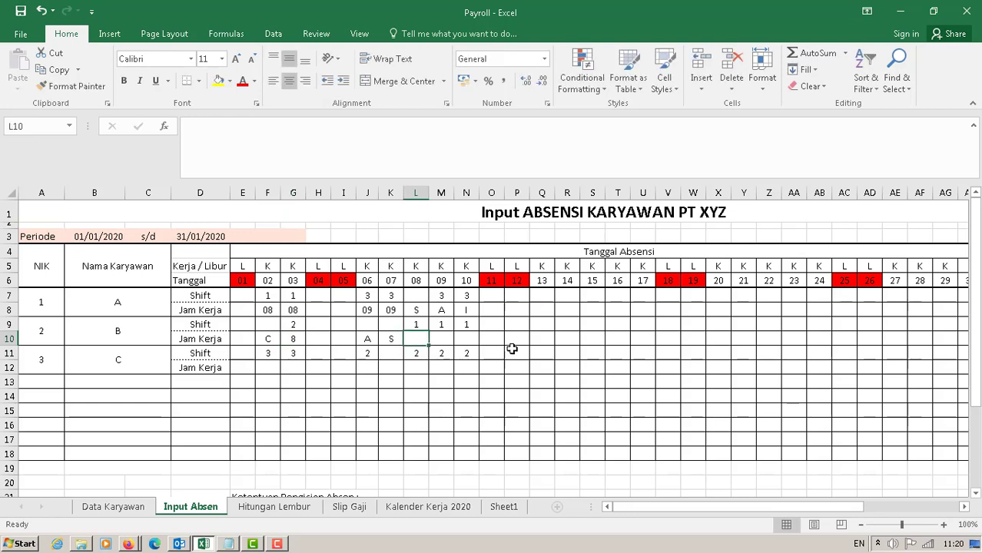
type("9")
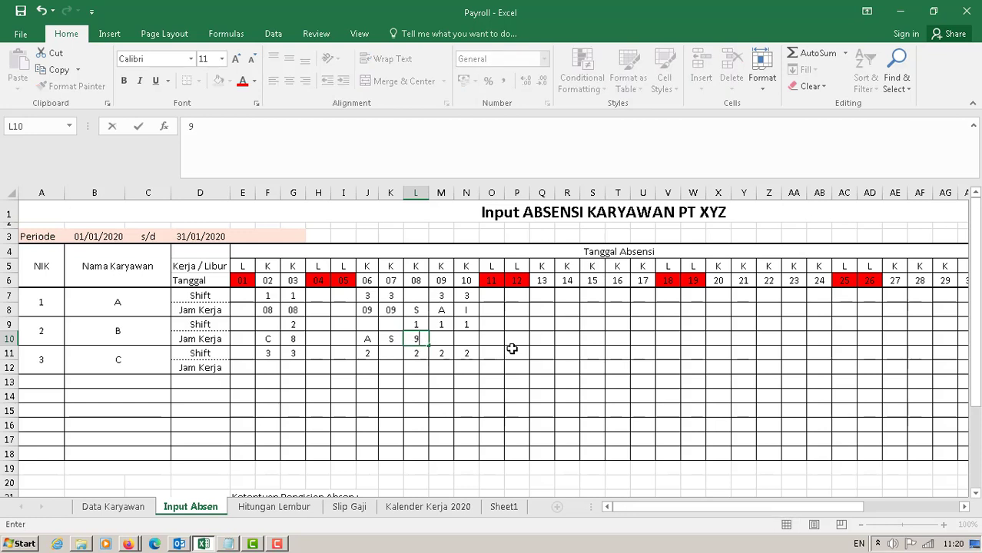
key("Tab")
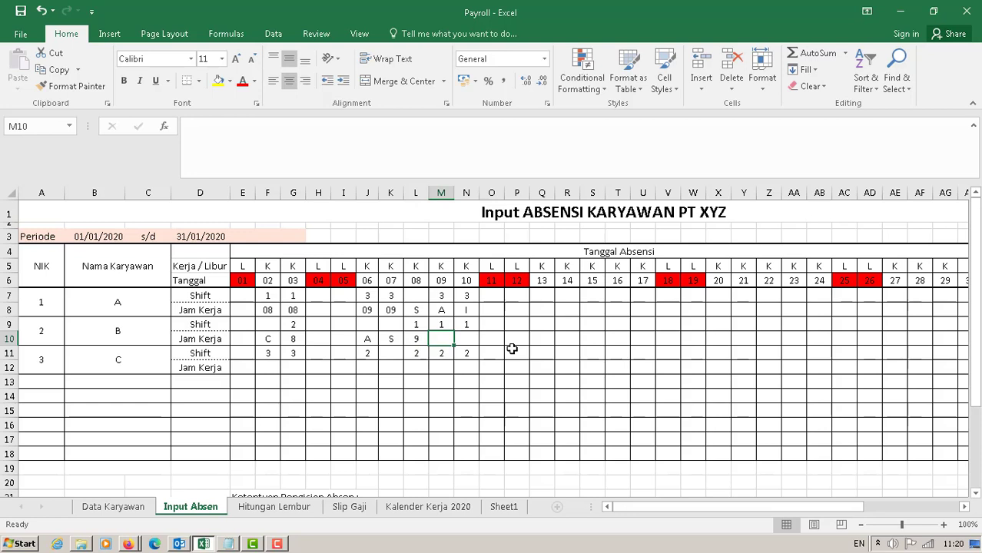
type("8")
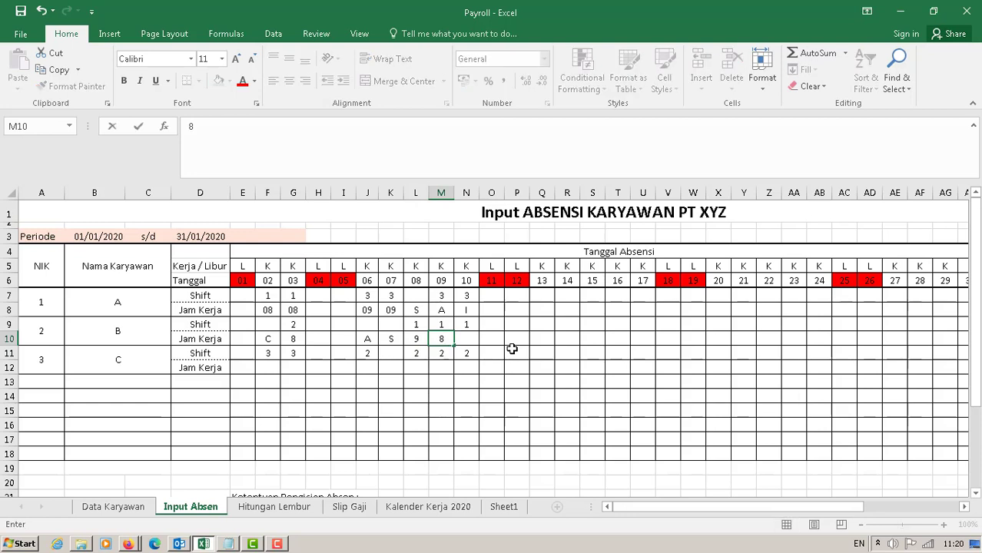
key("Tab")
type("1")
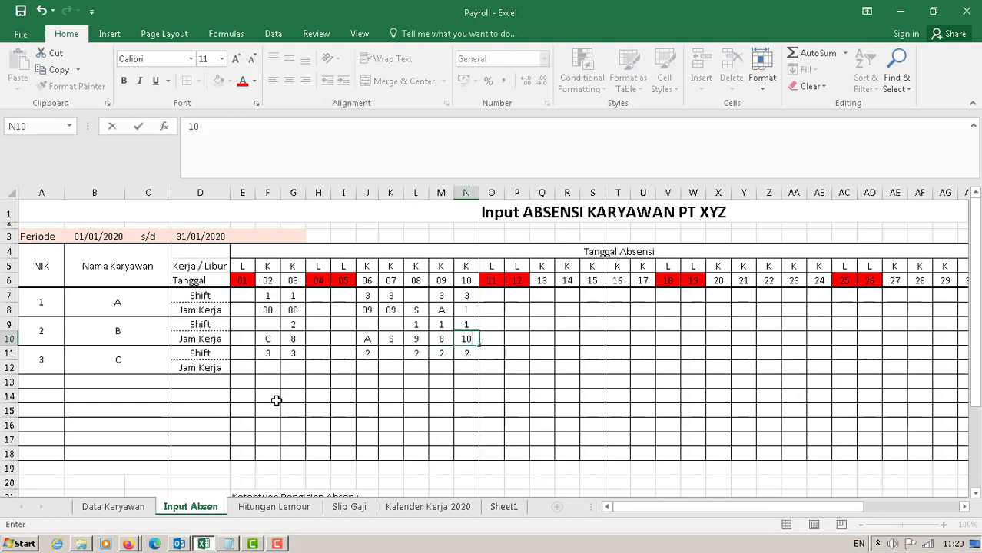
Enter 8 working hours for dates 02 and 03 in employee C's Jam Kerja row (F12:G12)
left_click(267, 367)
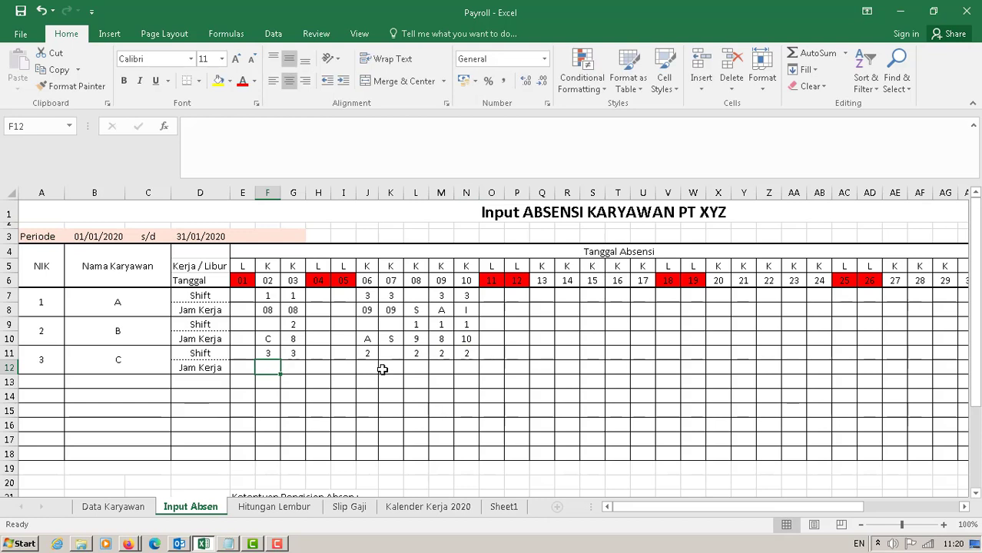
type("8")
key("Tab")
type("7")
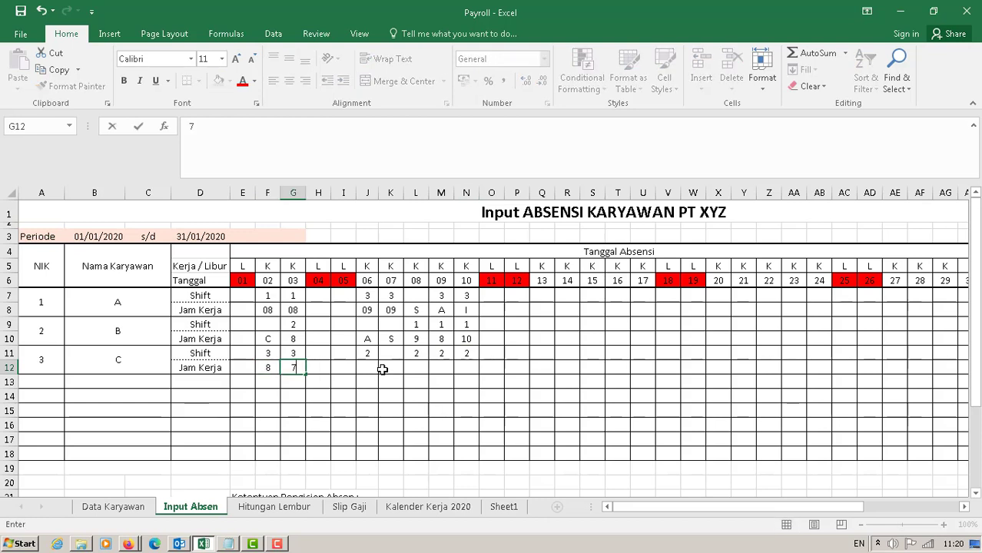
key("Tab")
key("Tab")
key("Tab")
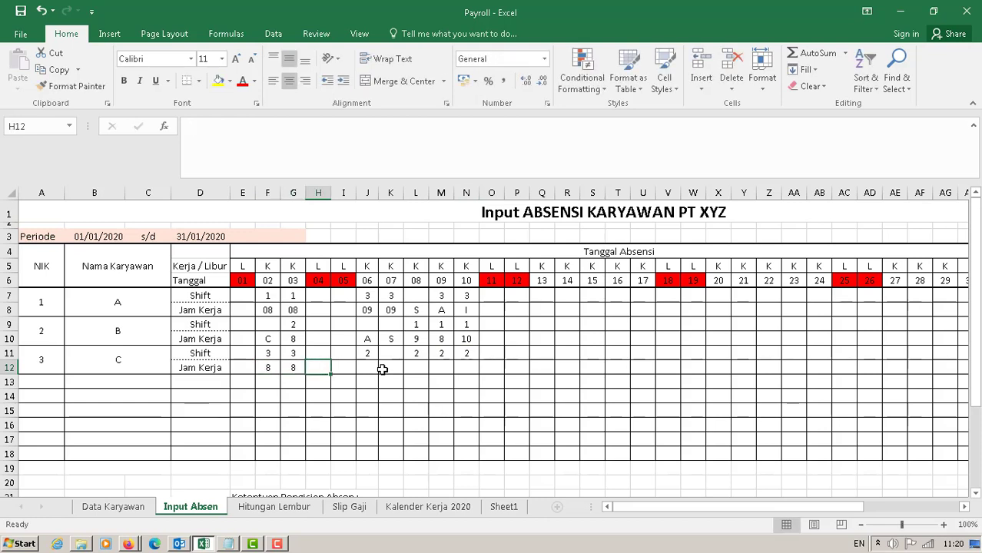
Enter 8 working hours for each of the dates 06 to 10 in employee C's Jam Kerja row (J12:N12)
type("8")
key("Tab")
type("8")
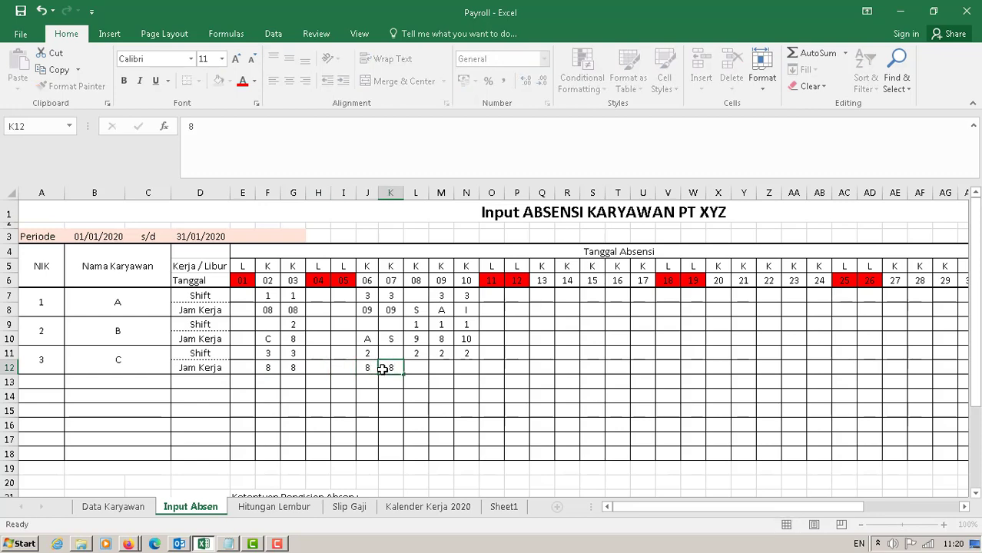
key("Tab")
type("8")
key("Tab")
type("8")
key("Tab")
type("8")
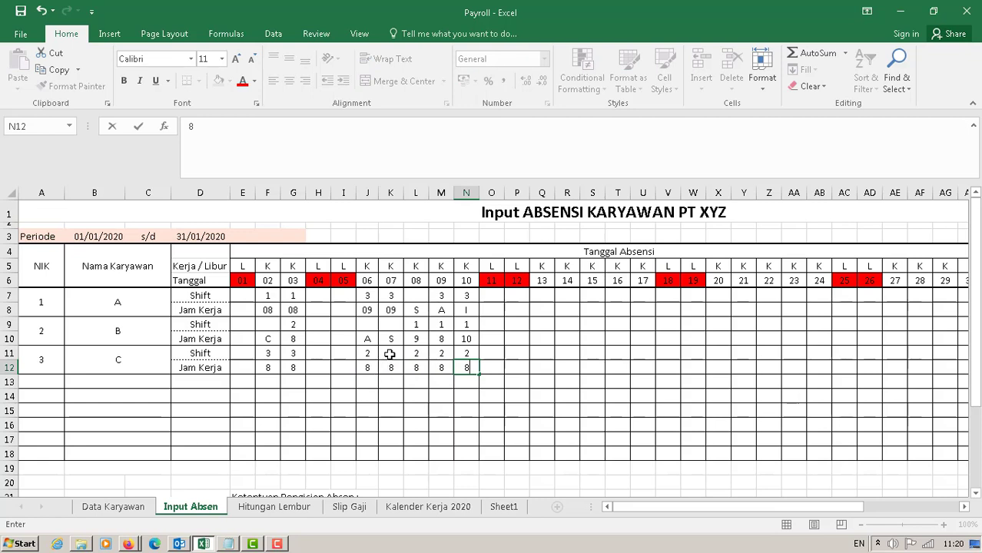
Enter shift 2 for employee C on date 07 (K11)
left_click(390, 353)
type("2")
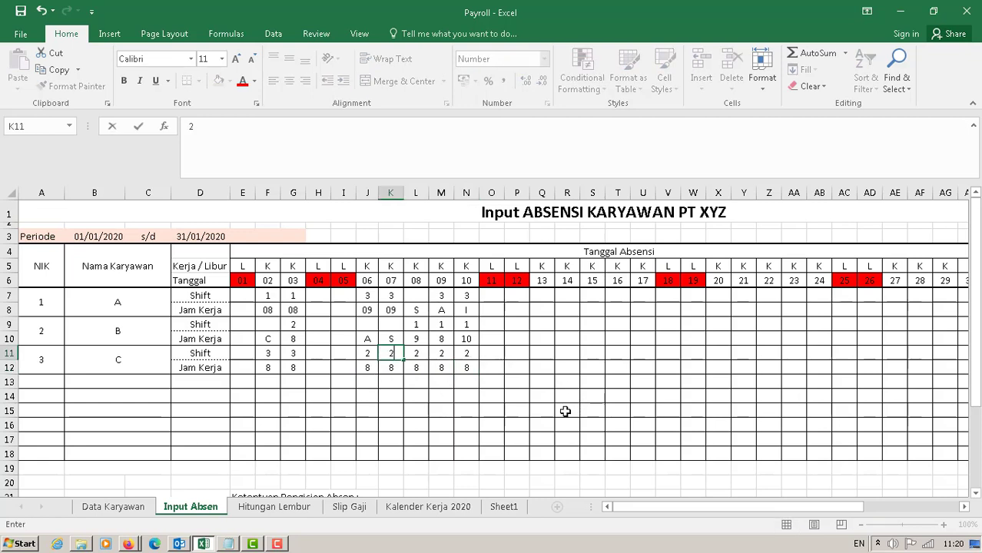
left_click(565, 410)
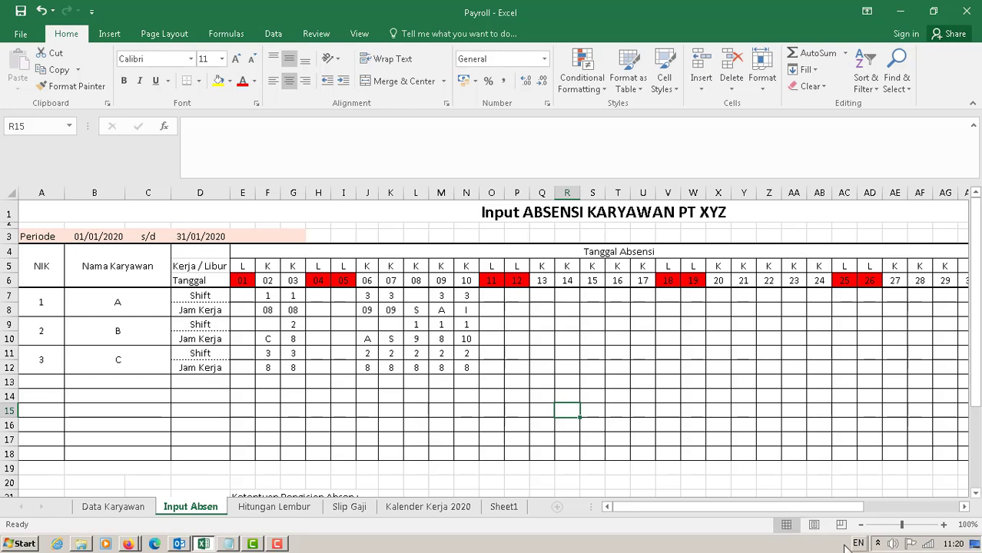
Clear employee A's shifts on dates 09 and 10 (M7:N7)
left_click_drag(740, 506, 753, 510)
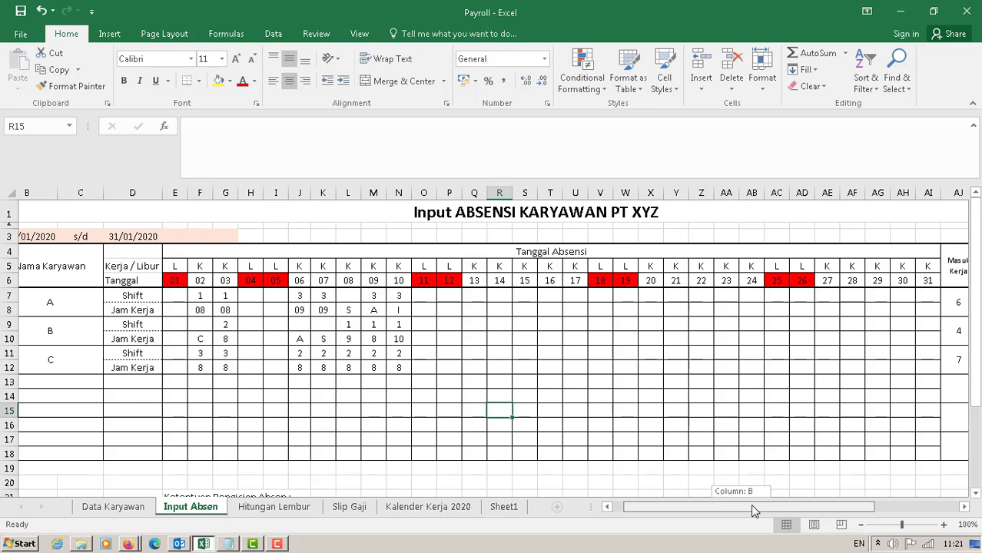
left_click_drag(752, 511, 749, 504)
left_click(407, 297)
left_click_drag(407, 303, 422, 300)
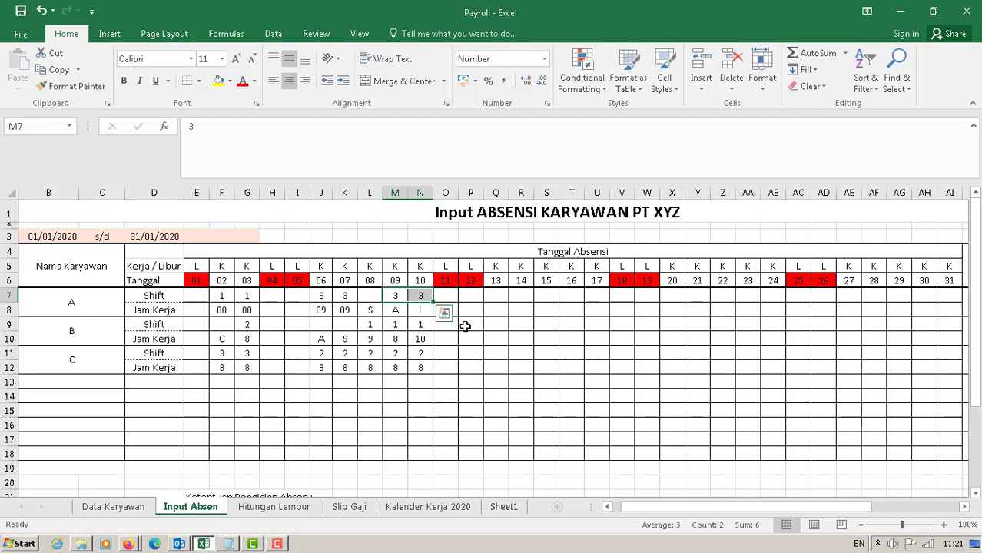
key("Delete")
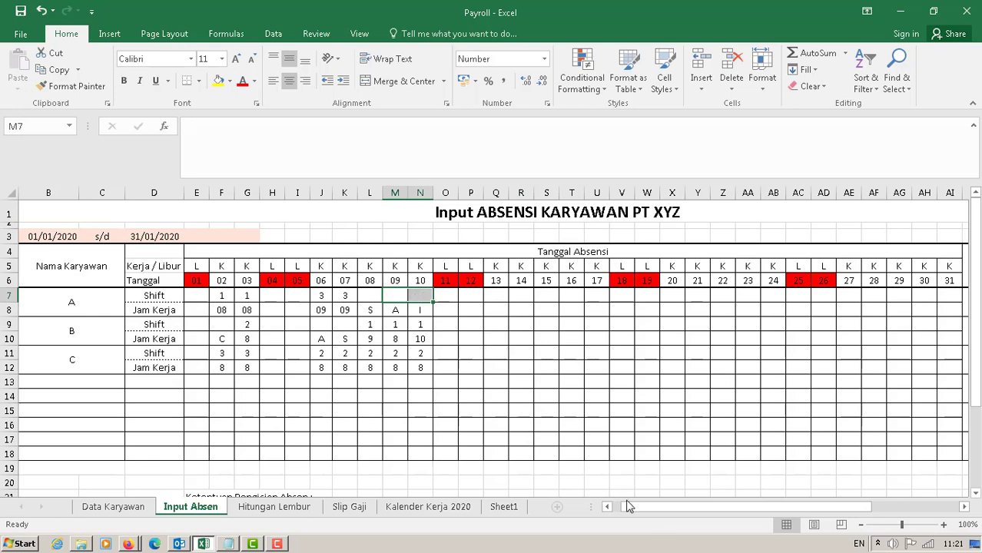
Check employee A's Masuk Kerja total (AJ7) against the shifts entered in row 7
left_click_drag(631, 507, 747, 502)
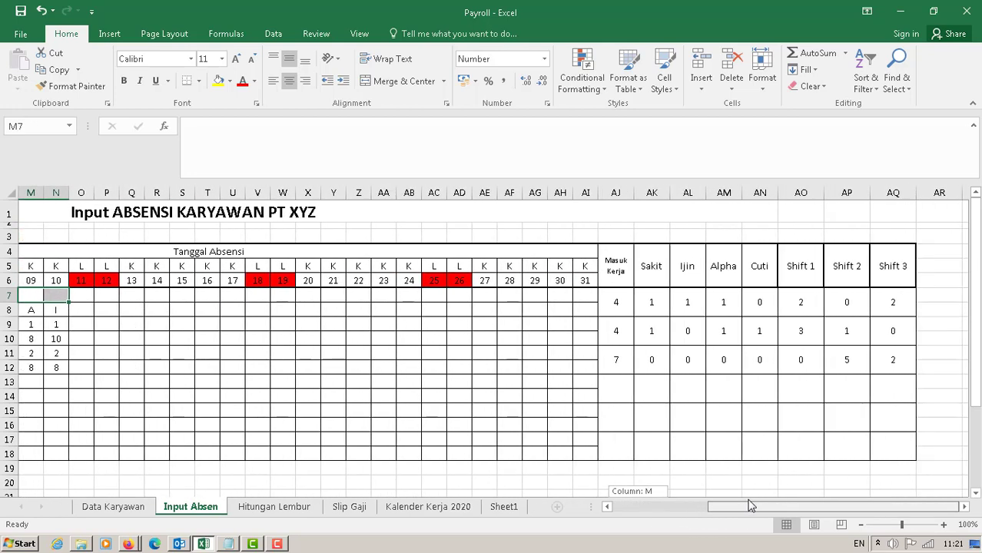
left_click(715, 426)
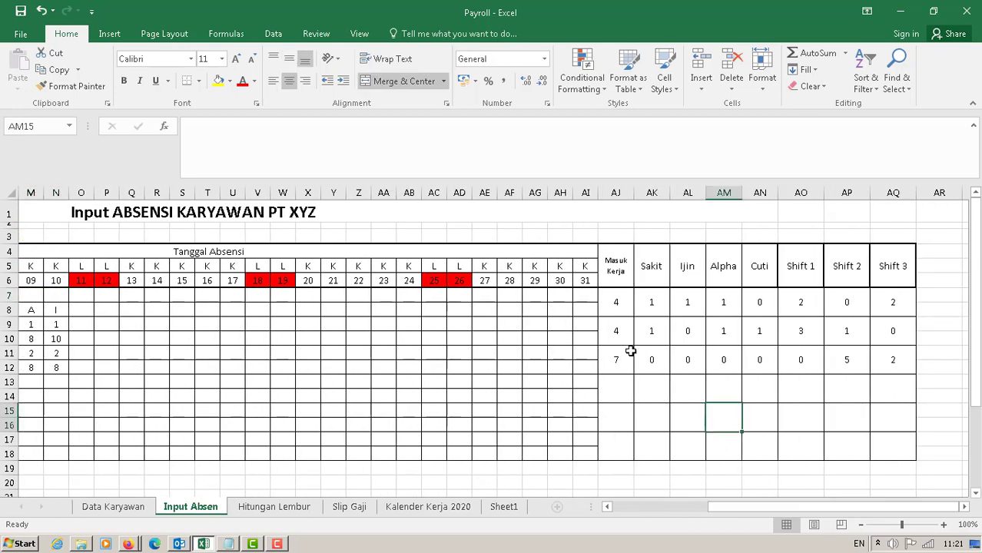
left_click(611, 302)
left_click(613, 261)
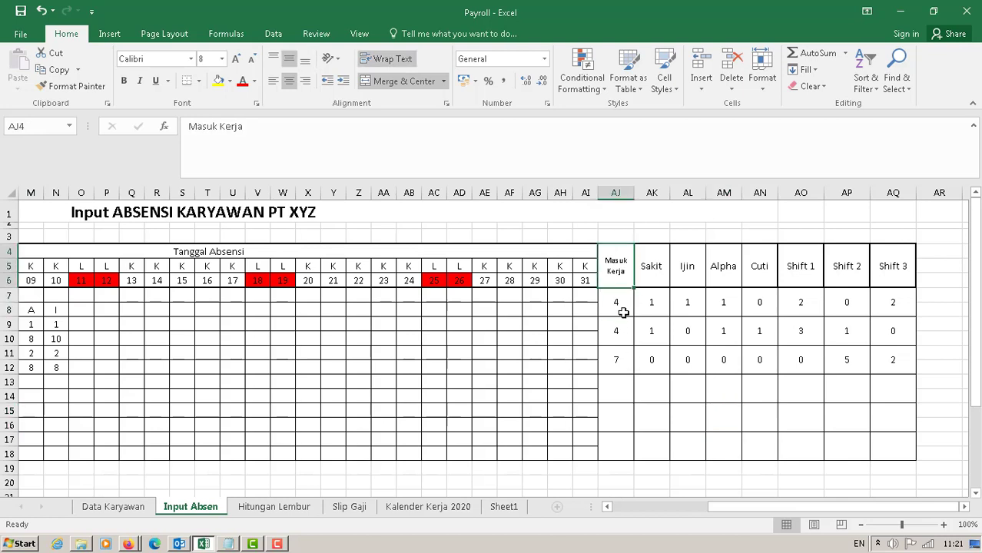
left_click(621, 309)
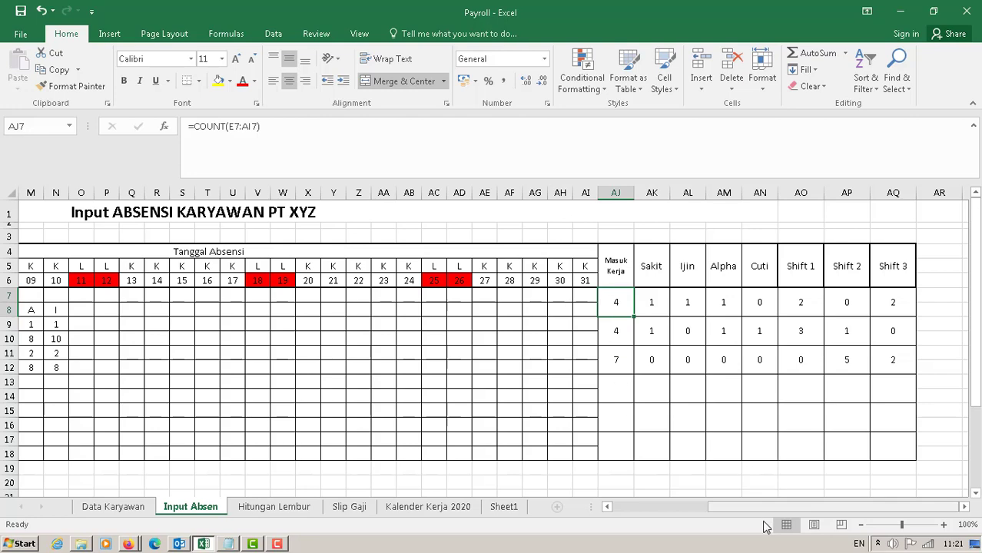
left_click_drag(733, 506, 653, 506)
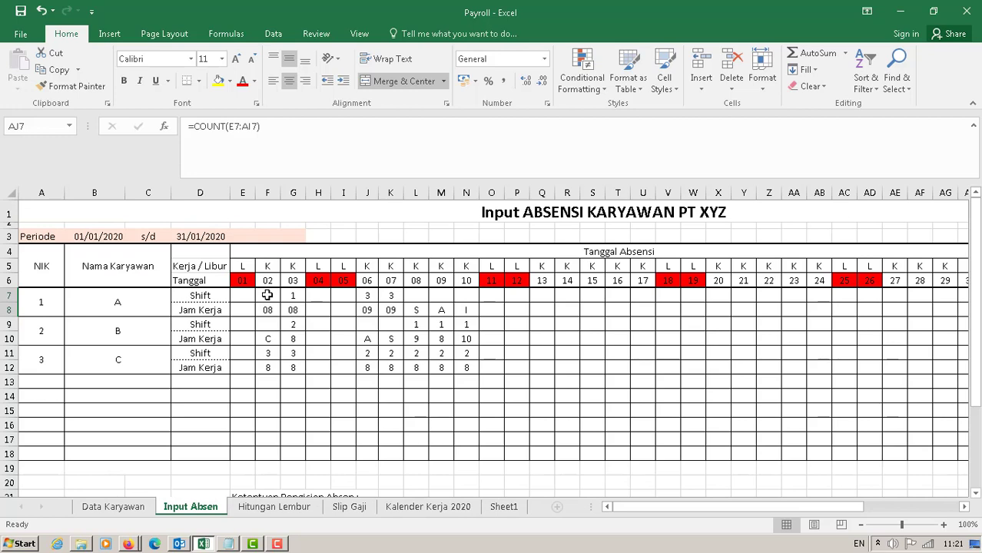
left_click(268, 295)
type("1")
left_click(294, 295)
left_click(367, 295)
left_click(391, 298)
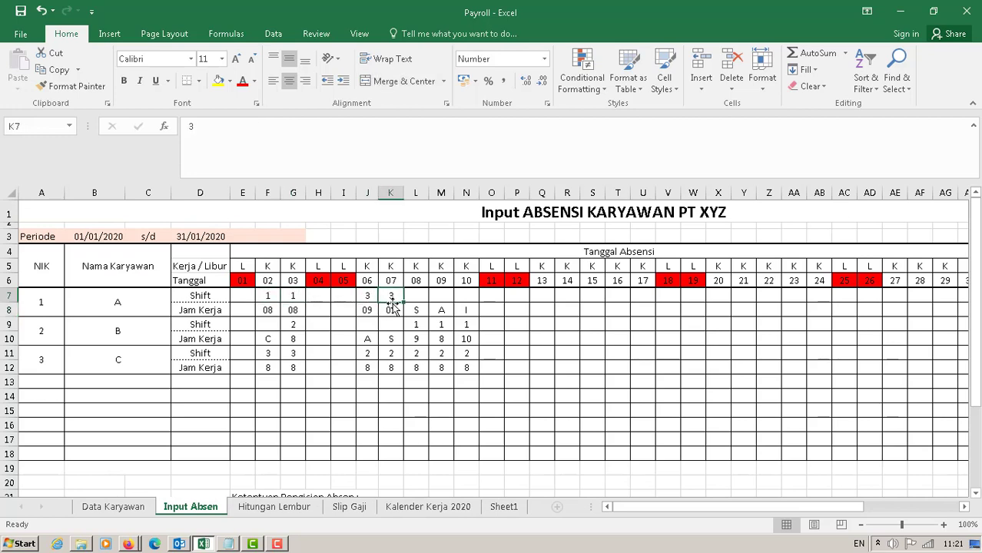
Check employee A's Sakit, Ijin and Alpha totals (AK7:AM7) against the absence codes in the Jam Kerja row (L8:N8)
left_click_drag(846, 505, 876, 522)
left_click(651, 302)
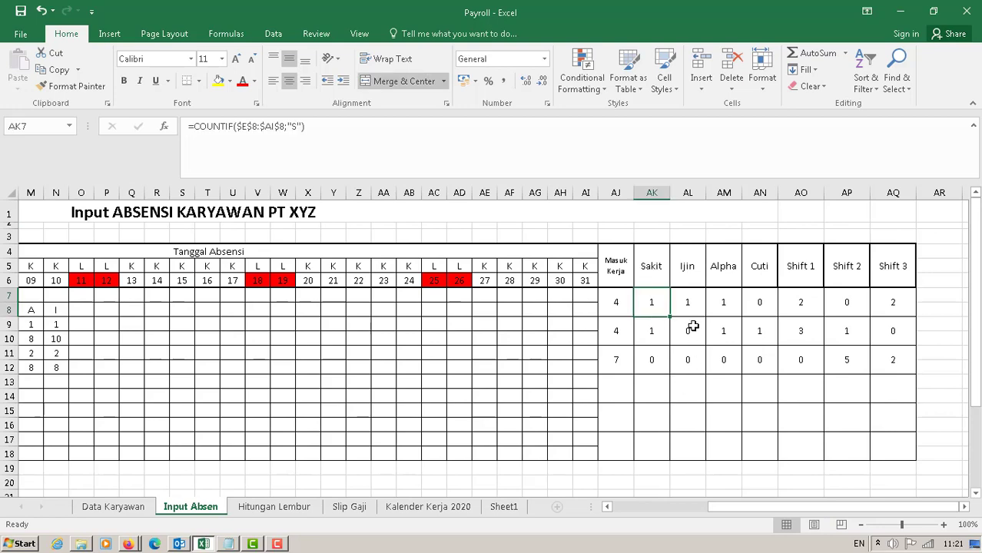
left_click(685, 302)
left_click(727, 306)
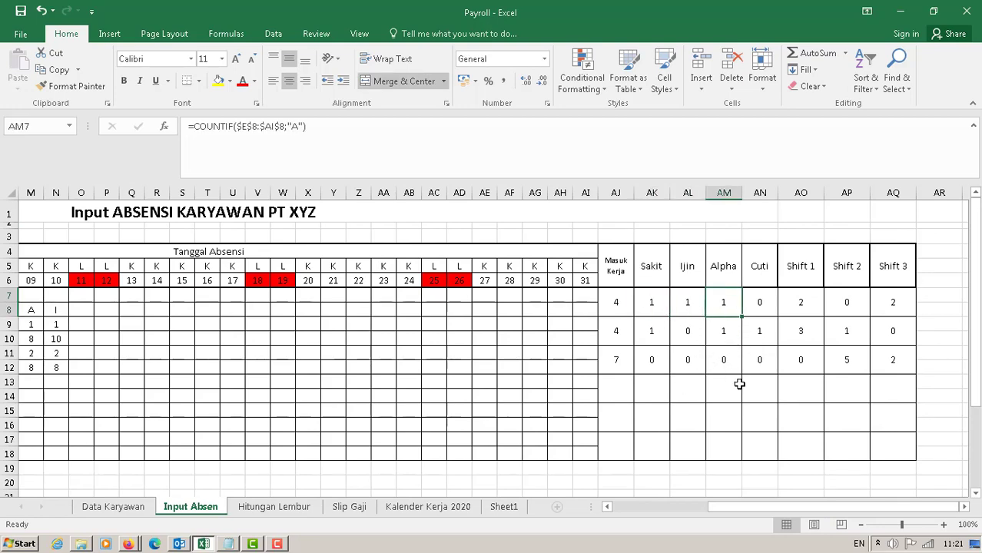
left_click_drag(736, 509, 636, 506)
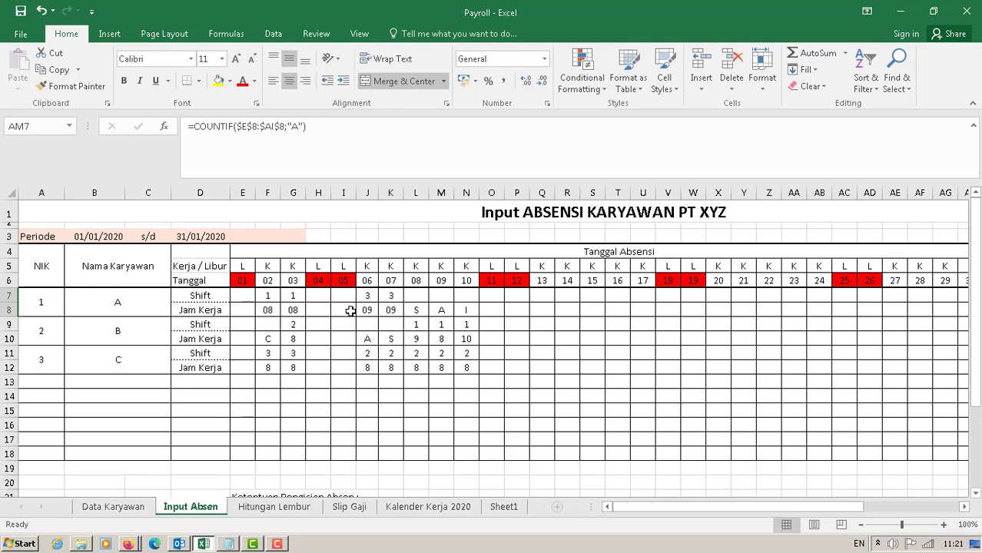
left_click(415, 310)
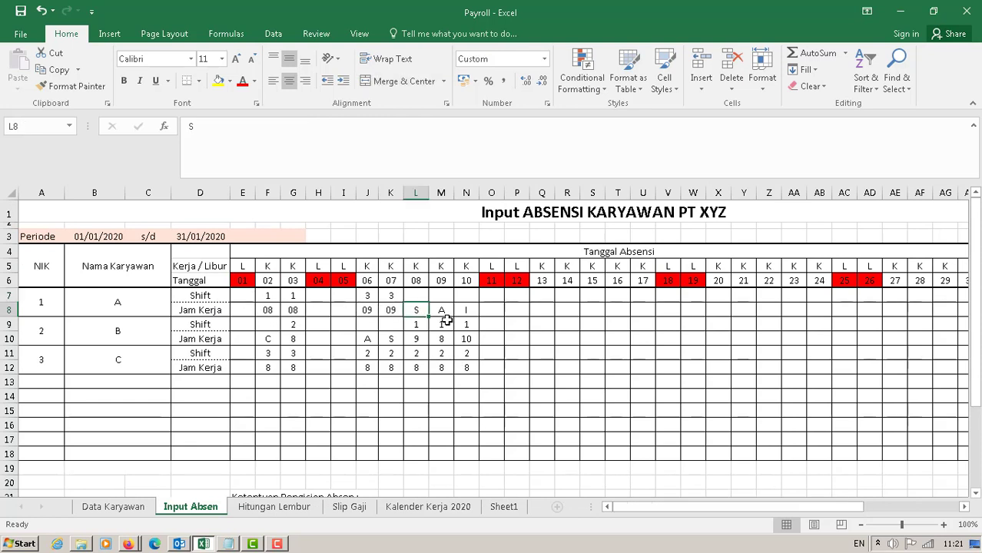
left_click(443, 310)
left_click(460, 310)
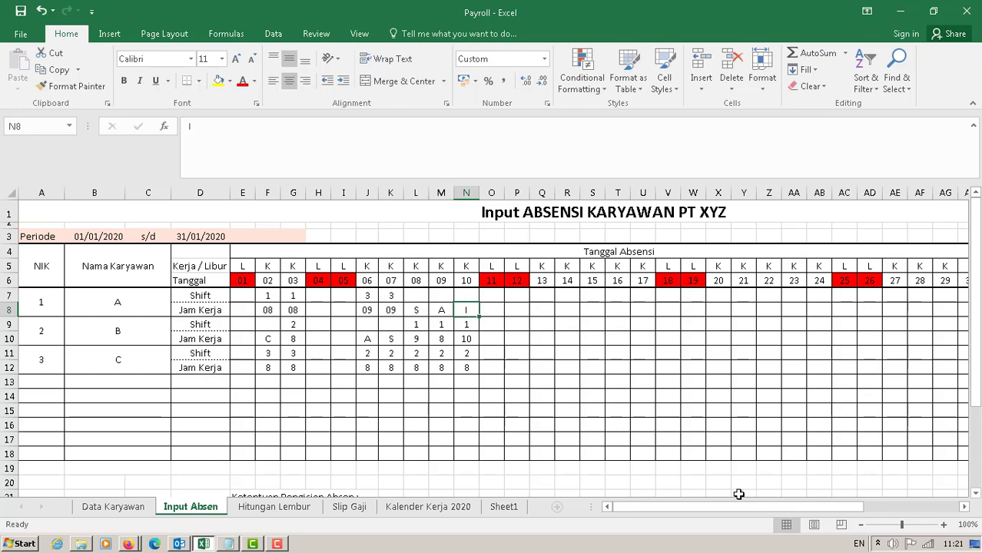
Check employee B's Masuk Kerja total (AJ9) against the shifts entered in row 9
left_click_drag(657, 511, 763, 508)
left_click(613, 343)
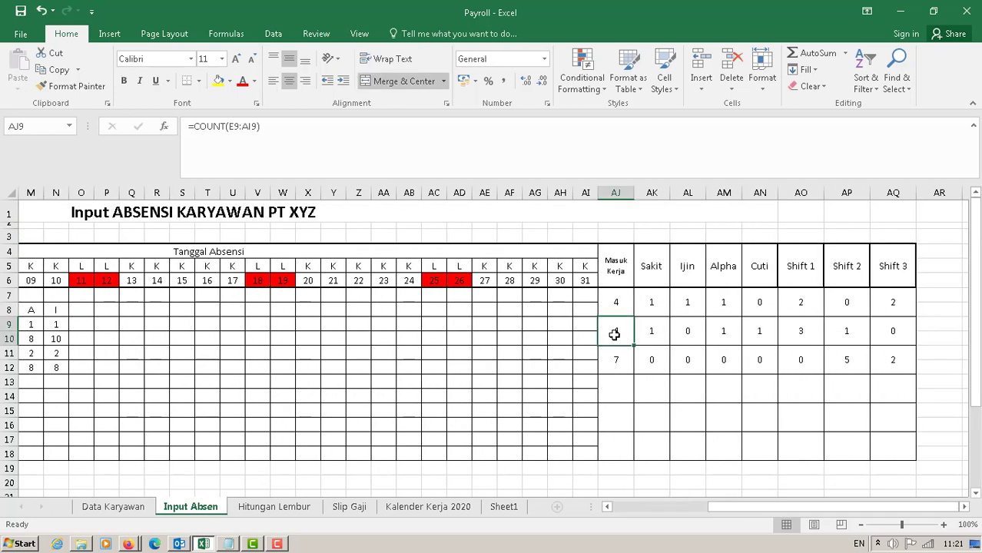
left_click_drag(705, 507, 592, 505)
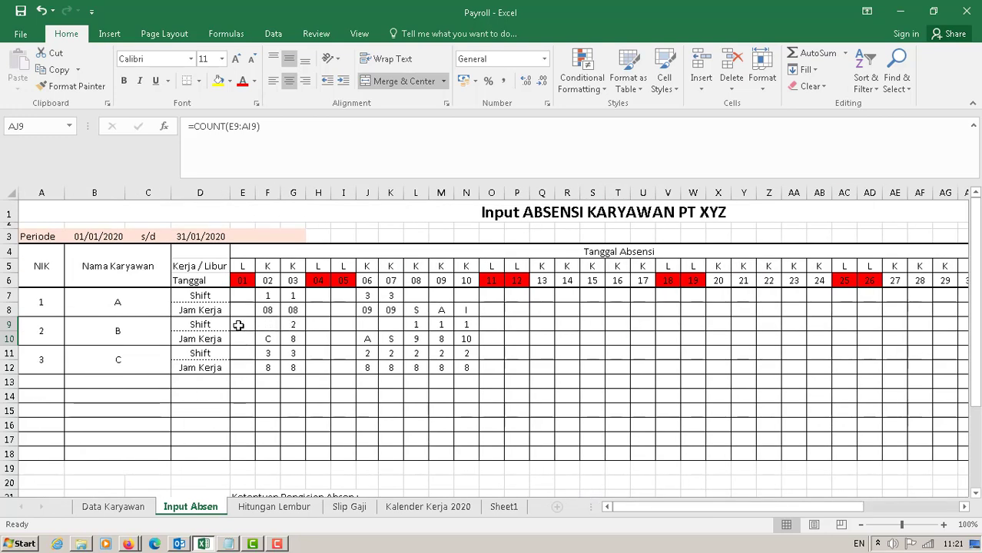
left_click(290, 326)
left_click(417, 327)
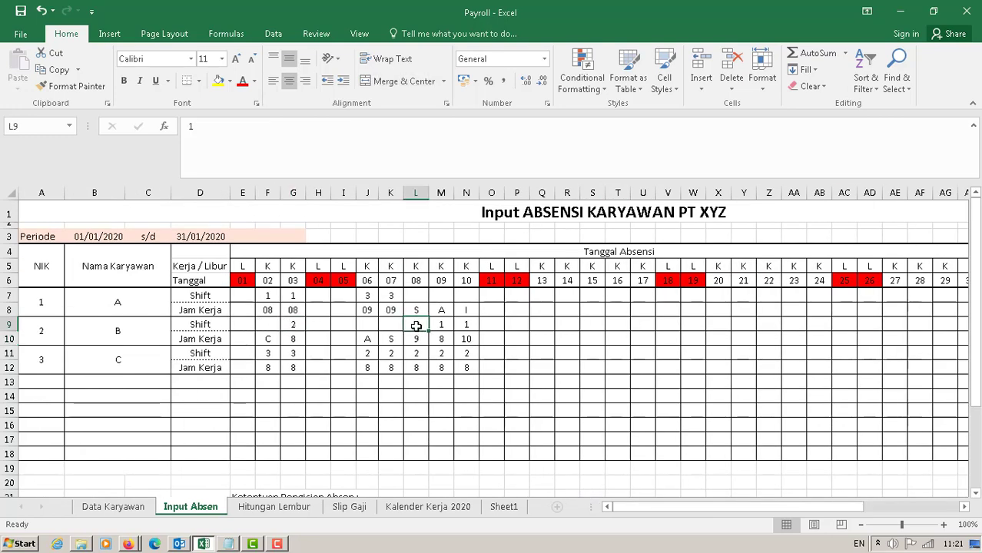
left_click(443, 326)
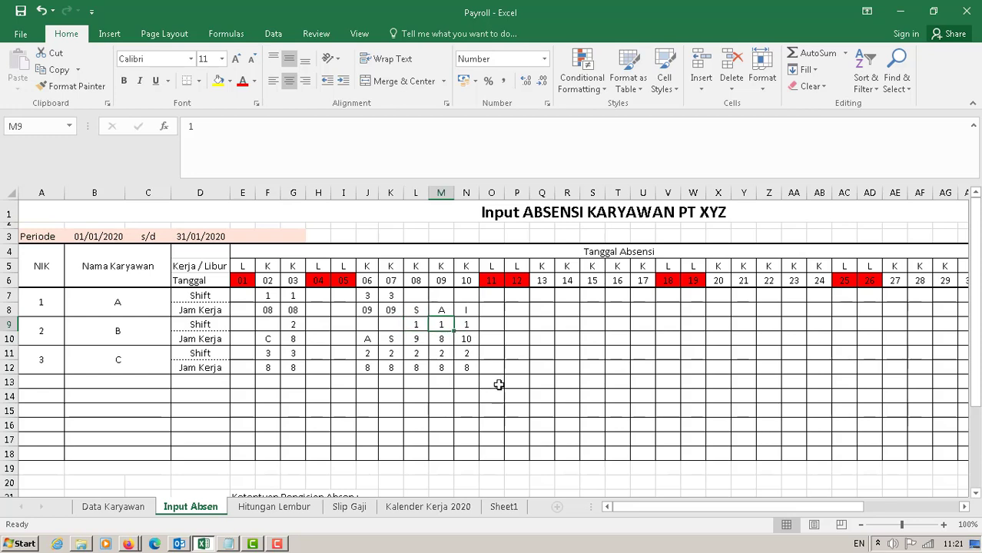
left_click(467, 327)
Check employee B's Sakit, Alpha and Cuti totals (AK9, AM9, AN9) against the absence codes in the Jam Kerja row (F10, J10:K10)
left_click_drag(706, 509, 852, 509)
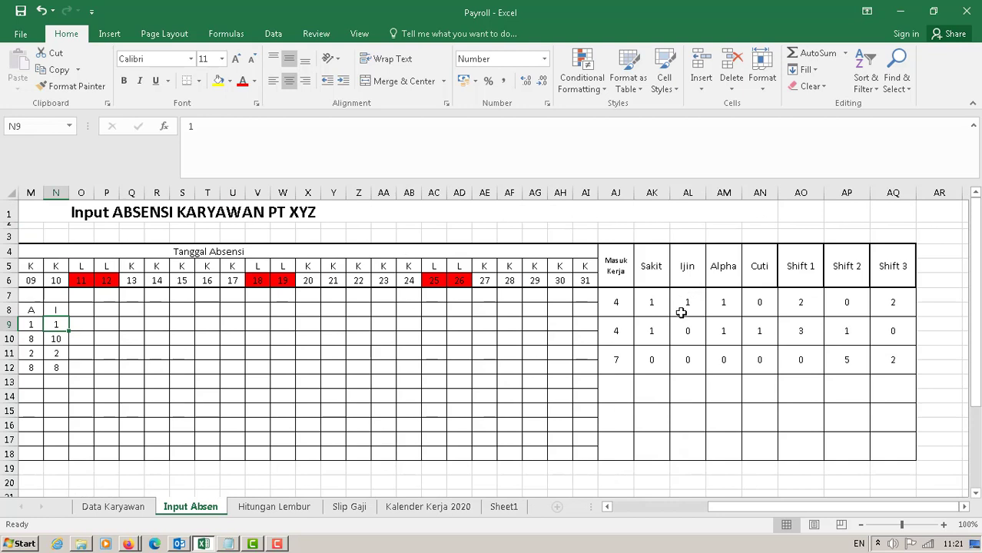
left_click(652, 330)
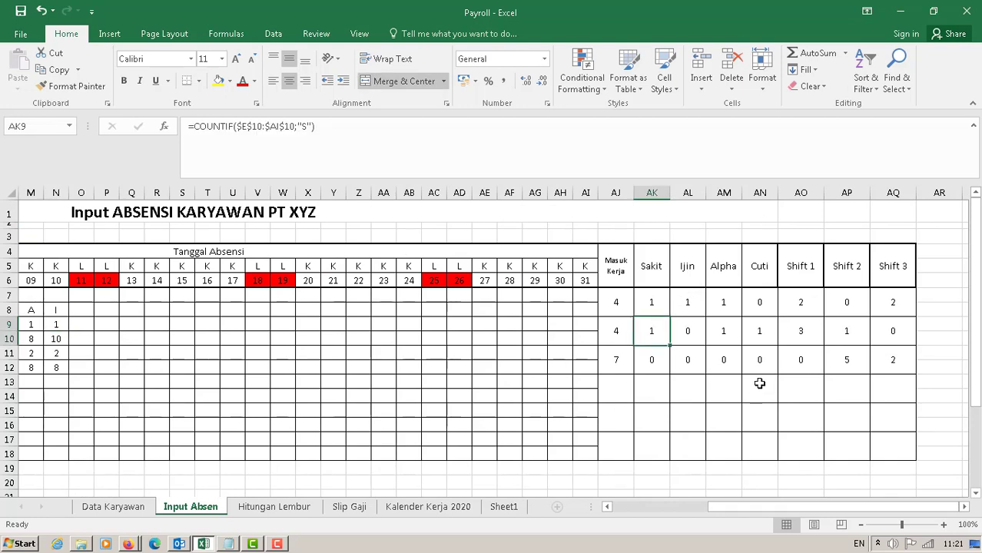
left_click(721, 335)
left_click(760, 332)
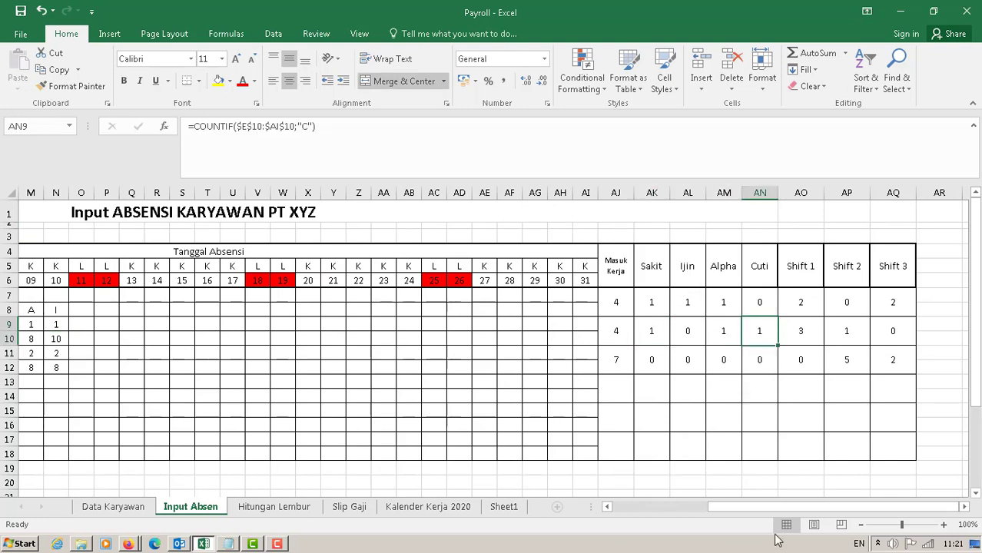
left_click_drag(810, 508, 670, 501)
left_click(268, 338)
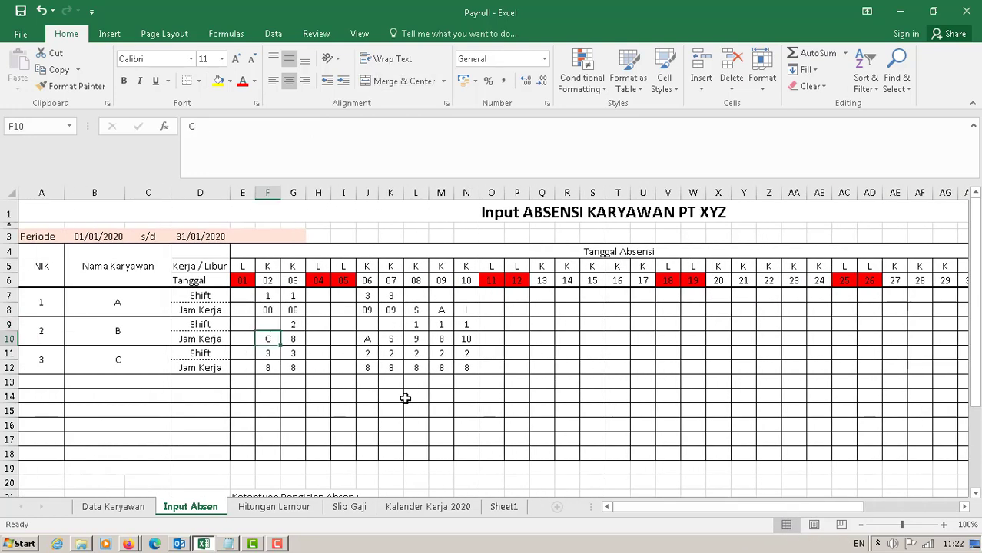
left_click(362, 340)
left_click(388, 342)
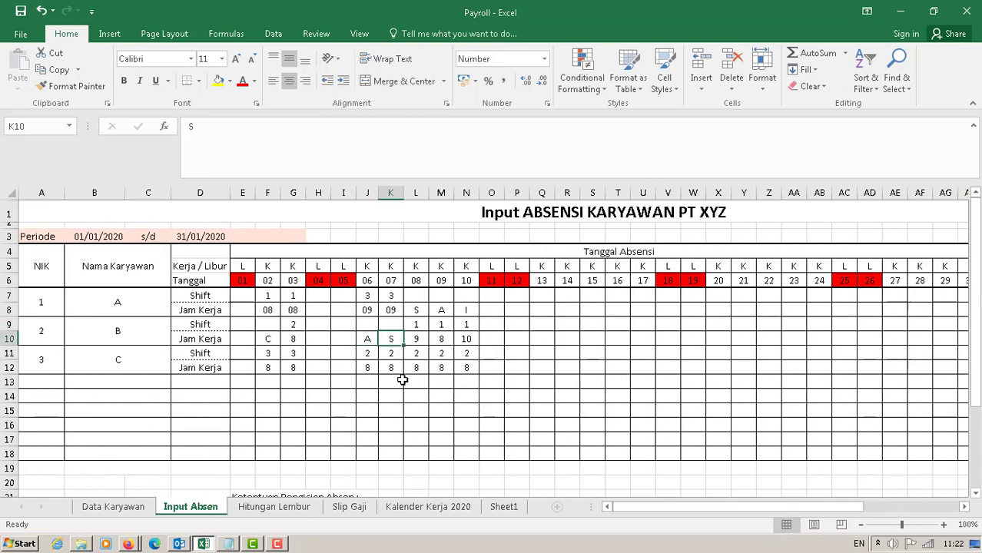
Check employee C's Masuk Kerja total (AJ11) against the shifts entered in row 11
left_click_drag(649, 510, 824, 512)
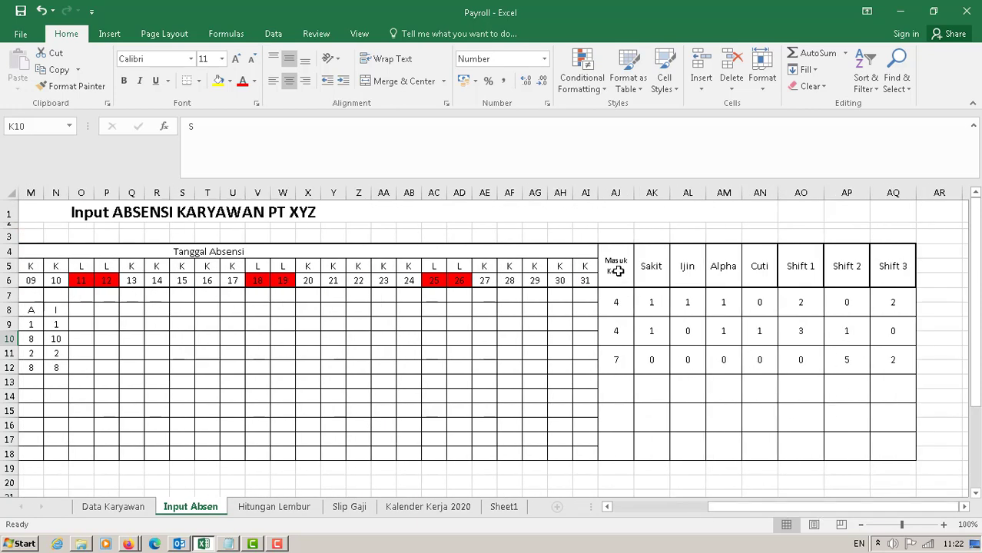
left_click(615, 360)
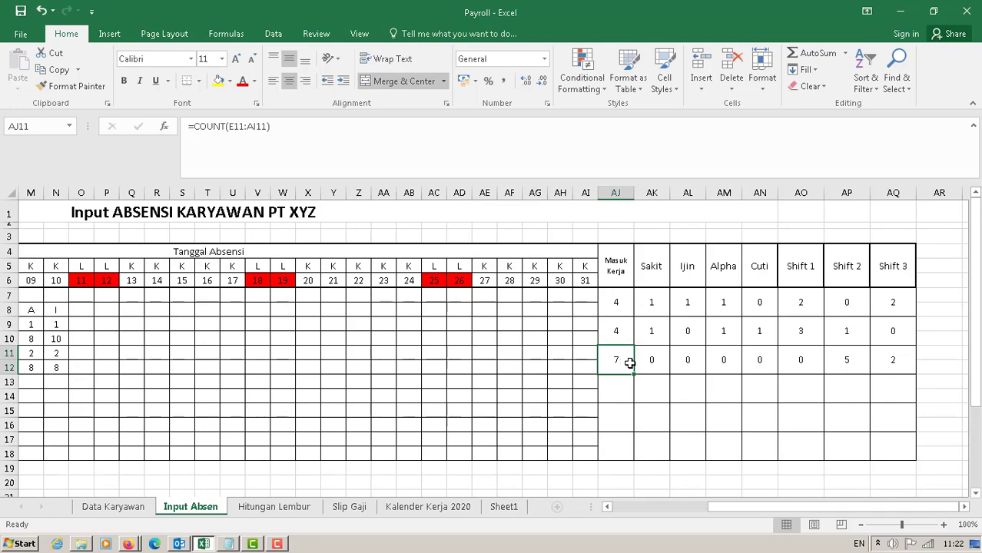
left_click_drag(746, 510, 627, 503)
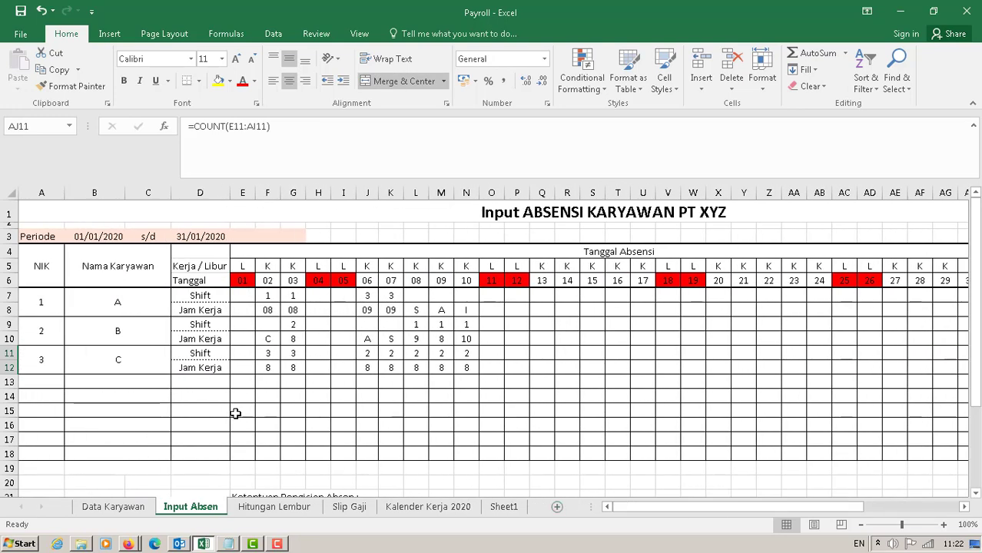
left_click(268, 352)
left_click(291, 352)
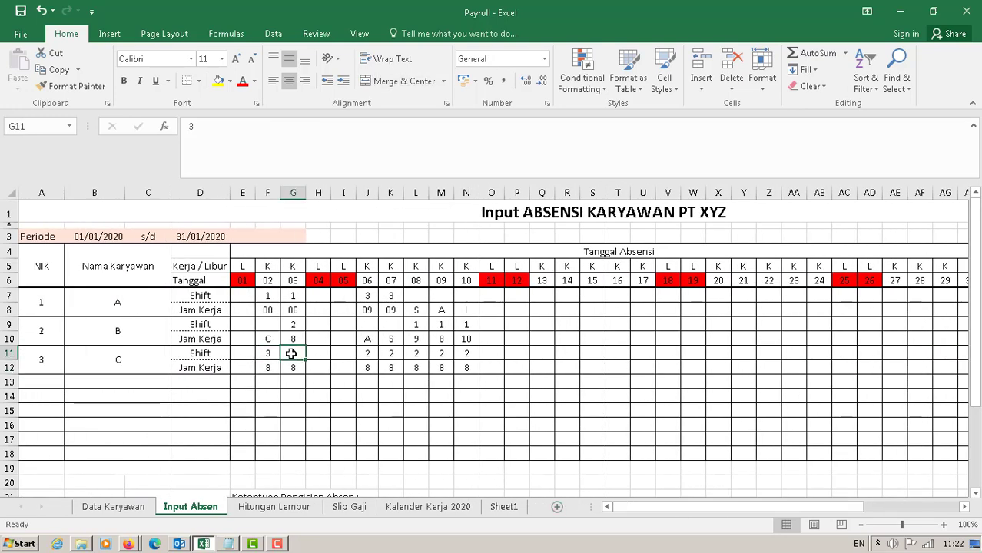
left_click(368, 352)
left_click(390, 353)
left_click(415, 353)
left_click(441, 353)
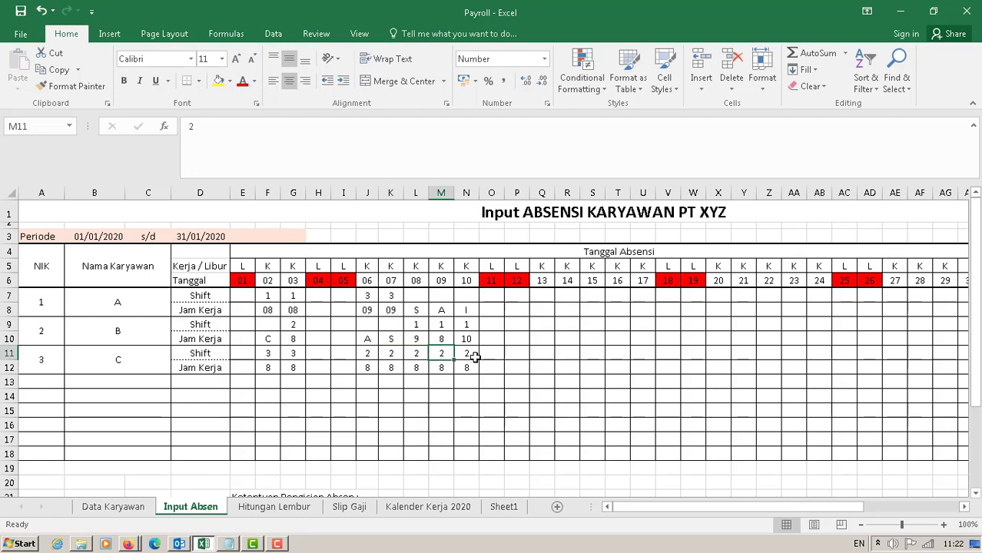
left_click(466, 352)
Check employee C's Shift 2 and Shift 3 totals (AP11:AQ11) against the dates filled in the Jam Kerja row (row 12)
left_click_drag(683, 506, 844, 494)
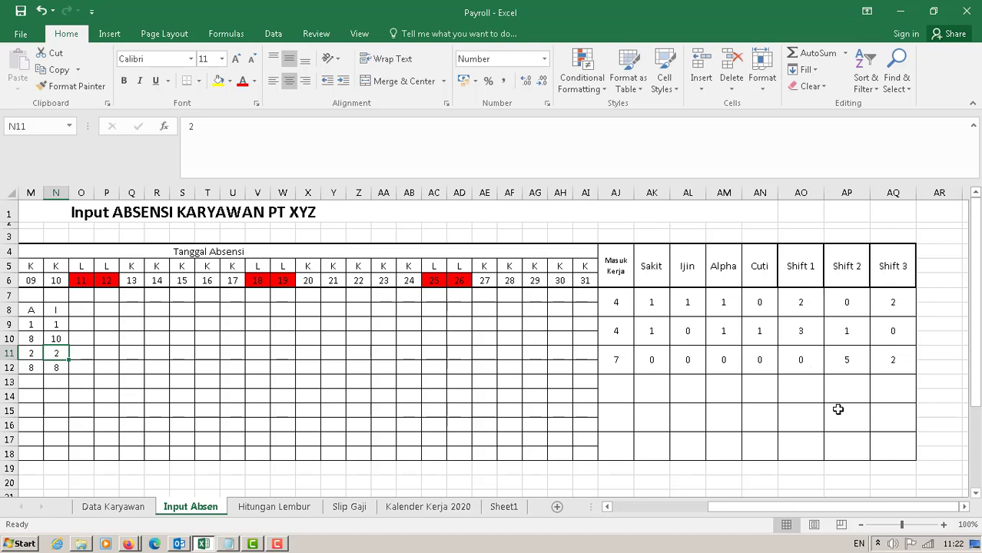
left_click(844, 359)
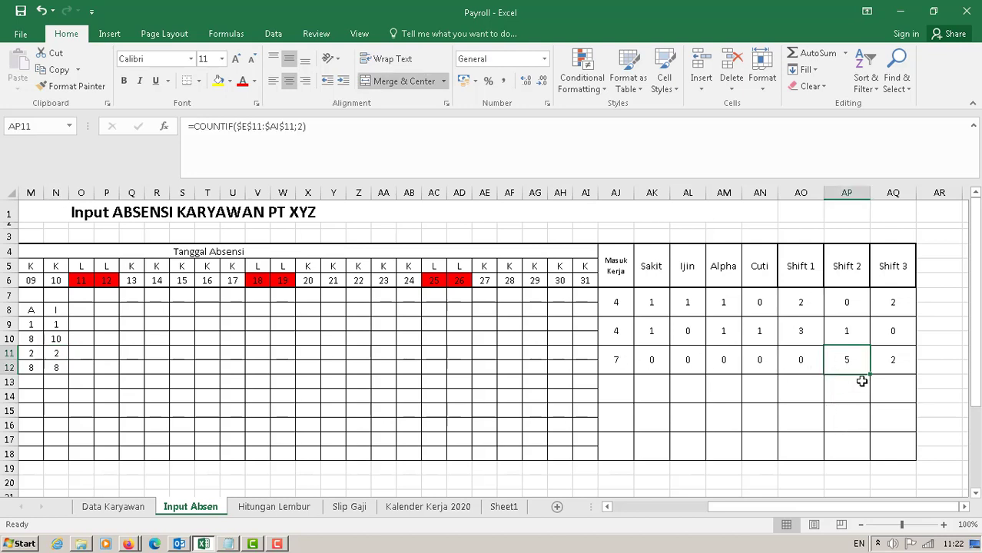
left_click(890, 360)
left_click_drag(765, 505, 614, 511)
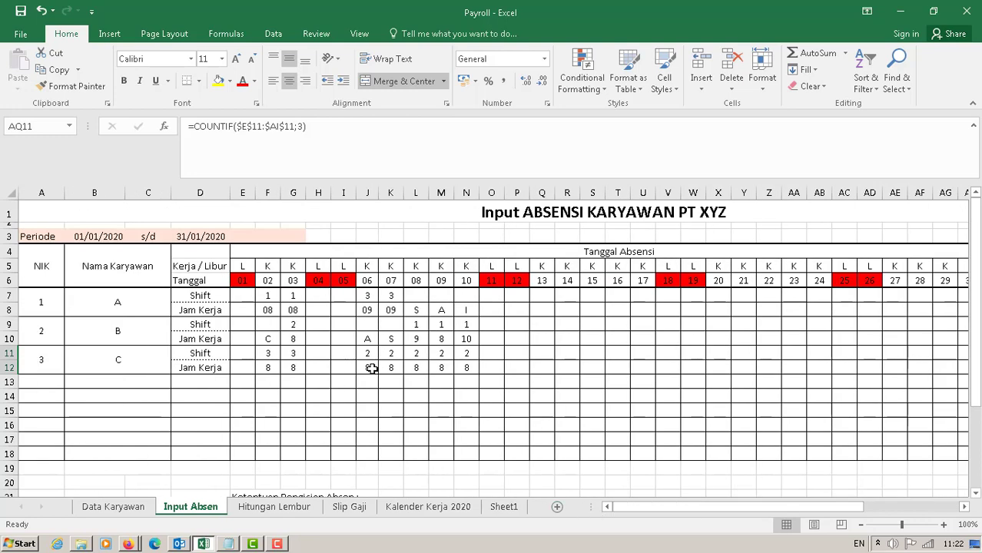
left_click(371, 369)
left_click(392, 368)
left_click(415, 367)
left_click(440, 368)
left_click(494, 374)
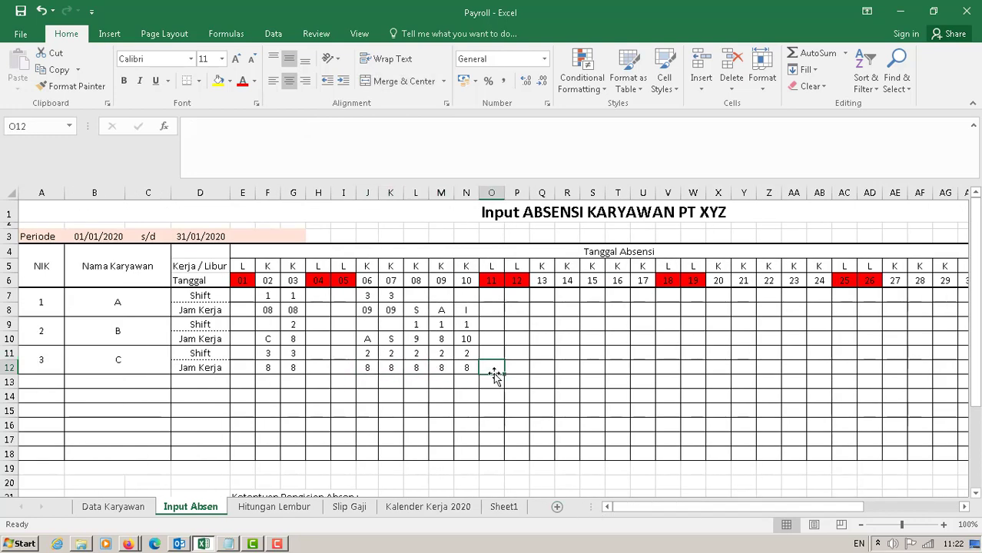
left_click(466, 370)
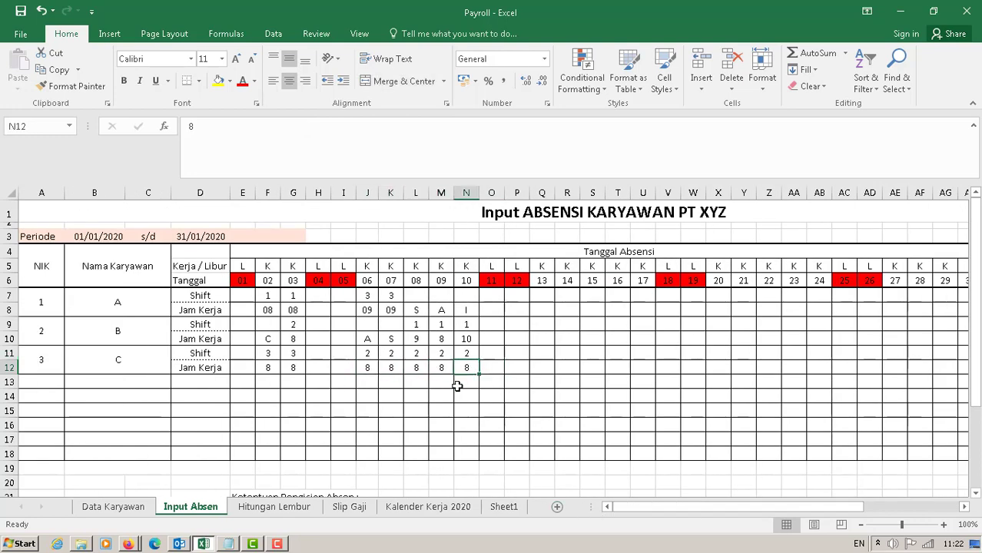
left_click(270, 369)
left_click(295, 372)
Check employee A's Shift 3 and Shift 1 totals (AQ7 and AO7) against the shifts entered in row 7
left_click_drag(649, 509, 811, 440)
left_click(895, 305)
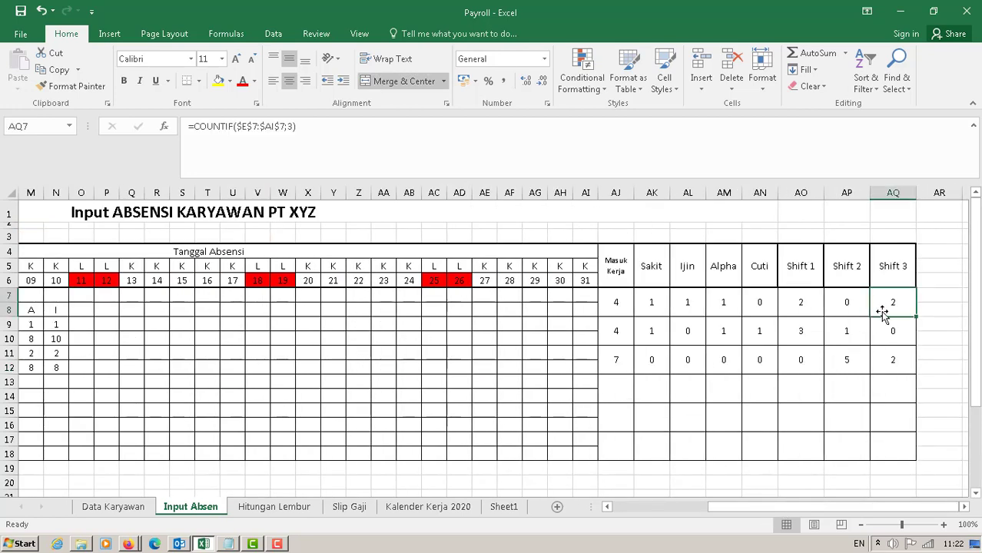
left_click_drag(759, 509, 551, 512)
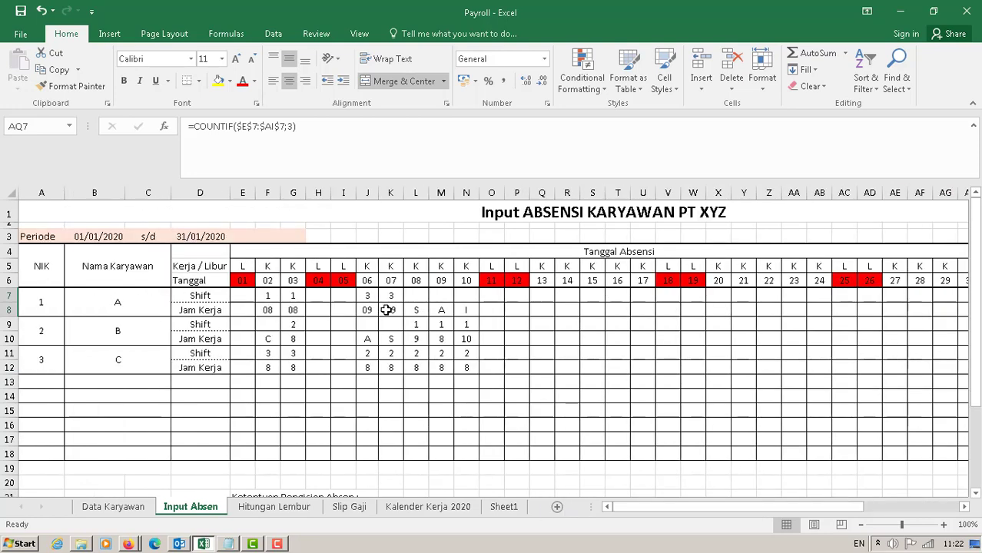
left_click(365, 296)
left_click_drag(617, 508, 816, 509)
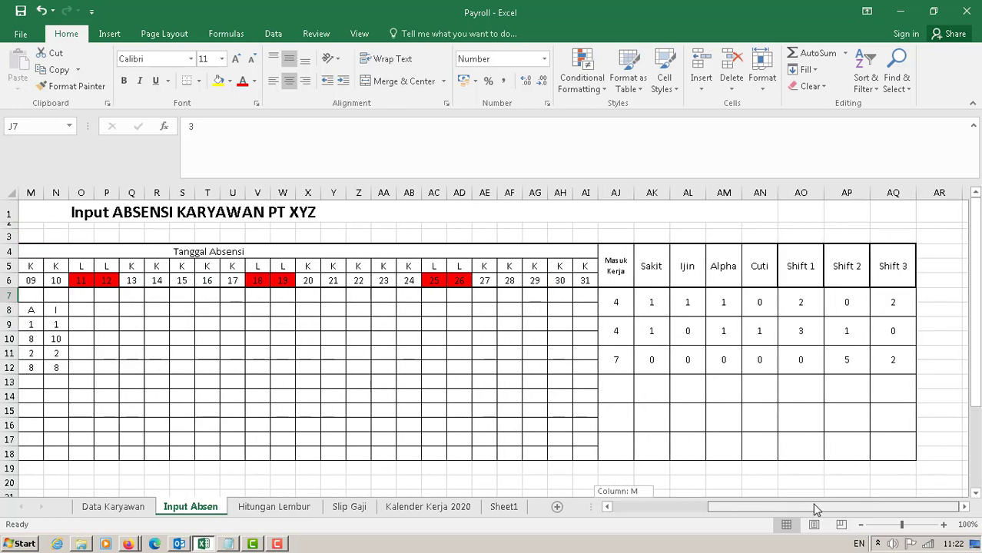
left_click(812, 308)
left_click_drag(748, 509, 461, 472)
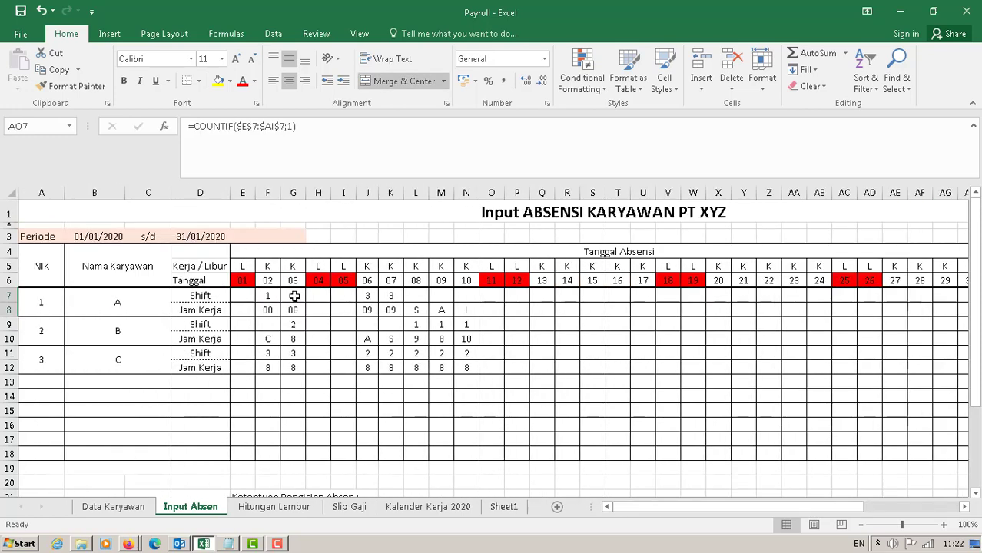
left_click(295, 297)
left_click(271, 296)
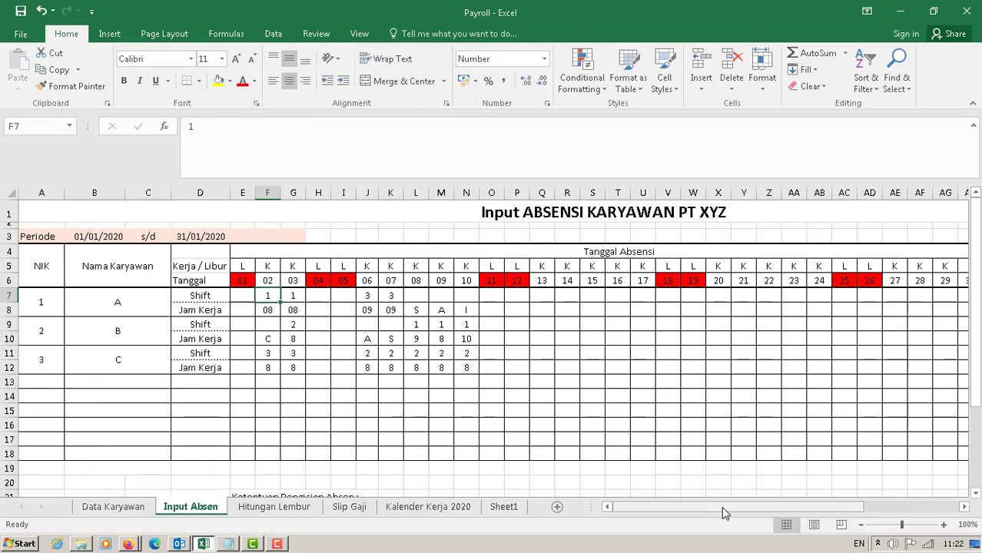
Check employee B's Shift 2 total (AP9) against the shift entered on date 03 (G9)
left_click_drag(752, 511, 849, 511)
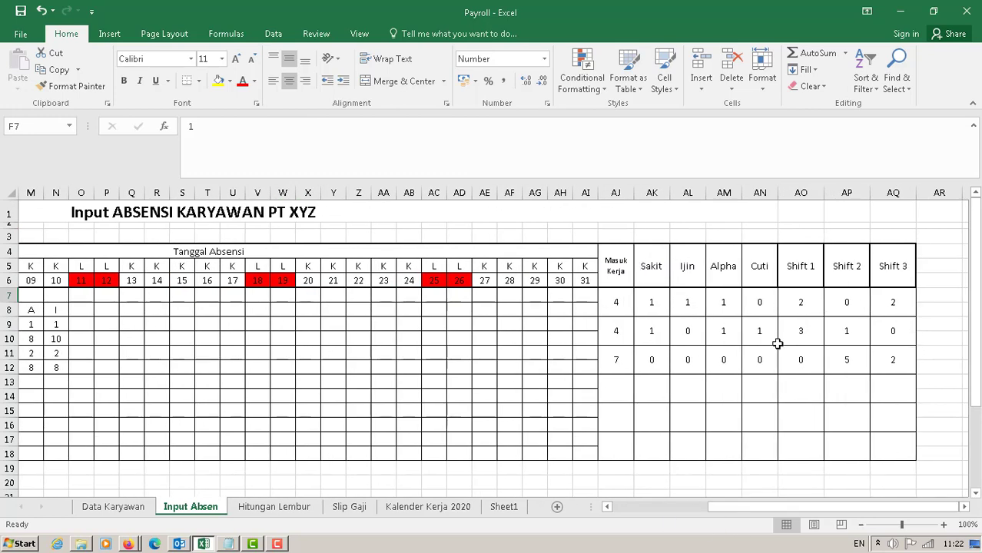
left_click(843, 331)
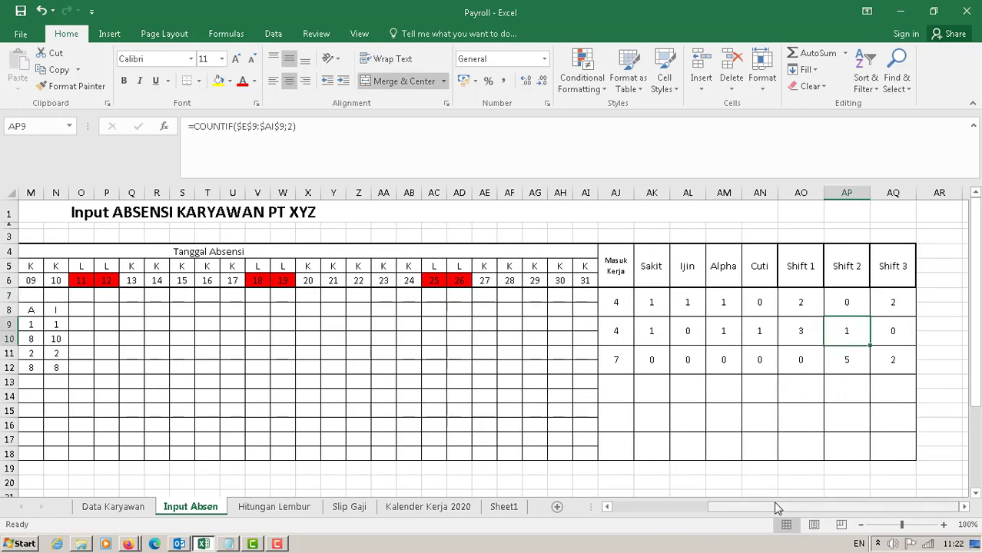
left_click_drag(776, 508, 681, 507)
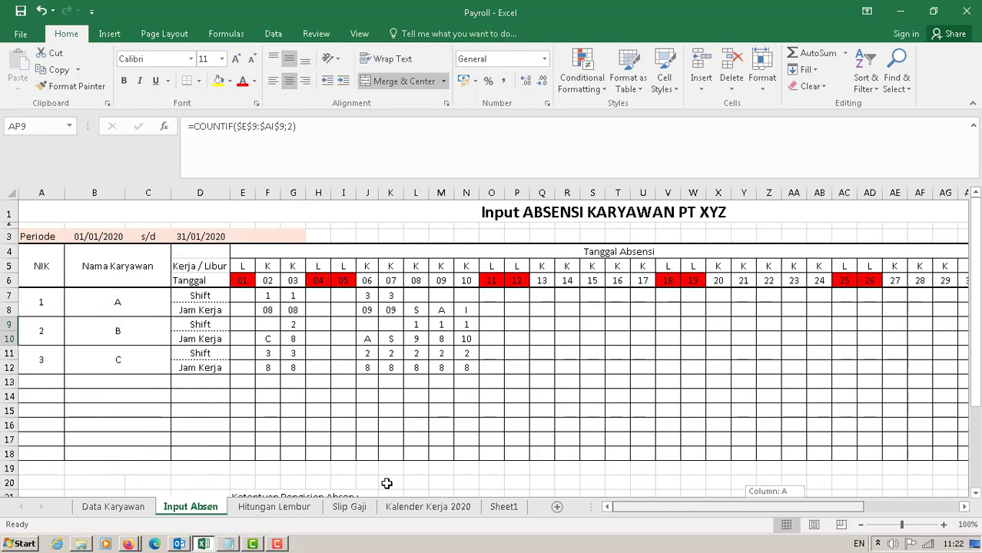
left_click(296, 324)
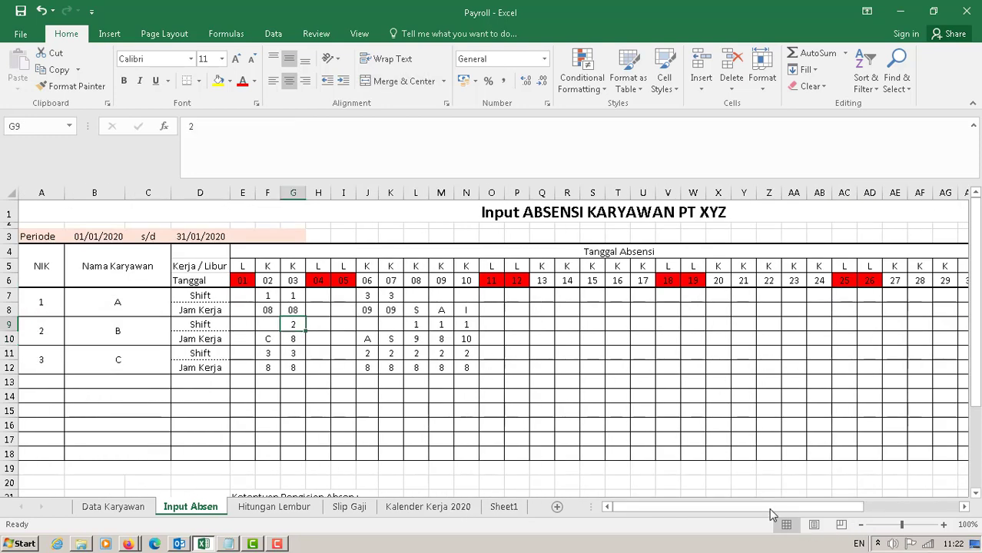
Check employee B's Shift 1 total (AO9) against the shifts entered on dates 08 to 10 (L9:N9)
left_click_drag(772, 508, 868, 508)
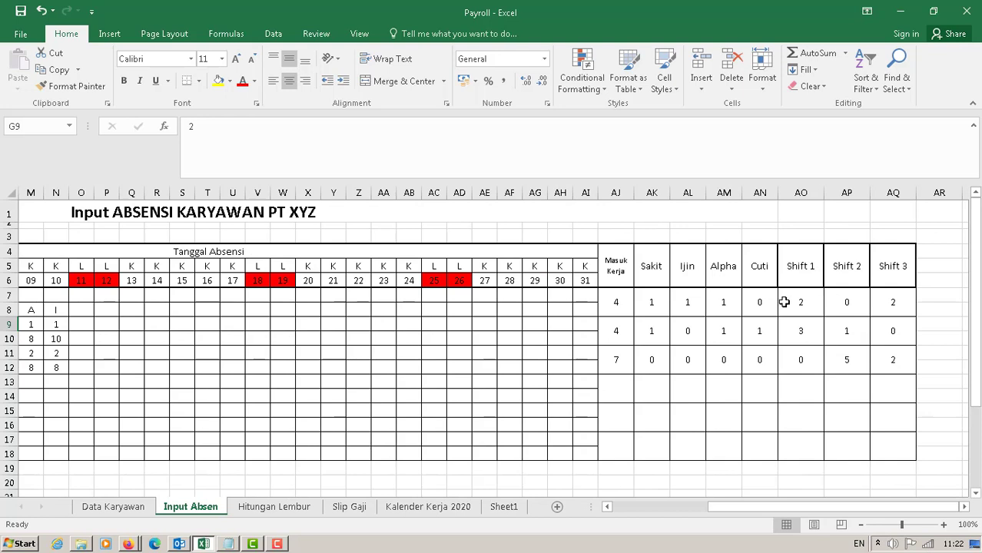
left_click(752, 333)
left_click(801, 330)
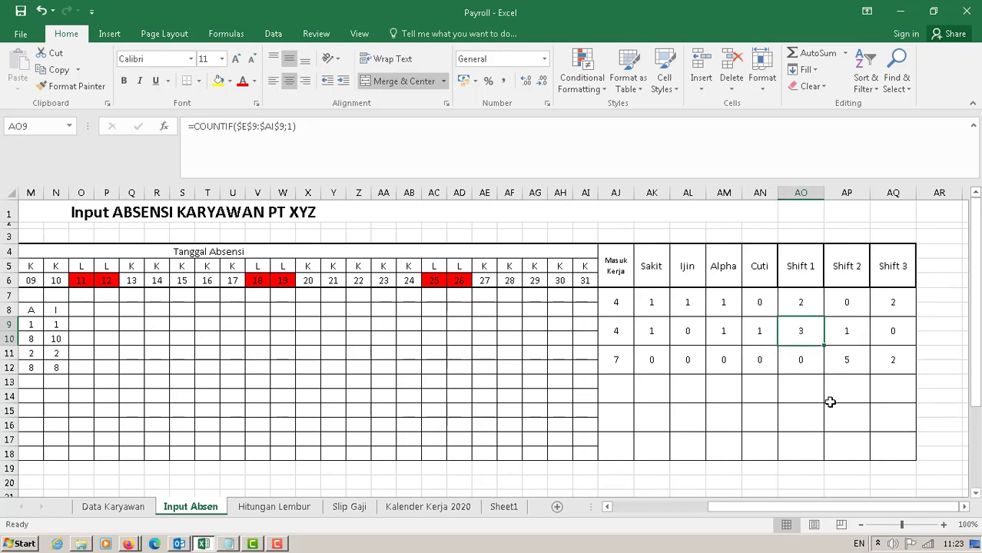
left_click_drag(819, 507, 652, 507)
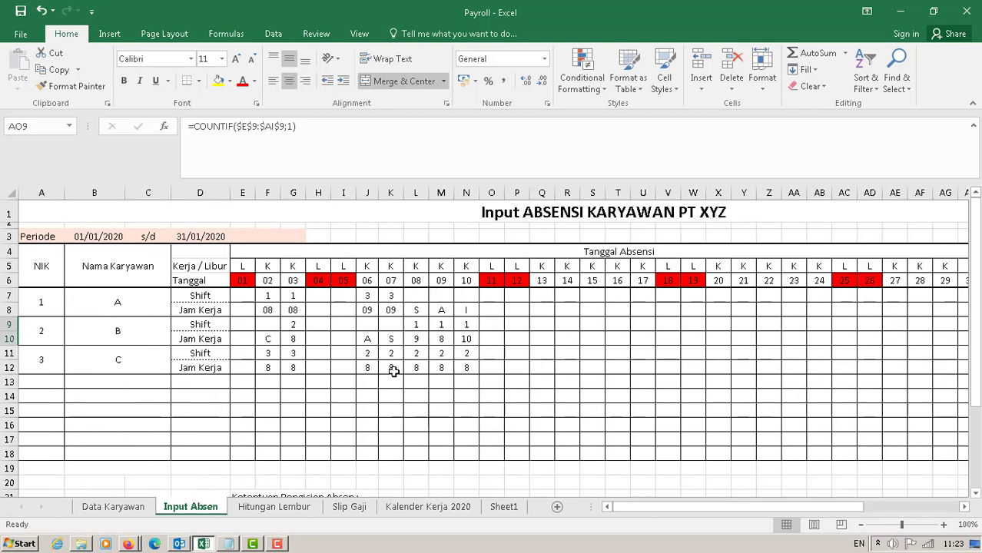
left_click(418, 327)
type("1")
left_click(441, 325)
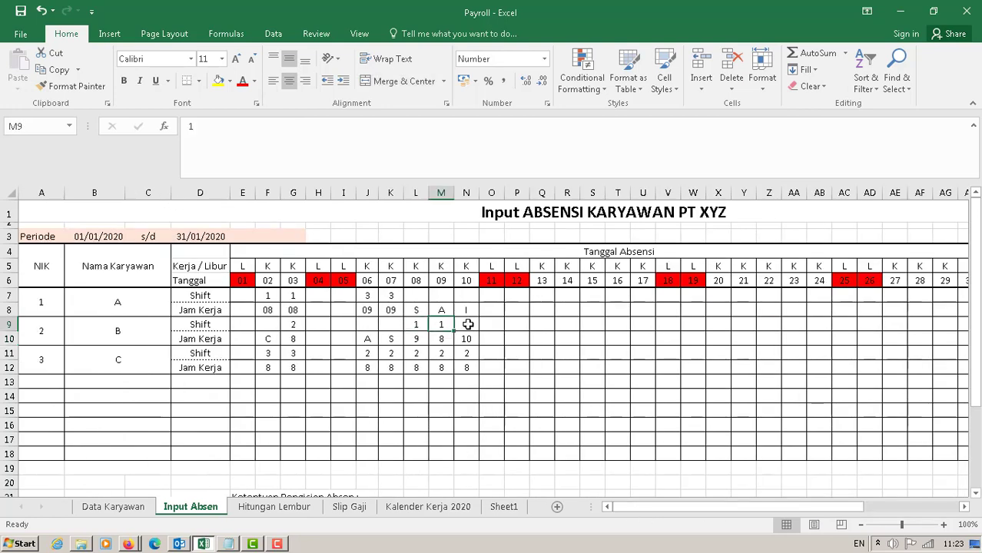
left_click(465, 324)
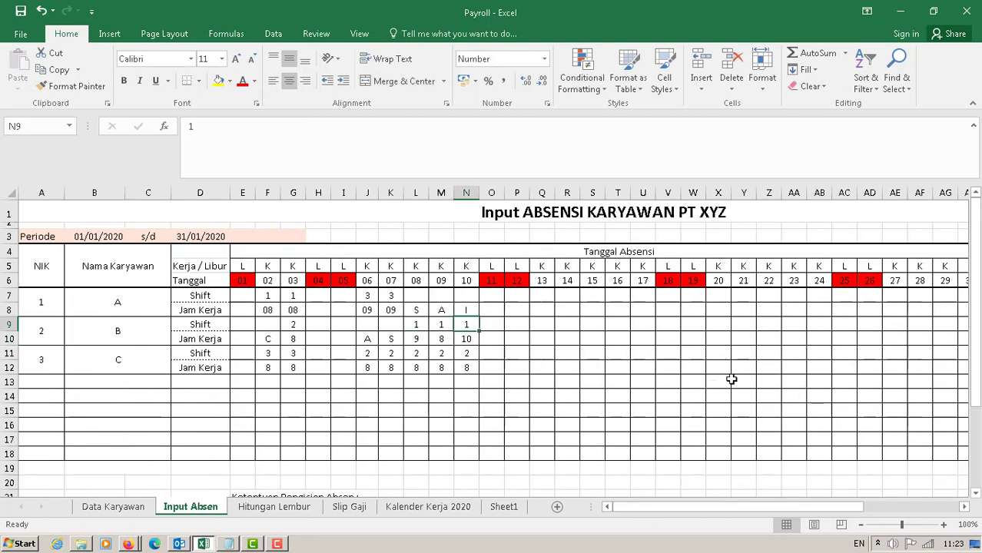
Leave the attendance table and open the Hitungan Lembur sheet
left_click(589, 419)
left_click(564, 369)
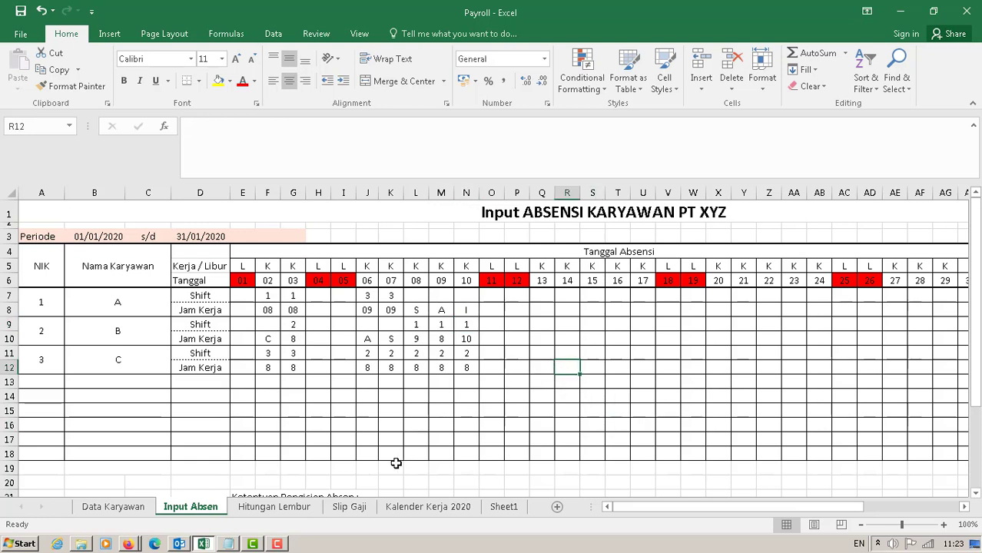
left_click(258, 508)
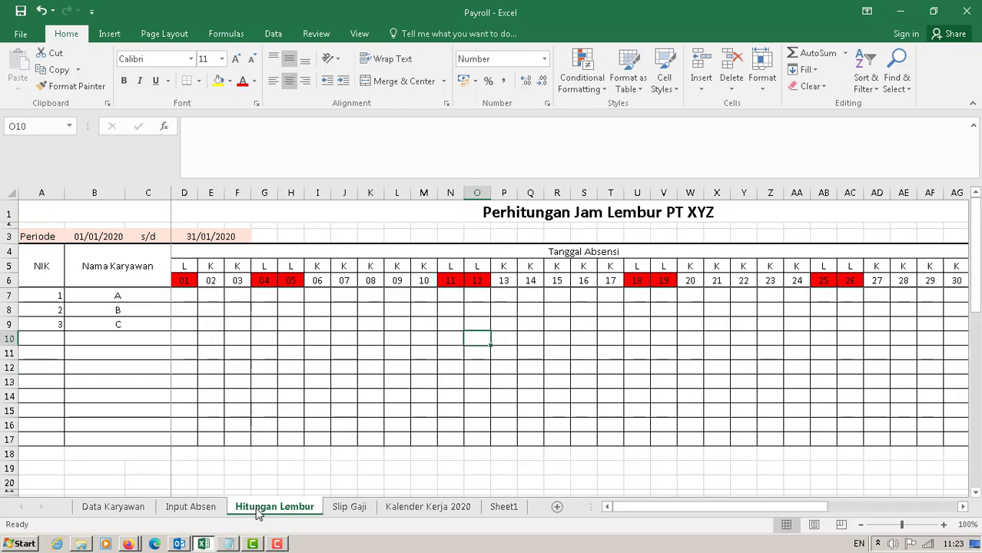
Review employee A's Jam Kerja entries for dates 02 to 08 in row 8 of the Input Absen sheet
left_click(333, 423)
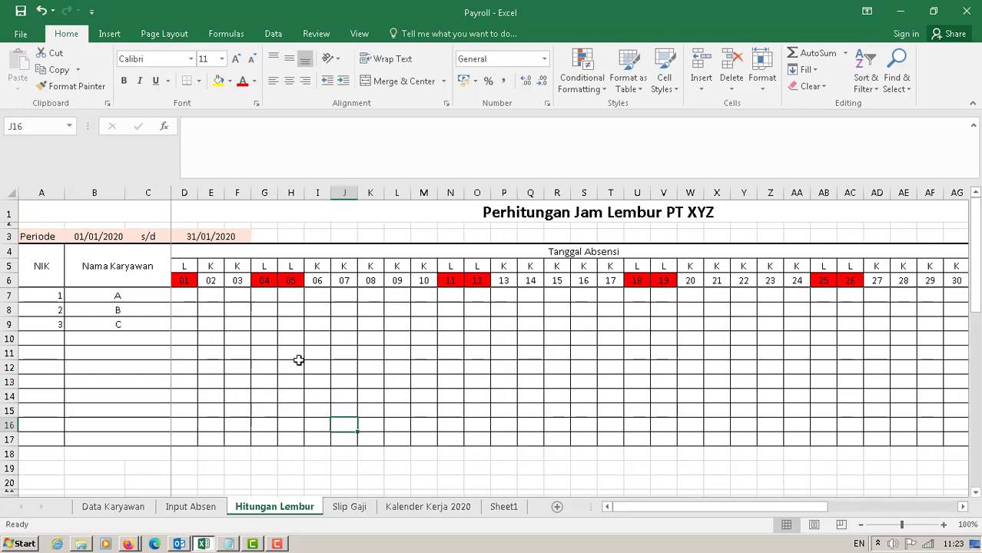
left_click(191, 508)
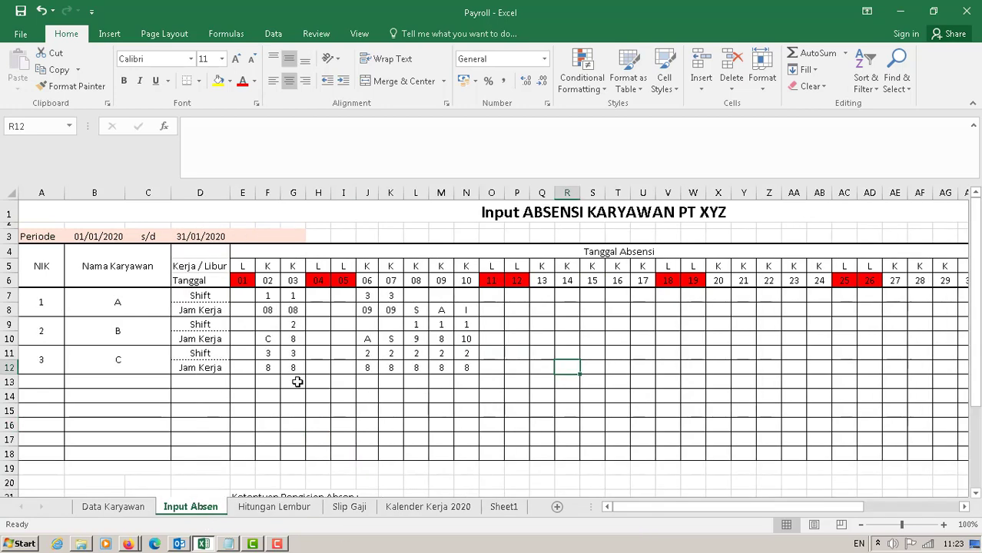
left_click(299, 349)
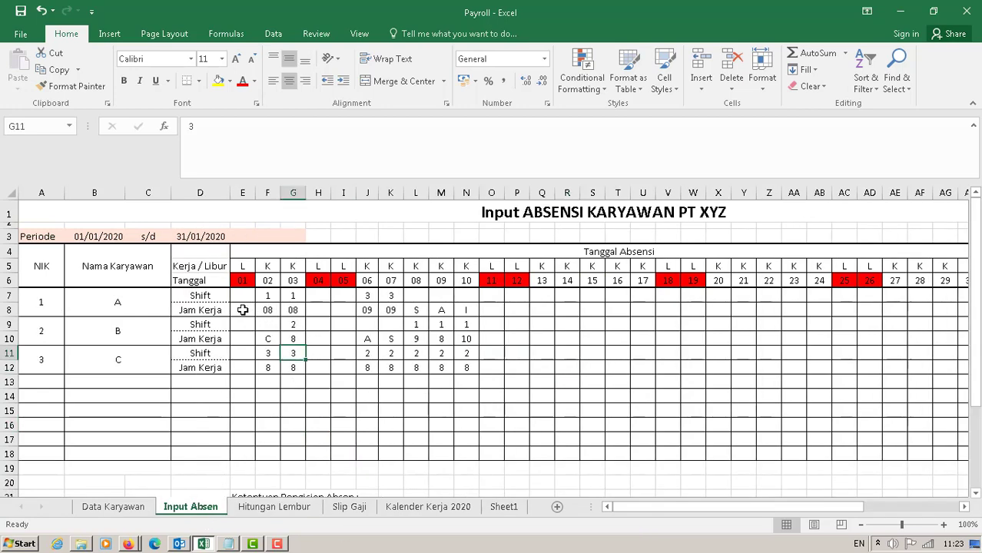
left_click(267, 307)
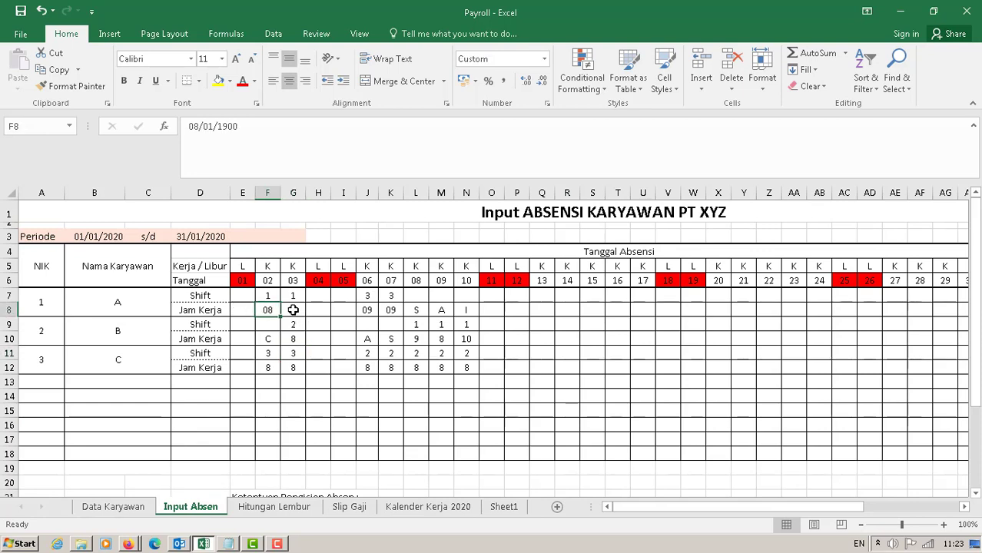
left_click(292, 310)
left_click(365, 309)
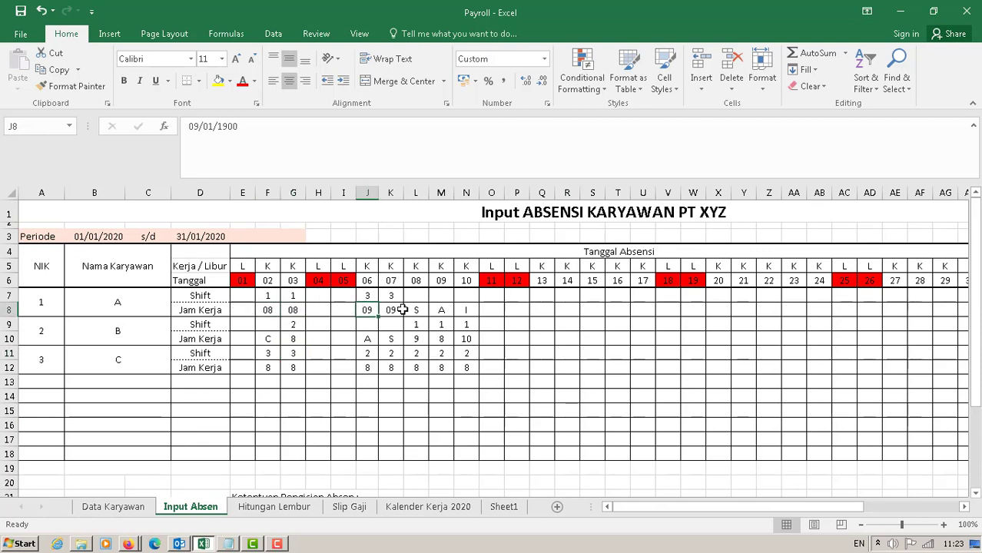
left_click(401, 310)
left_click(416, 309)
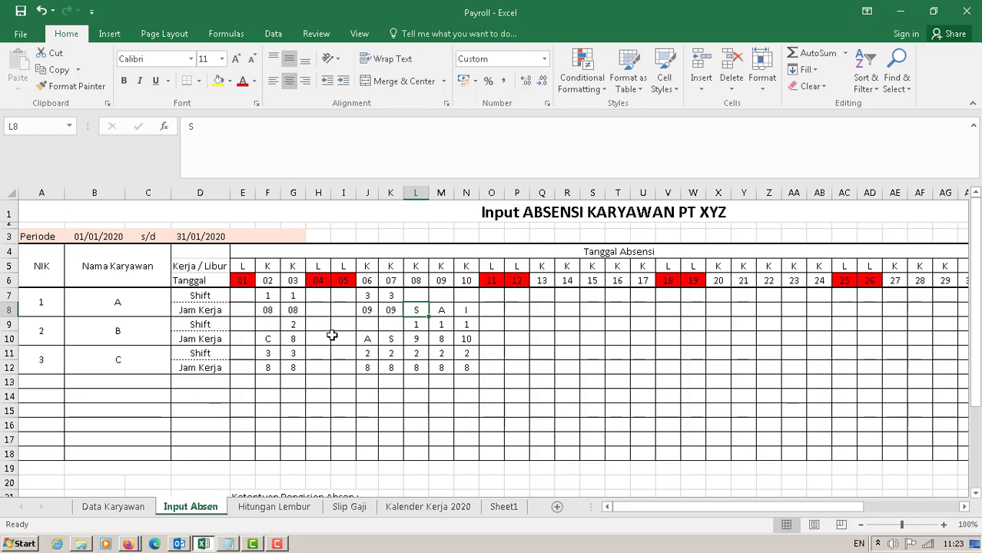
Change the number format of employee A's Jam Kerja cells (E8:AI8) to General
left_click(267, 310)
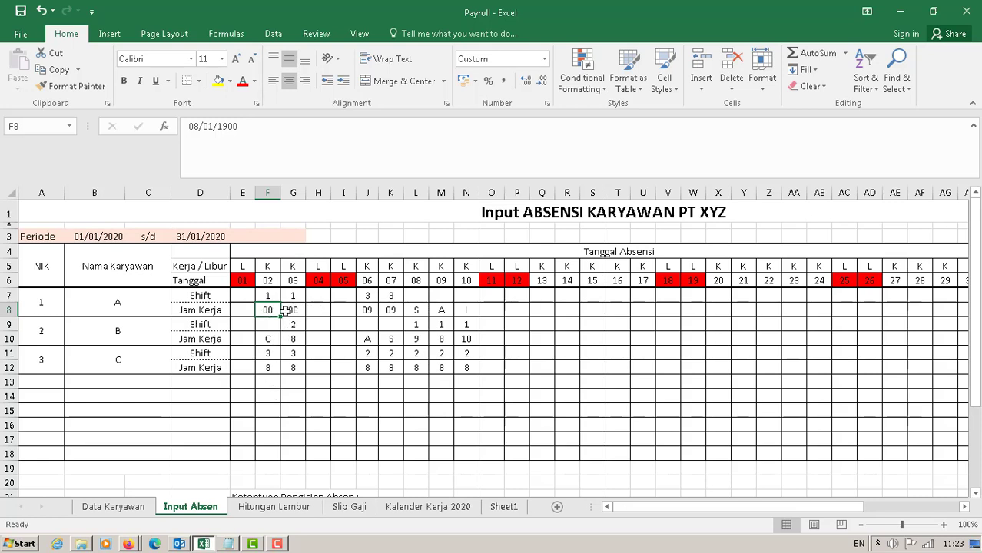
left_click(544, 60)
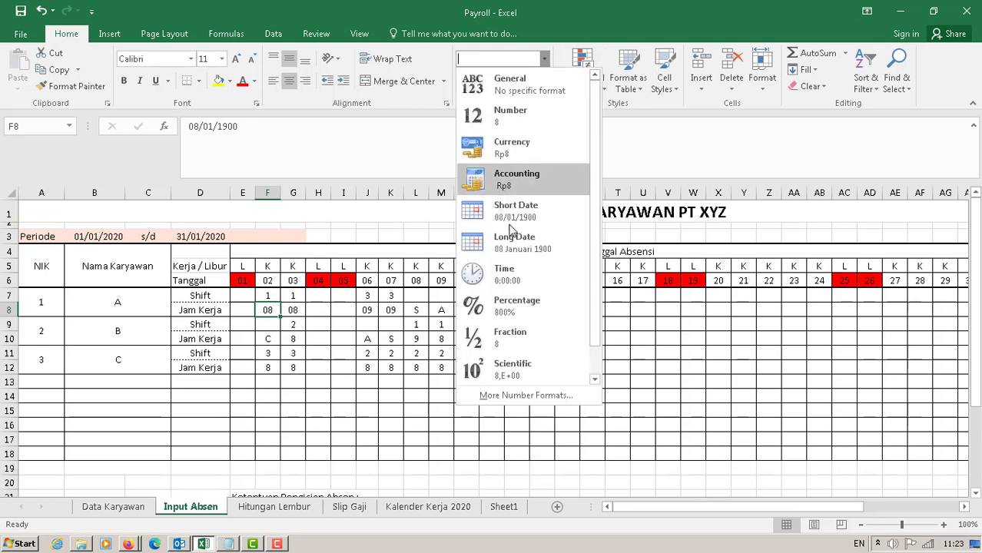
left_click(530, 84)
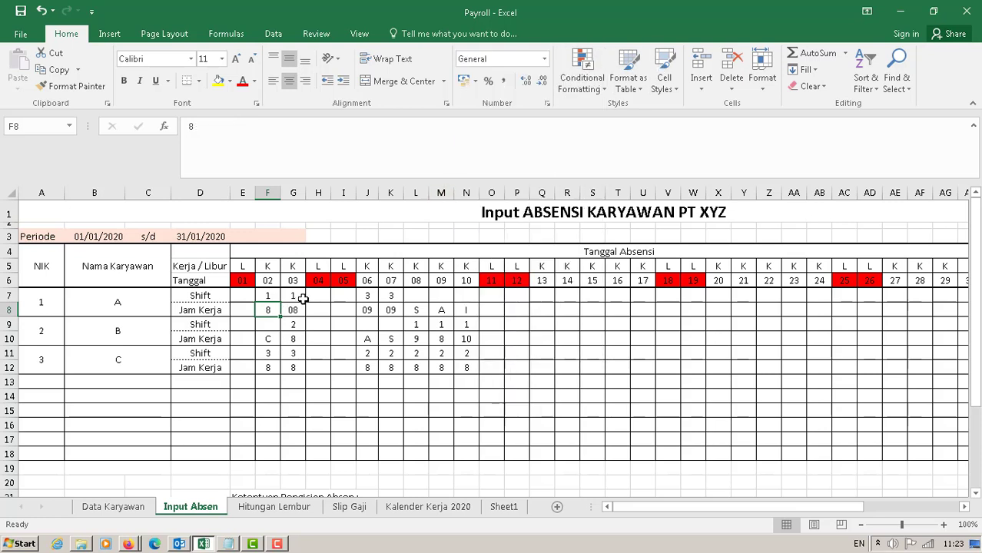
left_click_drag(293, 309, 390, 311)
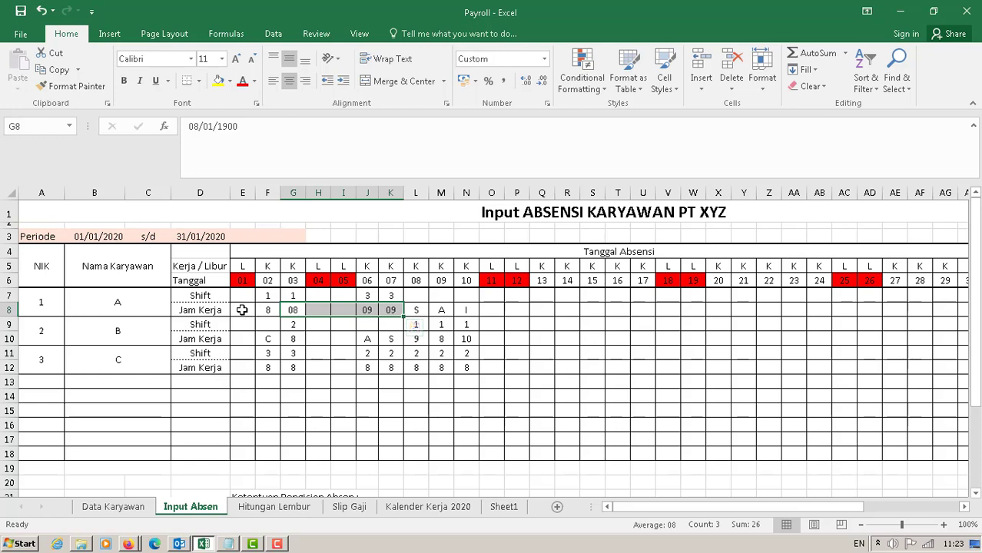
left_click_drag(236, 310, 835, 308)
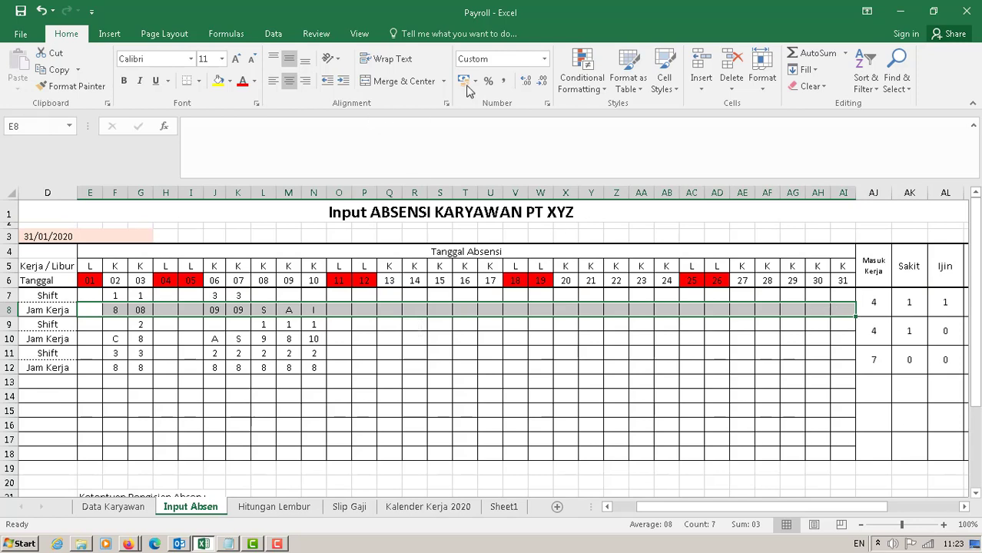
left_click(544, 58)
left_click(513, 86)
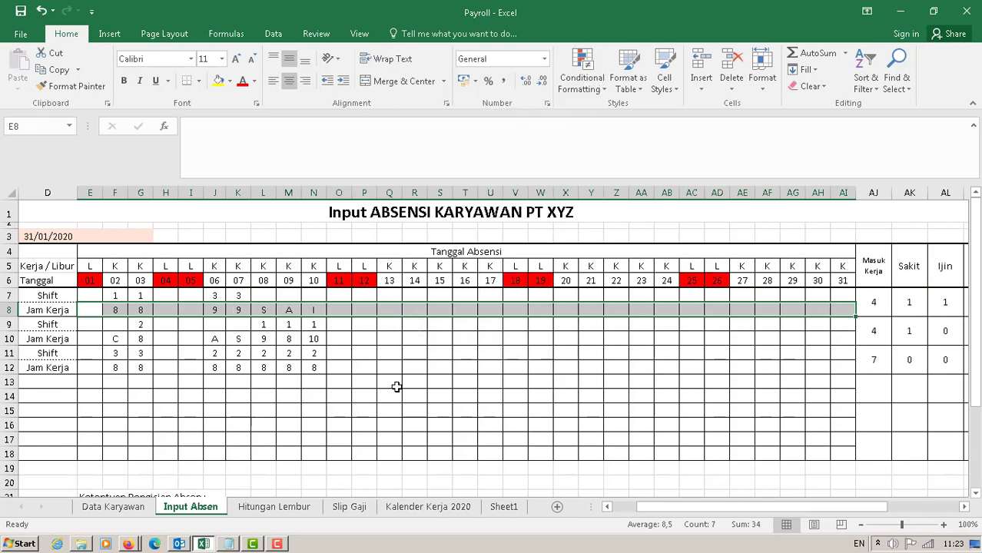
left_click(409, 394)
left_click_drag(659, 508, 580, 511)
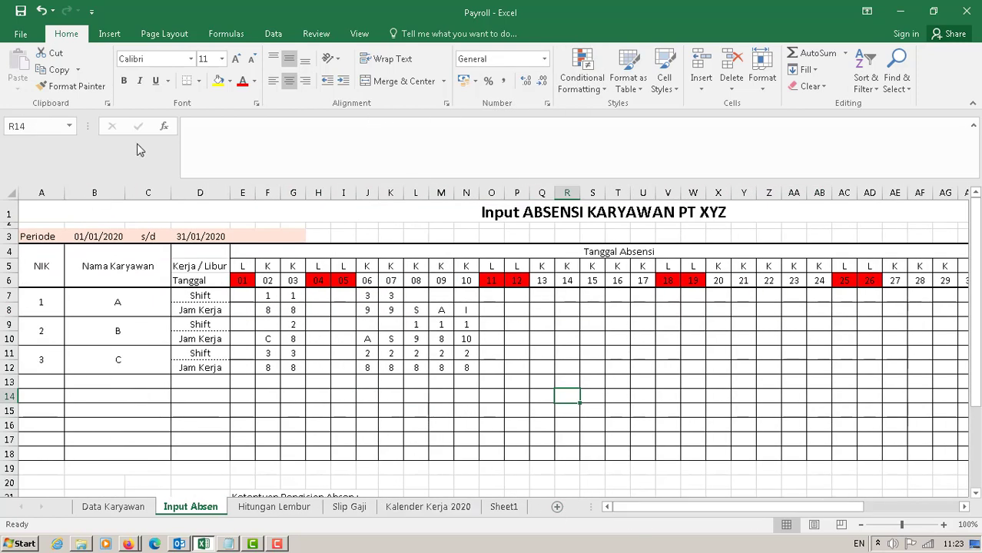
Open the Hitungan Lembur sheet and read the normal workday overtime rule below the table (C23)
left_click(273, 507)
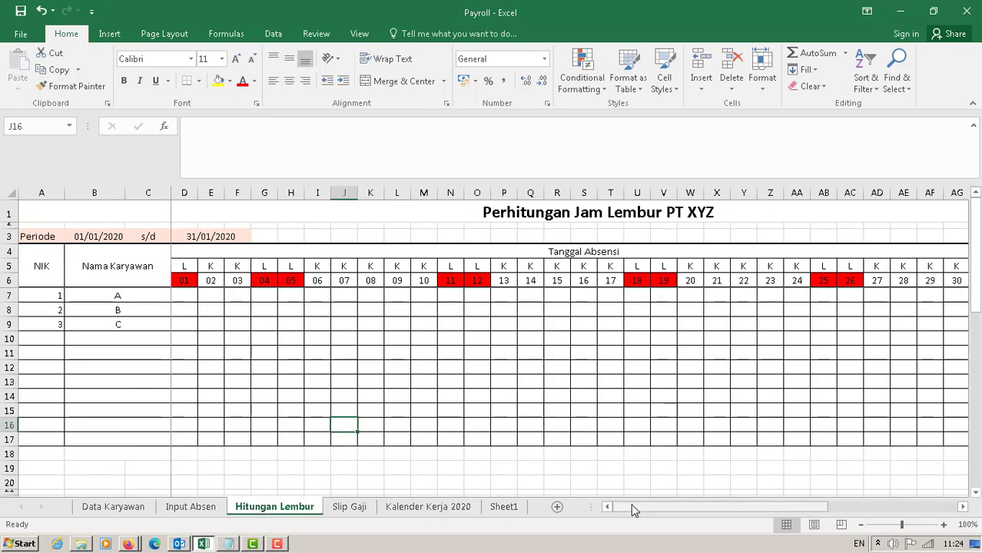
scroll(353, 375, "down", 3)
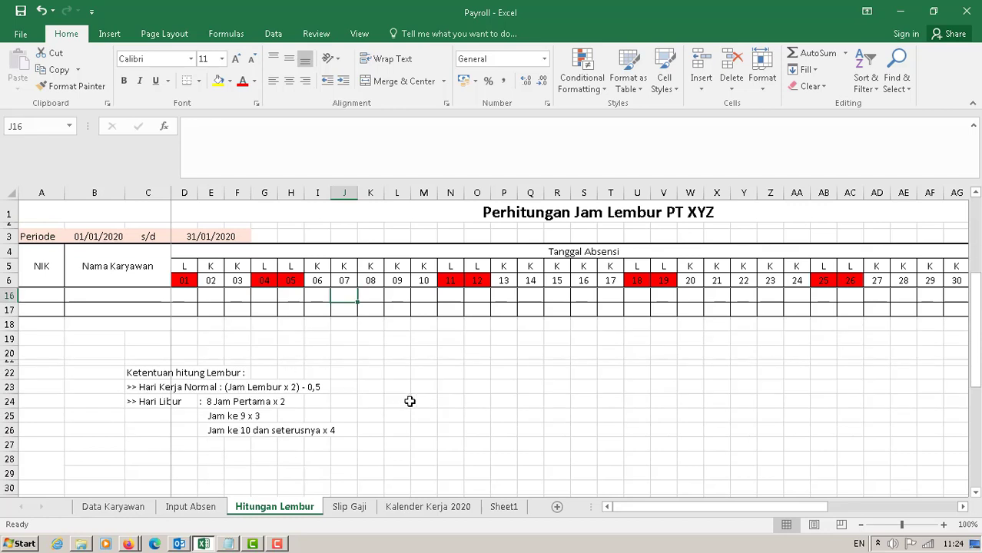
scroll(394, 387, "down", 1)
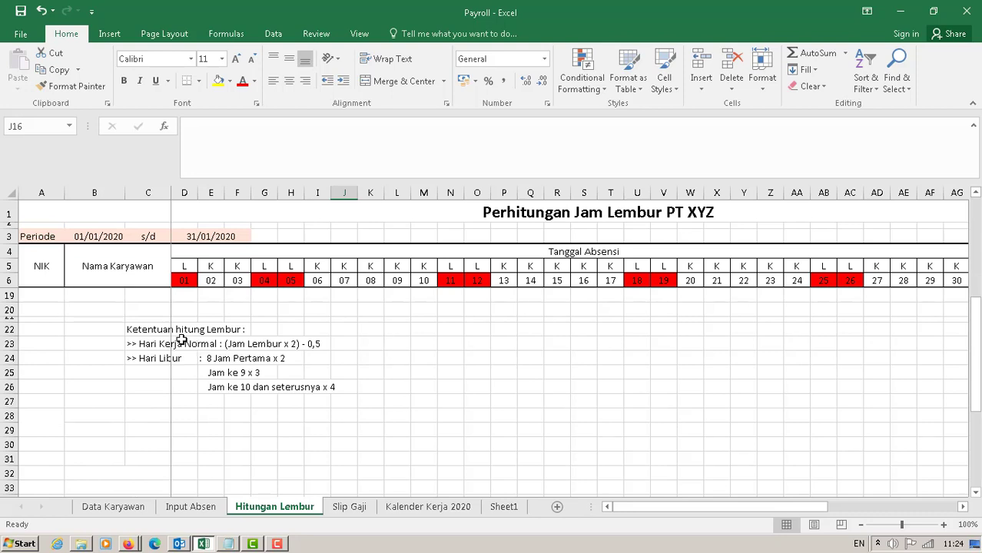
left_click(135, 344)
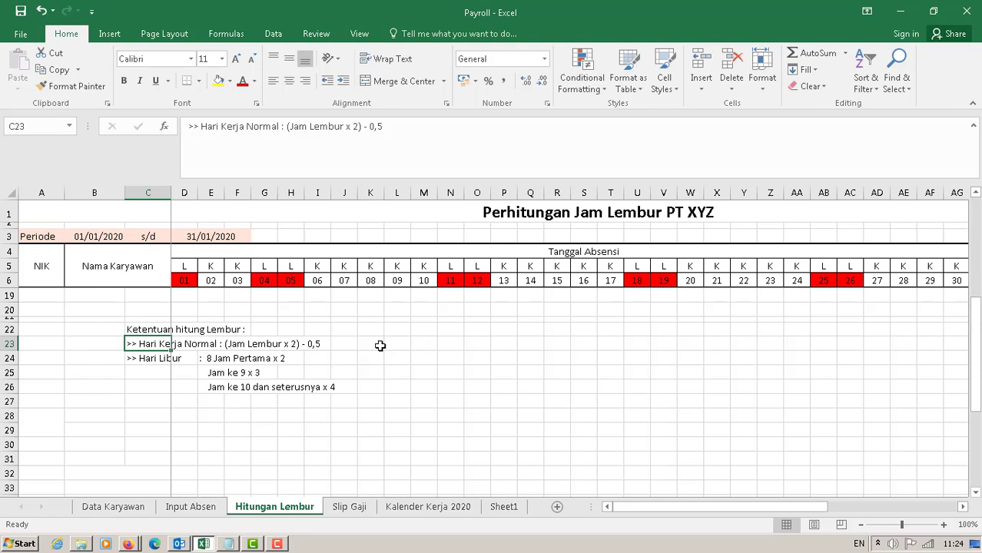
Check employee A's Jam Kerja for dates 02 and 03 (F8:G8) on the Input Absen sheet
left_click(191, 508)
left_click(268, 310)
type("8")
left_click(287, 308)
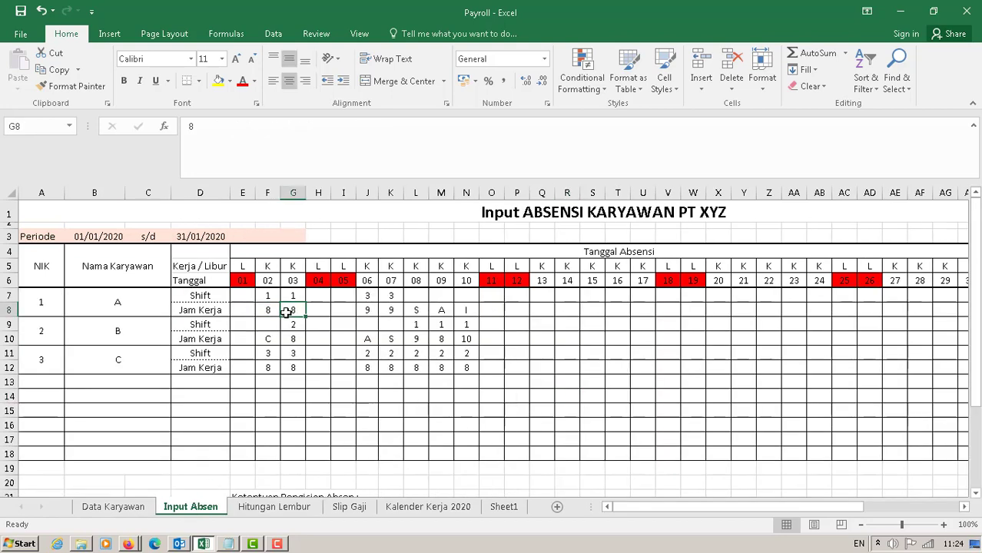
Return to the Hitungan Lembur sheet and reread the Hari Kerja Normal rule in row 23
left_click(265, 508)
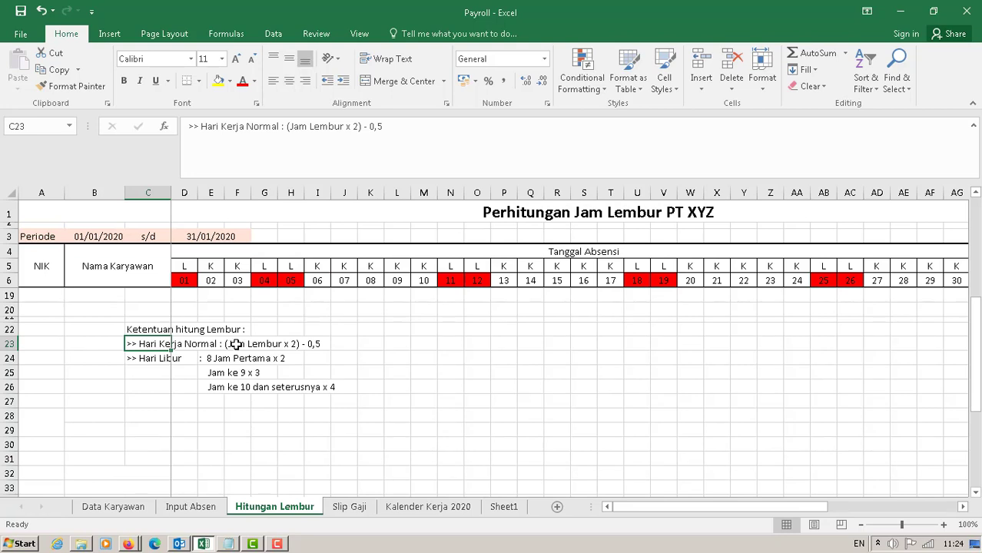
left_click(317, 343)
left_click(504, 373)
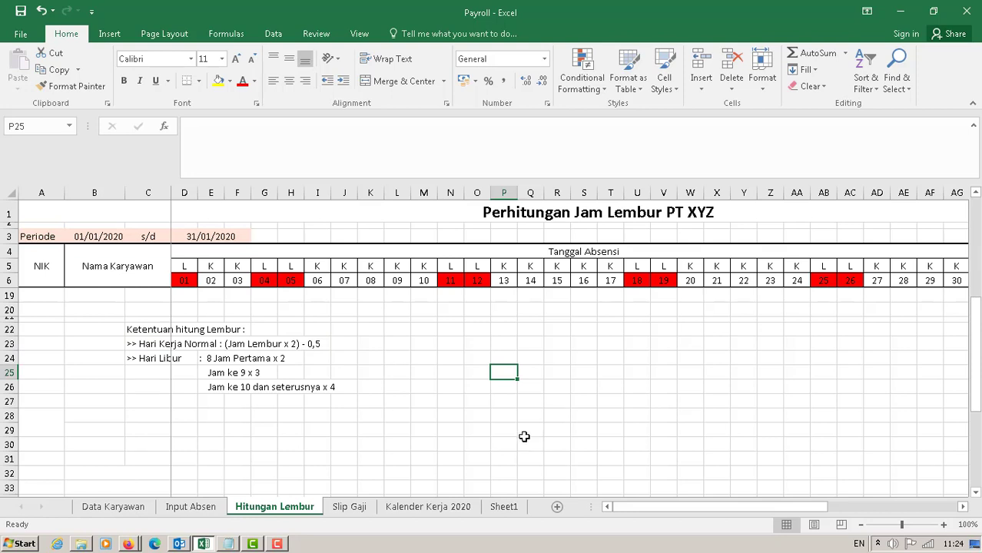
Read the Hari Libur overtime rules in rows 24 to 26, covering the first 8 hours, hour 9 and hour 10 onwards
left_click(137, 360)
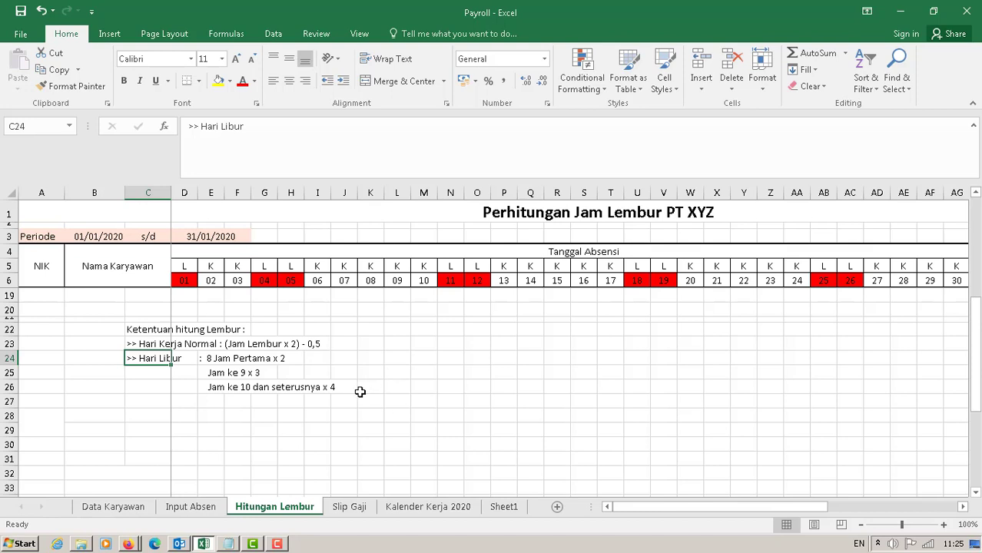
left_click(215, 374)
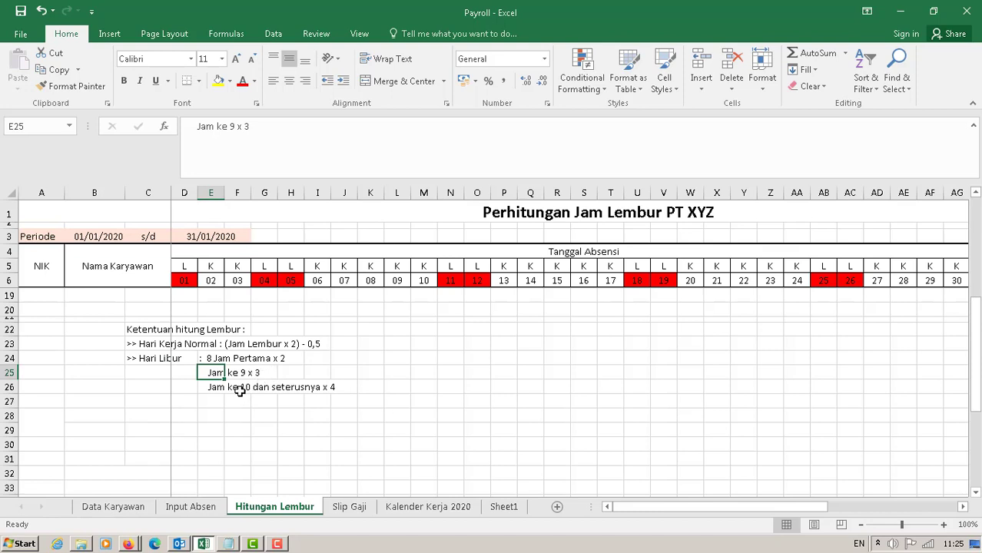
left_click(212, 389)
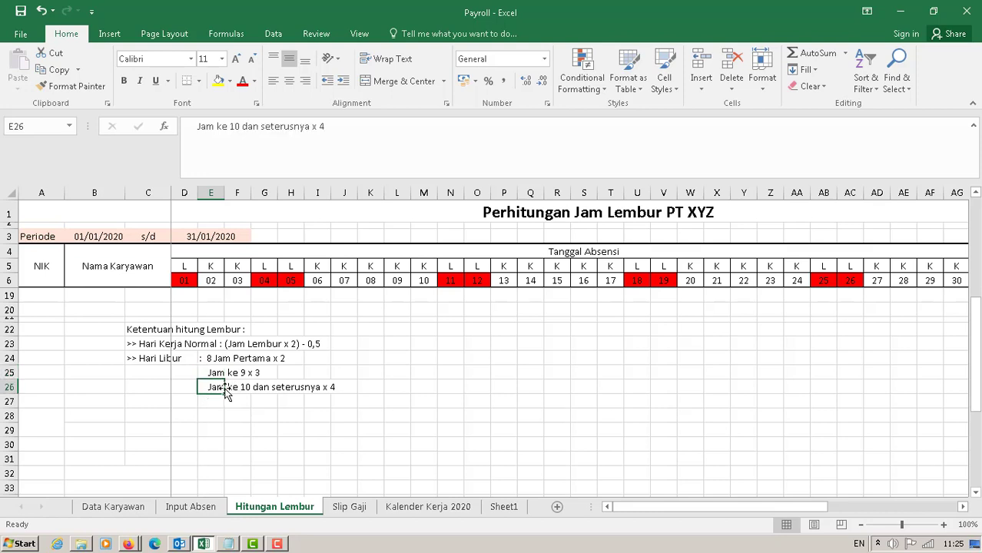
left_click(260, 386)
left_click(322, 387)
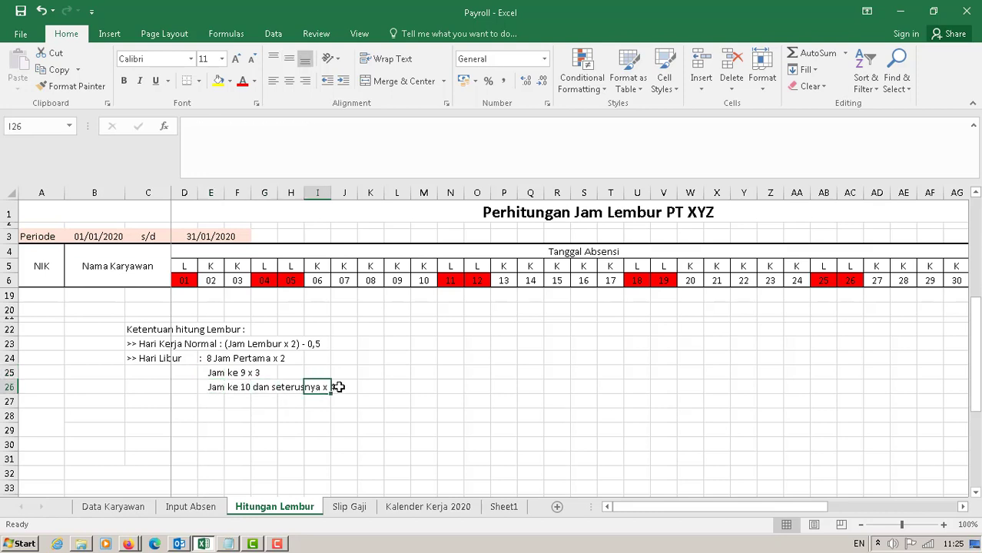
left_click(441, 397)
Start an IF formula in employee A's date 01 cell (D7) that tests whether D5 equals "k"
scroll(442, 395, "up", 4)
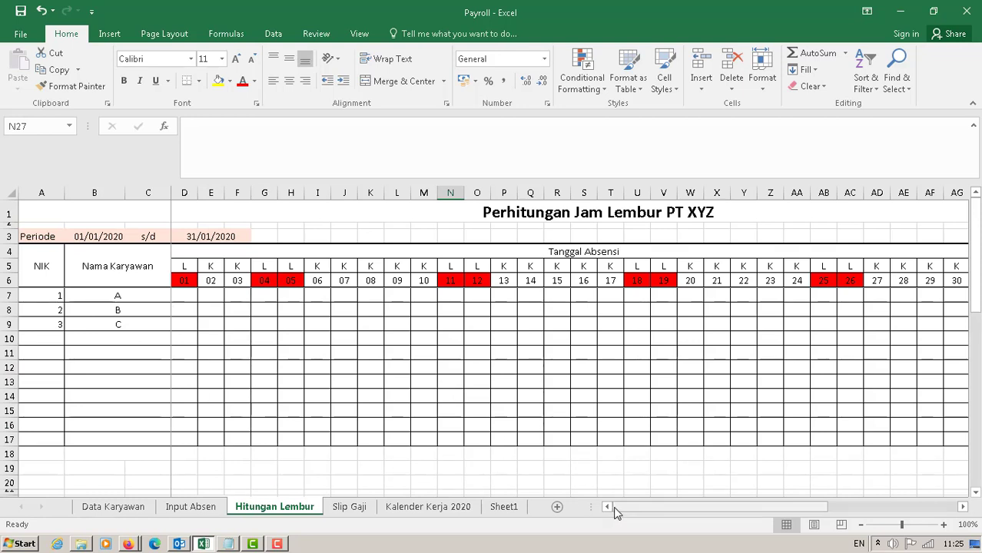
left_click_drag(614, 512, 595, 497)
left_click(188, 299)
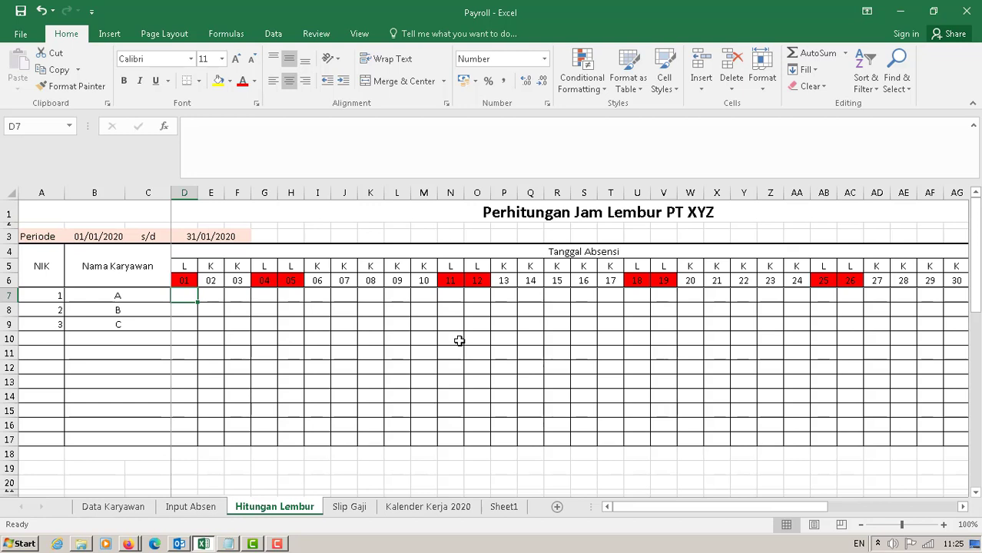
type("=IF(")
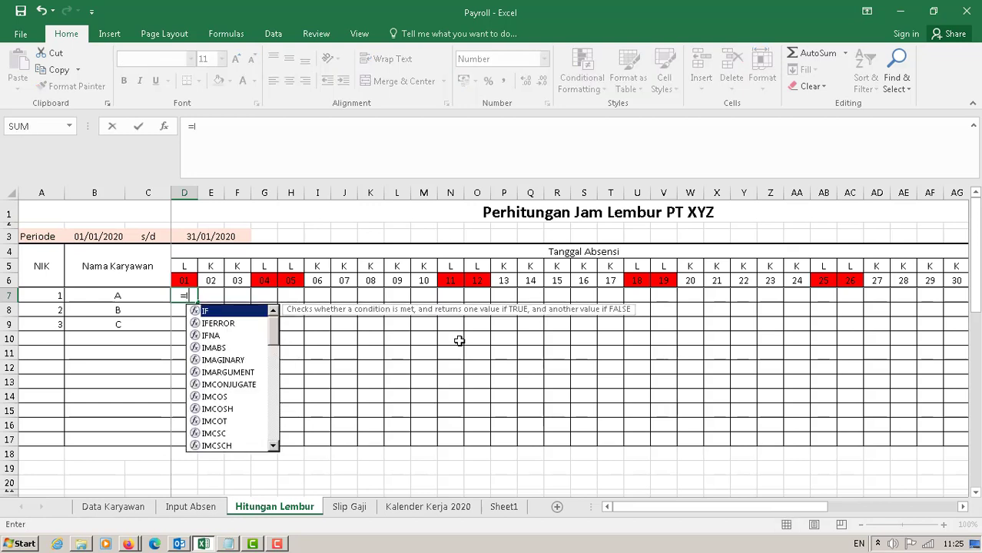
left_click(185, 264)
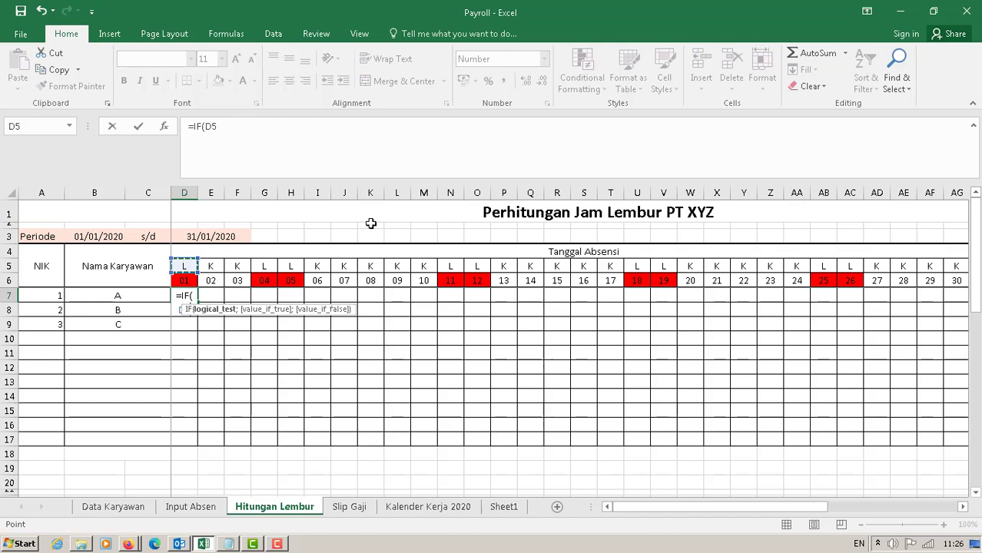
type("=")
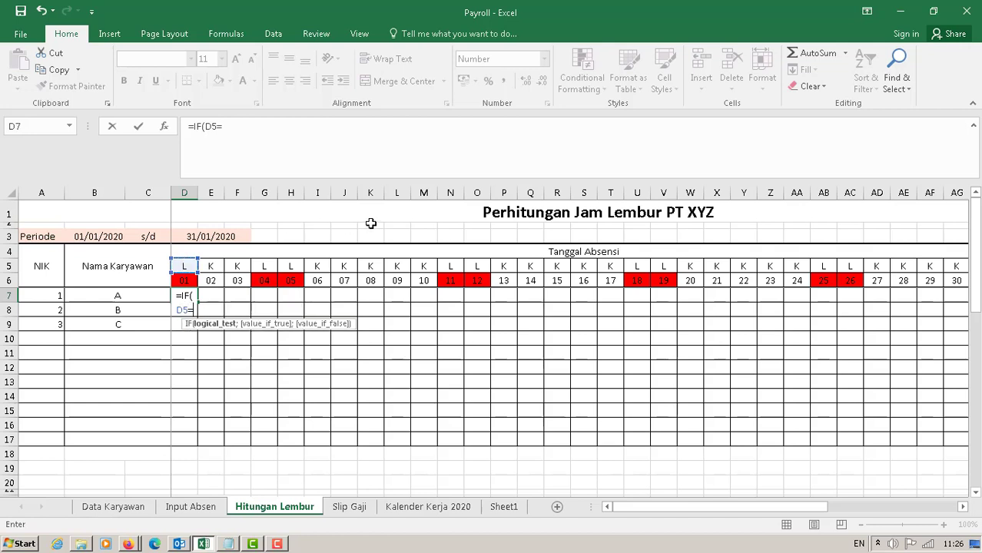
type("\"k\"")
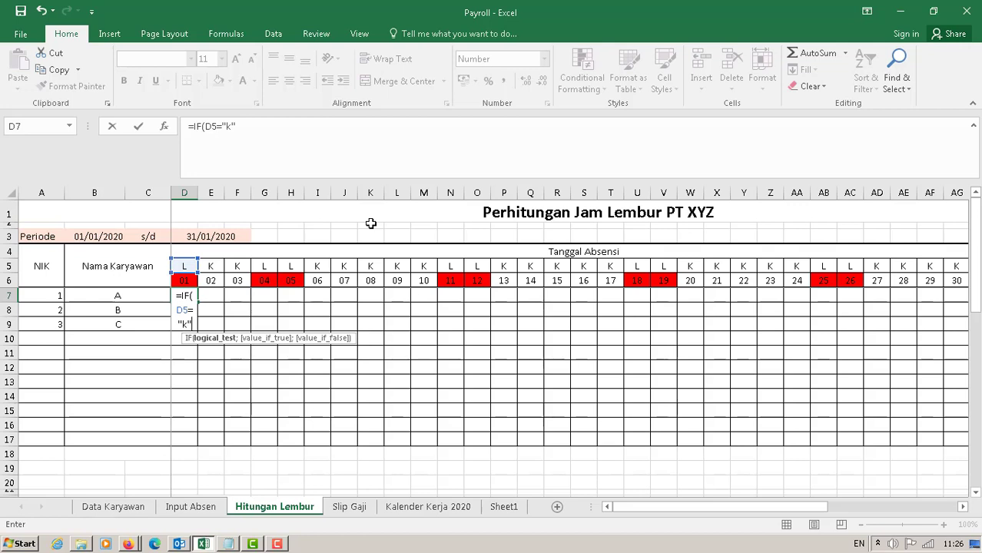
type(";")
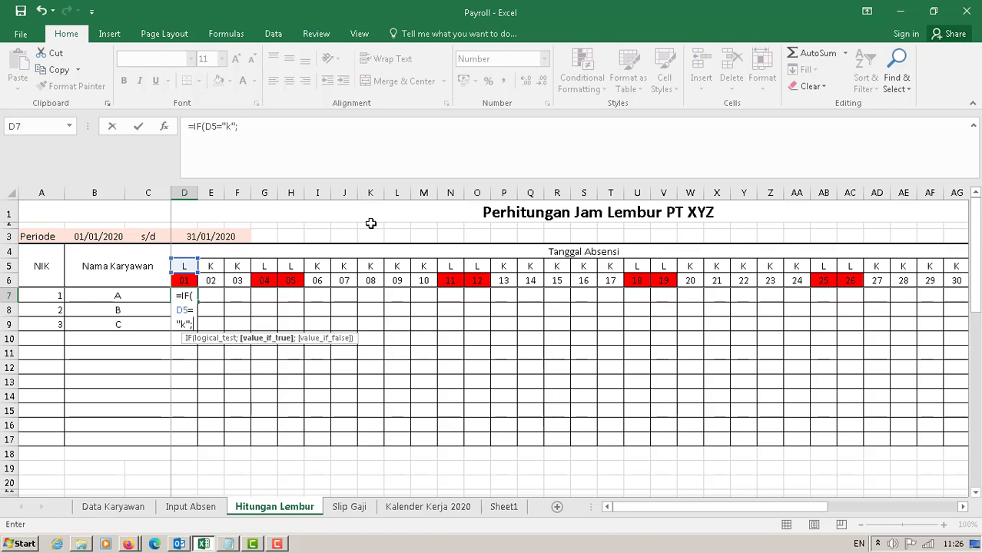
In the formula's true branch, nest an IF that tests whether 'Input Absen'!E8 is greater than 8
type("IF")
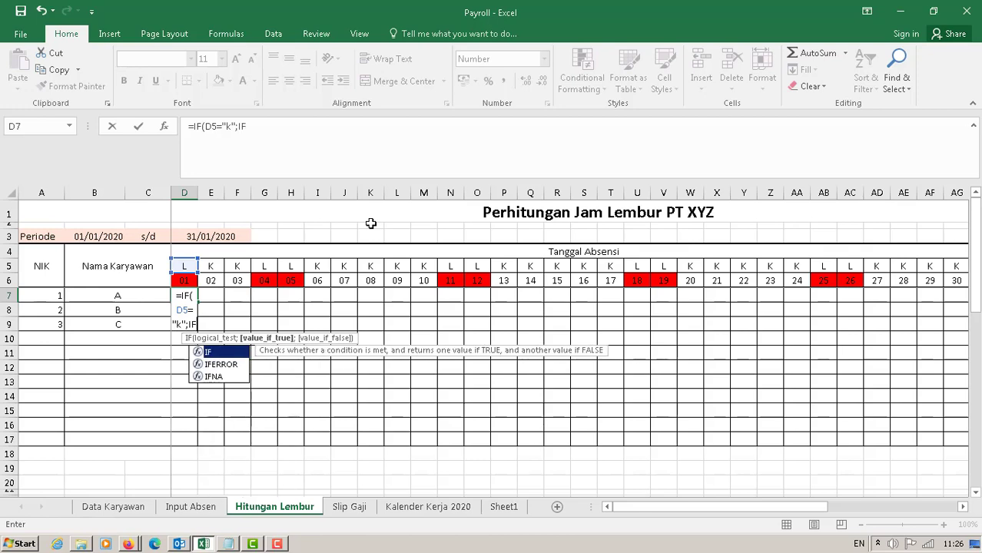
type("(")
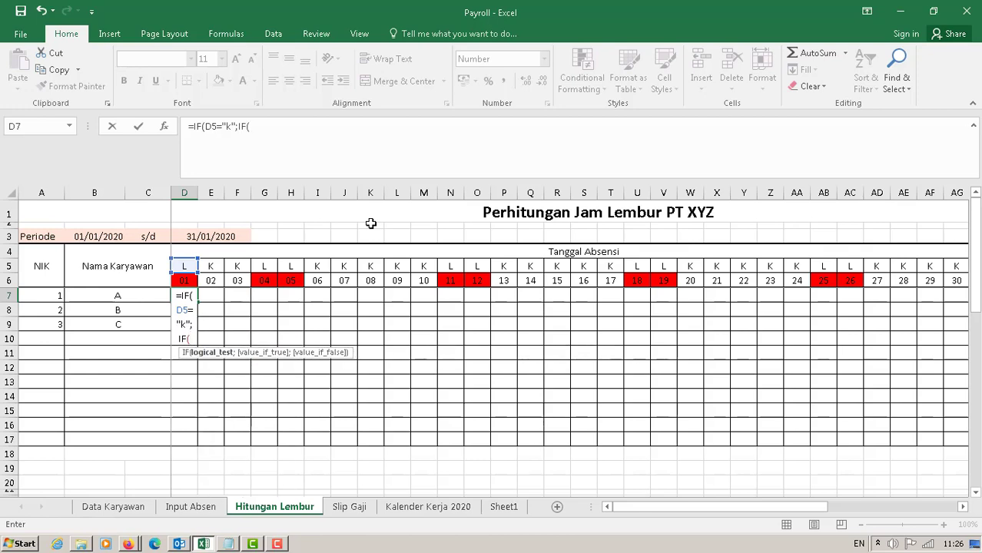
left_click(176, 511)
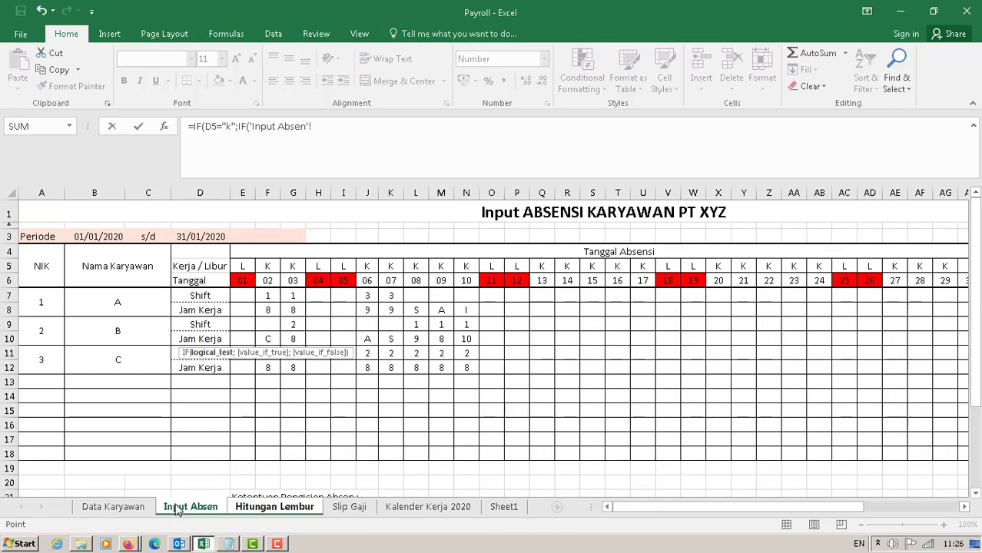
left_click(245, 310)
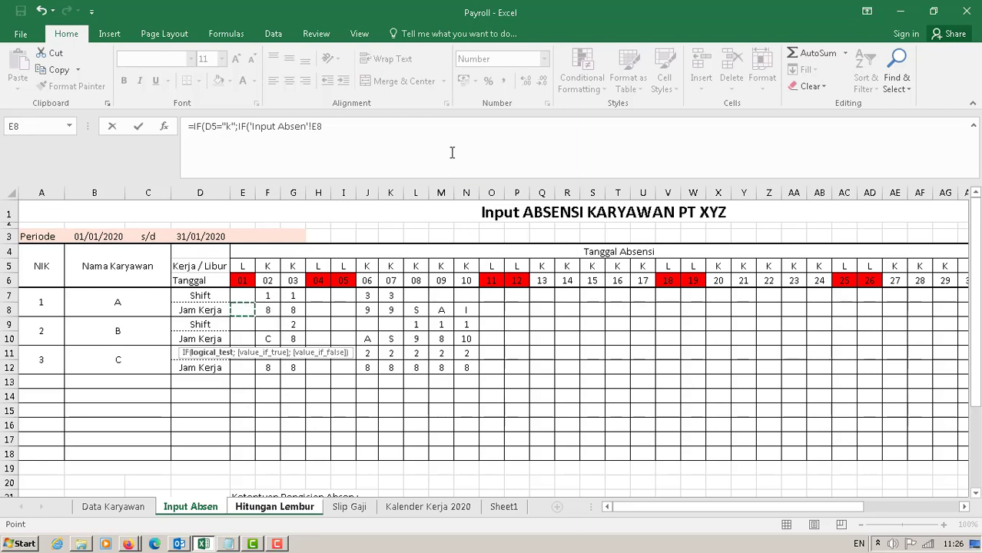
type(">8;")
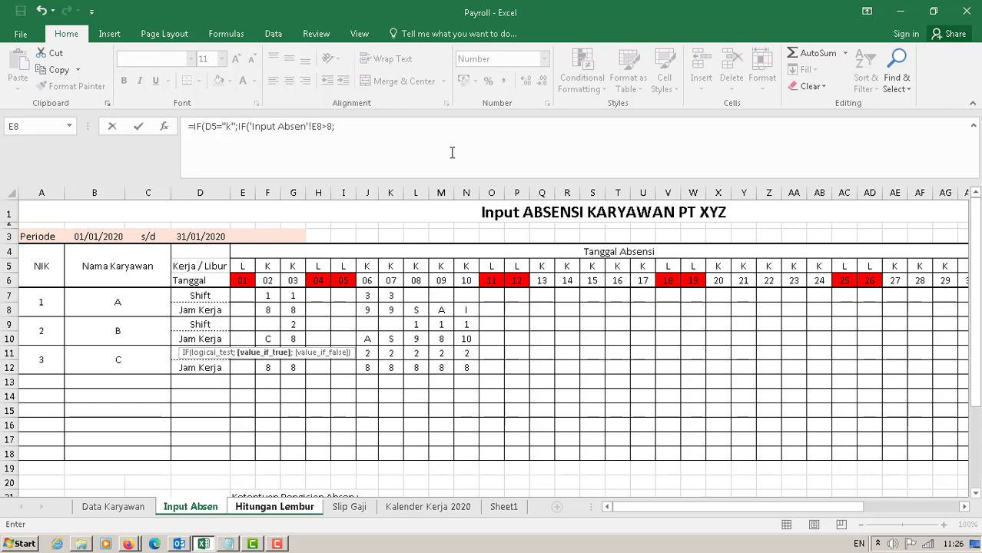
Make the workday IF return ('Input Absen'!E8*2)-0,5 when true and 0 when false, then close it
left_click(242, 311)
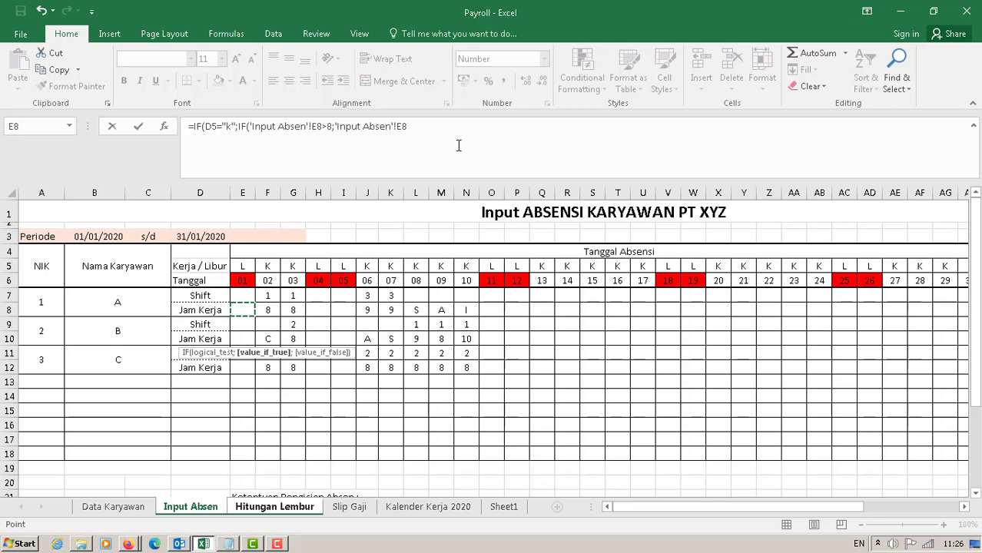
type("*2)")
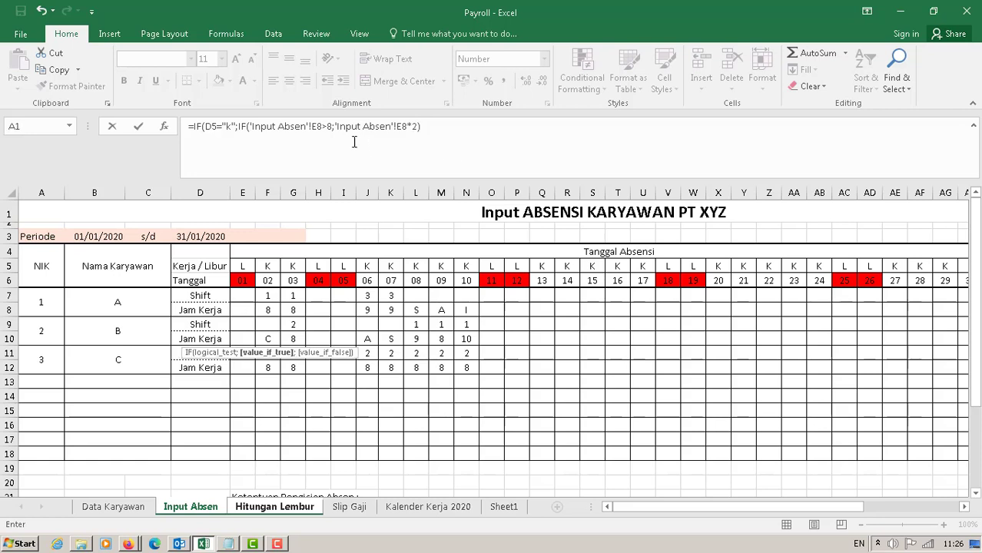
left_click(336, 127)
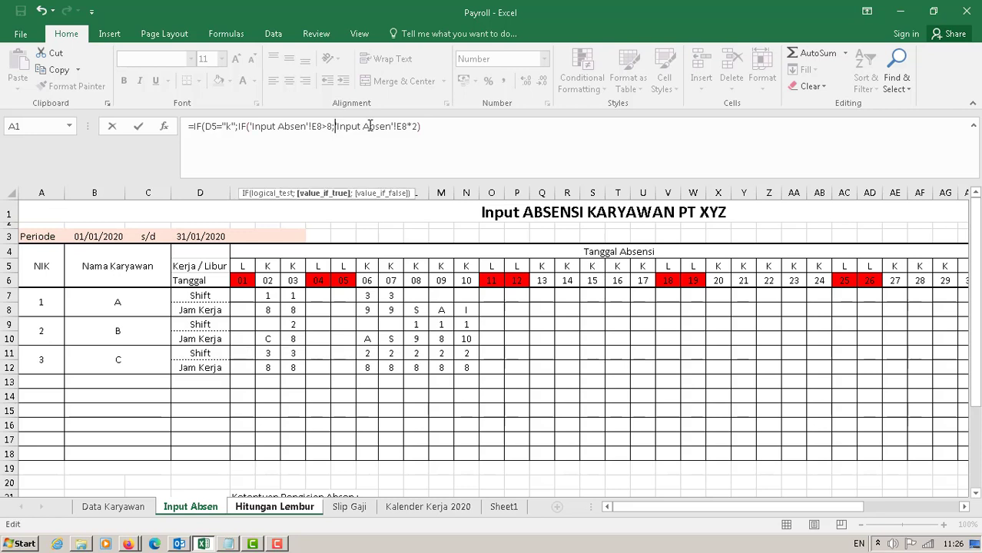
type("(")
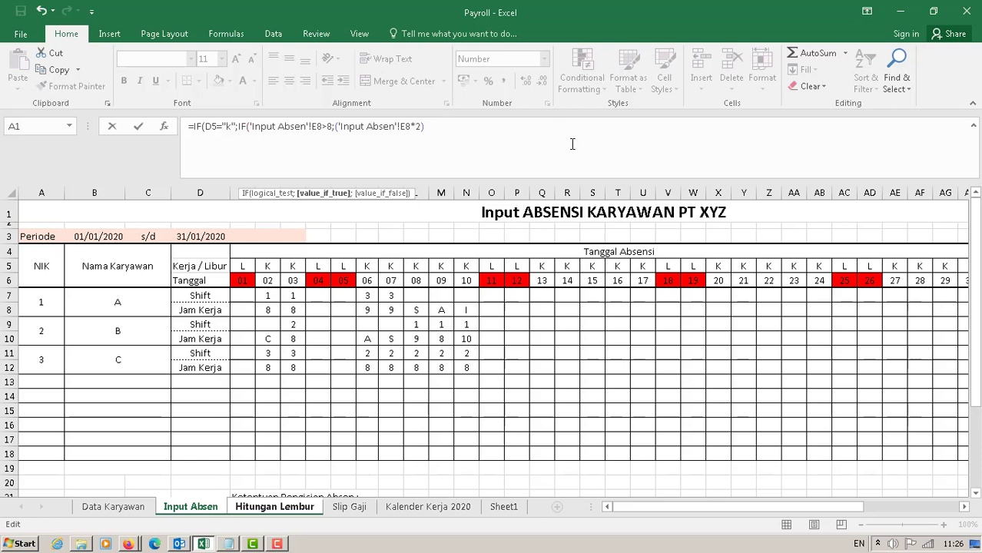
type("-0,5")
type(";")
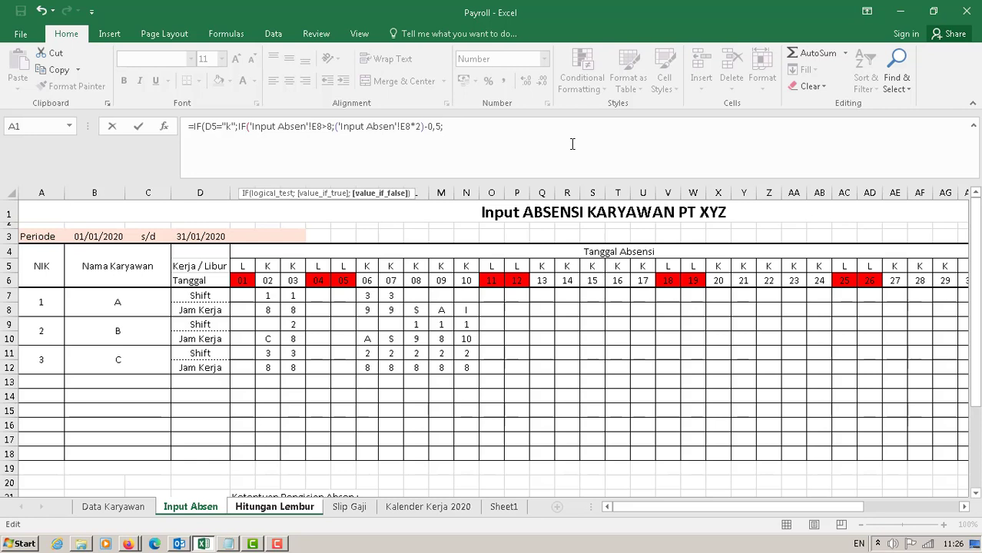
type("0")
type(")")
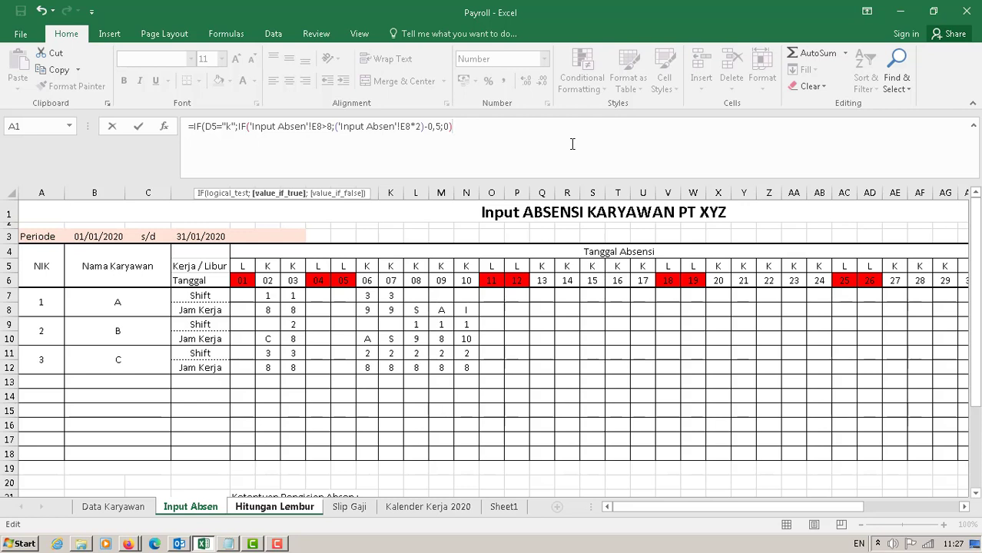
In the outer IF's false branch, nest an IF that tests whether 'Hitungan Lembur'!D5 equals "L"
type(";IF(")
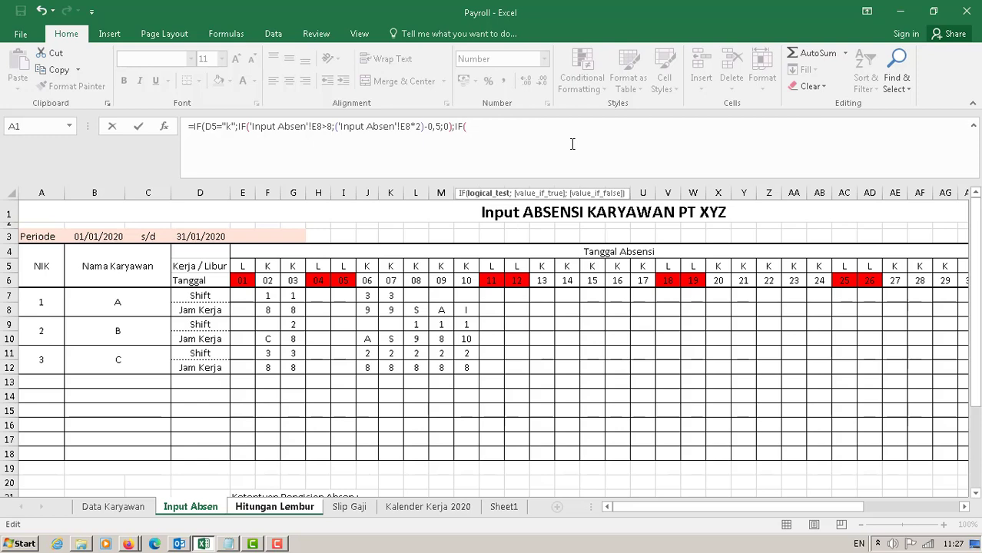
left_click(259, 507)
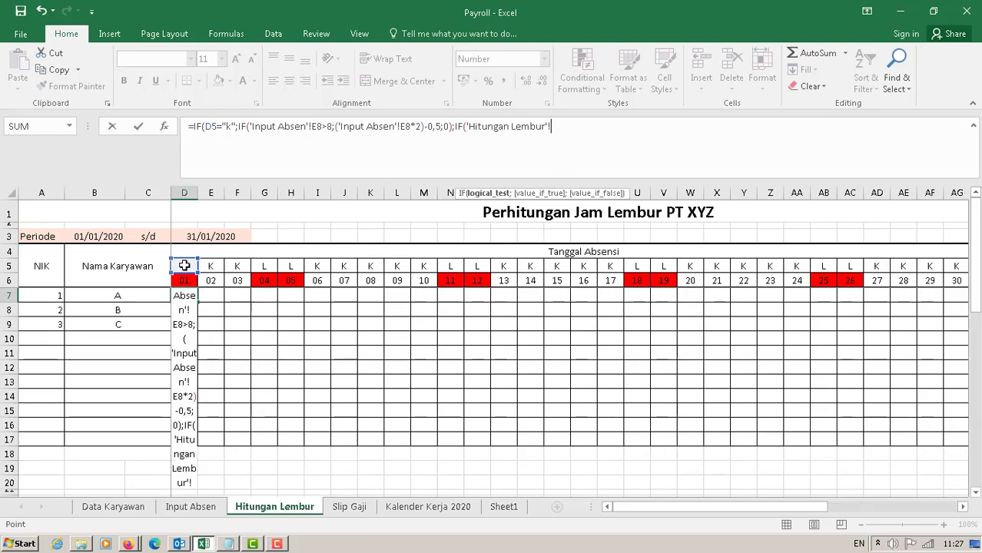
left_click(184, 266)
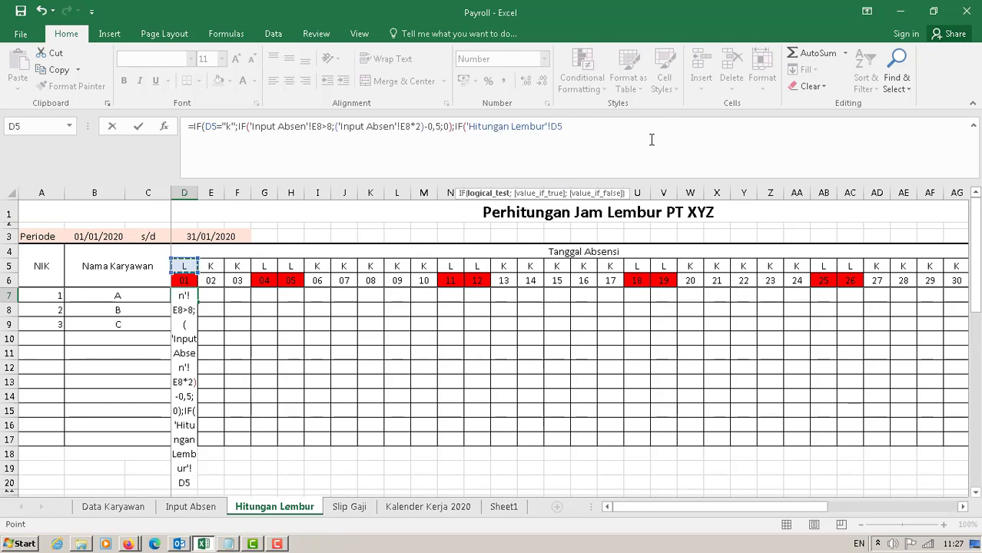
type("=\"L\"")
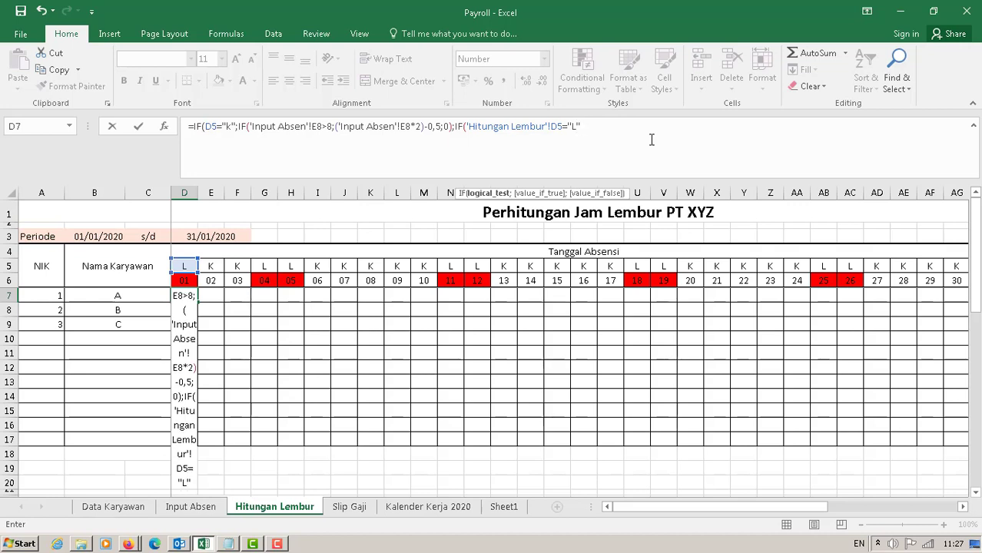
type(";")
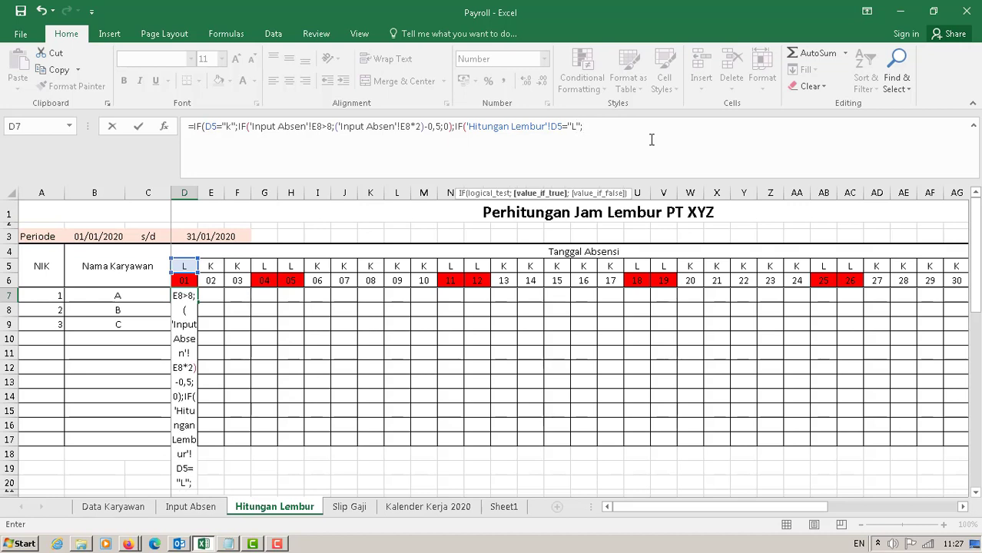
Nest an IF in the holiday branch that returns 'Input Absen'!E8*2 when 'Input Absen'!E8 is below 9
type("IF(")
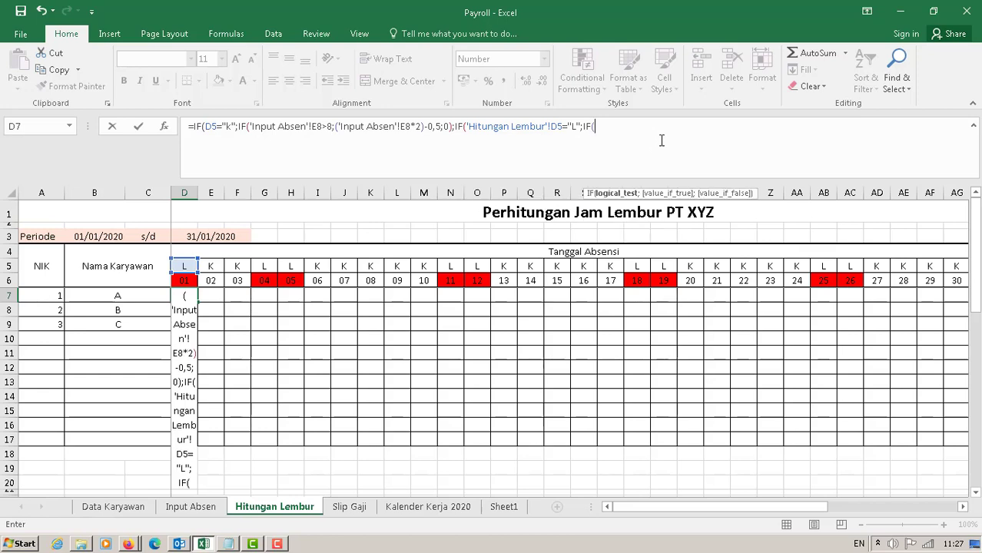
left_click(190, 507)
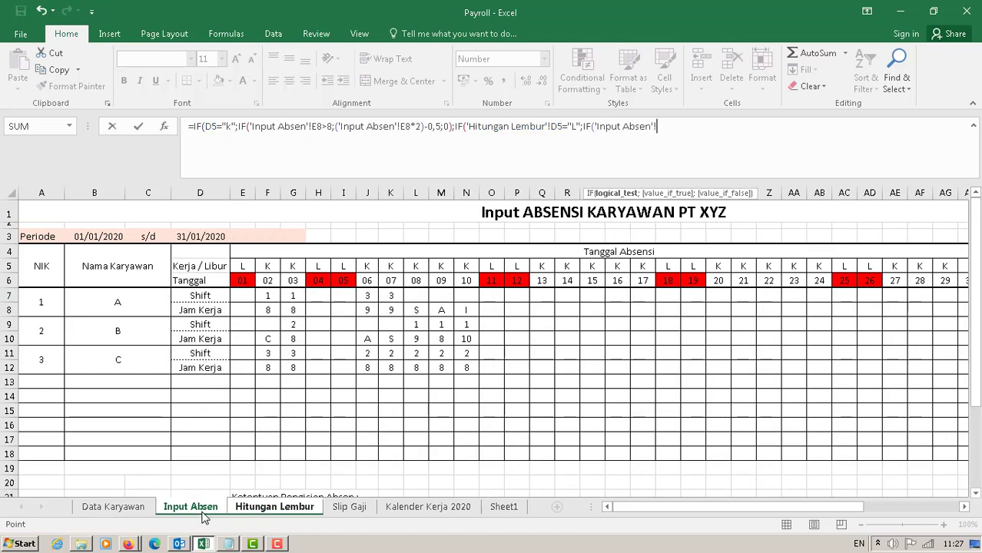
left_click(247, 310)
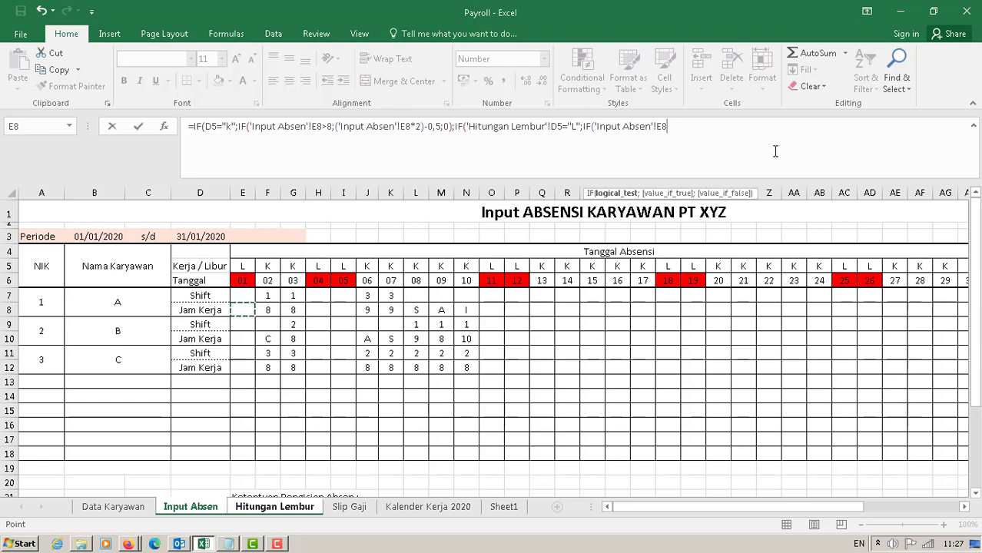
type("<9;")
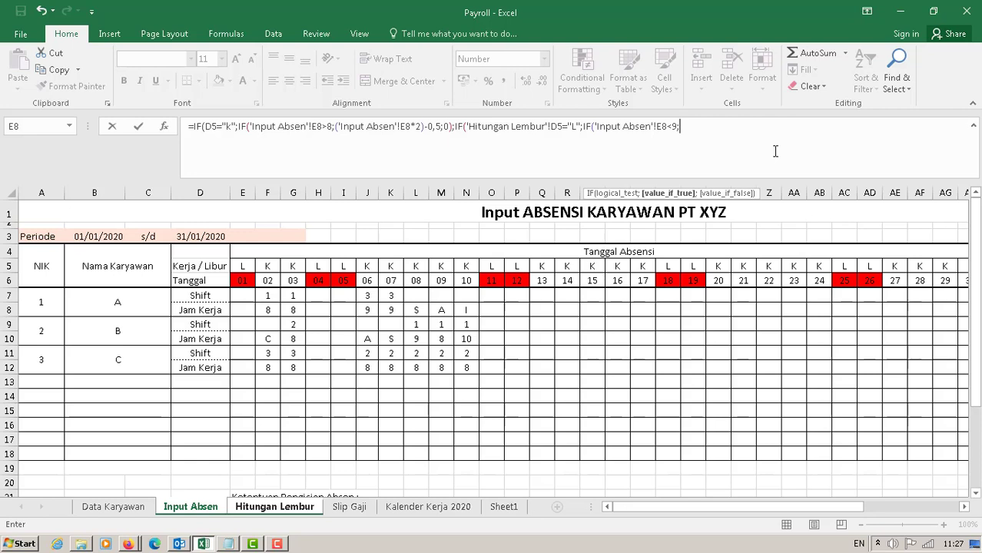
type("(")
left_click(241, 310)
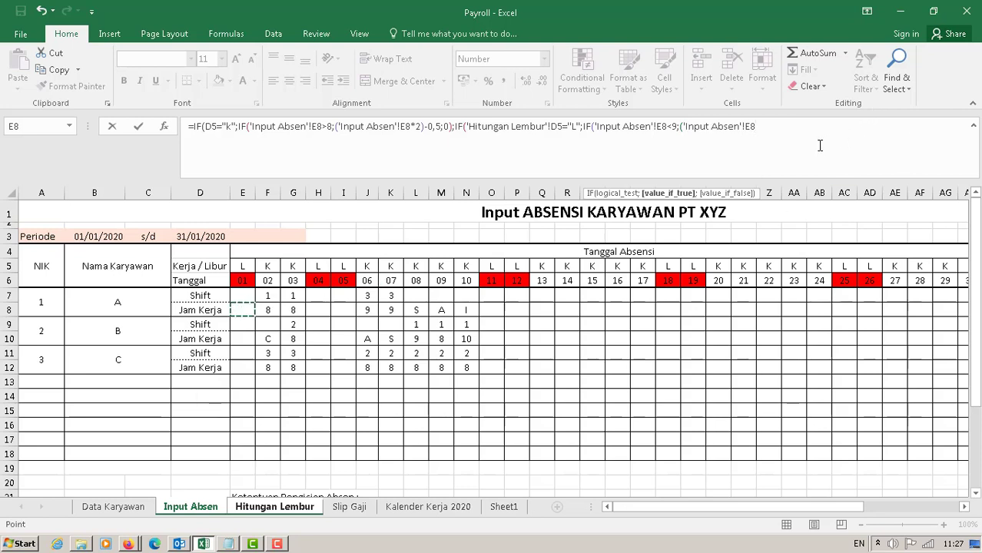
type("*2")
left_click(682, 127)
key("BackSpace")
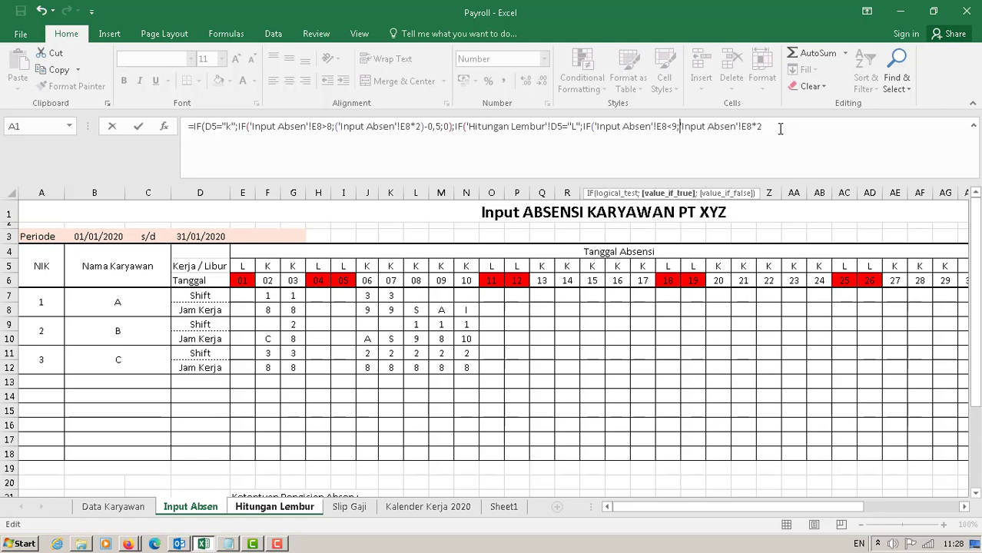
type("'!E8*2;")
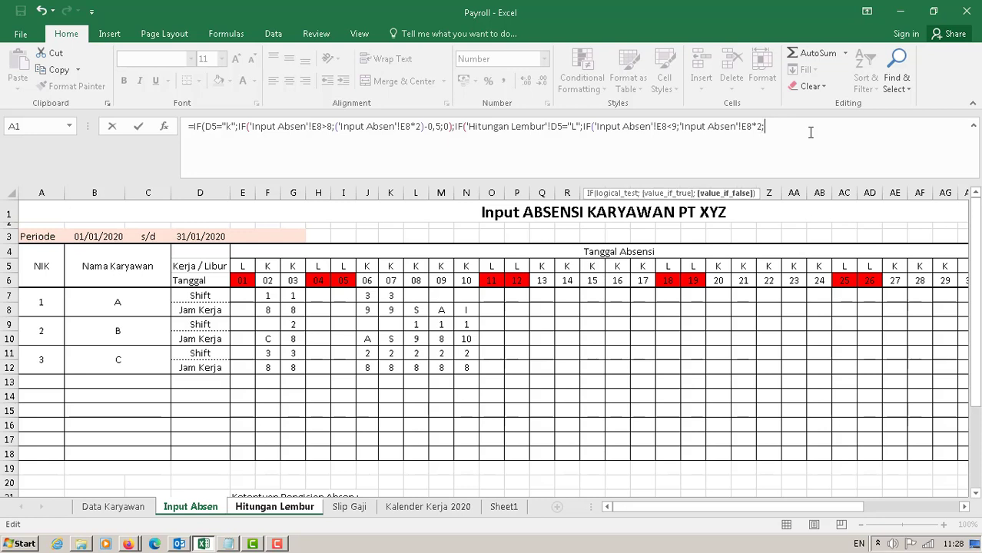
Add a nested IF for the 9-hour holiday case that returns 19 when 'Input Absen'!E8 equals 9
type("IF")
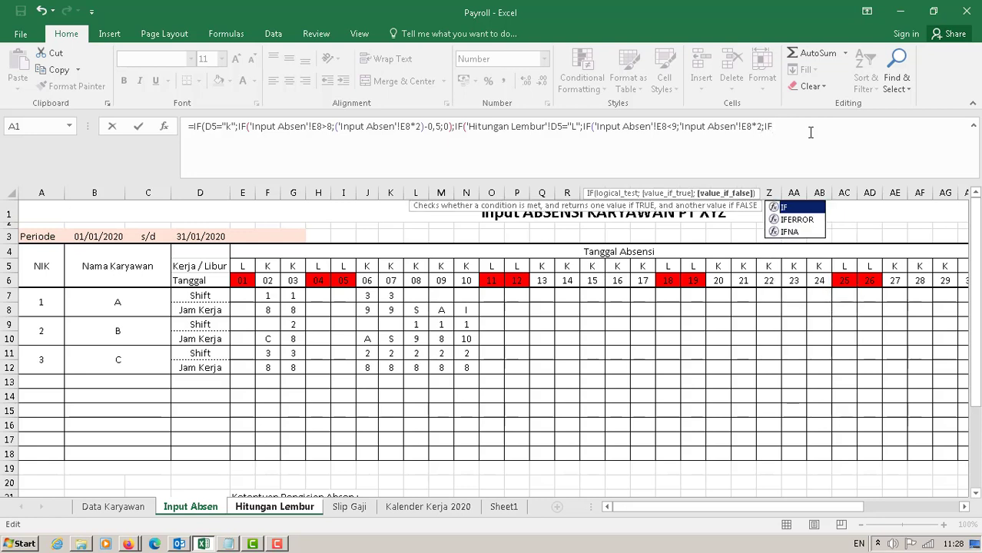
type("(")
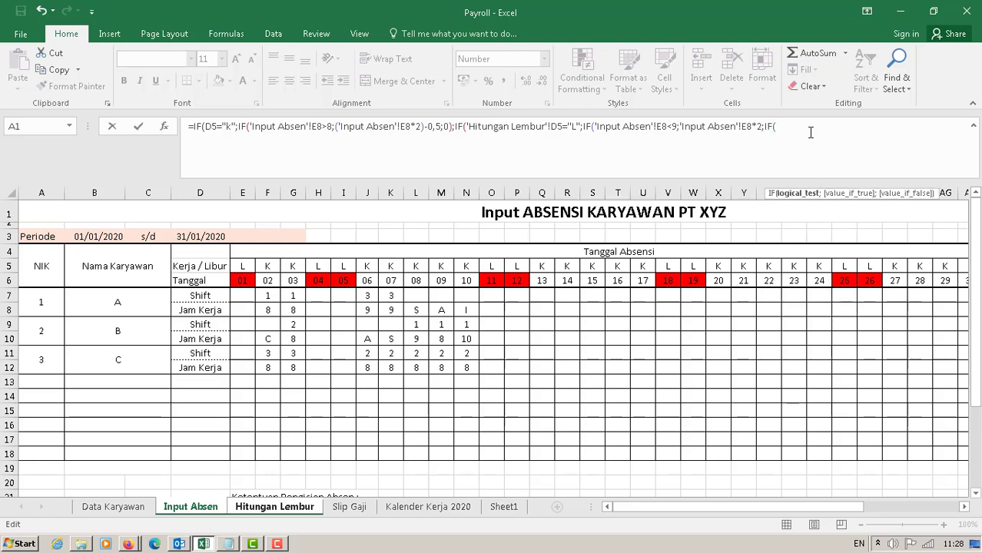
left_click(238, 310)
type("=9;")
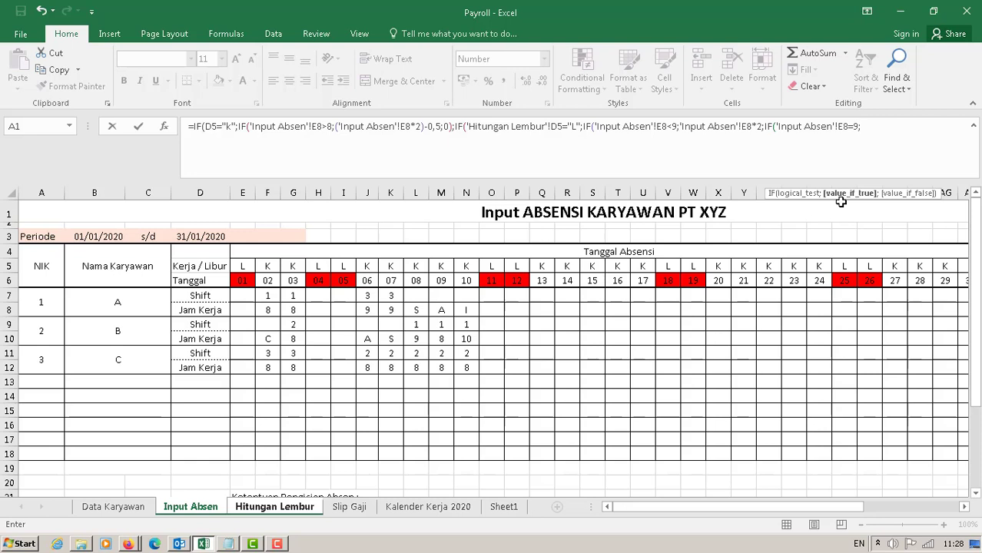
type("19")
Add a nested IF that returns ((('Input Absen'!E8-9)*4)+19) when 'Input Absen'!E8 is greater than 9
type(";IF(")
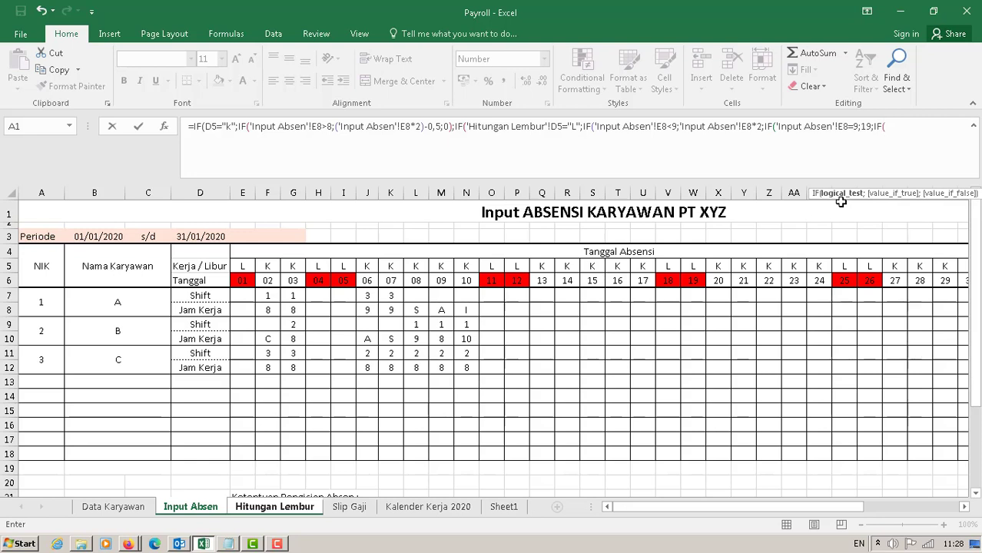
left_click(238, 310)
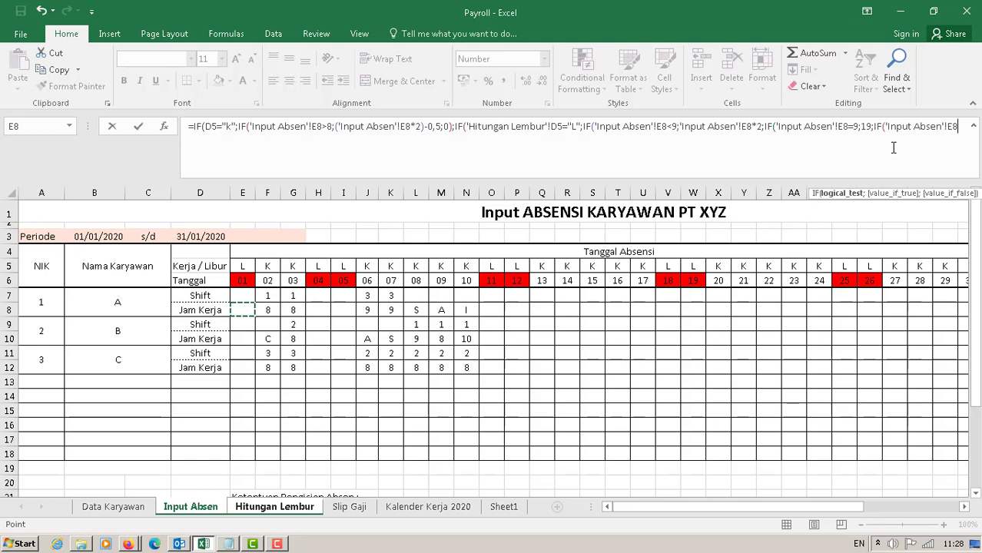
type(">9;")
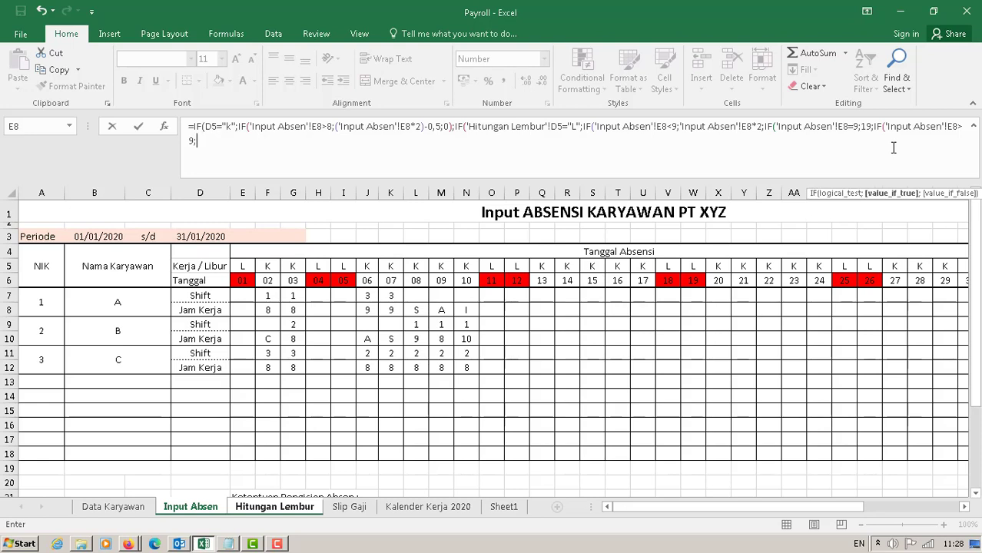
type("(((")
left_click(243, 309)
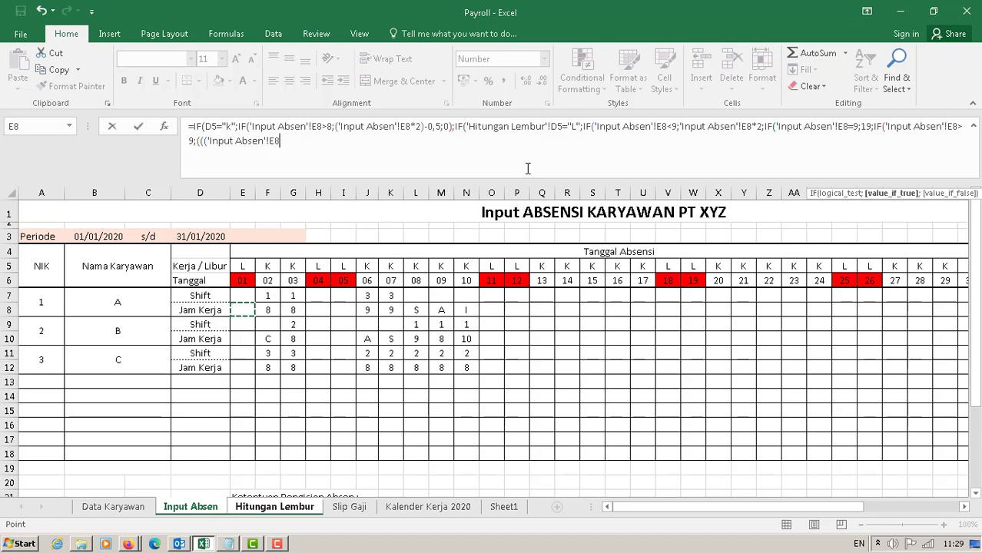
type("-9)*4)")
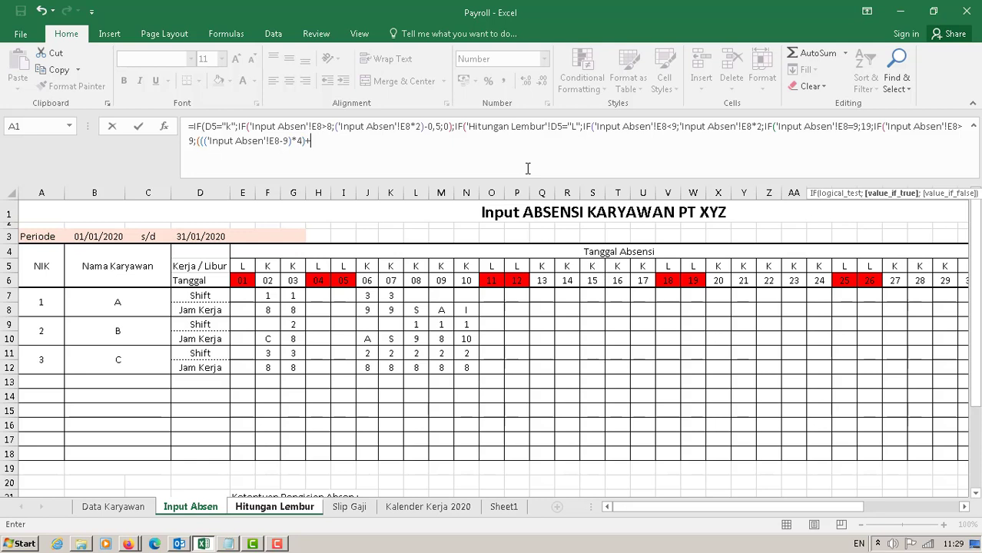
type("+19);")
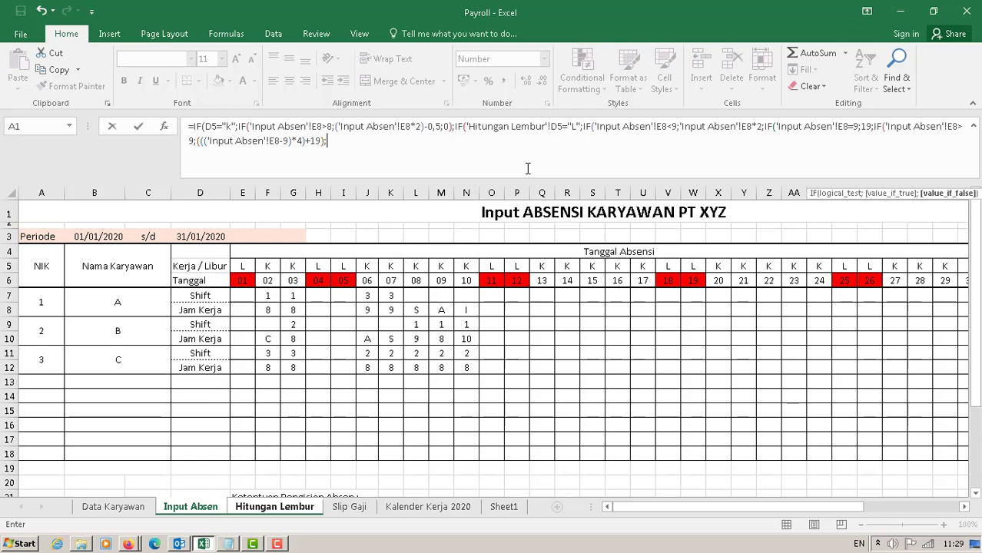
Finish the overtime formula in D7 with 0 as the last false value, close all nested IFs, and enter it
type("0))")
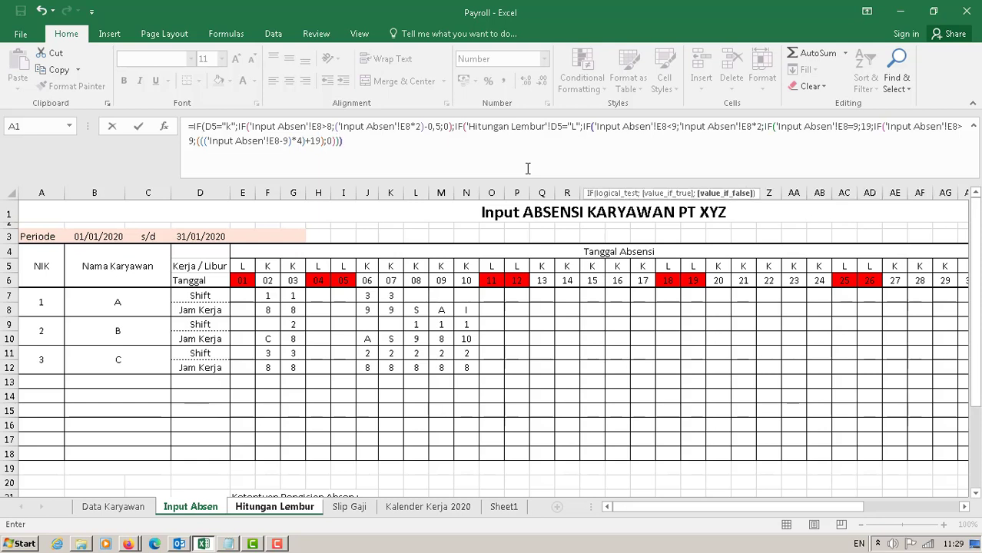
type(")")
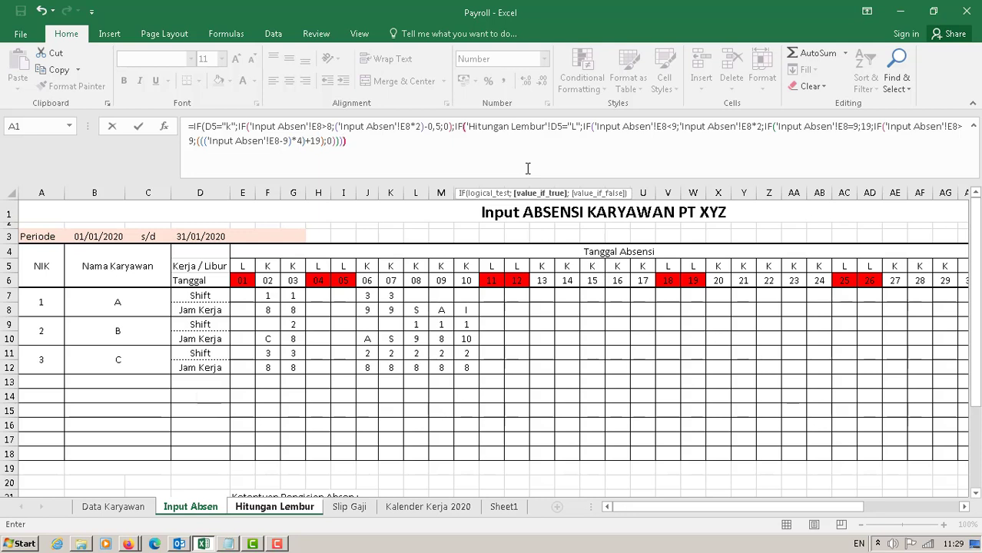
type(")")
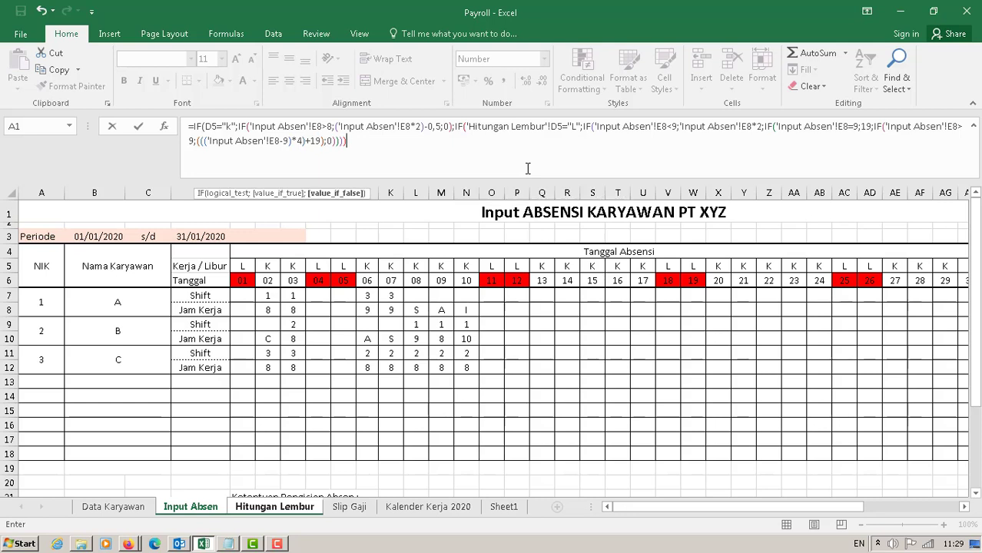
type(")")
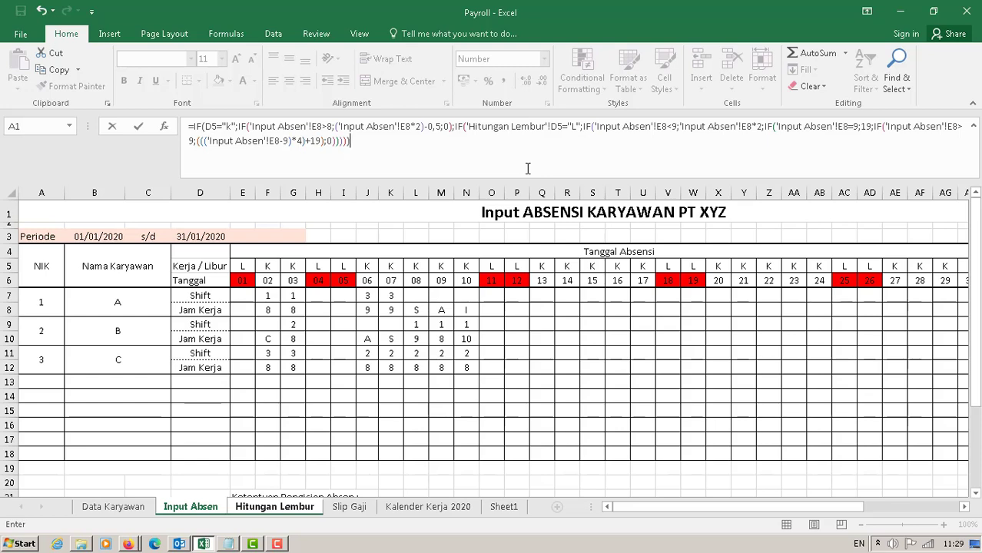
key("Return")
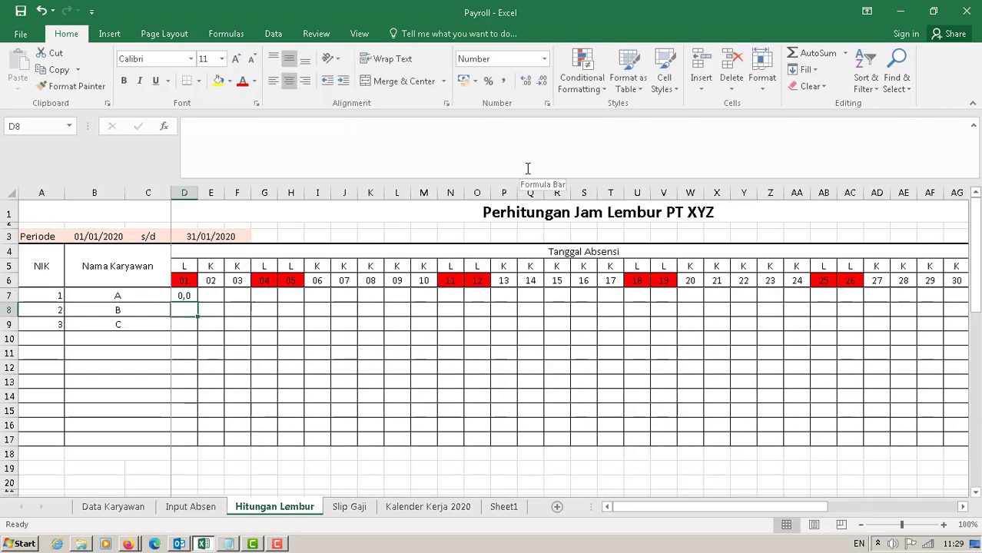
Copy the overtime formula from D7 down to D8:D9 for employees B and C
left_click(185, 298)
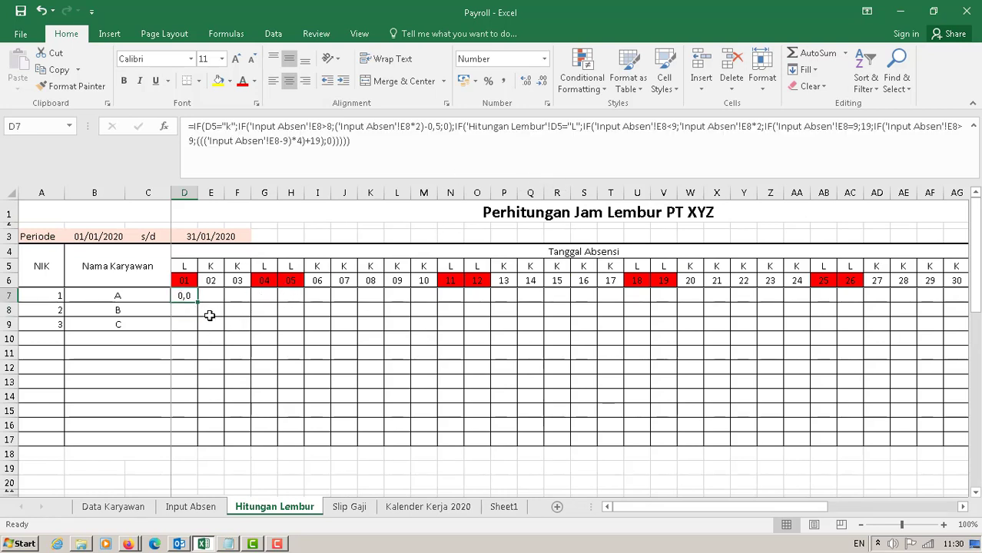
left_click(206, 296)
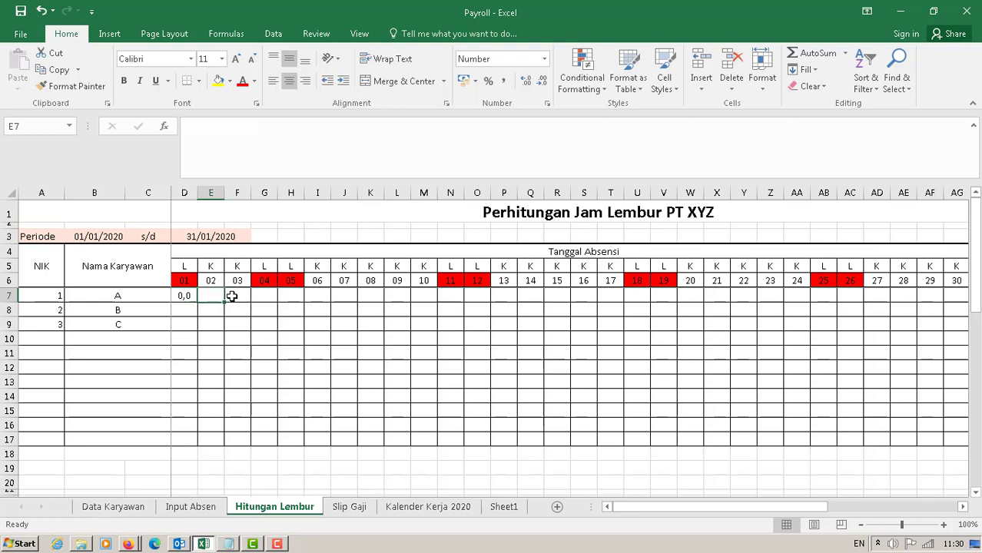
left_click(193, 295)
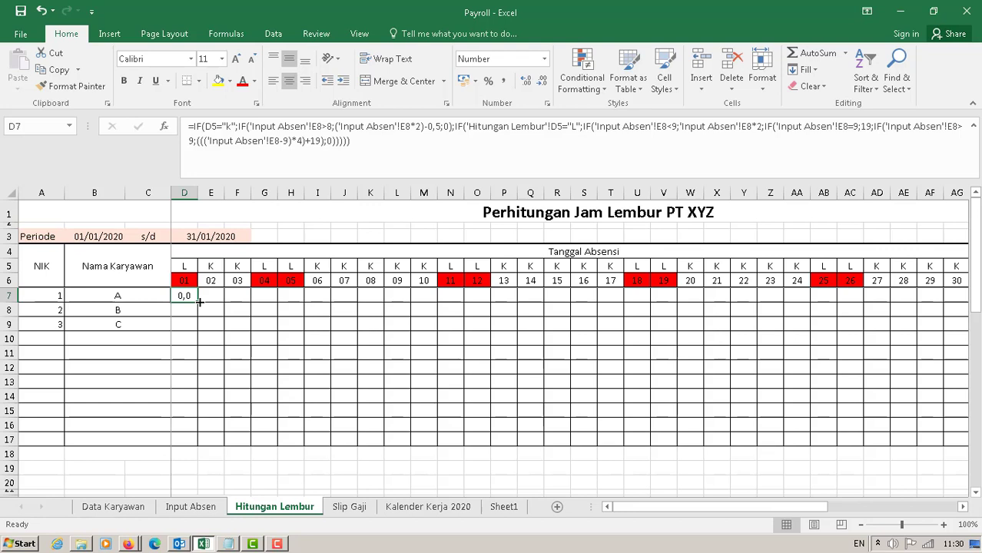
left_click_drag(198, 303, 197, 329)
left_click(280, 383)
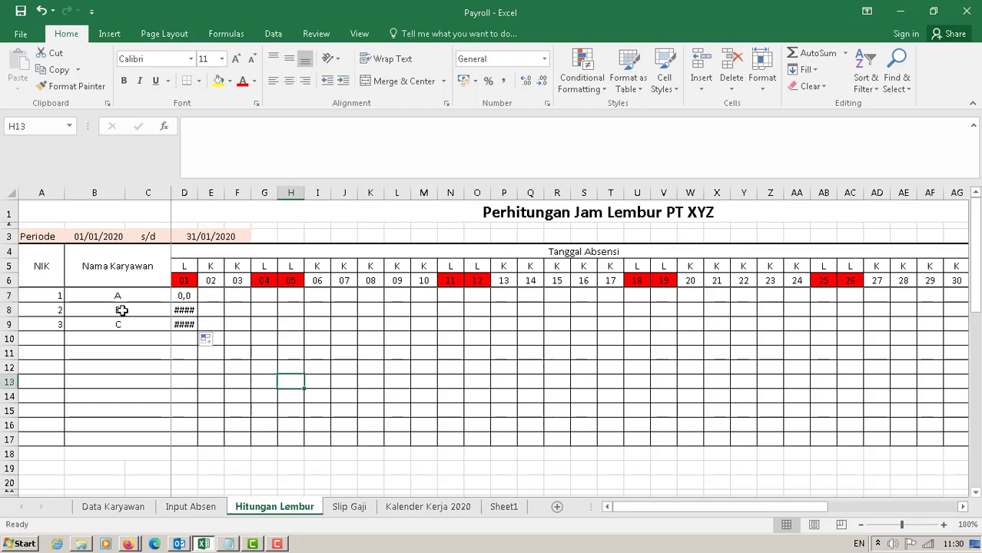
In the D8 formula, change the references in the "k" and "L" day tests to D5
left_click(184, 310)
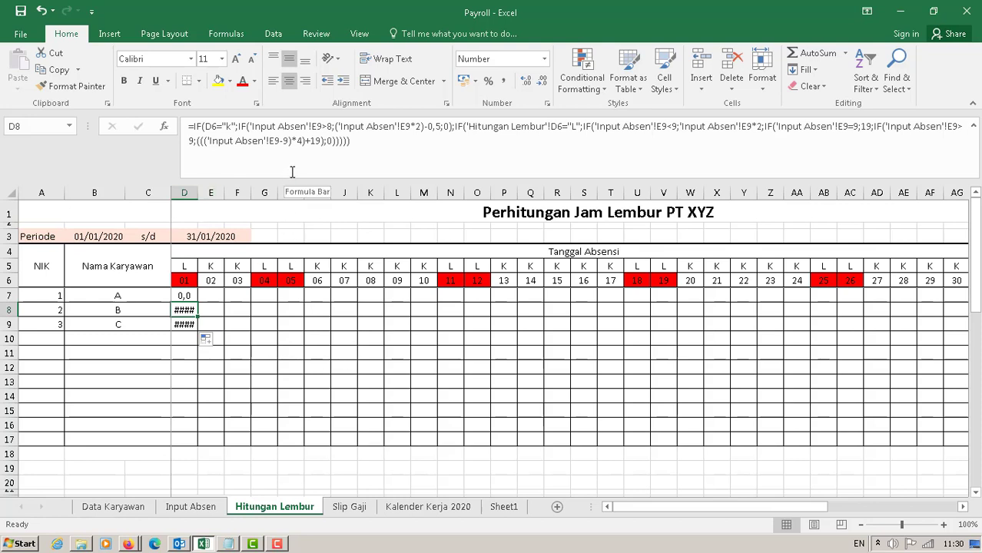
left_click(218, 128)
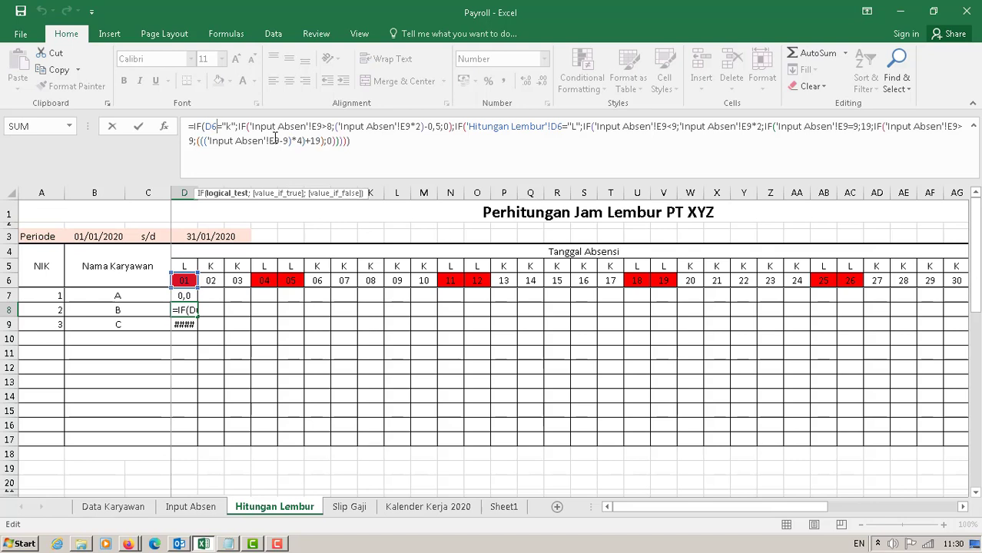
key("BackSpace")
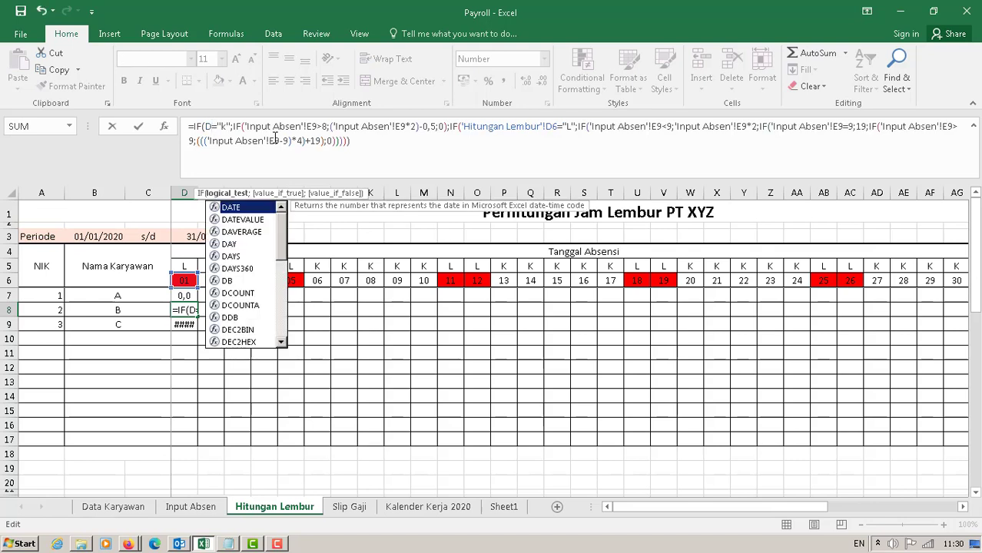
type("5")
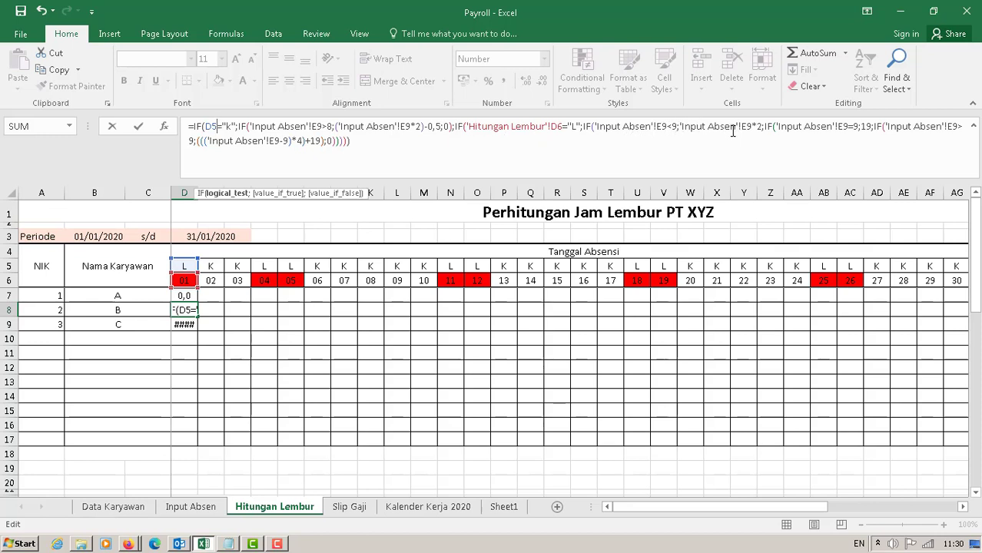
left_click(564, 126)
key("BackSpace")
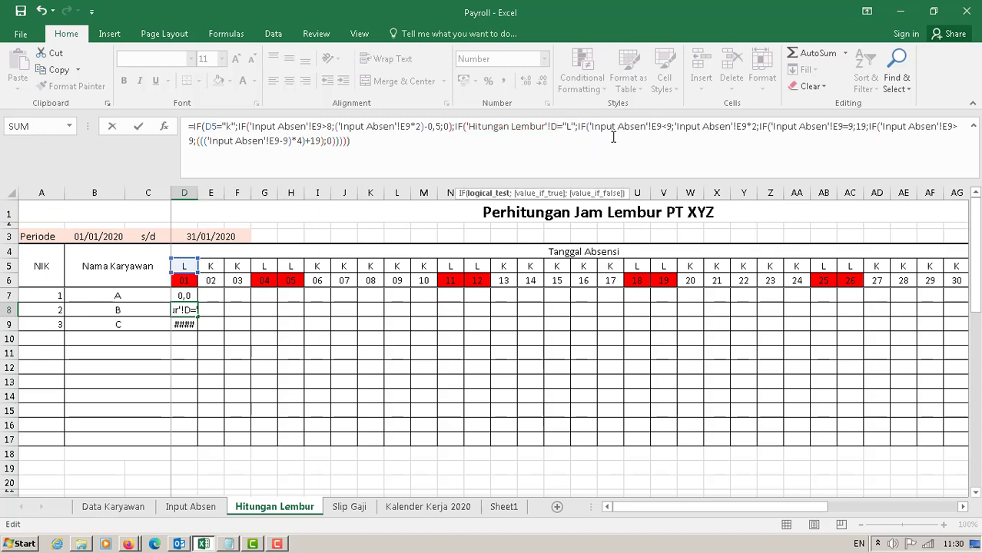
type("5")
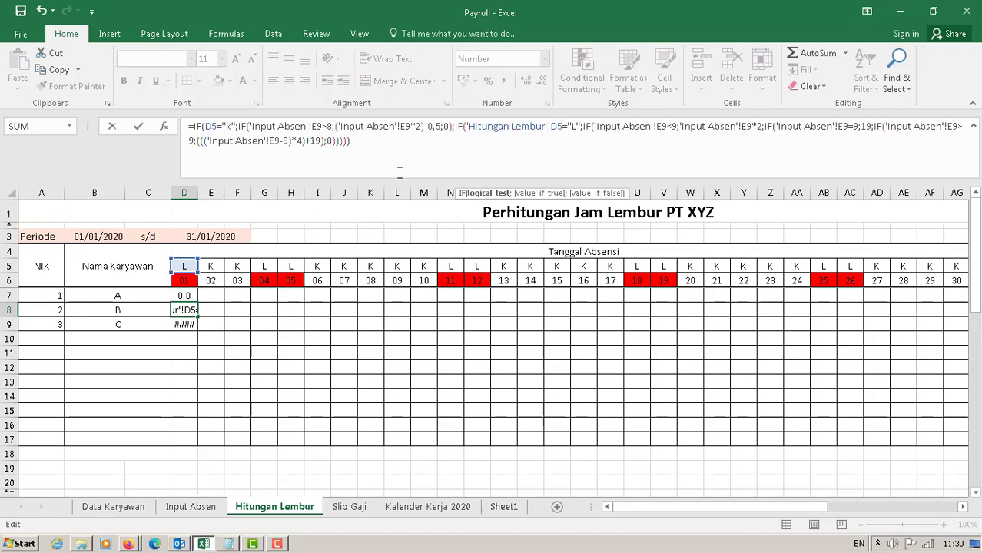
In D8's workday branch, point both the above-8 test and the overtime calculation to 'Input Absen'!E10
left_click(253, 126)
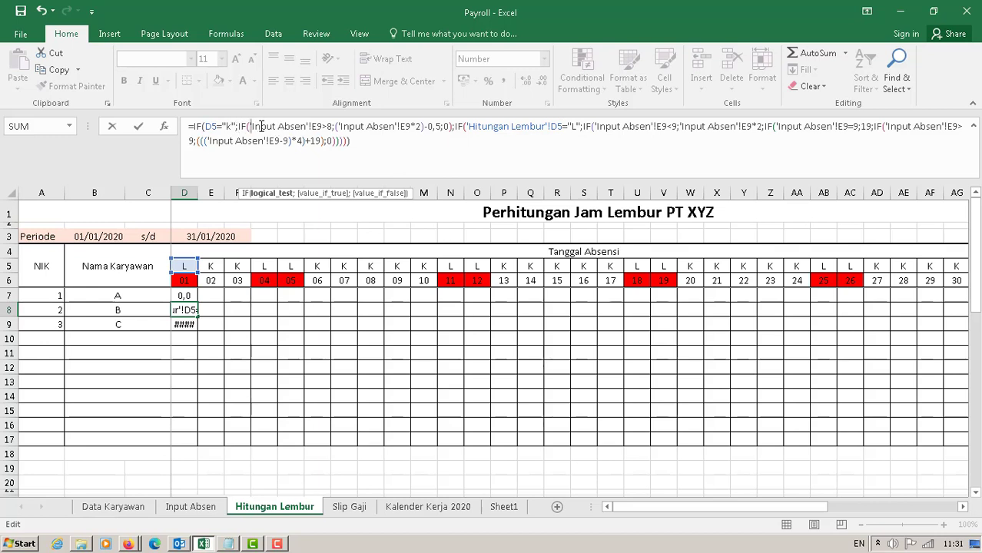
left_click_drag(252, 126, 323, 128)
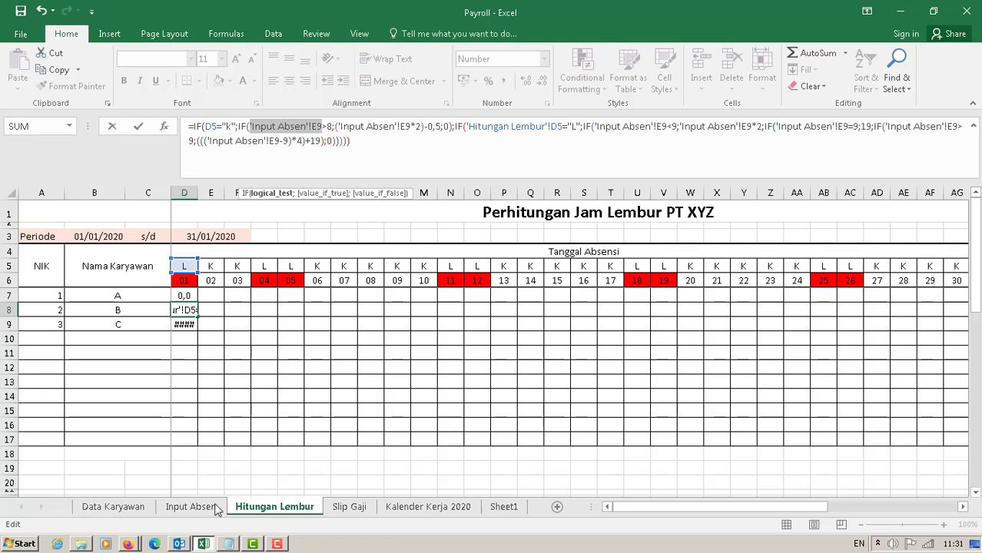
left_click(185, 510)
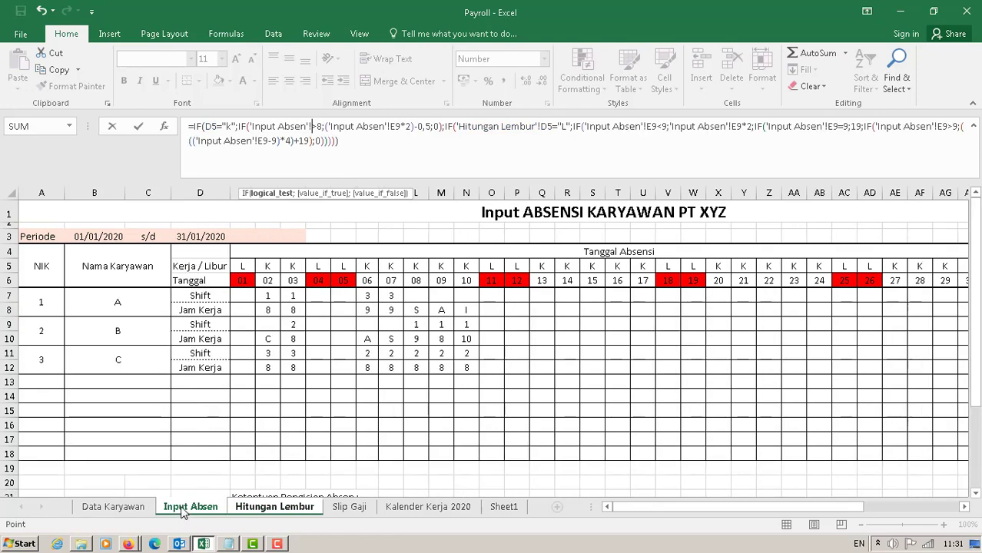
left_click(239, 339)
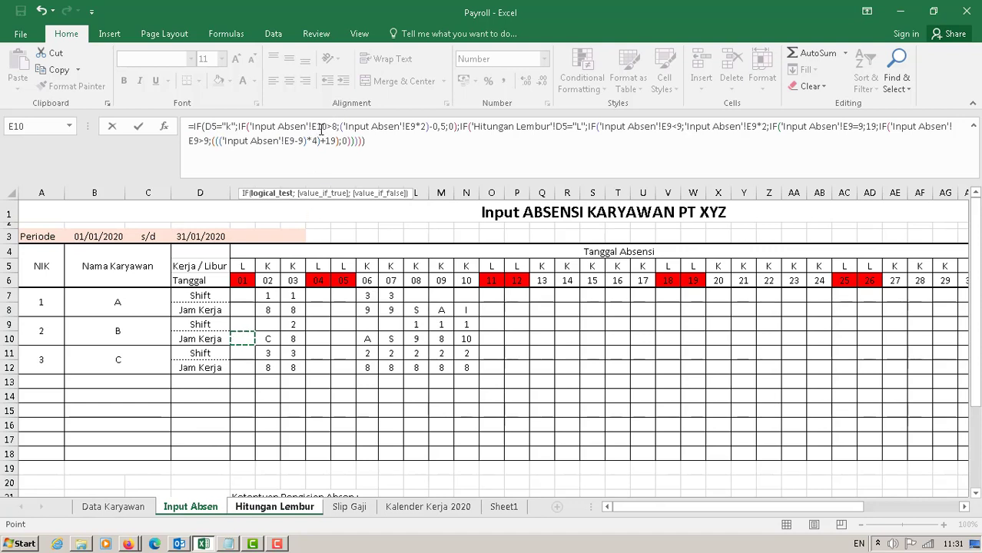
left_click(342, 129)
key("BackSpace")
left_click(415, 129)
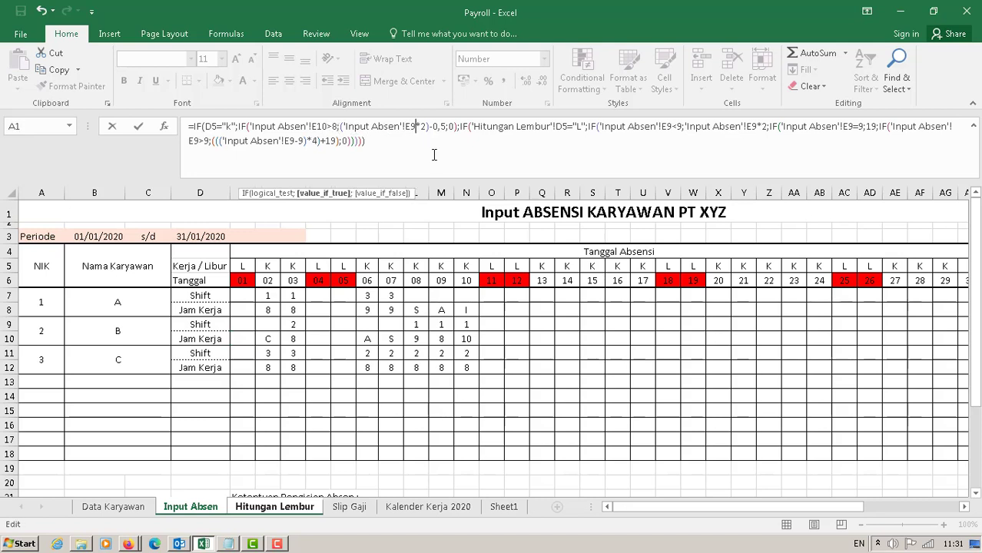
key("BackSpace")
type("10")
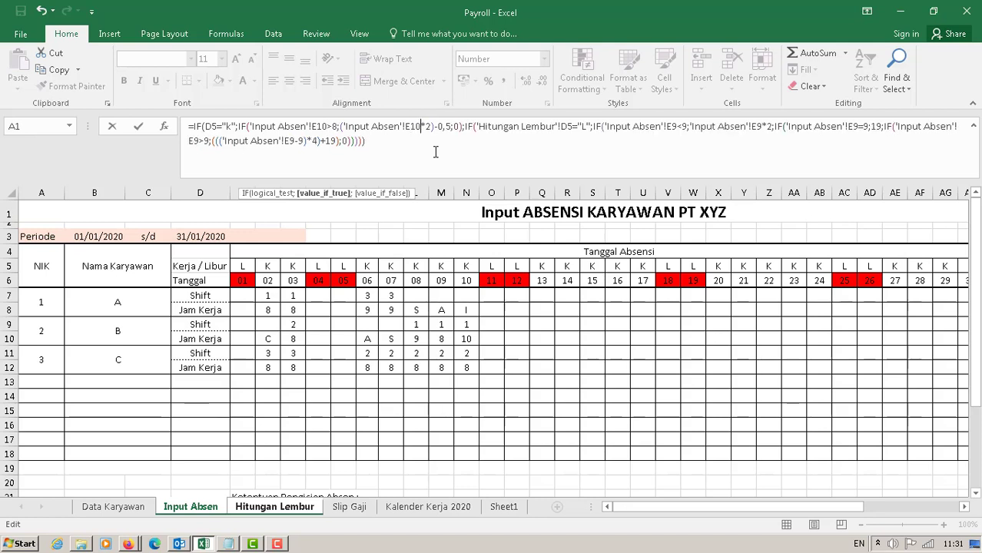
In D8's holiday branch, point the below-9 and equal-to-9 tests to 'Input Absen'!E10
left_click(680, 124)
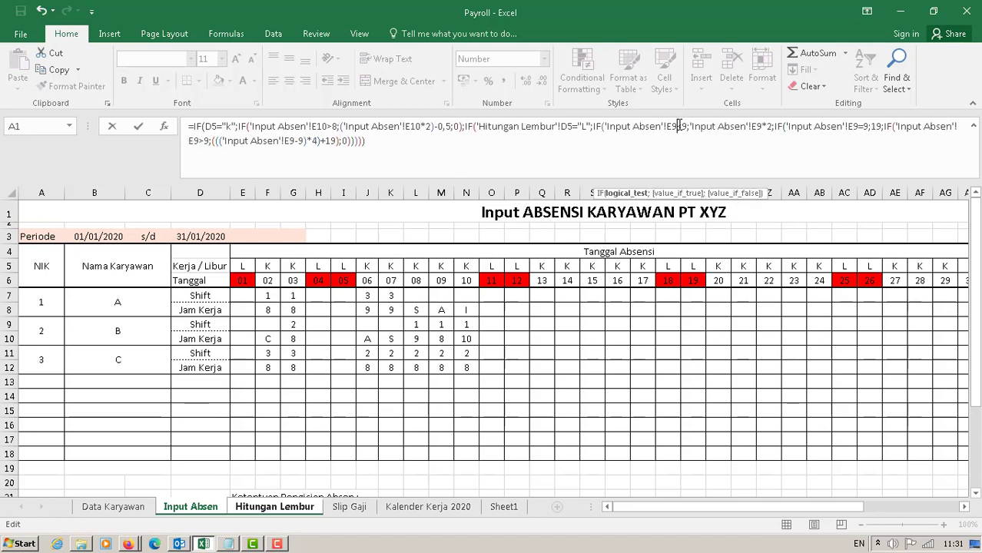
key("BackSpace")
type("10")
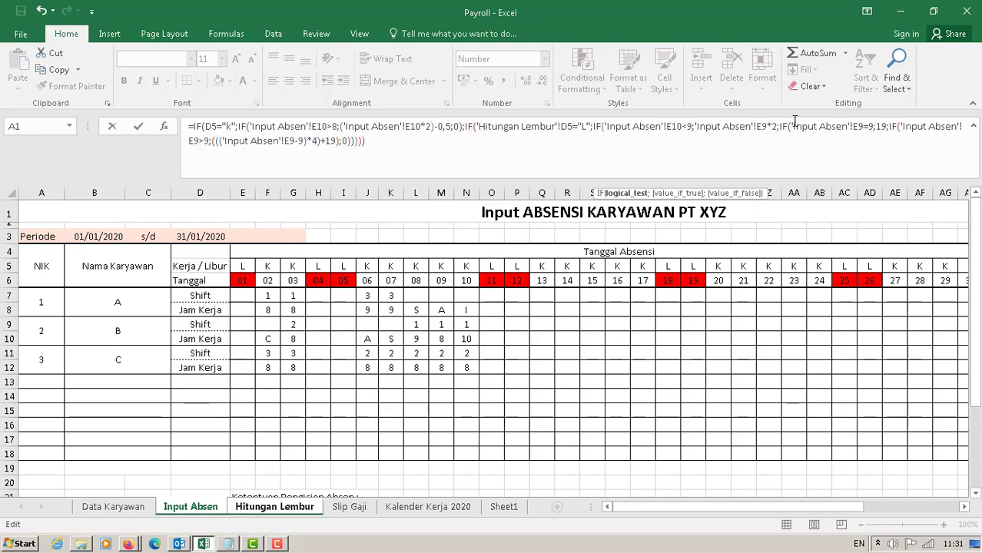
left_click(864, 127)
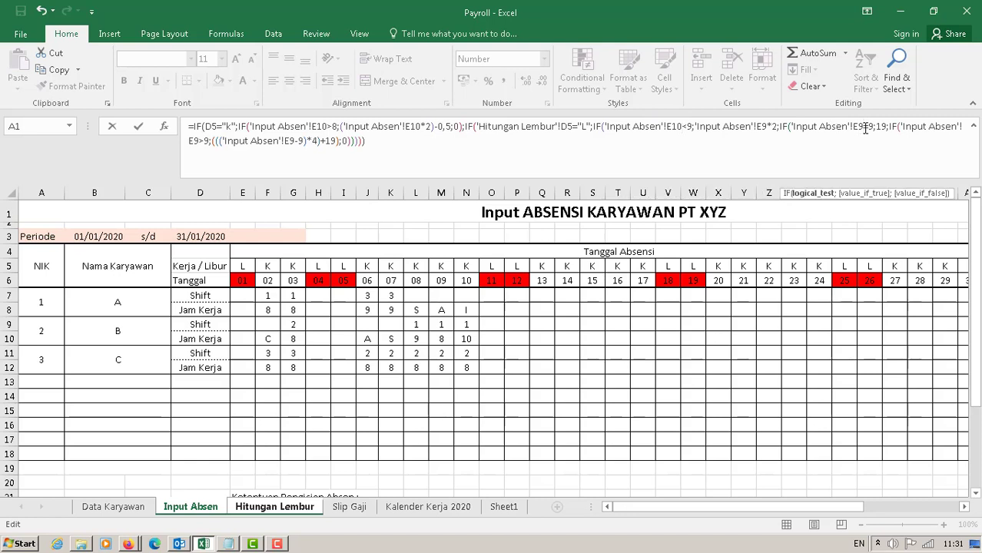
key("BackSpace")
type("10")
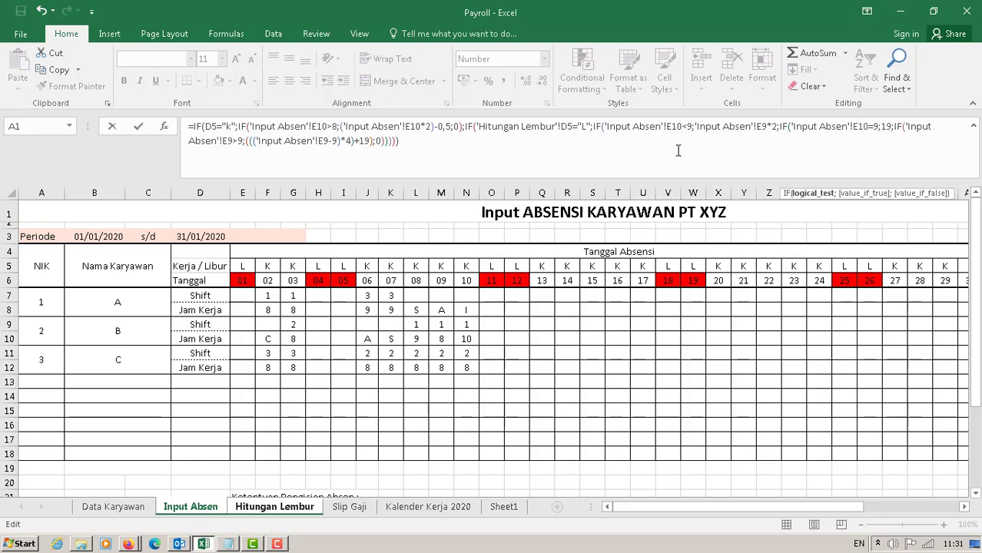
In D8, set the above-9 test's reference to 'Input Absen'!E10 and its calculation's reference to 'Input Absen'!E910, and enter the formula
left_click(238, 141)
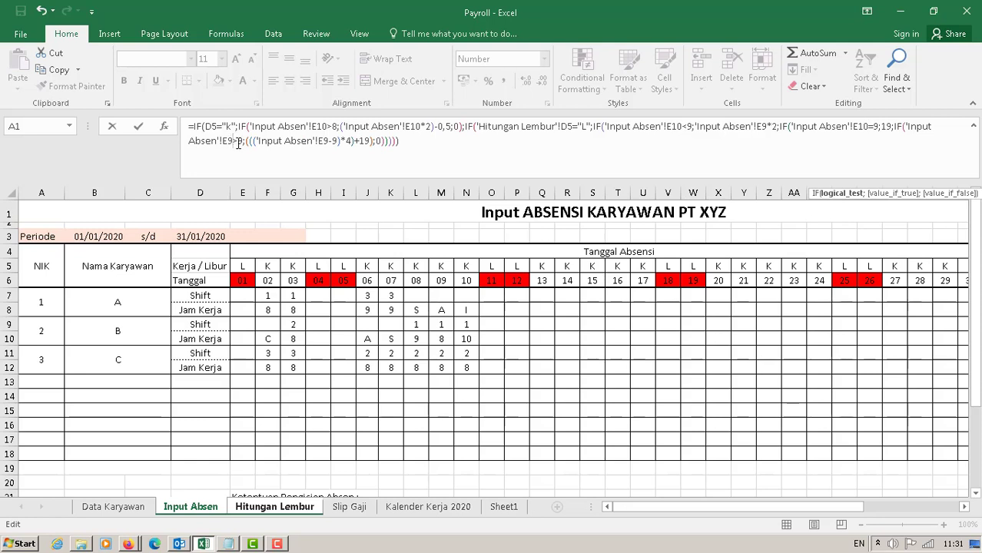
key("BackSpace")
type("10")
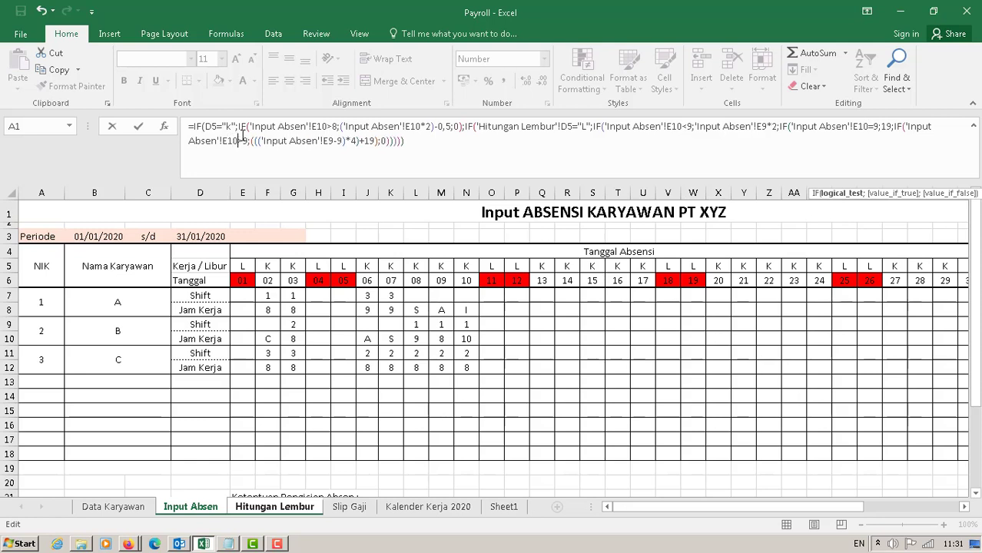
left_click(333, 141)
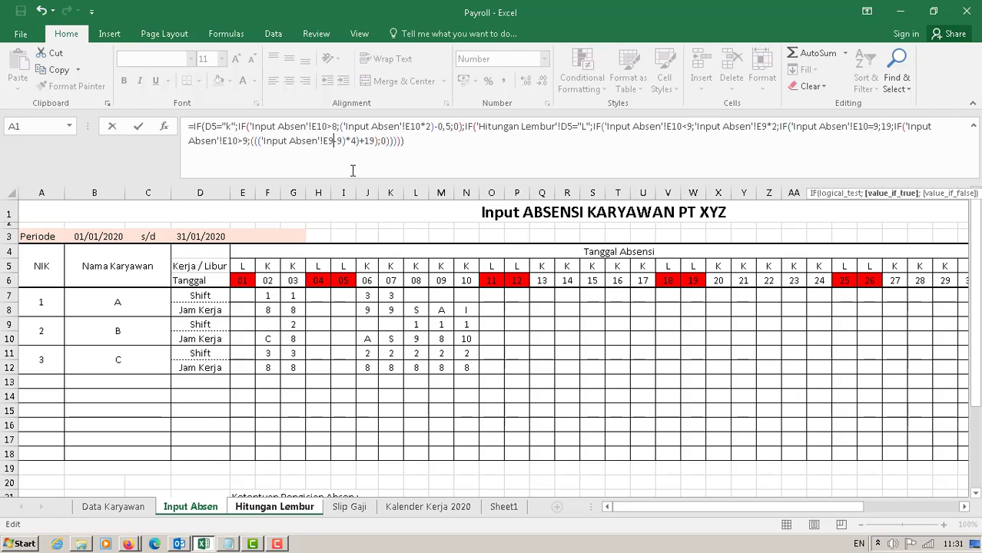
type("10")
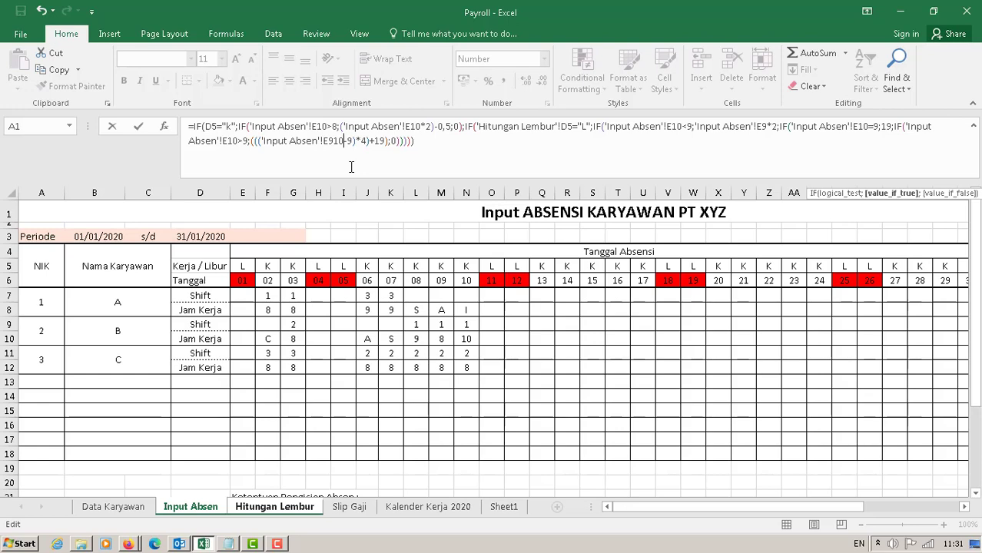
key("Return")
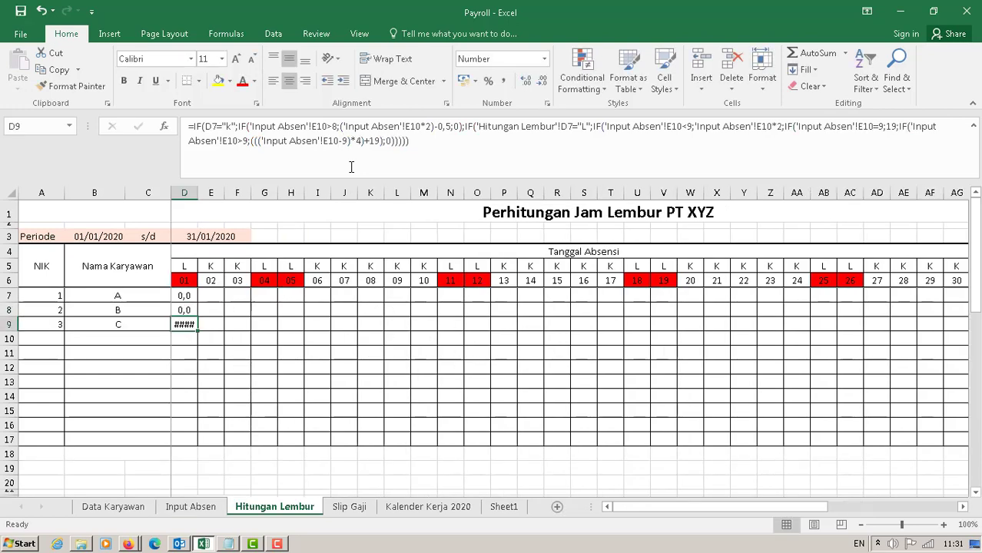
left_click(185, 310)
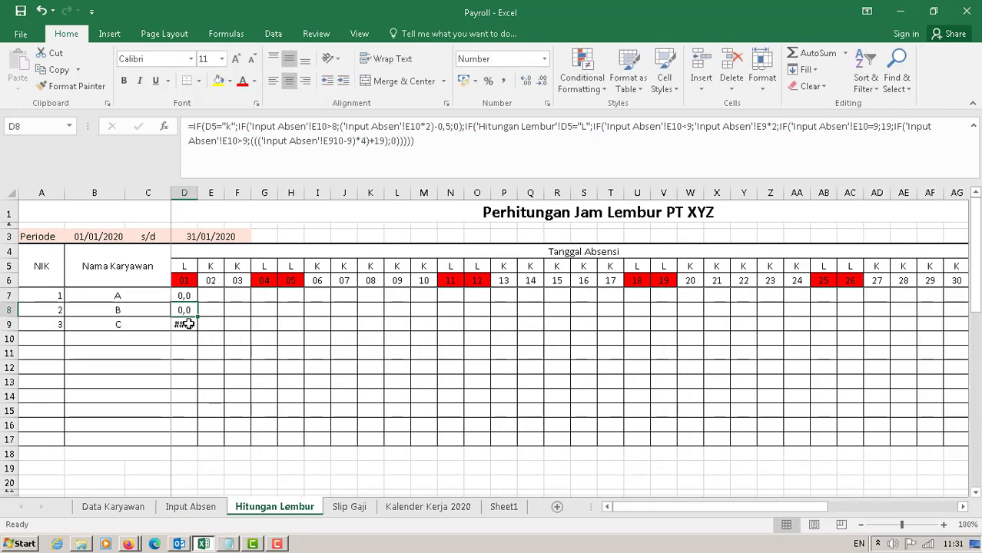
In the D9 formula, change the references in the "k" and "L" day tests to D5
left_click(142, 327)
left_click(173, 325)
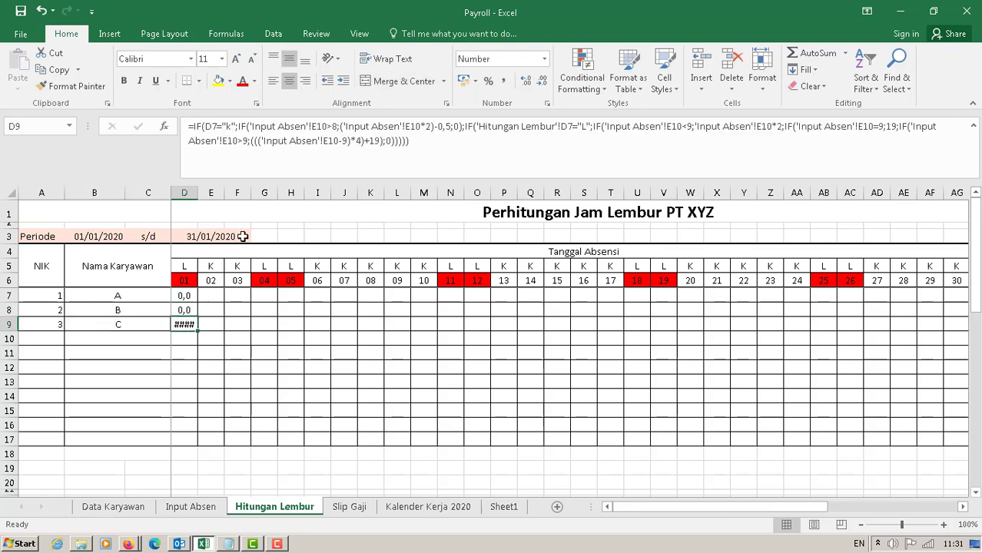
double_click(212, 126)
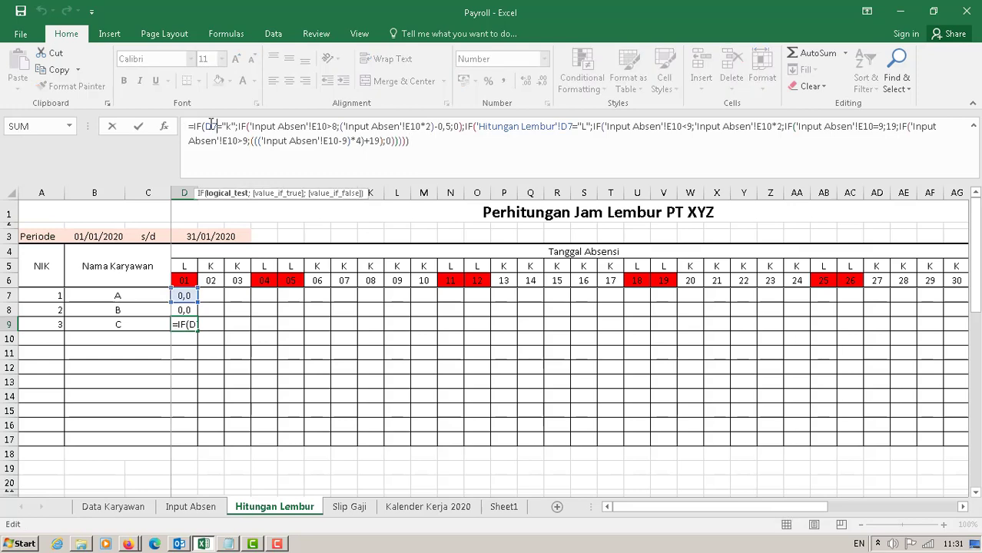
type("D5")
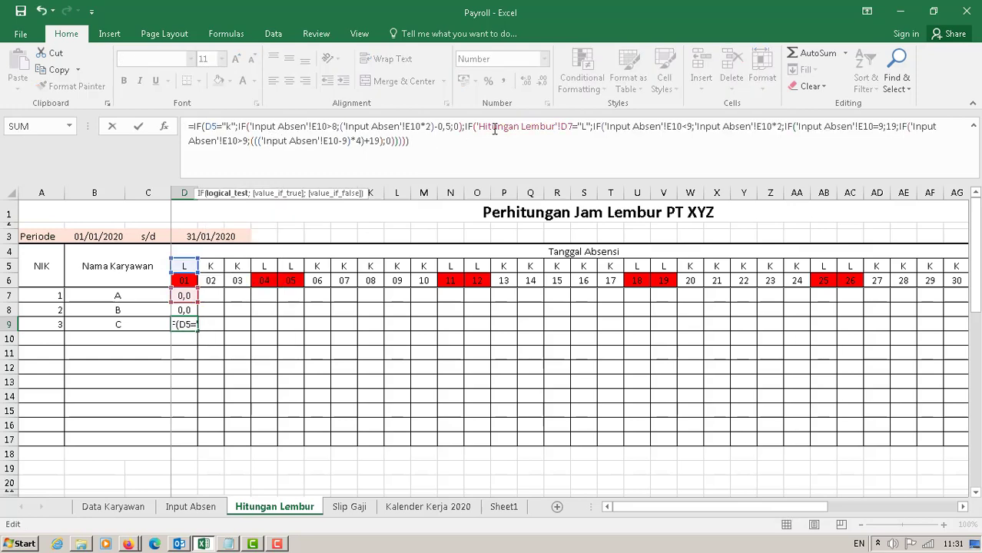
left_click(574, 126)
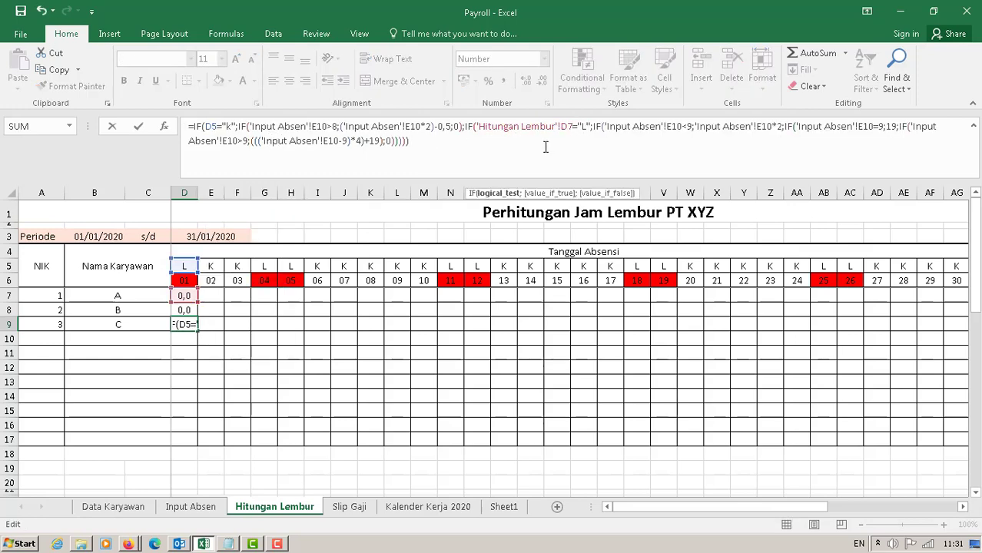
key("BackSpace")
type("5")
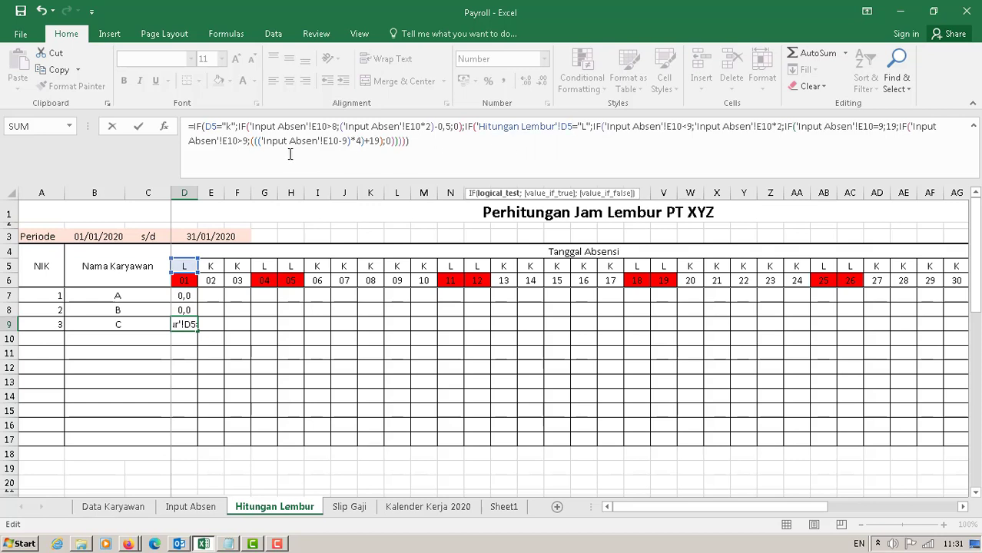
In D9's workday branch, point both the above-8 test and the overtime calculation to 'Input Absen'!E12
left_click(299, 125)
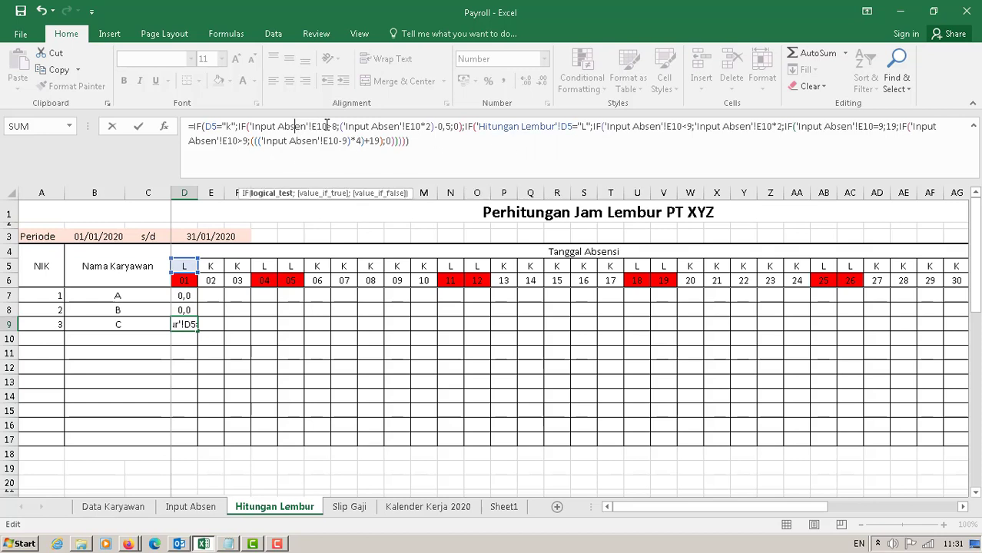
left_click_drag(327, 126, 247, 125)
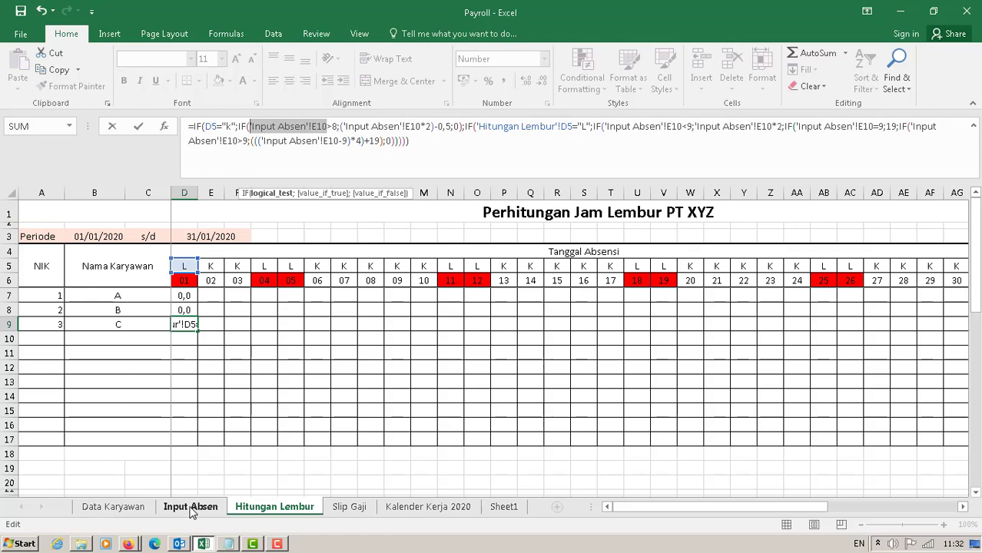
left_click(191, 508)
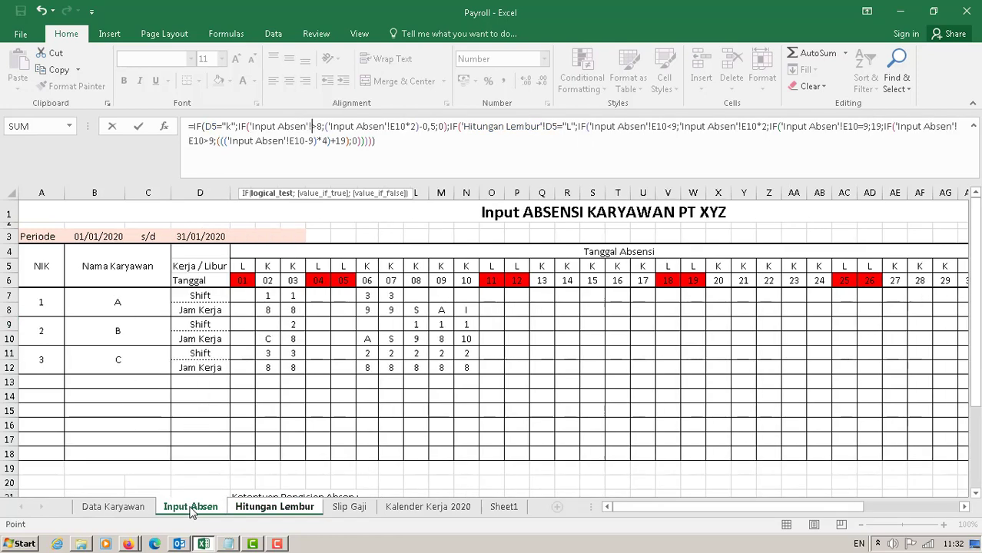
left_click(241, 369)
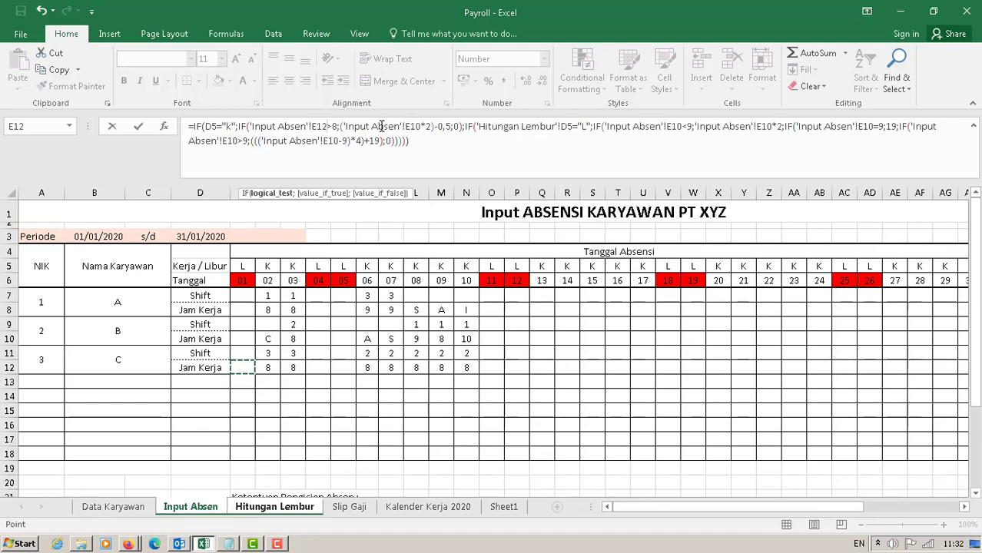
left_click(422, 126)
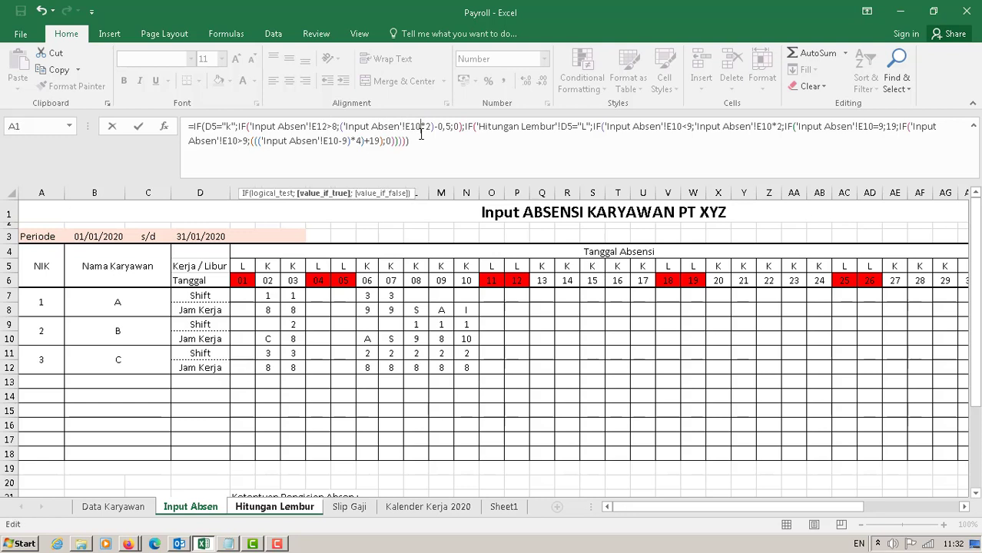
key("BackSpace")
type("12")
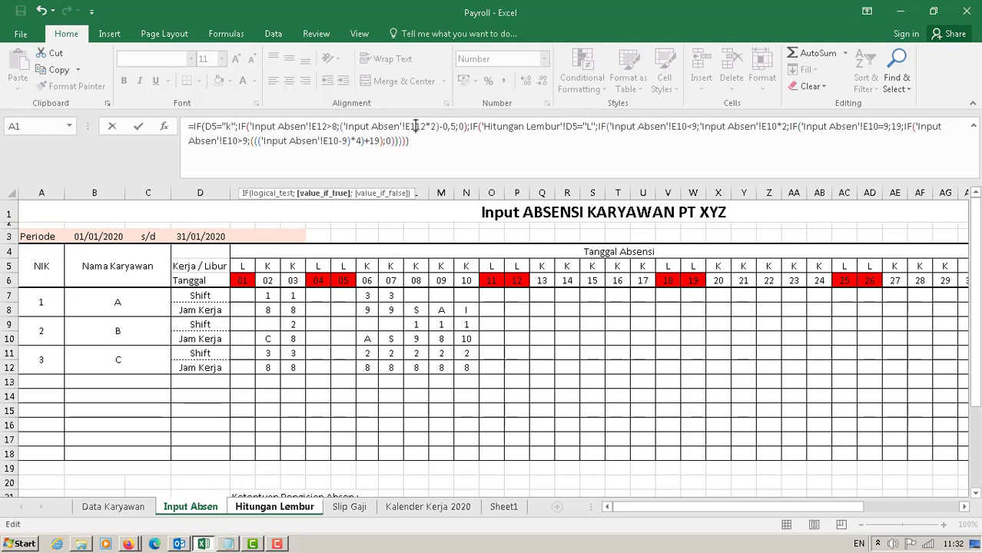
key("BackSpace")
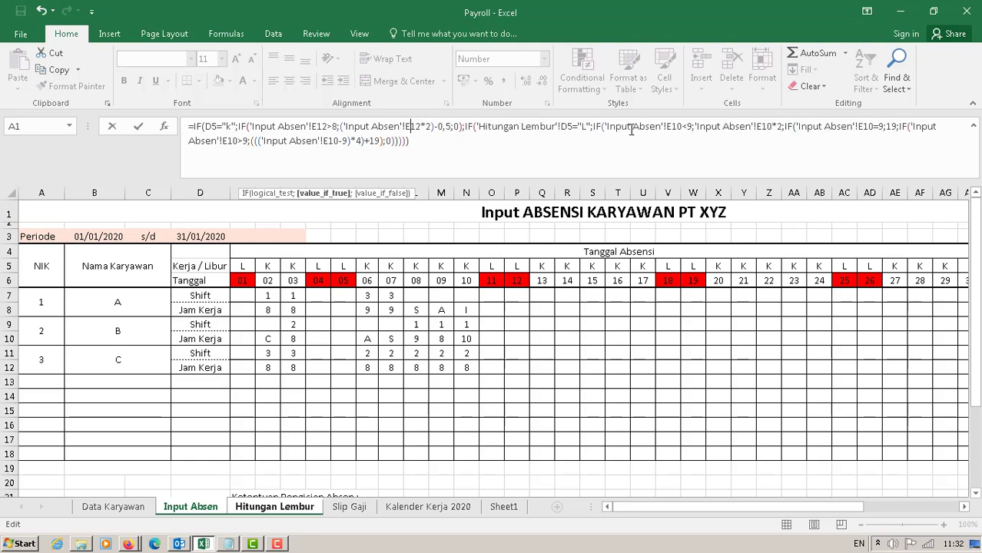
In D9's holiday branch, point the below-9 test, its times-2 calculation and the equal-to-9 test to 'Input Absen'!E12
left_click(683, 127)
key("BackSpace")
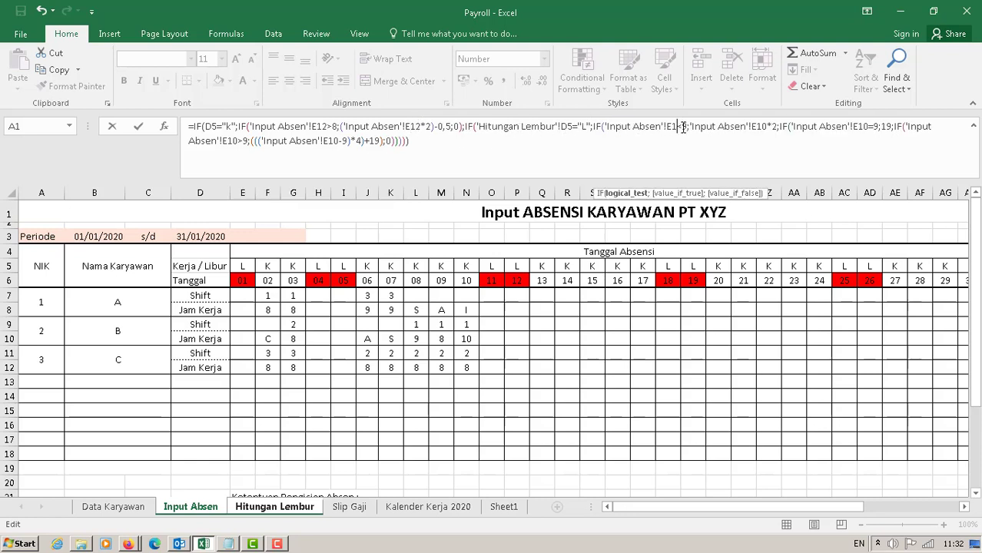
type("2")
left_click(772, 127)
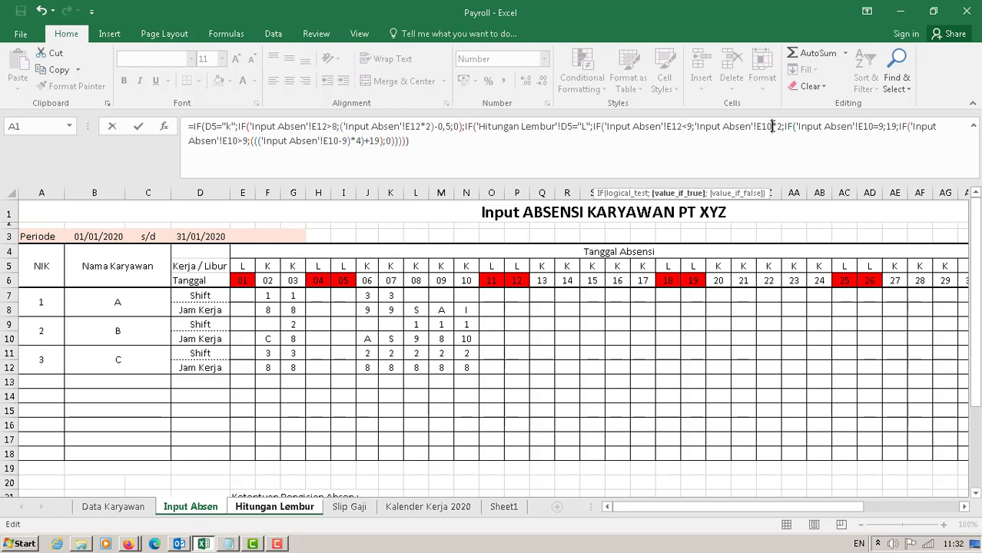
key("BackSpace")
type("2")
left_click(871, 128)
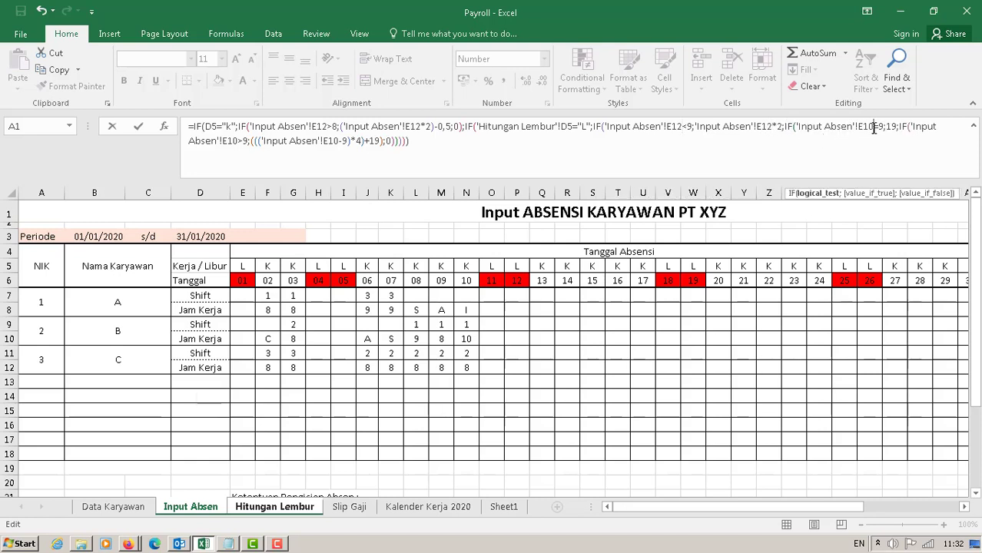
key("BackSpace")
type("2")
In D9, point the above-9 test and its calculation to 'Input Absen'!E12, and enter the formula
left_click(238, 140)
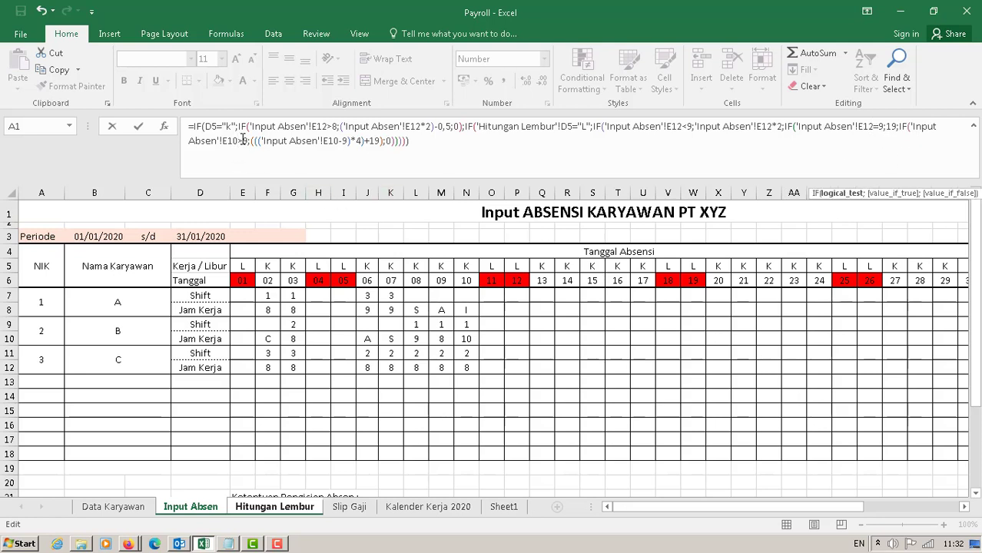
key("BackSpace")
type("2")
left_click(340, 142)
key("BackSpace")
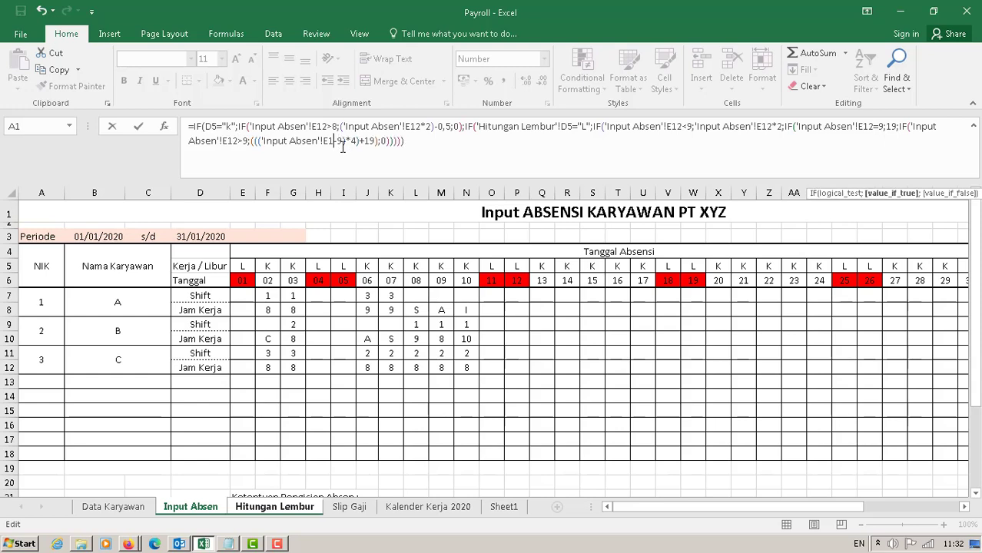
type("2")
key("Return")
left_click(187, 323)
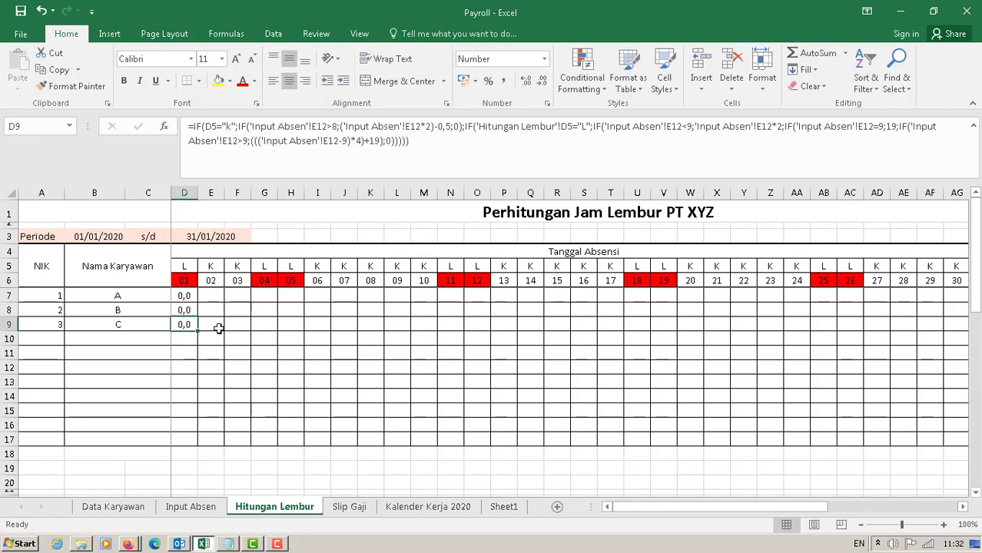
In the D8 formula, correct the references in the above-9 and below-9 calculations to 'Input Absen'!E10, and enter it
left_click(191, 309)
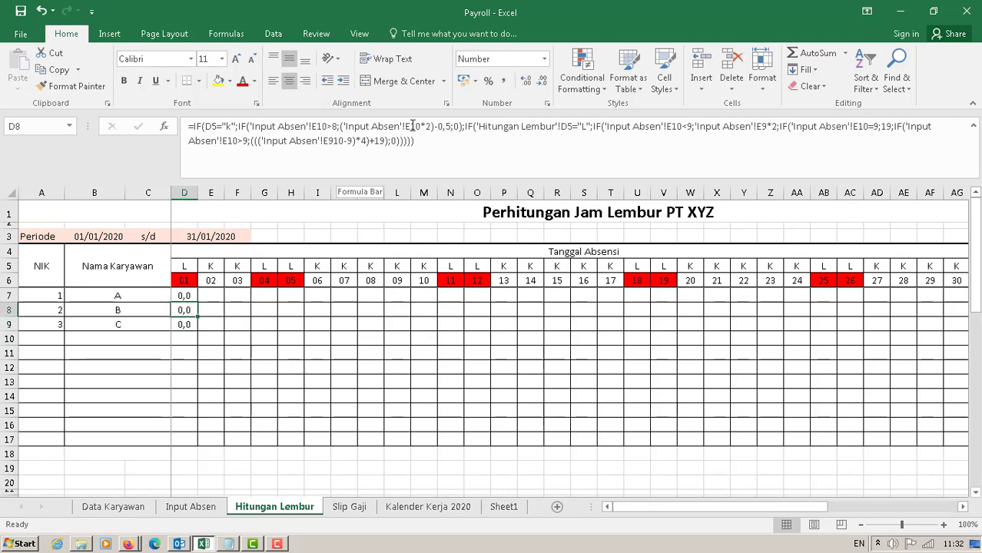
left_click(334, 141)
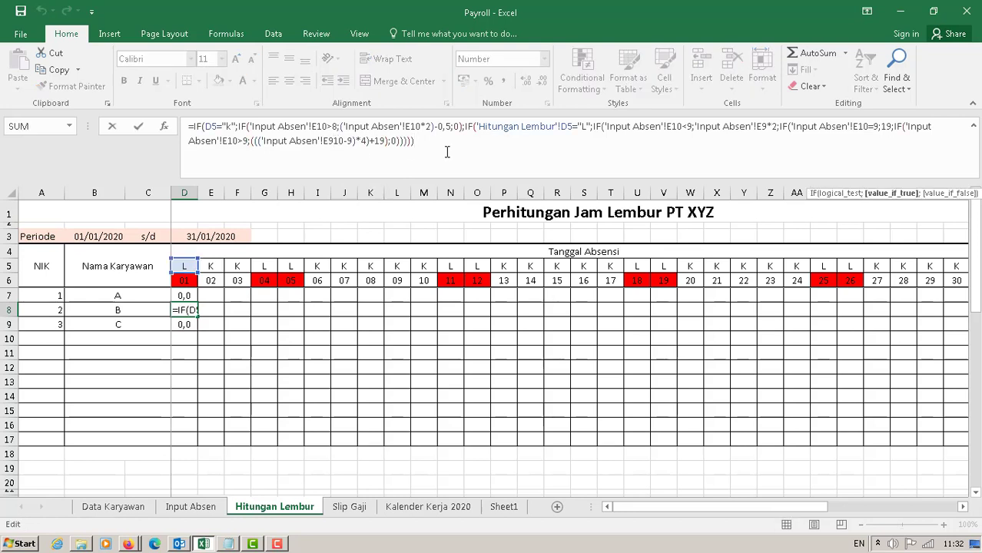
key("BackSpace")
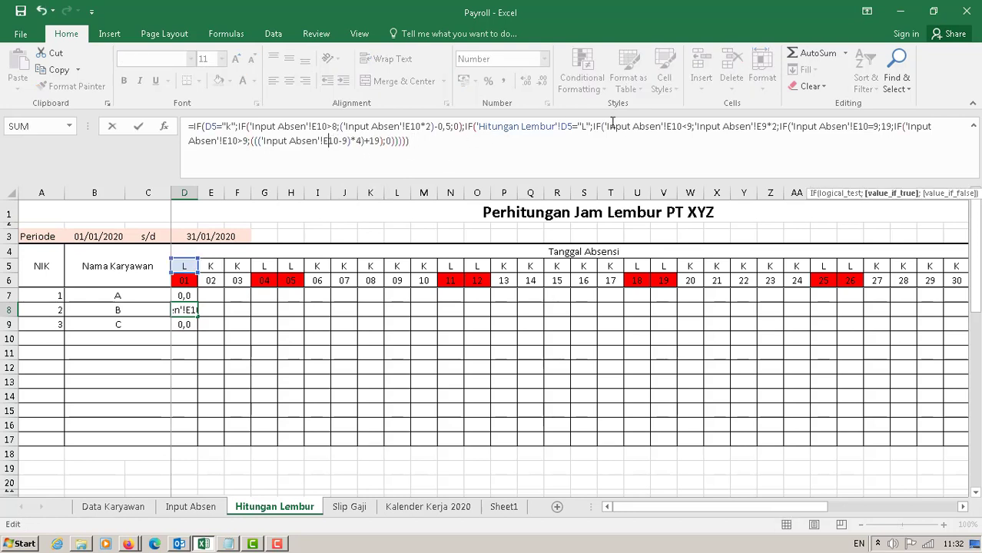
left_click(766, 135)
key("BackSpace")
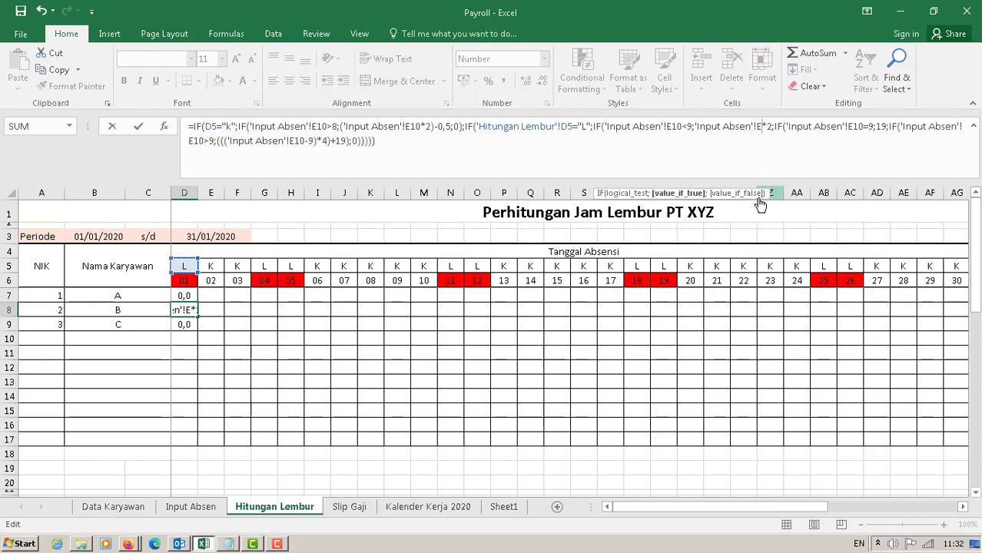
type("10")
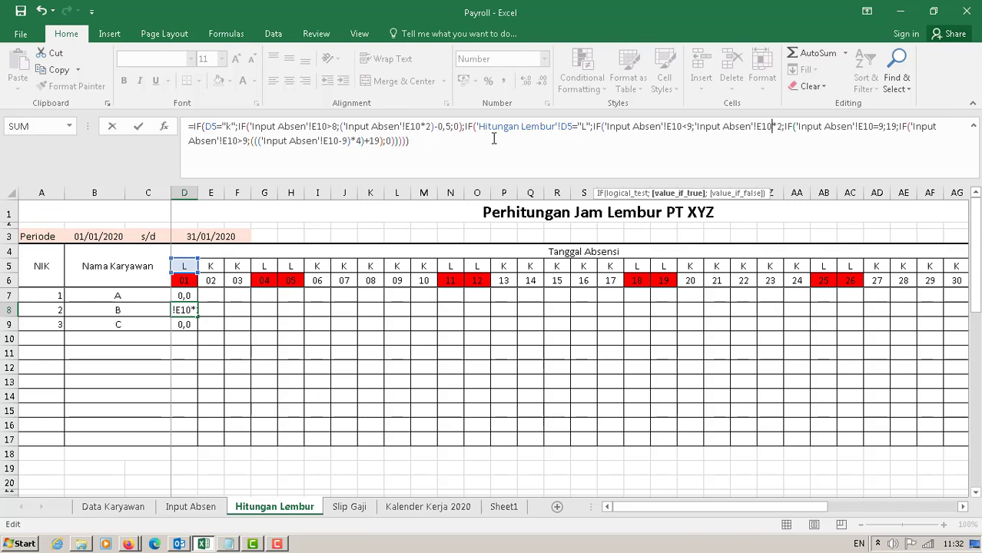
key("Return")
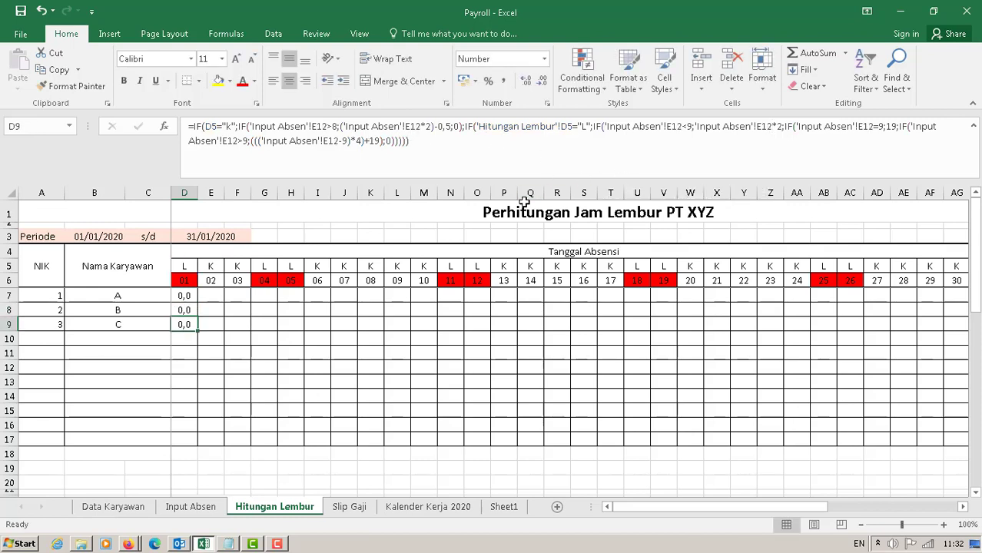
Fill the overtime formulas in D7:D9 across the dates through day 31 in column AH
left_click(186, 294)
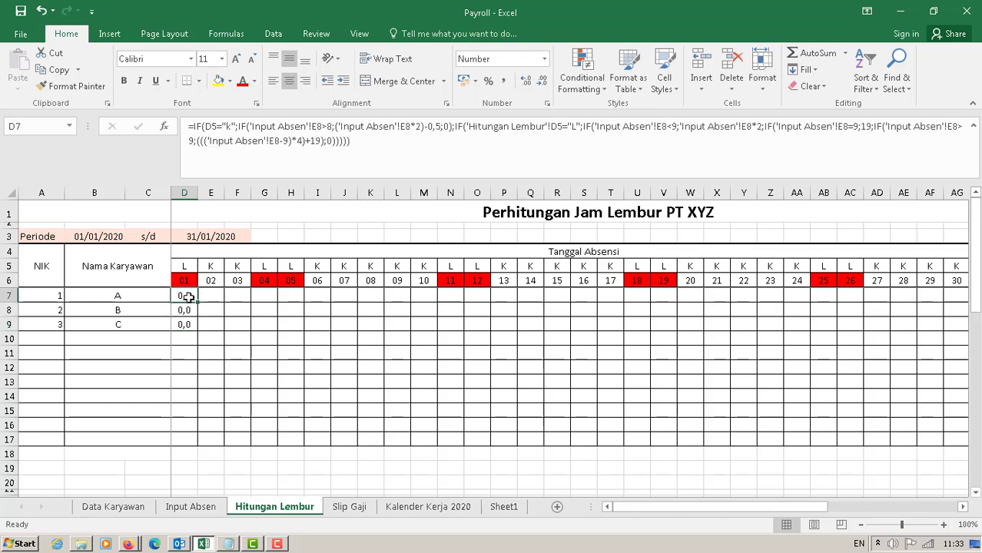
left_click_drag(197, 302, 910, 327)
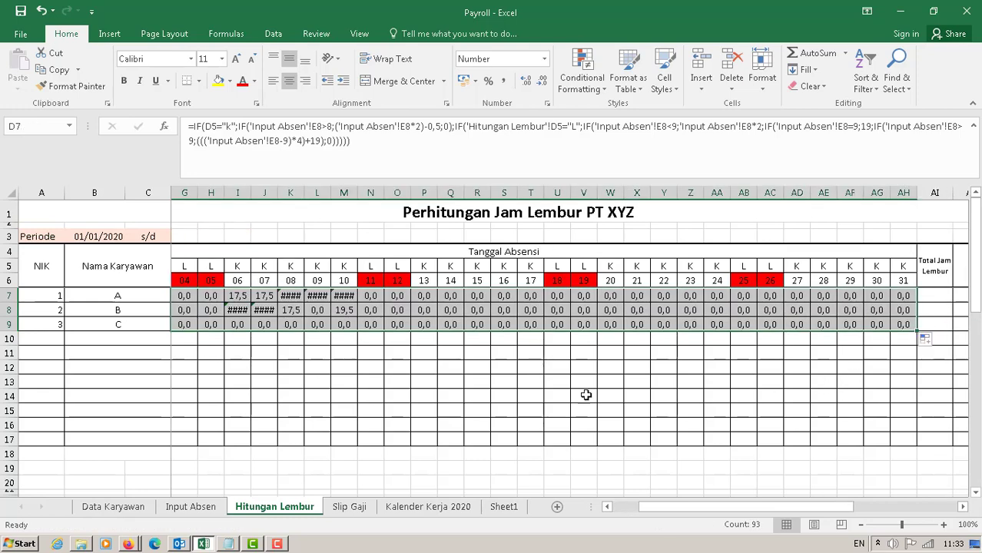
Compare employee A's overtime cells for days 08 to 10 with the matching Jam Kerja entries on the Input Absen sheet
left_click(292, 294)
left_click(317, 295)
left_click(344, 295)
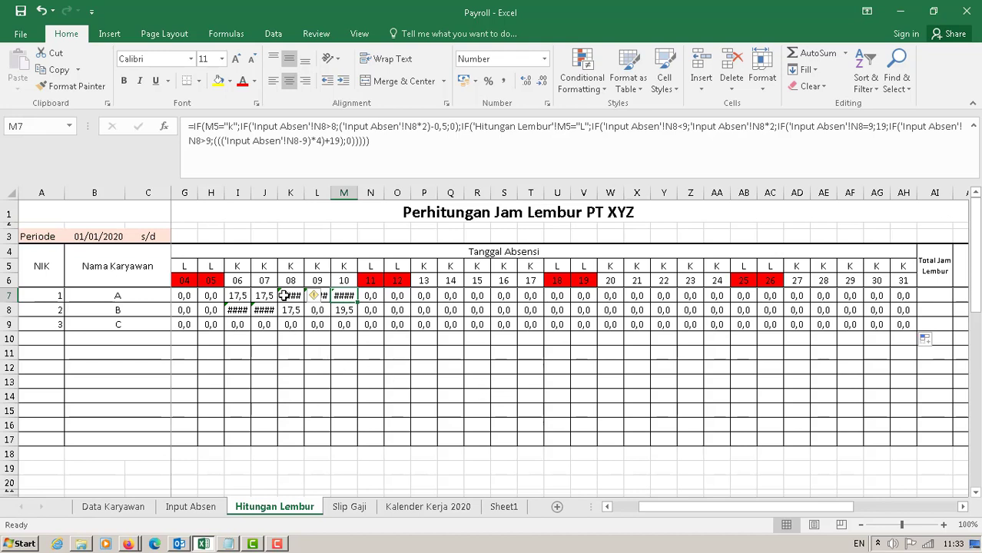
left_click(341, 369)
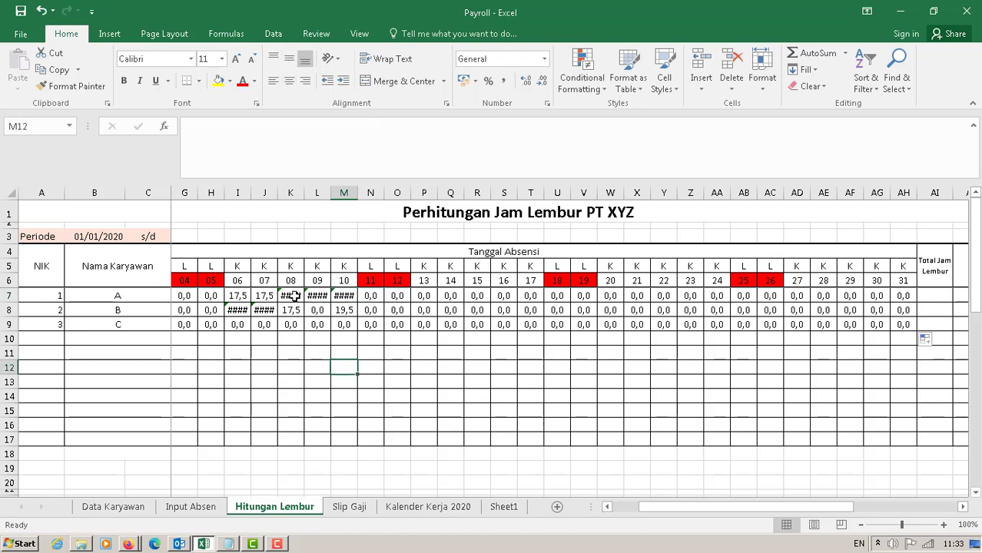
left_click(295, 296)
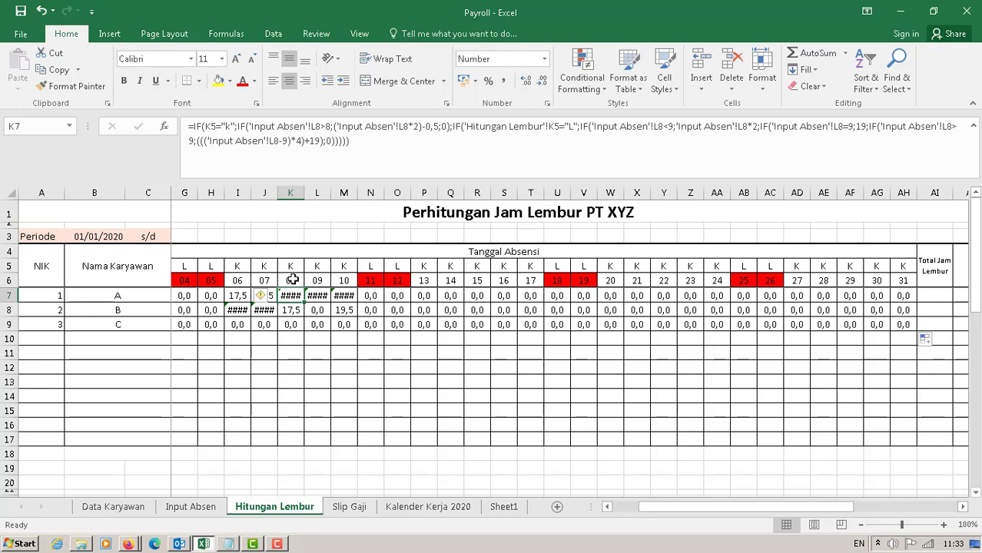
left_click(194, 506)
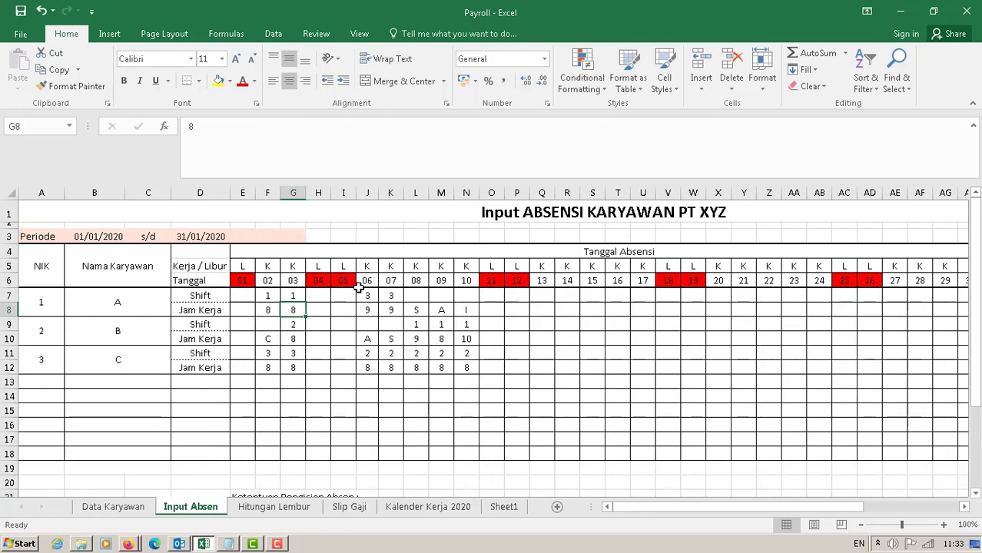
left_click(417, 281)
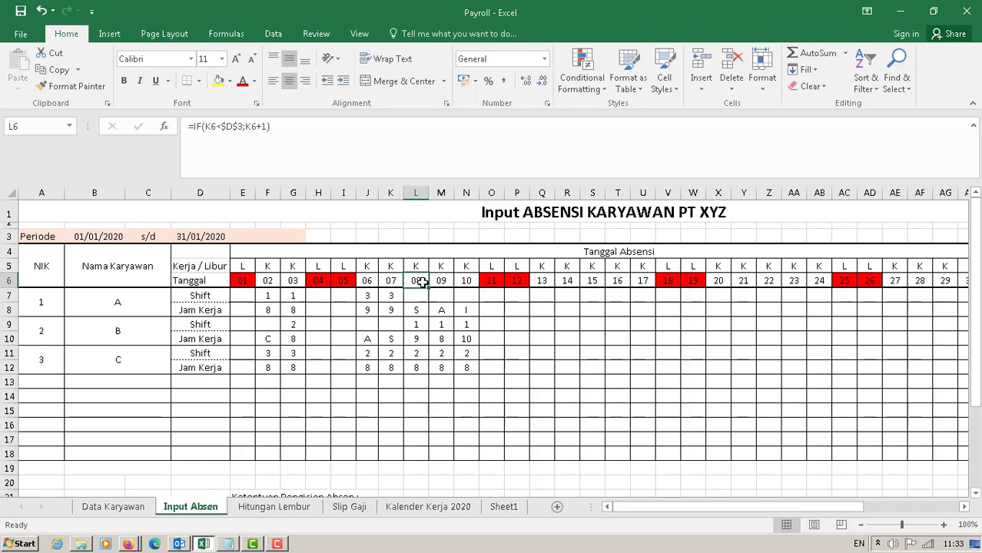
left_click(417, 308)
type("S")
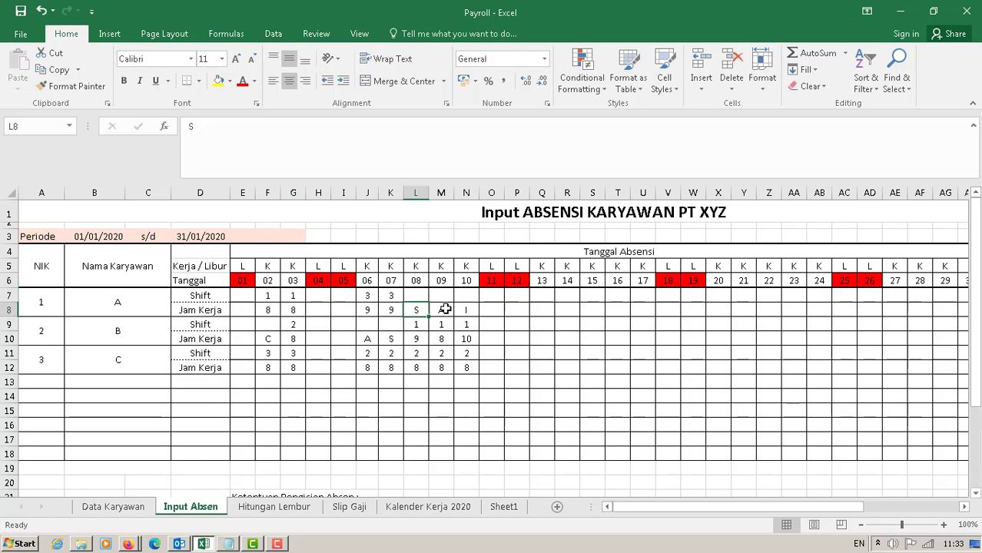
left_click(444, 307)
left_click(470, 309)
left_click(445, 310)
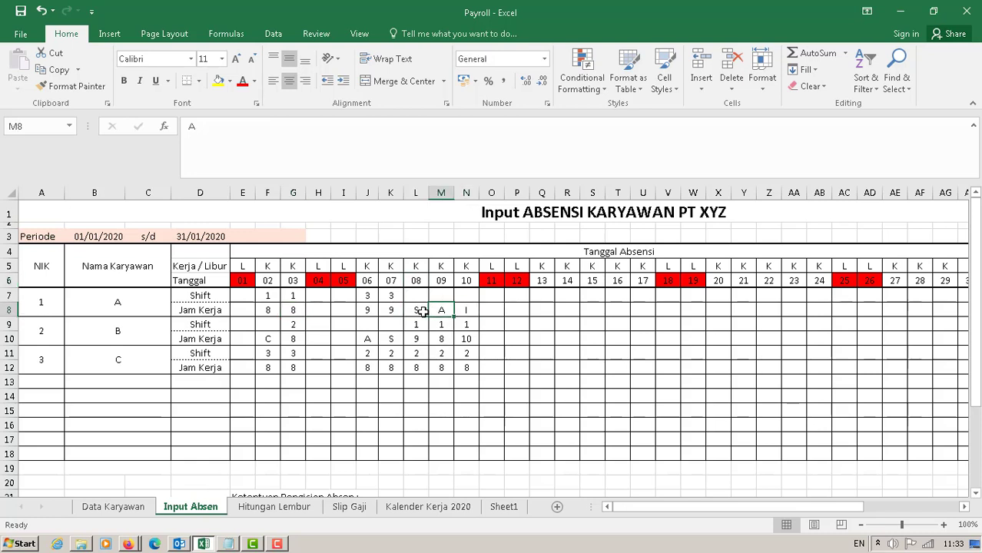
left_click(422, 310)
left_click(439, 310)
left_click(457, 309)
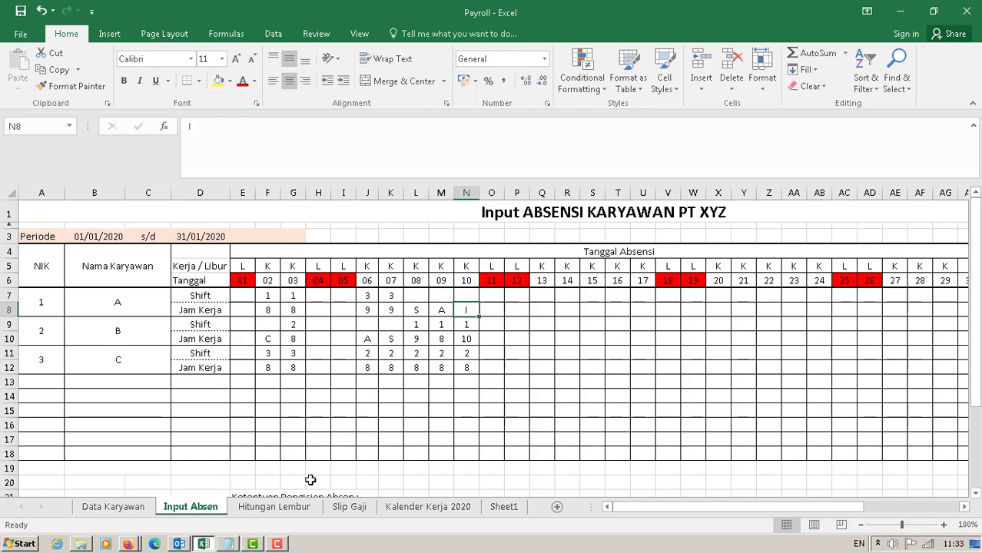
left_click(425, 309)
left_click(441, 310)
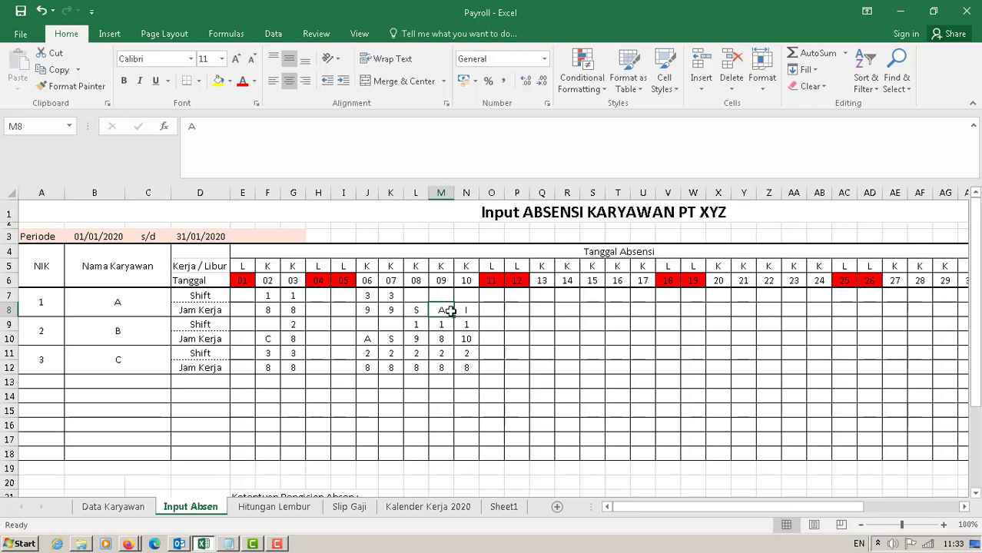
Check employee A's overtime formulas for days 09 and 10 against the absence codes in the Jam Kerja row of Input Absen
left_click(466, 310)
left_click(279, 508)
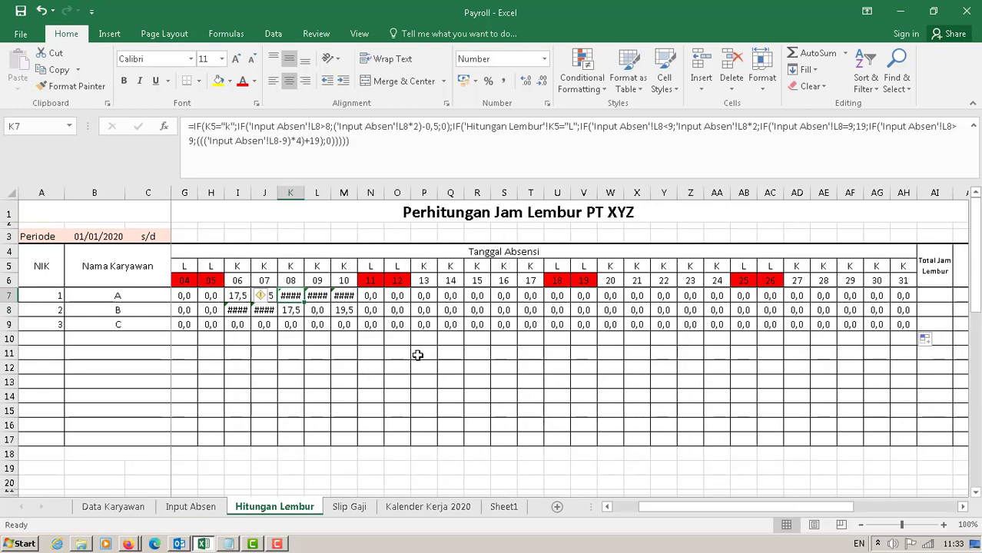
left_click(316, 296)
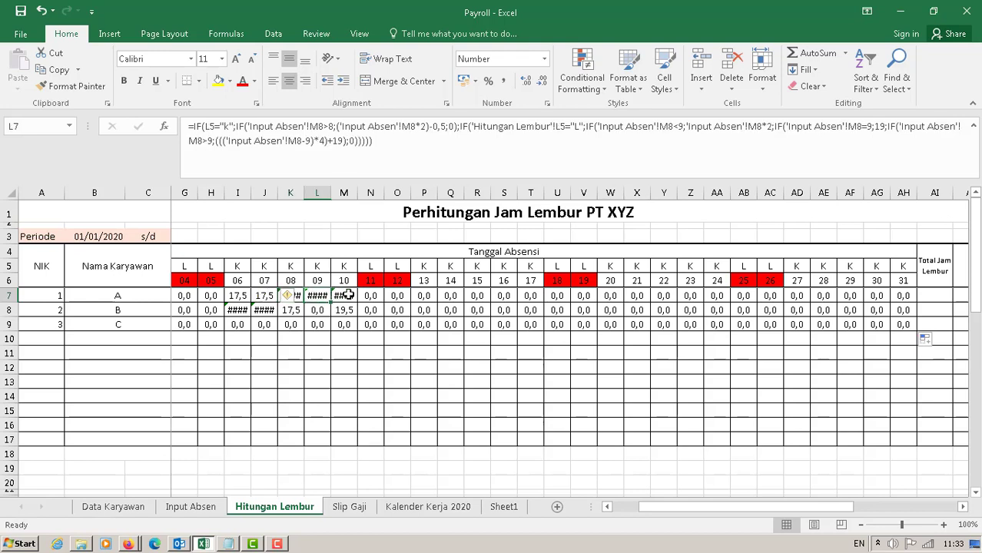
left_click(345, 296)
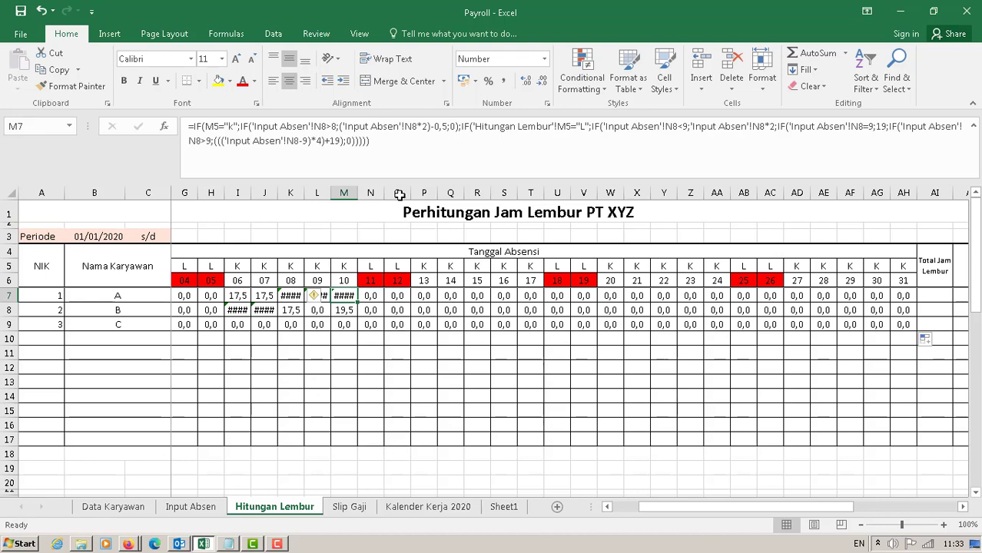
left_click(188, 507)
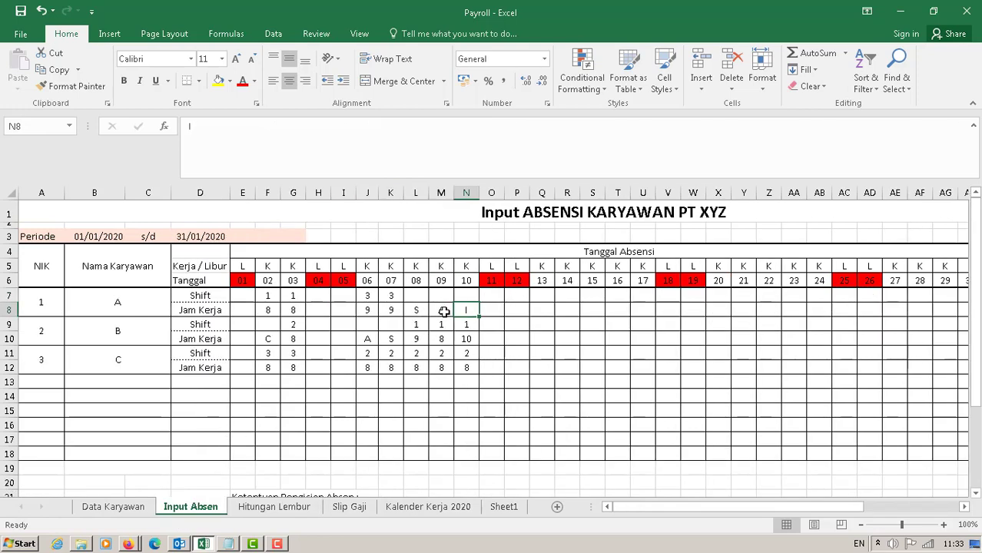
left_click(442, 310)
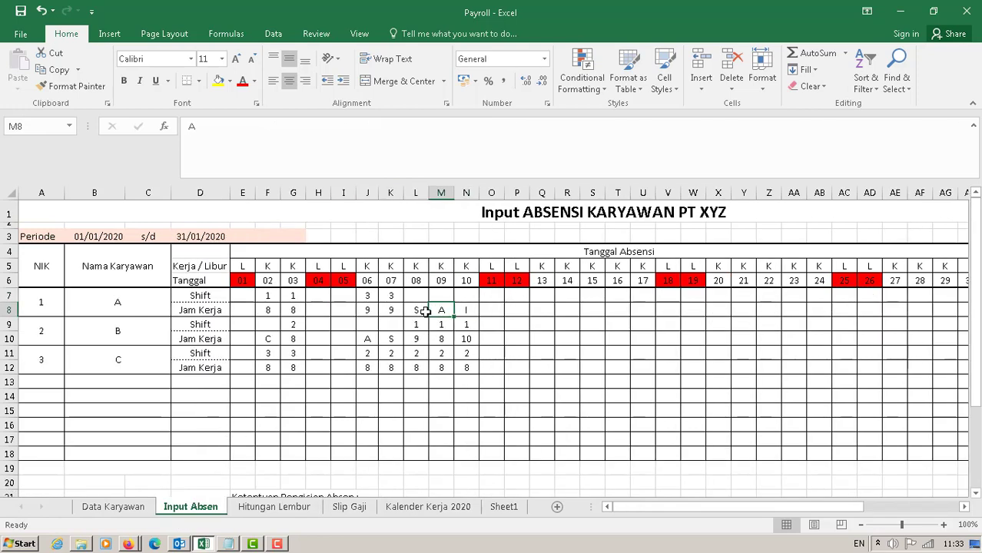
left_click(471, 309)
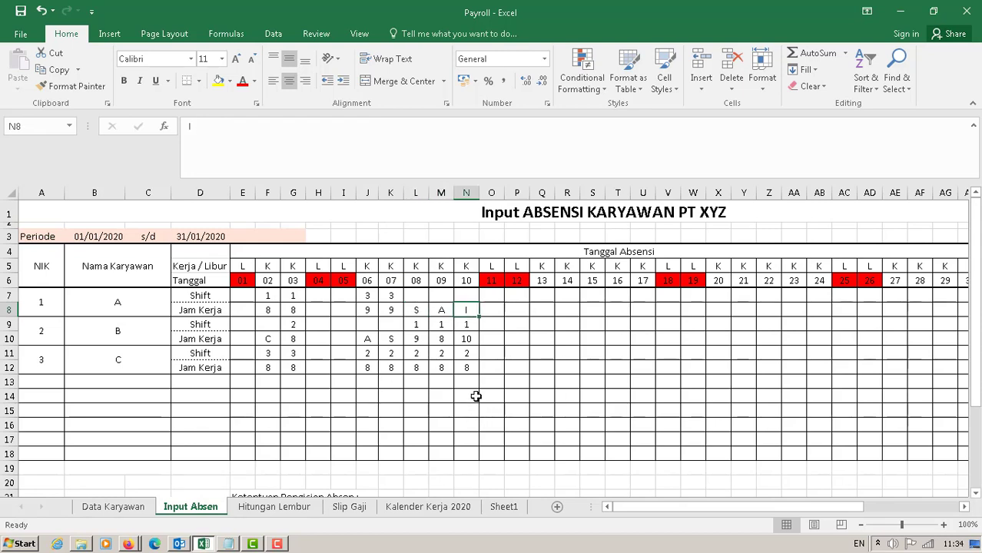
left_click_drag(416, 310, 462, 309)
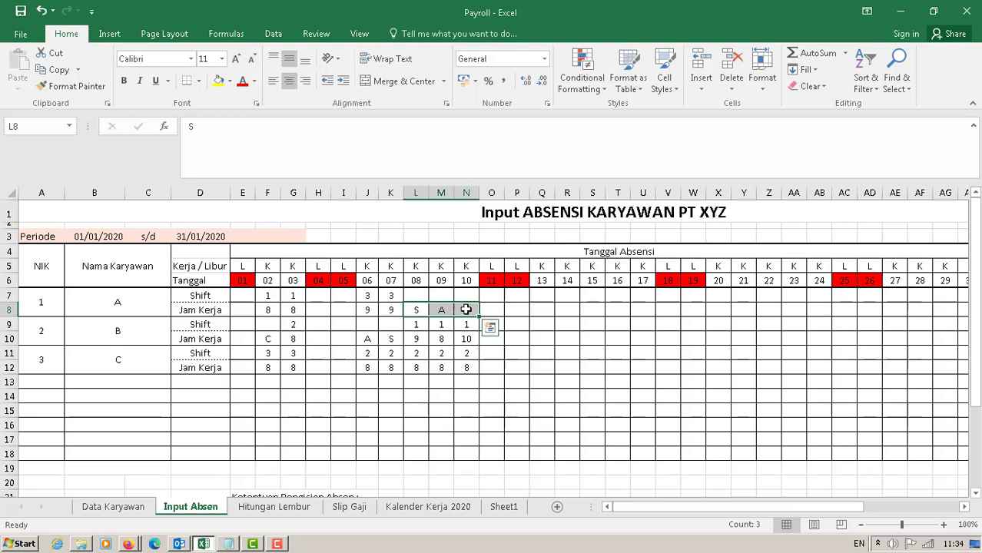
left_click(489, 328)
Move employee A's absence codes for days 08 to 10 into the Shift row as S, A and I, clearing the Jam Kerja cells
left_click(416, 295)
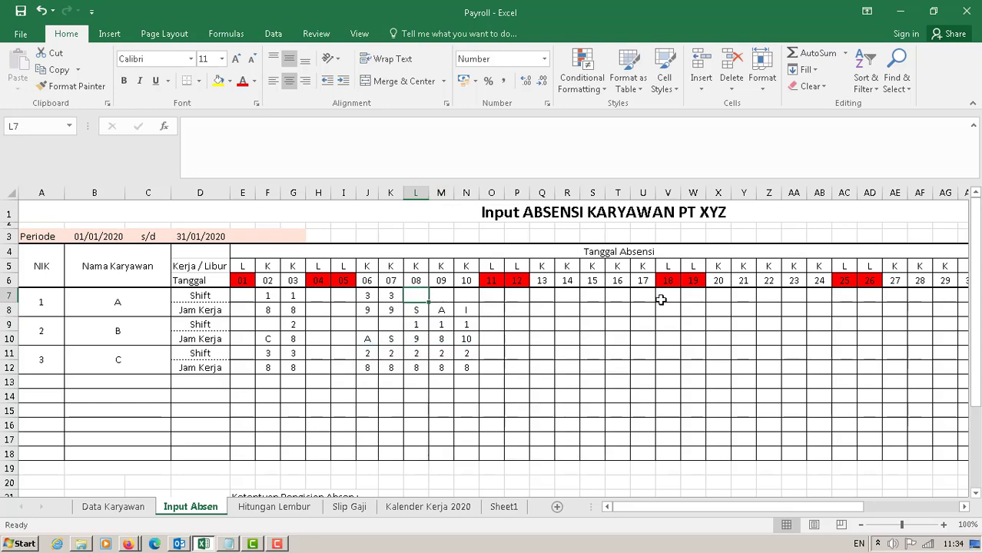
scroll(457, 388, "down", 7)
scroll(445, 386, "up", 6)
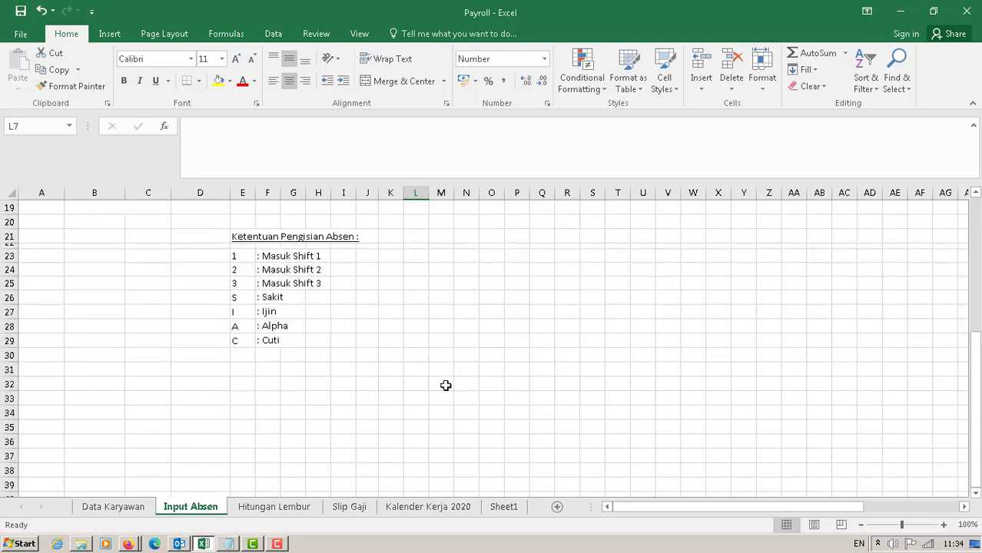
scroll(444, 386, "up", 1)
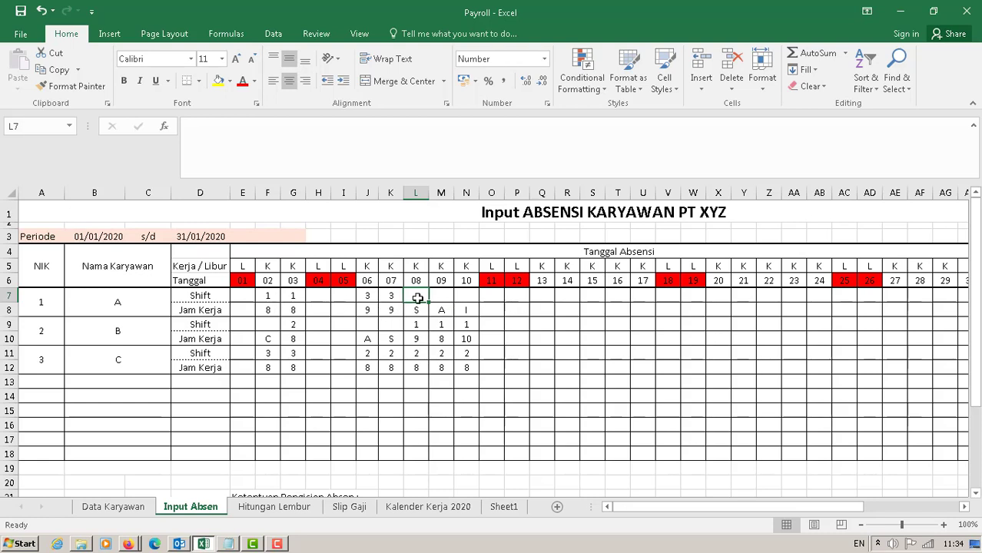
key("Right")
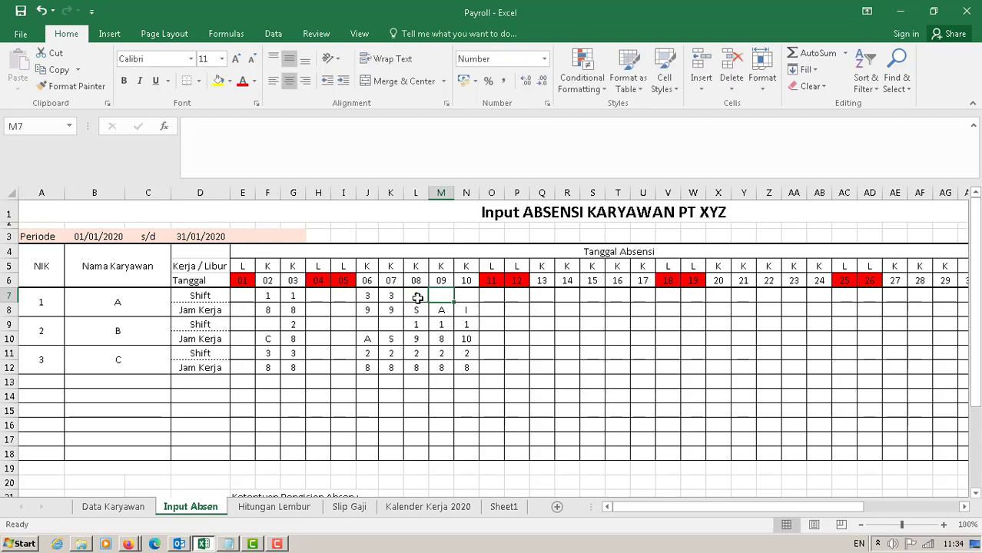
type("A")
key("Right")
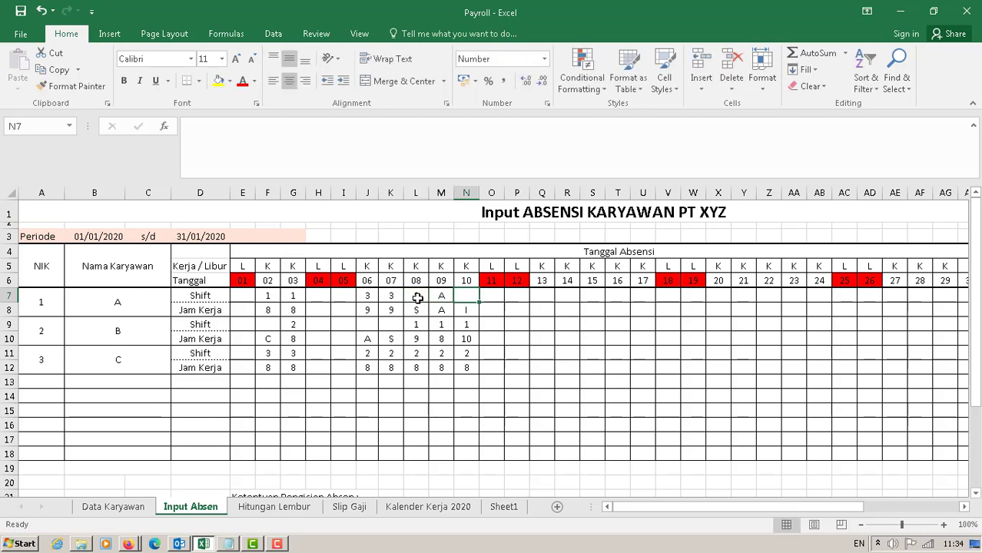
type("I")
key("Return")
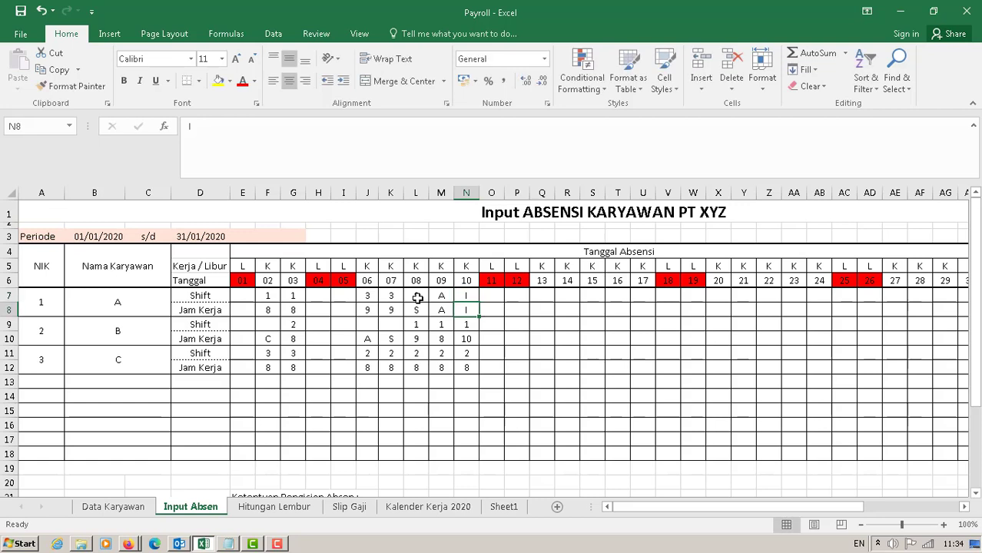
left_click_drag(416, 309, 460, 310)
key("Delete")
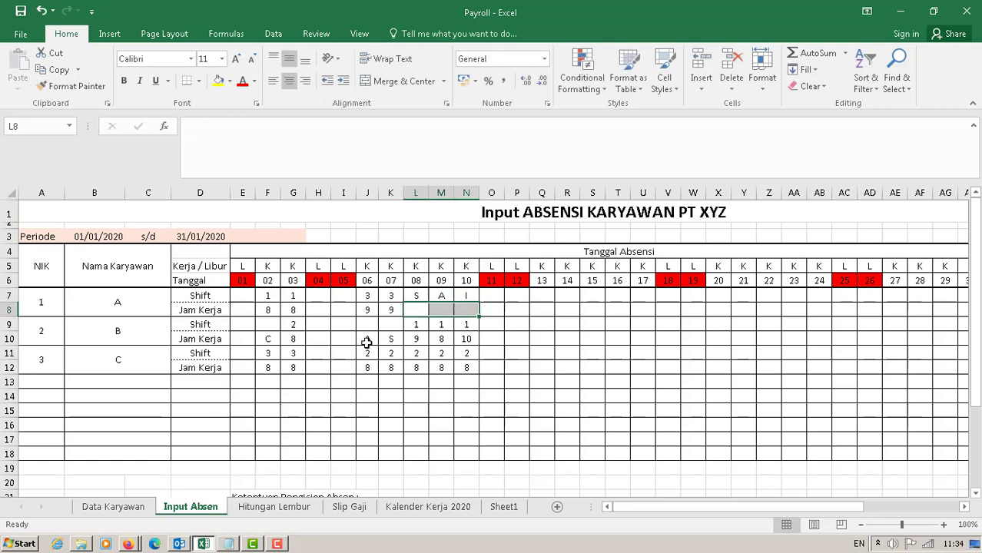
Move employee B's absence codes into the Shift row, with C on day 02, A on 06 and S on 07, clearing their Jam Kerja cells
left_click_drag(367, 341, 390, 338)
key("Delete")
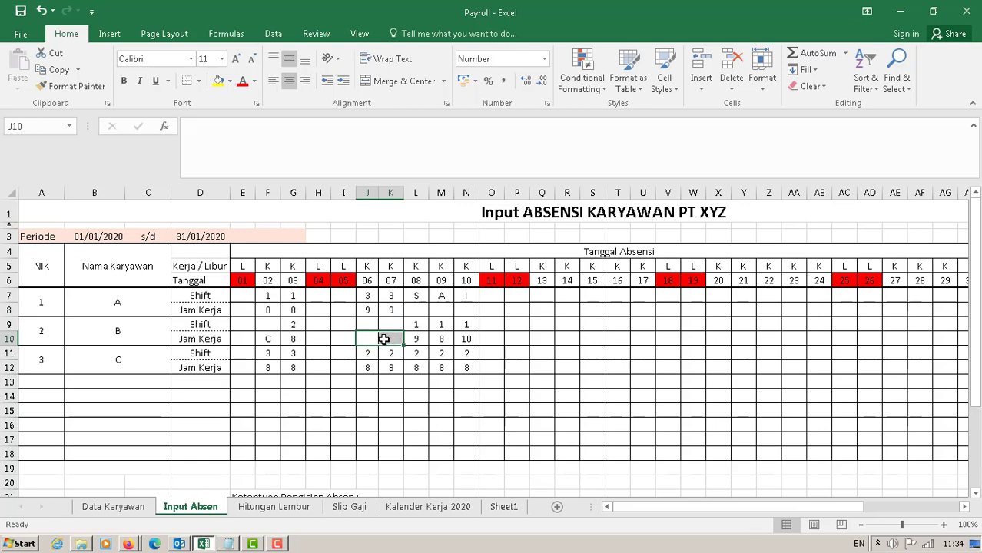
left_click(364, 322)
type("A")
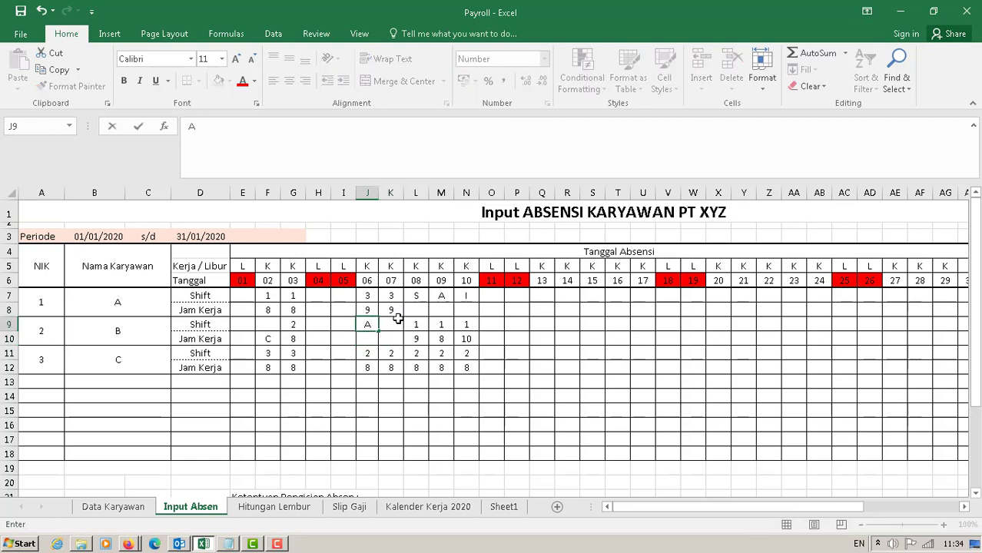
left_click(395, 321)
type("S")
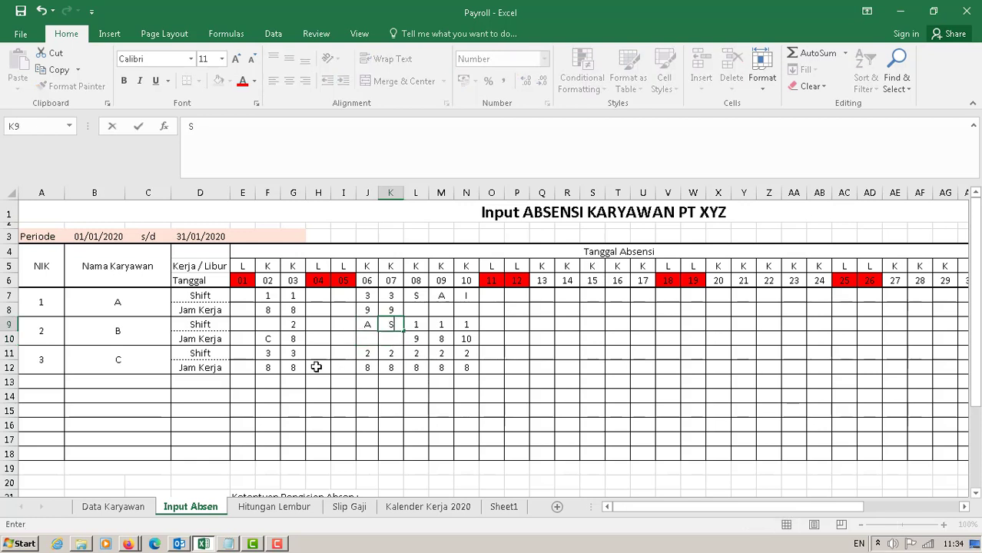
left_click(269, 325)
type("C")
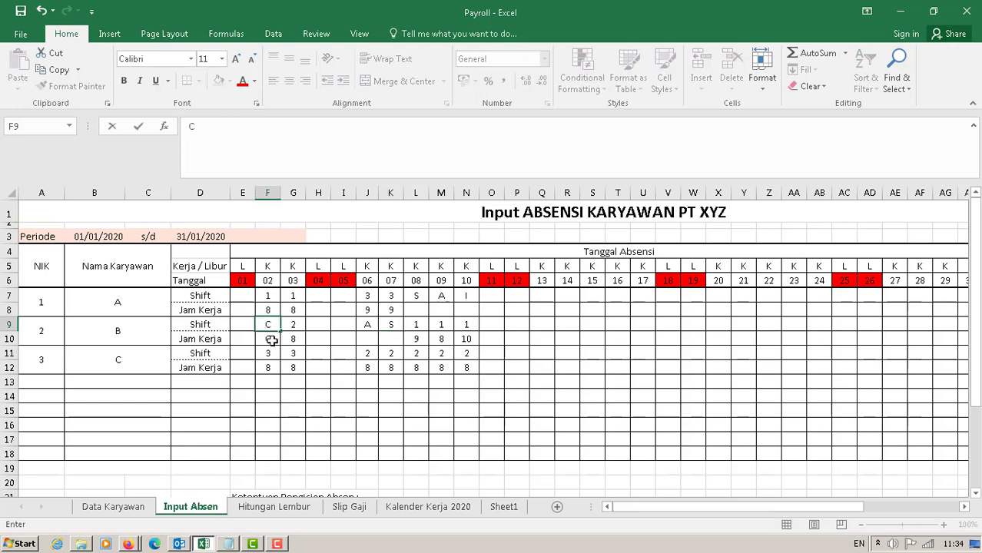
key("Return")
left_click(617, 354)
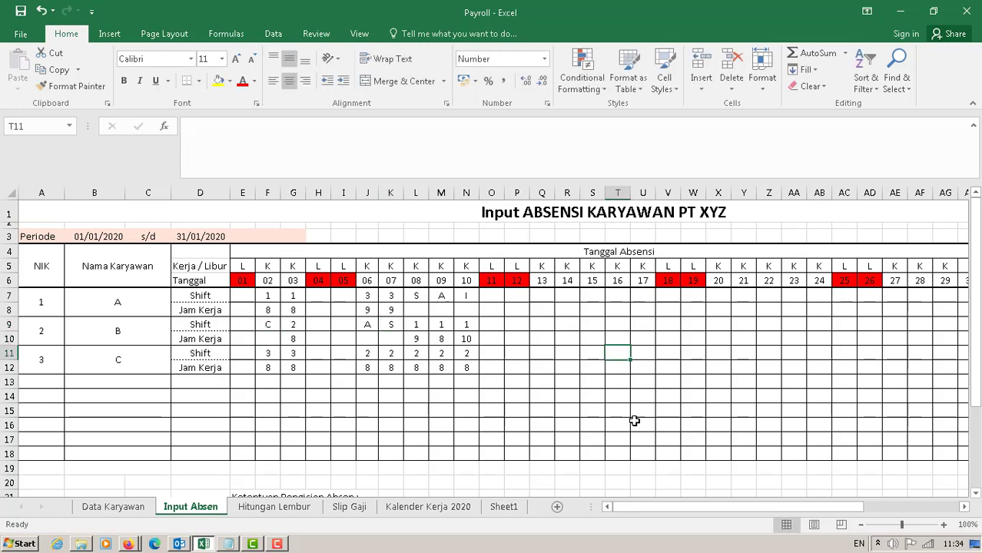
Change employee A's Sakit count in AK7 to cover the Shift row range $E$7:$AI$7
left_click_drag(638, 504, 772, 507)
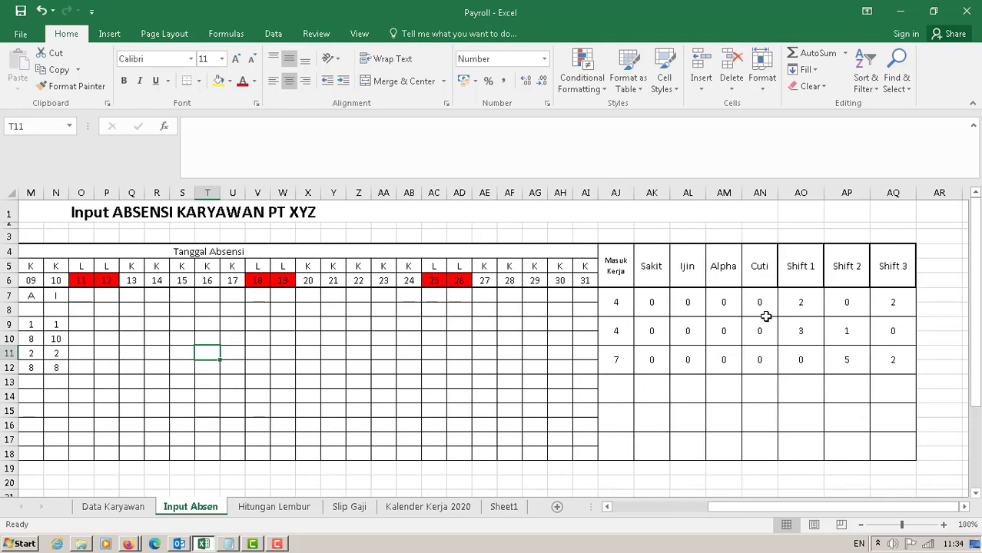
left_click(679, 303)
left_click(652, 302)
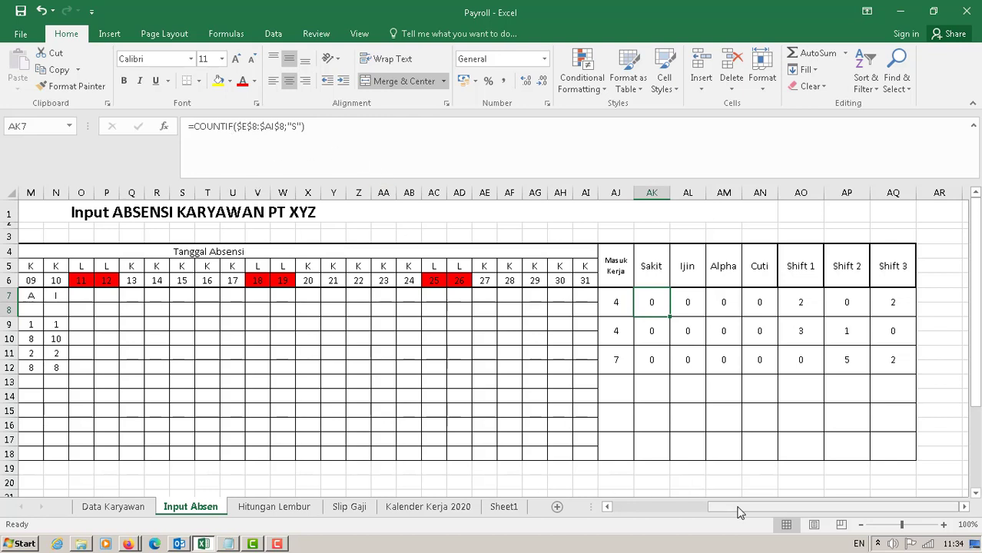
left_click_drag(738, 511, 774, 510)
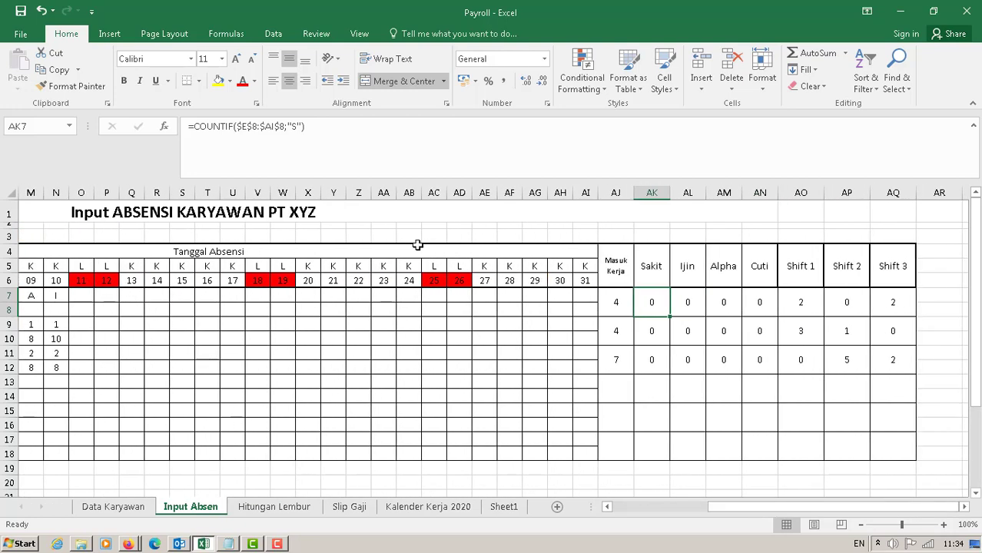
left_click(258, 130)
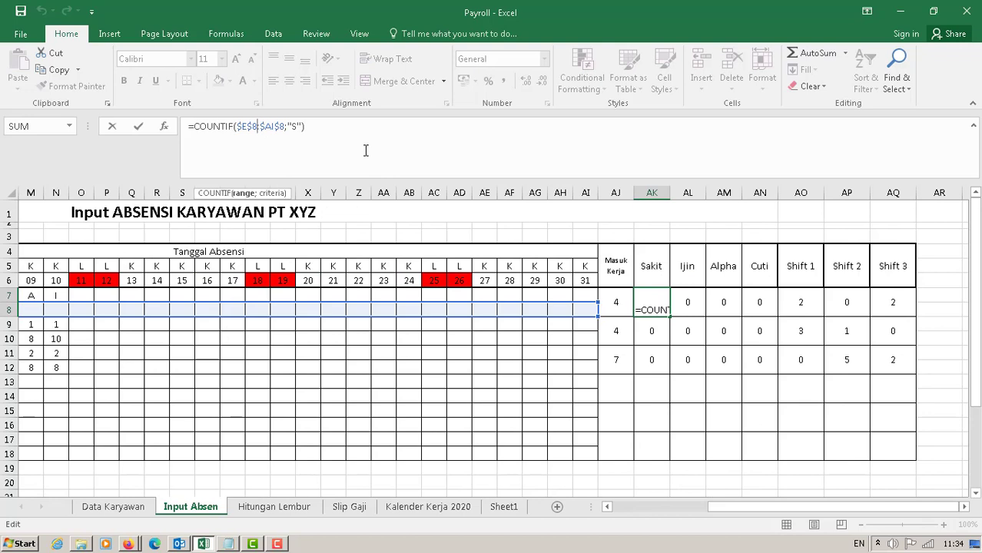
key("BackSpace")
type("7")
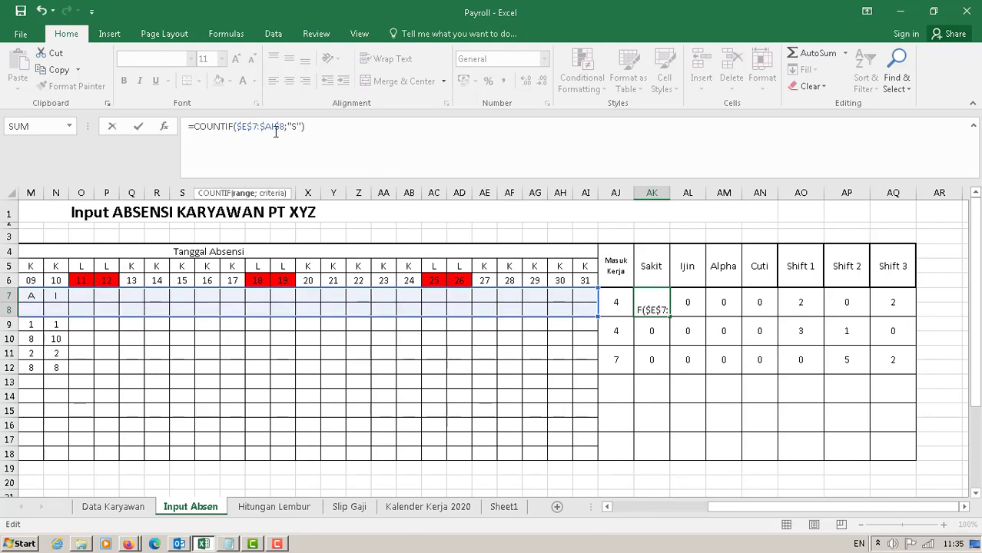
key("BackSpace")
type("7")
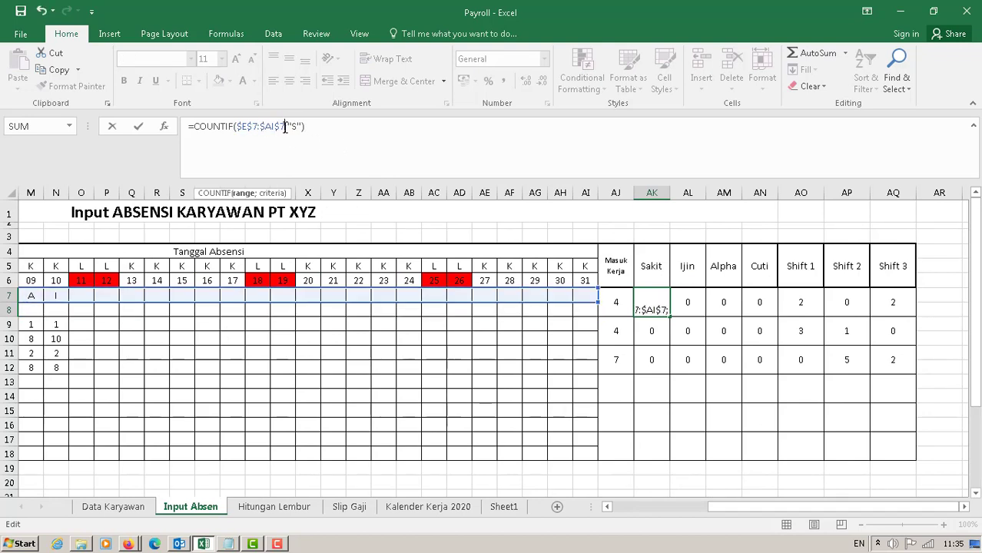
key("Return")
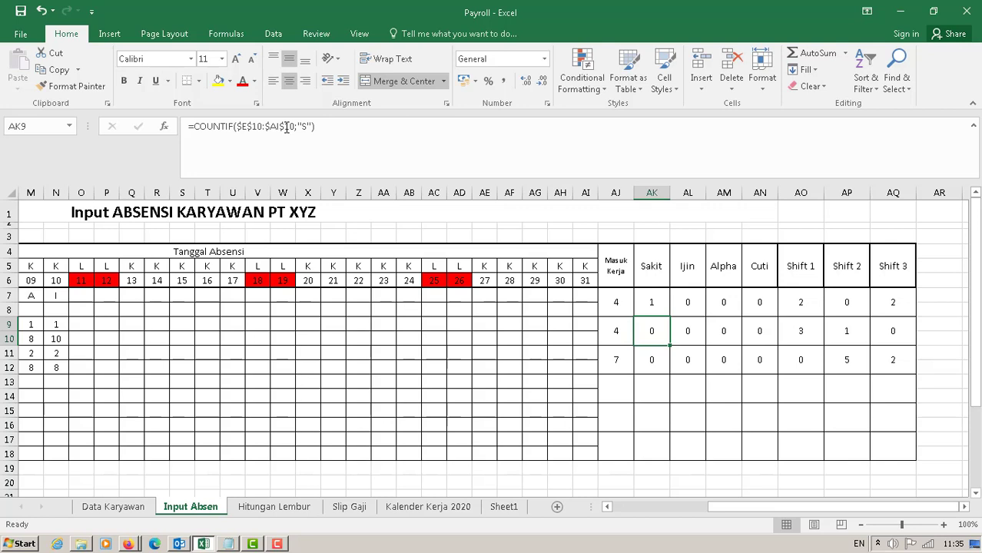
Change the COUNTIF range of employee A's Ijin count in AL7 to $E$7:$AI$7
left_click(693, 300)
left_click(252, 126)
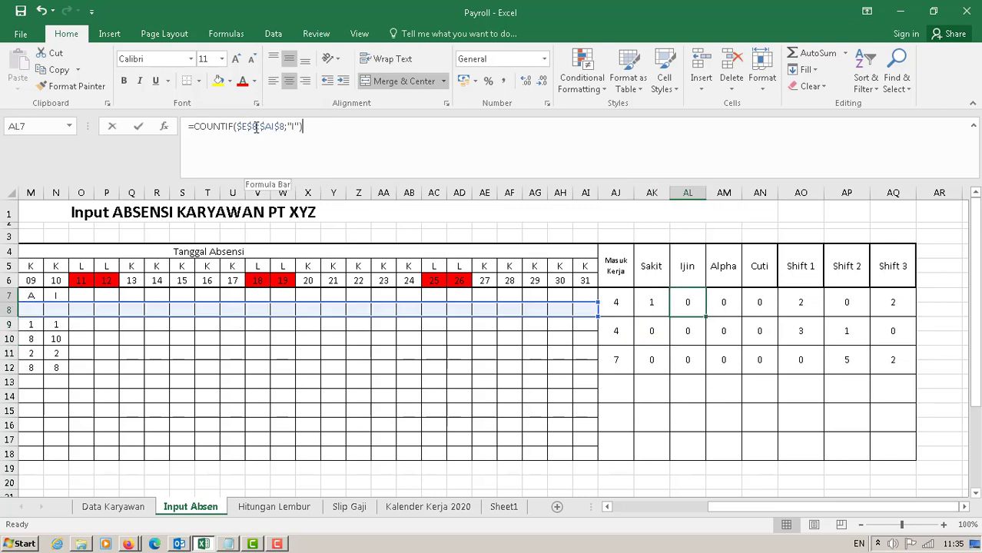
key("BackSpace")
type("7")
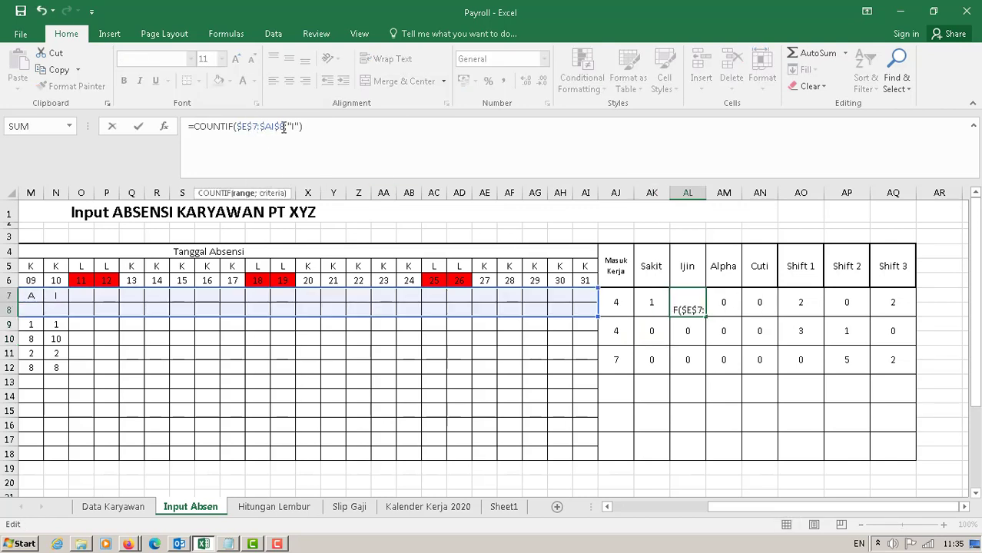
key("BackSpace")
type("7")
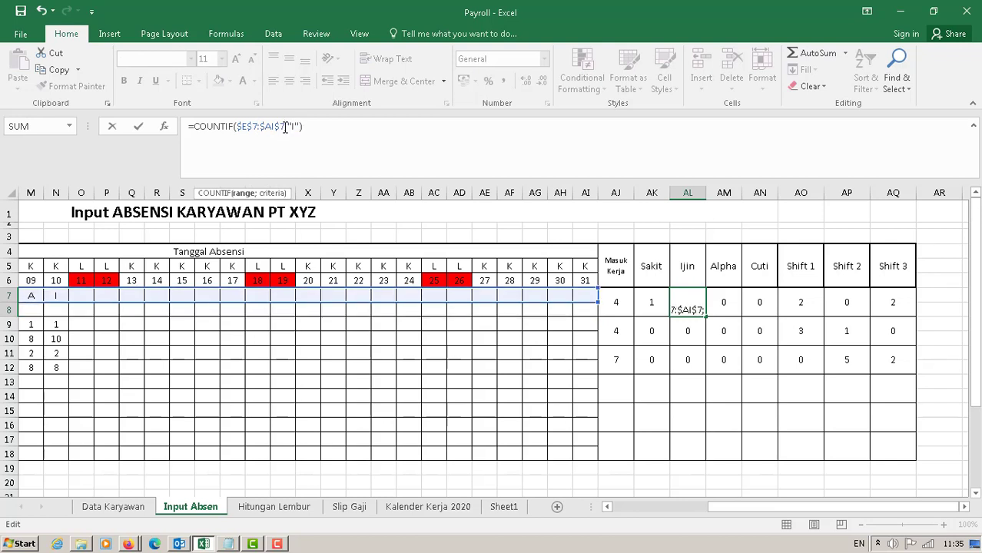
key("Return")
Change the COUNTIF range of employee A's Alpha count in AM7 to $E$7:$AI$7
left_click(736, 302)
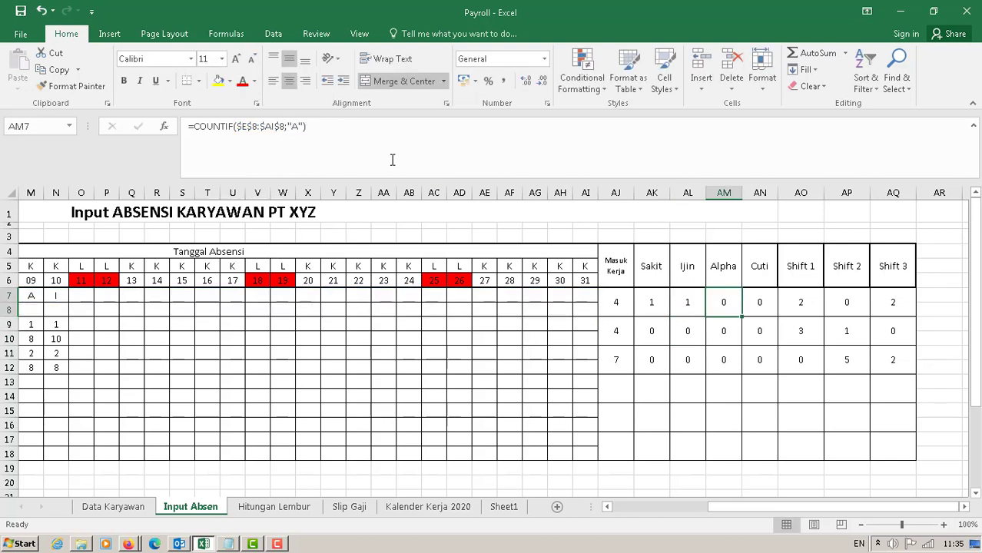
left_click(256, 126)
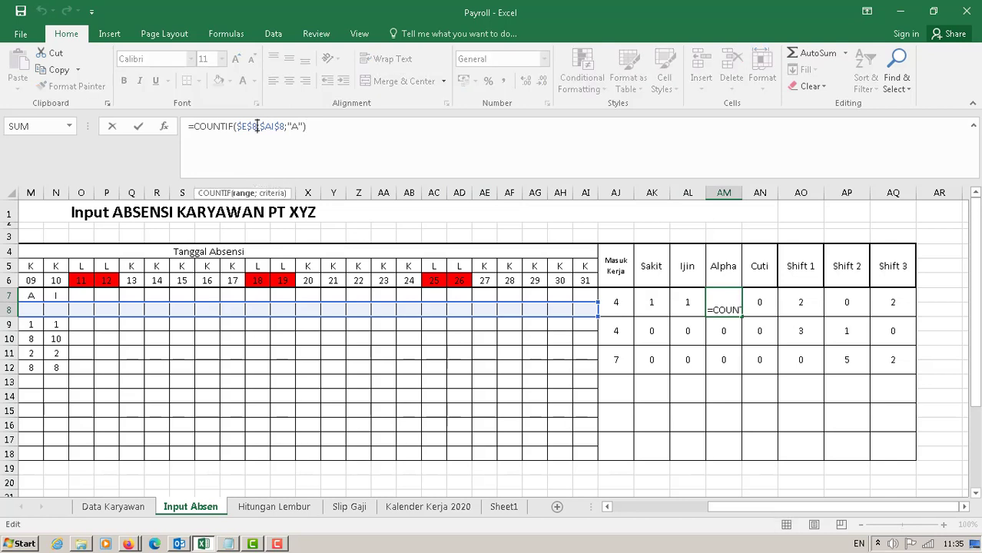
key("BackSpace")
type("7")
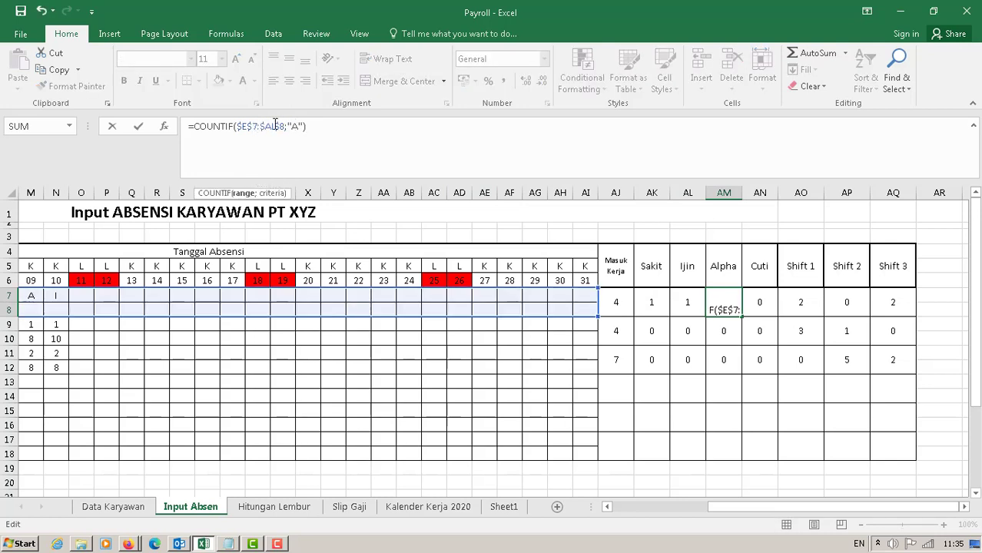
key("BackSpace")
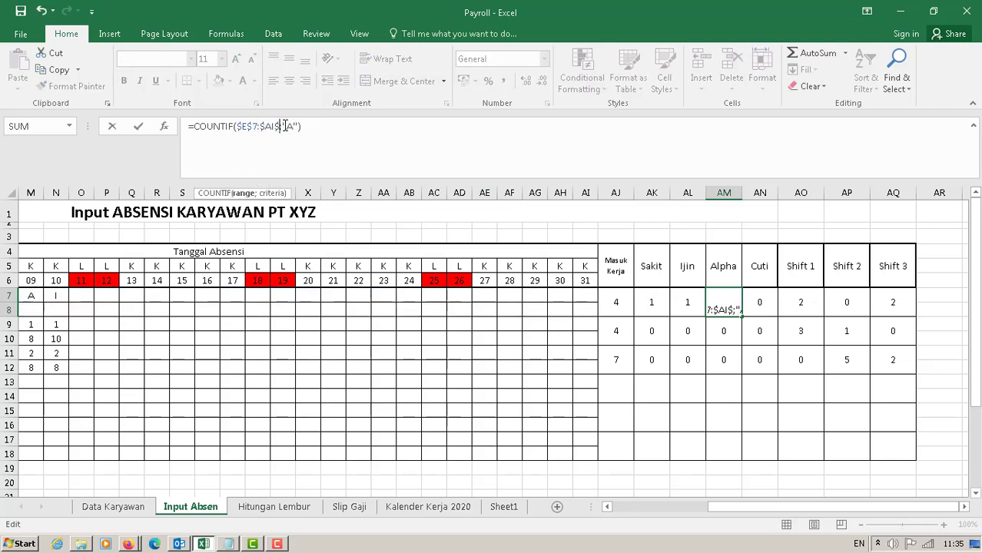
type("7")
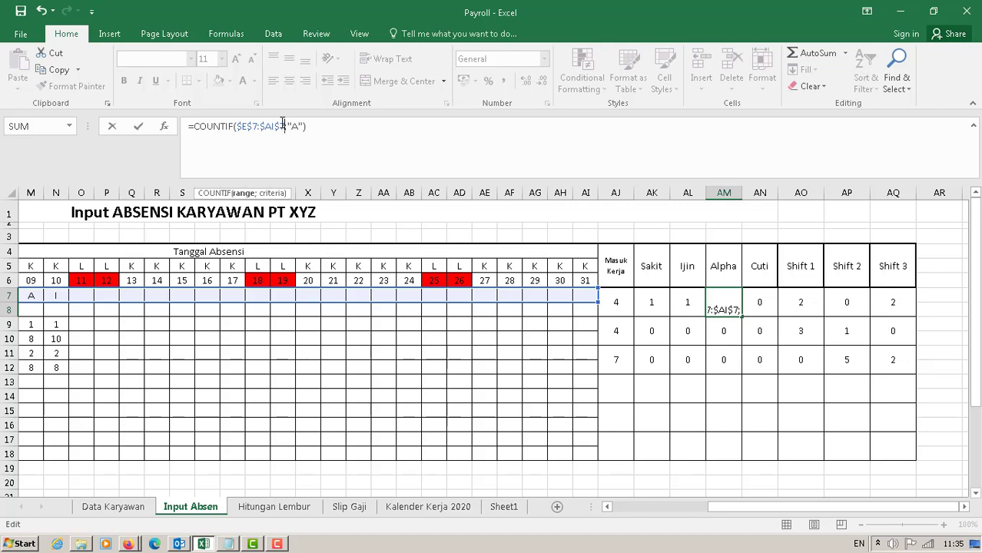
key("Return")
Change the COUNTIF range of employee A's Cuti count in AN7 to $E$7:$AI$7
left_click(769, 304)
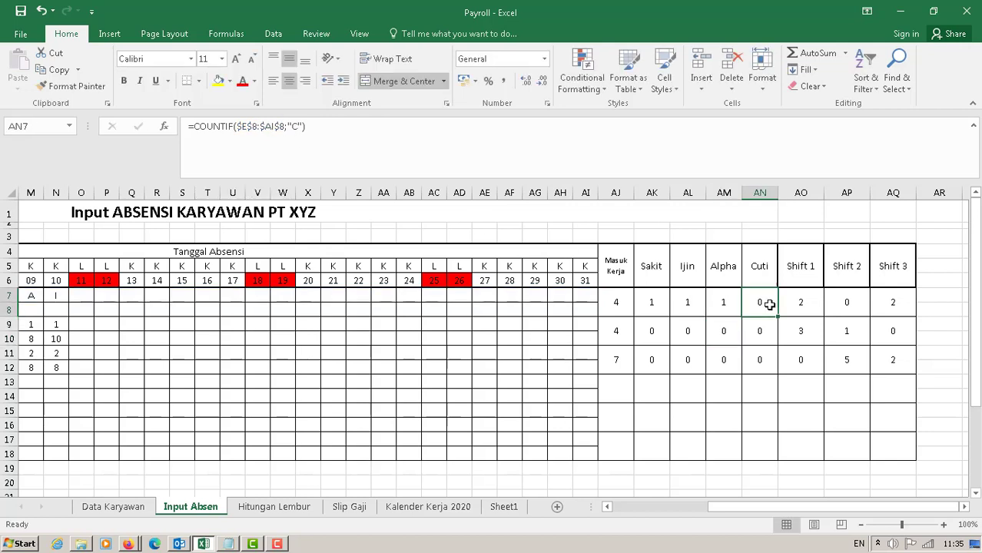
left_click(255, 127)
key("BackSpace")
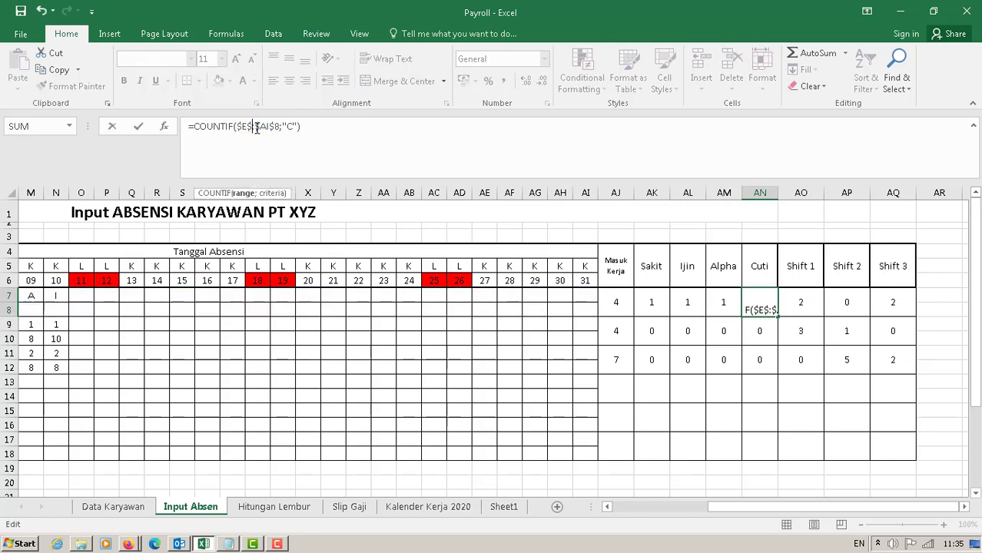
type("7")
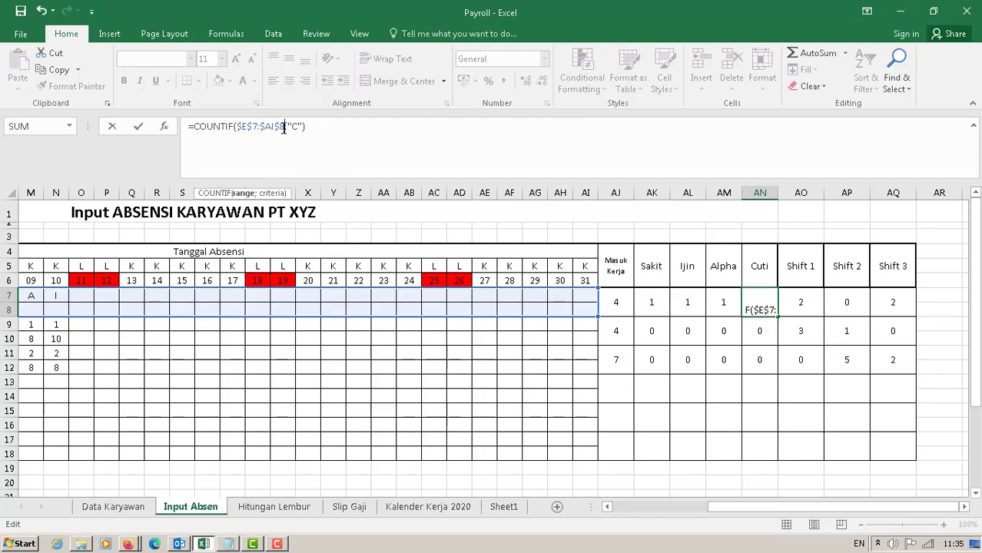
left_click(284, 127)
key("BackSpace")
type("7")
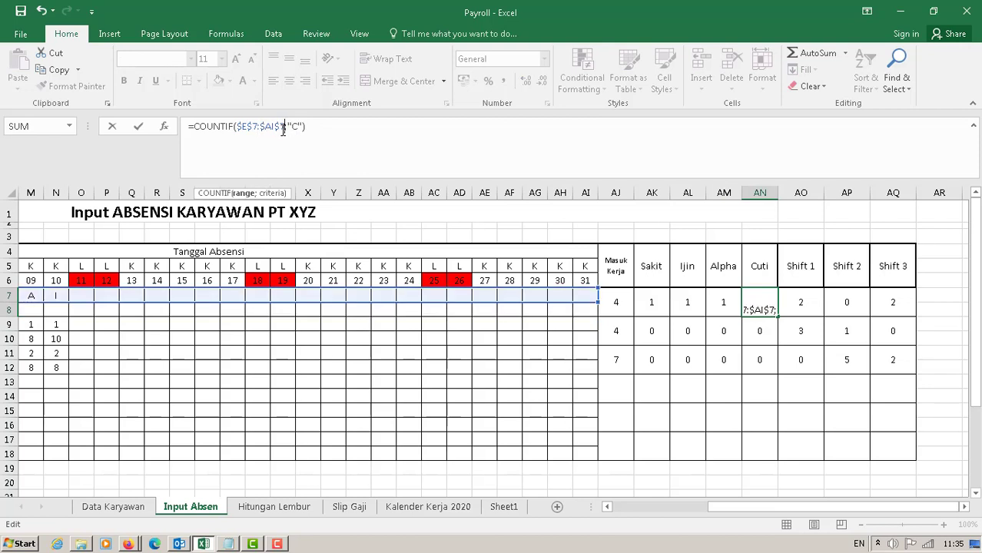
key("Return")
key("Return")
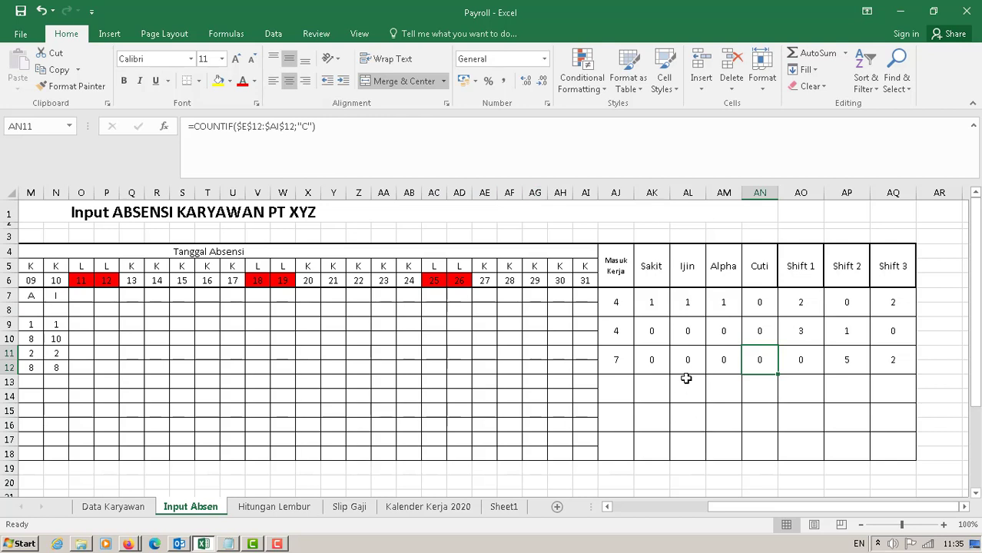
Change employee B's Sakit count in AK9 to cover the Shift row range $E$9:$AI$9
left_click(686, 331)
left_click(653, 333)
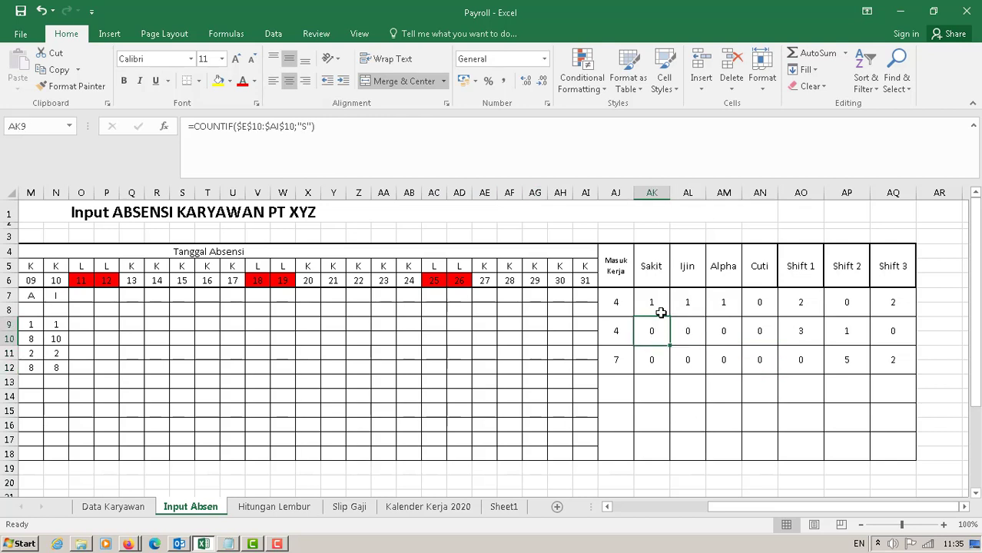
left_click(258, 127)
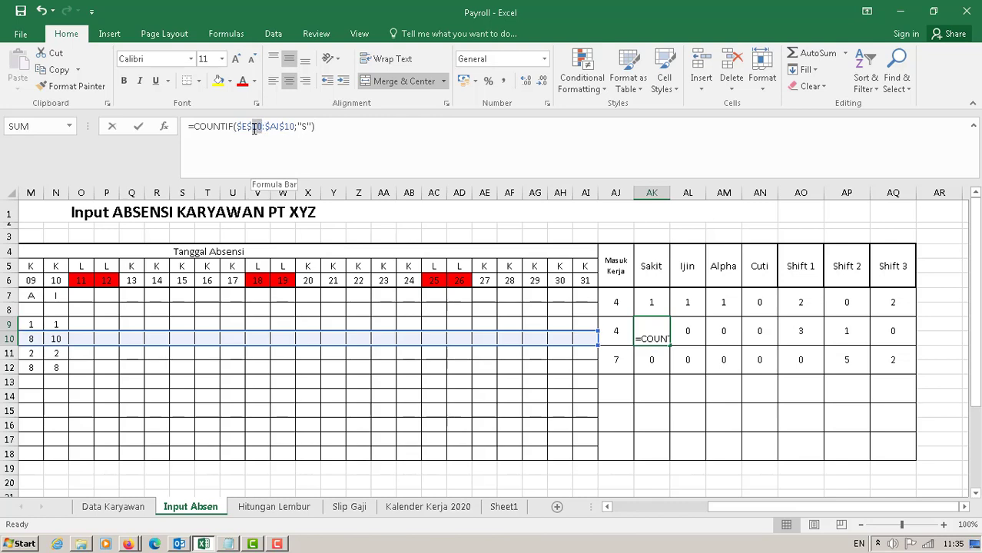
left_click_drag(253, 128, 262, 128)
type("9")
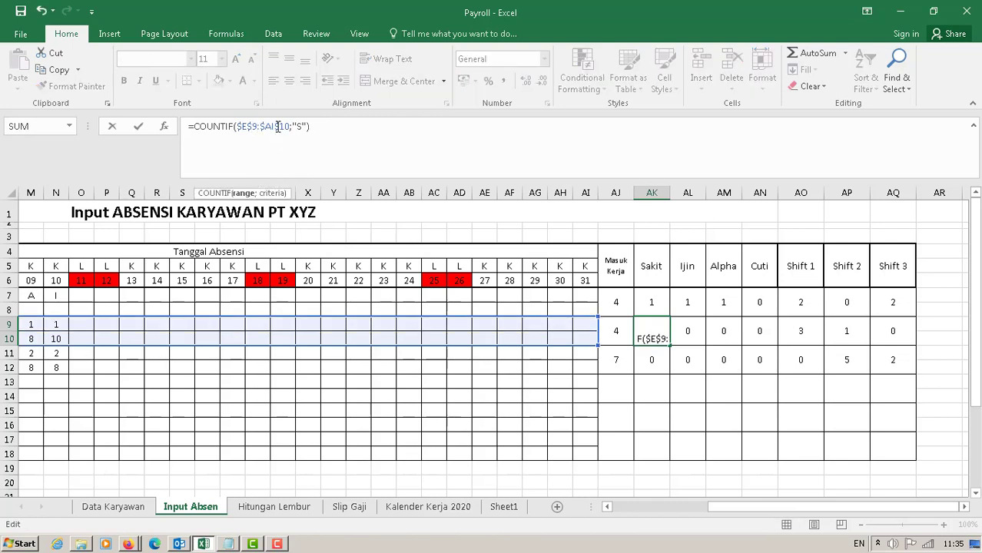
type("9")
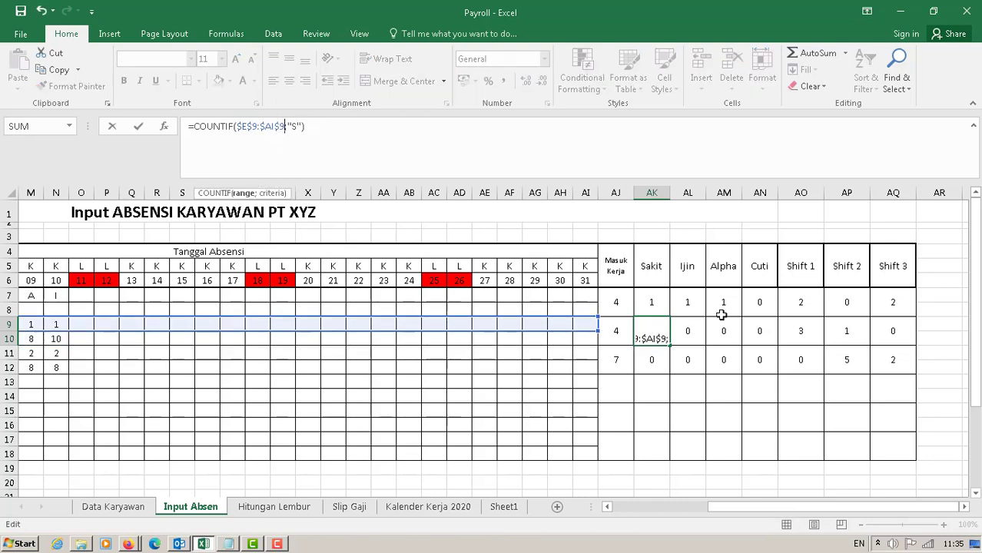
Change the COUNTIF range of employee B's Ijin count in AL9 to $E$9:$AI$9
left_click(694, 326)
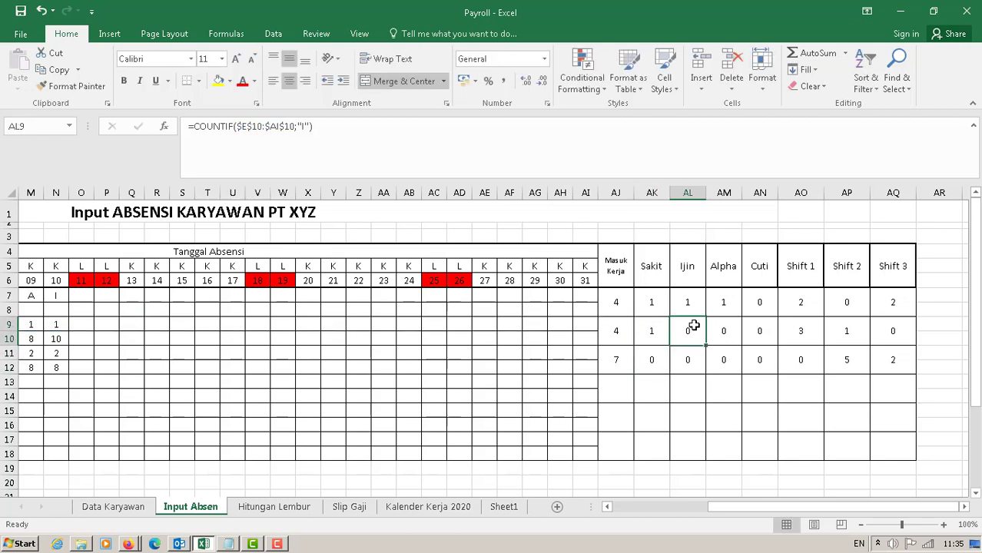
left_click(261, 125)
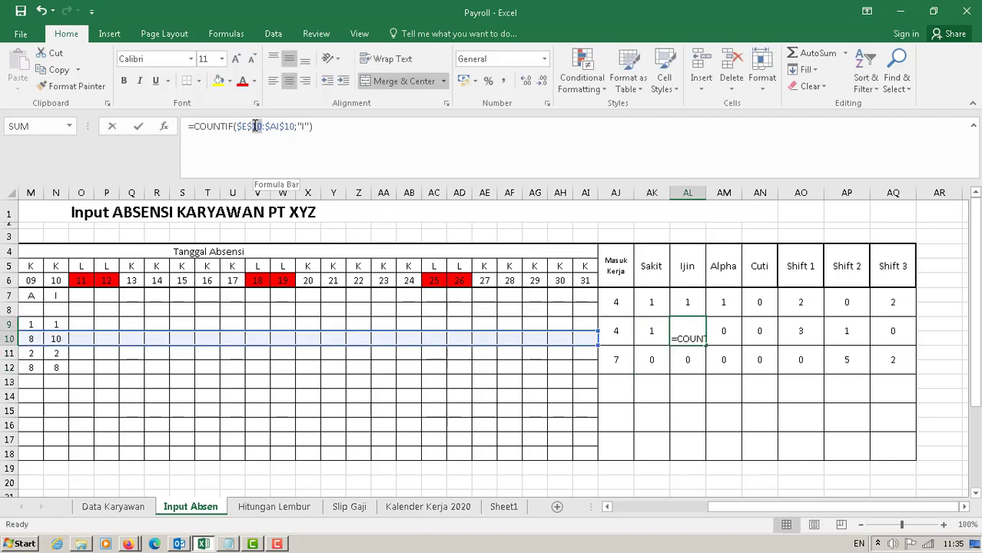
type("9")
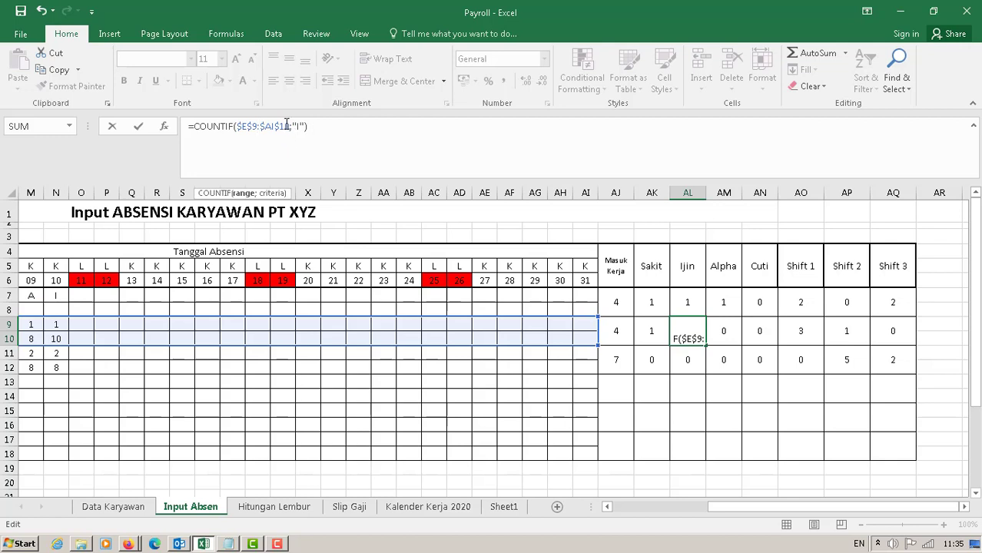
left_click_drag(290, 126, 279, 126)
type("9")
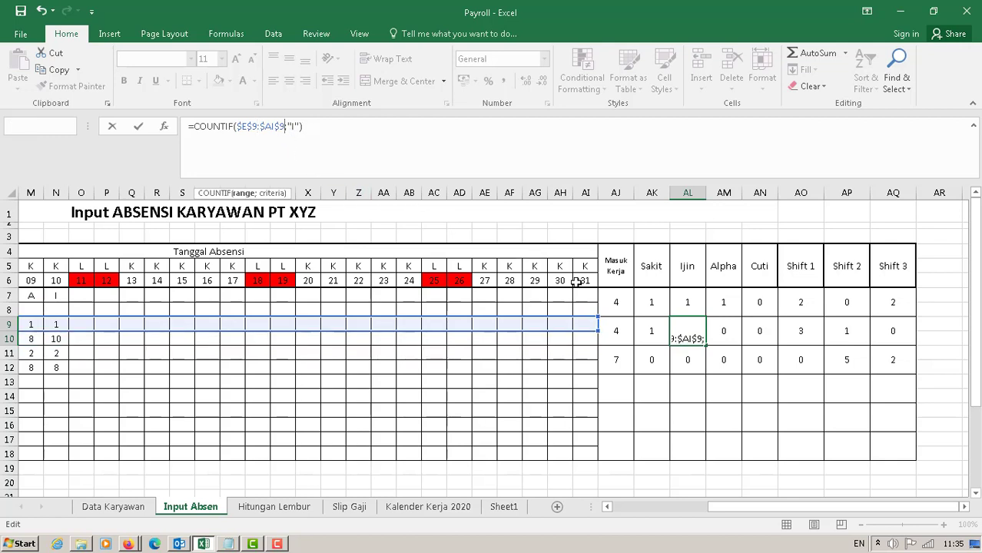
key("Return")
Change the COUNTIF range of employee B's Alpha count in AM9 to $E$9:$AI$9
left_click(725, 331)
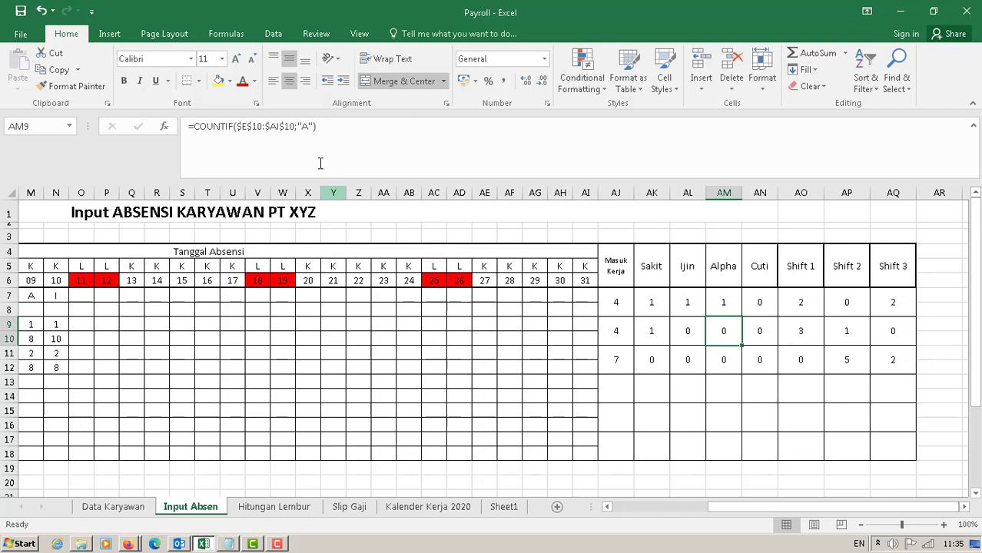
left_click(292, 126)
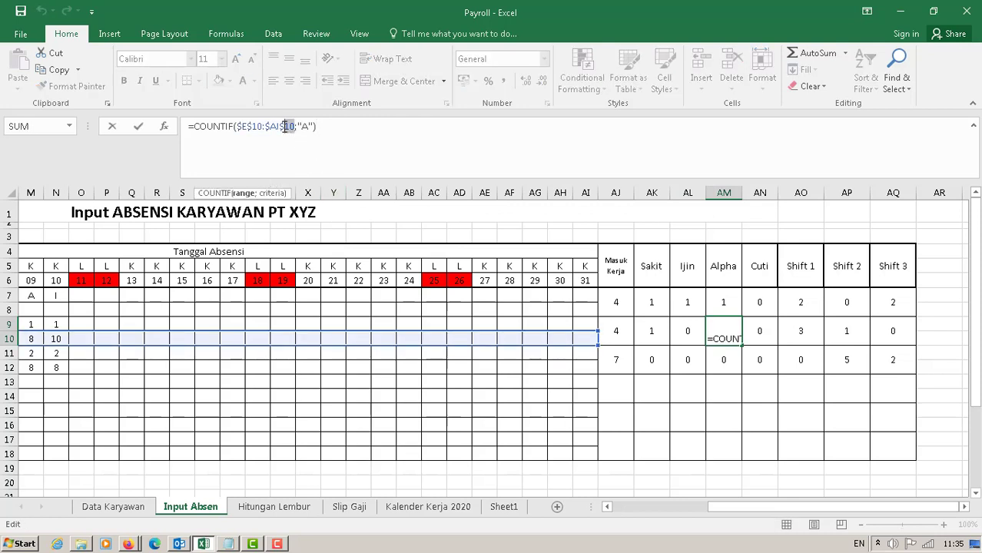
type("9")
double_click(260, 125)
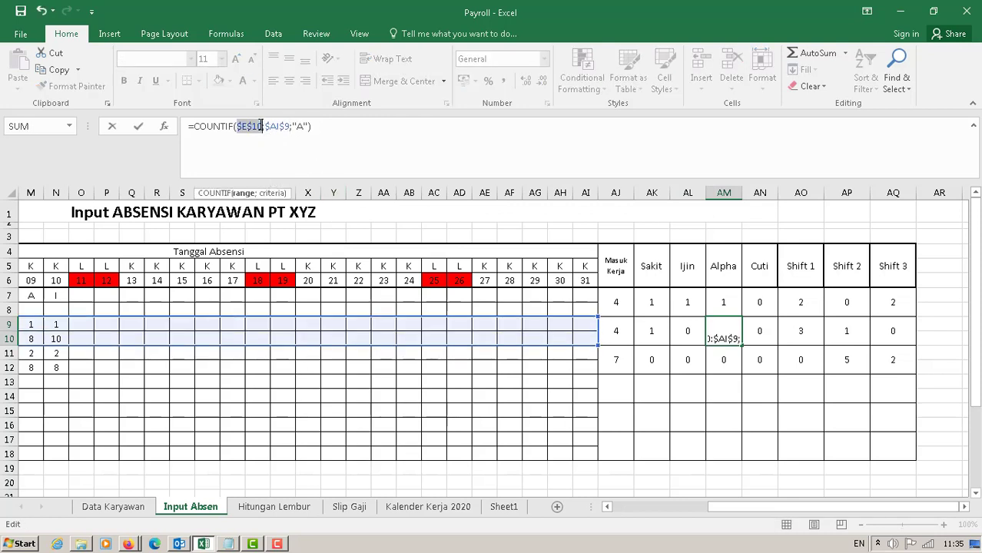
left_click(259, 125)
key("BackSpace")
key("Delete")
type("9")
key("Return")
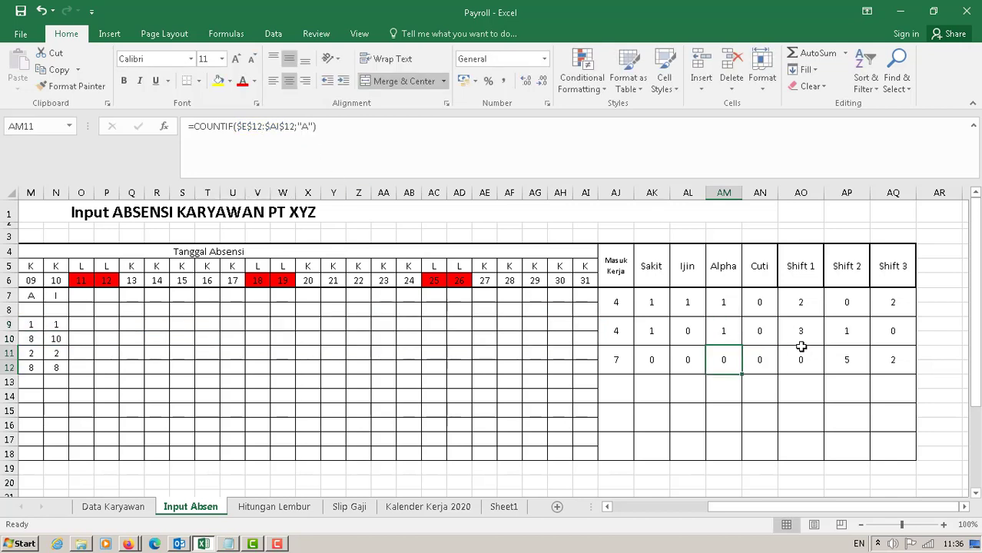
Change the COUNTIF range of employee B's Cuti count in AN9 to $E$9:$AI$9
left_click(747, 331)
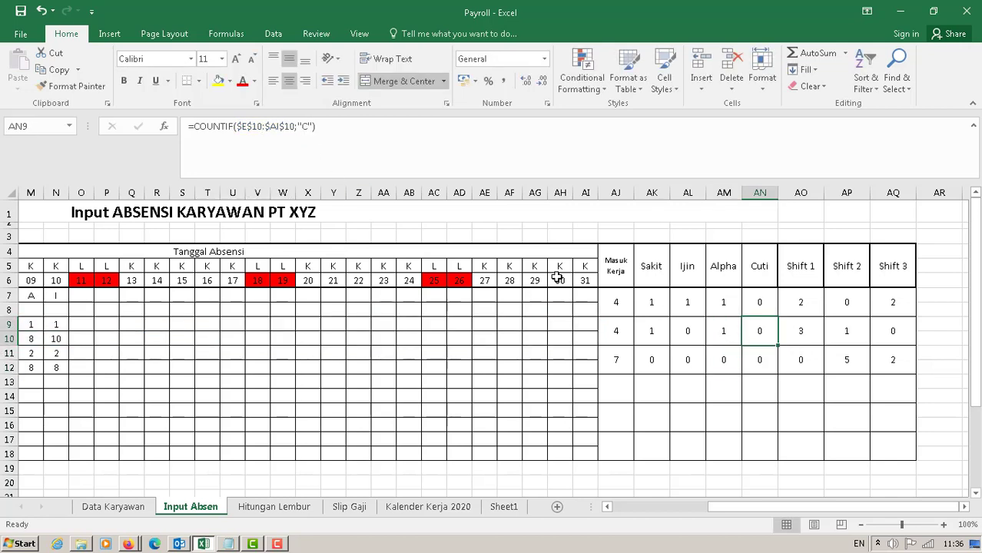
left_click(295, 128)
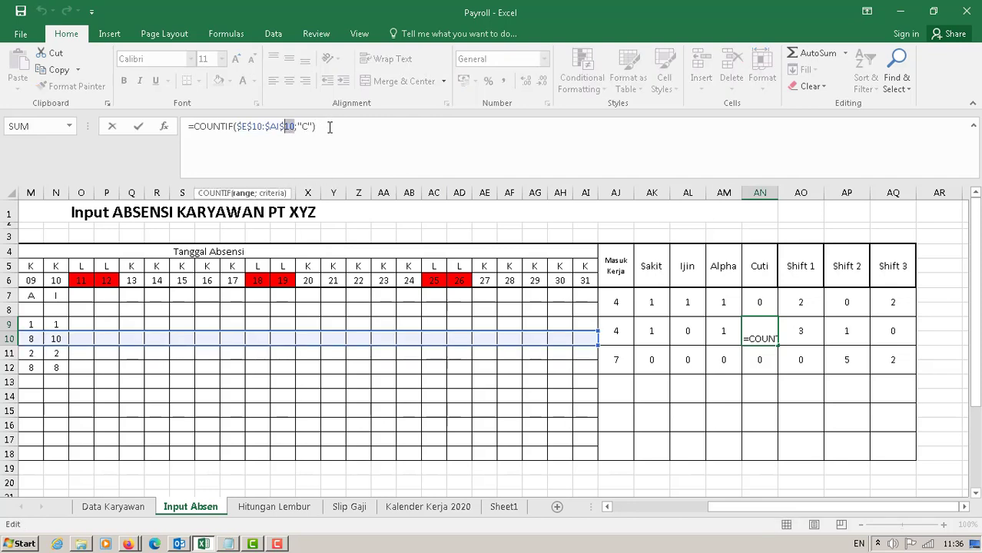
type("9")
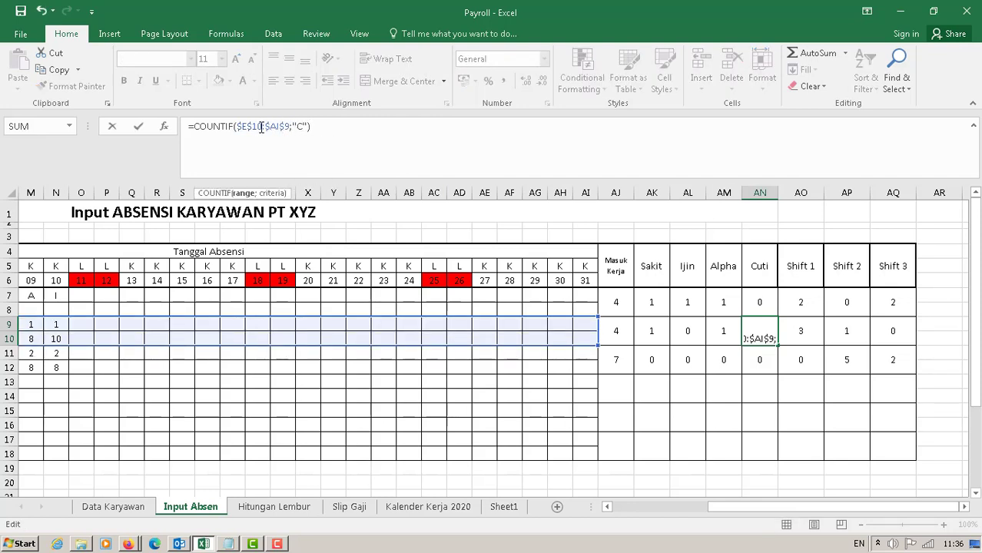
type("9")
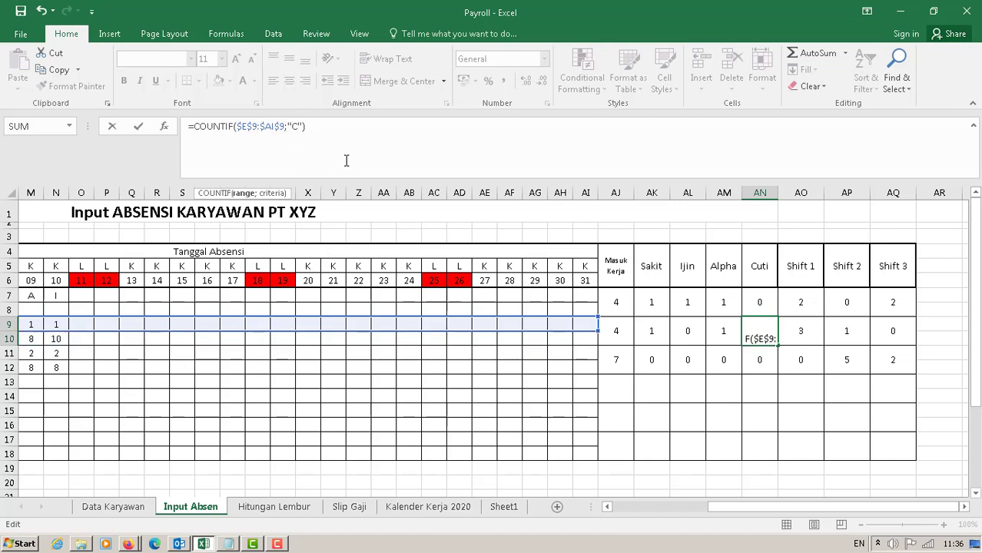
key("Return")
left_click(799, 332)
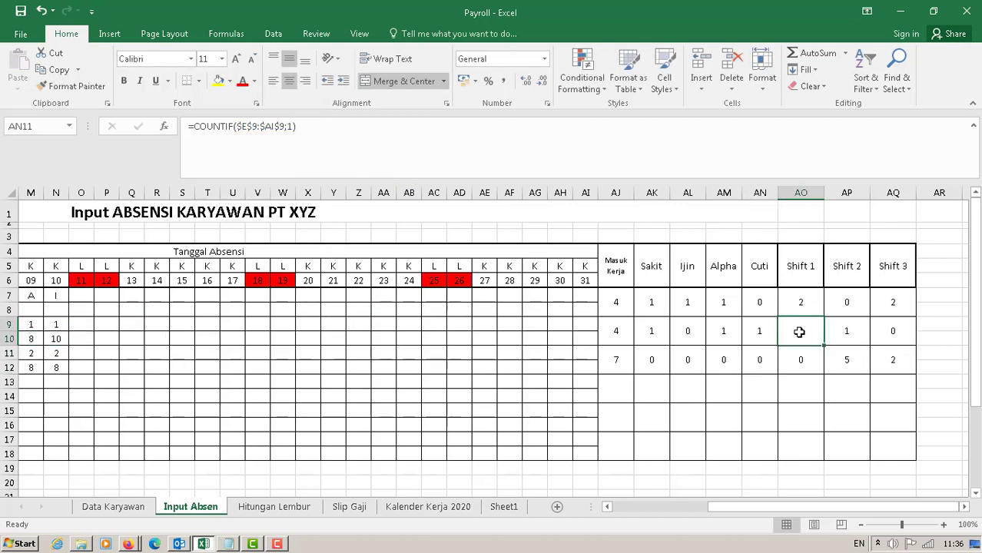
Change the third employee's Ijin count in AL11 to cover the Shift row range $E$11:$AI$11
left_click(727, 361)
left_click(687, 360)
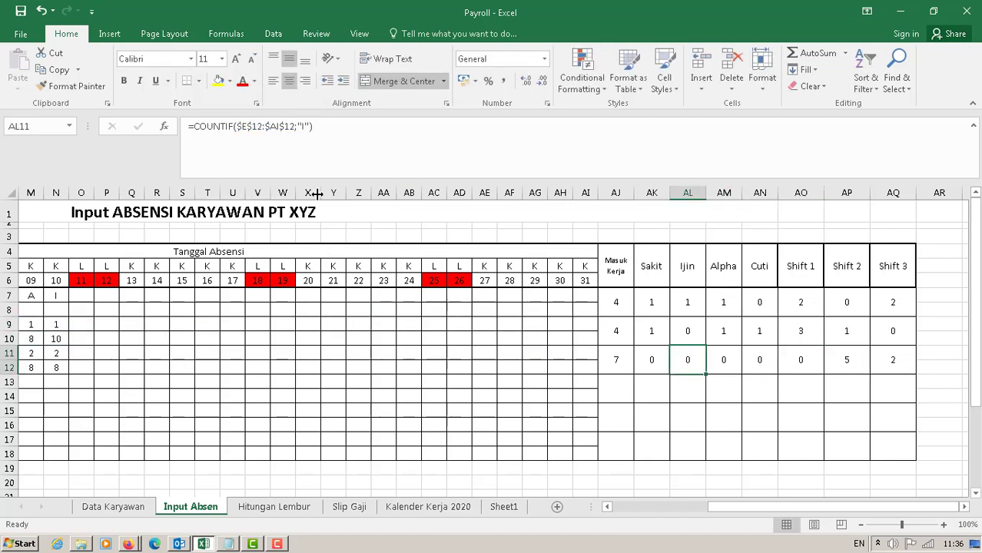
left_click(262, 128)
key("BackSpace")
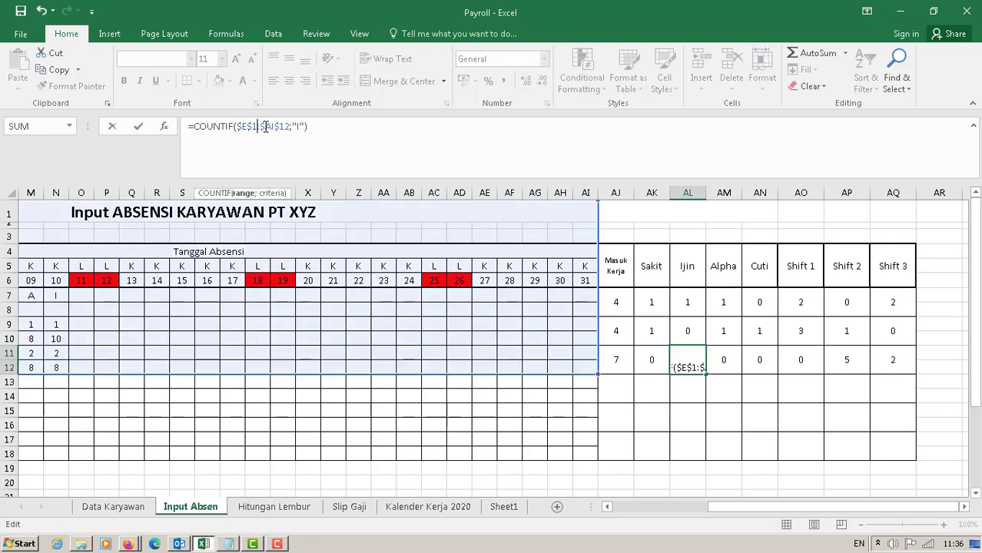
type("1")
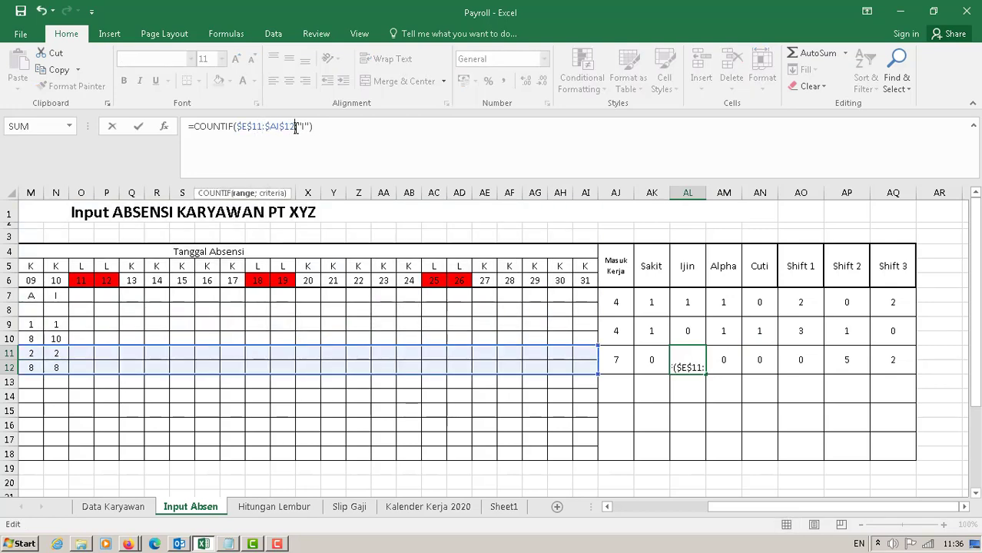
left_click(296, 127)
key("BackSpace")
type("1")
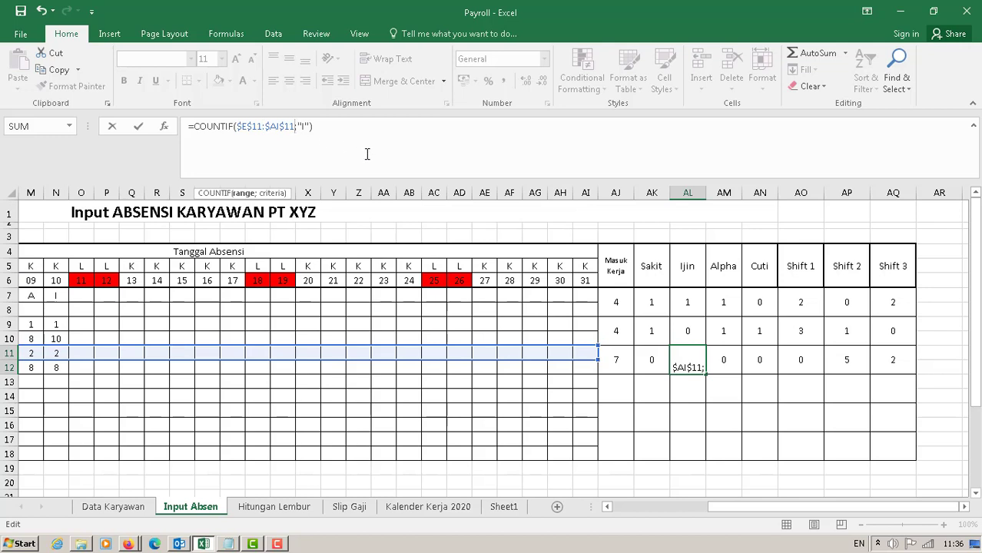
key("Return")
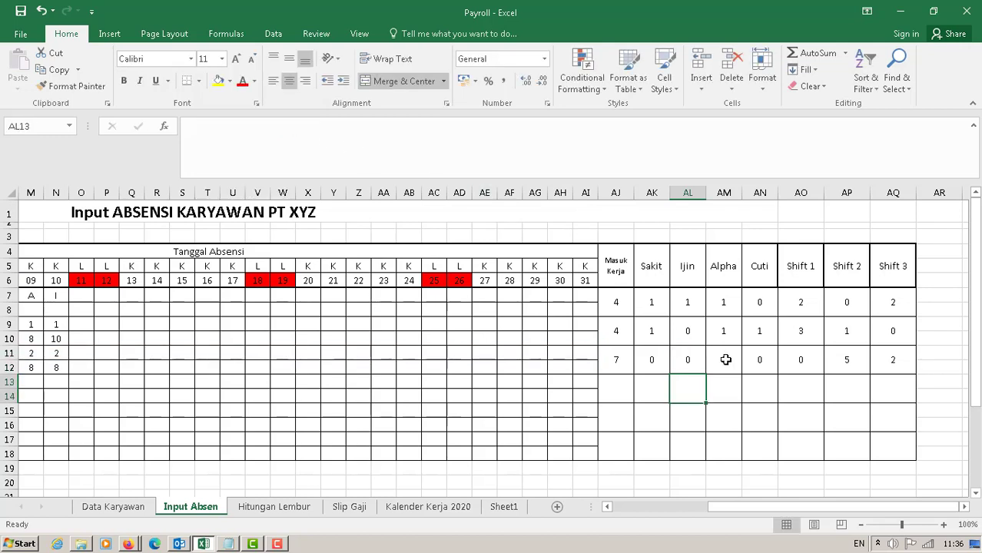
Change the COUNTIF range of the third employee's Alpha count in AM11 to $E$11:$AI$11
left_click(725, 360)
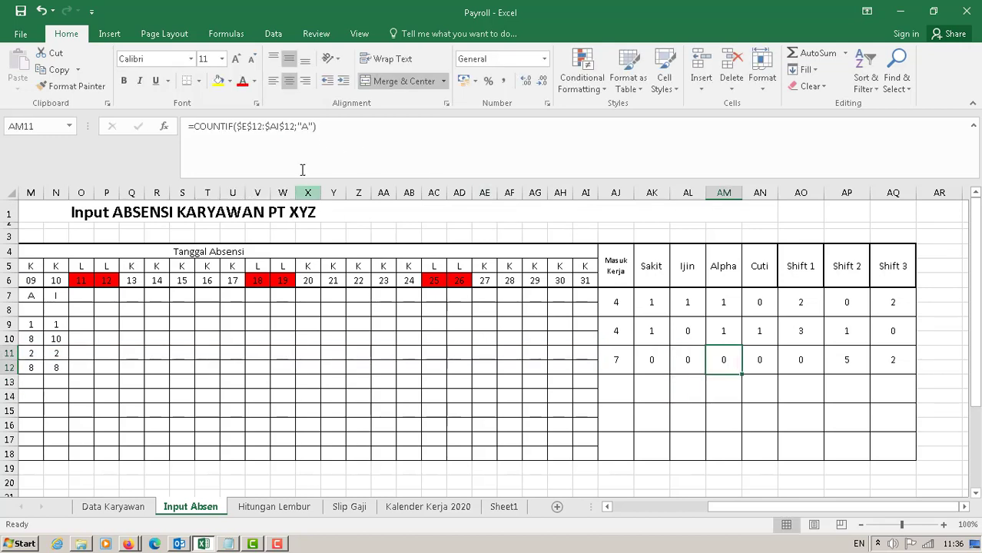
left_click(293, 128)
key("BackSpace")
type("1")
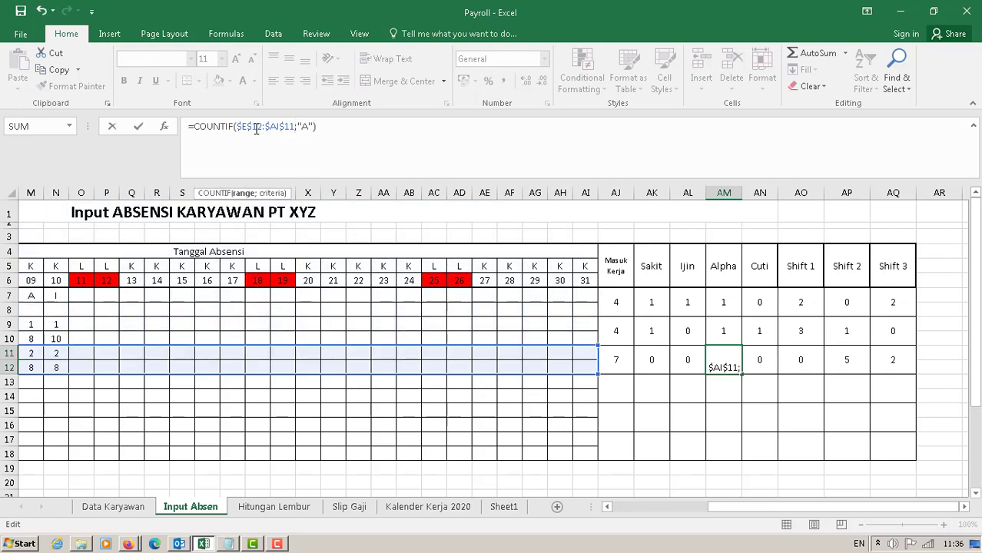
left_click(262, 126)
key("BackSpace")
type("1")
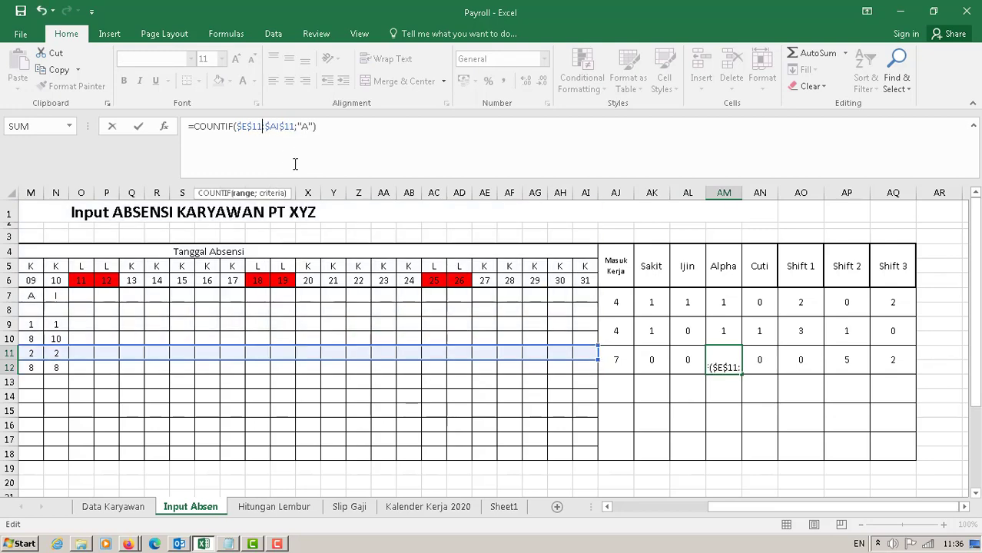
key("Return")
Change the COUNTIF range of the third employee's Cuti count in AN11 to $E$11:$AI$11
left_click(758, 361)
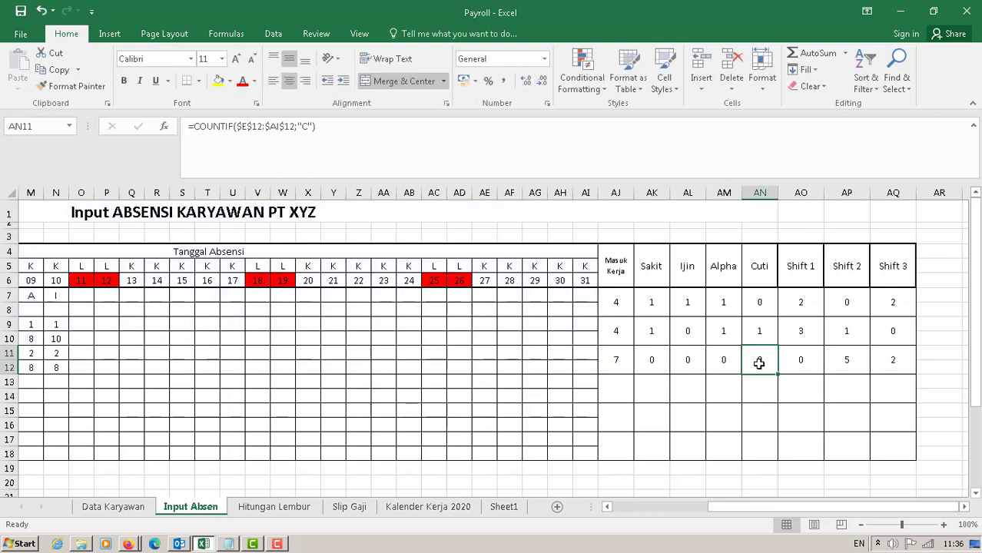
left_click(292, 127)
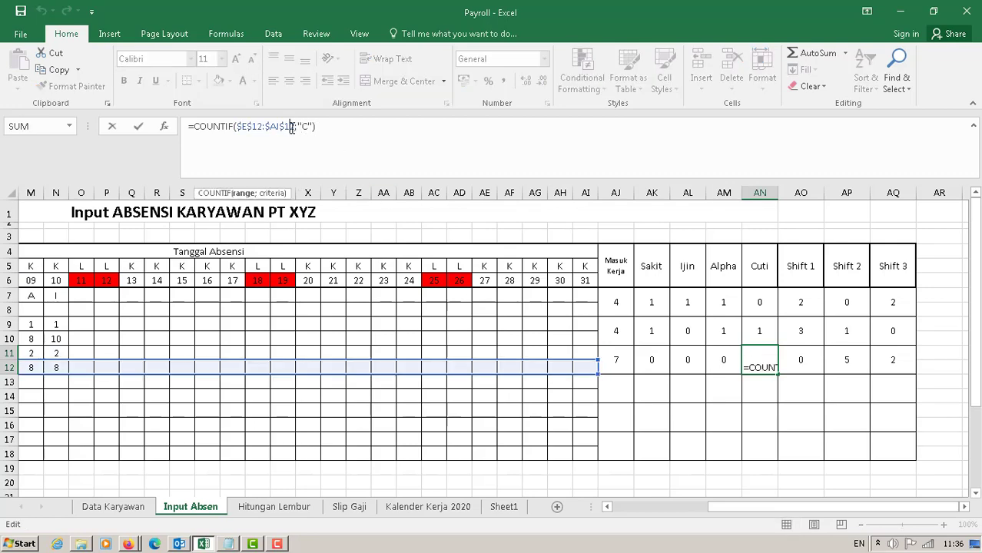
key("BackSpace")
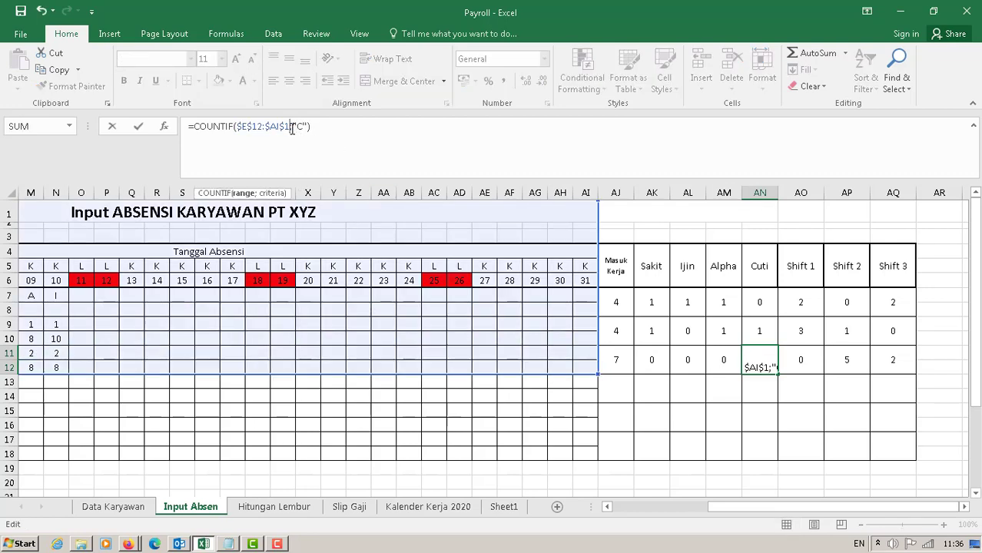
type("1")
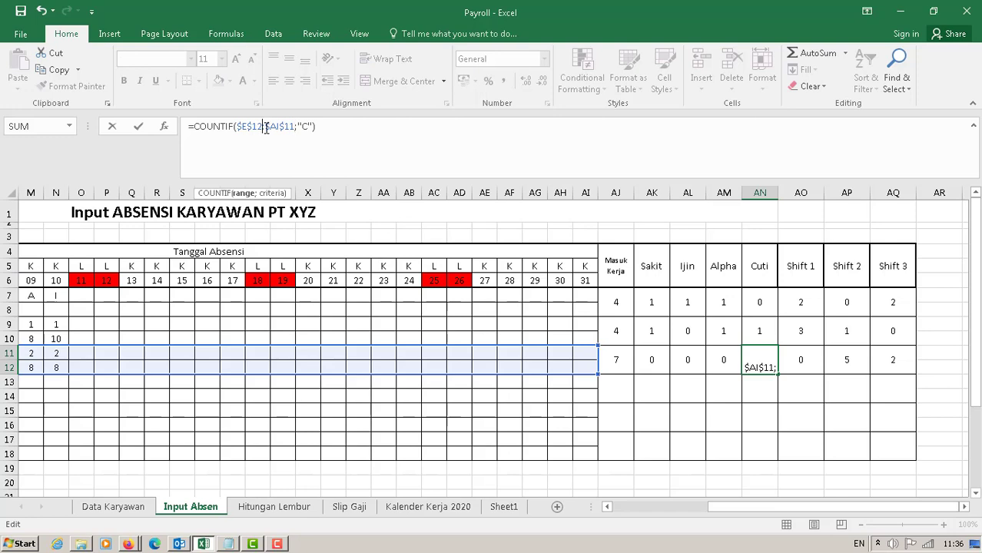
left_click(265, 126)
key("BackSpace")
type("1")
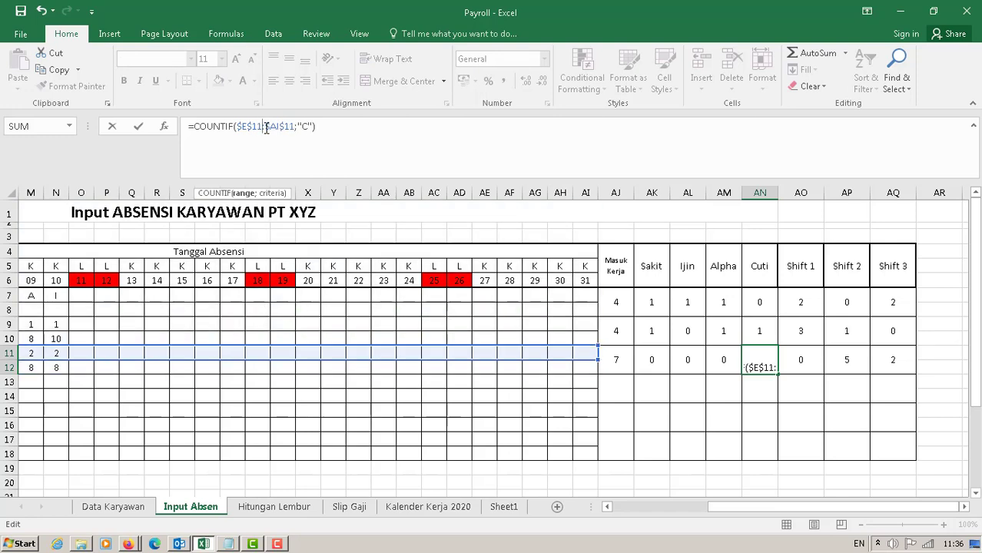
key("Return")
left_click(755, 361)
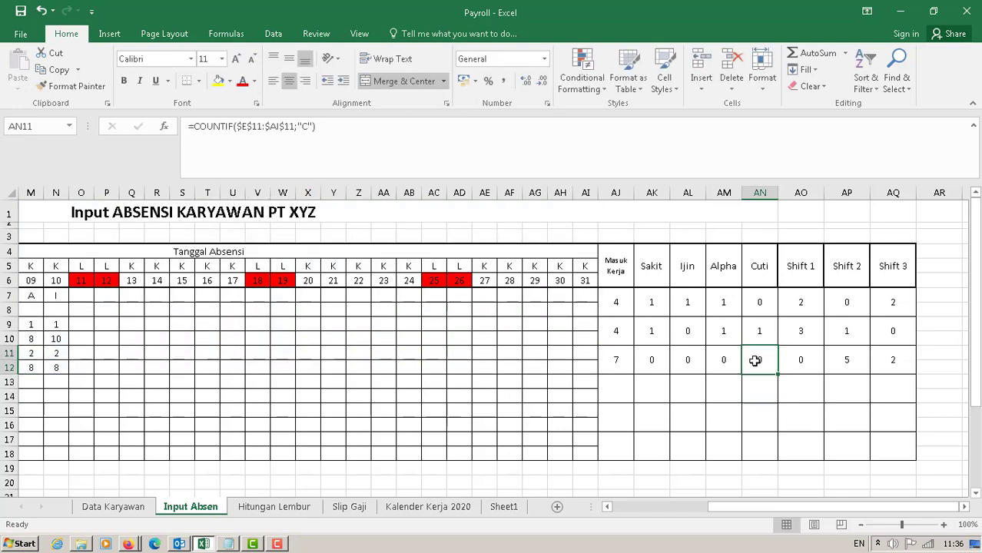
Inspect employee C's Alpha, Ijin and Sakit count formulas in the attendance summary
left_click(722, 359)
left_click(687, 360)
left_click(651, 359)
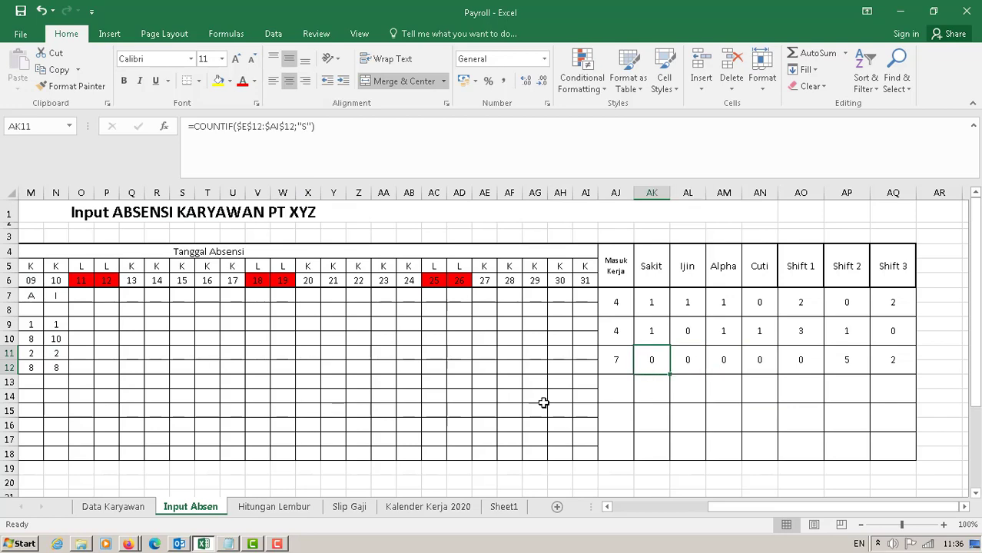
Open the Hitungan Lembur sheet and inspect employee A's overtime formula for day 06
left_click(274, 507)
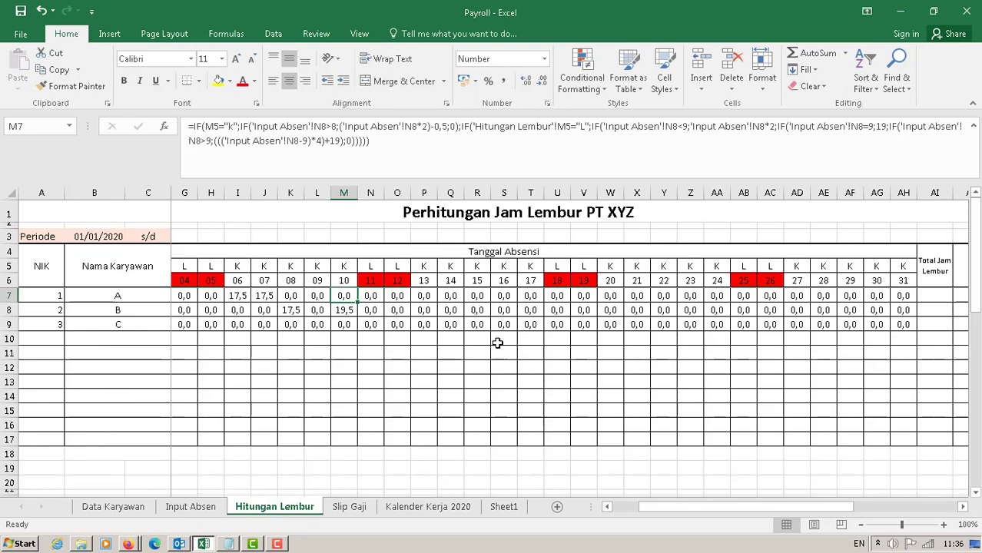
left_click_drag(651, 508, 624, 507)
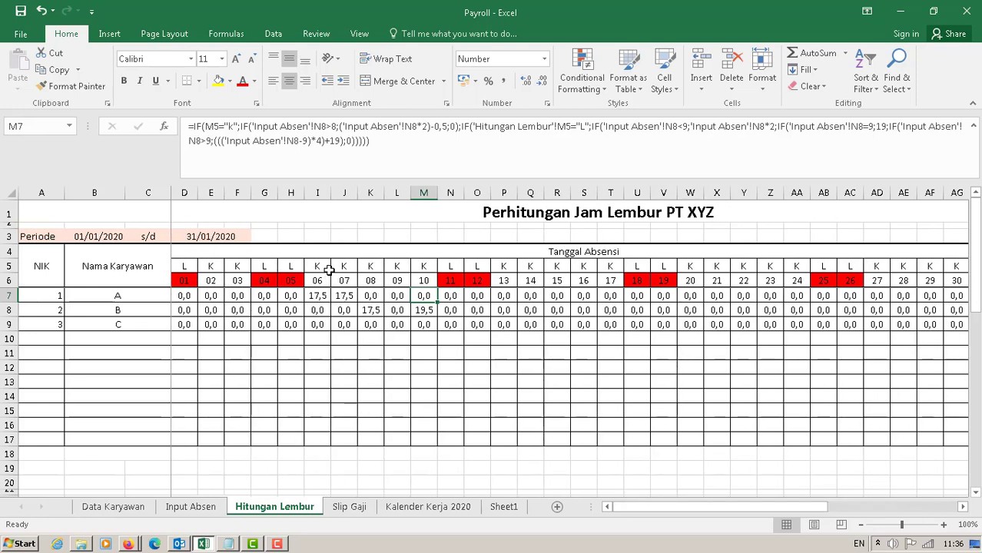
left_click(318, 281)
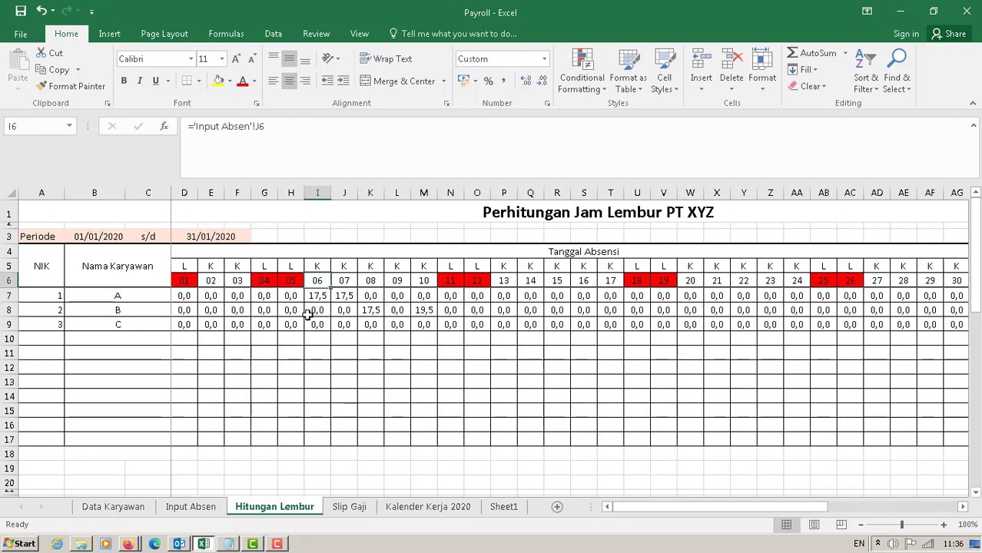
left_click(318, 299)
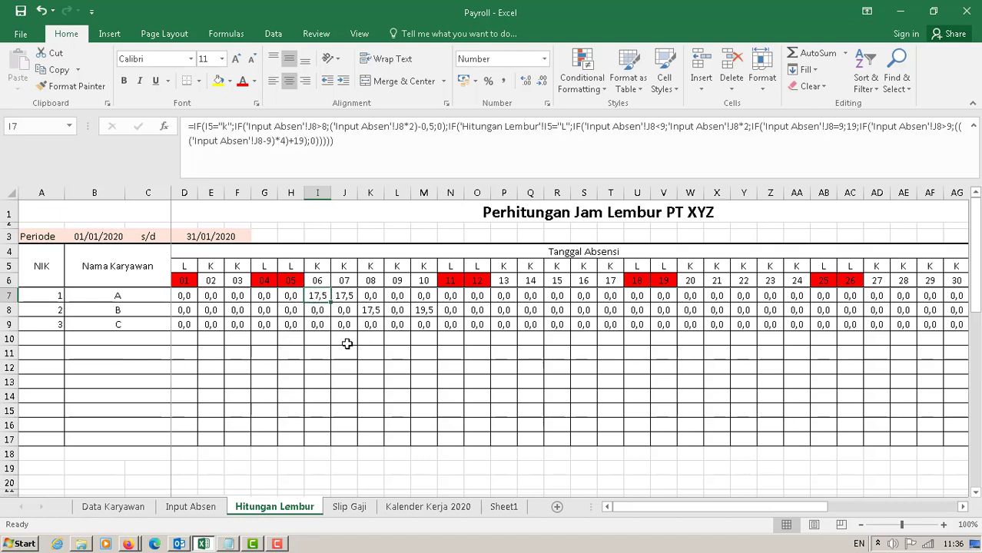
Review employee A's shift and working hours on the Input Absen sheet for days 02, 03, 06 and 07, plus day 06's work-day code
left_click(191, 507)
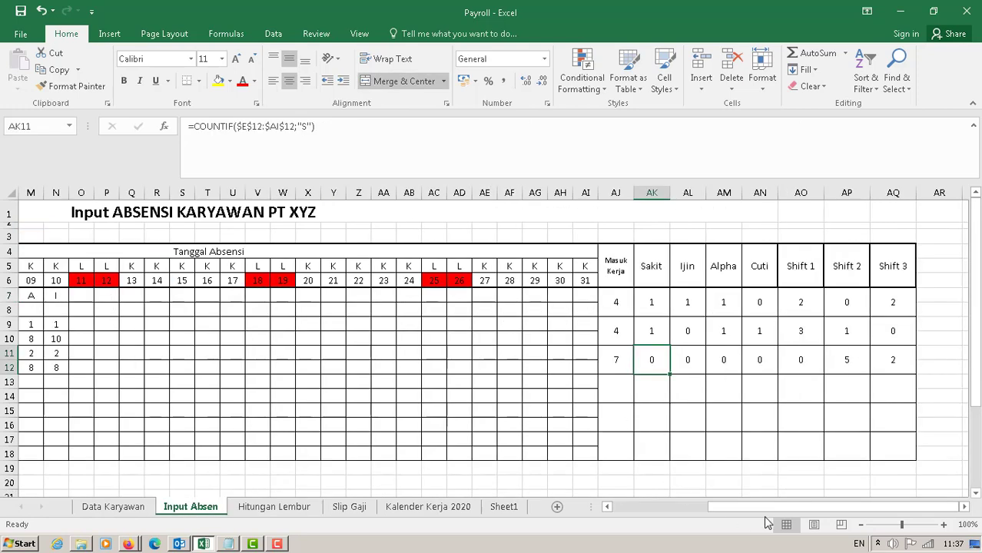
left_click_drag(768, 507, 630, 495)
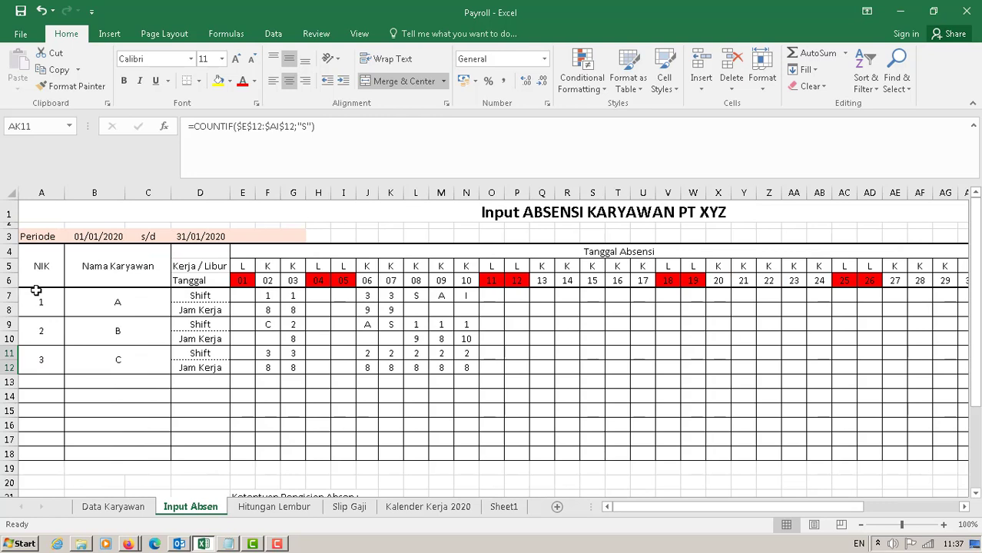
left_click(368, 296)
left_click(370, 311)
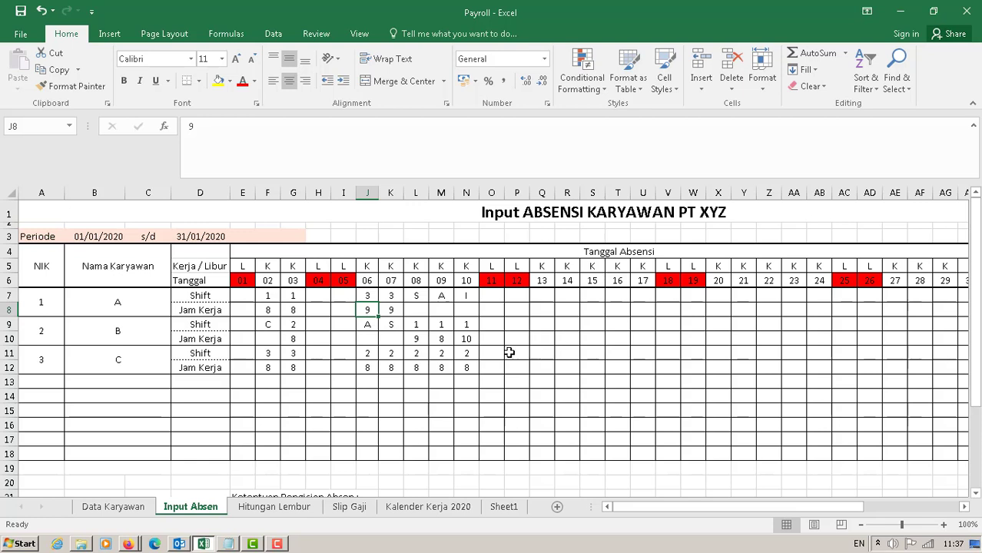
left_click(292, 311)
left_click(269, 311)
left_click(365, 311)
left_click(391, 311)
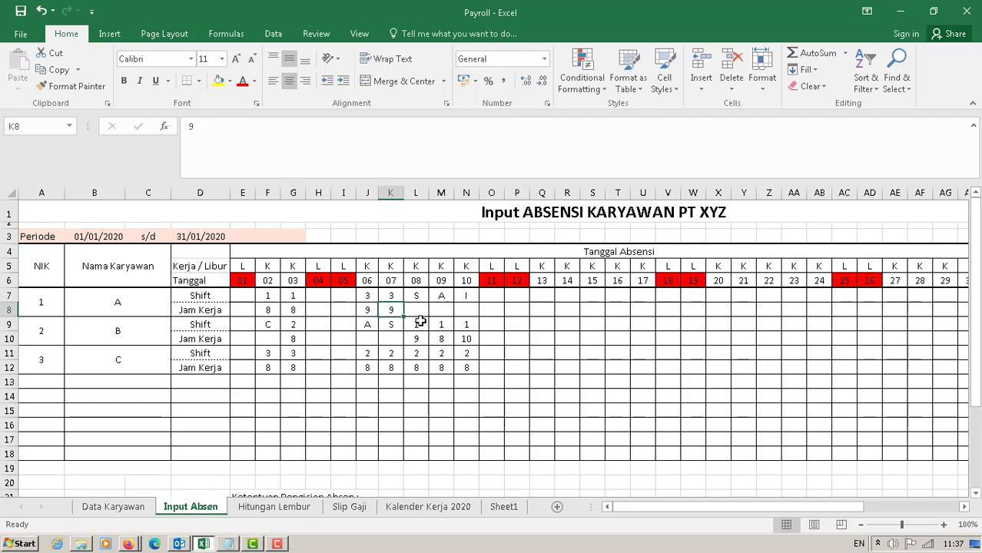
left_click(366, 311)
left_click(365, 268)
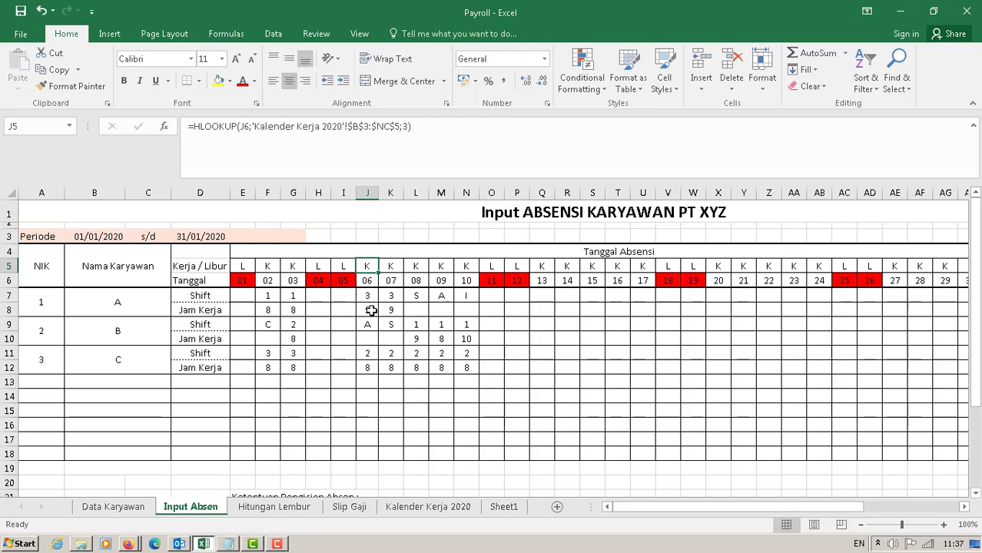
left_click(371, 310)
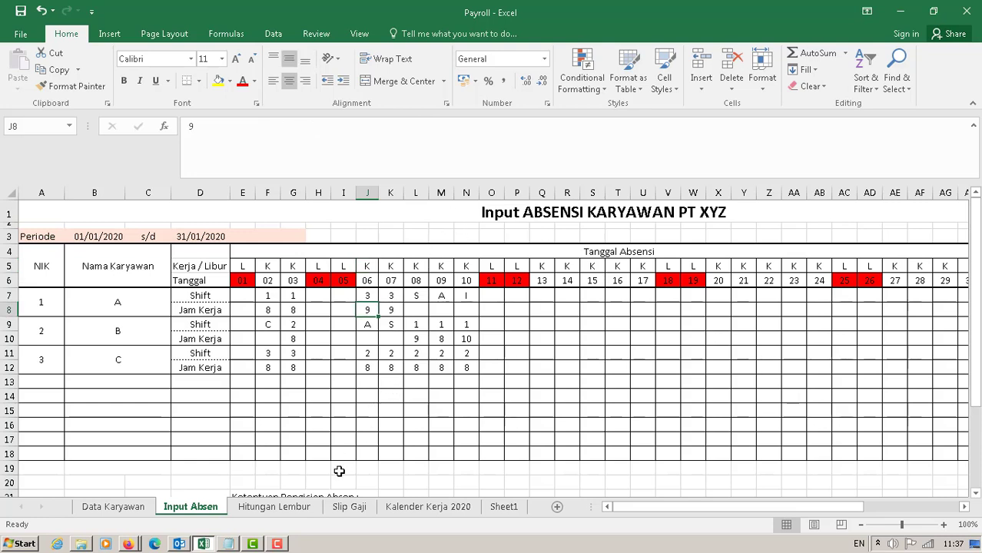
Return to the Hitungan Lembur sheet and examine employee A's overtime formulas for days 06 and 01
left_click(276, 506)
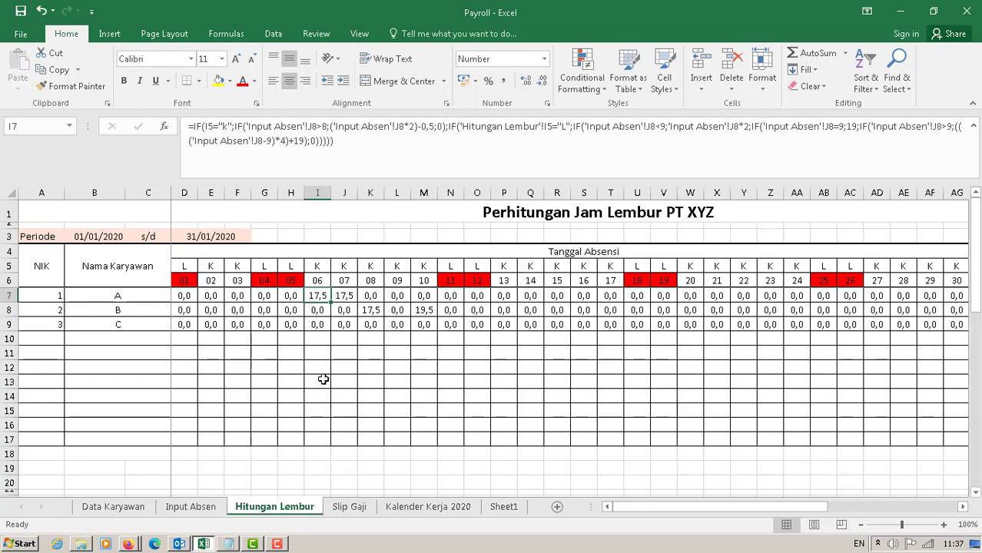
left_click(319, 278)
left_click(326, 308)
left_click(316, 295)
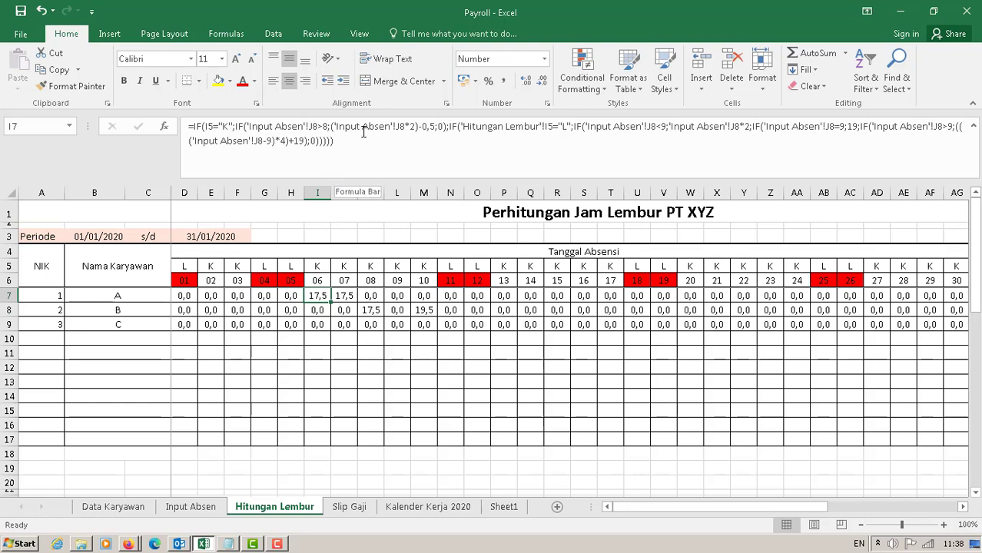
left_click(412, 125)
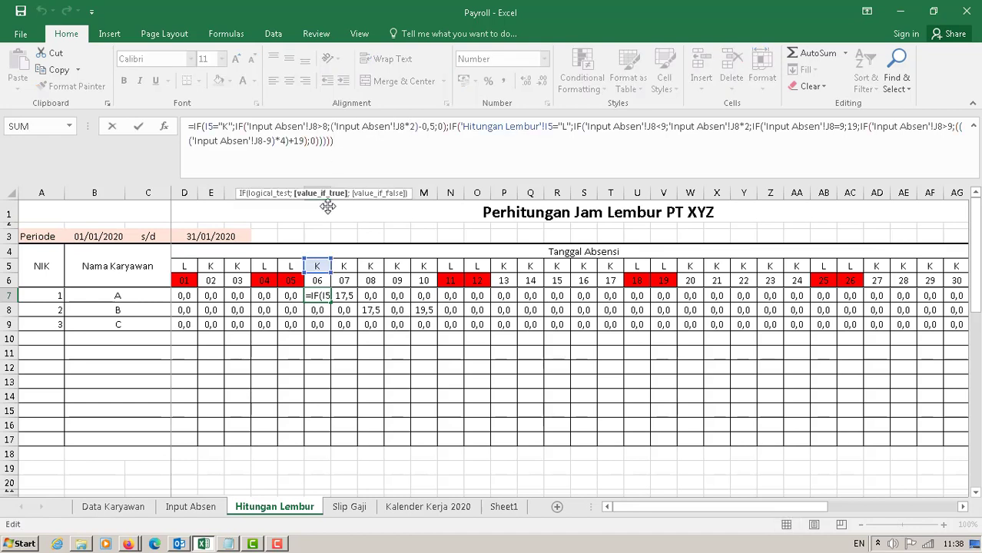
key("Escape")
left_click(191, 295)
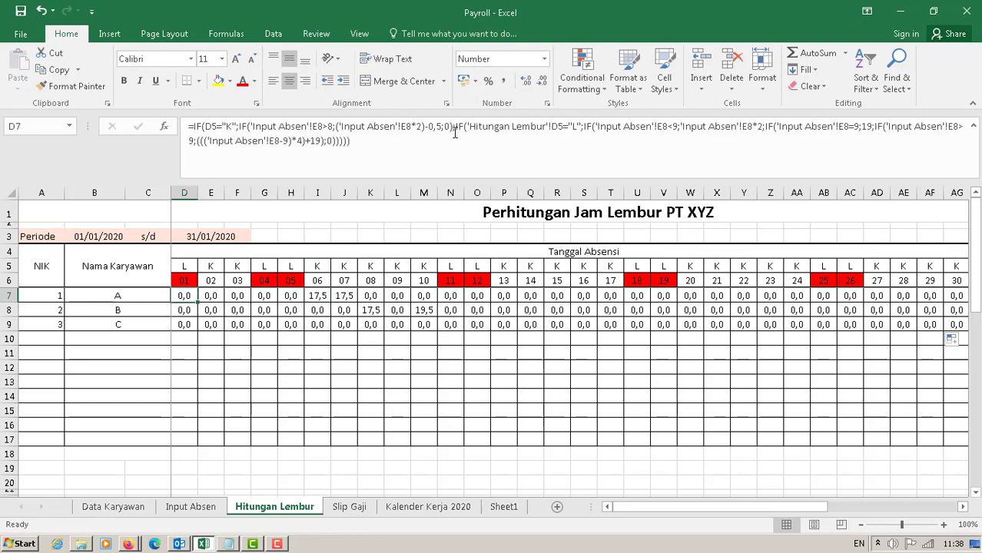
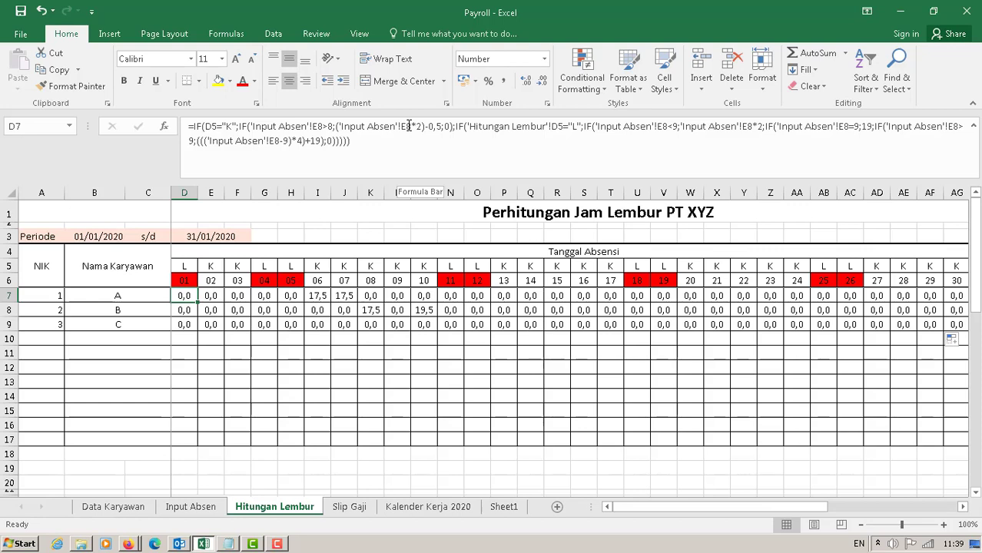
Change the workday overtime calculation in D7 to (('Input Absen'!E8-8)*2)-0,5
left_click(339, 126)
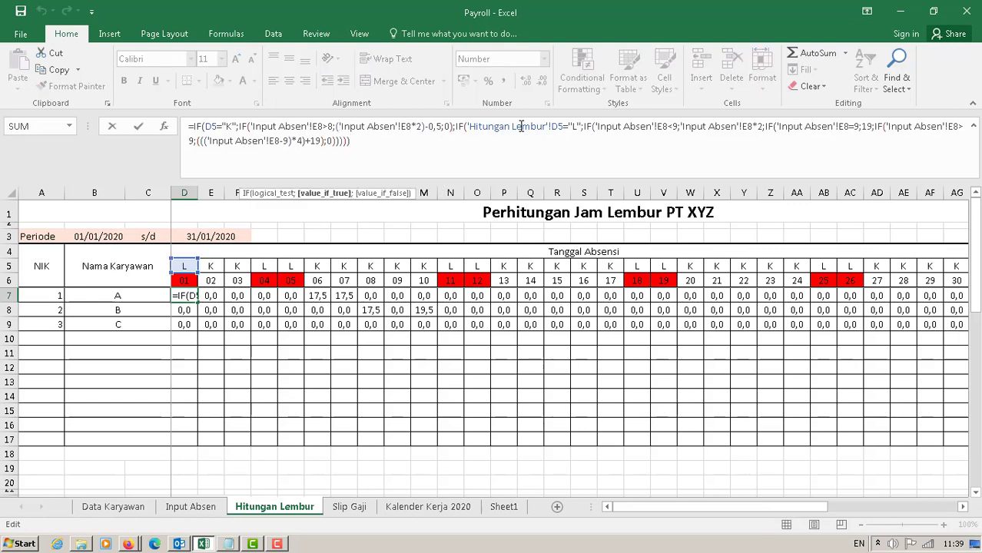
left_click(412, 127)
key("BackSpace")
type("8")
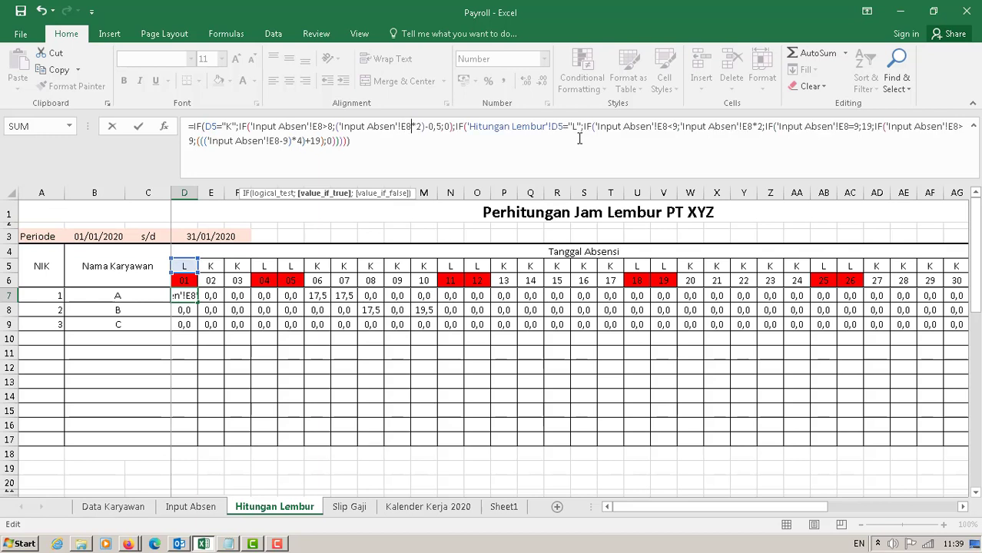
type(")")
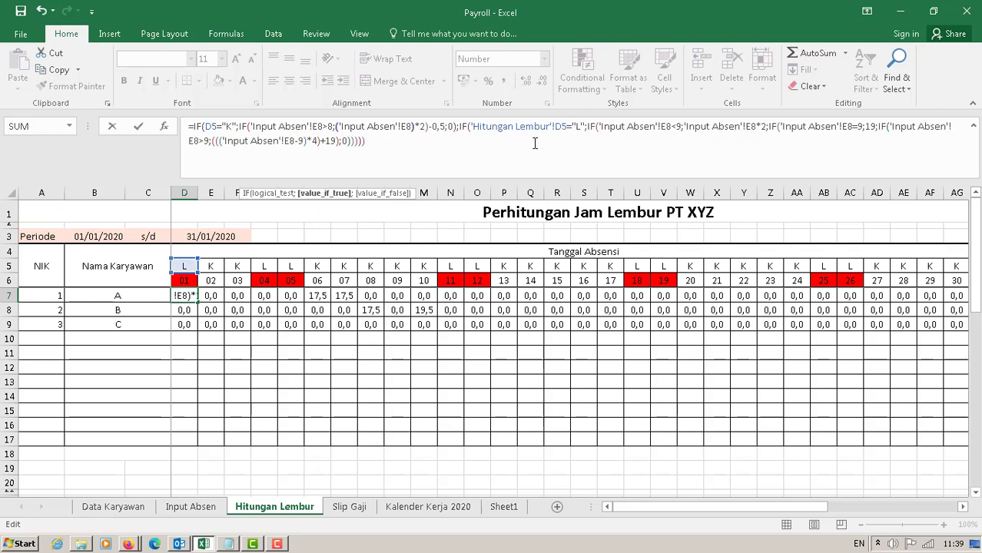
left_click(338, 126)
type("(")
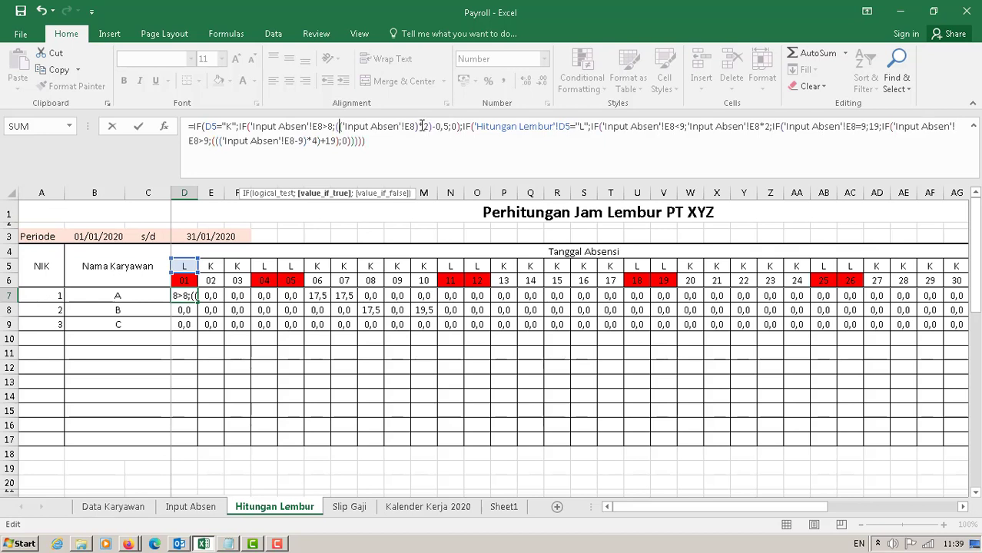
left_click(417, 127)
type("-")
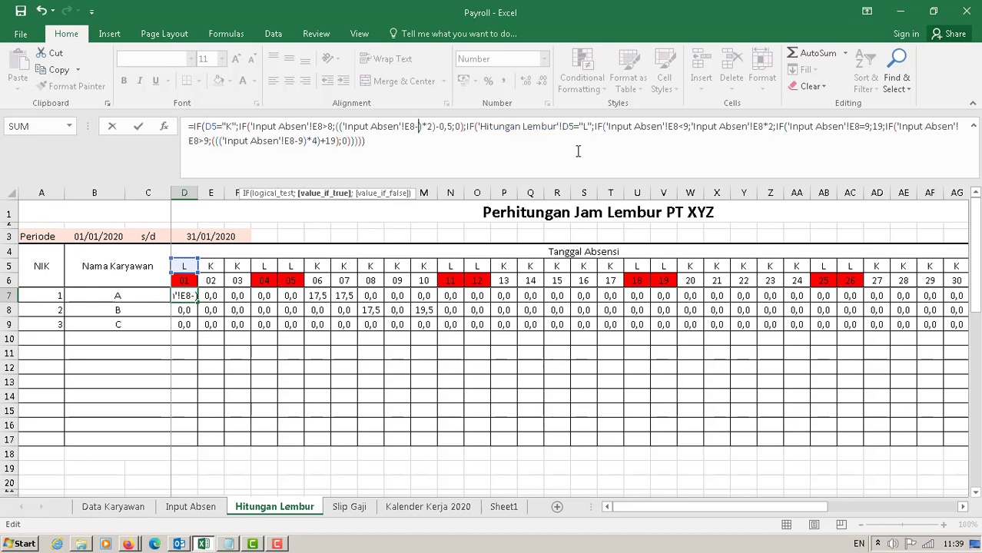
type("8")
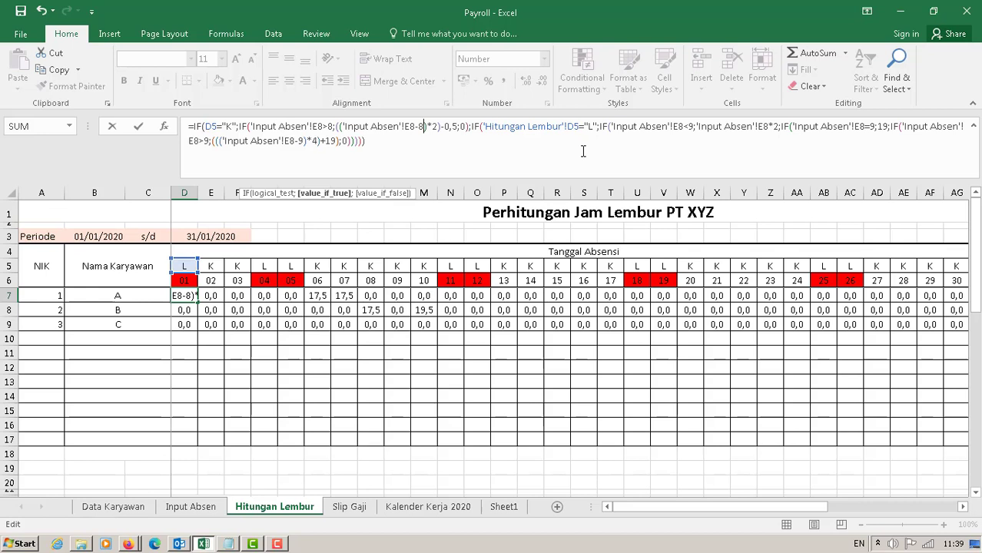
left_click(436, 127)
type(")")
left_click(336, 128)
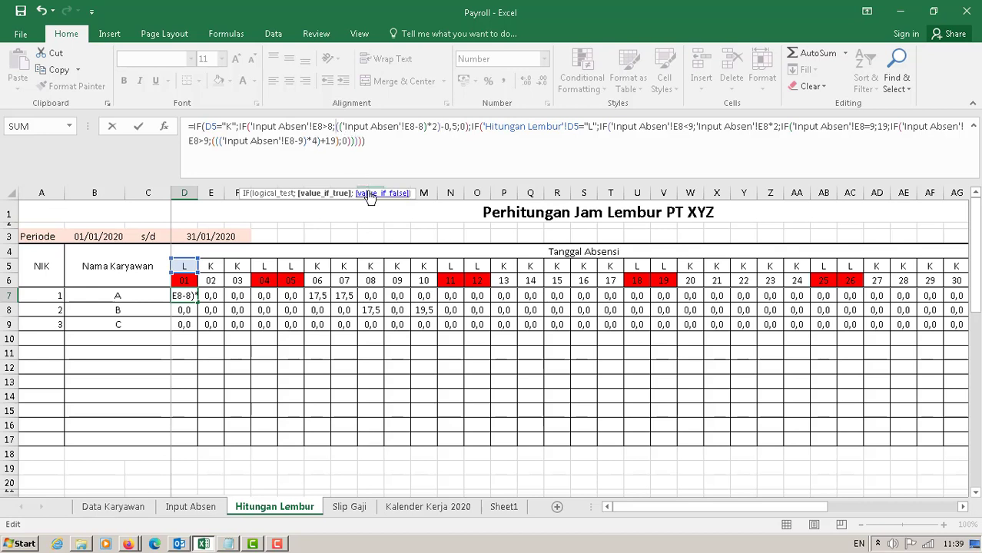
left_click(464, 128)
key("Return")
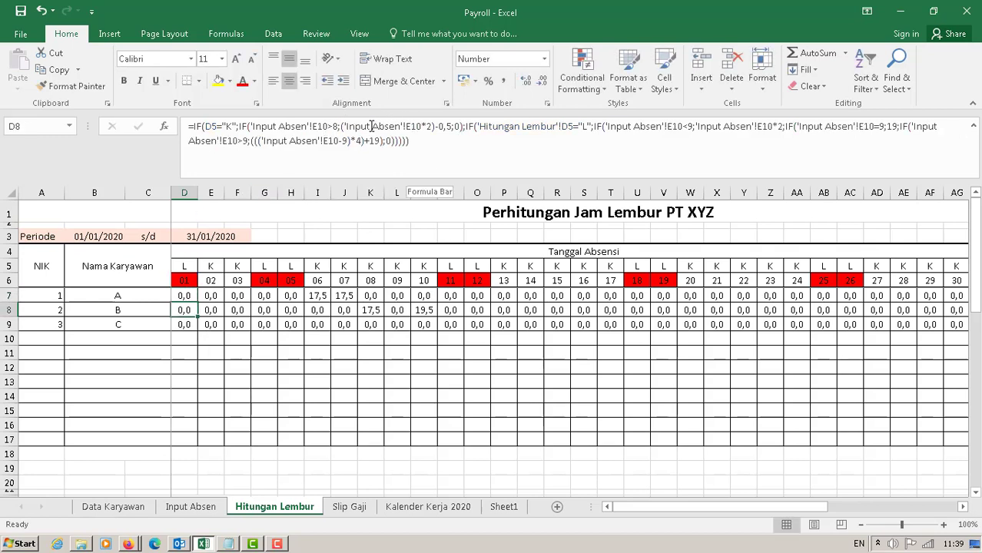
Change the workday overtime calculation in D8 to (('Input Absen'!E10-8)*2)-0,5
left_click(343, 126)
left_click(388, 139)
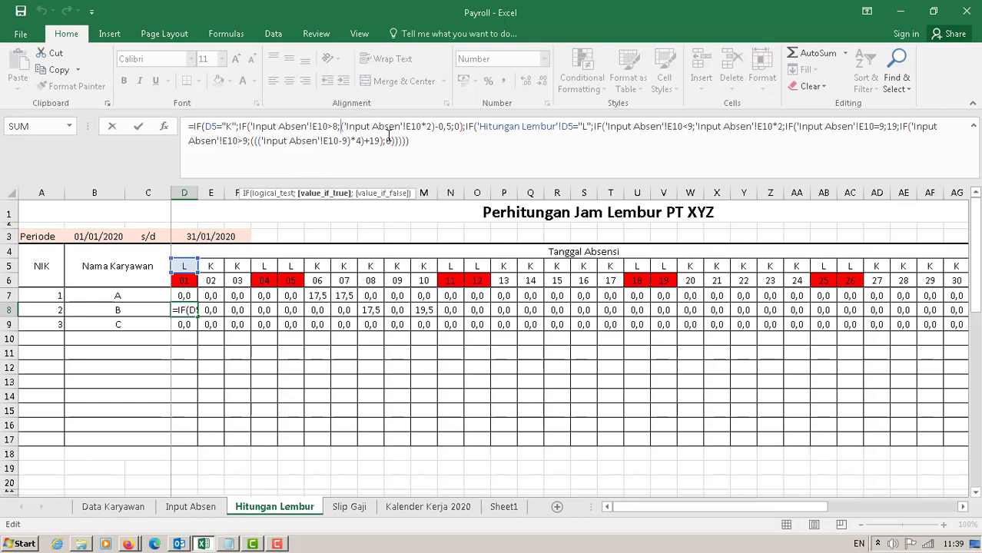
type("(")
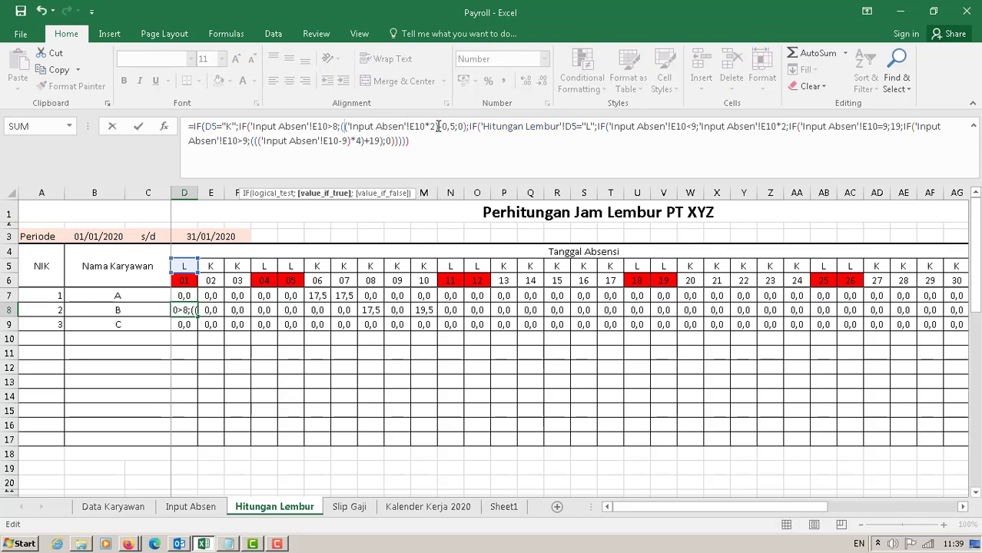
left_click(425, 126)
type("-8")
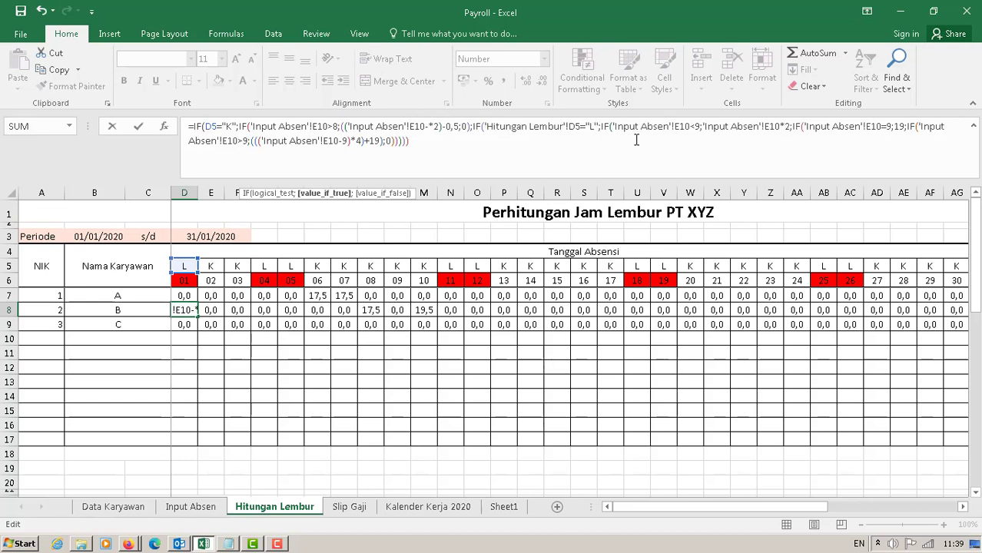
type(")")
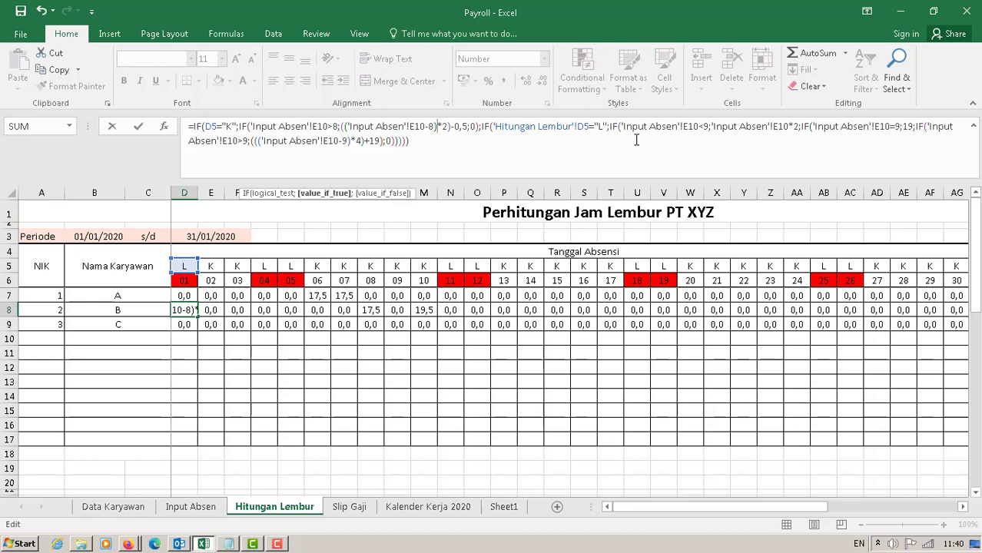
key("Return")
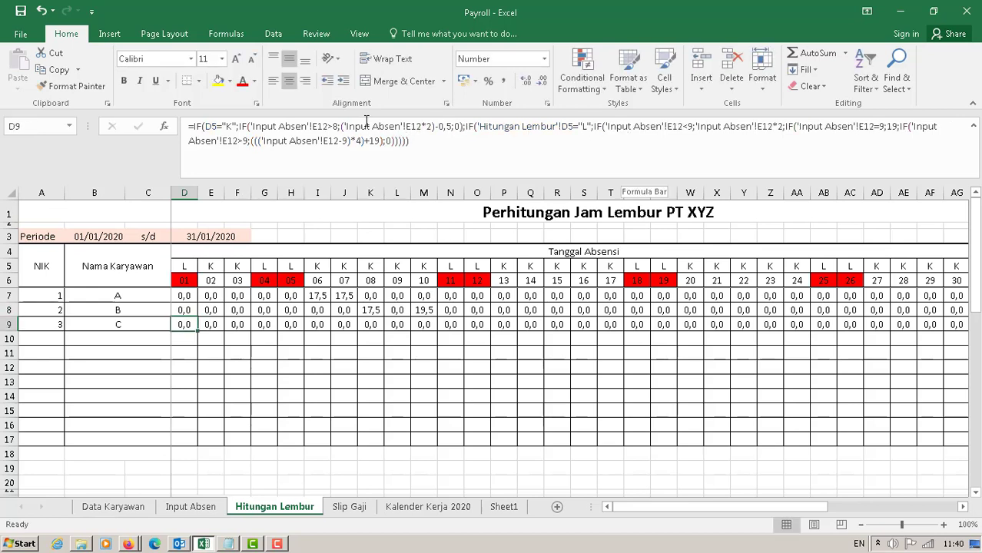
Change the workday overtime calculation in D9 to (('Input Absen'!E12-8)*2)-0,5 and fill the D7:D9 formulas across through column AH
left_click(344, 126)
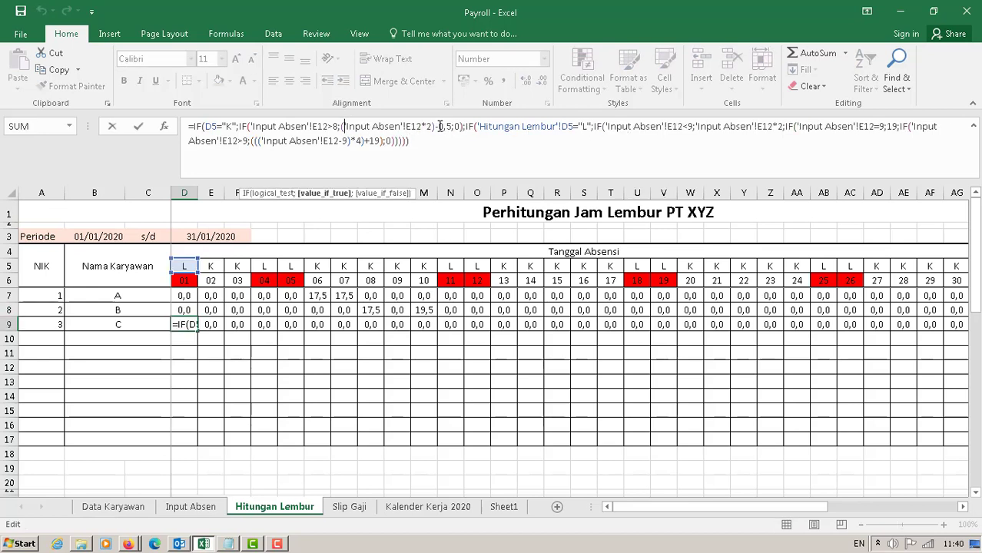
type("(")
left_click(425, 127)
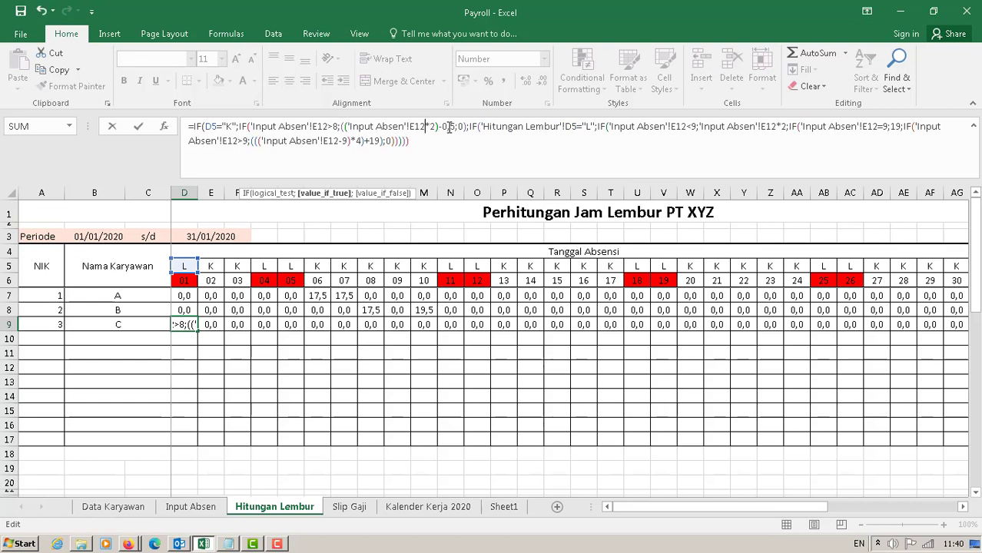
type("-8")
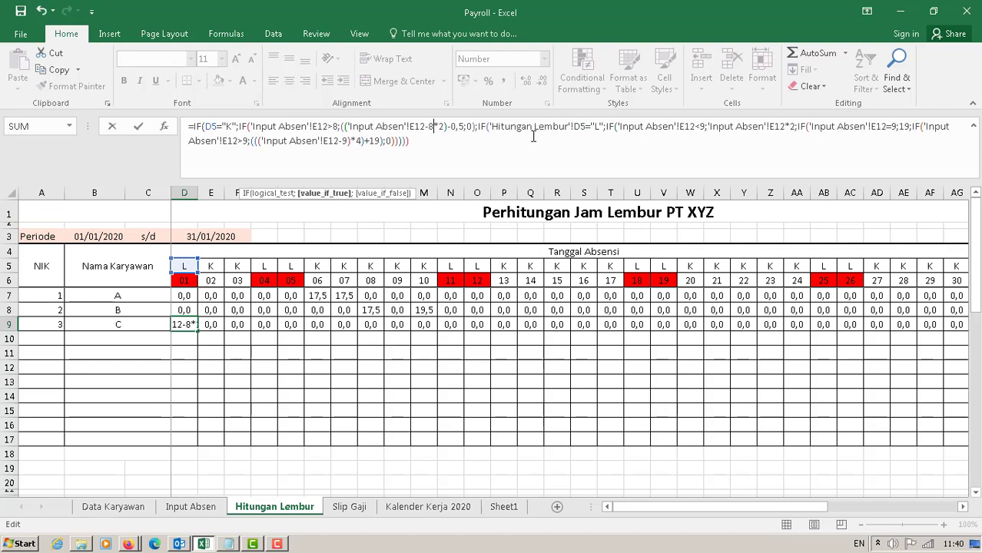
type(")")
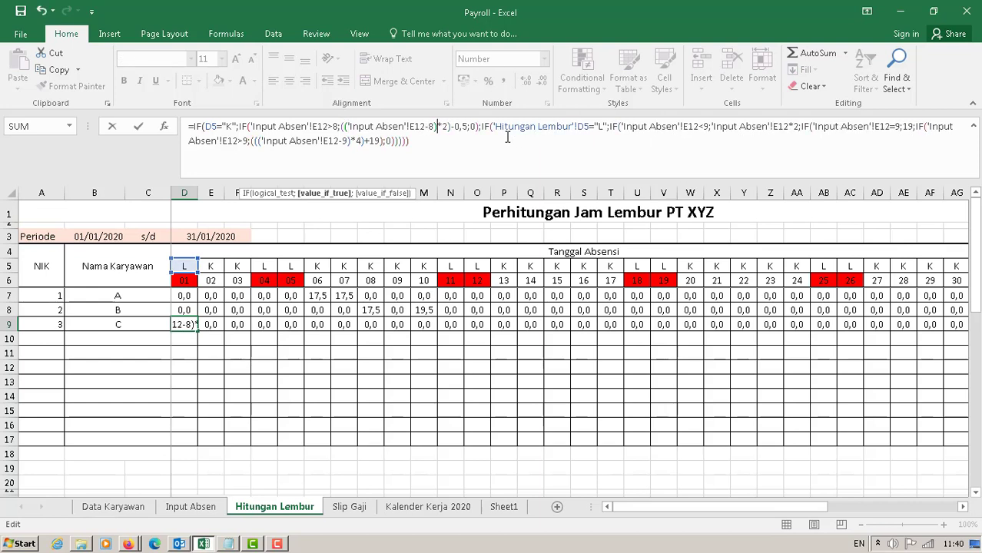
key("Return")
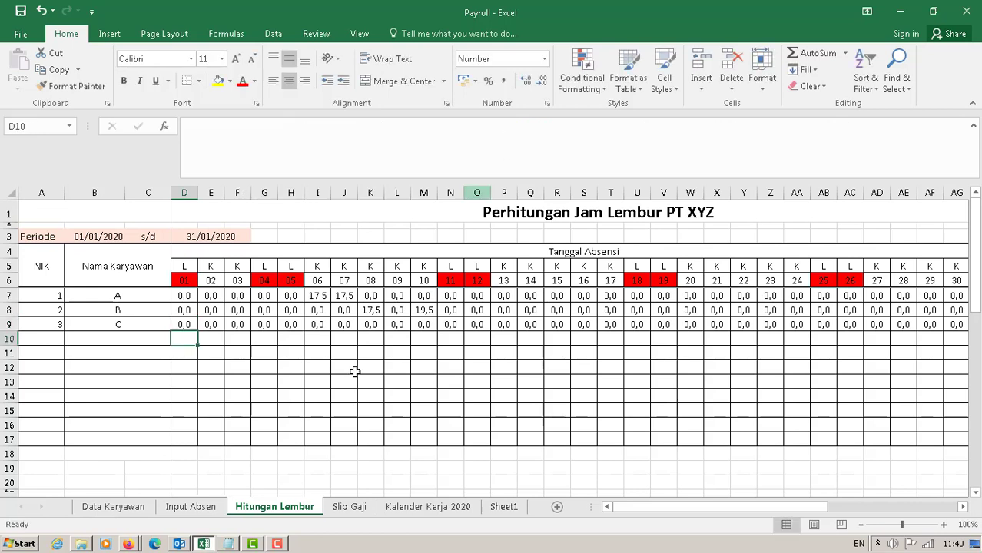
left_click_drag(185, 297, 883, 332)
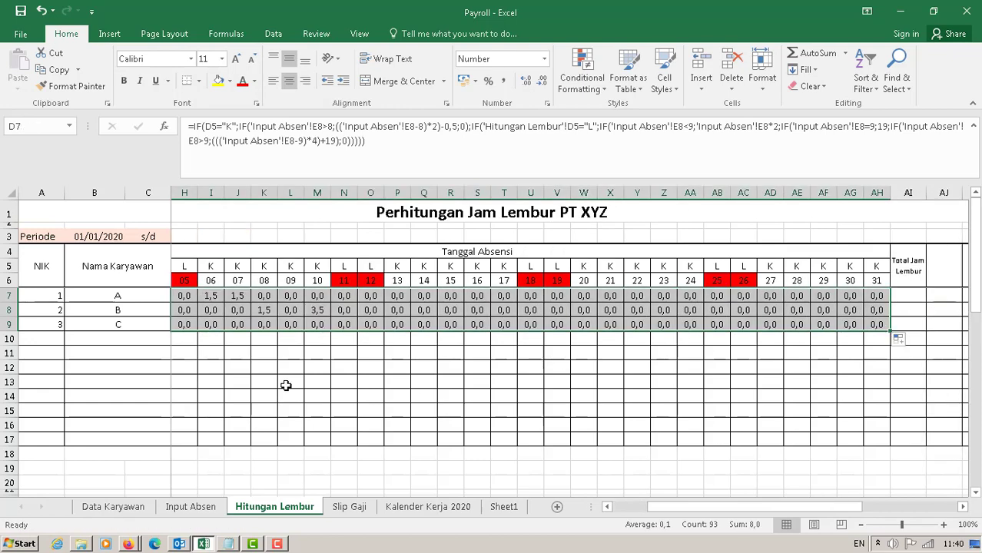
Check employee A's overtime for days 06 and 07 against the working hours recorded on the Input Absen sheet
left_click_drag(745, 507, 710, 507)
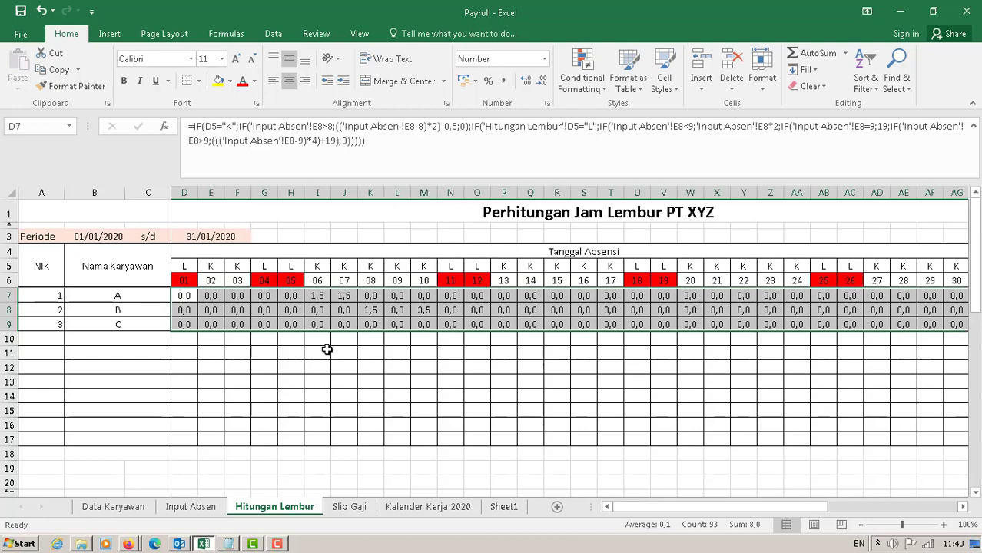
left_click(318, 294)
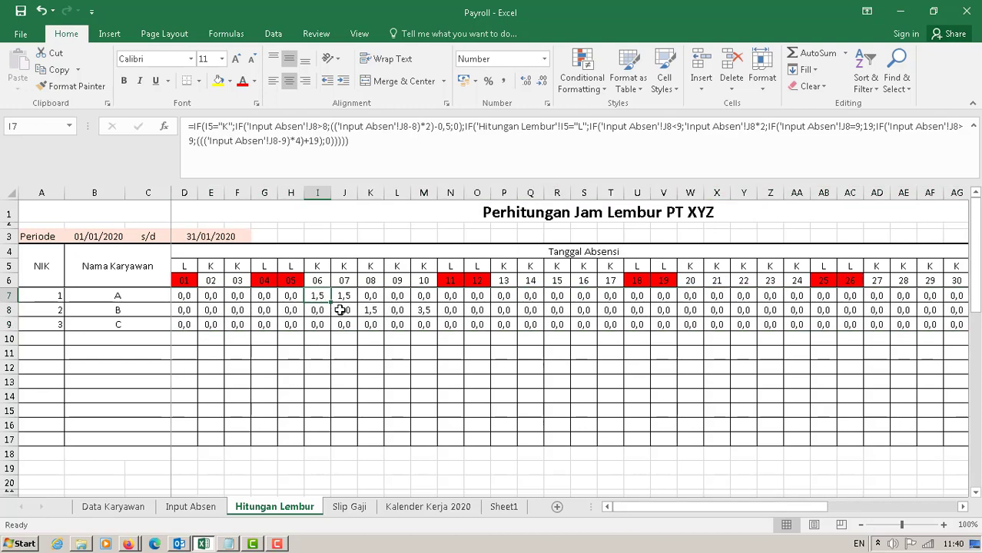
left_click(347, 294)
left_click(192, 506)
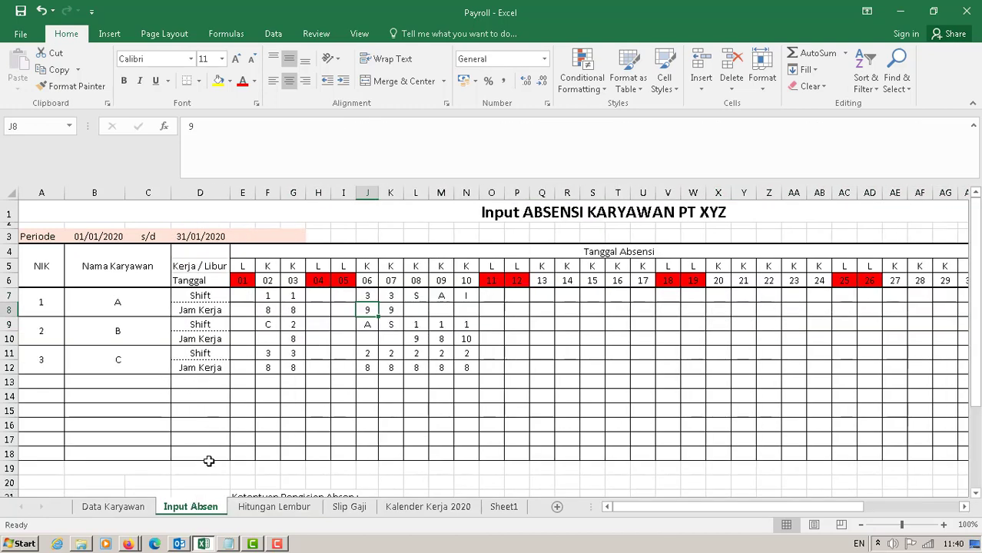
left_click(368, 281)
left_click(390, 281)
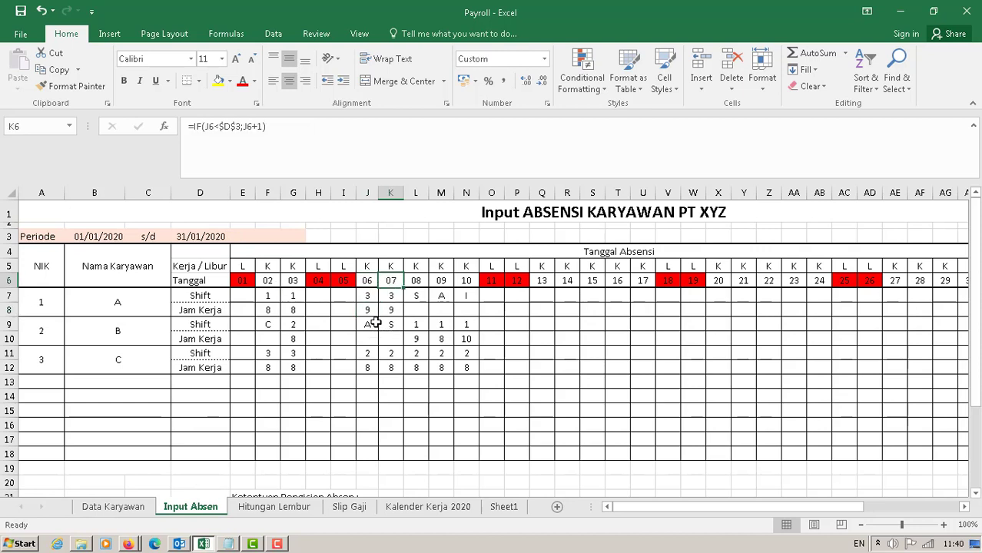
Compare employee B's overtime on Hitungan Lembur for days 08 and 10 with the matching working hours on Input Absen
left_click(278, 508)
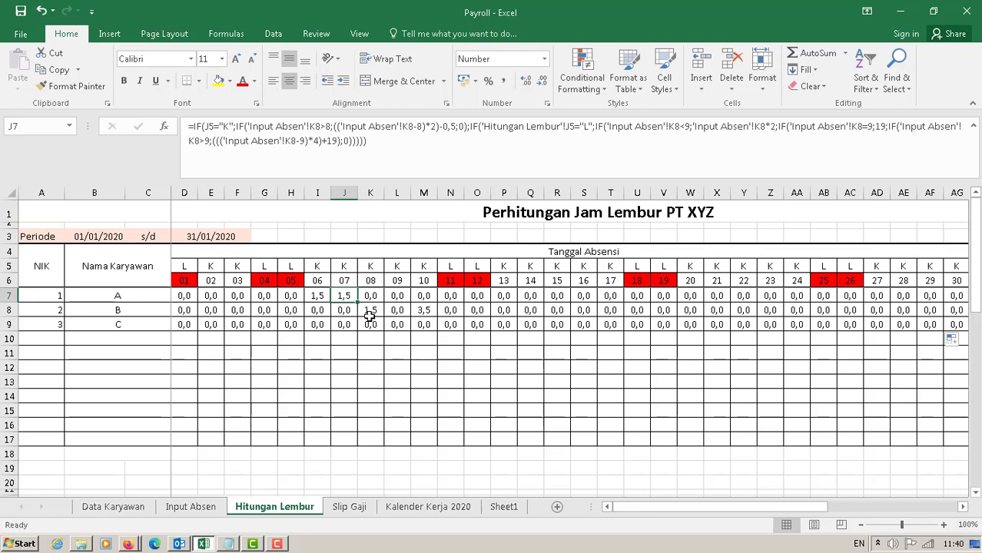
left_click(372, 309)
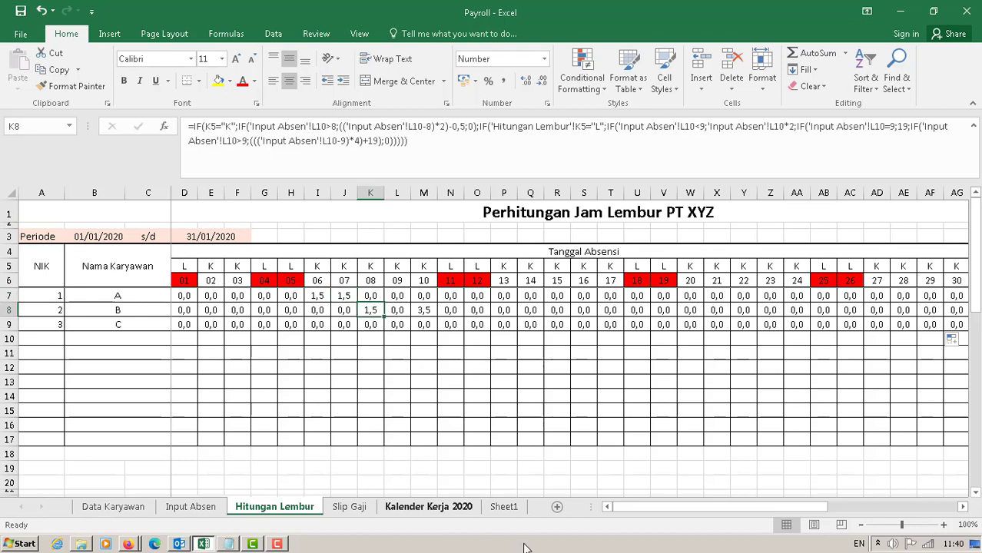
left_click(189, 507)
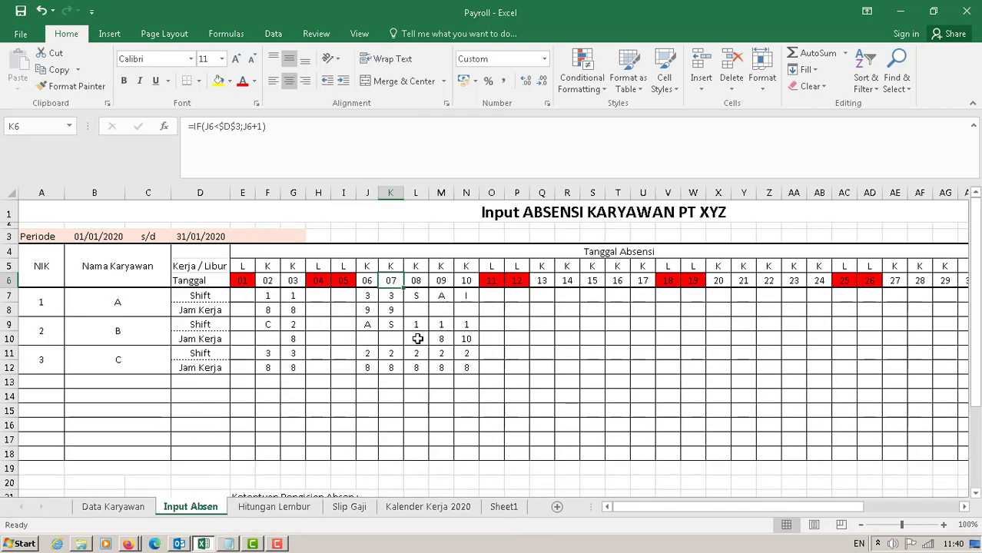
left_click(417, 339)
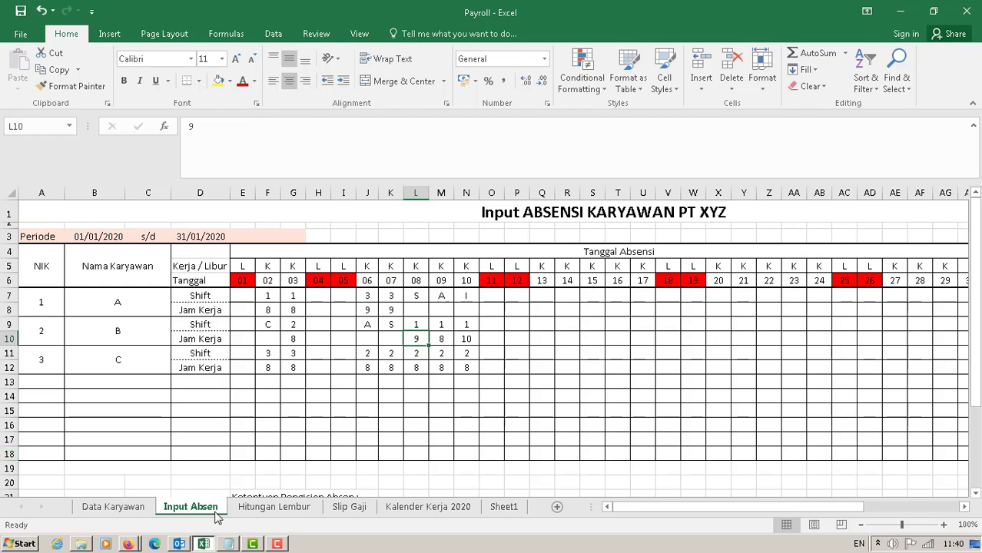
left_click(275, 506)
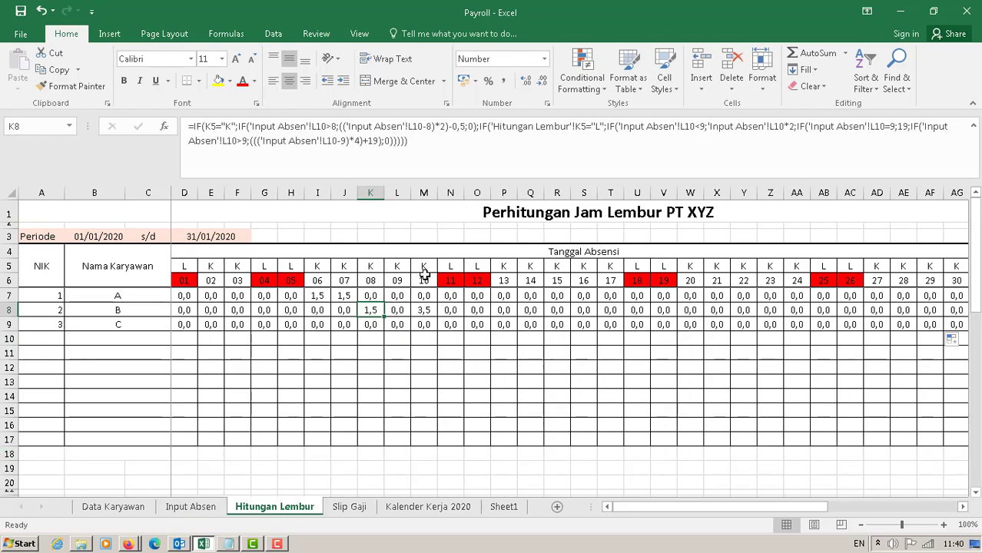
left_click(427, 310)
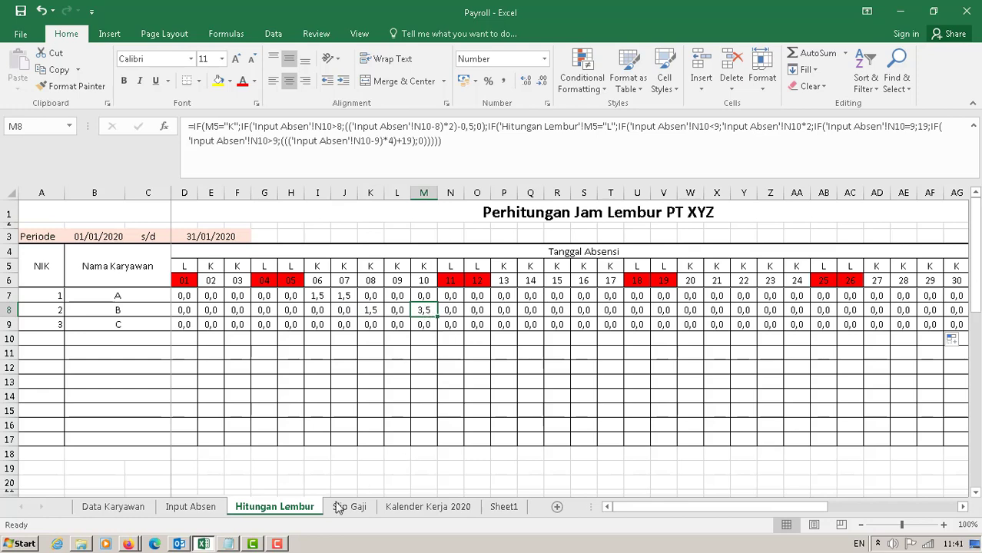
left_click(187, 508)
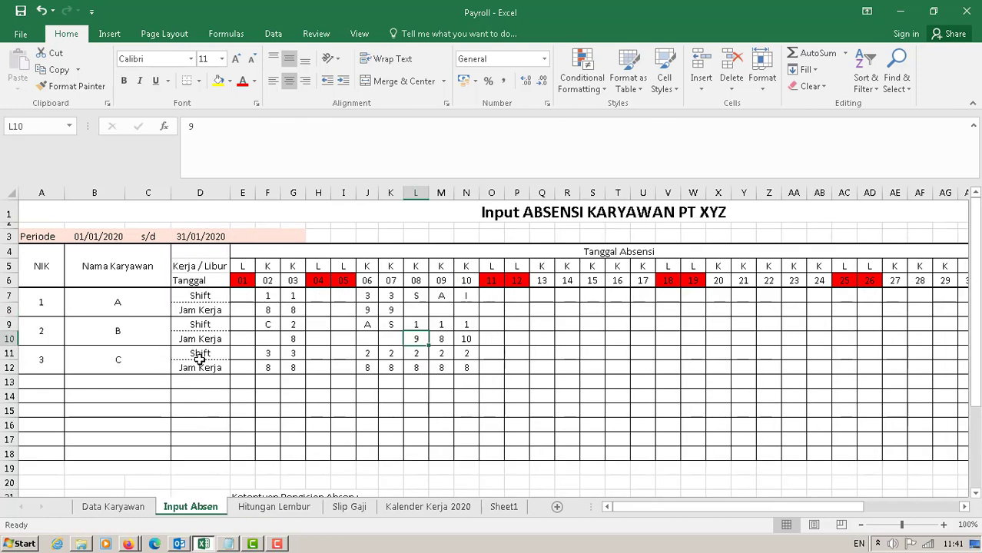
left_click(466, 338)
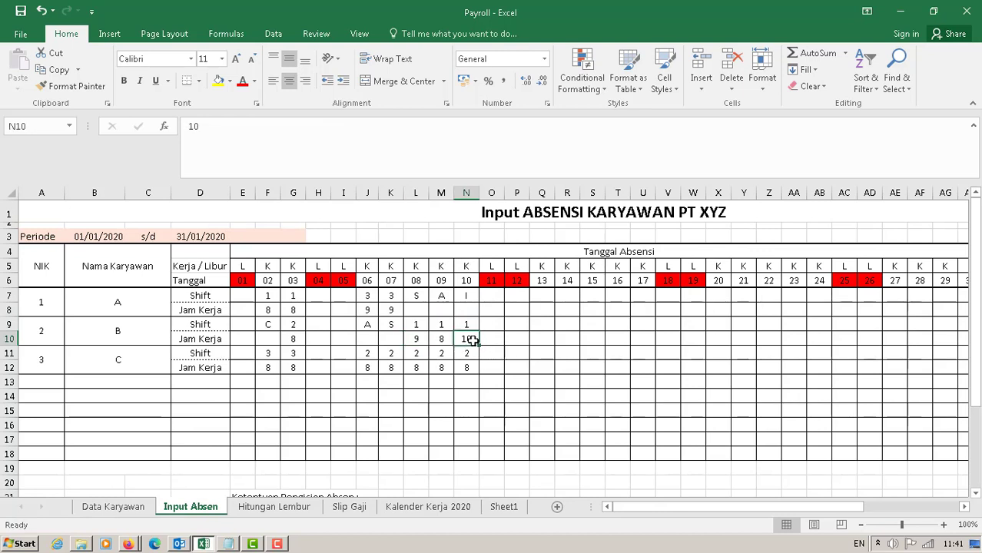
left_click(262, 510)
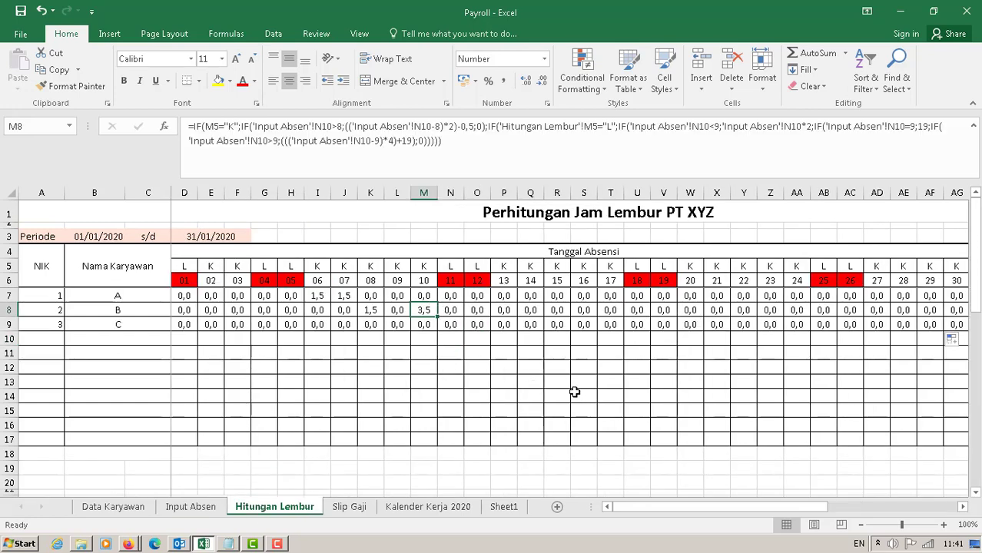
Enter =SUM(D7:AH7) as employee A's Total Jam Lembur in AI7 and fill it down to AI9
left_click_drag(672, 506, 815, 506)
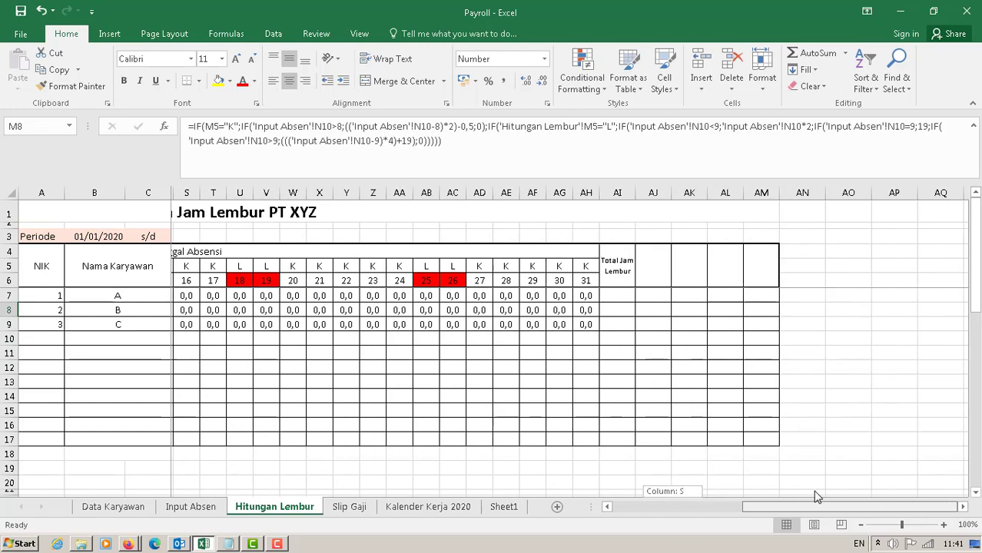
left_click(607, 295)
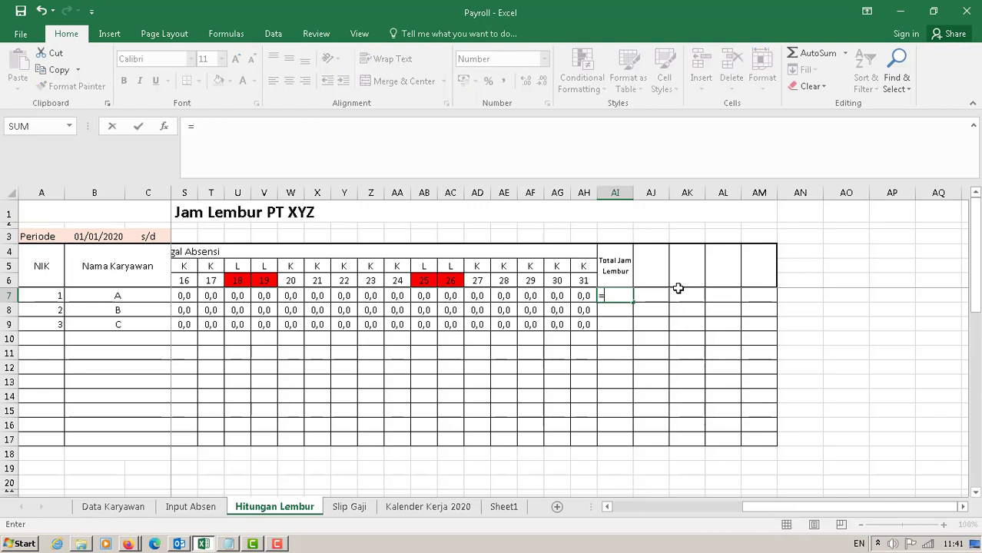
type("=SUM")
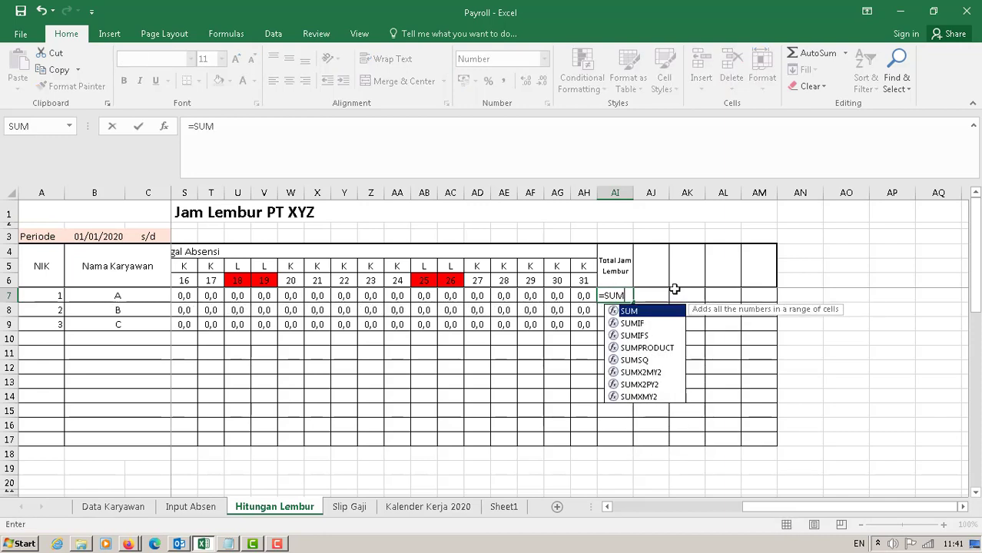
double_click(642, 311)
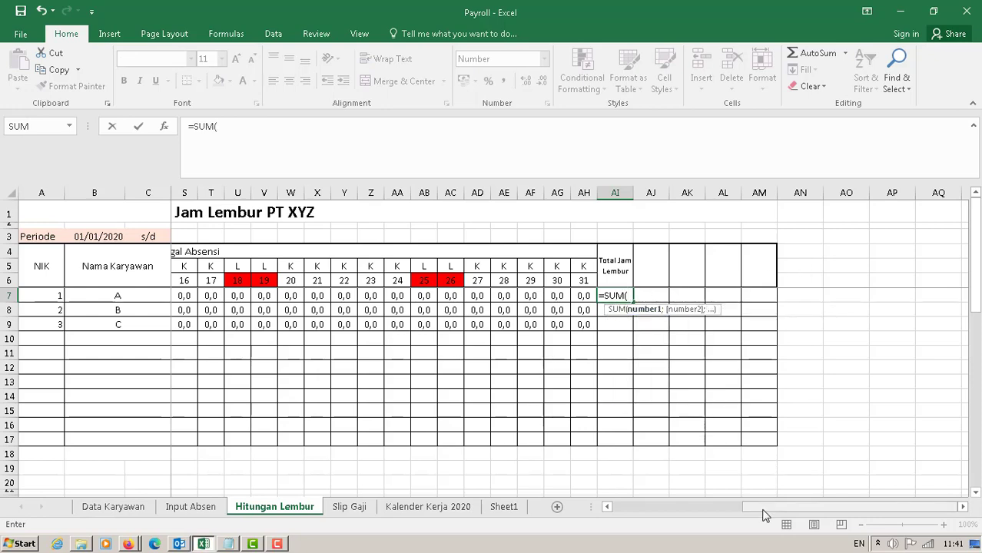
left_click_drag(762, 512, 589, 509)
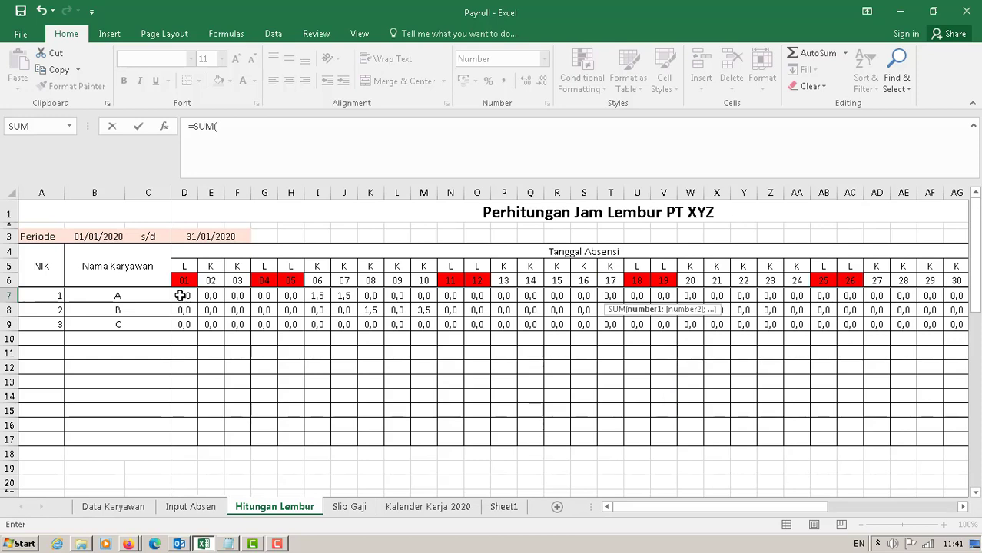
left_click_drag(183, 296, 903, 296)
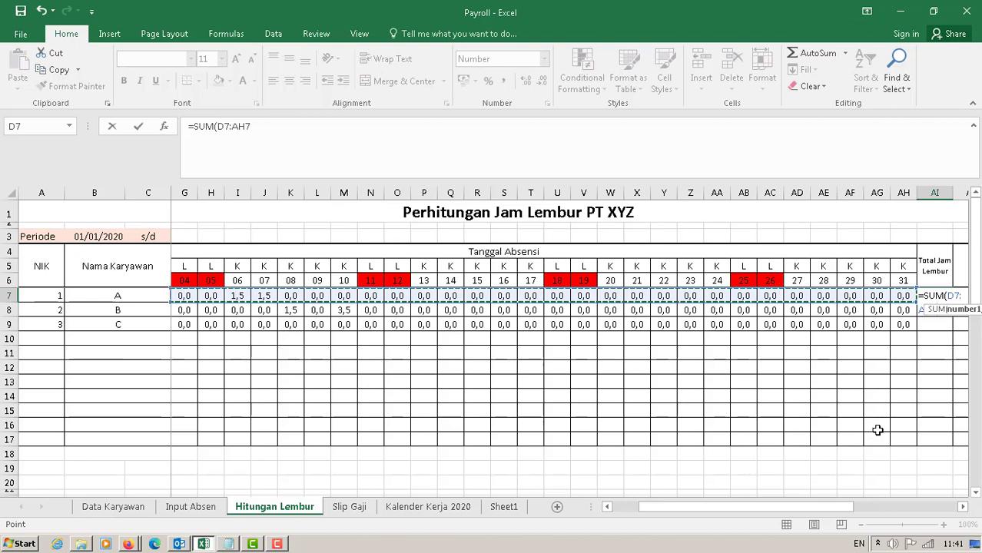
type(")")
key("Return")
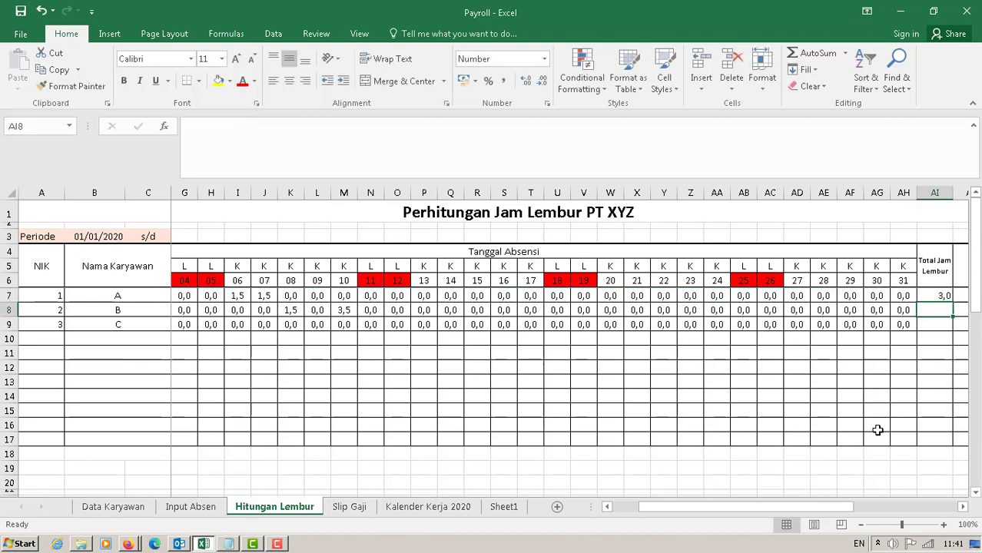
left_click(950, 294)
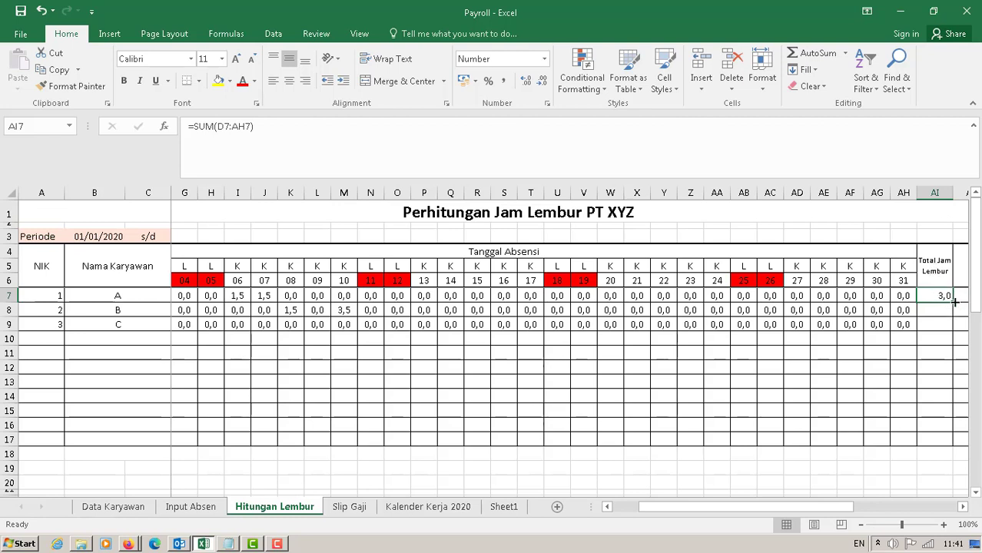
left_click_drag(954, 302, 955, 330)
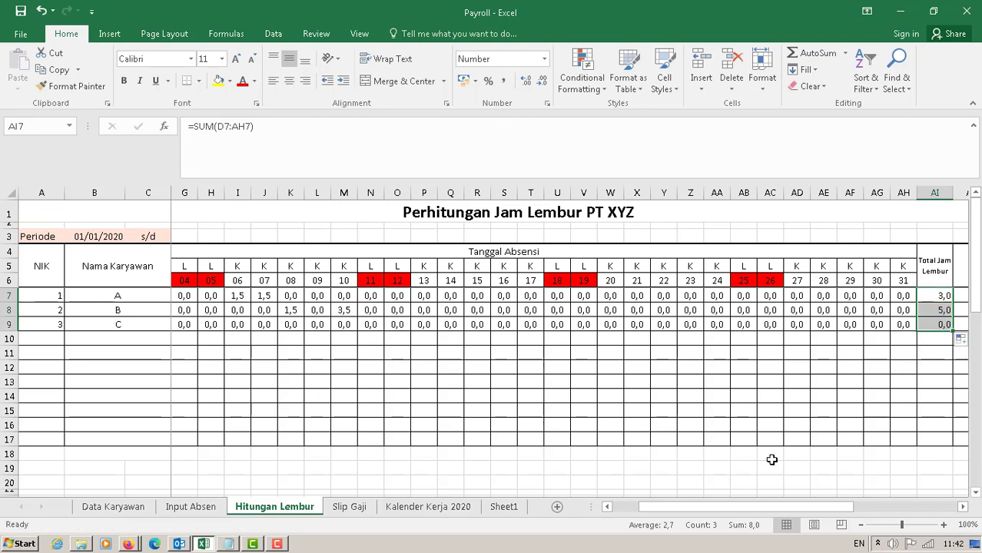
left_click(277, 544)
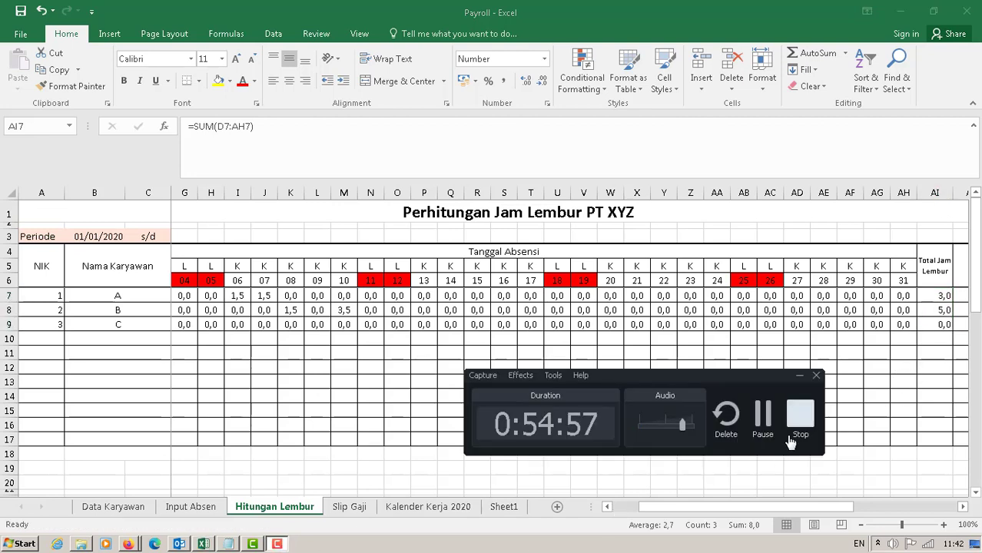
left_click(760, 415)
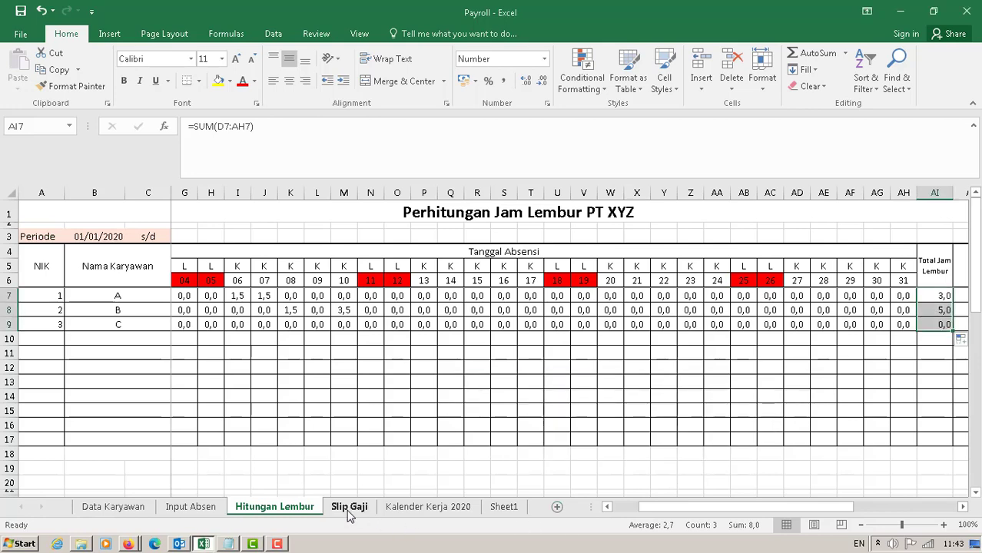
left_click(708, 375)
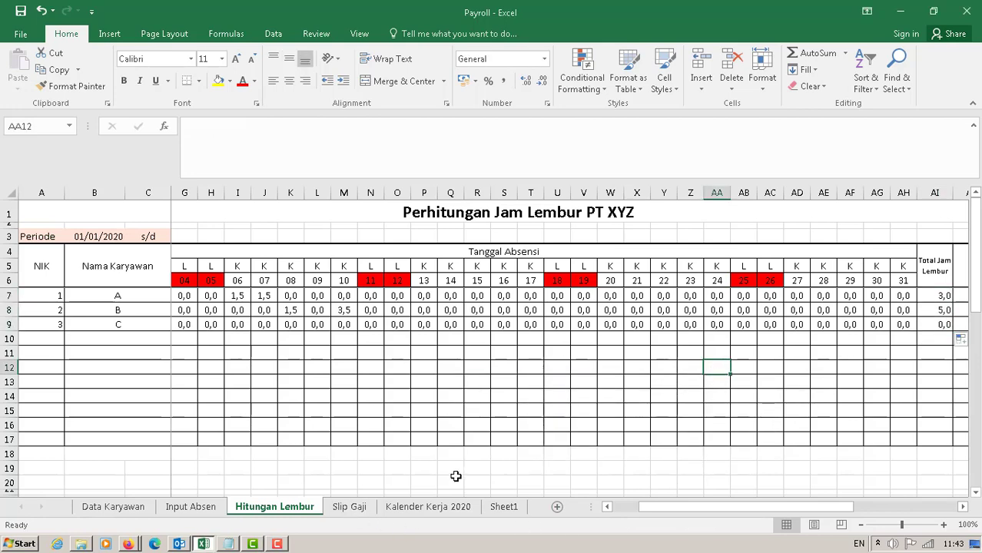
On the Slip Gaji sheet, link the first payslip's Nama in B2 to employee A's name in Data Karyawan cell B4
left_click(347, 507)
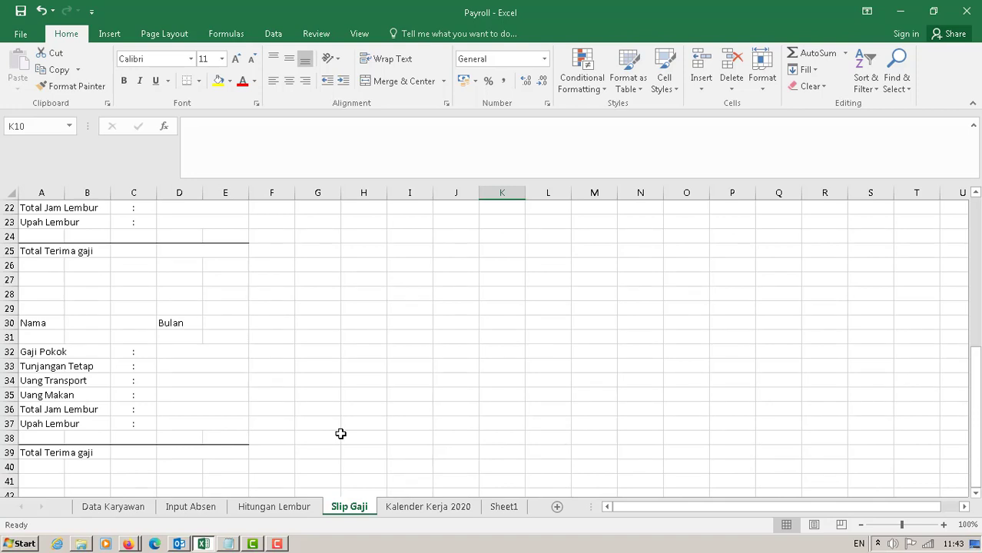
scroll(340, 434, "up", 7)
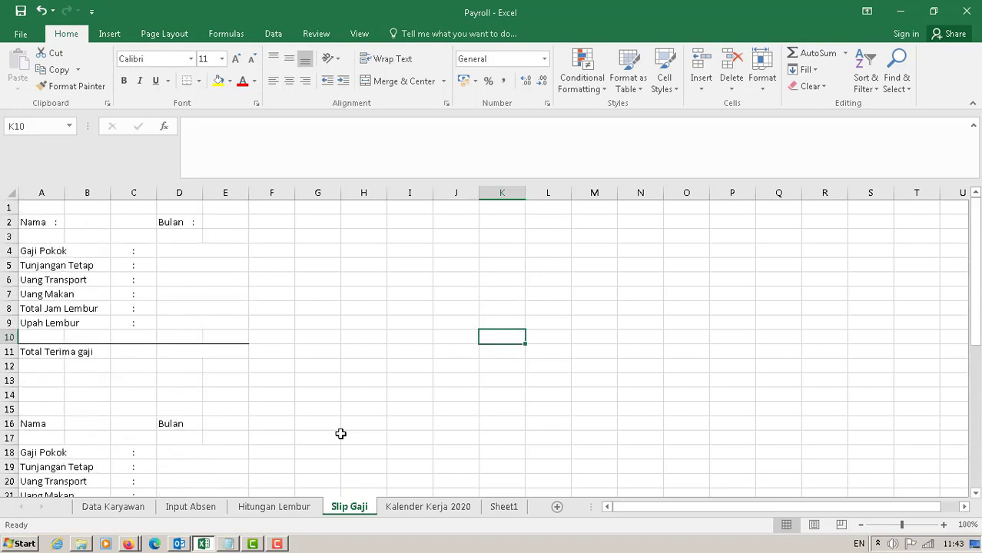
left_click(84, 222)
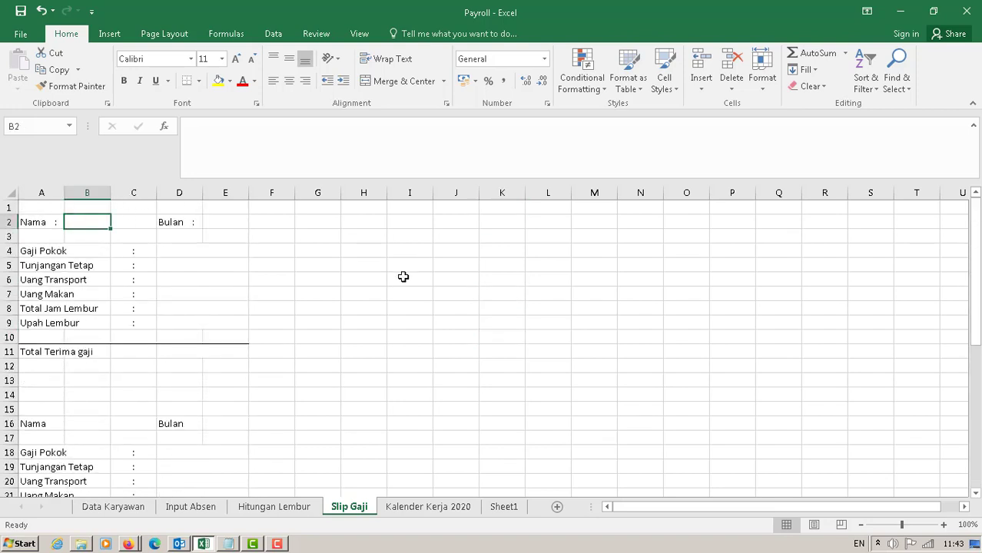
type("=")
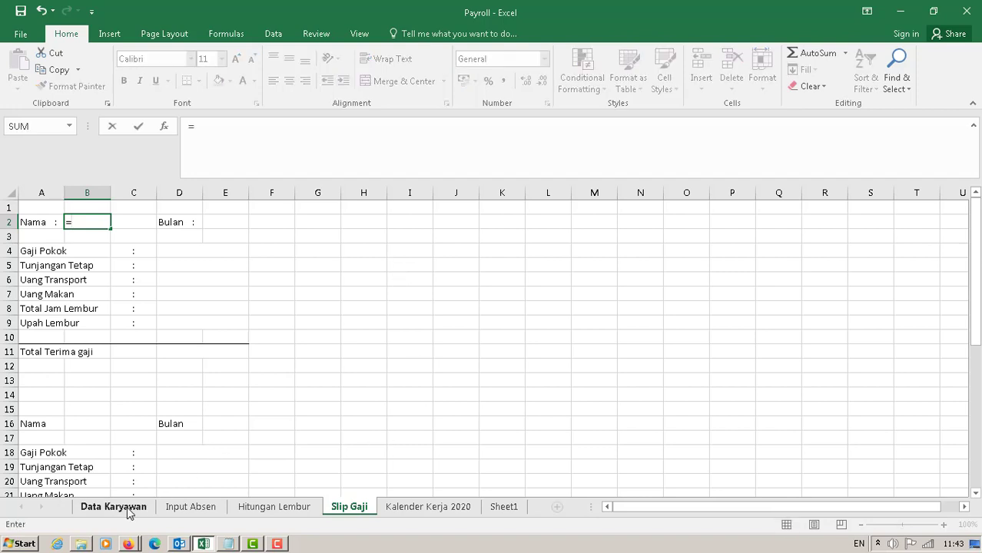
left_click(123, 507)
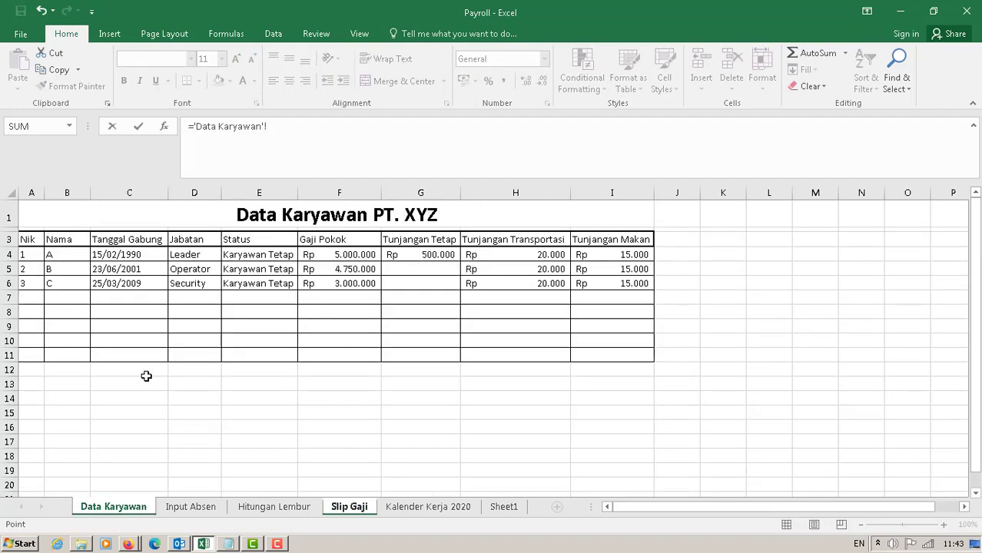
left_click(59, 256)
key("Return")
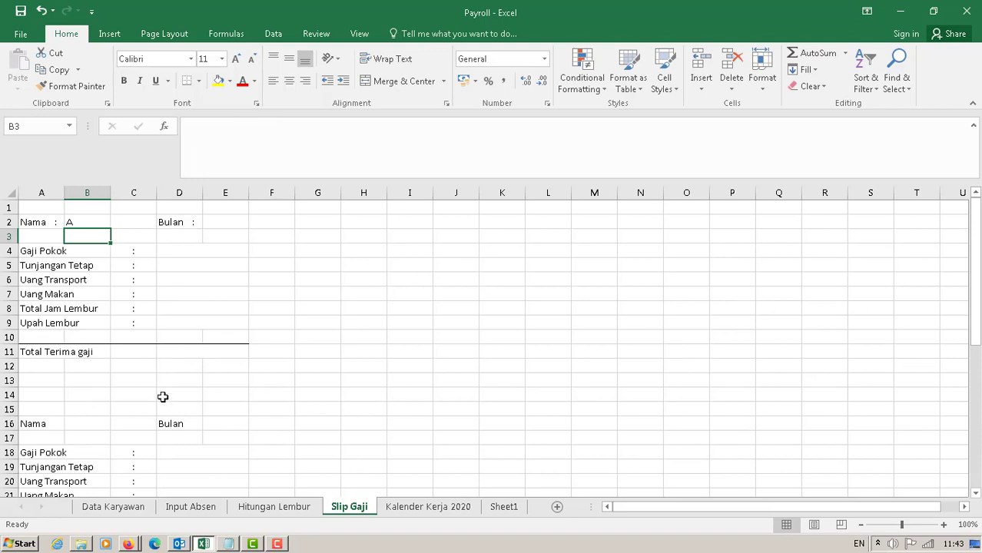
Link the second payslip's Nama in B16 to employee B's name in Data Karyawan cell B5
left_click(79, 425)
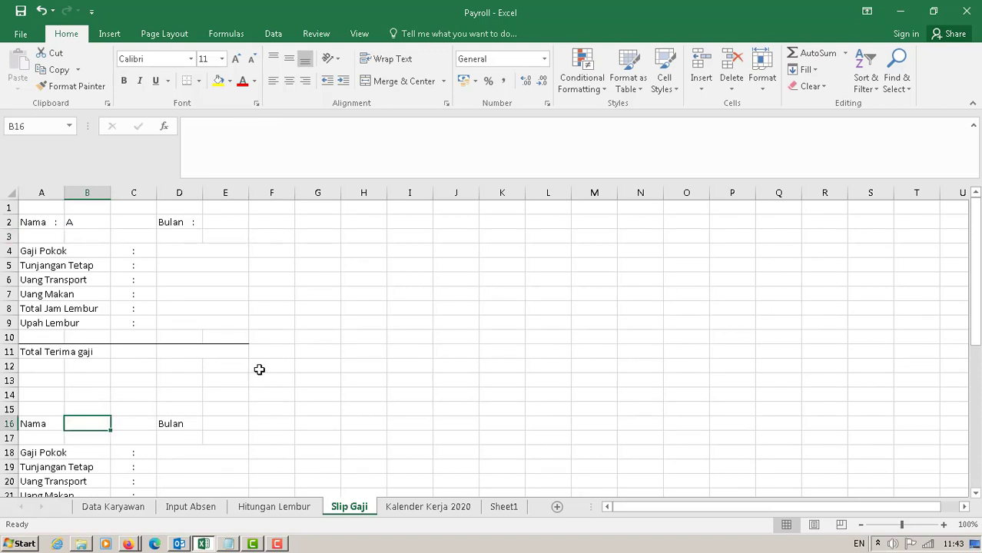
type("=")
left_click(113, 506)
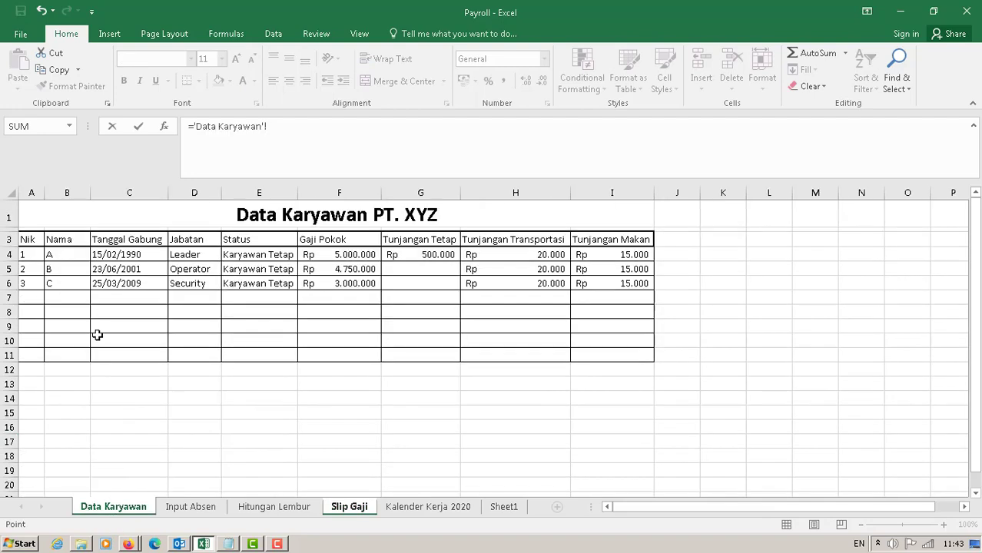
left_click(63, 271)
key("Return")
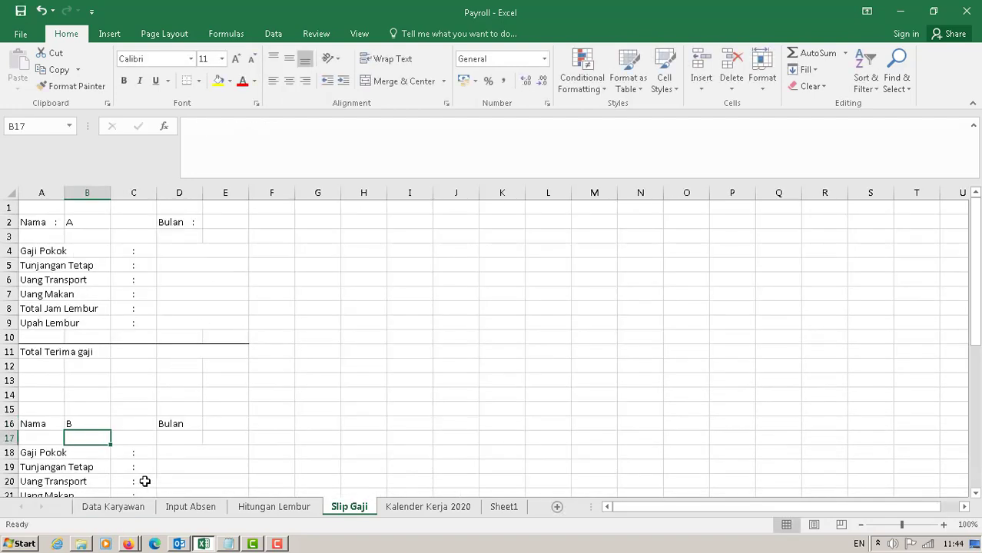
Link the third payslip's Nama in B30 to employee C's name in Data Karyawan cell B6
scroll(144, 481, "down", 7)
scroll(142, 454, "down", 1)
scroll(143, 453, "up", 1)
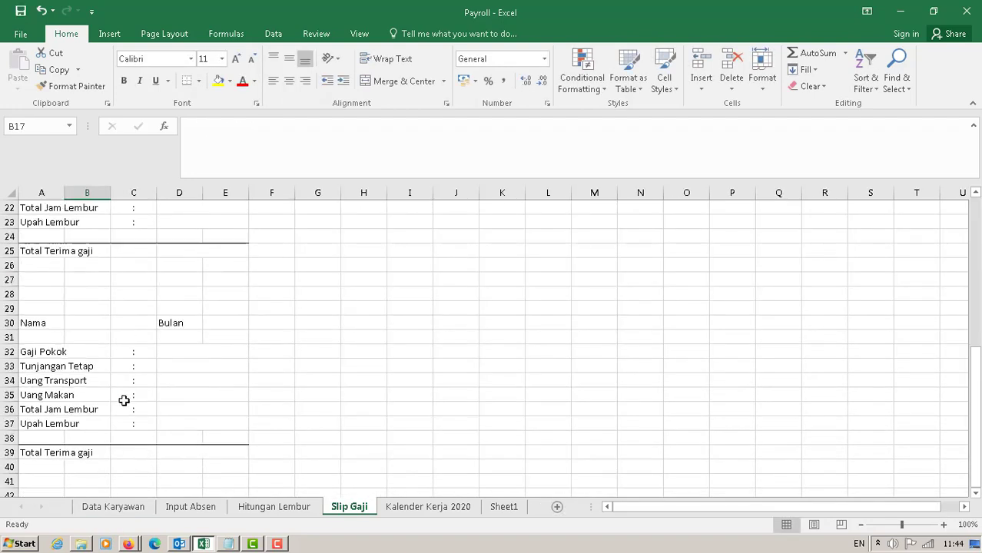
left_click(85, 322)
type("=")
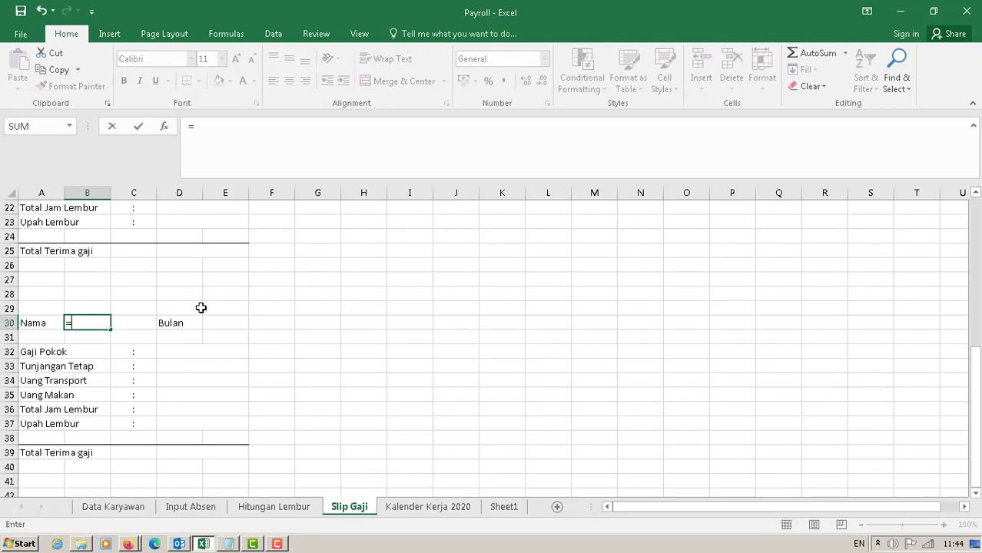
left_click(127, 507)
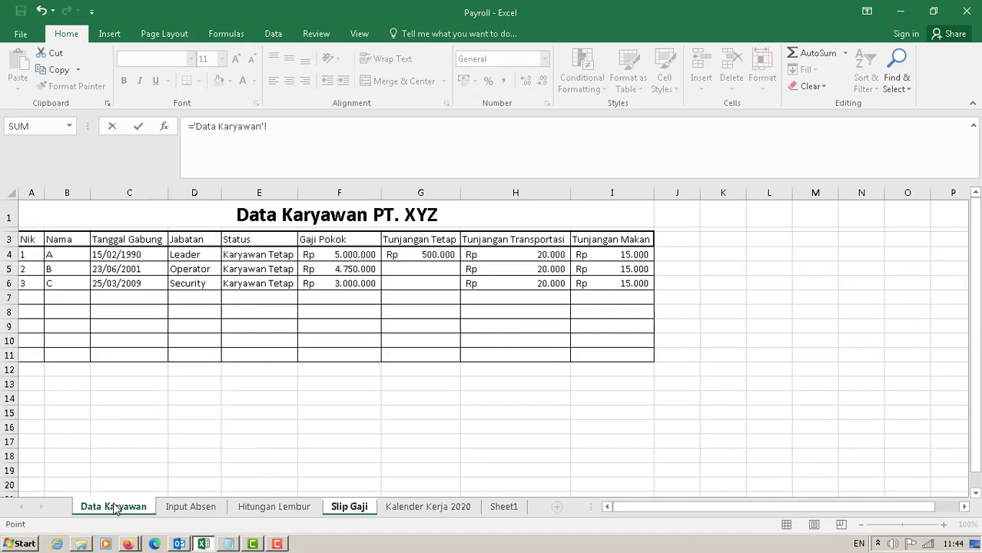
left_click(65, 283)
key("Return")
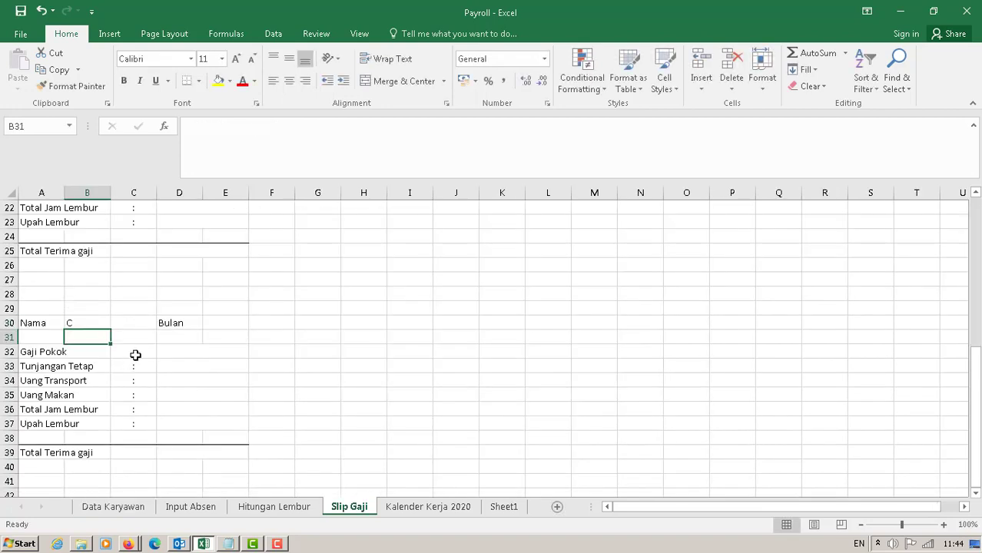
Link the first payslip's Bulan in E2 to the period end date in Input Absen cell D3
scroll(233, 336, "up", 7)
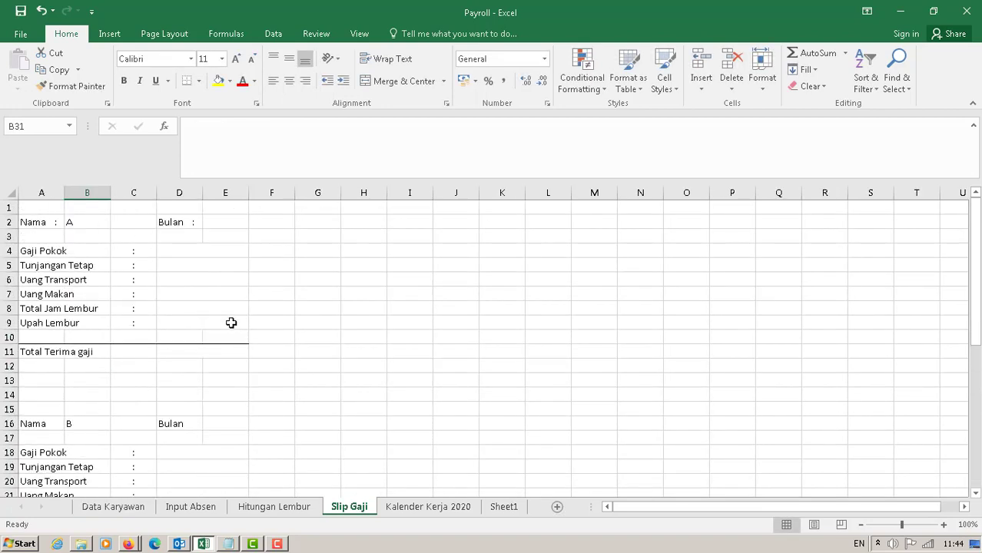
left_click(210, 221)
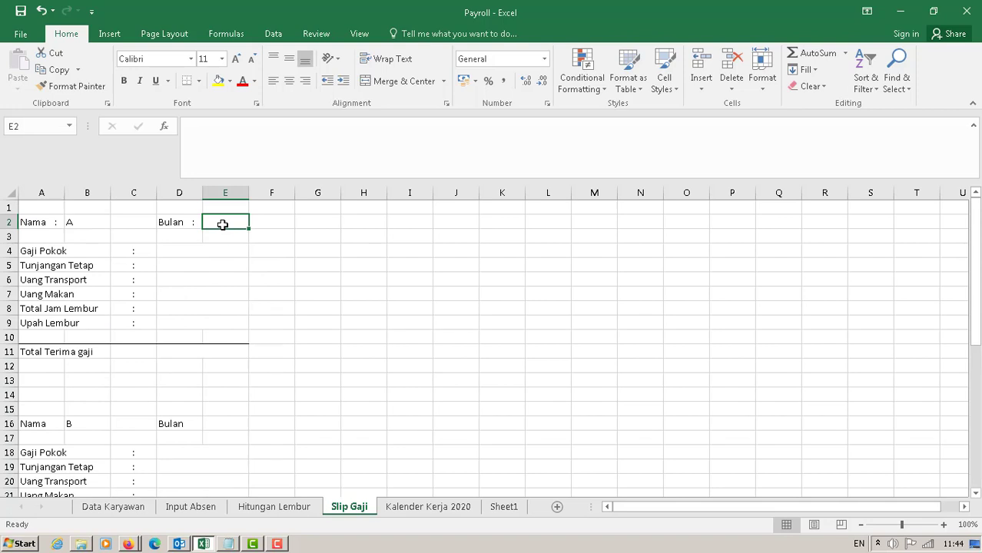
type("=")
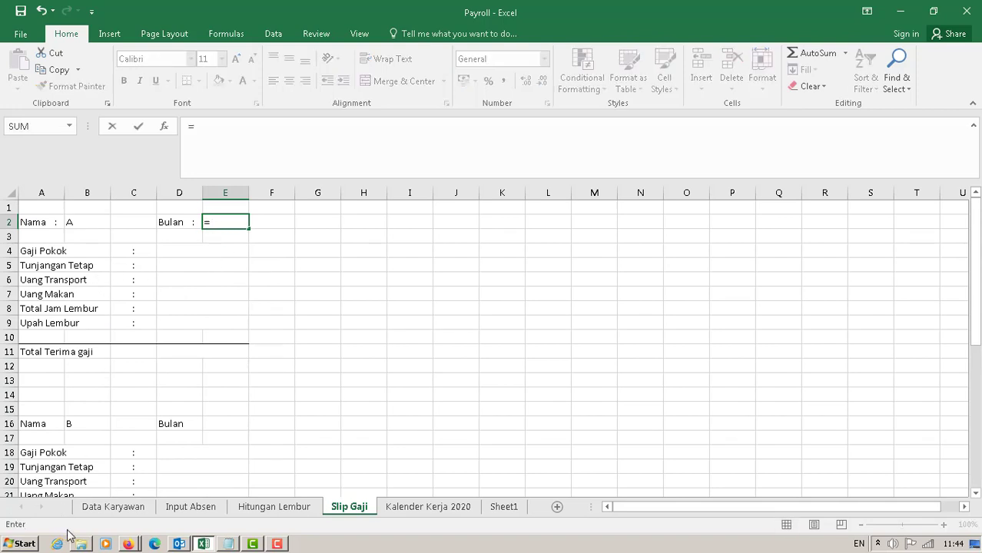
left_click(192, 507)
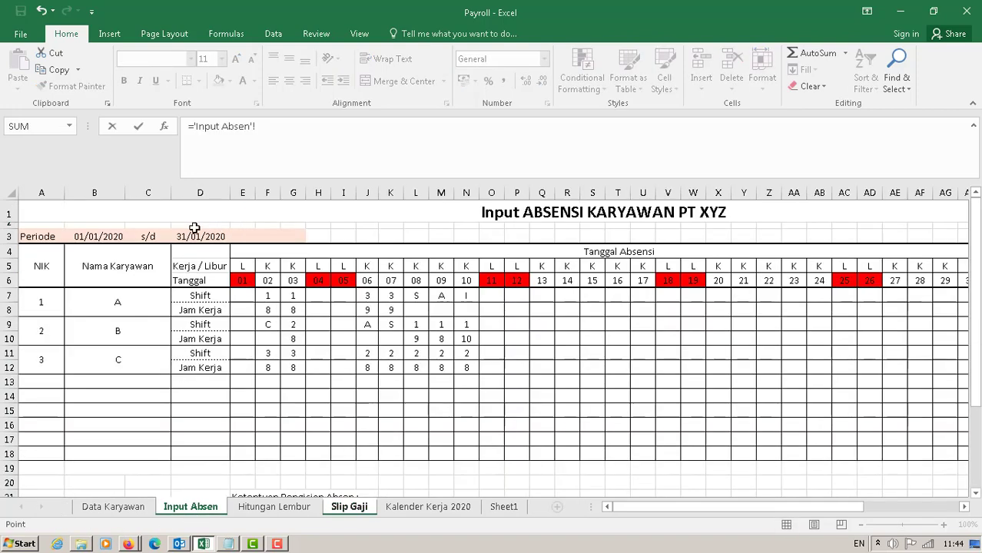
left_click(208, 237)
key("Return")
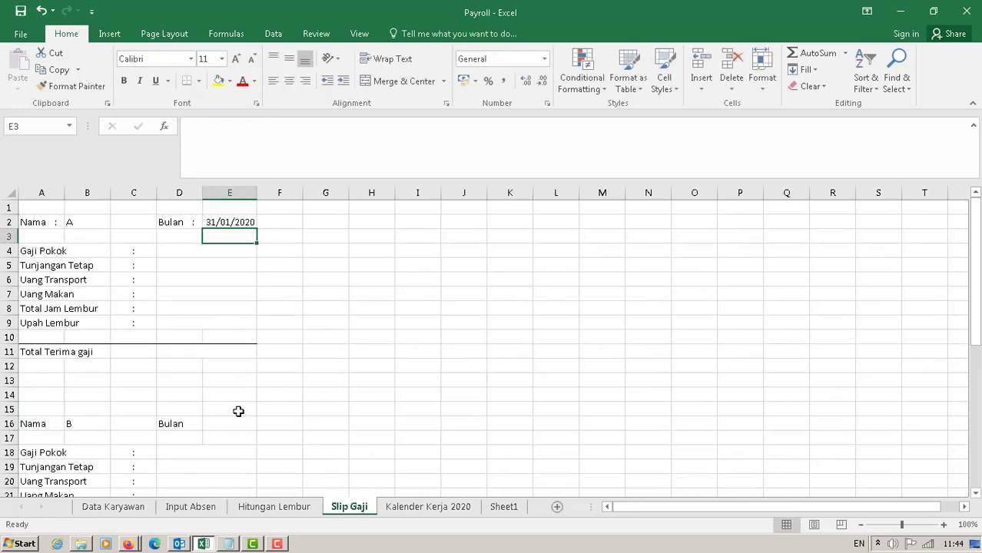
Link the second payslip's Bulan in E16 to the period end date in Input Absen cell D3
scroll(234, 407, "down", 1)
left_click(229, 382)
scroll(244, 344, "up", 1)
scroll(303, 338, "down", 3)
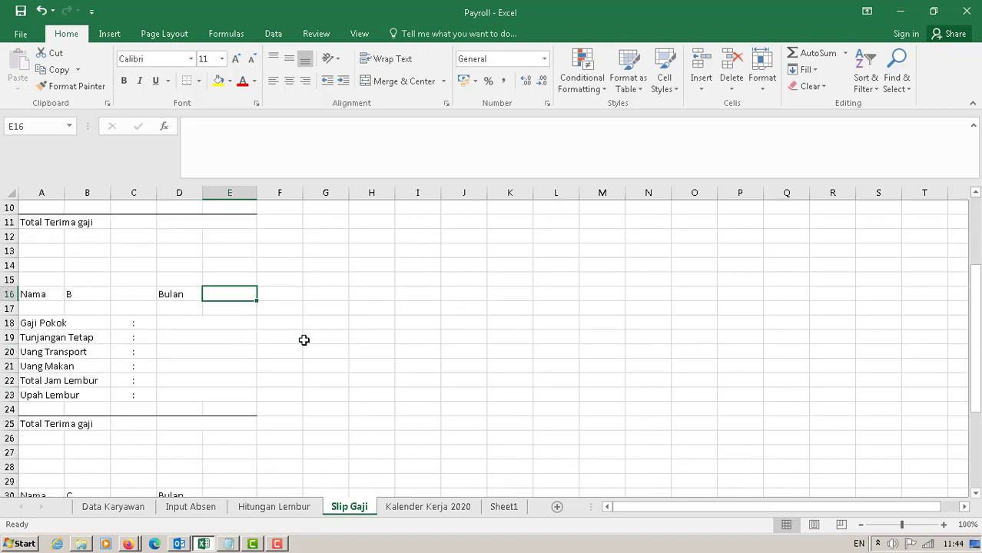
type("=")
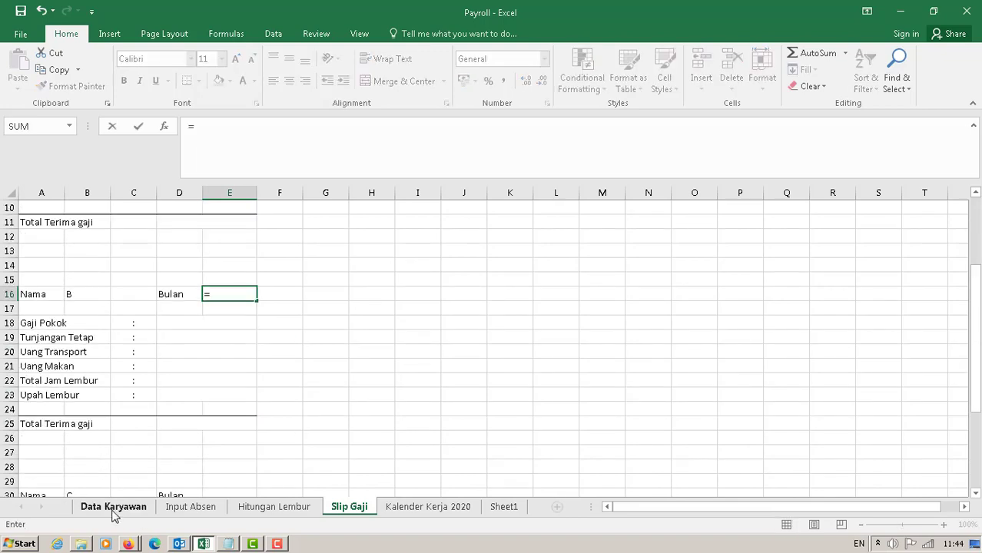
left_click(113, 507)
left_click(191, 507)
left_click(201, 237)
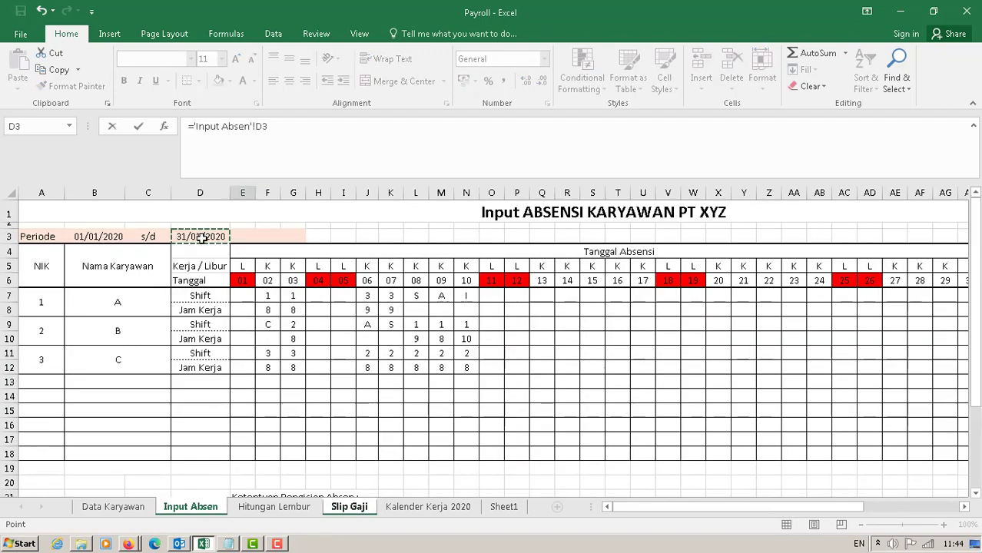
key("Return")
Link the third payslip's Bulan in E30 to the period end date in Input Absen cell D3
scroll(227, 384, "down", 4)
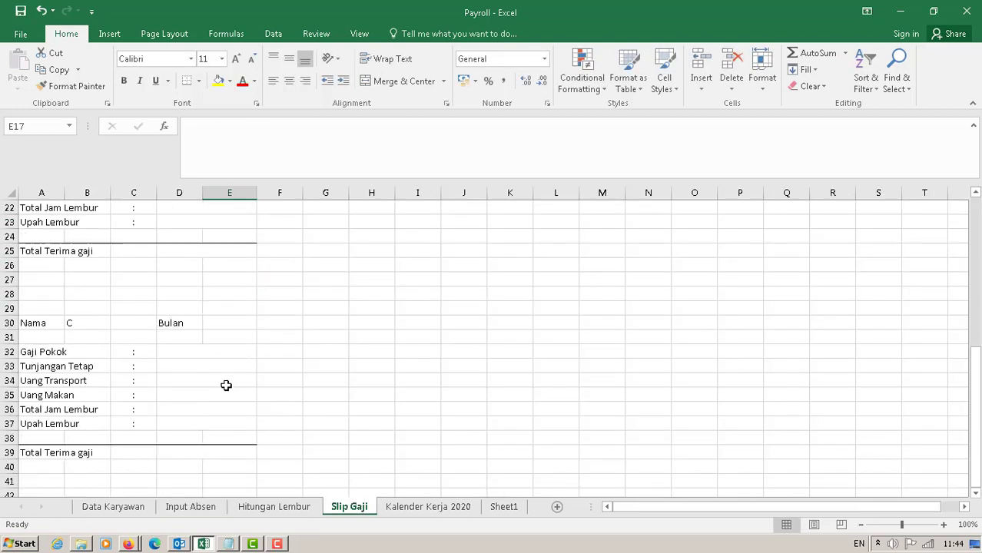
left_click(219, 322)
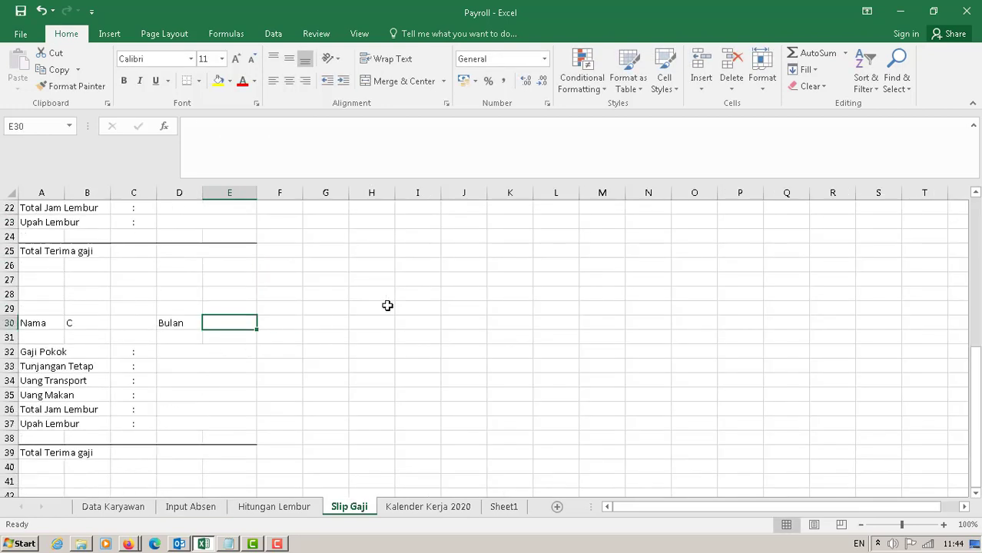
type("=")
left_click(196, 506)
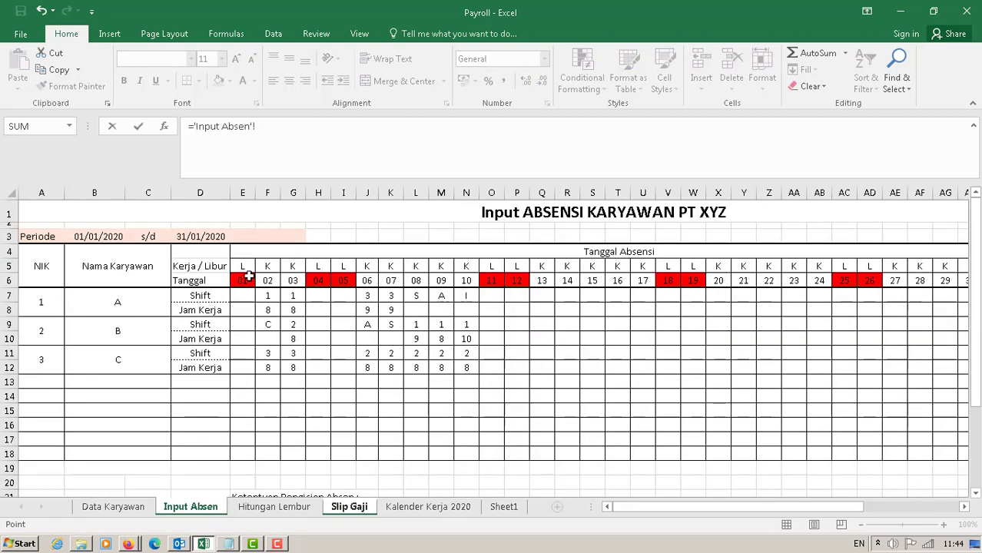
left_click(196, 237)
key("Return")
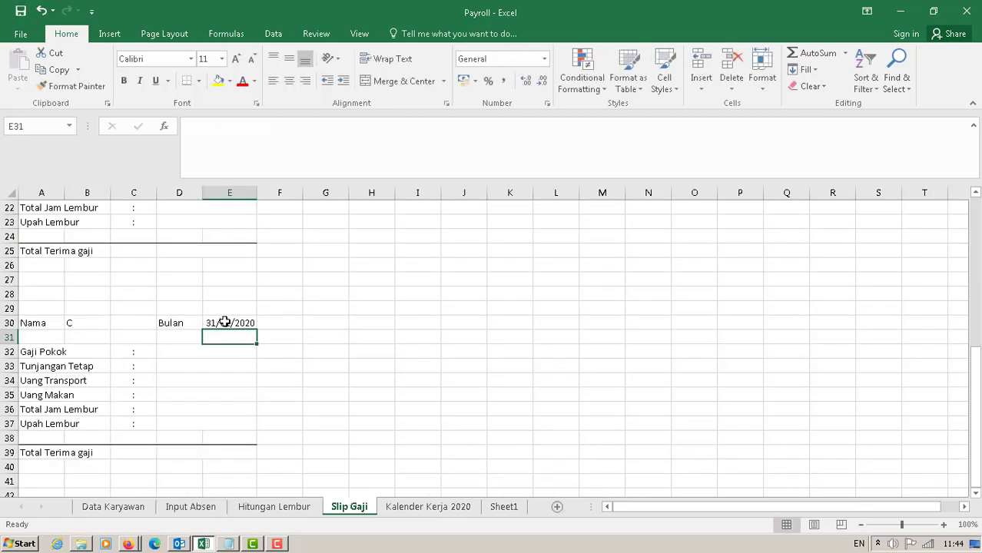
Apply the custom number format MMMM YYYY to the Bulan dates of all three payslips in E2, E16 and E30
left_click(226, 320)
scroll(247, 289, "up", 4)
scroll(247, 289, "up", 1)
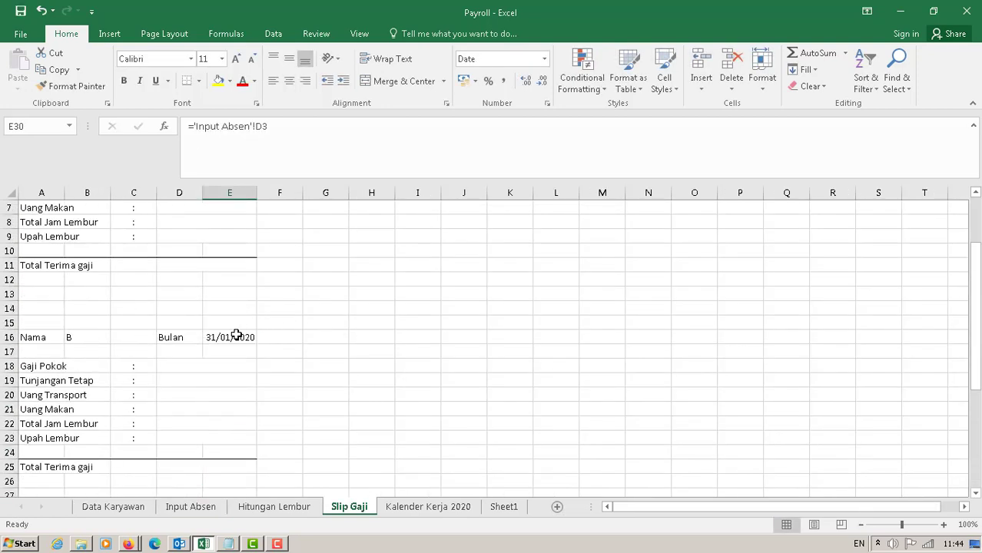
left_click(234, 335, "ctrl")
scroll(234, 335, "up", 1)
scroll(418, 323, "up", 1)
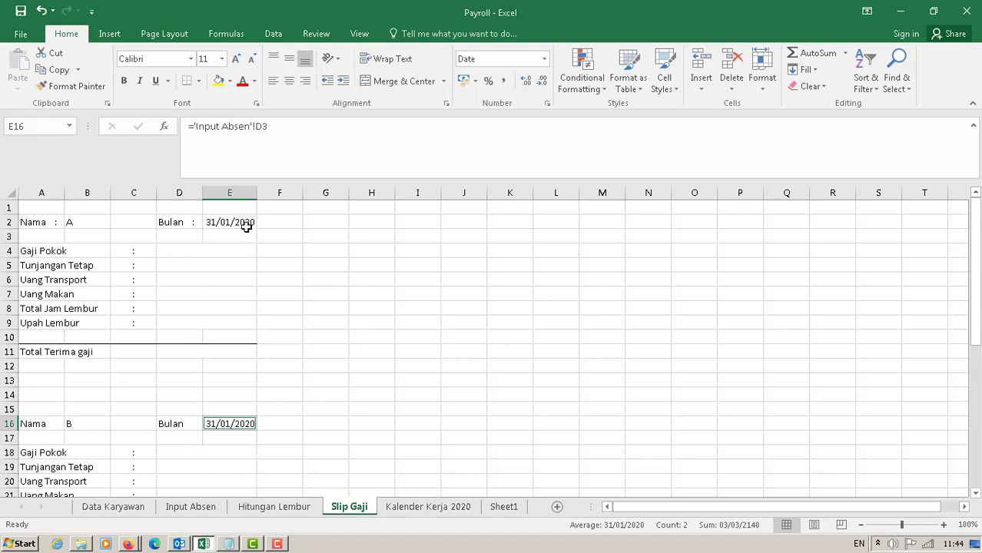
left_click(246, 224, "ctrl")
left_click(546, 104)
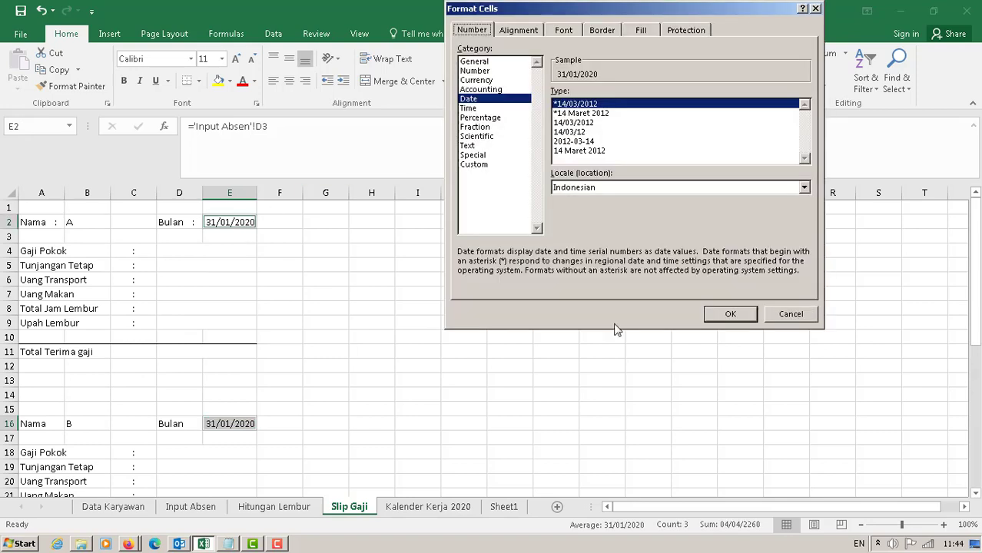
left_click(478, 164)
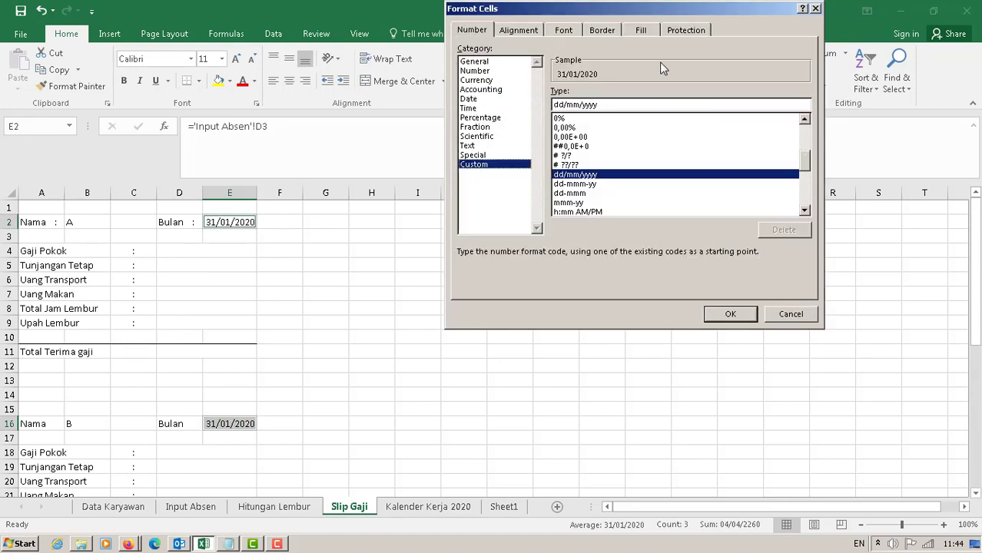
left_click_drag(673, 19, 563, 33)
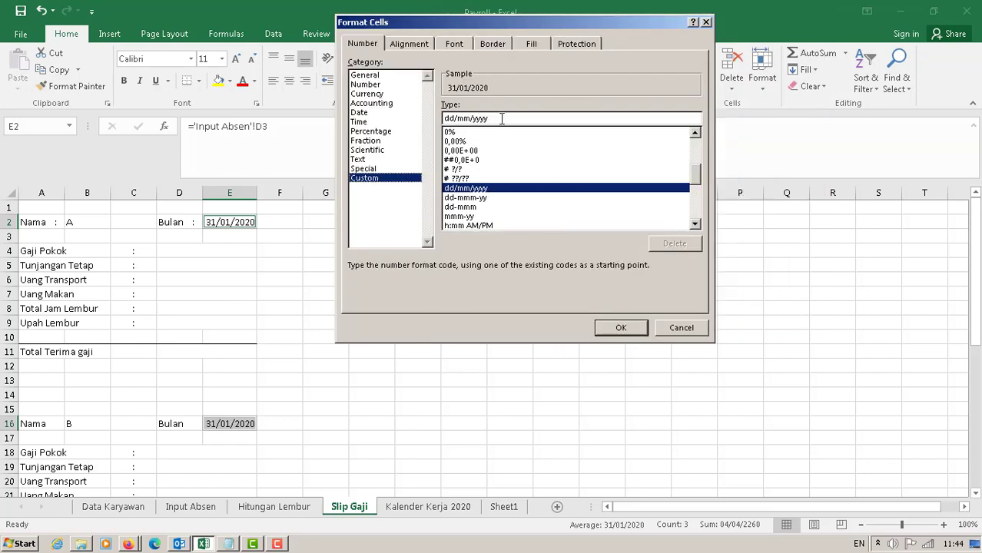
left_click_drag(497, 117, 378, 116)
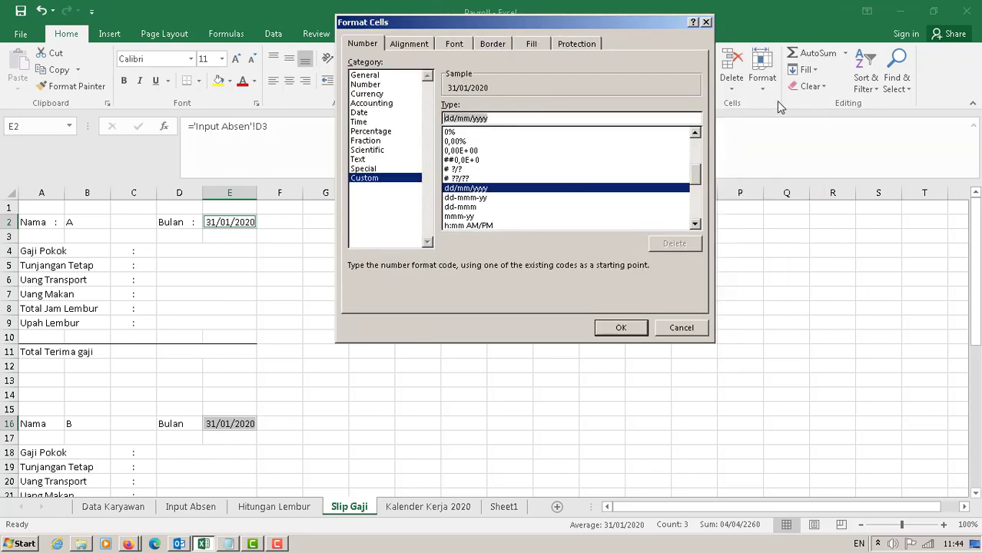
type("MMMM YYYY")
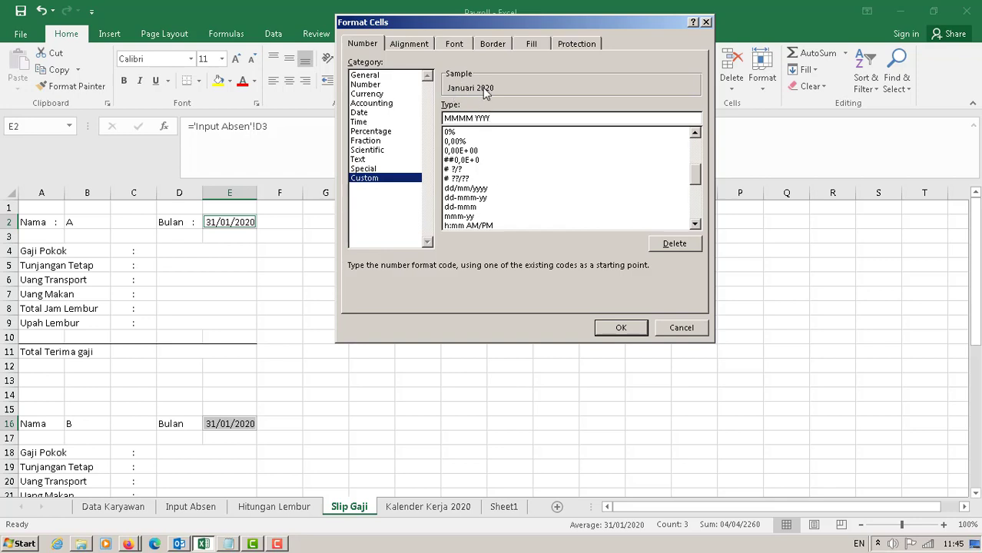
left_click(621, 328)
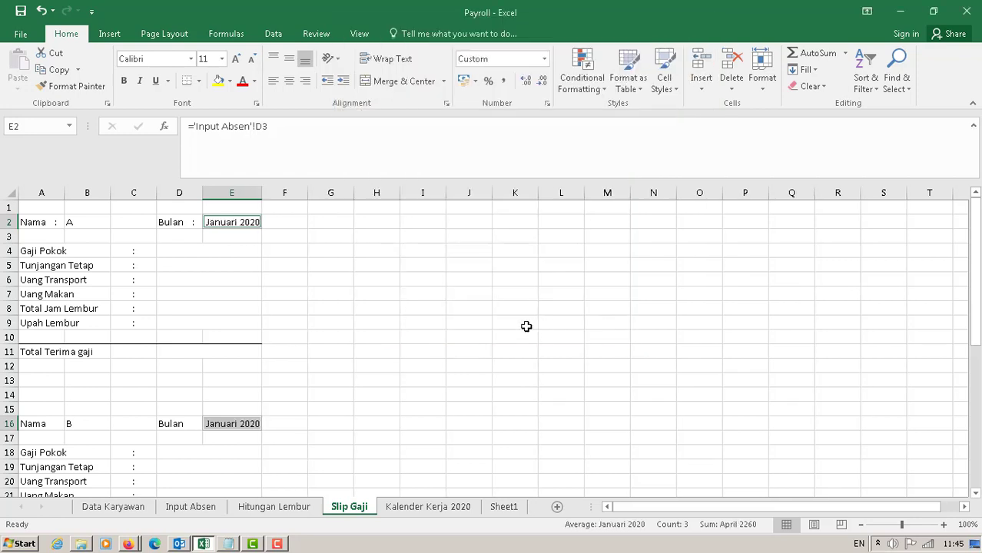
scroll(243, 356, "down", 3)
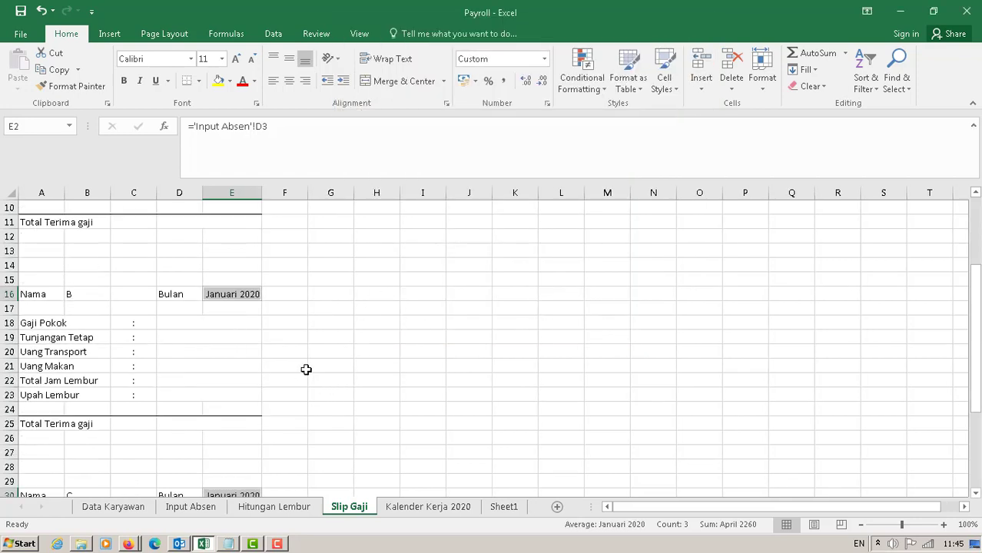
scroll(338, 366, "down", 4)
scroll(437, 338, "up", 7)
left_click(480, 337)
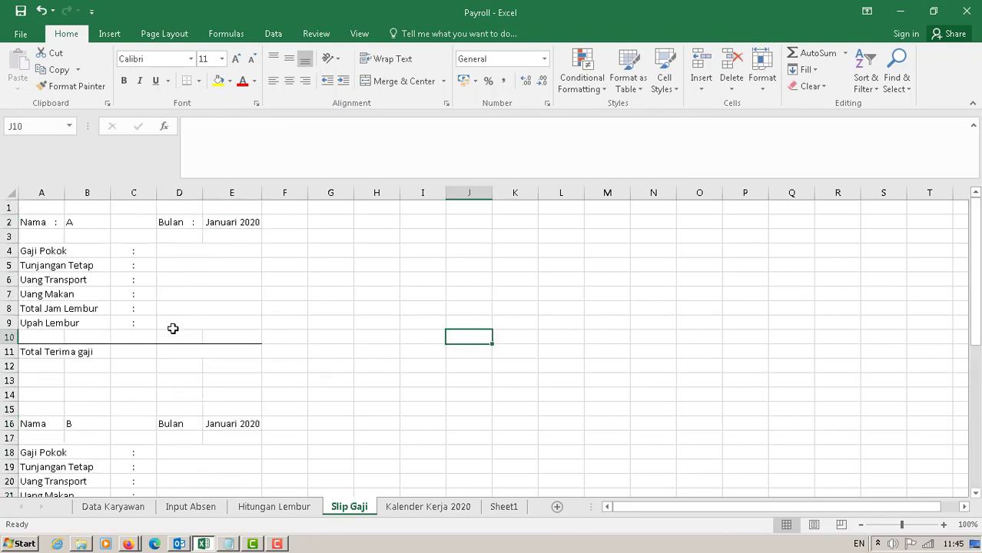
Link the first payslip's Gaji Pokok in D4 to employee A's base salary in Data Karyawan cell F4
left_click(33, 252)
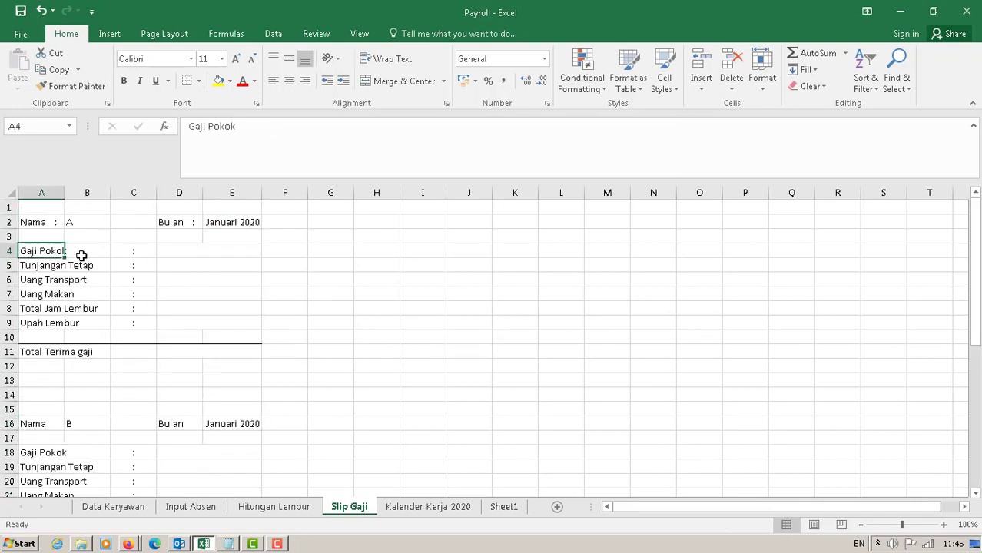
left_click(191, 250)
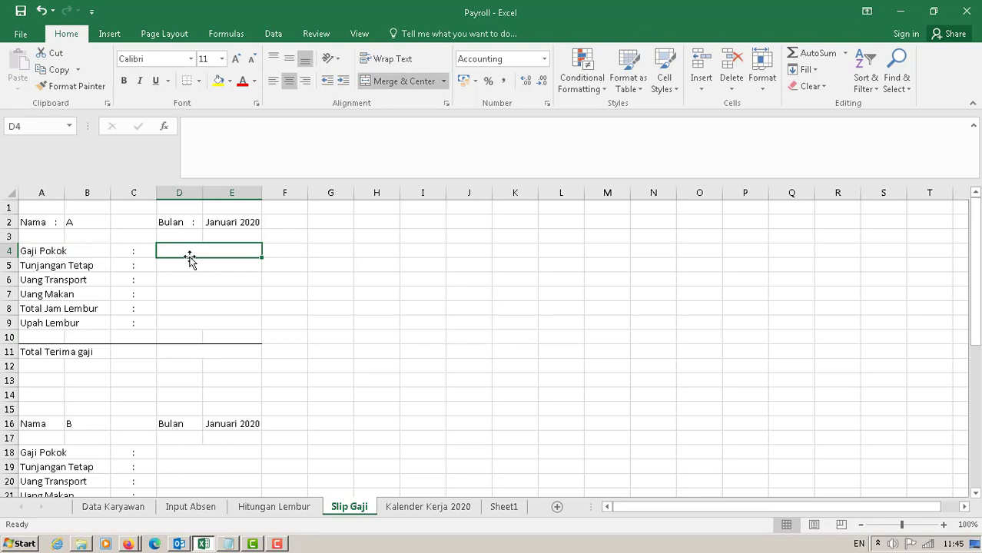
type("=")
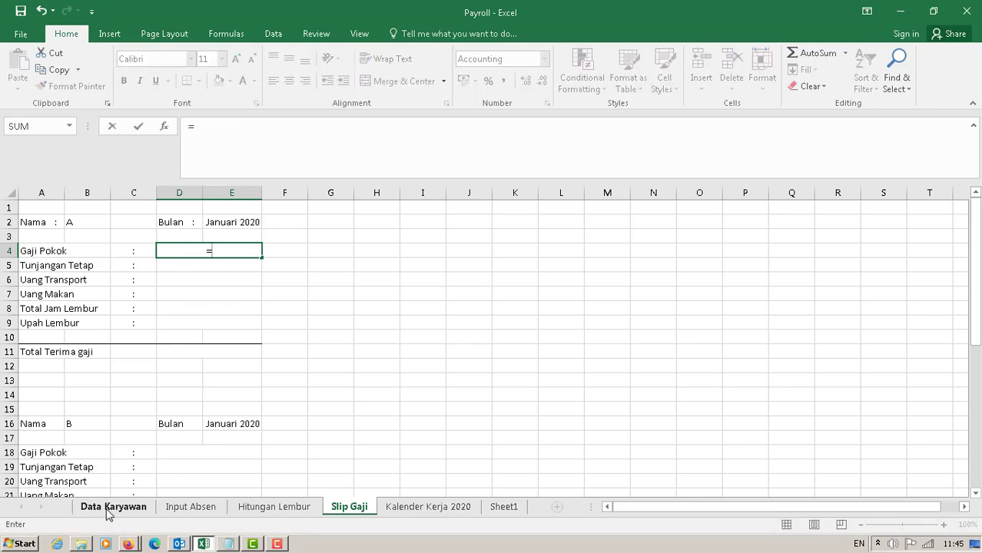
left_click(107, 508)
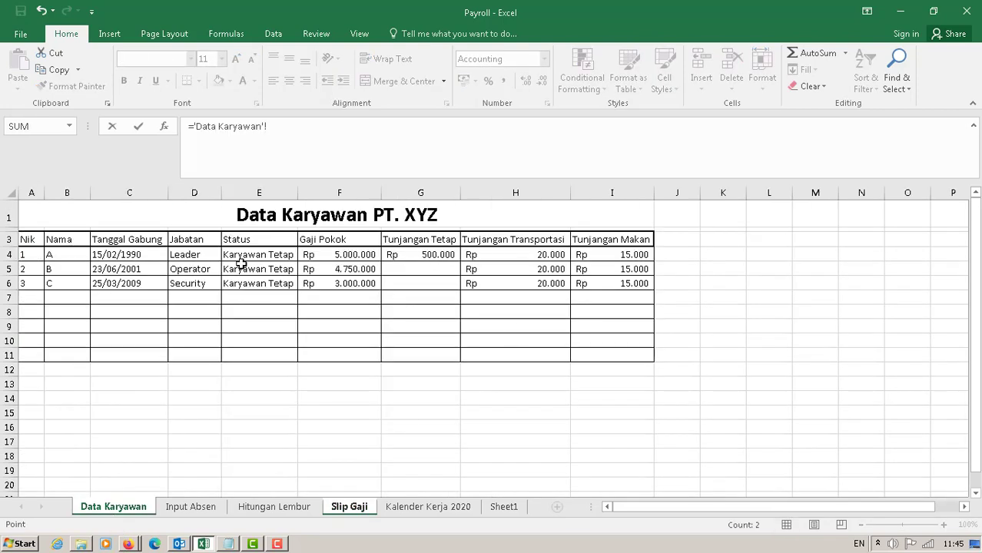
left_click(343, 255)
key("Return")
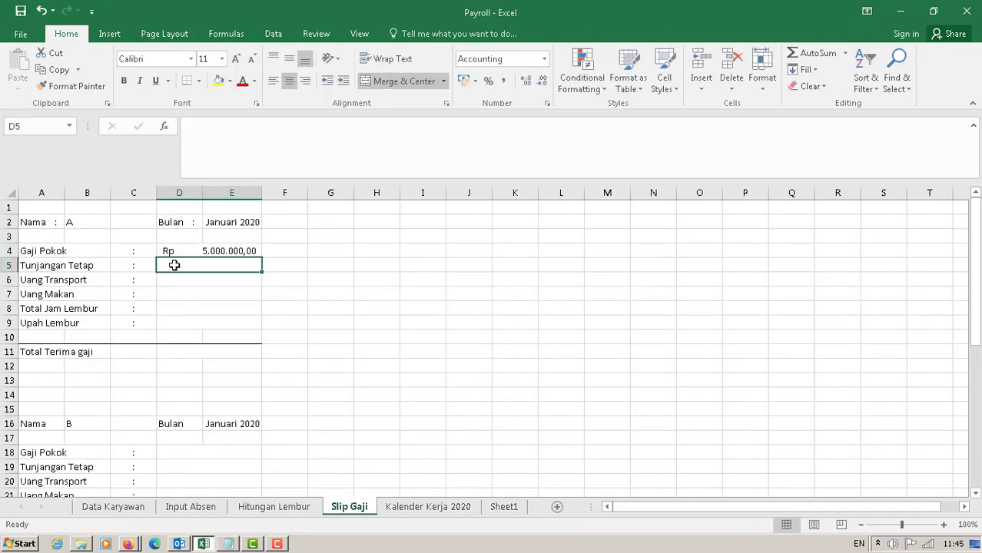
Link the first payslip's Tunjangan Tetap in D5 to employee A's fixed allowance in Data Karyawan cell G4
type("=")
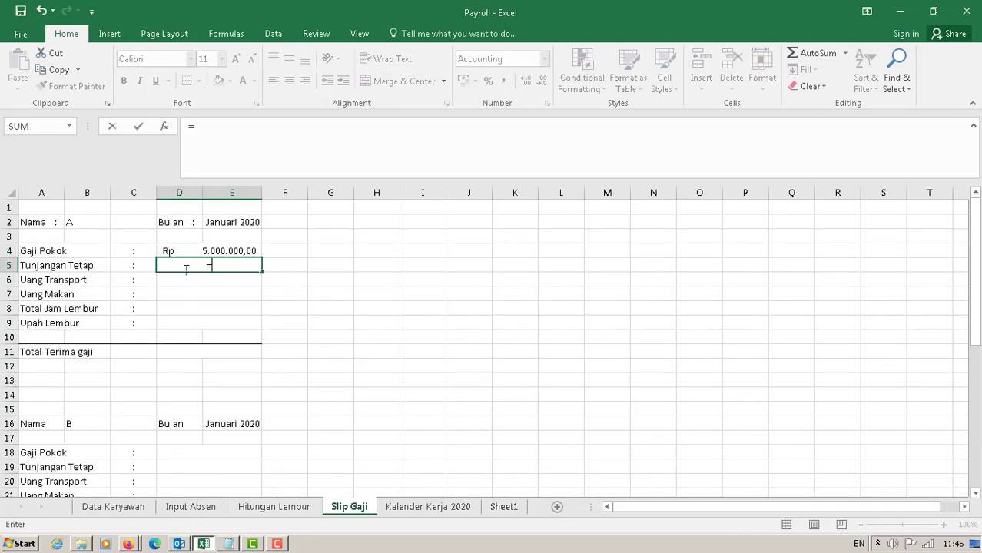
left_click(109, 507)
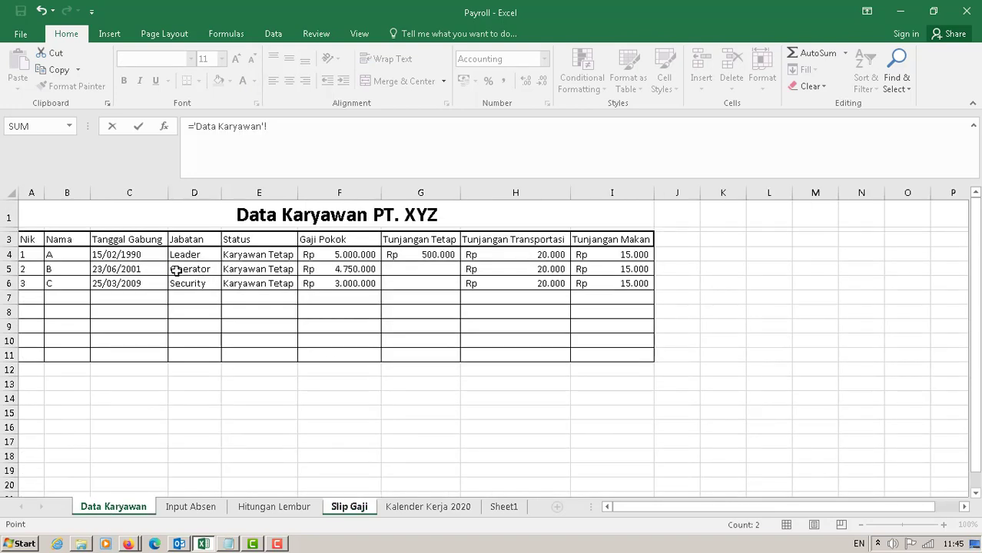
left_click(404, 255)
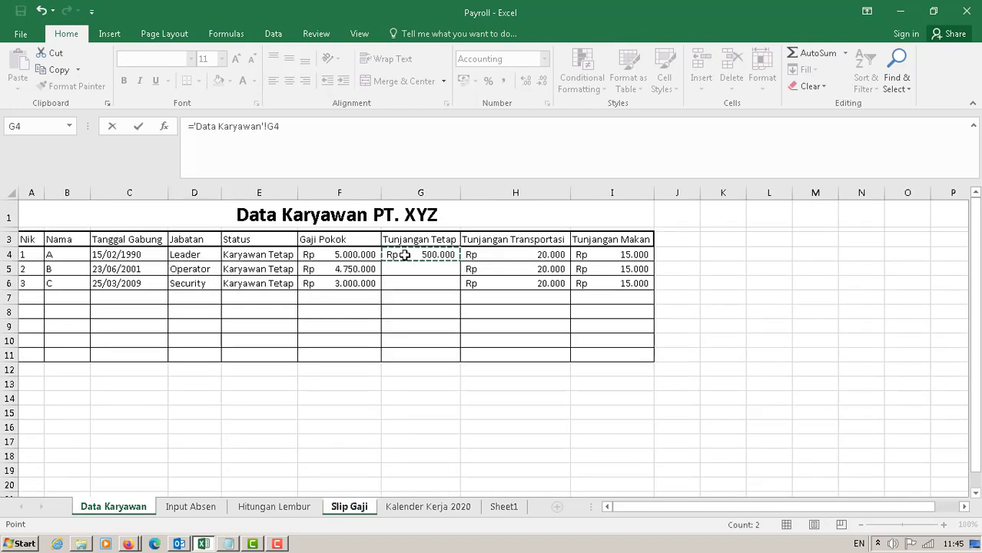
key("Return")
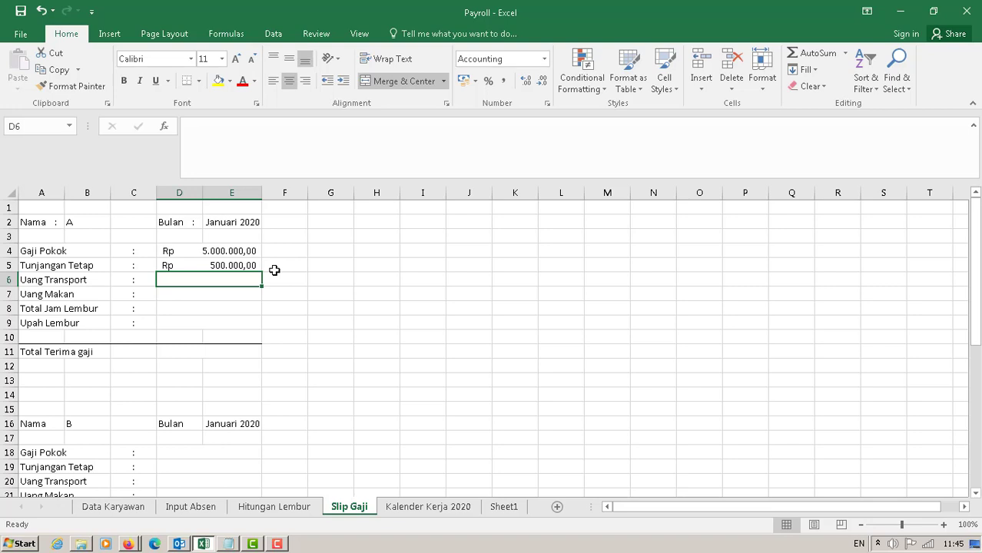
Try to calculate the first payslip's Uang Transport in D6 as Input Absen AJ7:AJ8 multiplied by Data Karyawan H4
type("=")
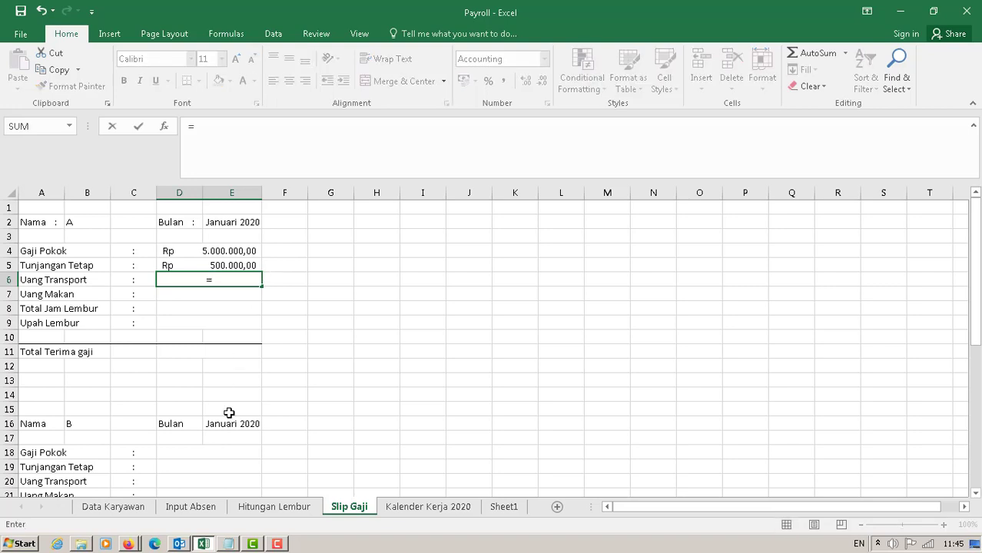
left_click(190, 507)
left_click_drag(645, 507, 765, 507)
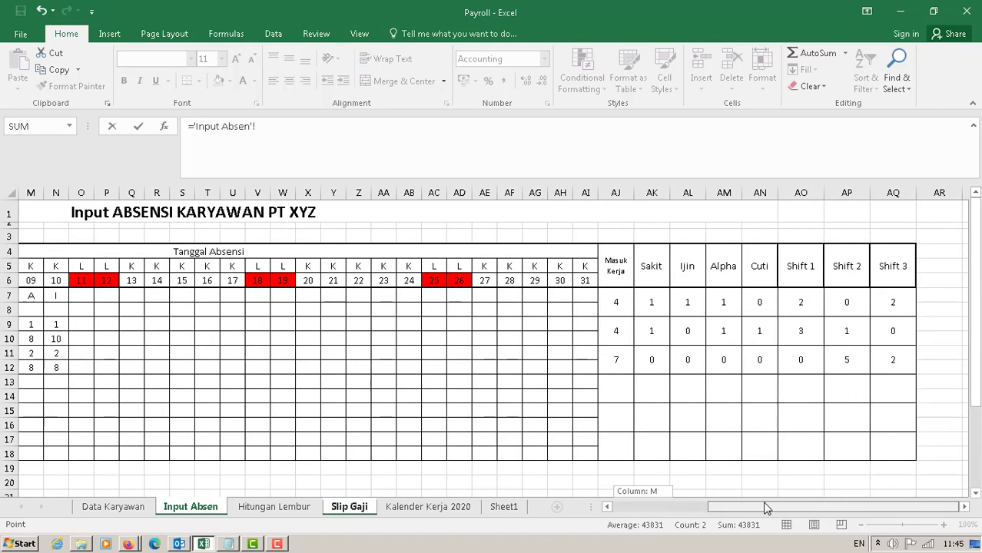
left_click(618, 301)
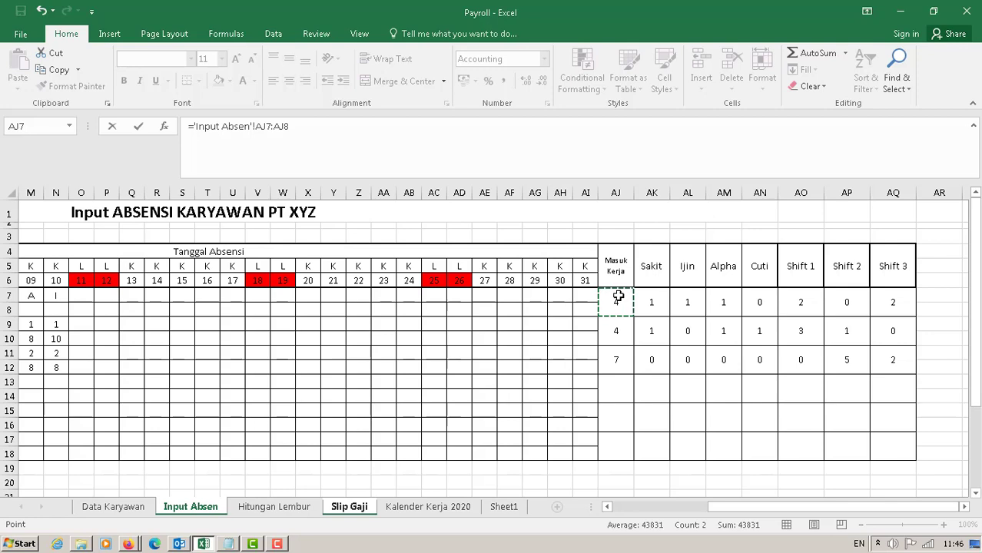
type("*")
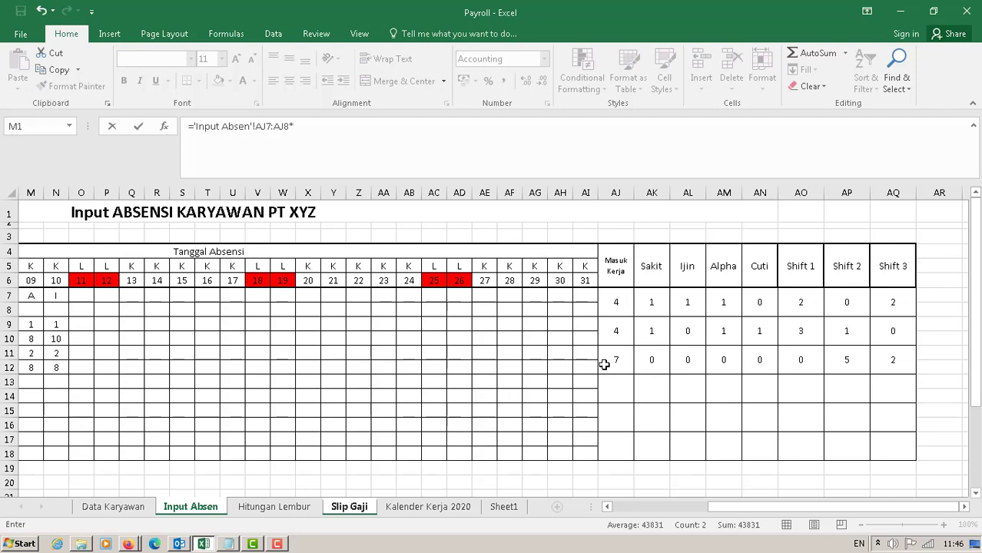
left_click(119, 507)
left_click(517, 254)
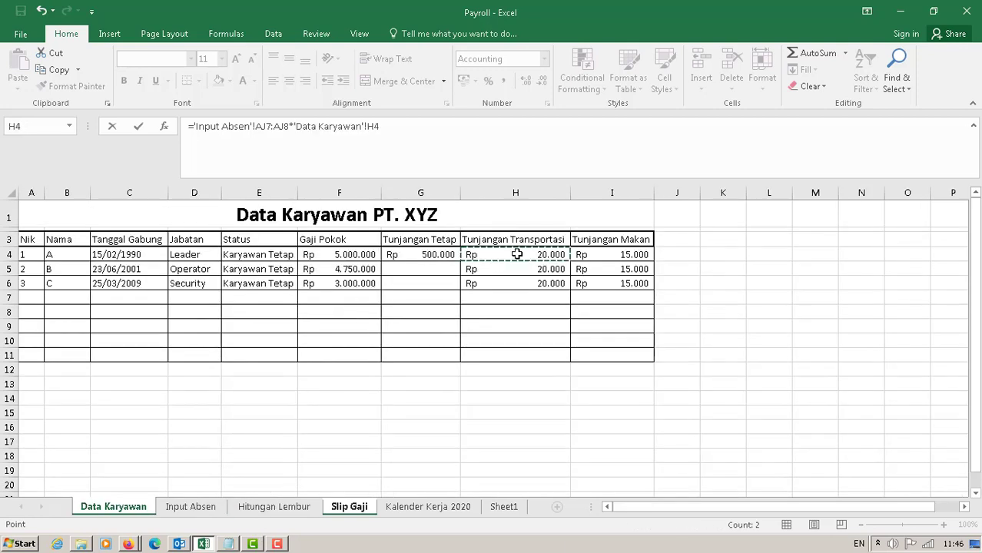
key("Return")
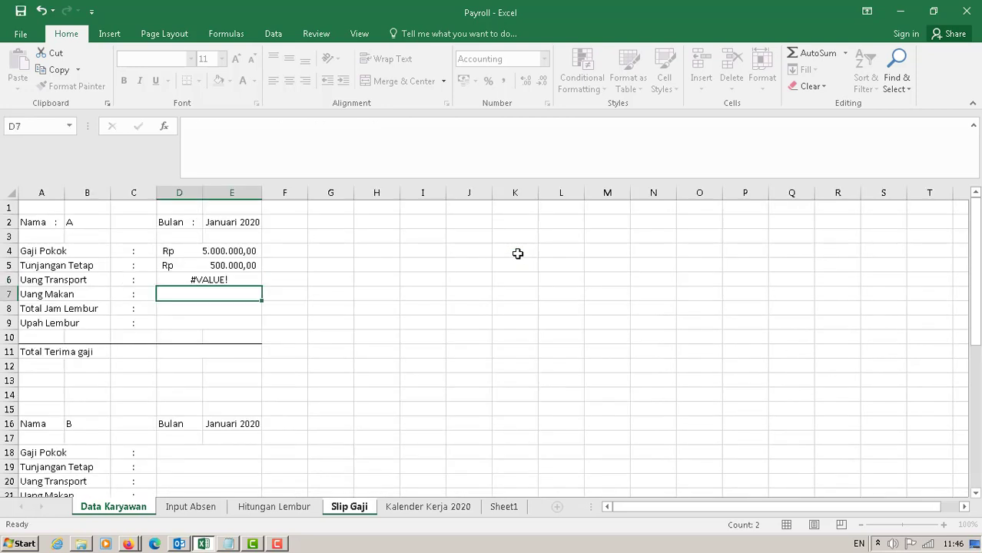
Apply the Number format to the Masuk Kerja cells of all three employees in Input Absen AJ7, AJ9 and AJ11
left_click(224, 280)
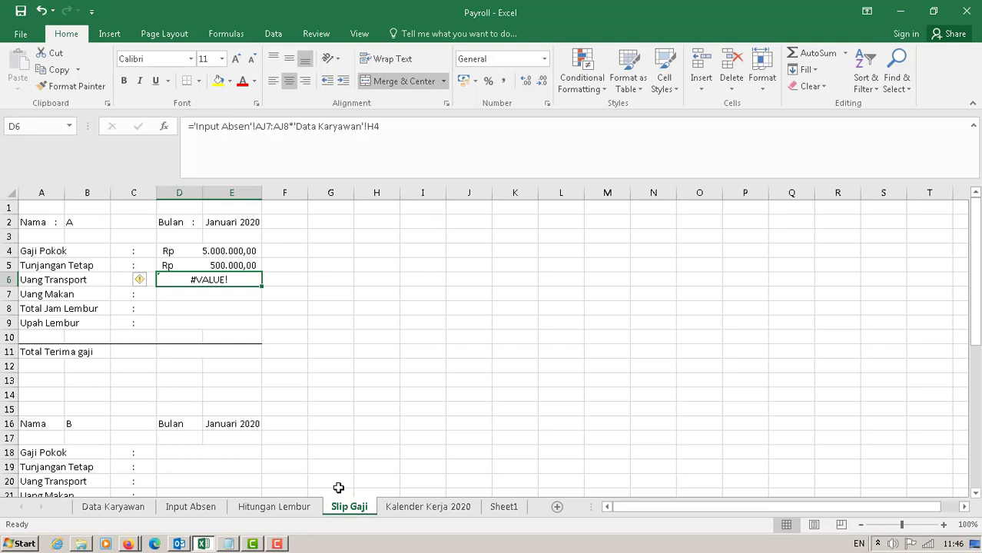
left_click(280, 509)
left_click(192, 508)
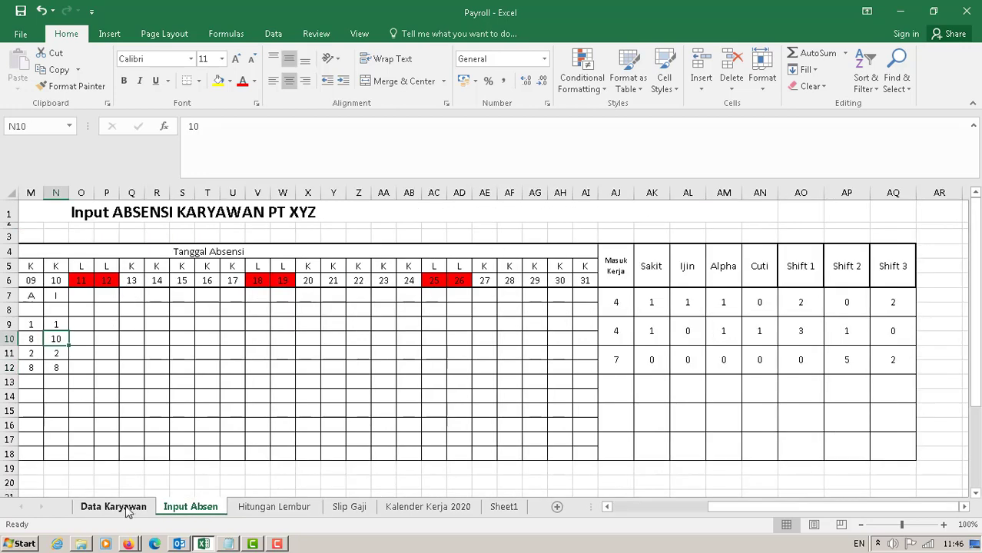
left_click(617, 301)
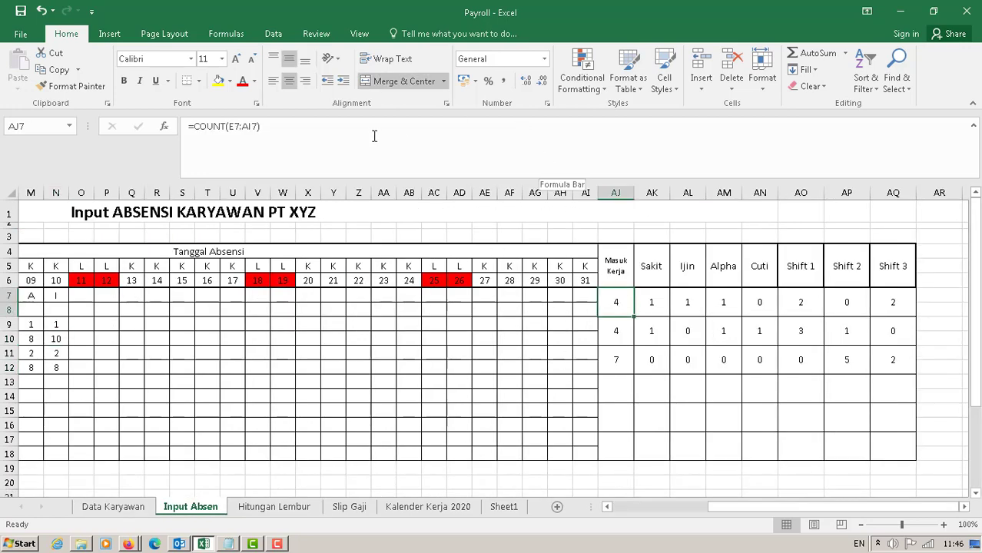
left_click(544, 59)
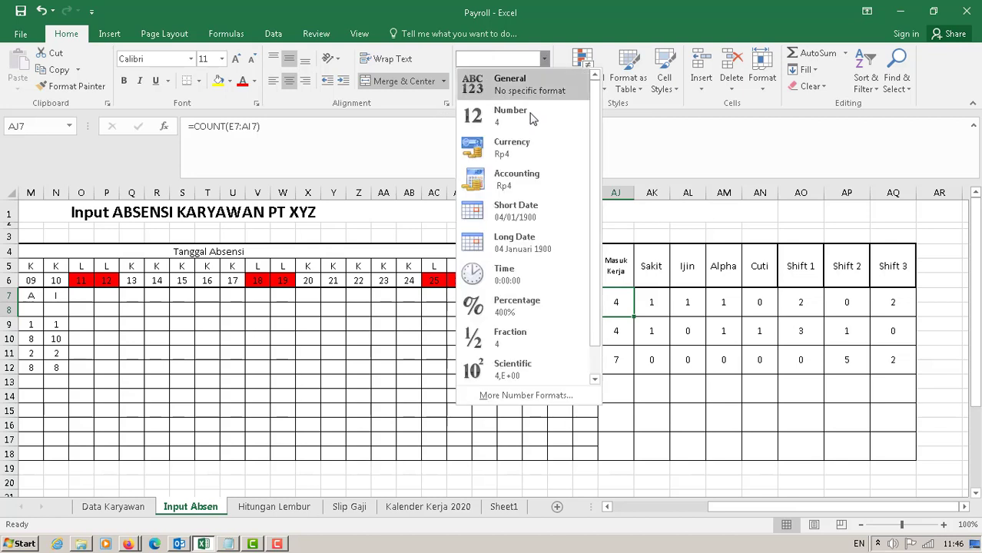
left_click(507, 113)
left_click(620, 332)
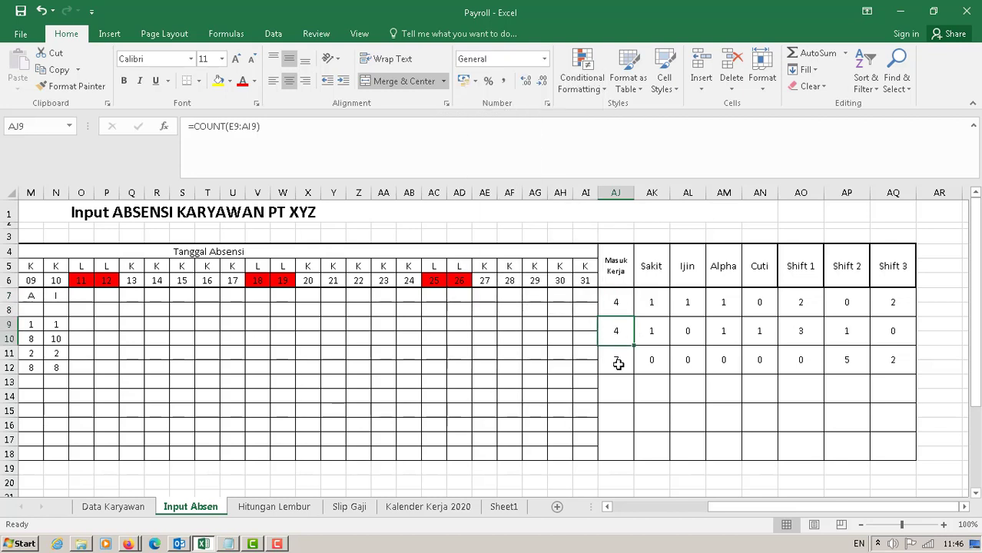
left_click(618, 361, "shift")
left_click(544, 60)
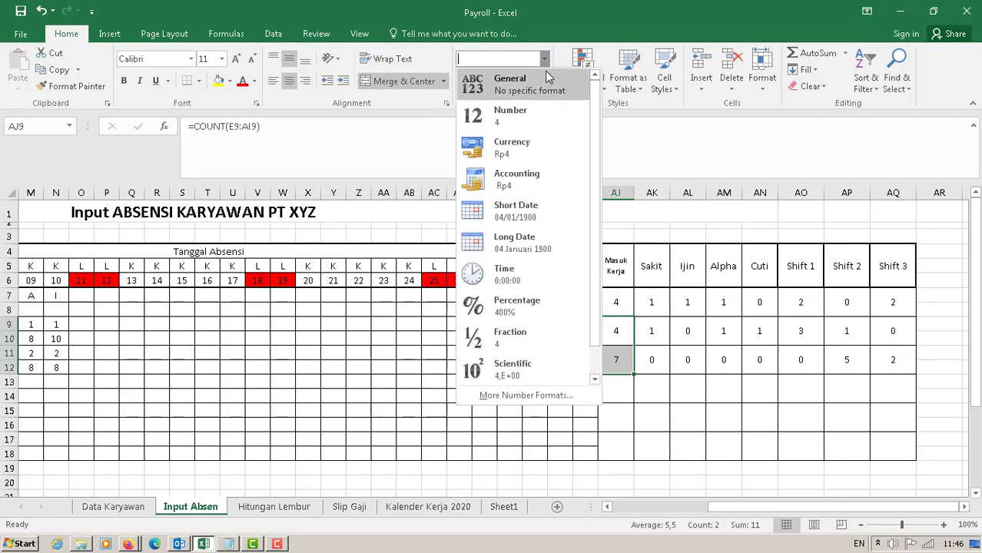
left_click(540, 123)
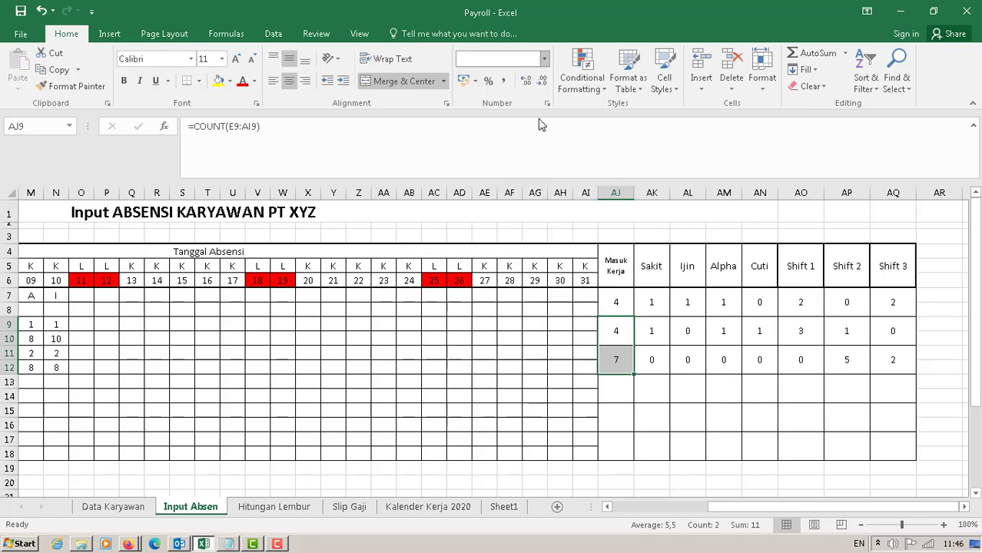
left_click(640, 391)
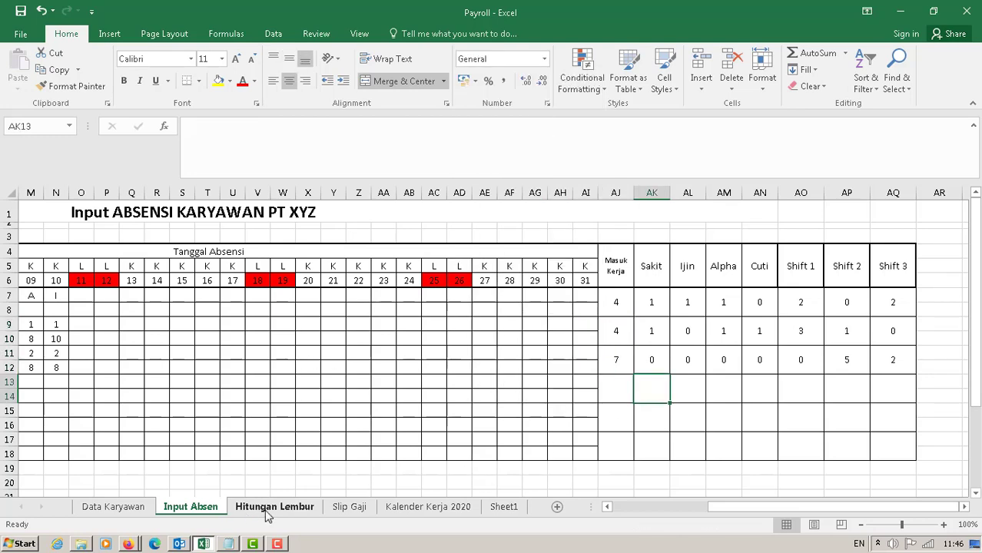
left_click(349, 507)
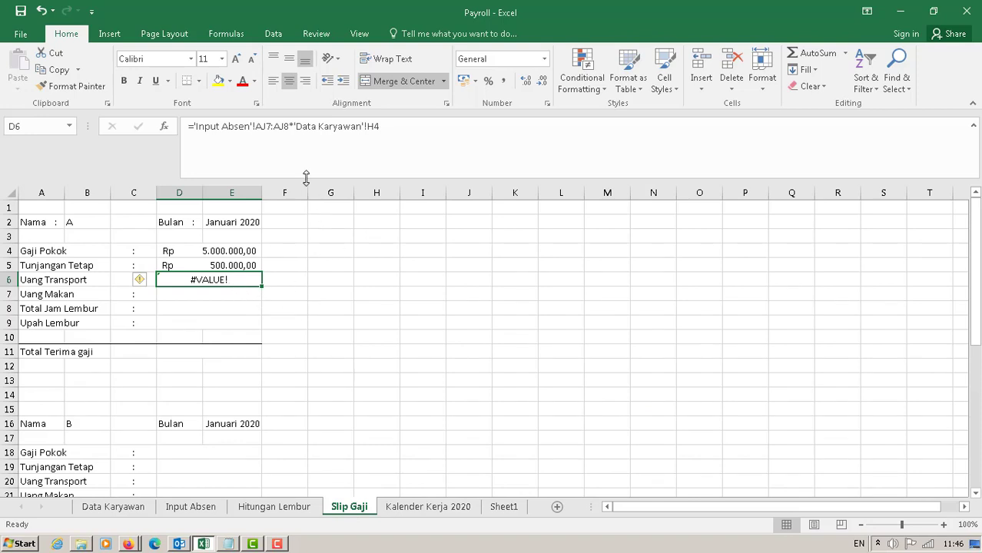
left_click(275, 126)
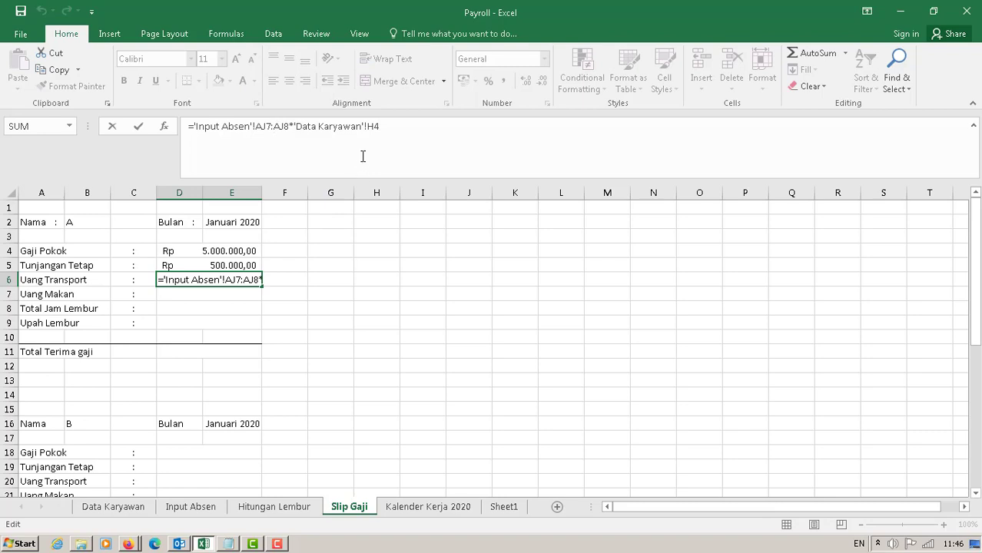
left_click_drag(376, 129, 190, 129)
left_click_drag(737, 338, 742, 350)
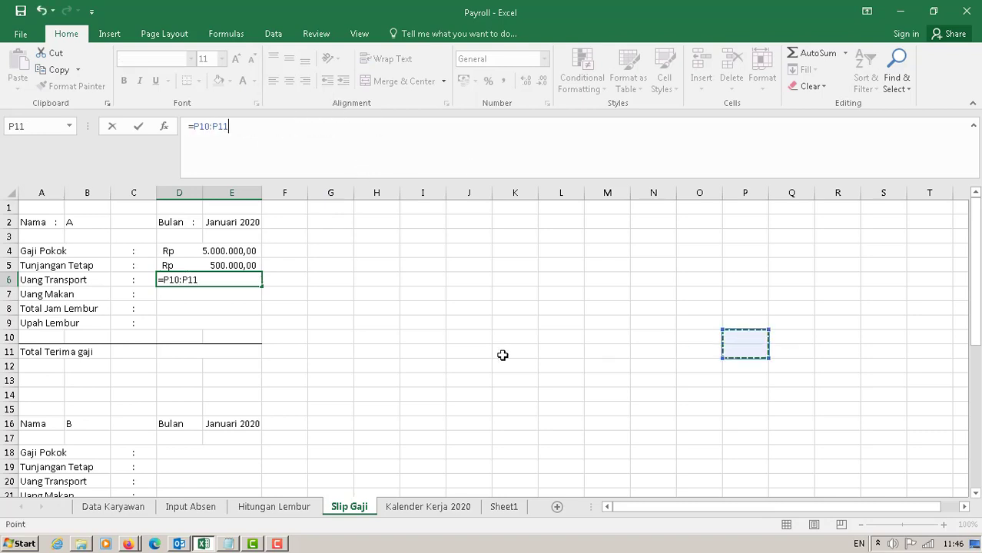
key("Escape")
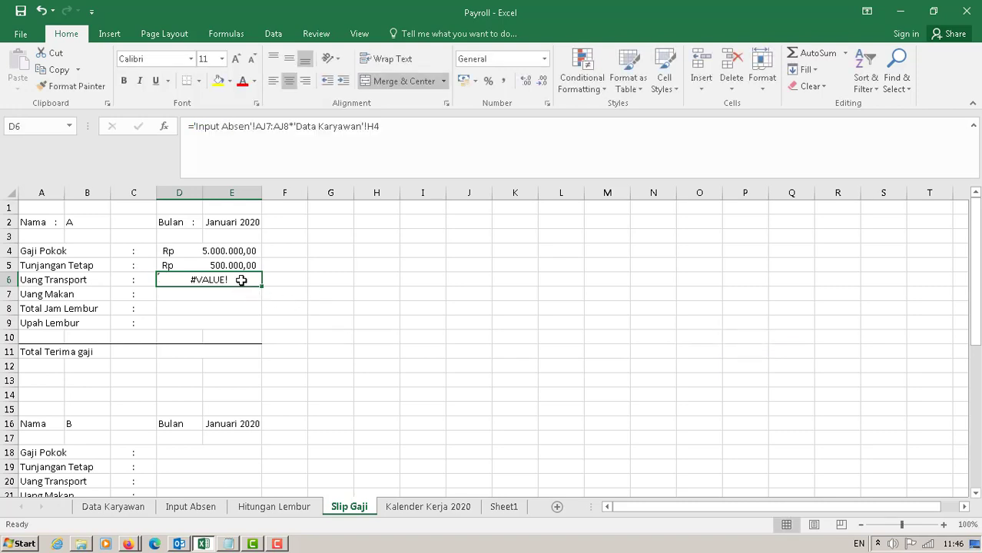
Apply the Accounting format to the first payslip's Uang Transport cell D6 and clear its formula
left_click(543, 58)
left_click(528, 183)
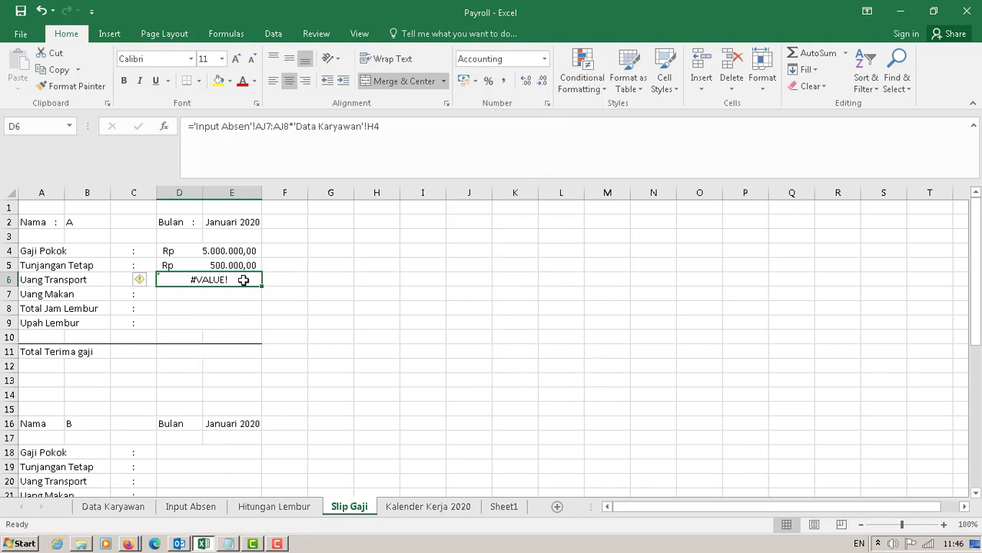
key("Delete")
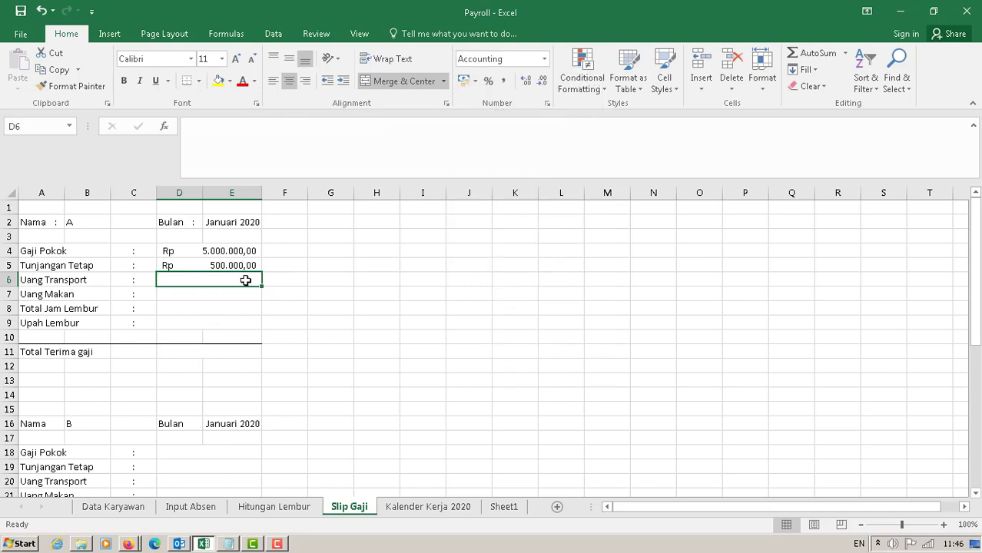
Enter a formula in the first payslip's Uang Transport cell D6 multiplying Data Karyawan H4 by Input Absen AJ7:AJ8
type("=")
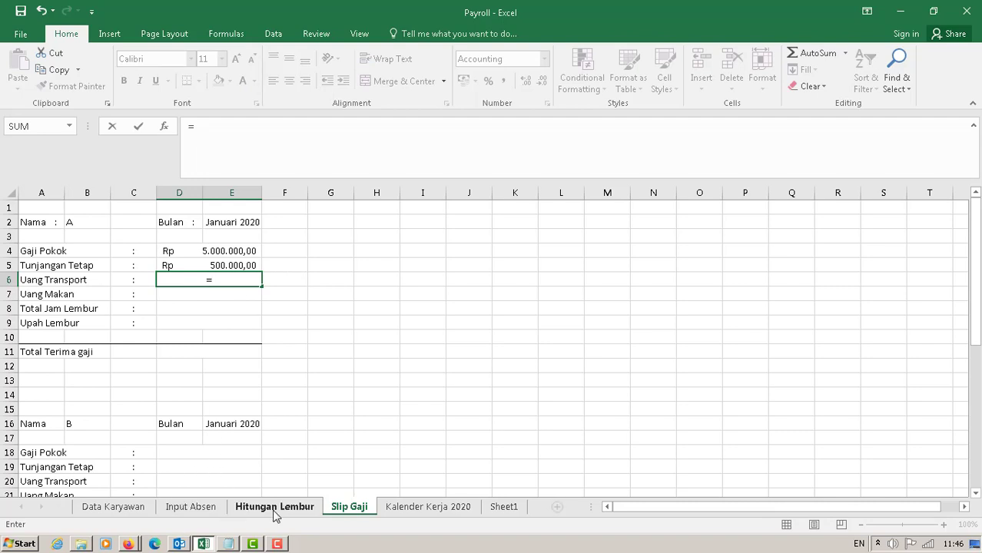
left_click(130, 508)
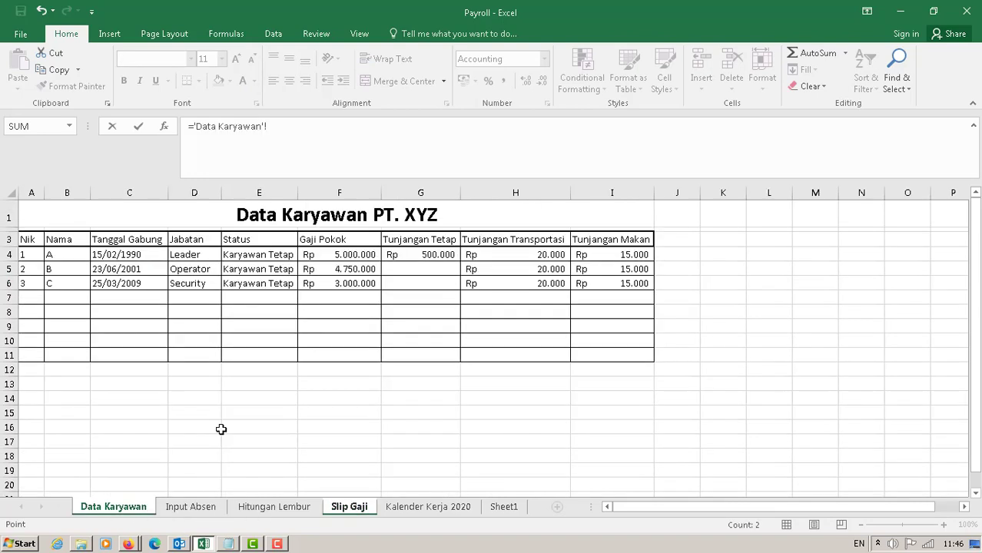
left_click(522, 256)
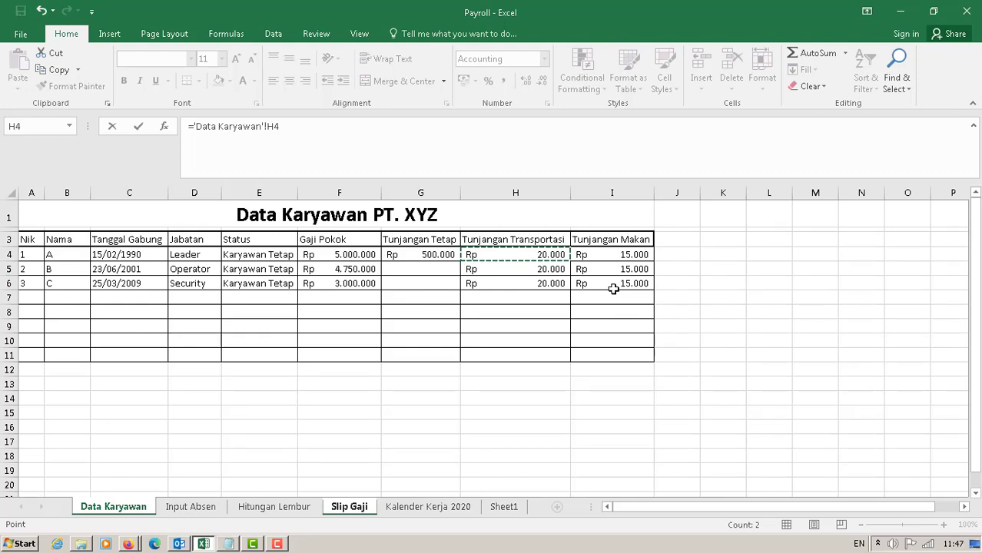
type("*")
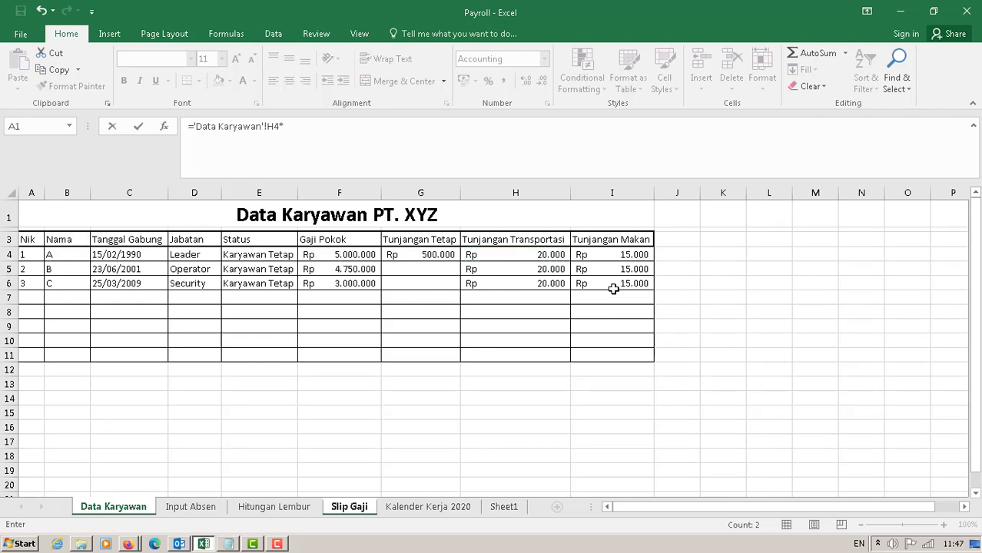
left_click(204, 509)
left_click(615, 309)
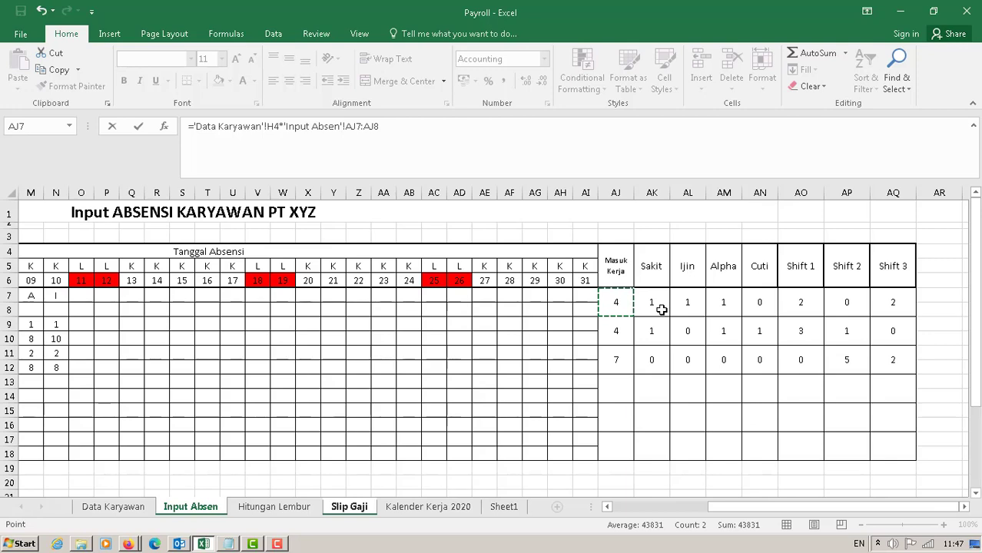
key("Return")
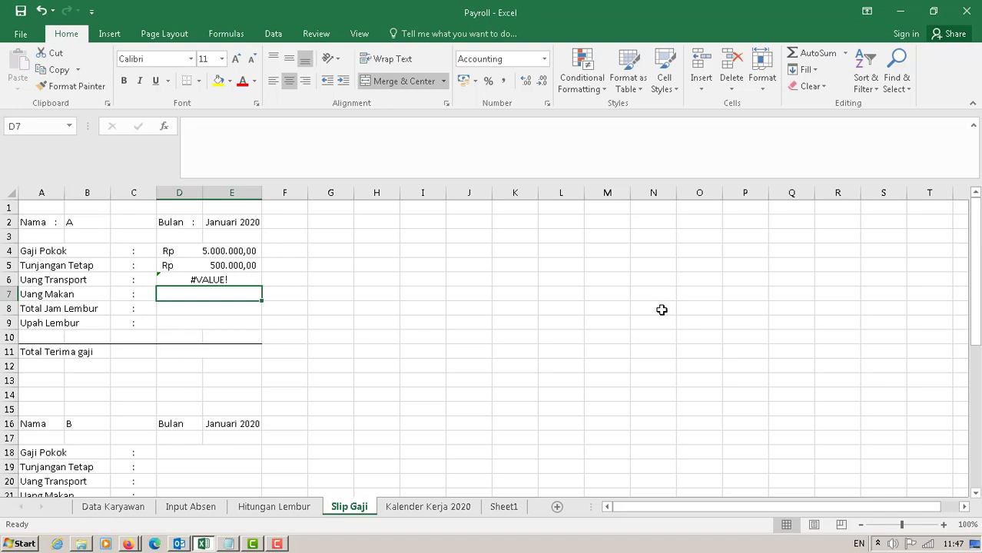
left_click(277, 544)
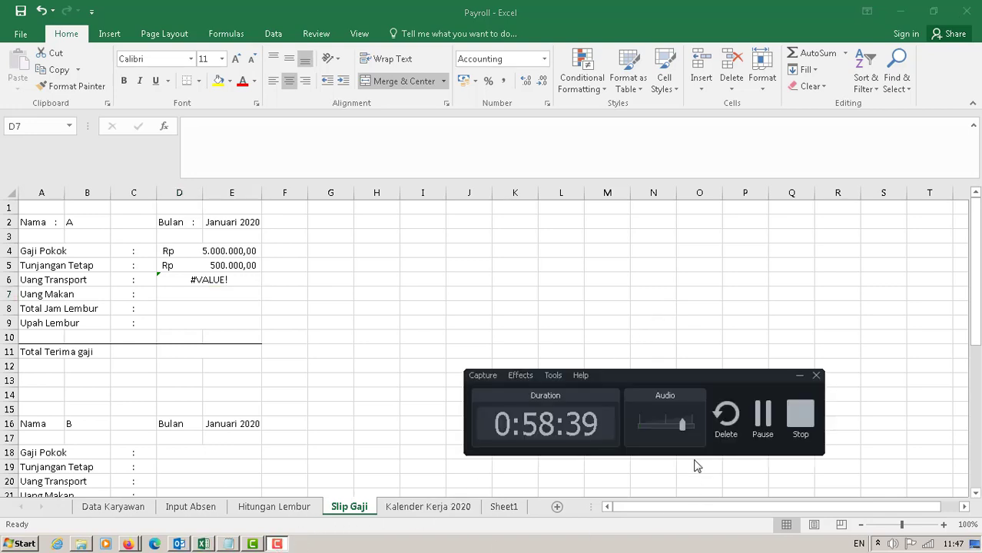
left_click(761, 419)
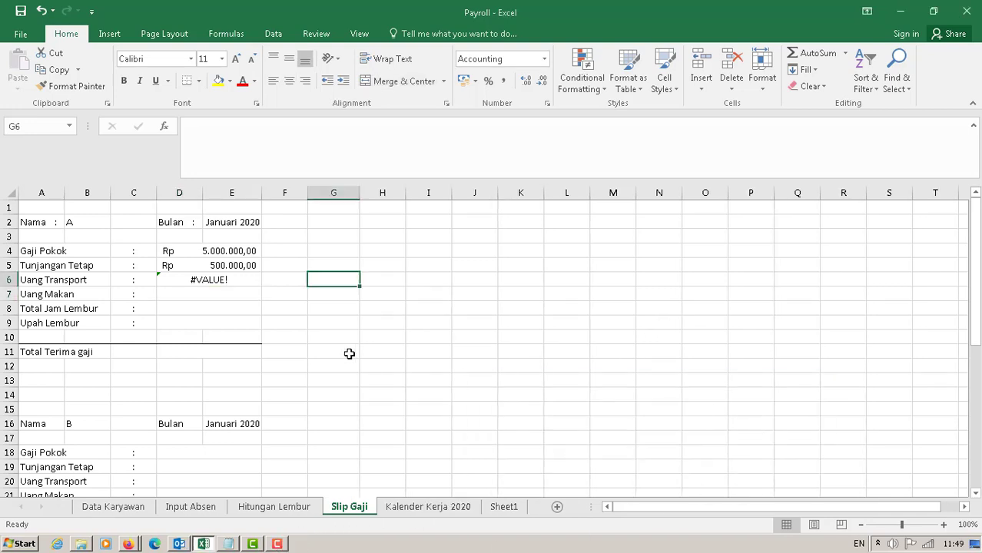
Try to replace the Uang Transport formula in D6 with a reference to employee A's Masuk Kerja in Input Absen AJ7:AJ8
left_click(241, 283)
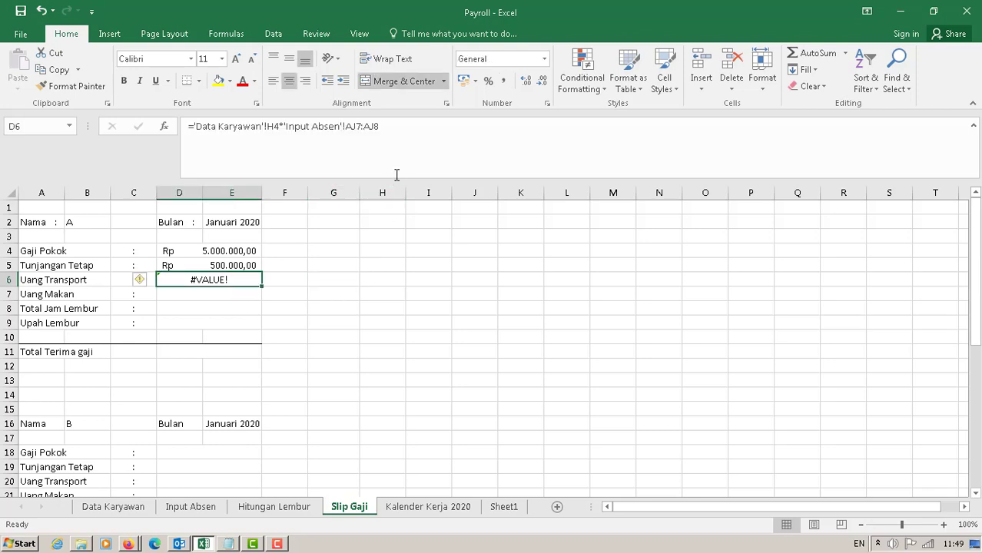
left_click(220, 294)
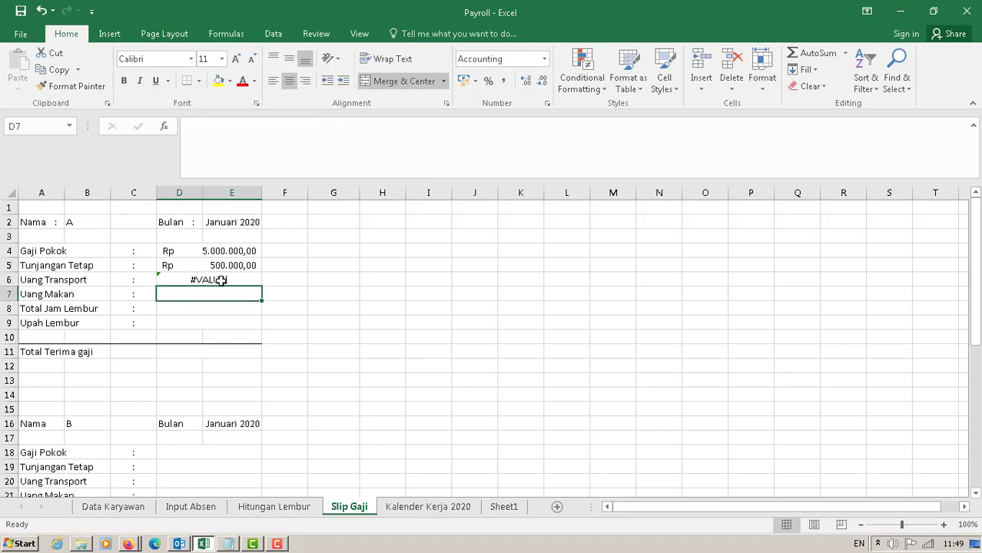
left_click(220, 279)
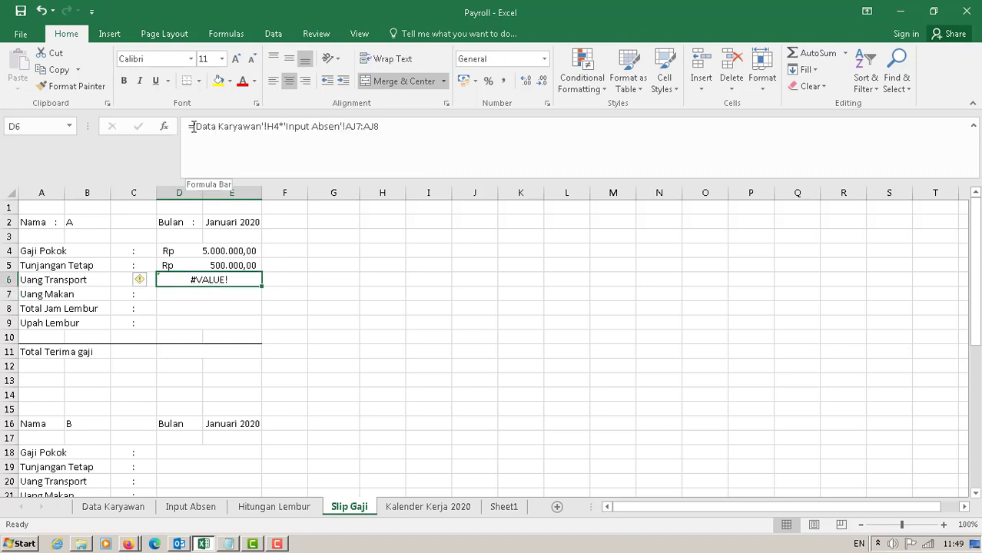
left_click_drag(193, 127, 369, 225)
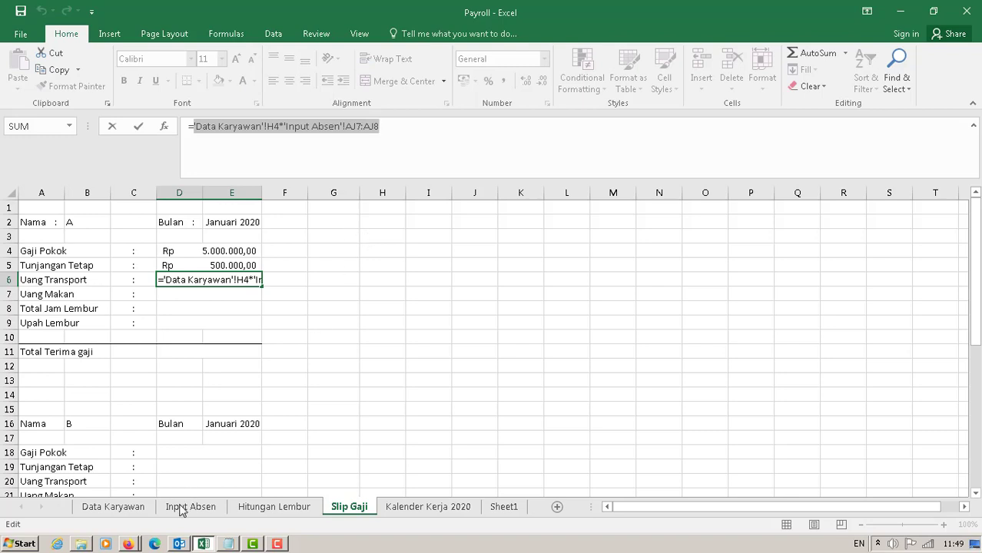
left_click(192, 509)
key("BackSpace")
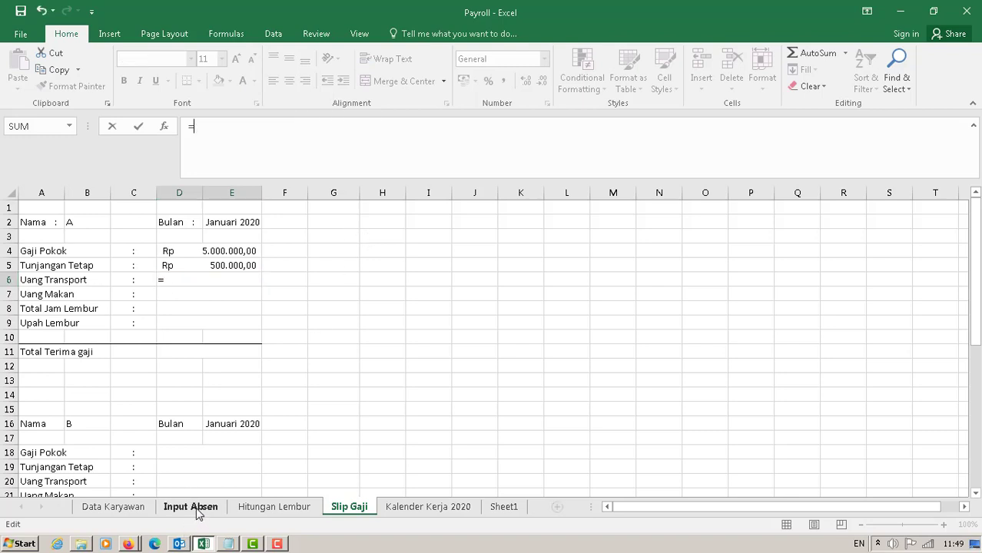
left_click(192, 508)
left_click(623, 302)
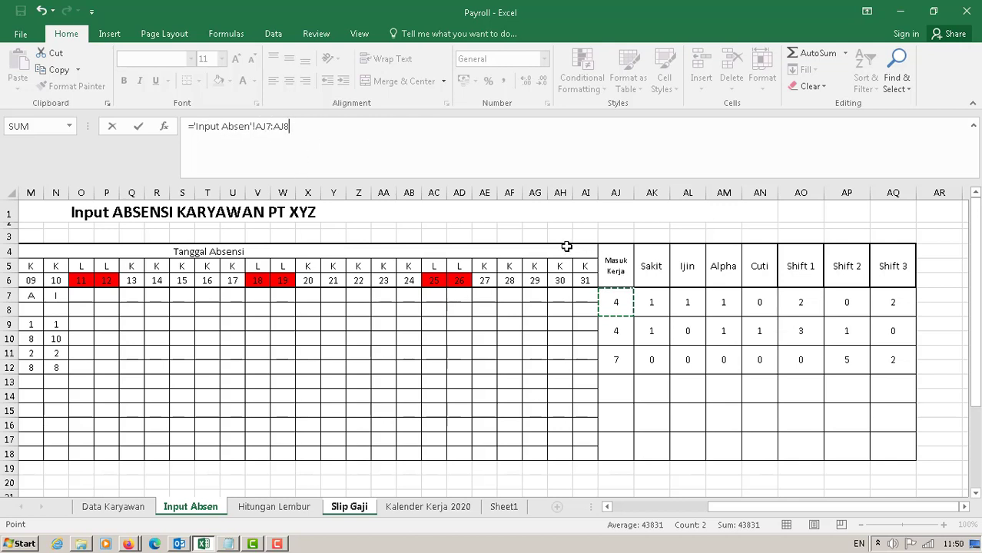
key("Return")
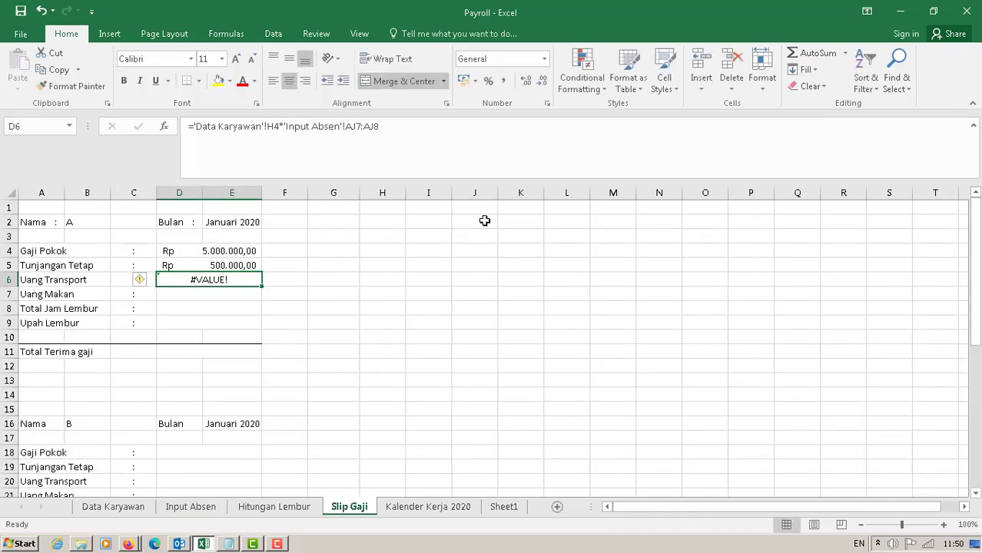
Insert a new row above the first payslip's Uang Transport row on the Slip Gaji sheet
left_click(6, 280)
right_click(6, 279)
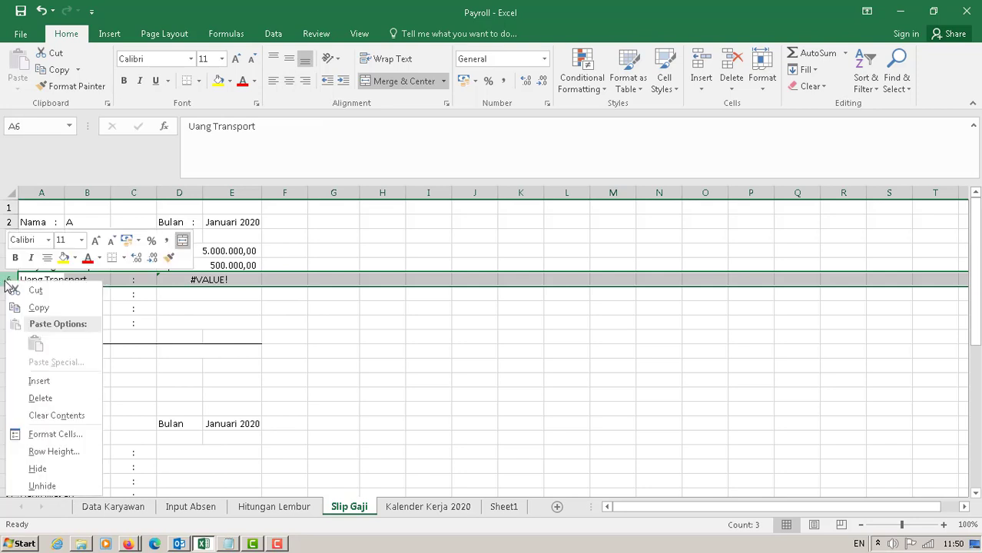
left_click(31, 388)
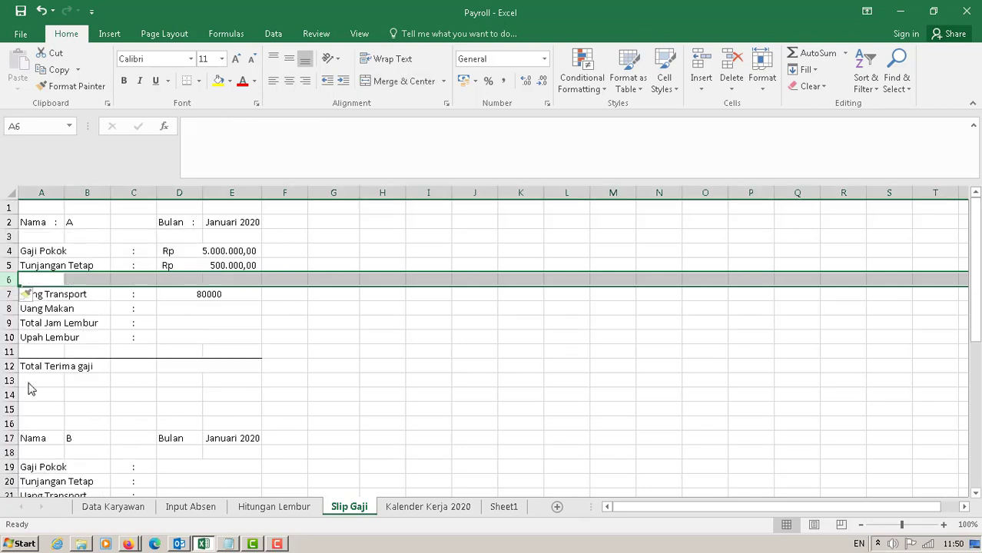
left_click(485, 411)
Label the new row Jumlah Masuk Kerja in A6 and enter a colon in B6
left_click(35, 282)
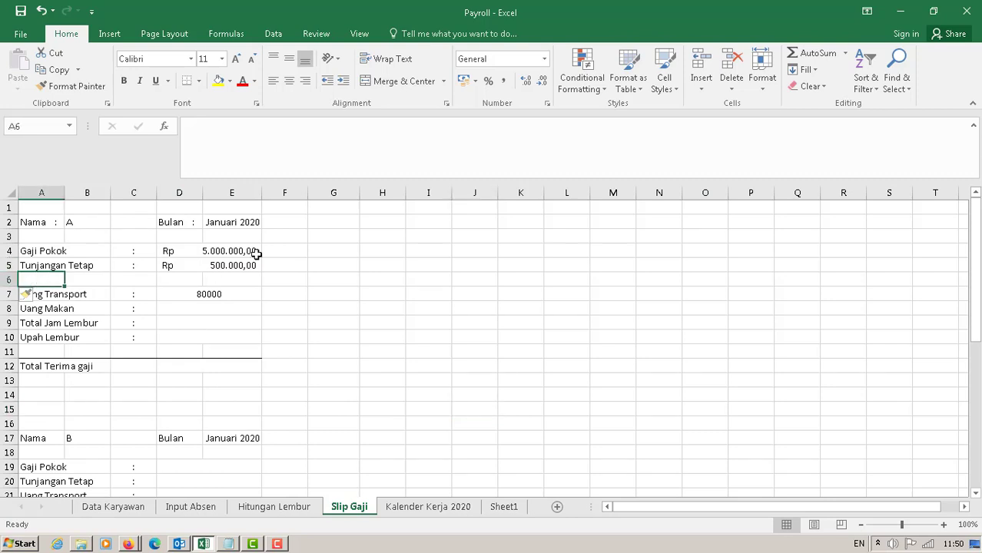
type("jU")
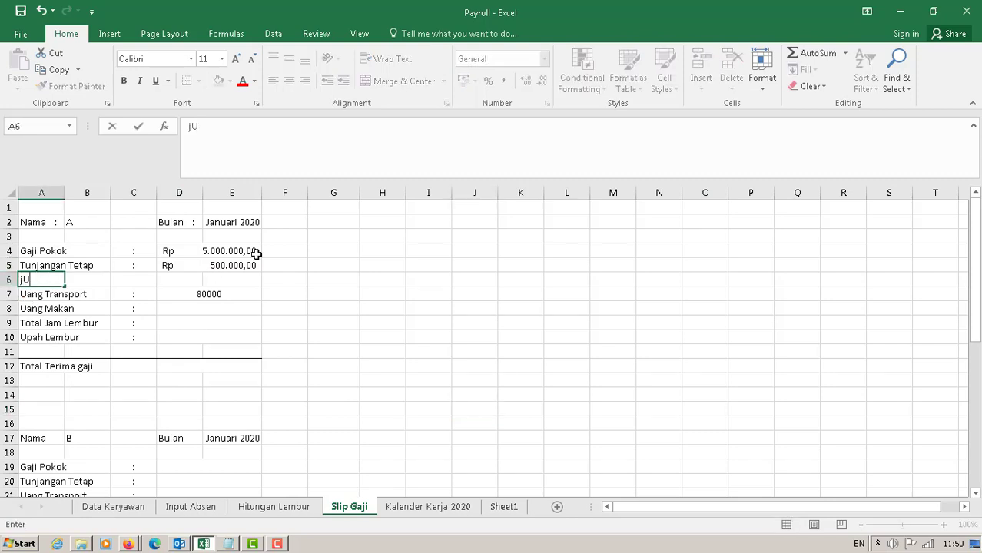
type("LAH")
key("BackSpace")
key("BackSpace")
key("BackSpace")
type("MLAH Masuk K")
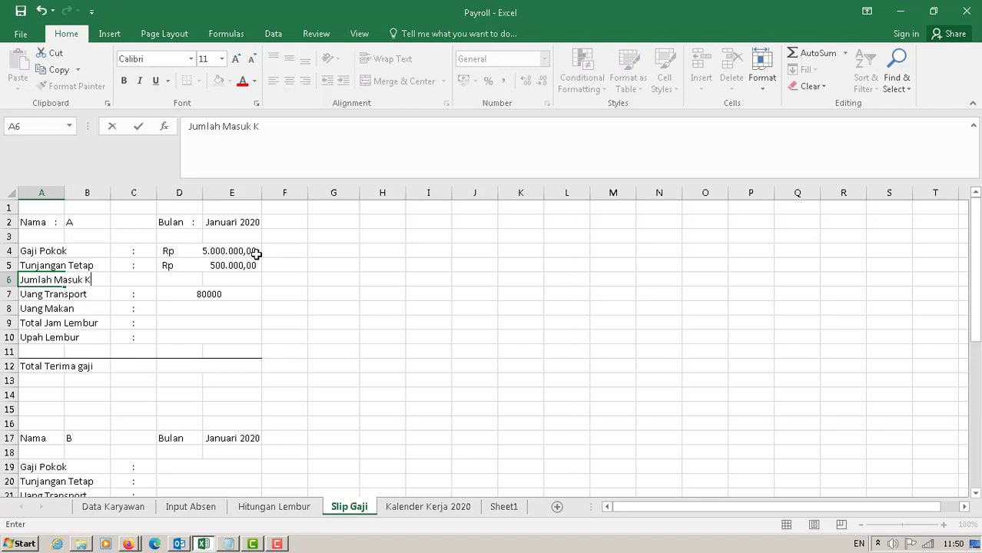
type("erja")
key("Tab")
type(":")
key("Tab")
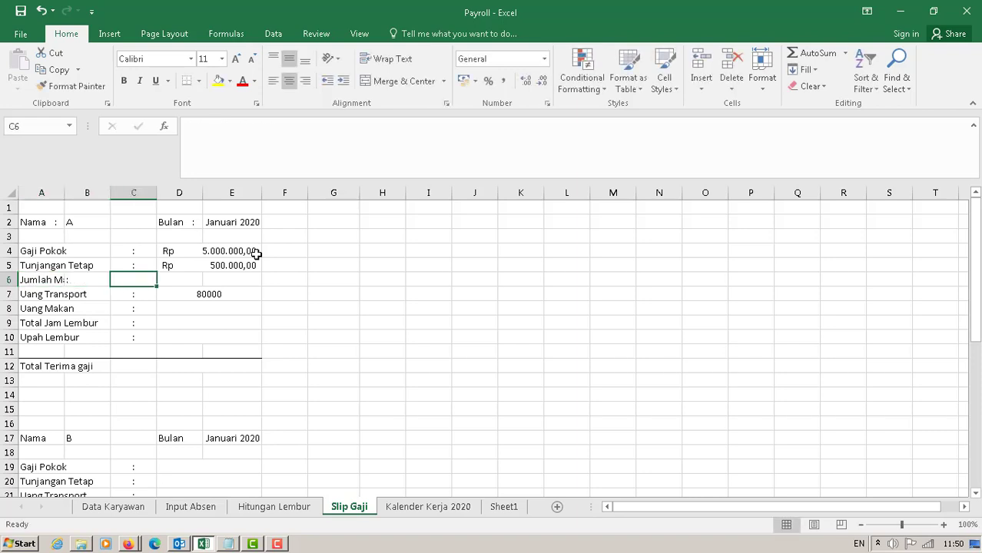
Merge and center cells D6:E6 in the Jumlah Masuk Kerja row
key("Tab")
key("shift+Right")
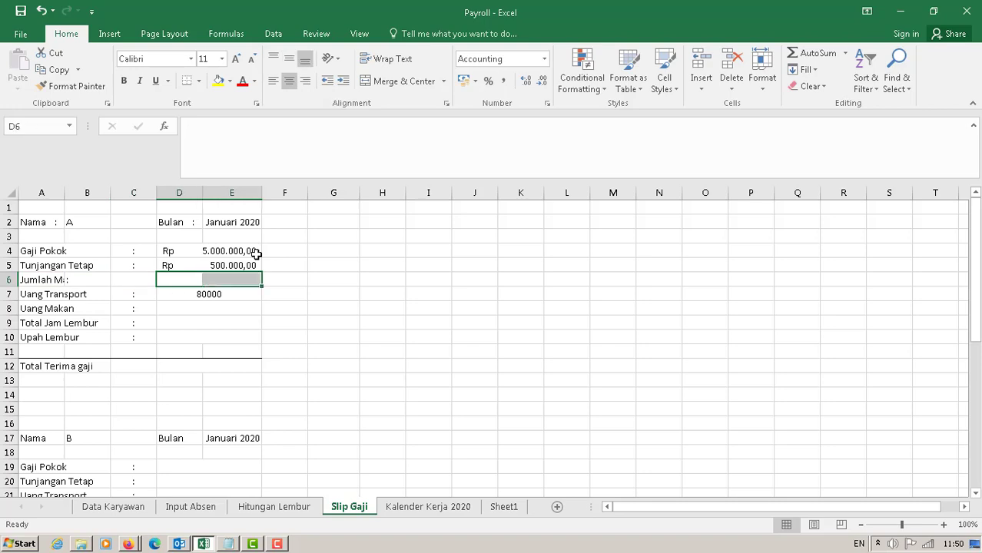
left_click(386, 82)
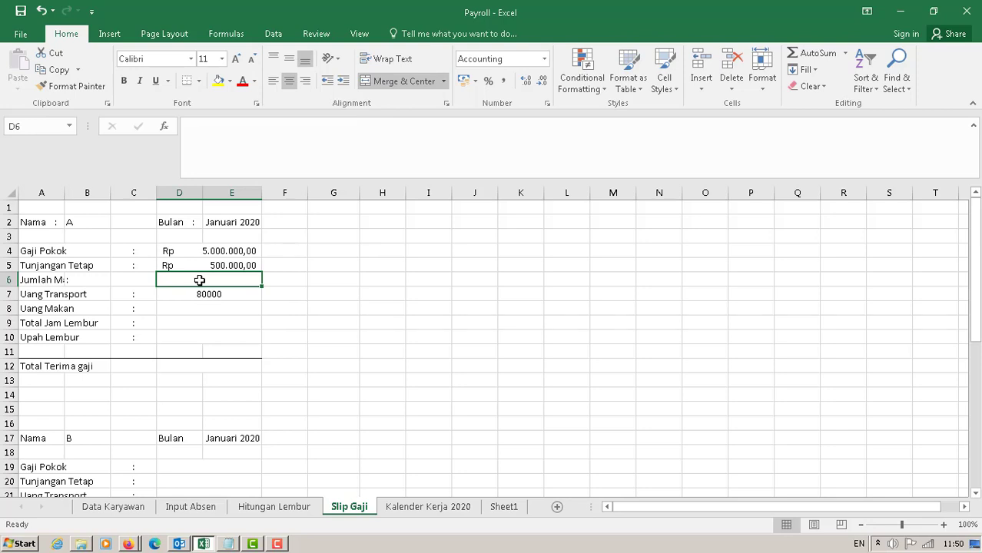
Clear the colon from B6 and enter it in C6 of the Jumlah Masuk Kerja row instead
left_click(52, 280)
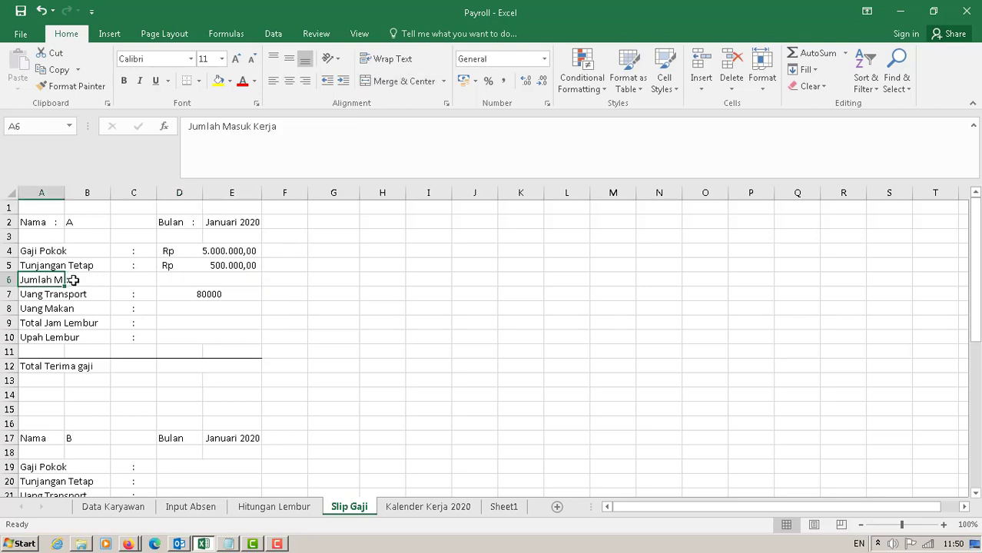
left_click(81, 279)
key("Delete")
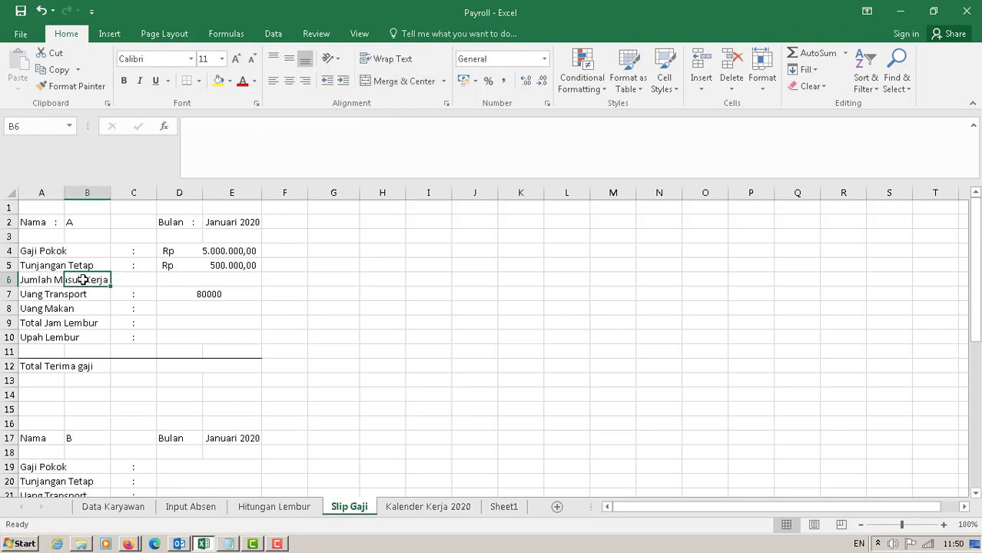
key("Right")
type(":")
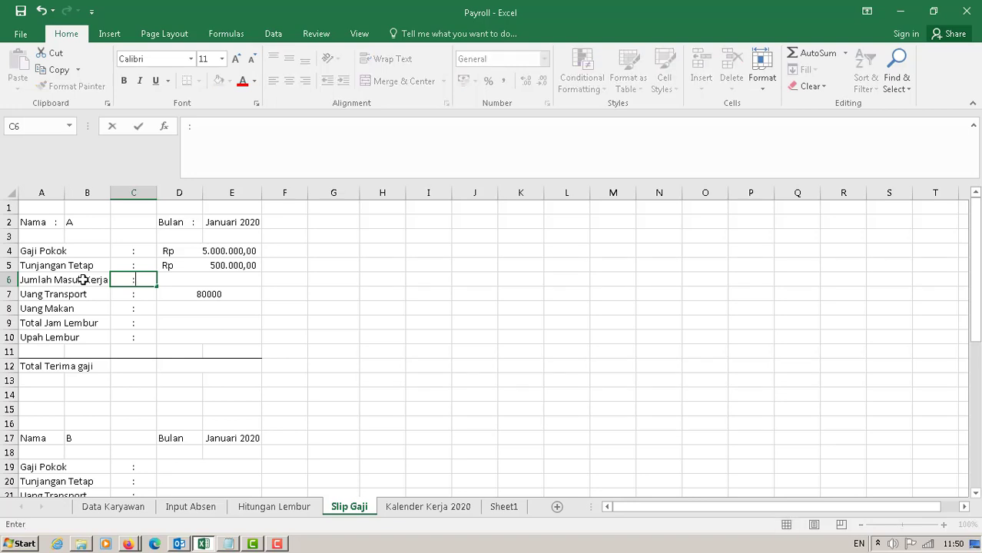
key("Right")
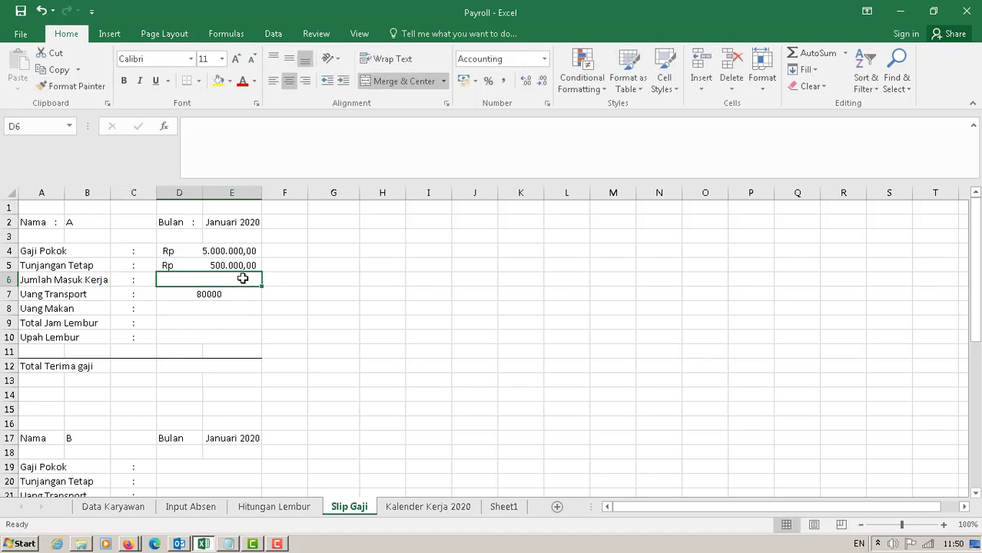
Try to link the Jumlah Masuk Kerja cell D6 to employee A's Masuk Kerja in Input Absen AJ7:AJ8
type("=")
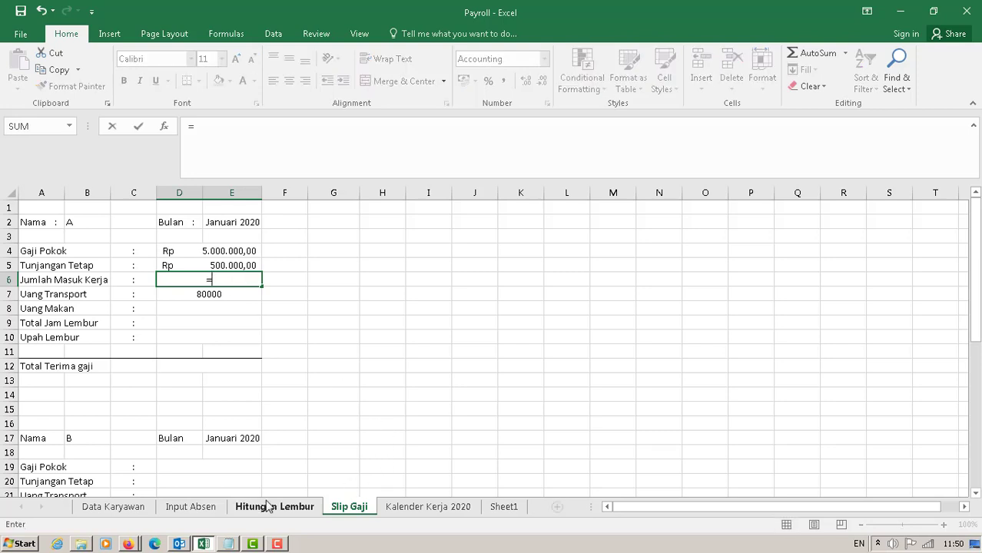
left_click(198, 508)
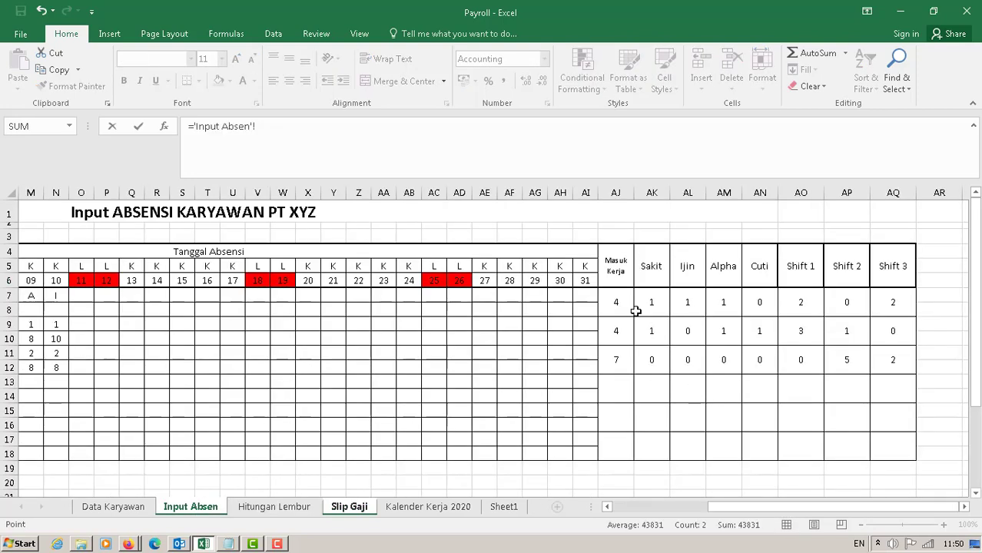
left_click(610, 301)
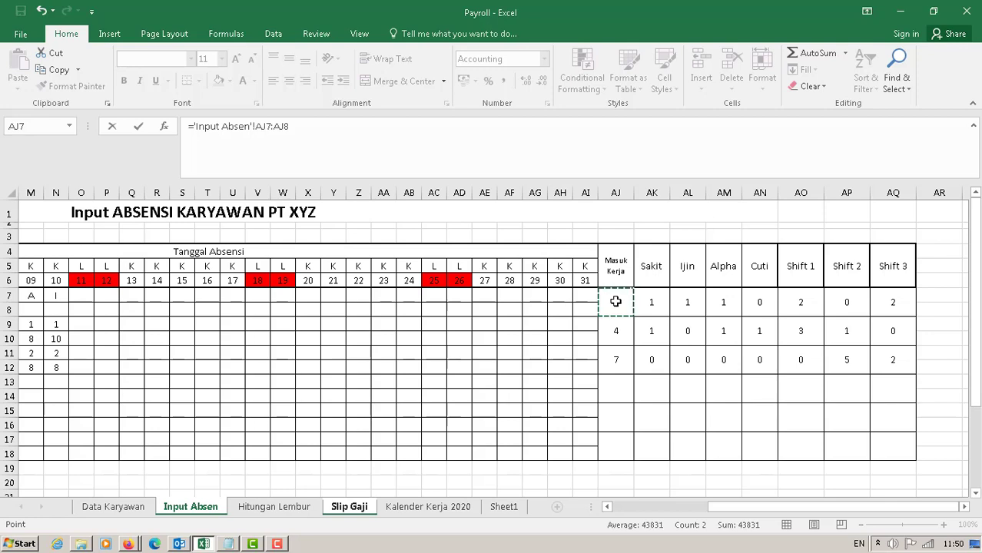
key("Return")
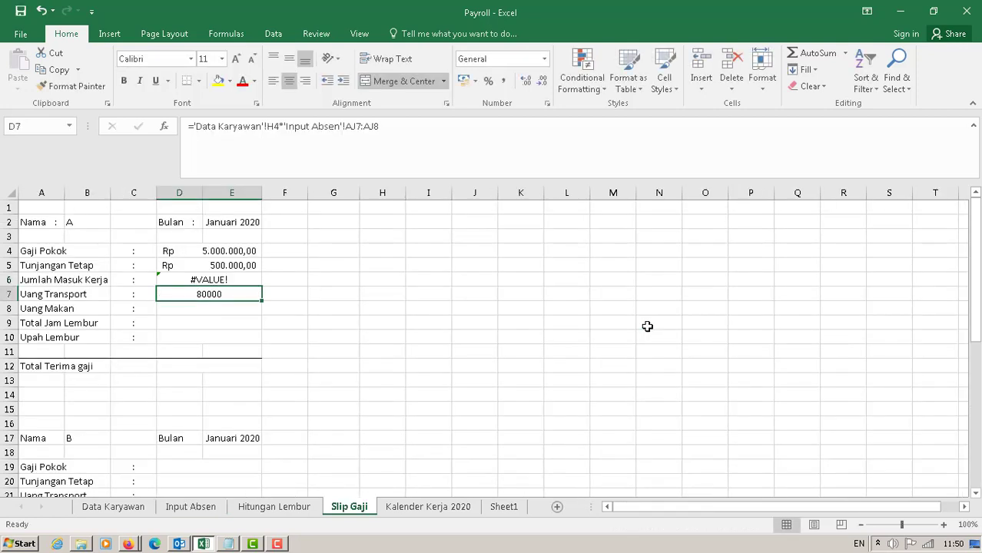
Enter a COUNT formula in the Jumlah Masuk Kerja cell D6 over employee A's shift row, Input Absen E7:AI7
left_click(219, 280)
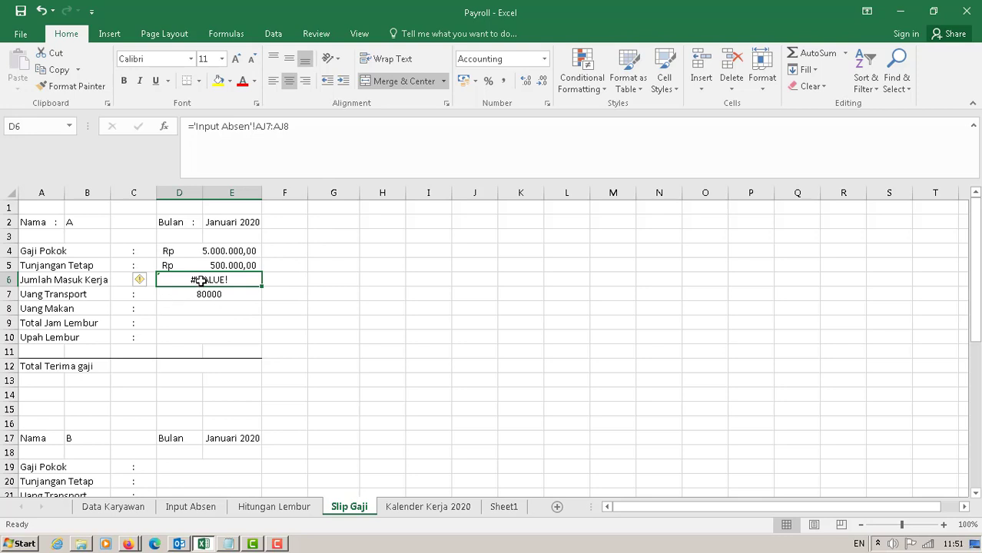
type("=count")
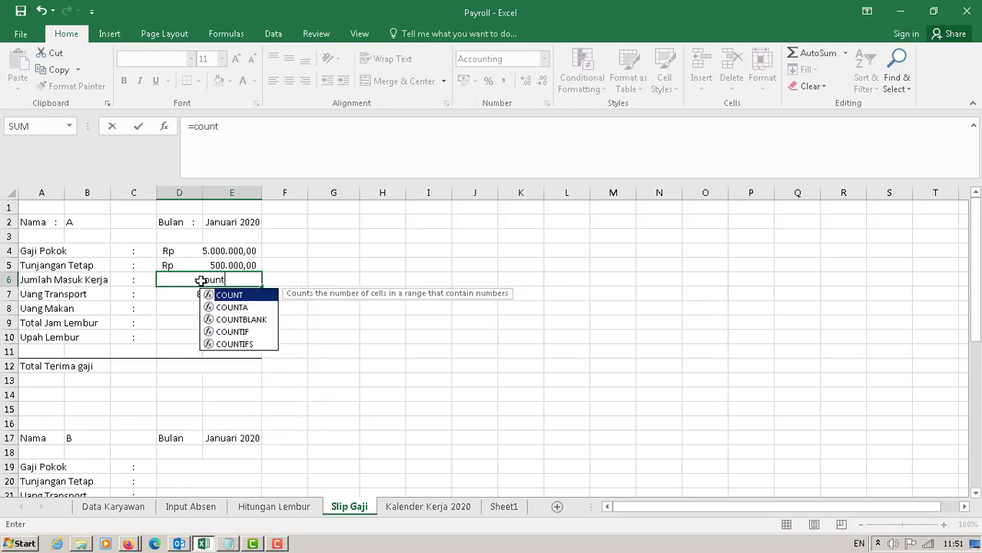
type("(")
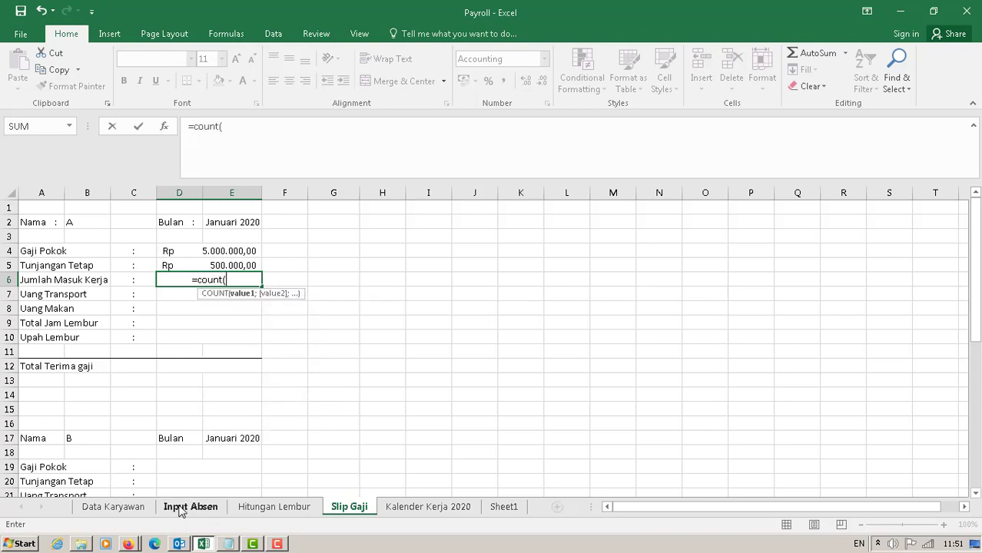
left_click(184, 509)
left_click_drag(725, 510, 624, 510)
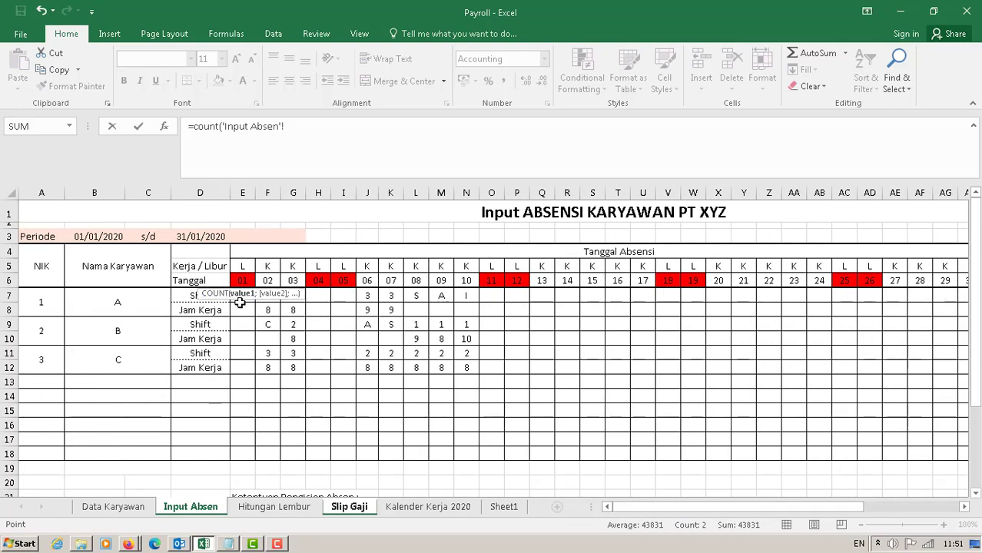
left_click(242, 301)
left_click_drag(243, 301, 810, 318)
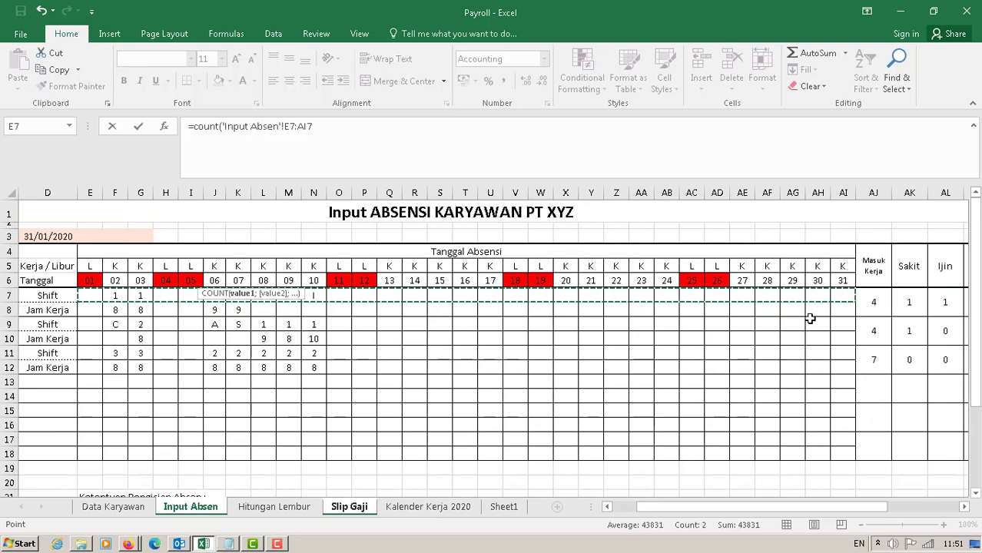
key("Return")
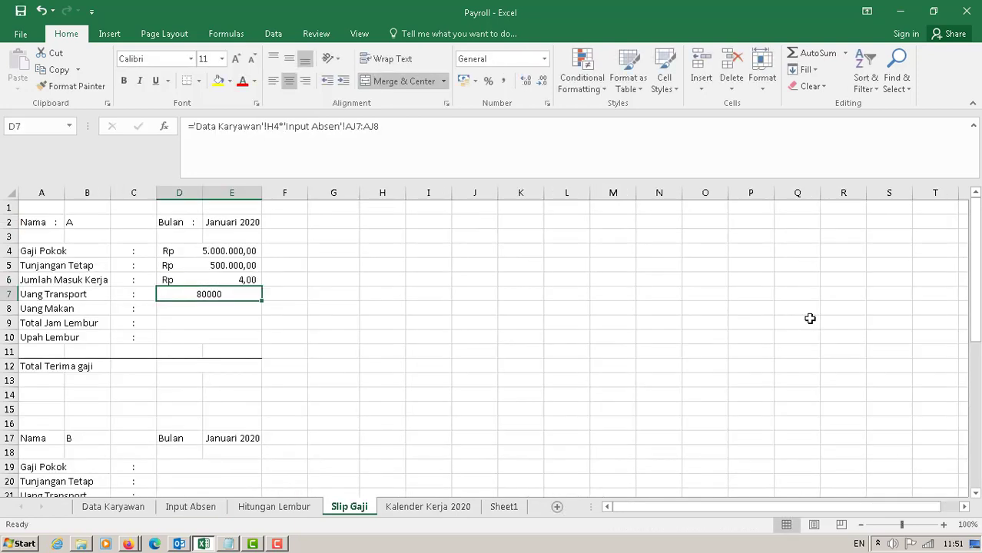
Apply the Number format to the first payslip's Jumlah Masuk Kerja cell D6
left_click(196, 281)
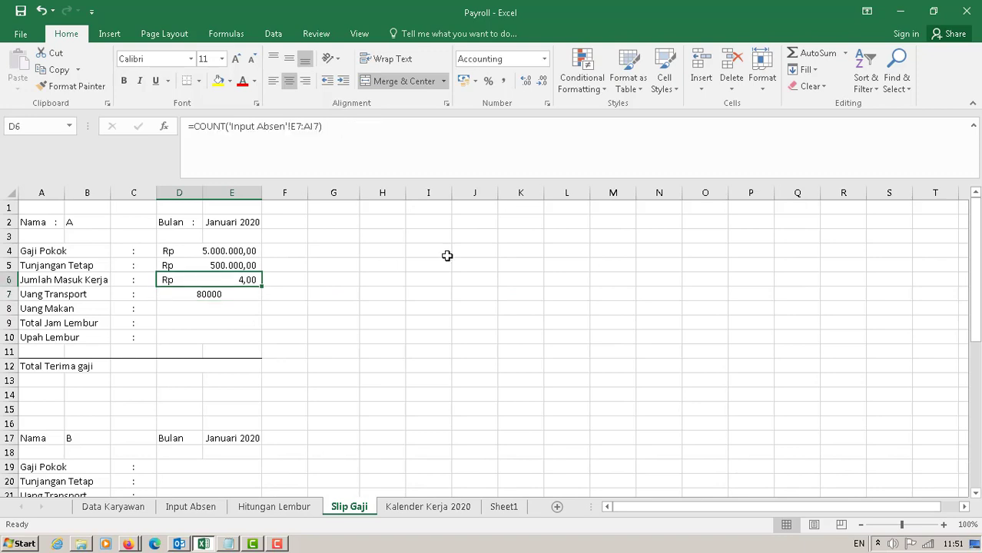
left_click(544, 58)
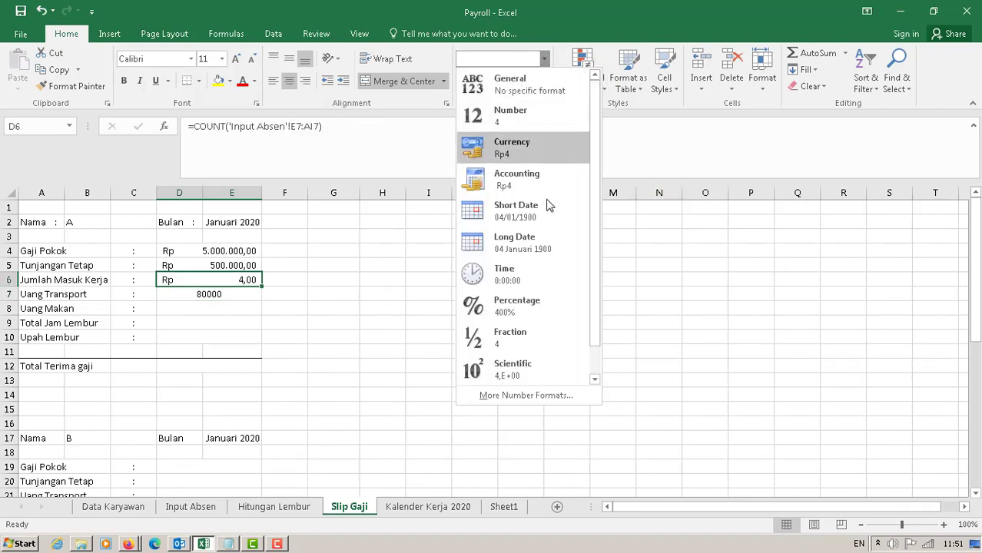
left_click(523, 120)
left_click(540, 336)
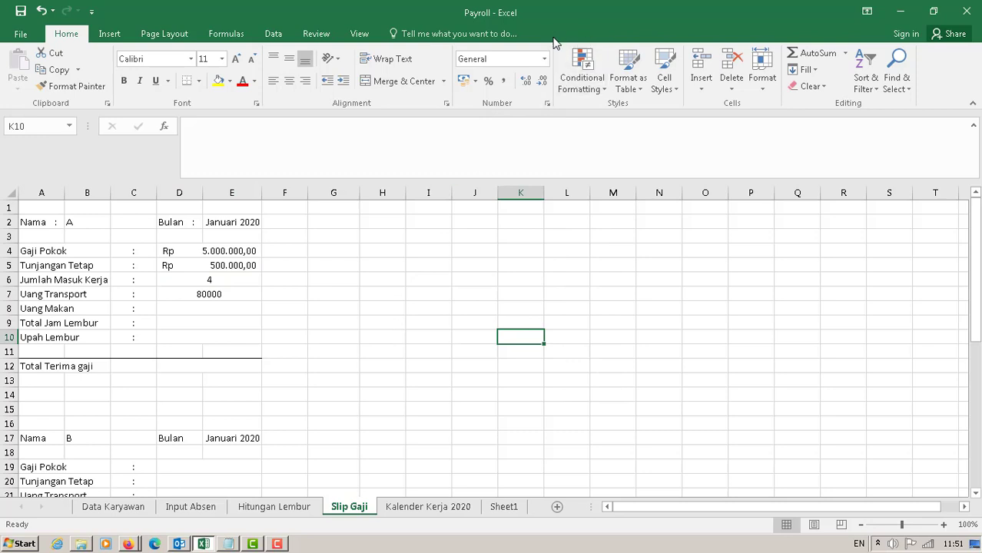
left_click(544, 59)
left_click(507, 115)
left_click(211, 277)
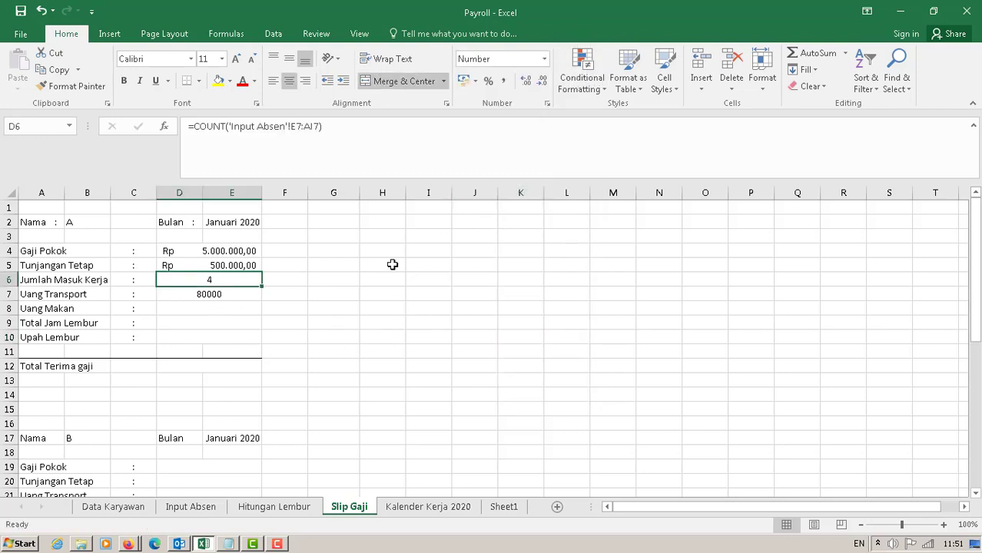
Replace the Uang Transport formula in D7 with D6 multiplied by employee A's Tunjangan Transportasi in Data Karyawan H4
left_click(34, 295)
left_click(200, 295)
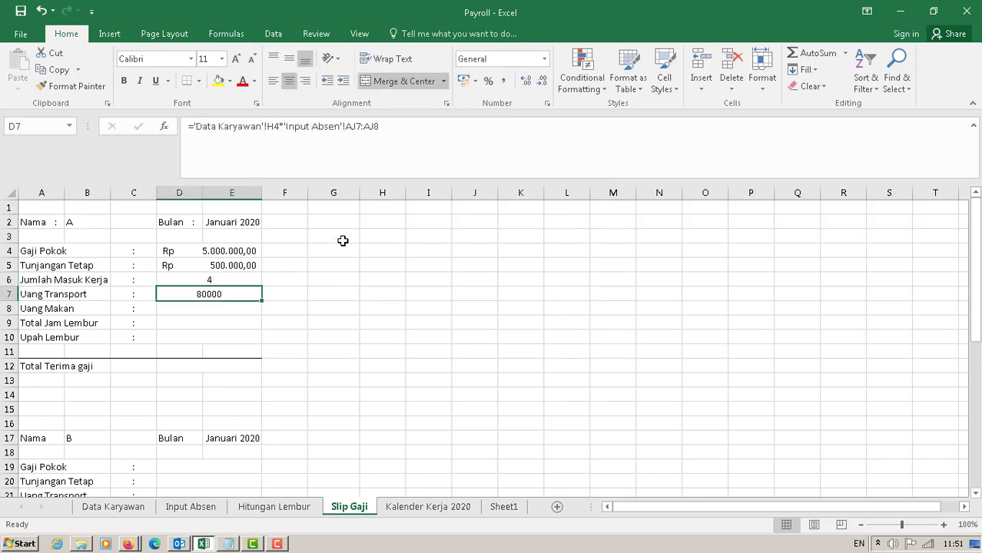
left_click_drag(376, 126, 182, 123)
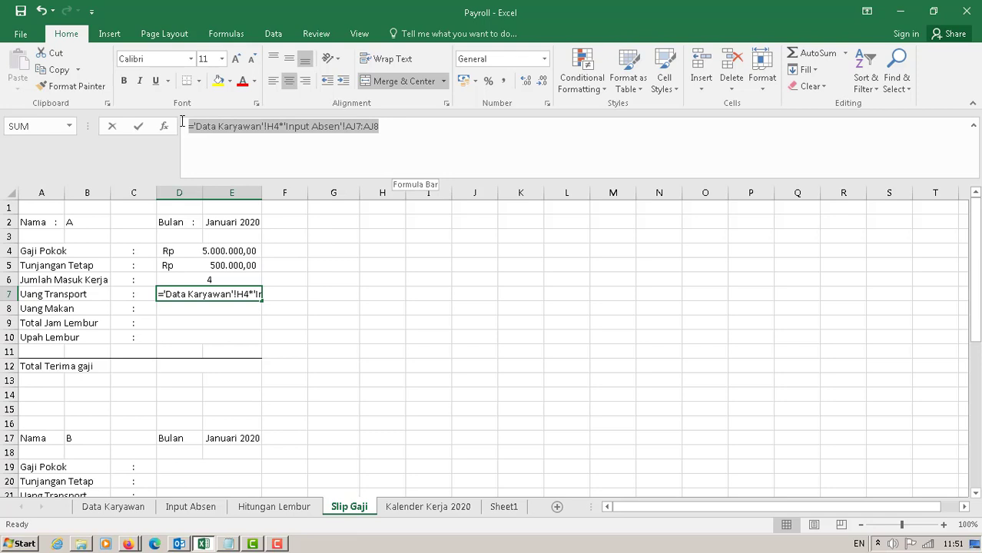
type("=")
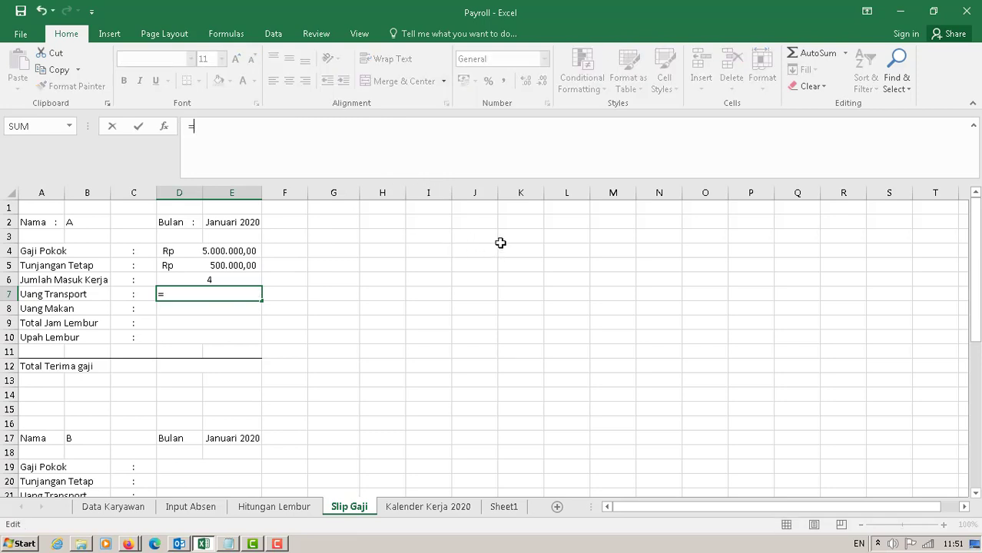
left_click(206, 278)
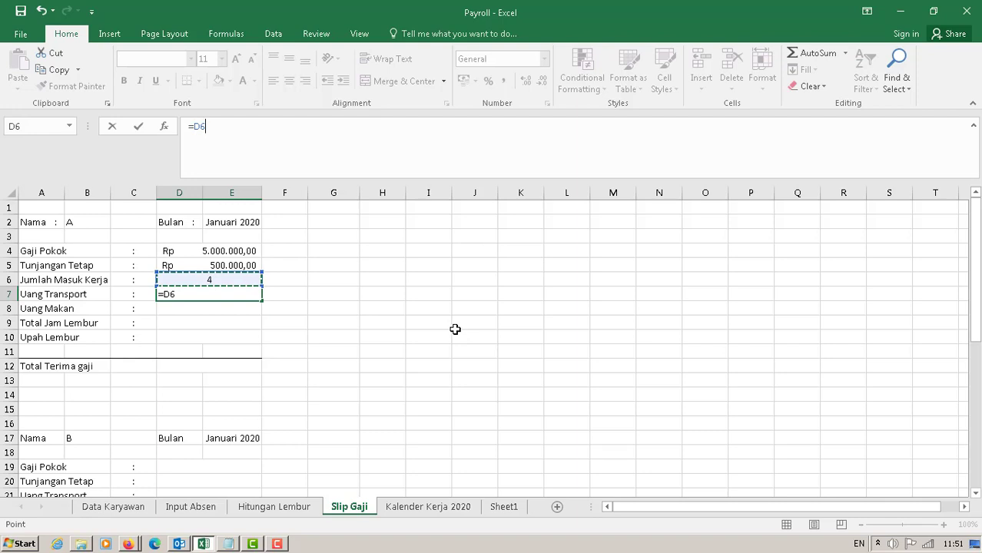
type("*")
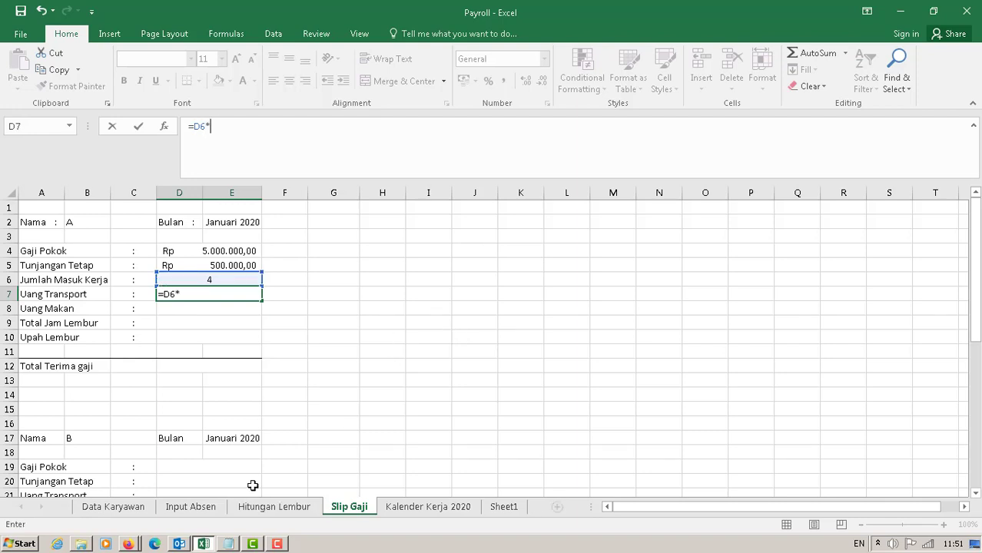
left_click(119, 508)
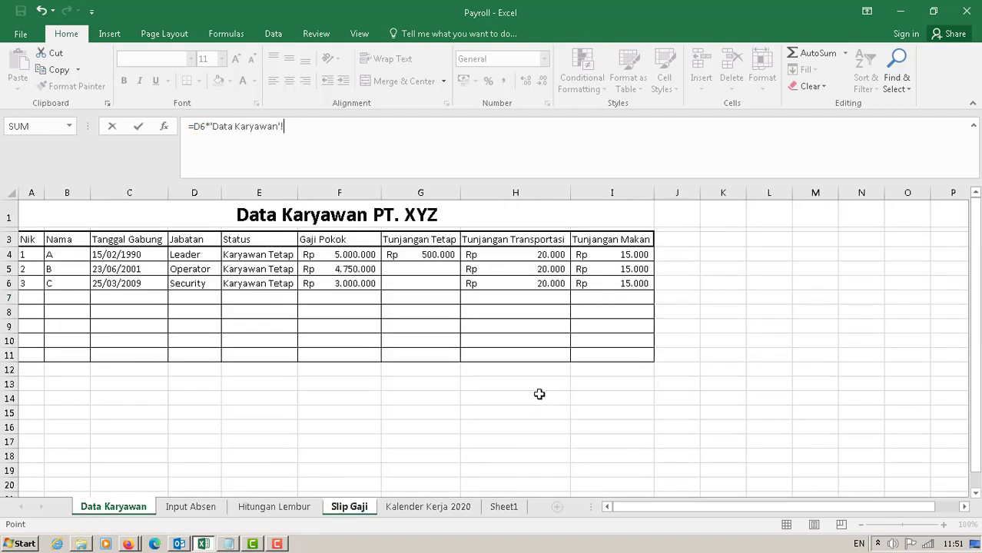
left_click(534, 251)
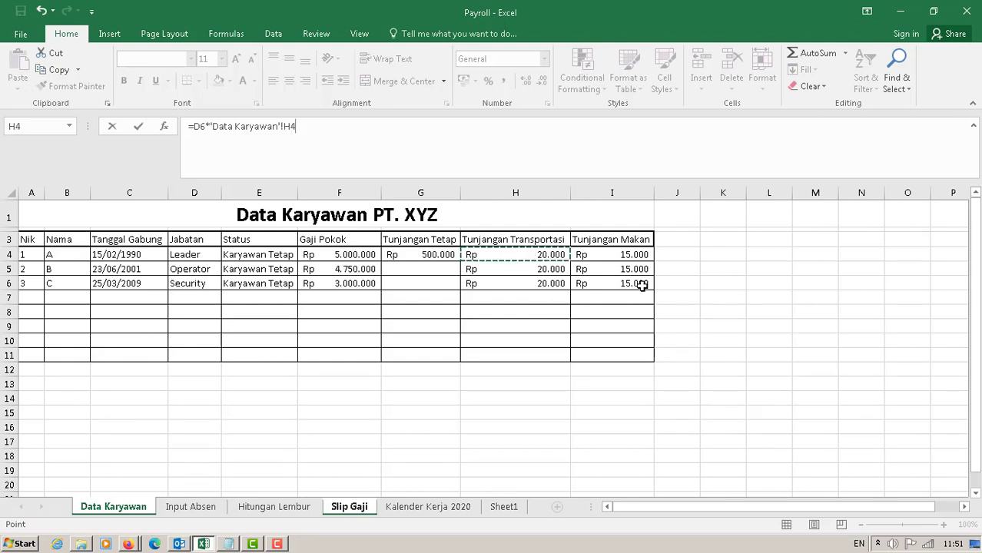
key("Return")
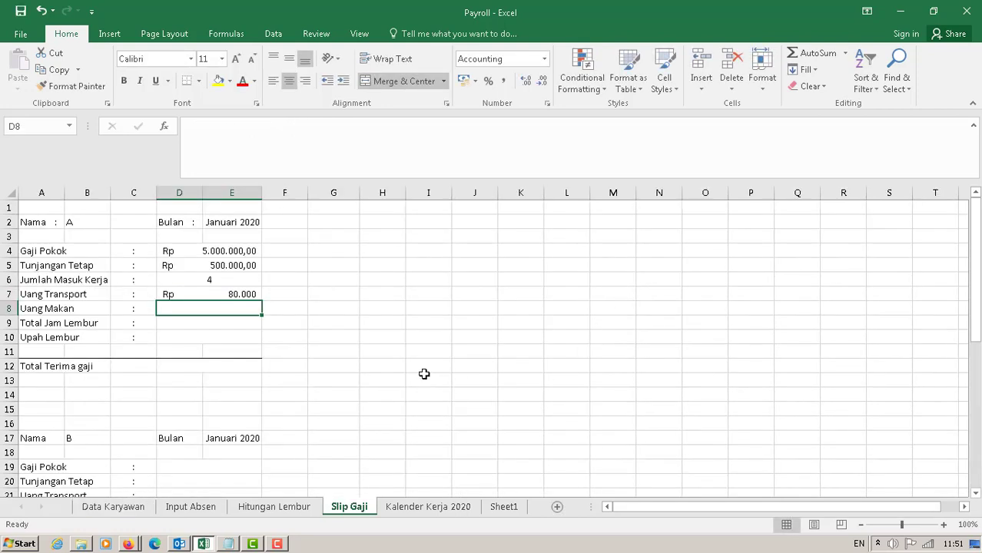
left_click(424, 372)
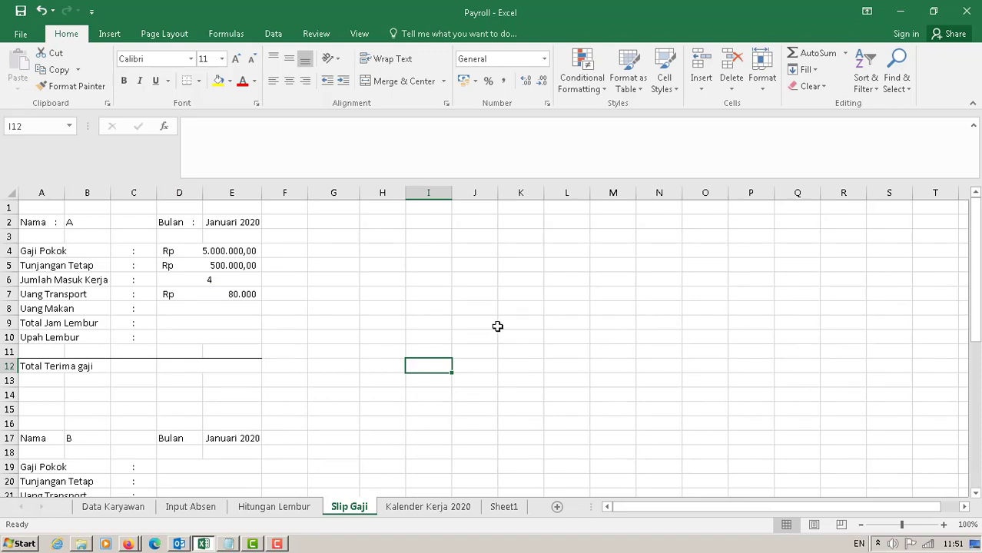
Copy the Jumlah Masuk Kerja row 6 and insert it above Uang Transport, row 21, in employee B's payslip
left_click(8, 281)
right_click(8, 283)
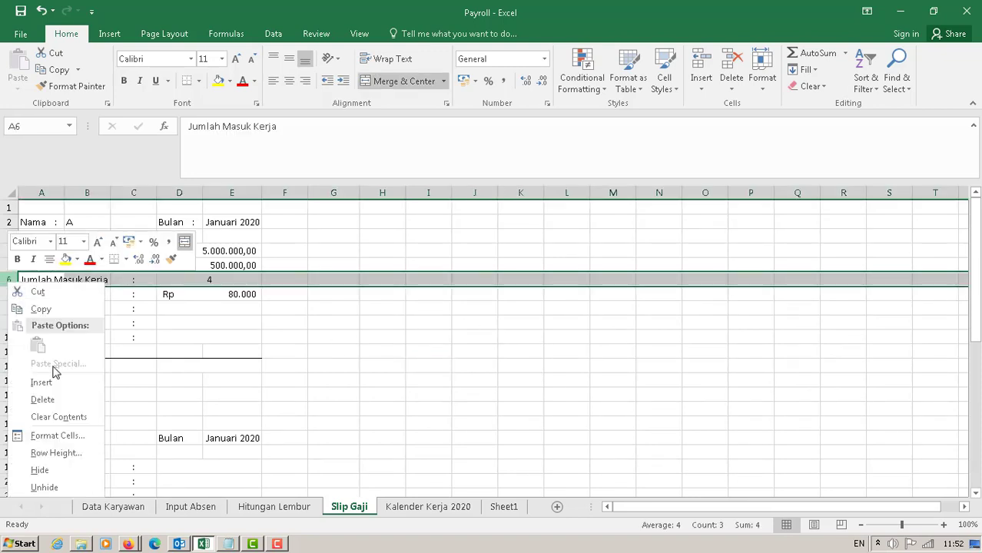
left_click(42, 309)
scroll(309, 461, "down", 4)
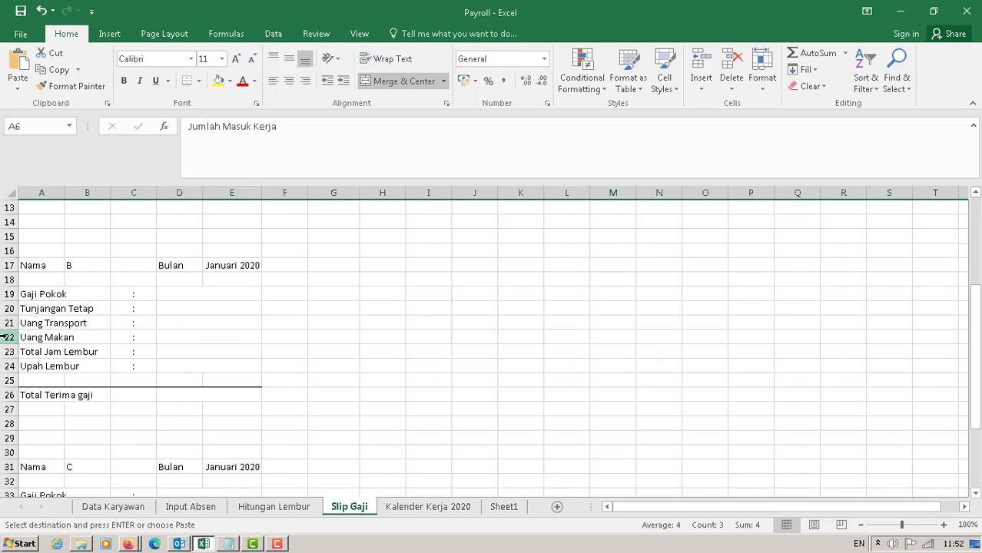
left_click(8, 323)
right_click(10, 324)
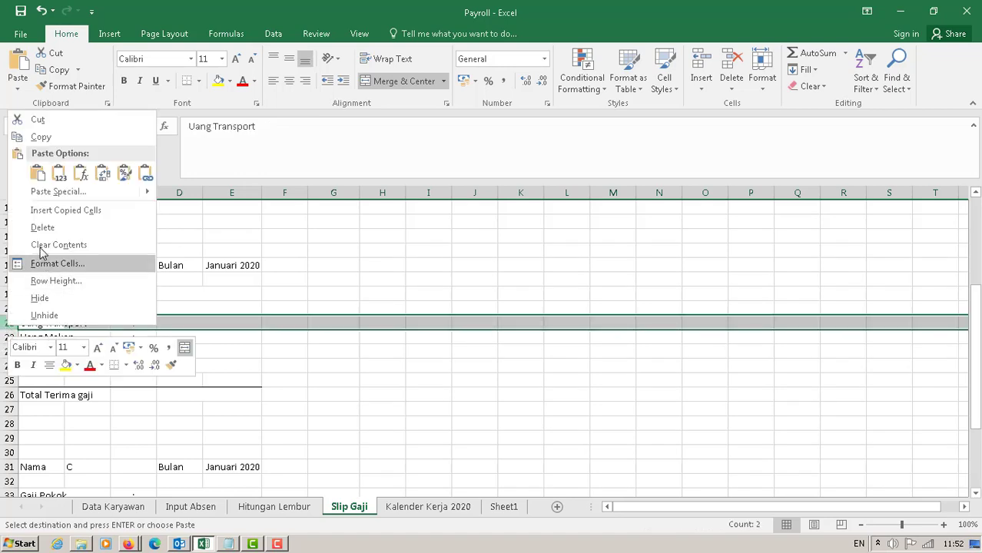
left_click(46, 210)
scroll(351, 366, "down", 3)
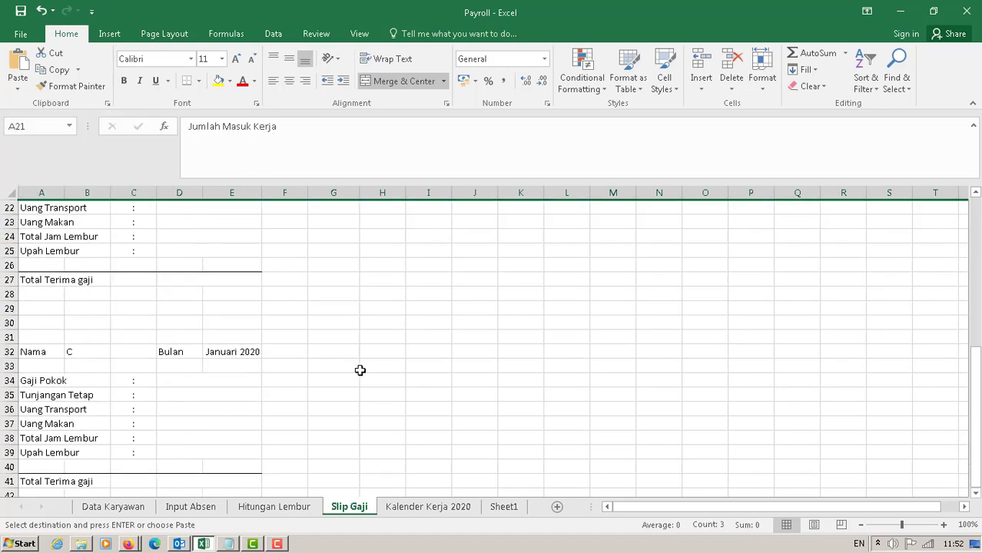
left_click(5, 409)
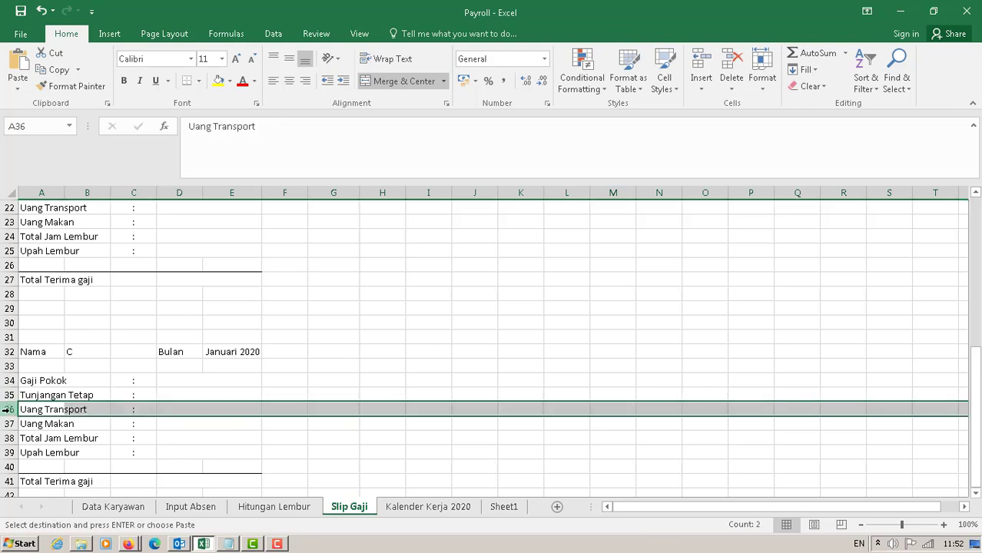
right_click(5, 410)
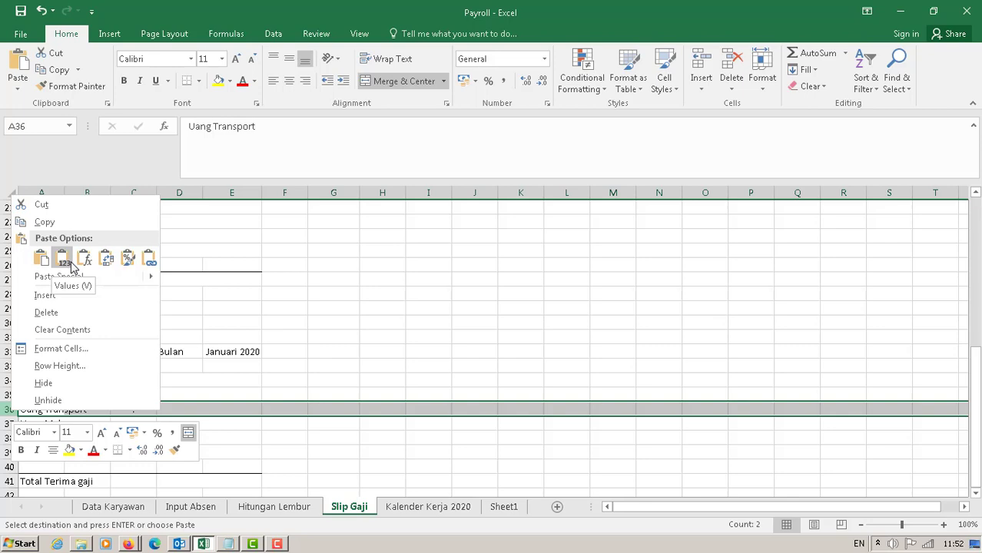
key("Escape")
Copy the Jumlah Masuk Kerja row 6 again and insert it above Uang Transport, row 36, in employee C's payslip
scroll(219, 277, "up", 7)
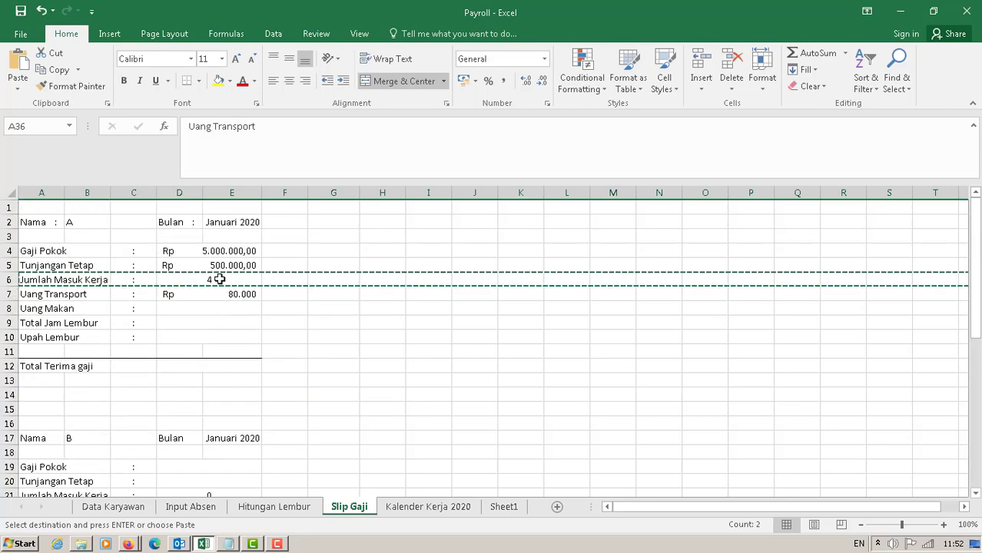
right_click(8, 281)
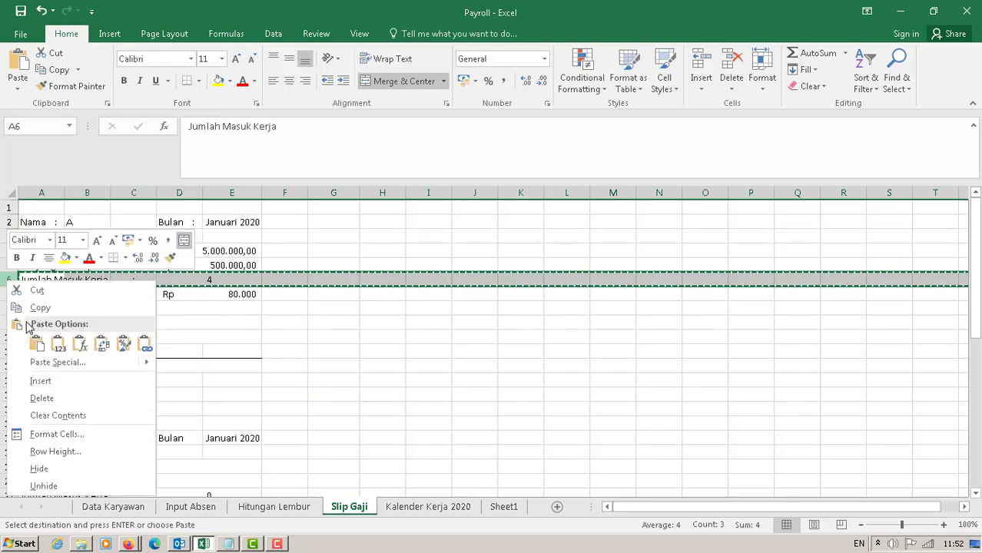
key("Escape")
scroll(93, 373, "down", 13)
scroll(89, 375, "up", 4)
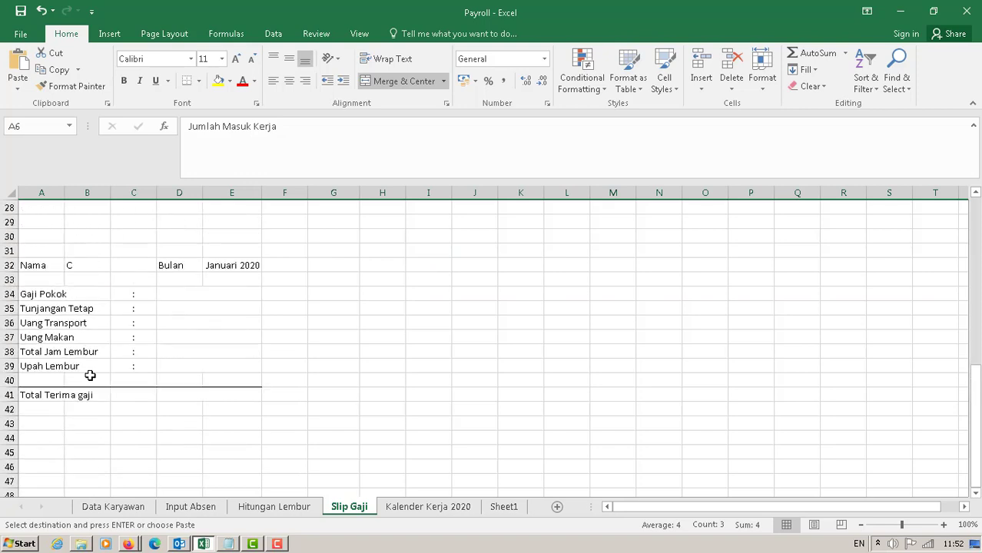
scroll(89, 375, "up", 1)
left_click(7, 366)
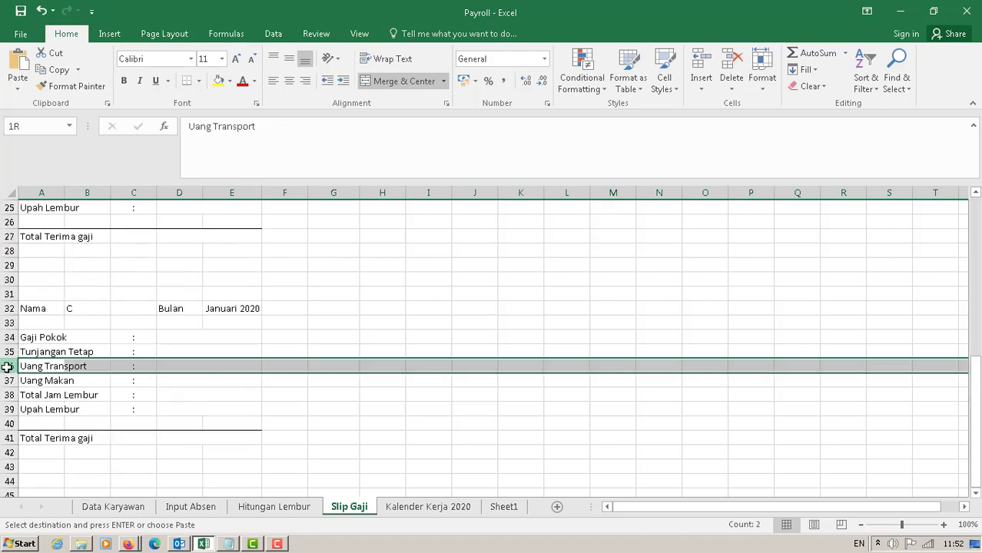
right_click(7, 366)
left_click(46, 250)
scroll(461, 323, "up", 1)
left_click(476, 336)
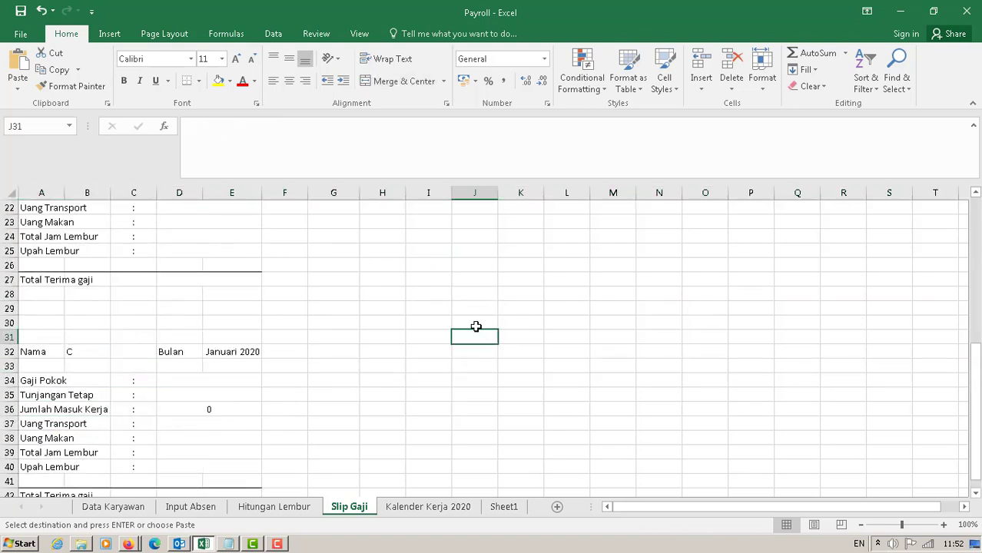
scroll(476, 327, "up", 7)
scroll(465, 364, "down", 7)
key("Escape")
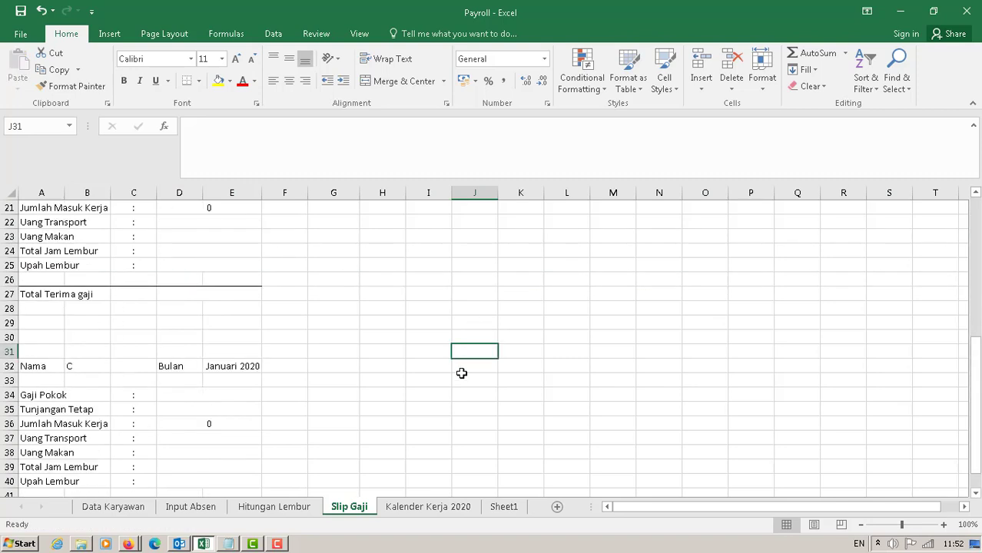
Hide the Jumlah Masuk Kerja row 6 in employee A's payslip
scroll(460, 373, "up", 7)
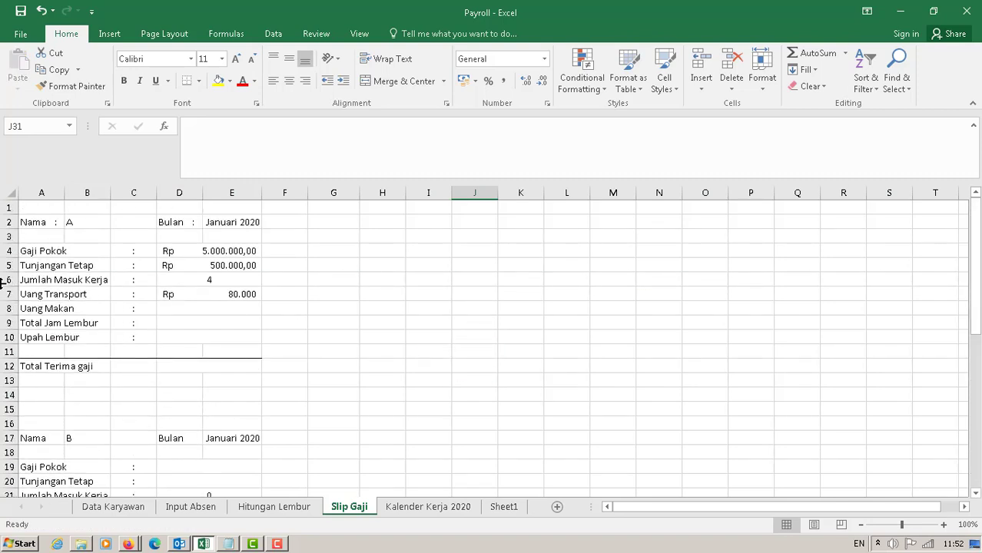
right_click(4, 281)
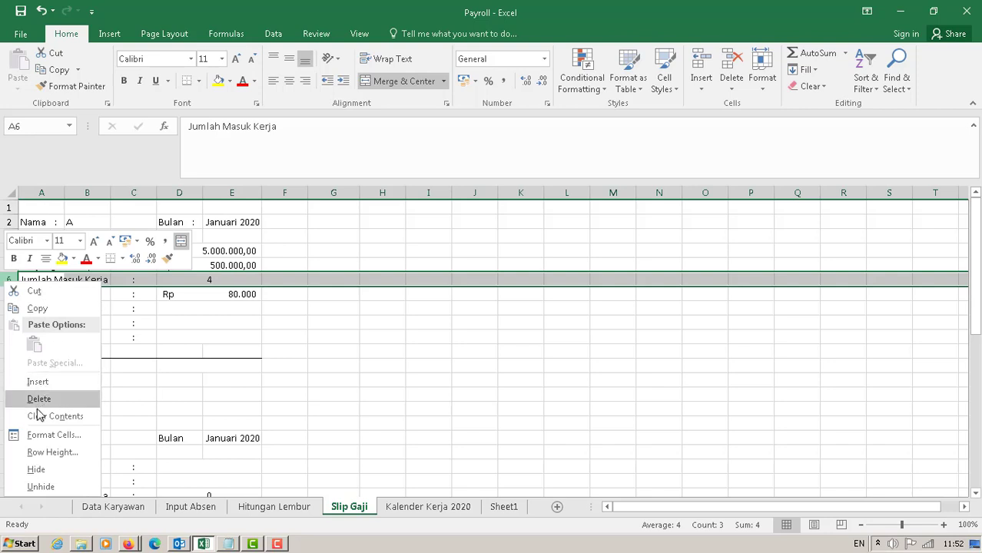
left_click(36, 469)
left_click(491, 421)
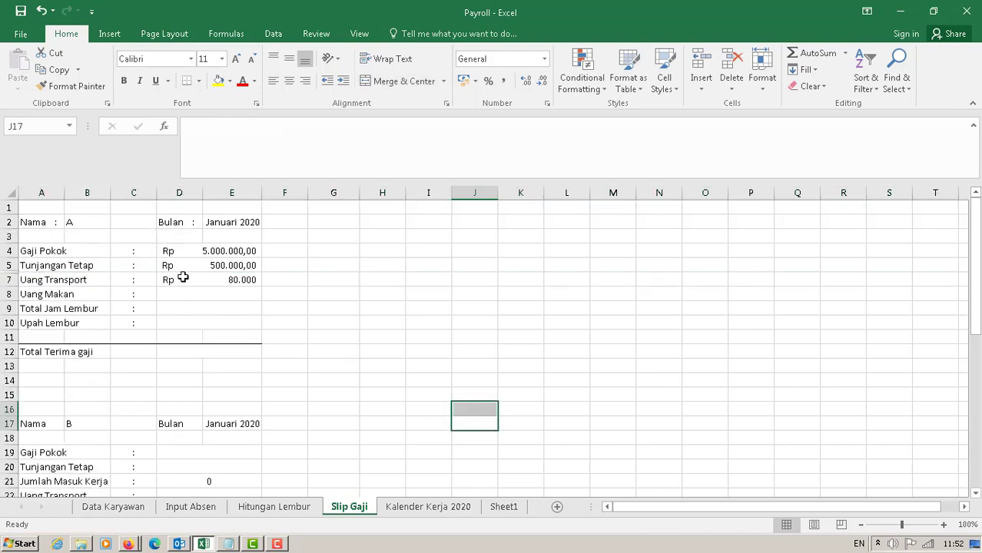
Unhide the hidden row between rows 5 and 7 in employee A's payslip
left_click_drag(7, 279, 6, 265)
right_click(6, 265)
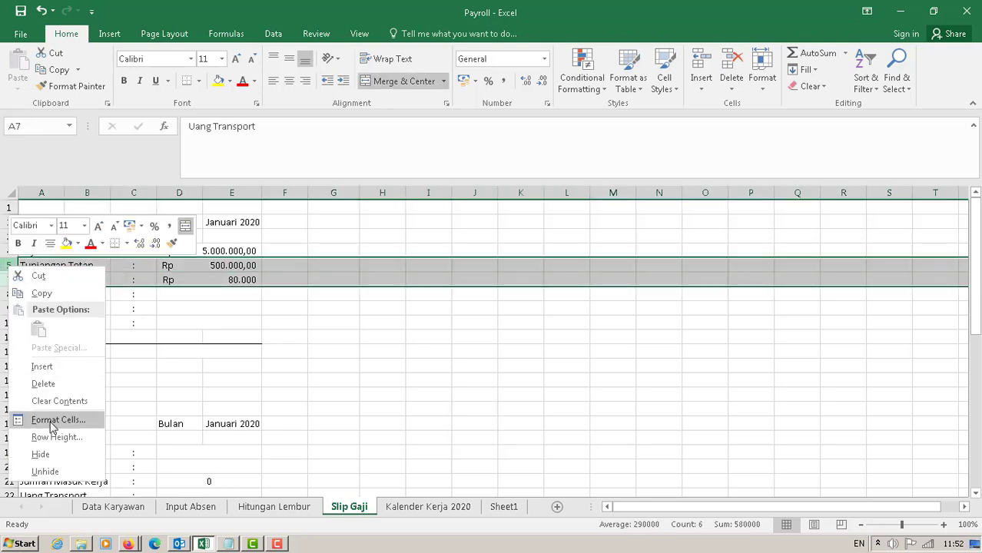
left_click(66, 474)
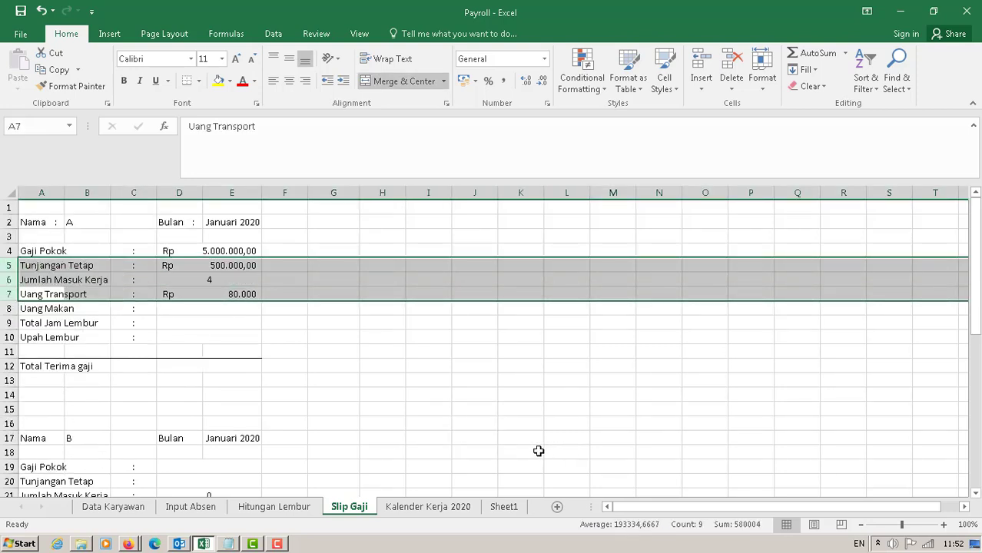
left_click(567, 452)
Fill employee A's Uang Makan cell D8 with Tunjangan Makan from Data Karyawan I4 multiplied by Jumlah Masuk Kerja in D6
left_click(204, 315)
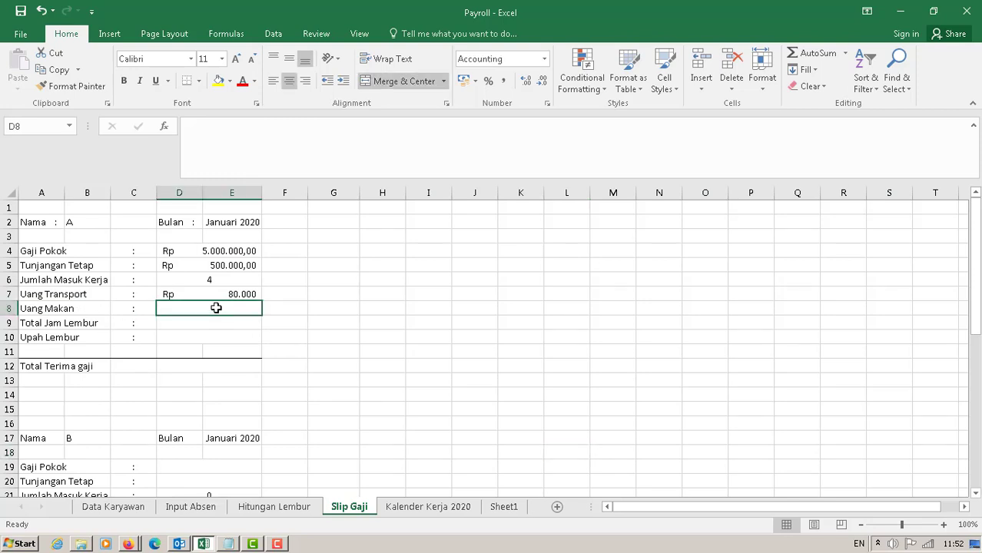
type("=")
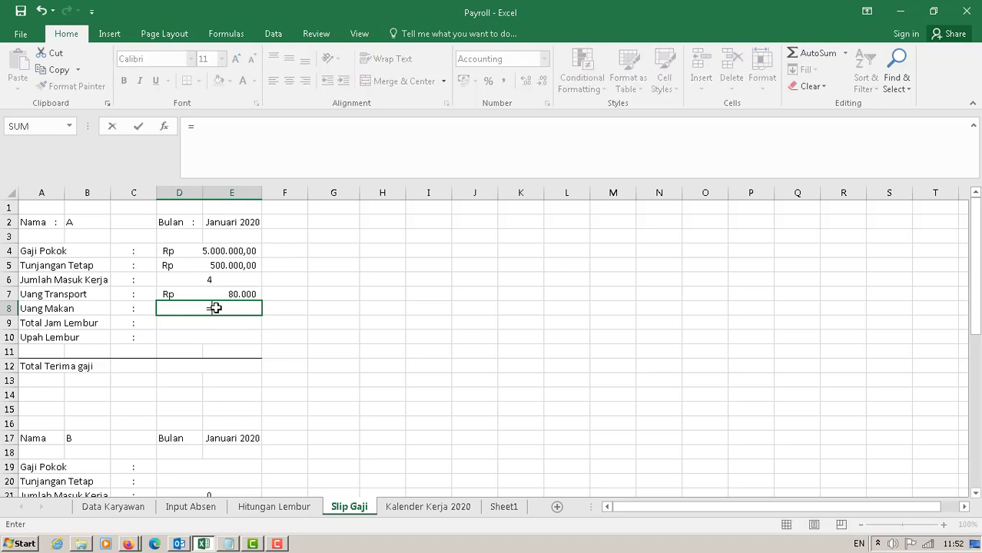
left_click(209, 280)
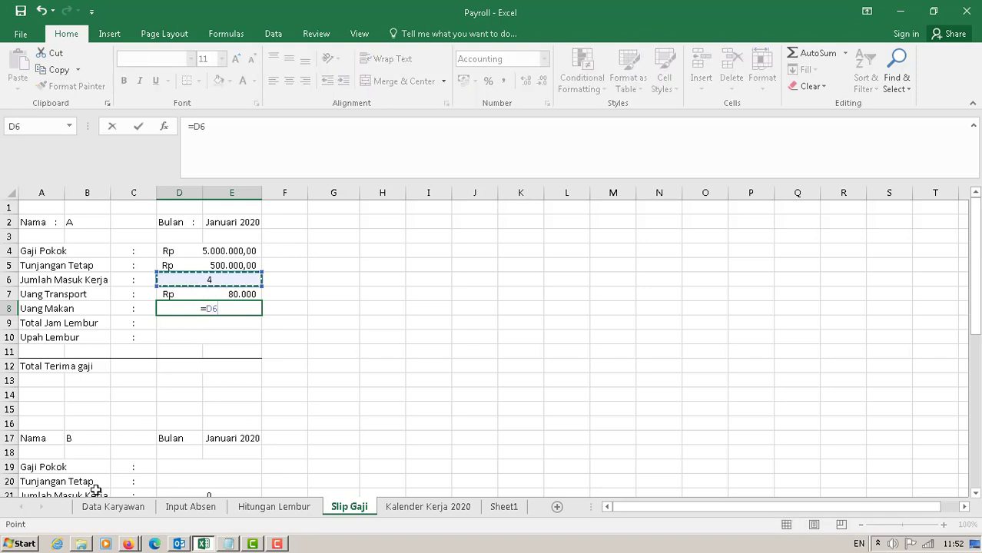
left_click(123, 509)
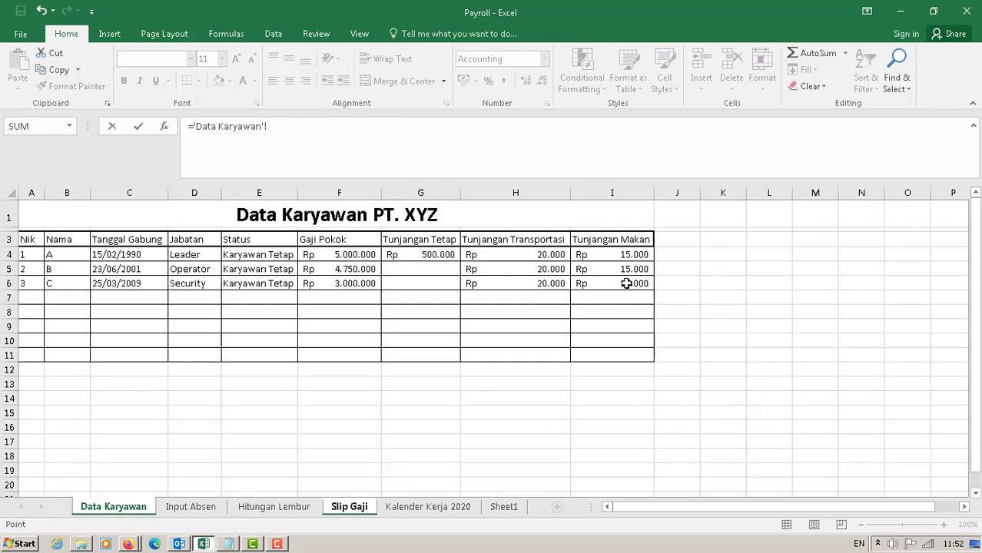
left_click(618, 256)
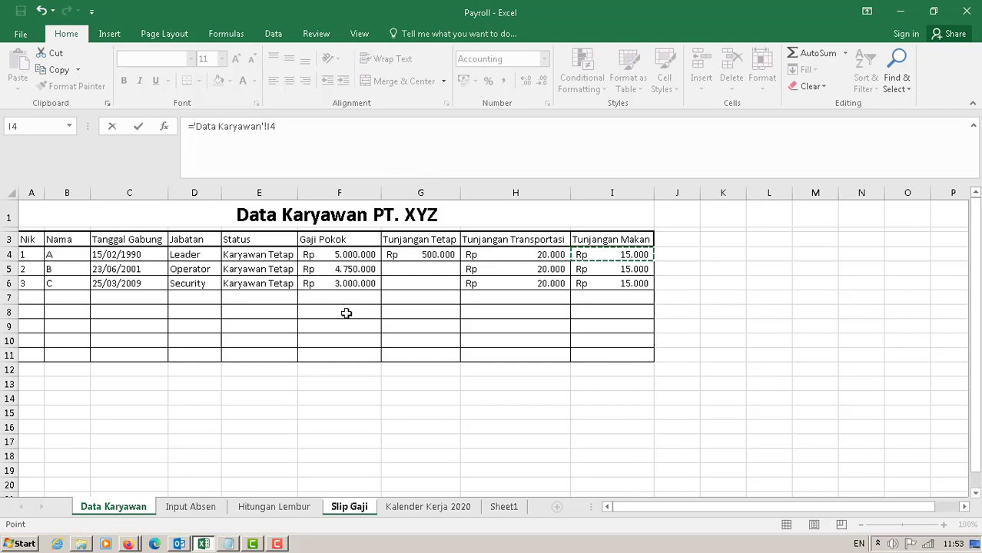
type("*")
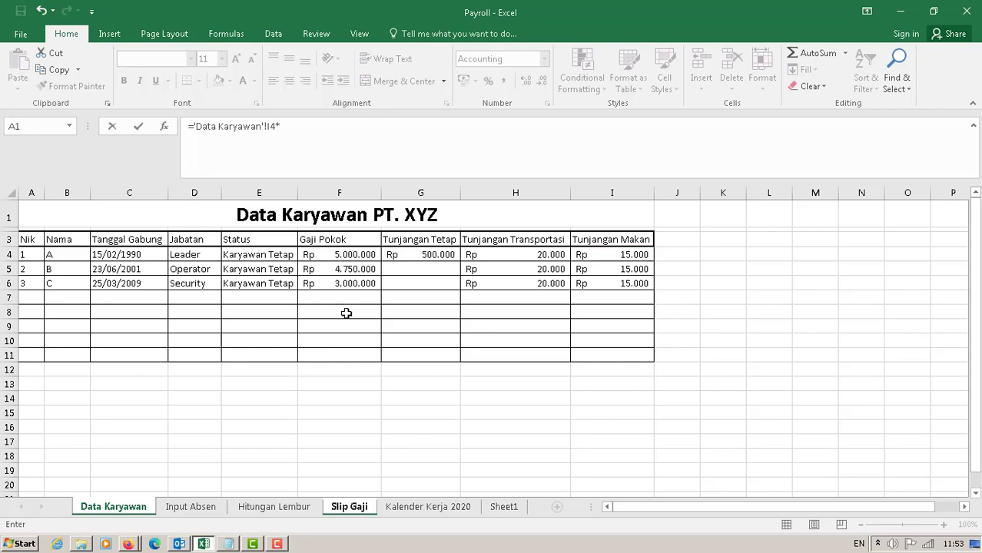
left_click(349, 507)
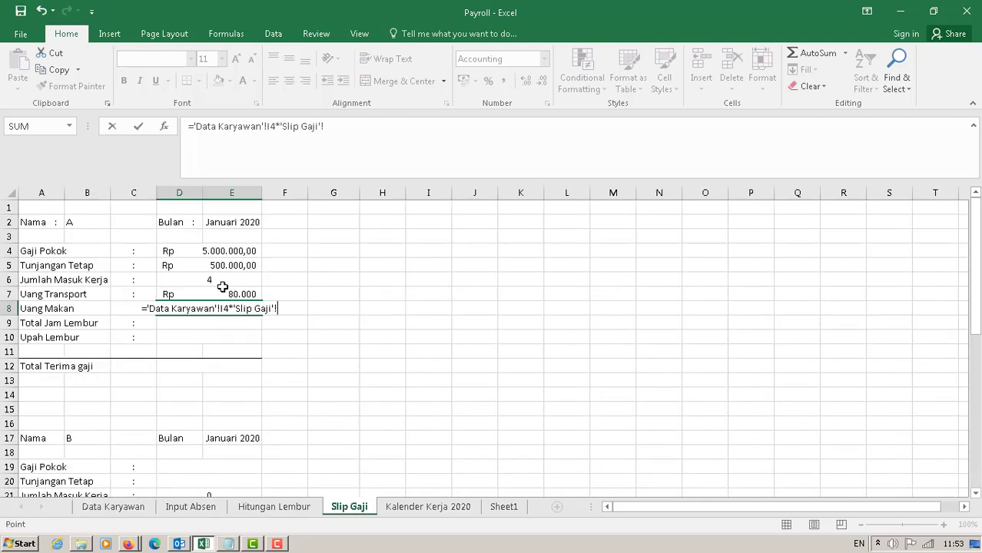
left_click(199, 281)
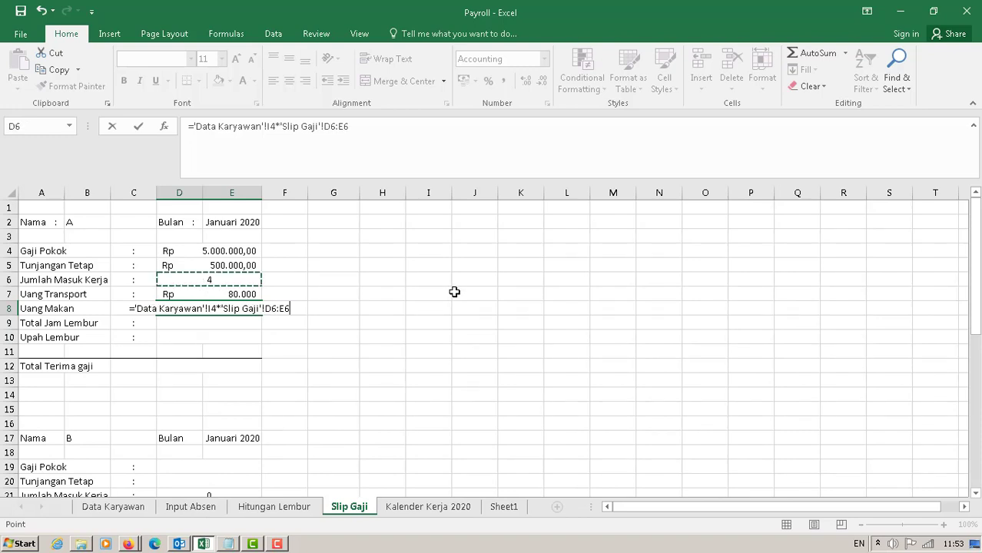
key("Return")
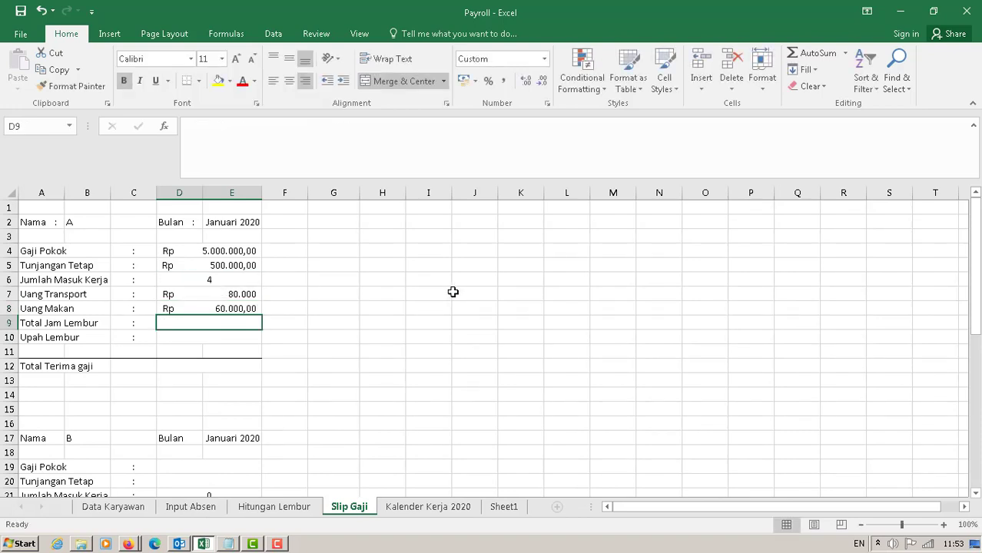
Show two decimal places in employee A's Uang Transport cell D7
left_click(243, 292)
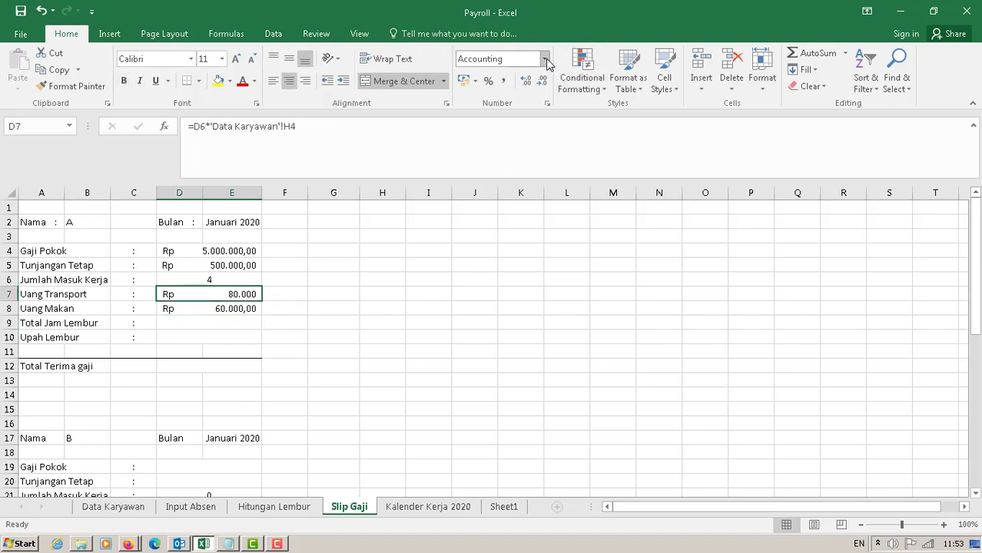
left_click(525, 81)
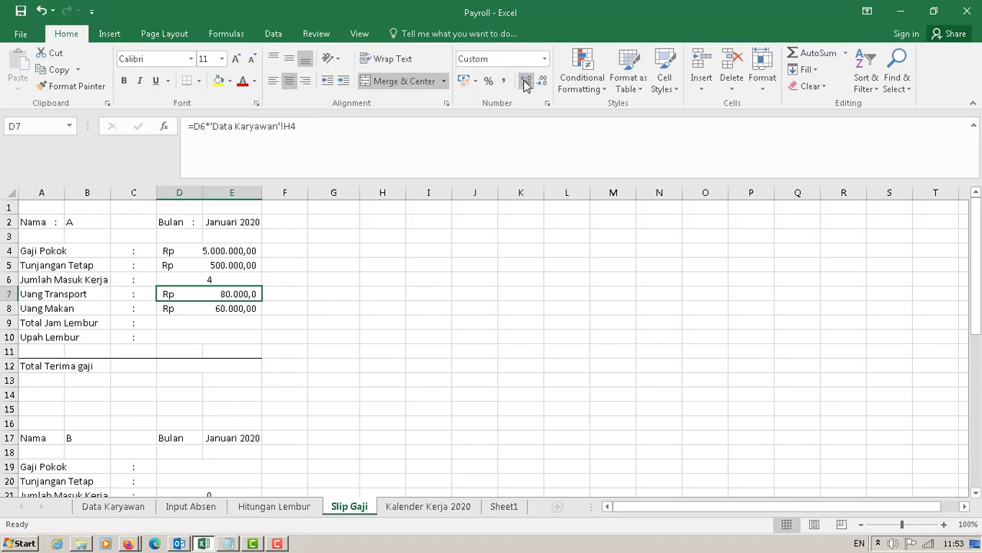
left_click(525, 81)
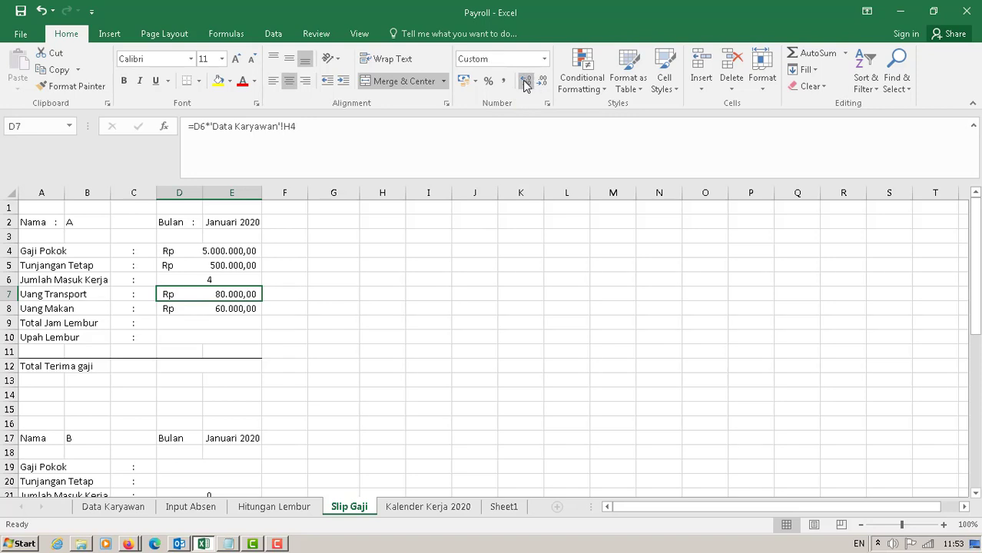
Link employee A's Total Jam Lembur cell D9 to the overtime total in Hitungan Lembur AI7
left_click(169, 324)
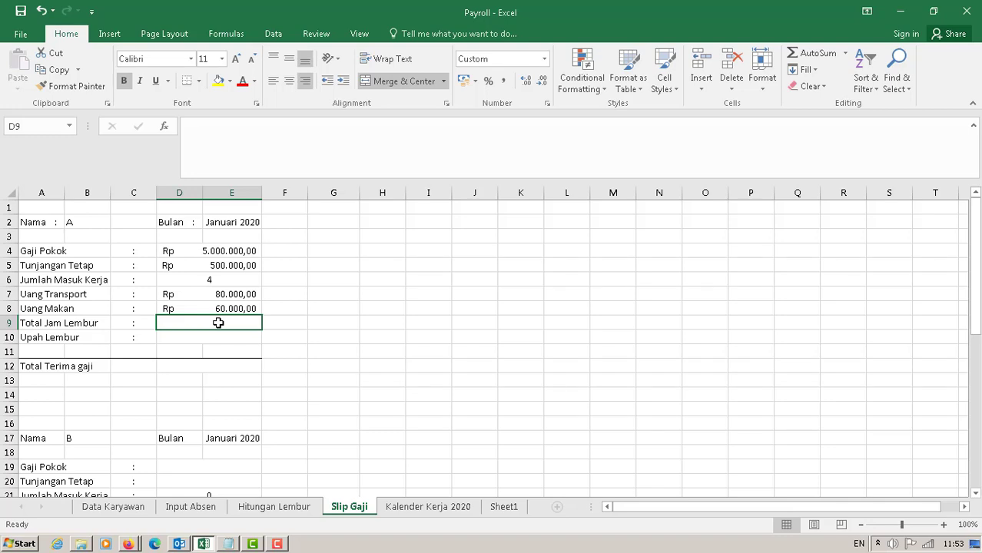
type("=")
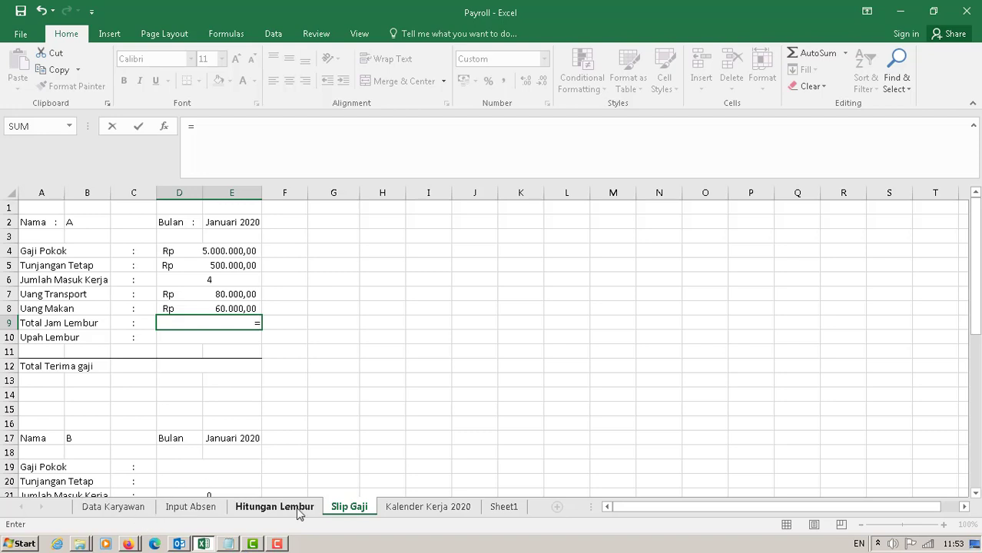
left_click(273, 507)
left_click(944, 296)
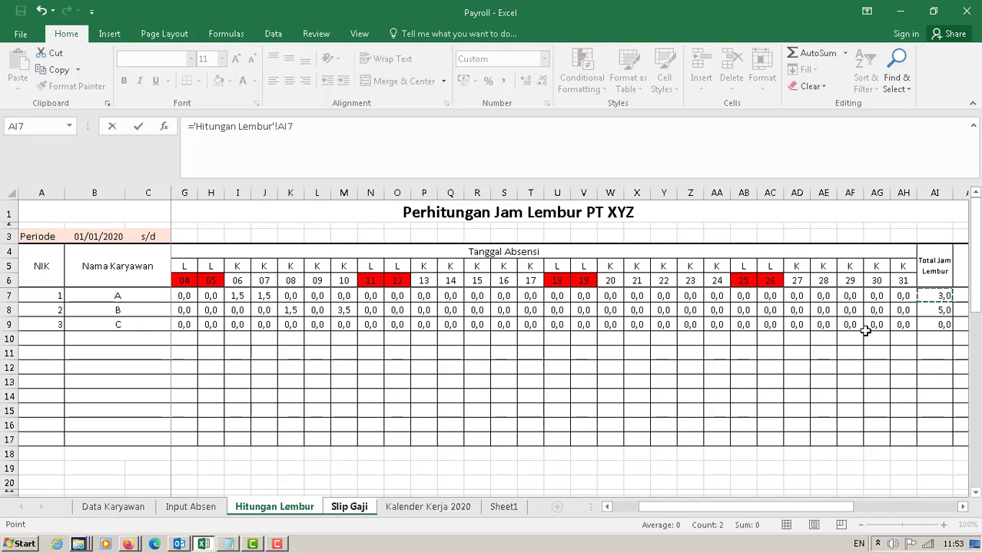
key("Return")
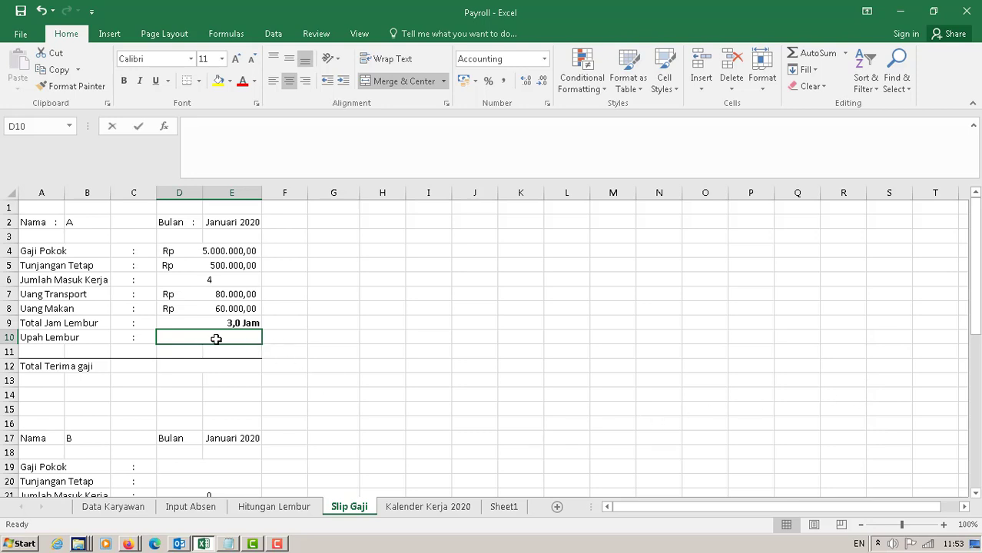
Fill employee A's Upah Lembur cell D10 with Total Jam Lembur D9 multiplied by Gaji Pokok from Data Karyawan F4 divided by 173
type("=")
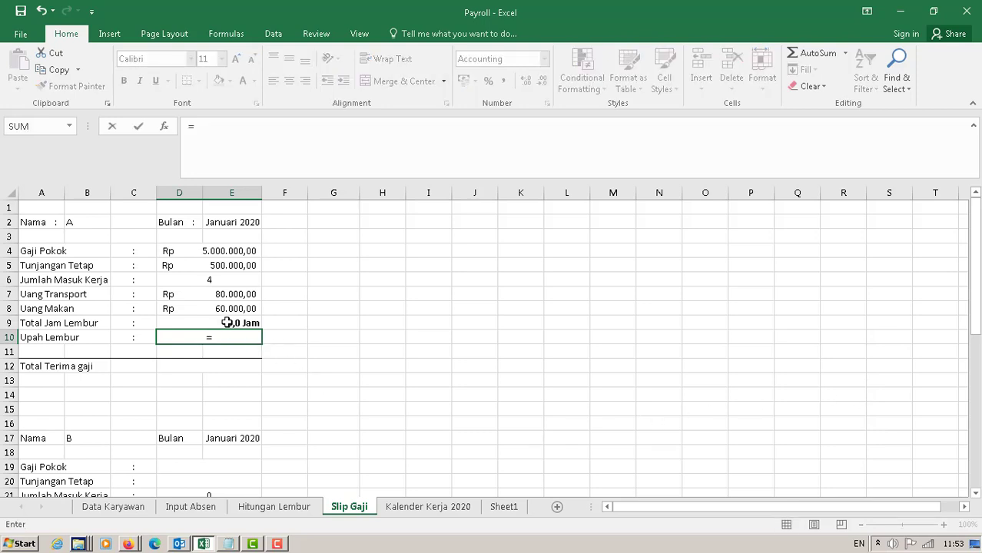
left_click(227, 323)
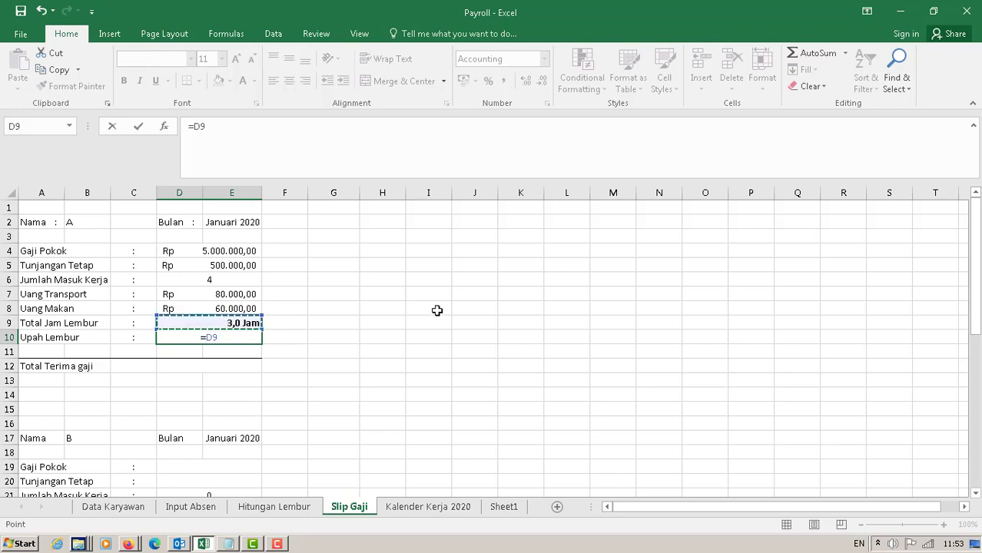
type("*(")
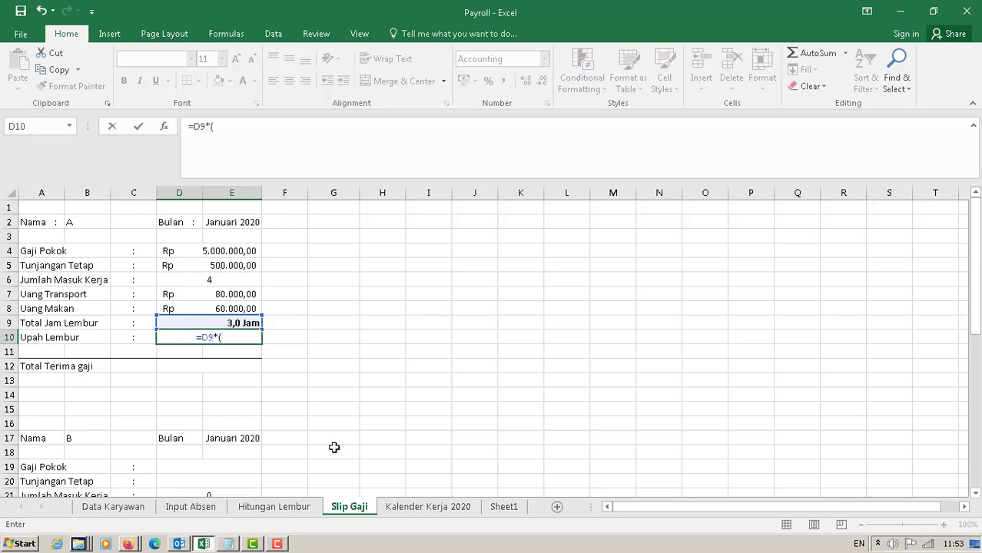
left_click(115, 508)
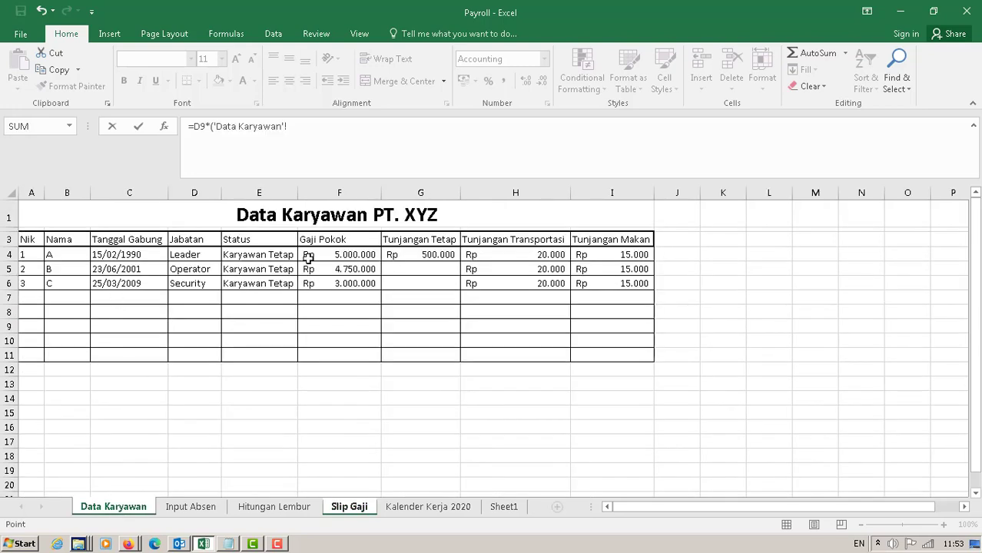
left_click(346, 256)
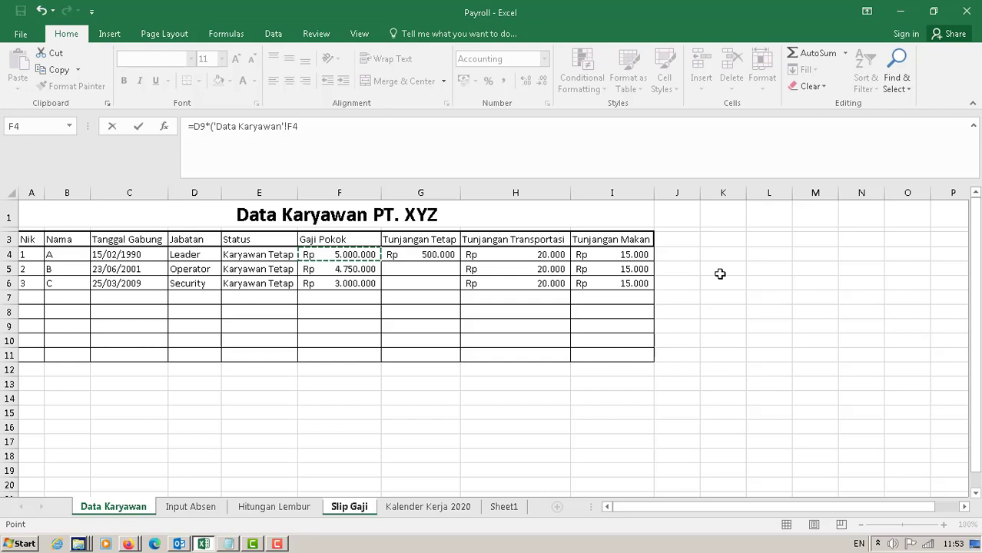
type("/173")
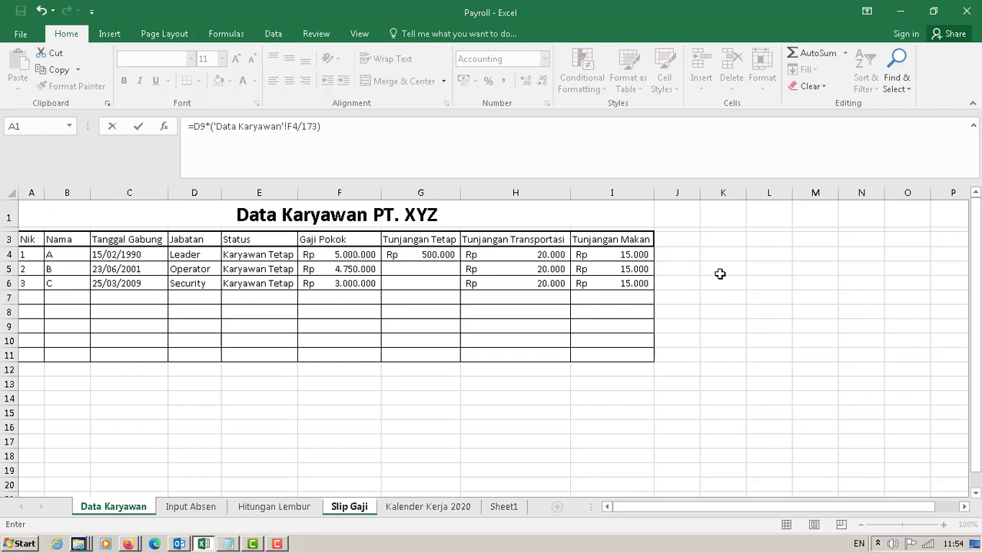
key("Return")
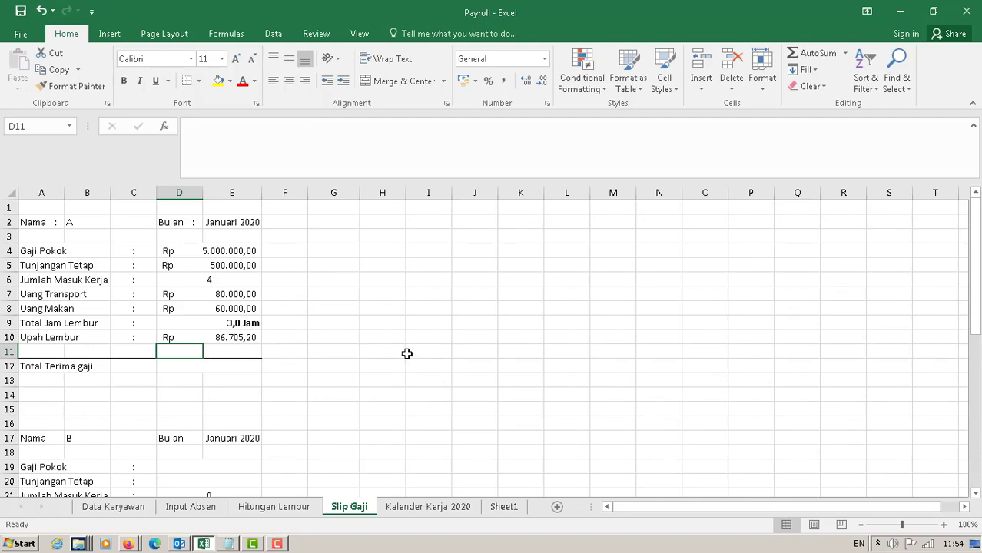
Total employee A's pay in Total Terima gaji cell D12 with a SUM of D4, D5, D7, D8 and D10
left_click(206, 366)
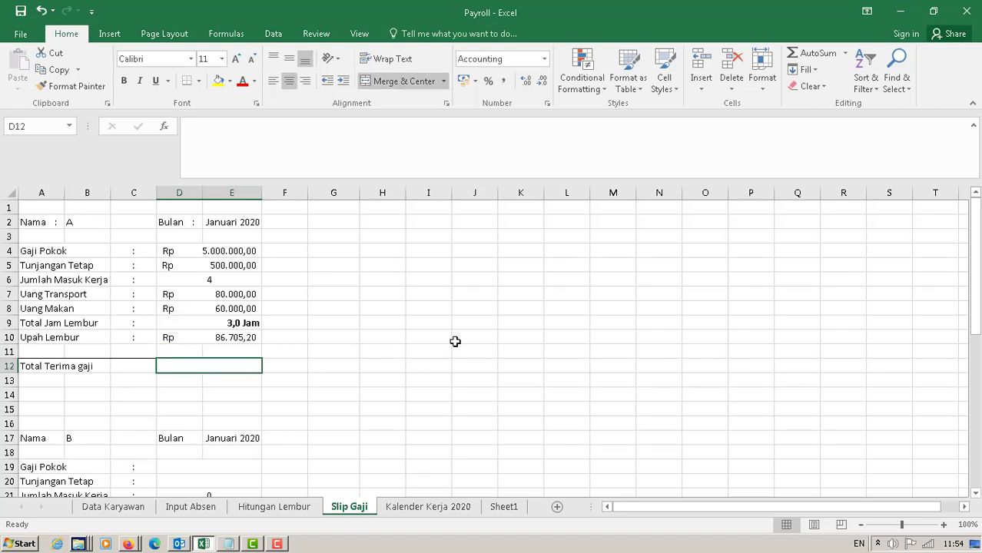
type("=")
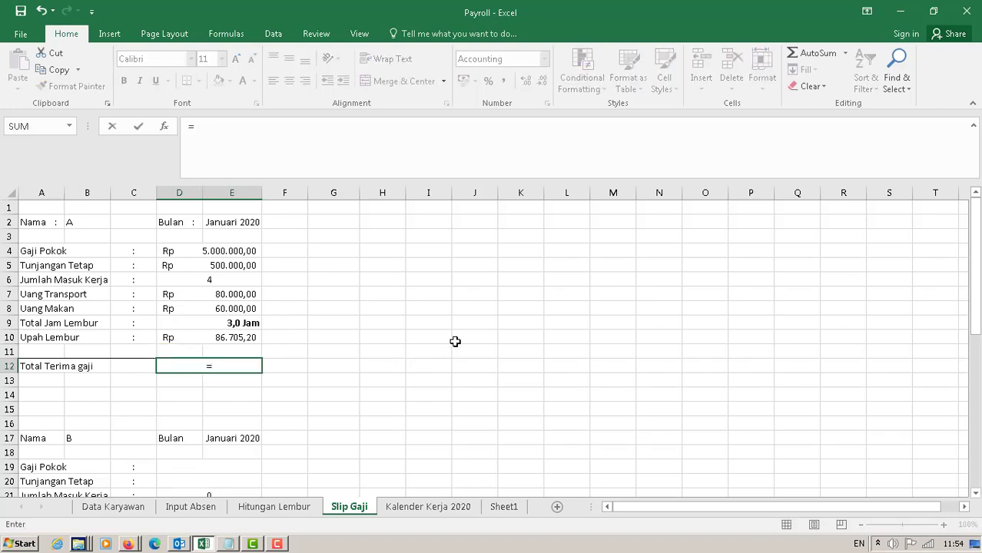
type("(")
key("BackSpace")
type("sum")
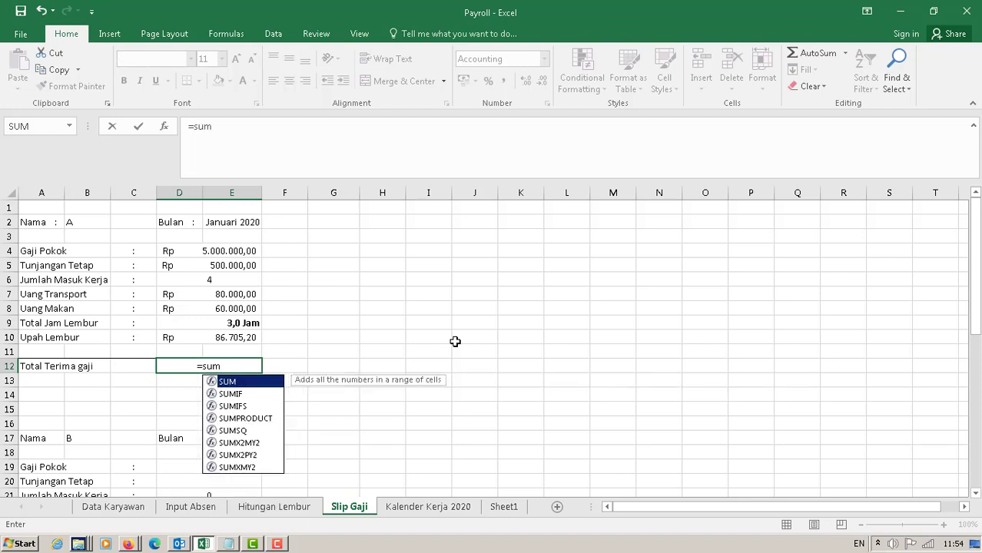
type("(")
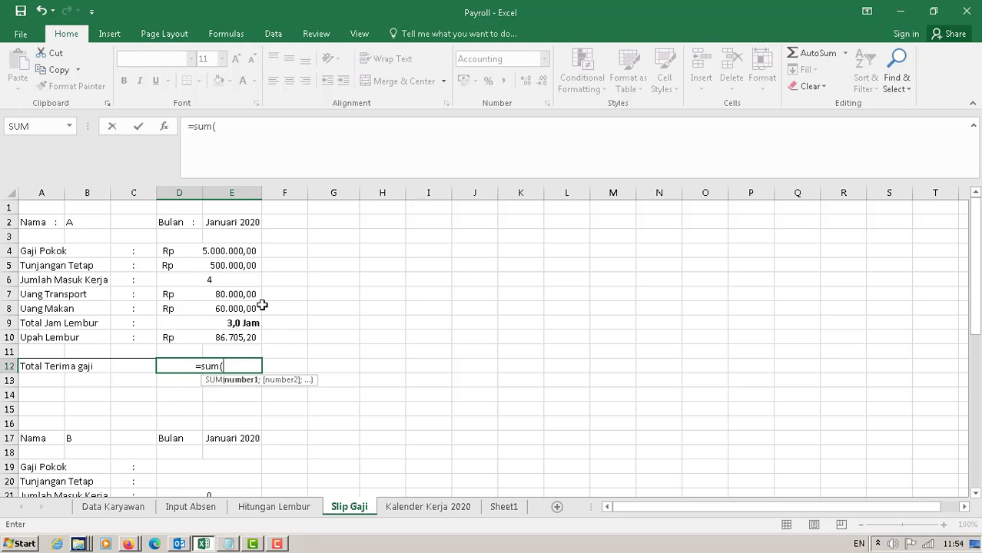
left_click(240, 251)
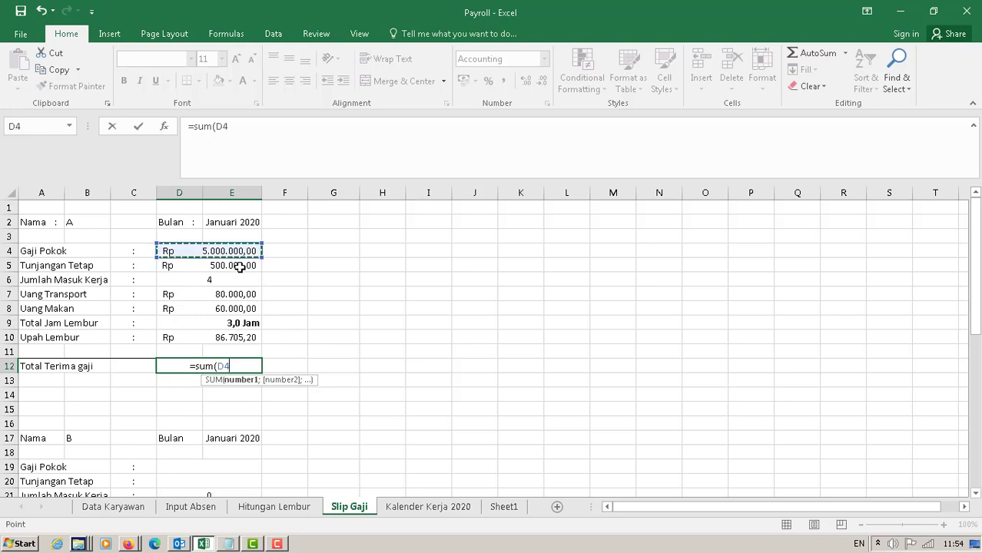
left_click(240, 266, "ctrl")
left_click(235, 296, "ctrl")
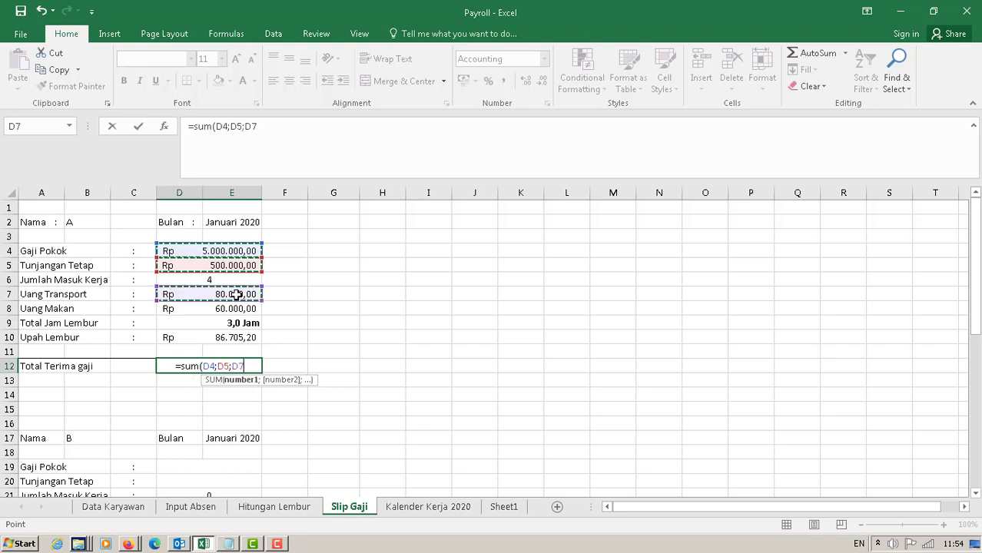
left_click(236, 306, "ctrl")
left_click(251, 339, "ctrl")
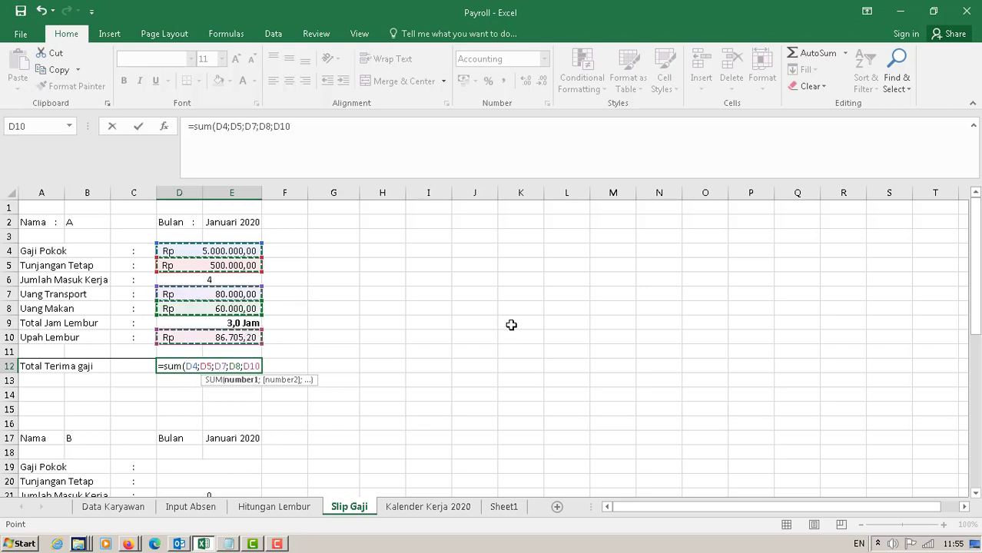
type(")")
key("Return")
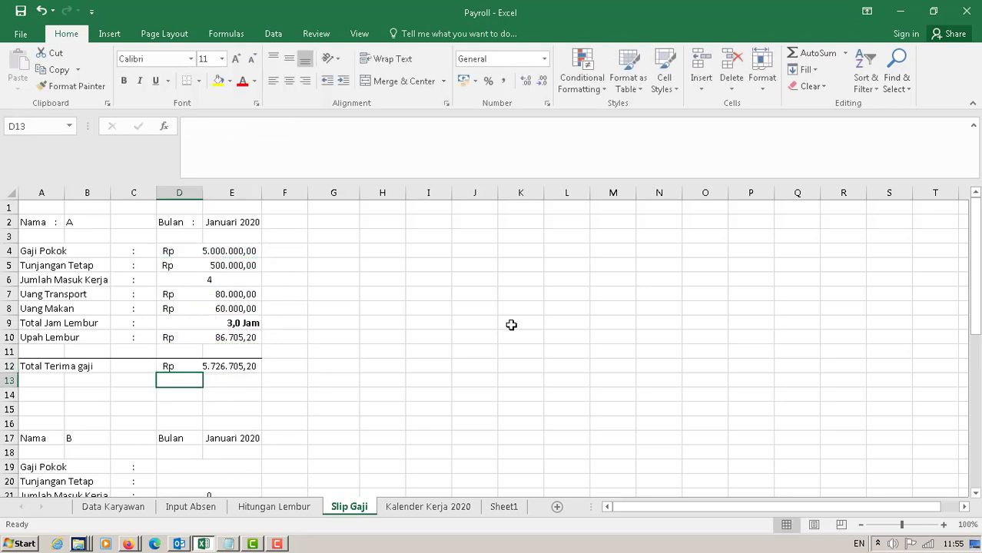
left_click(338, 305)
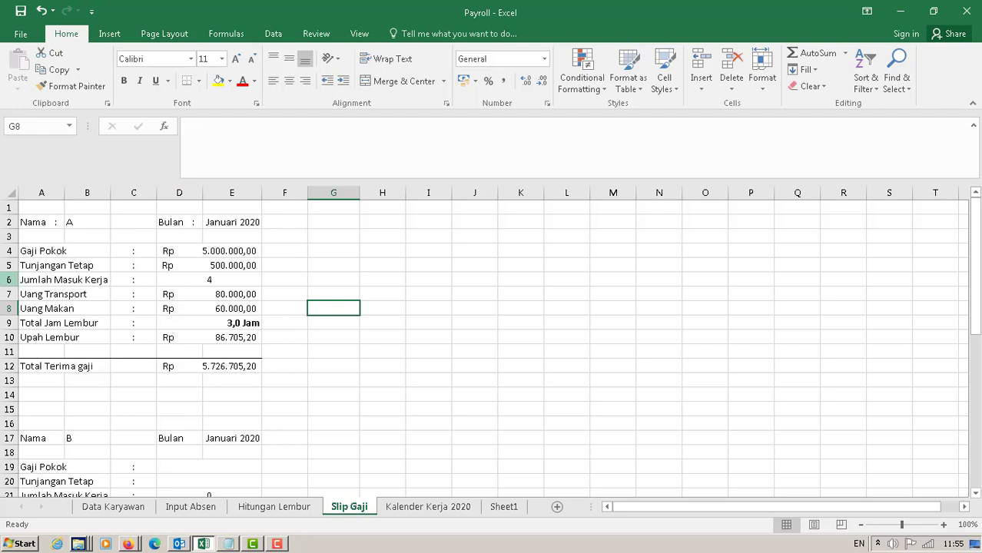
left_click(3, 280)
right_click(4, 280)
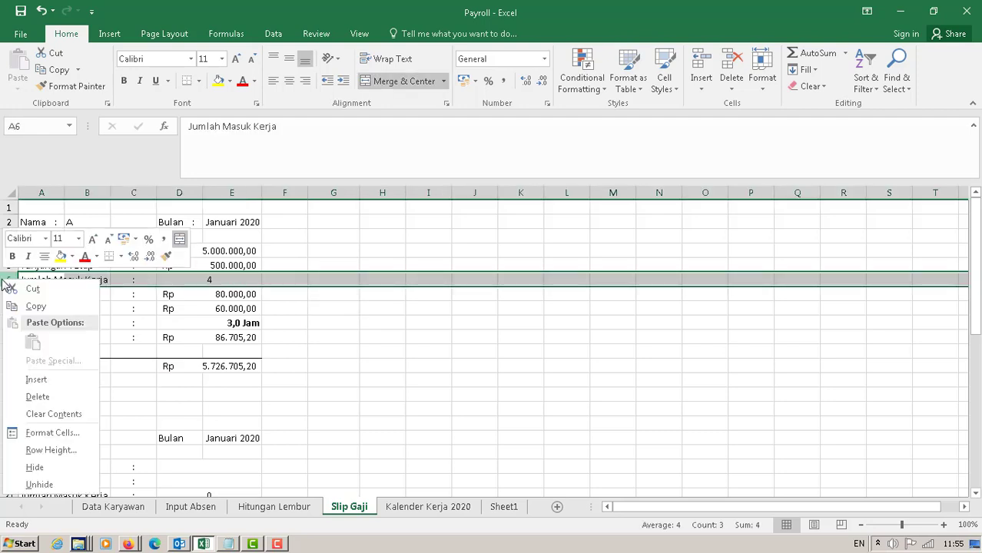
left_click(52, 487)
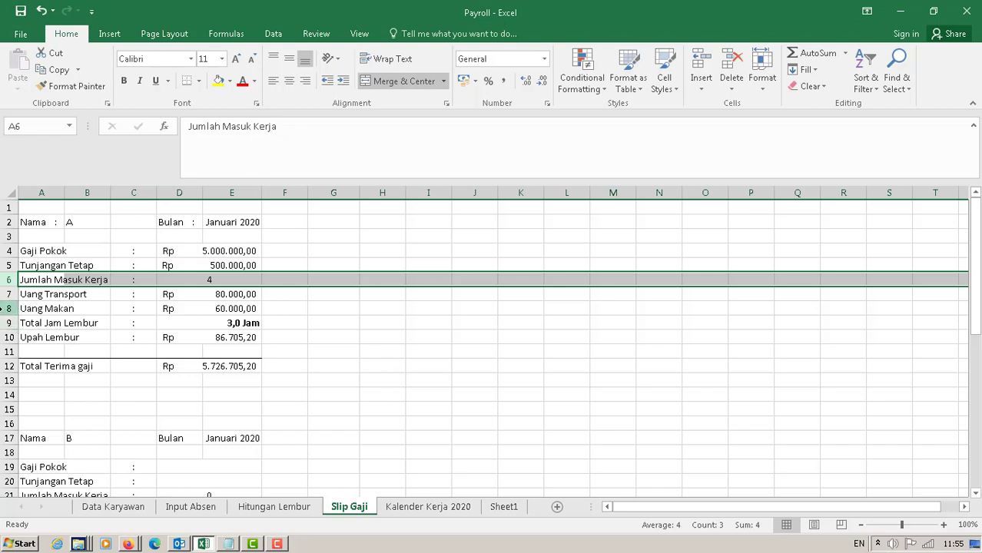
right_click(9, 324)
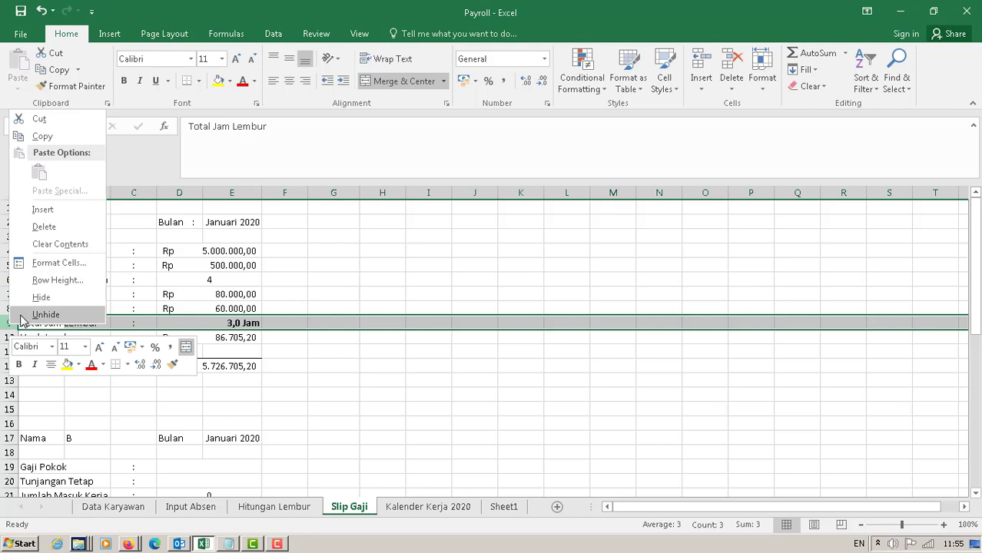
left_click(42, 314)
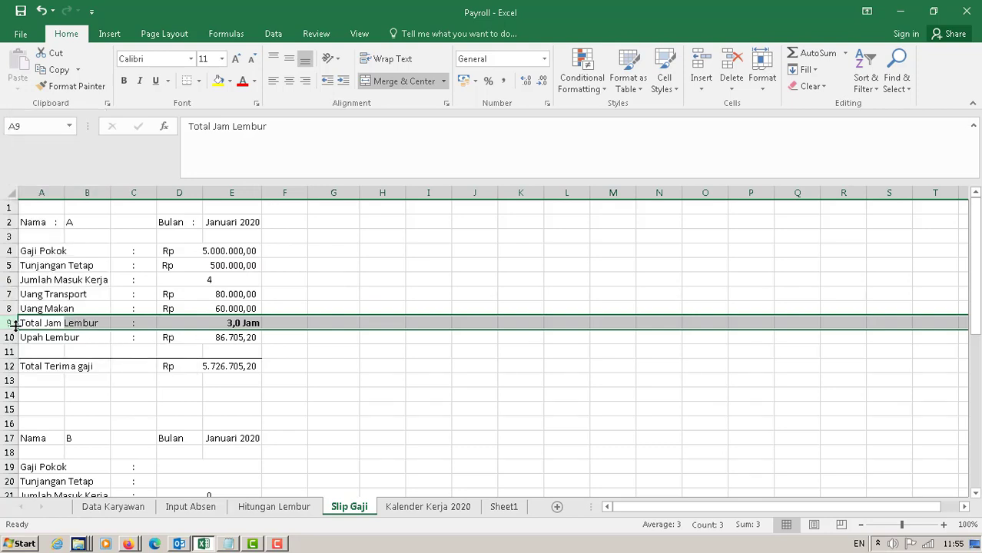
left_click(379, 291)
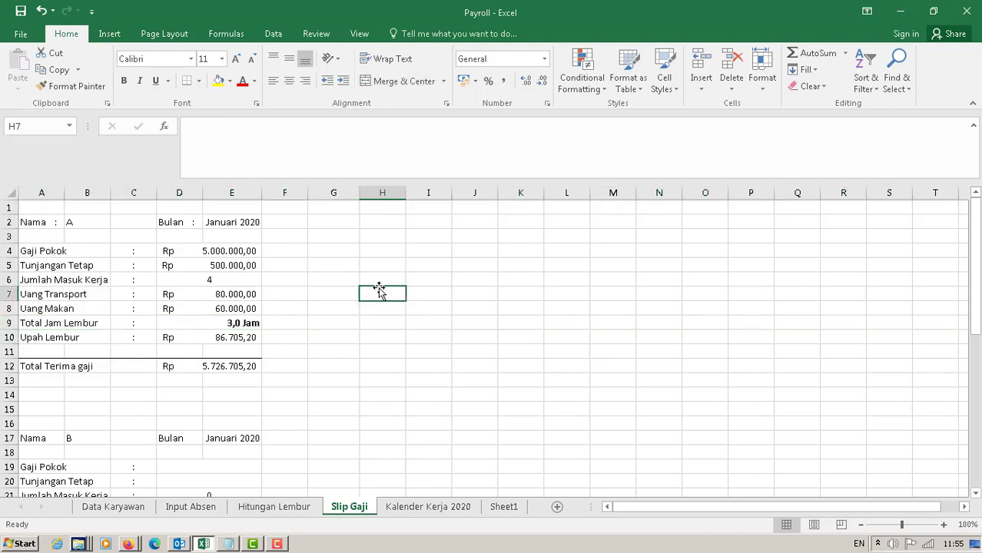
Hide the Jumlah Masuk Kerja row 6 in employee A's payslip
right_click(8, 281)
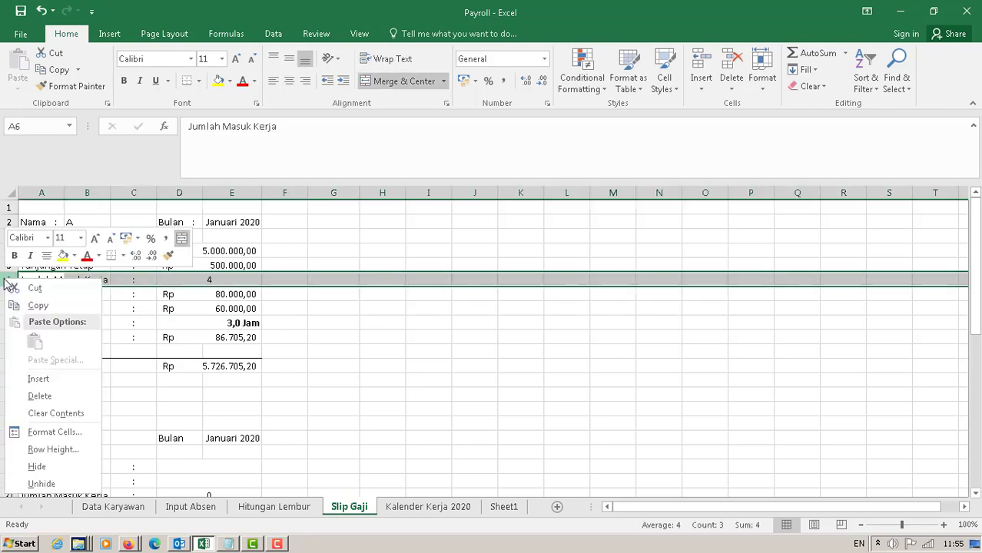
left_click(37, 467)
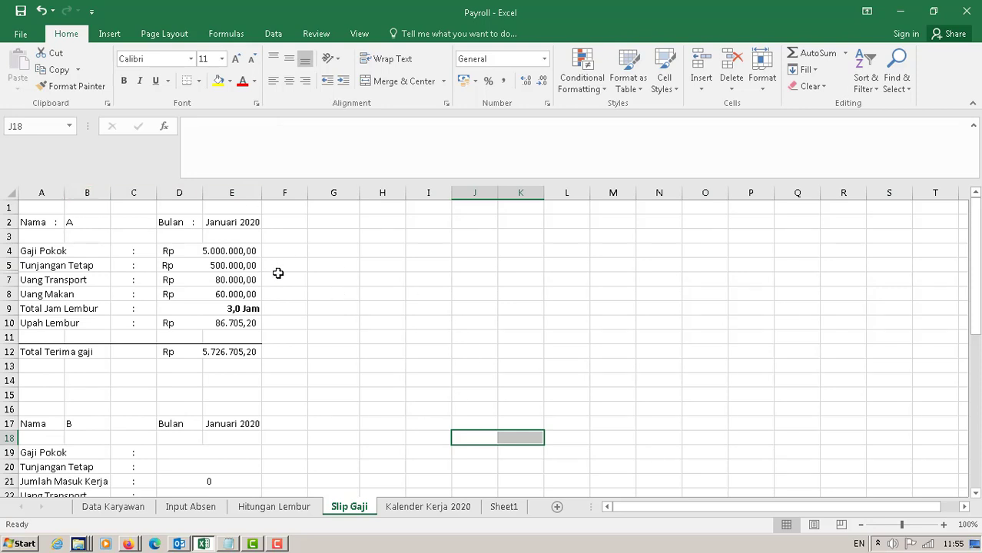
Link employee B's Gaji Pokok cell D19 to the base salary in Data Karyawan F5
scroll(278, 273, "down", 4)
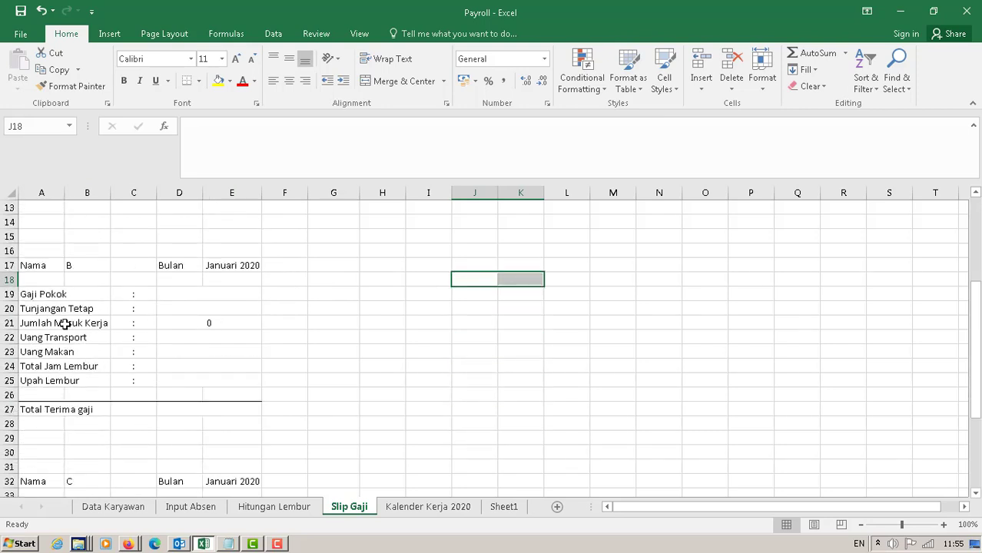
left_click(204, 295)
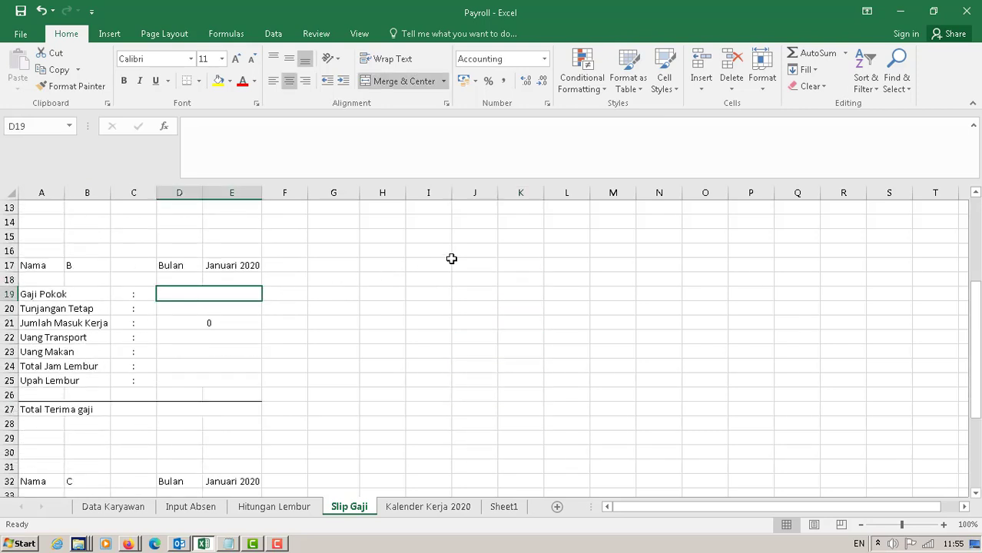
type("=")
left_click(114, 507)
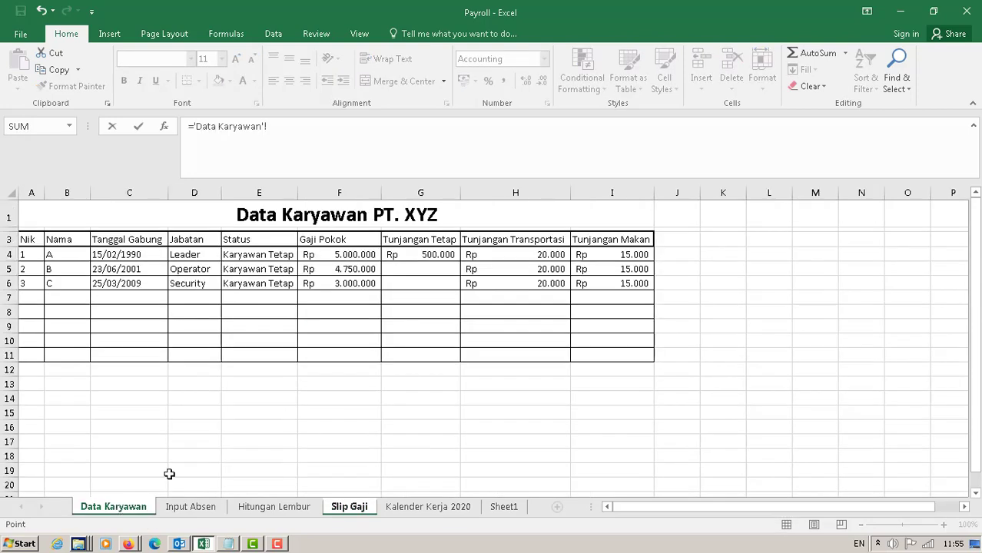
left_click(360, 266)
key("Return")
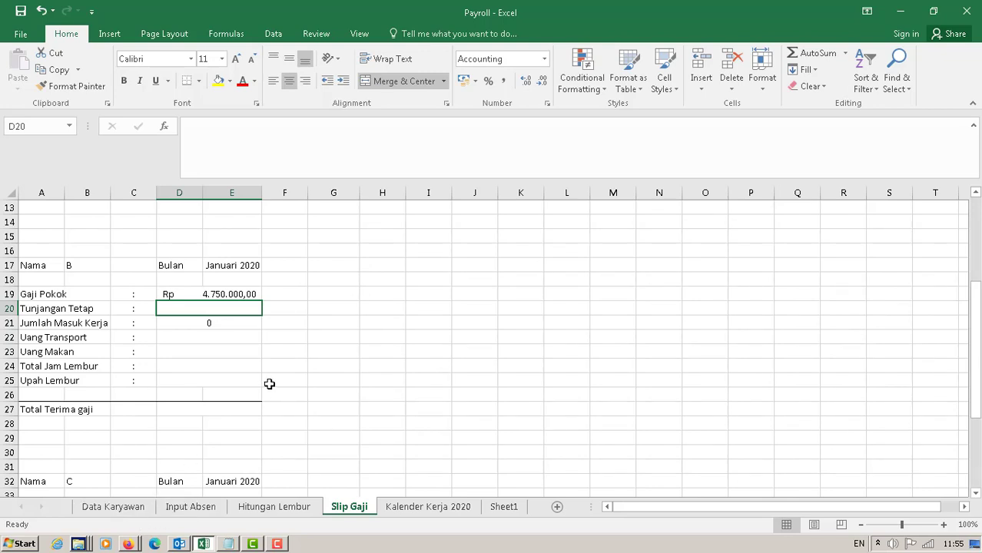
Link employee B's Tunjangan Tetap cell D20 to the fixed allowance in Data Karyawan G5
type("=")
left_click(113, 506)
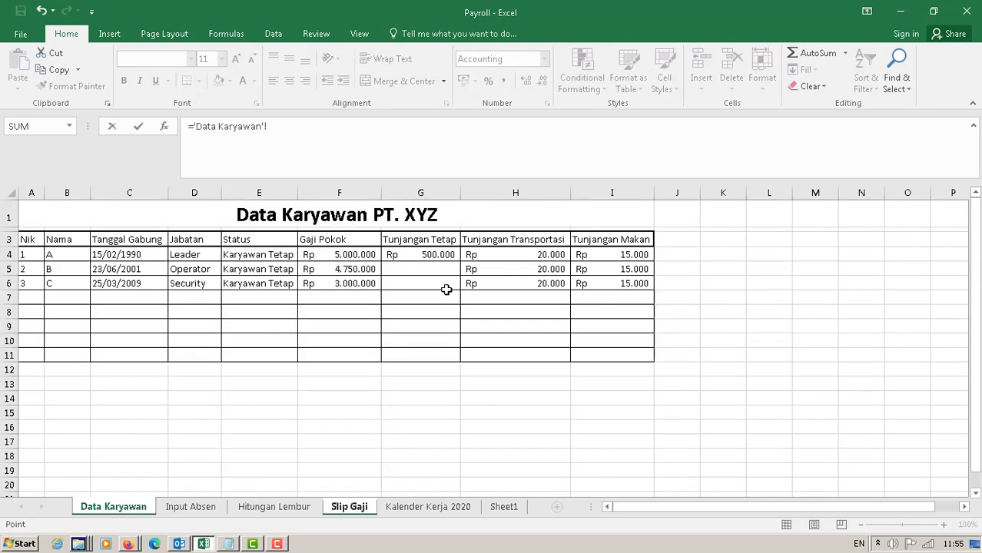
left_click(420, 269)
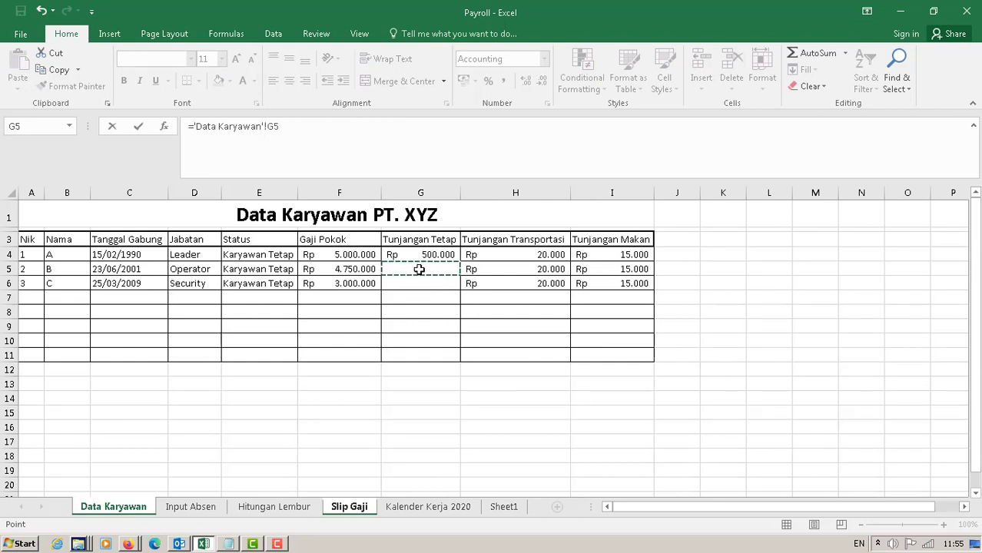
key("Return")
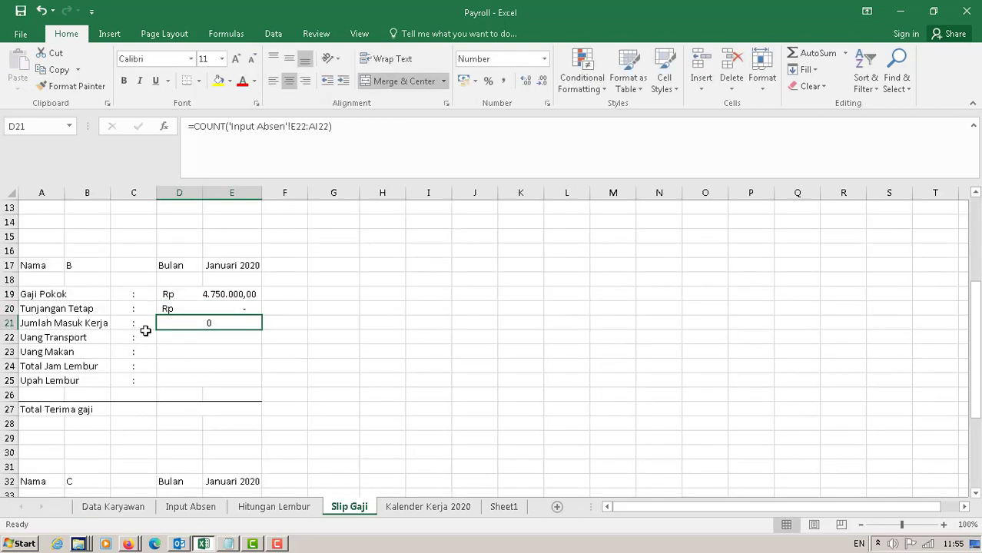
Count employee B's days worked in Jumlah Masuk Kerja cell D21 with a COUNT of Input Absen E9:AI9
type("=")
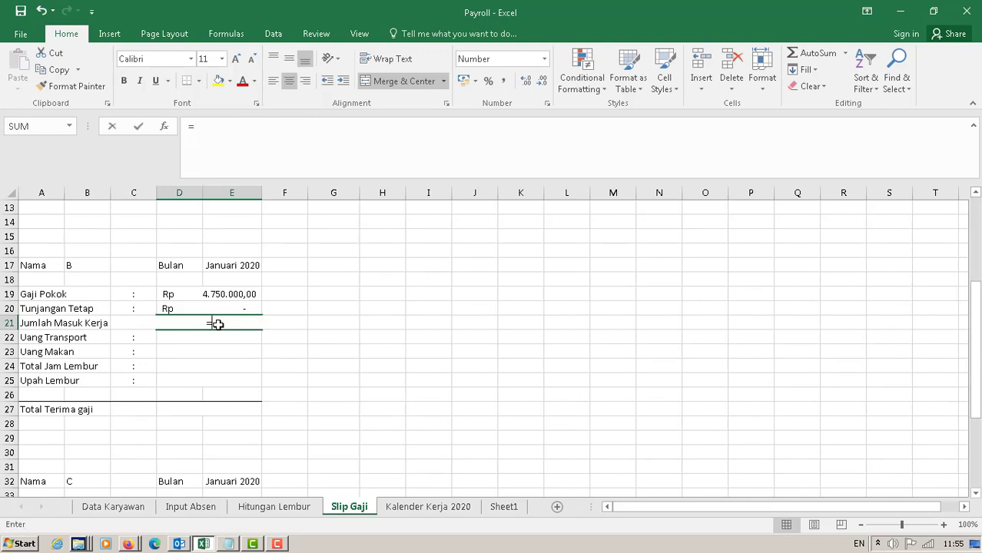
type("count")
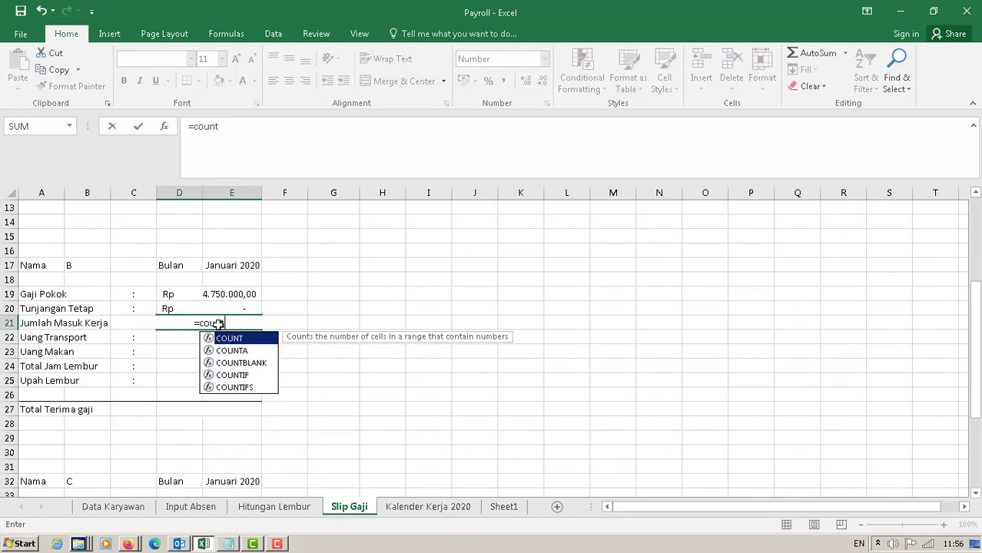
type("(")
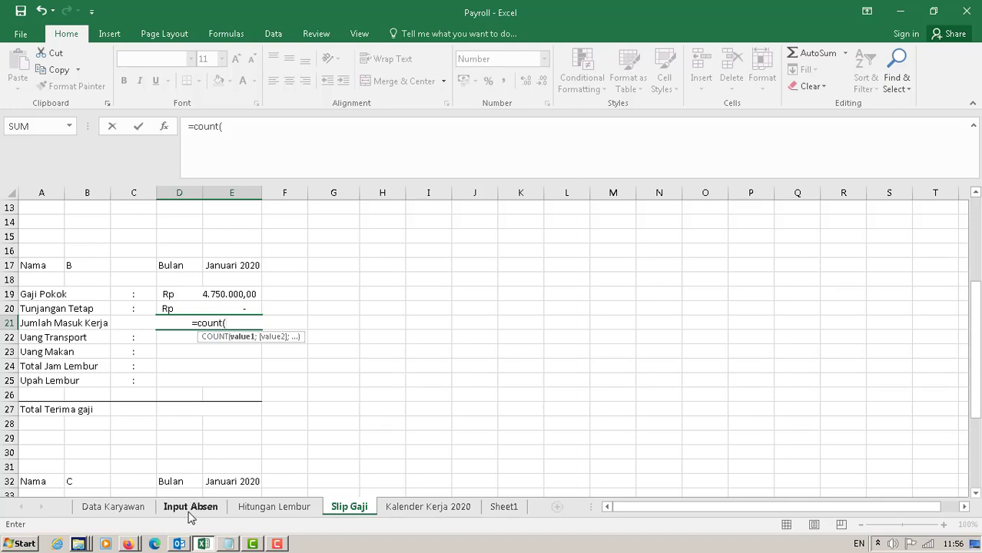
left_click(189, 507)
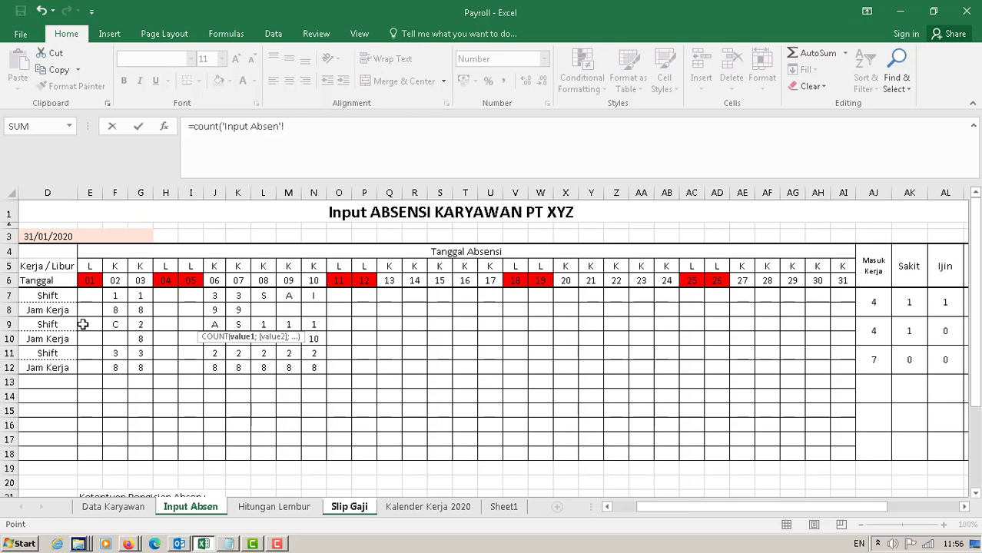
left_click_drag(83, 325, 893, 340)
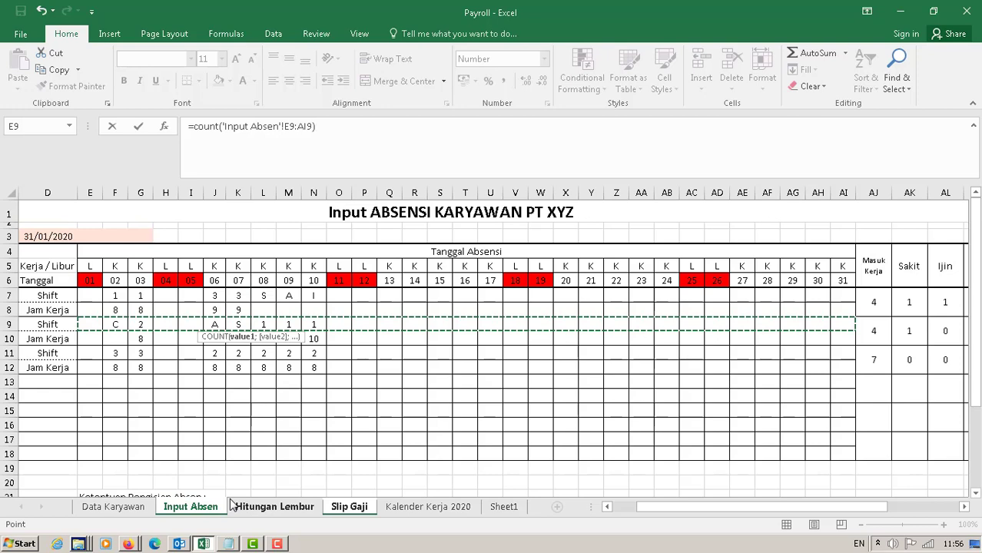
key("Return")
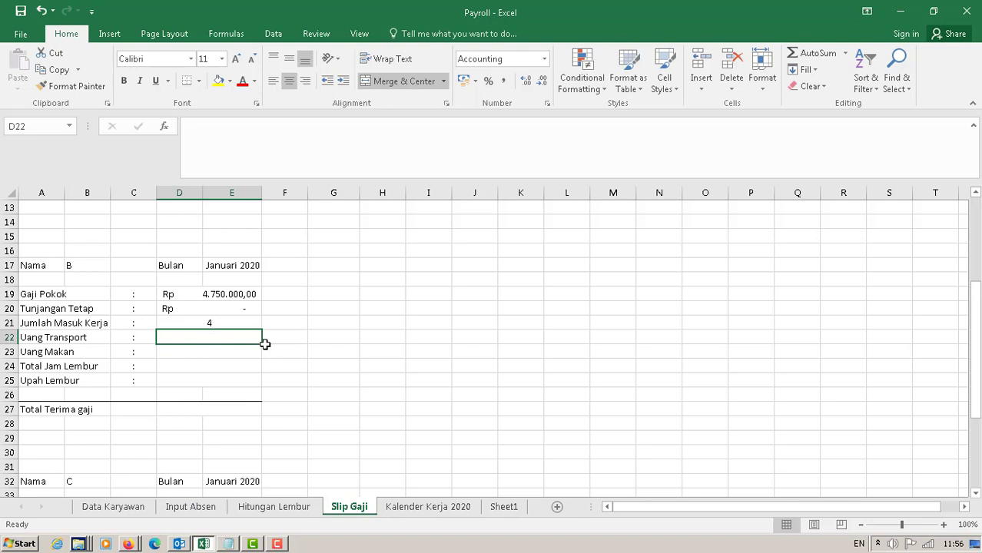
Calculate employee B's Uang Transport in D22 as D21 multiplied by the transport allowance in Data Karyawan H5
type("=")
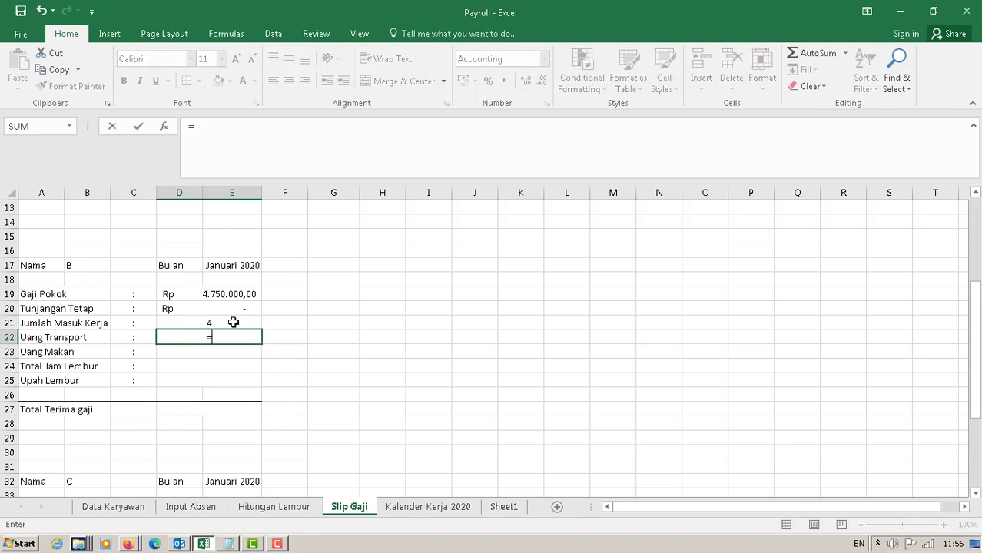
left_click(232, 322)
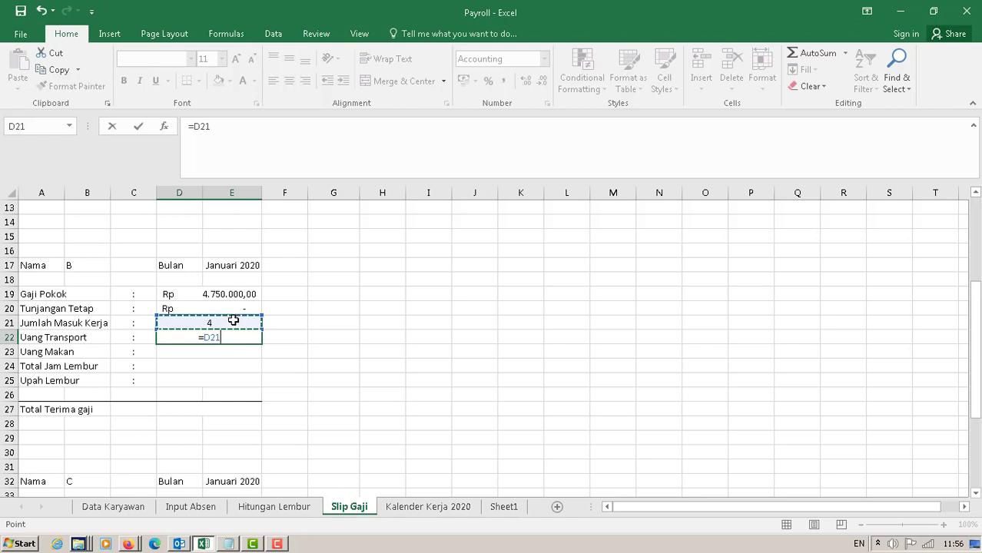
type("*")
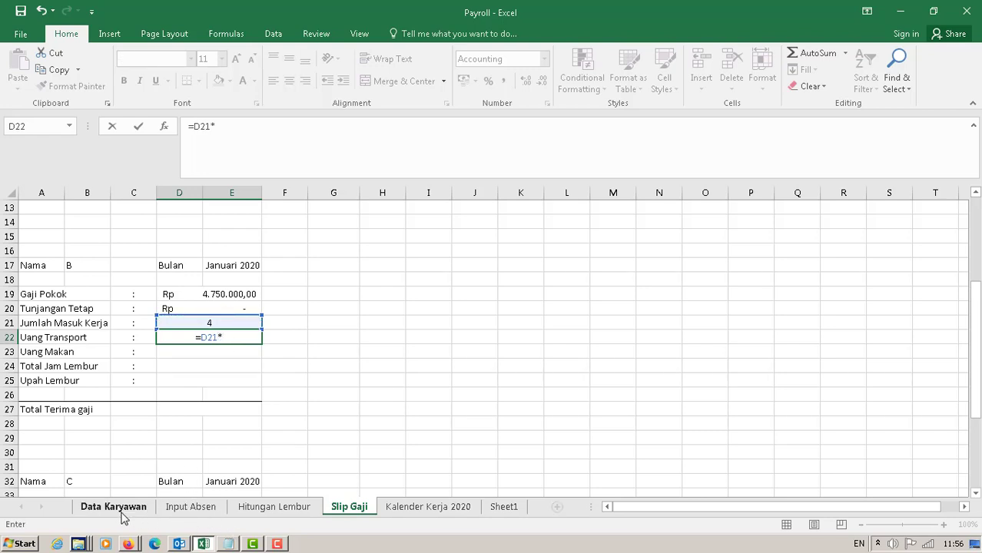
left_click(119, 510)
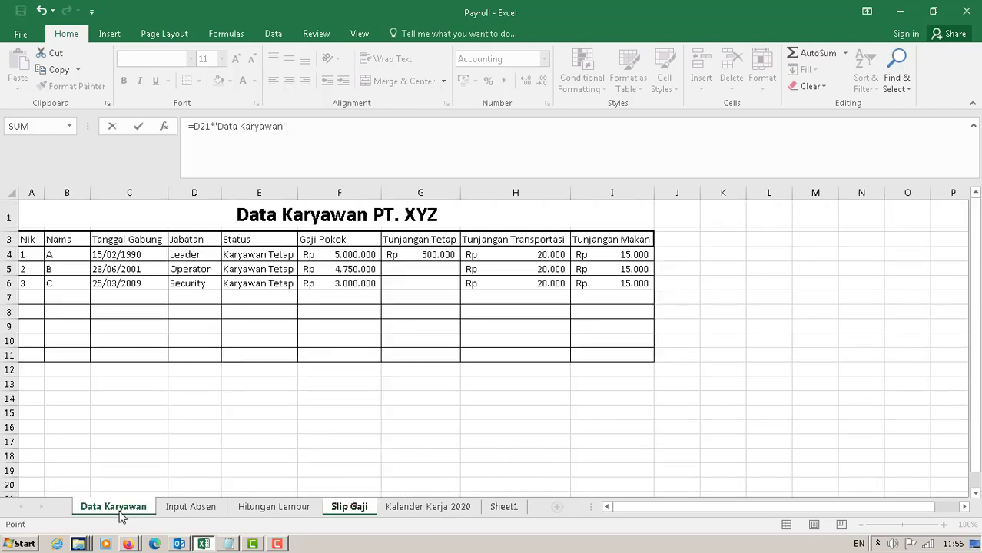
left_click(492, 269)
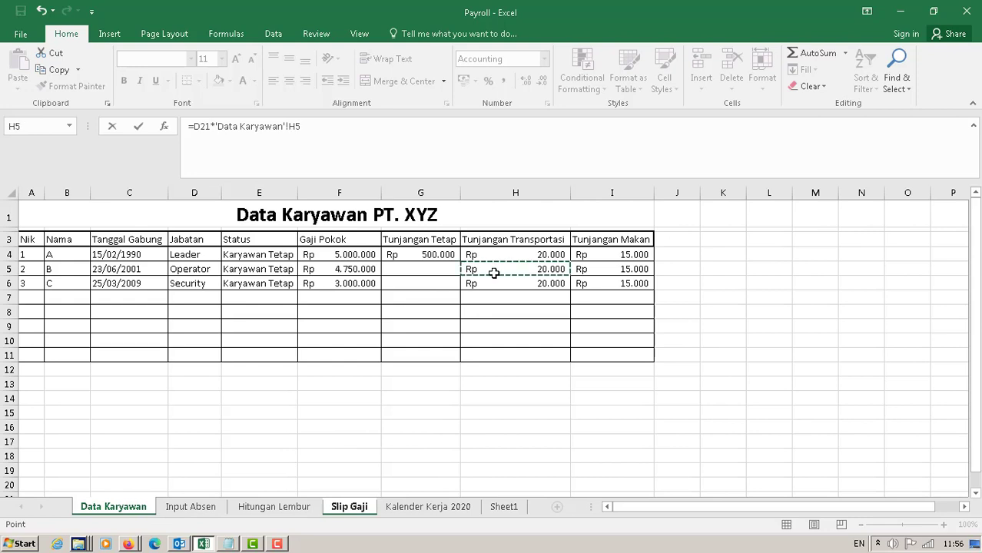
key("Return")
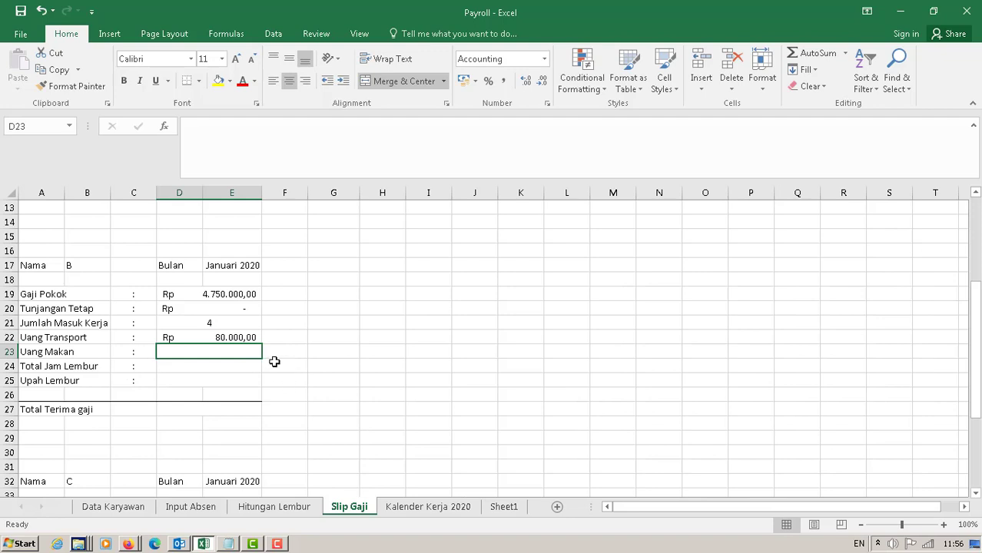
Calculate employee B's Uang Makan in D23 as D21 multiplied by the meal allowance in Data Karyawan I5
type("=")
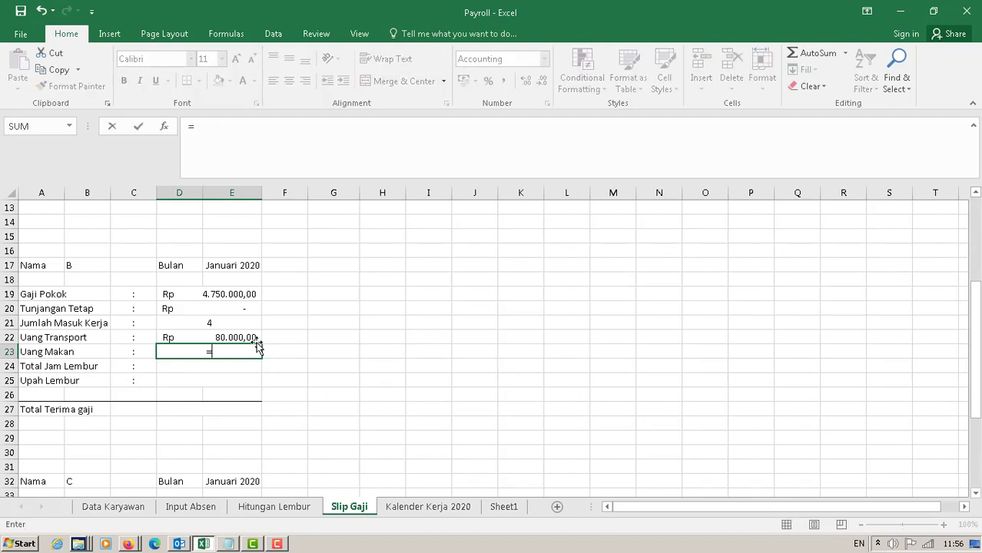
left_click(222, 324)
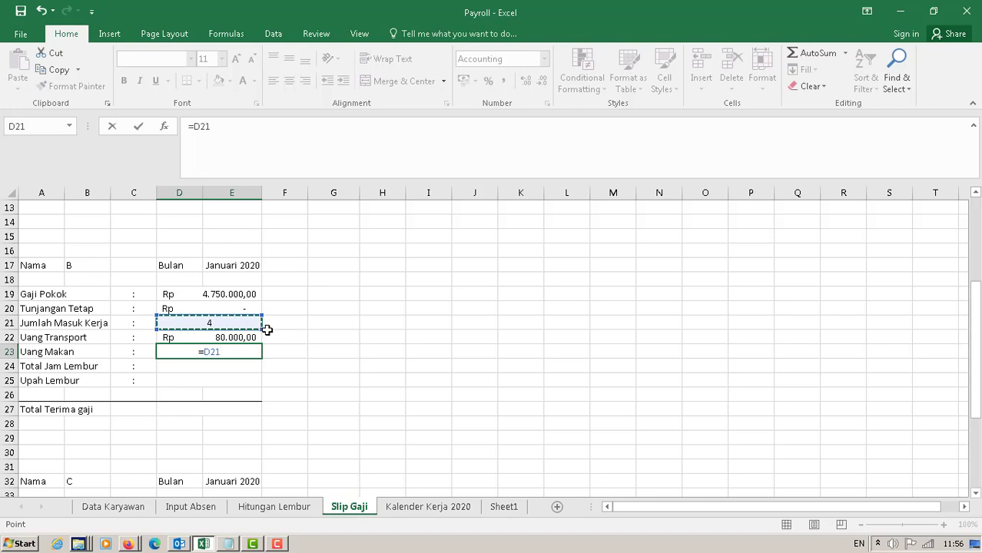
type("*")
left_click(113, 506)
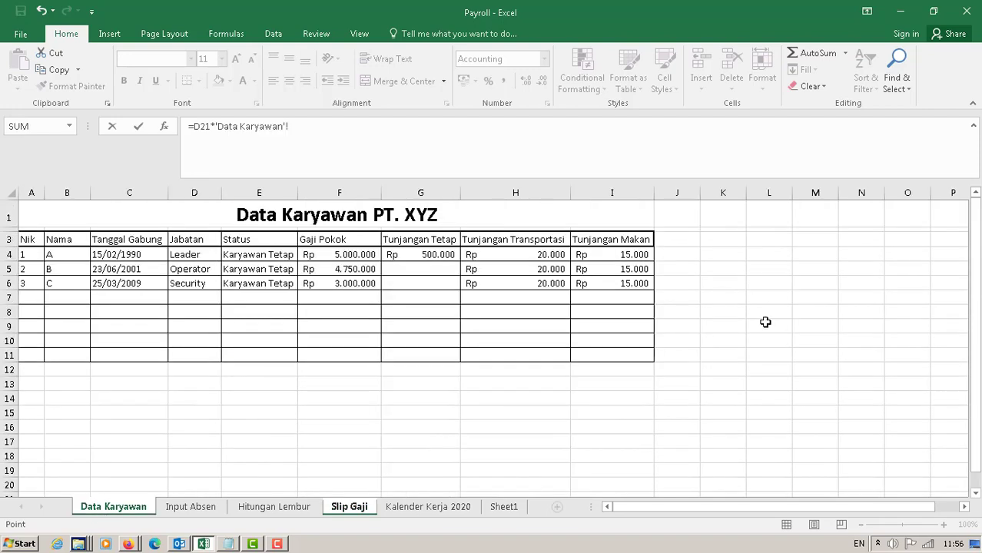
left_click(629, 273)
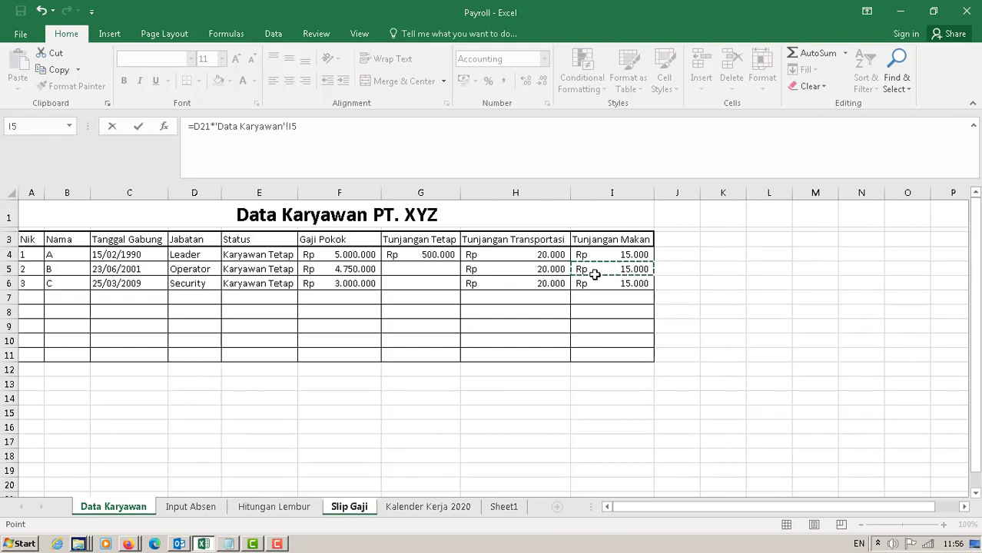
key("Return")
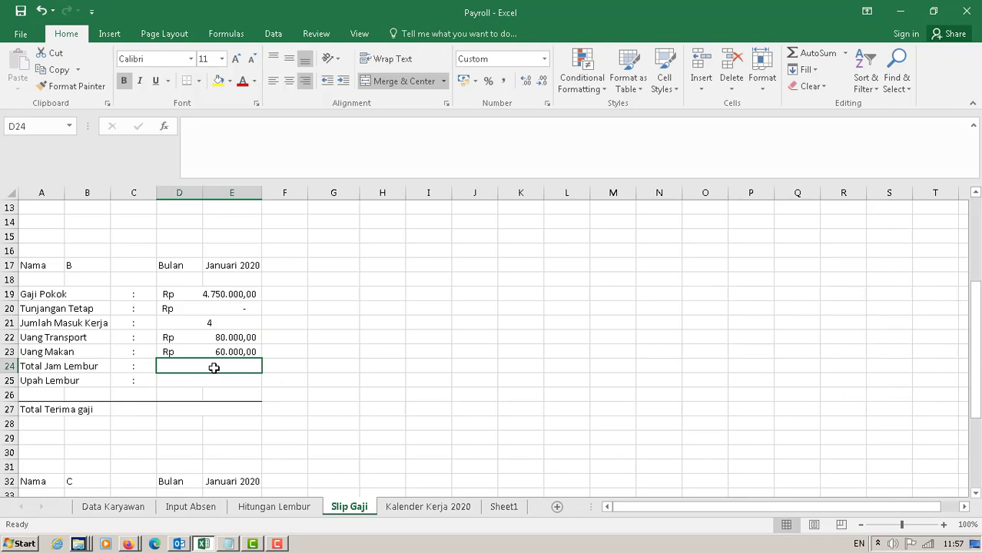
Link employee B's Total Jam Lembur cell D24 to the overtime total in Hitungan Lembur AI8
type("=")
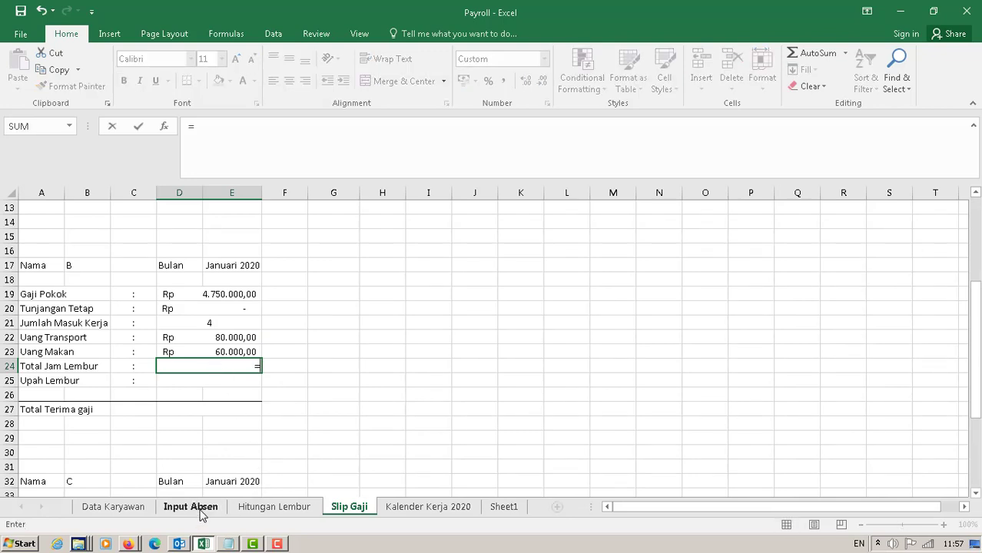
left_click(274, 507)
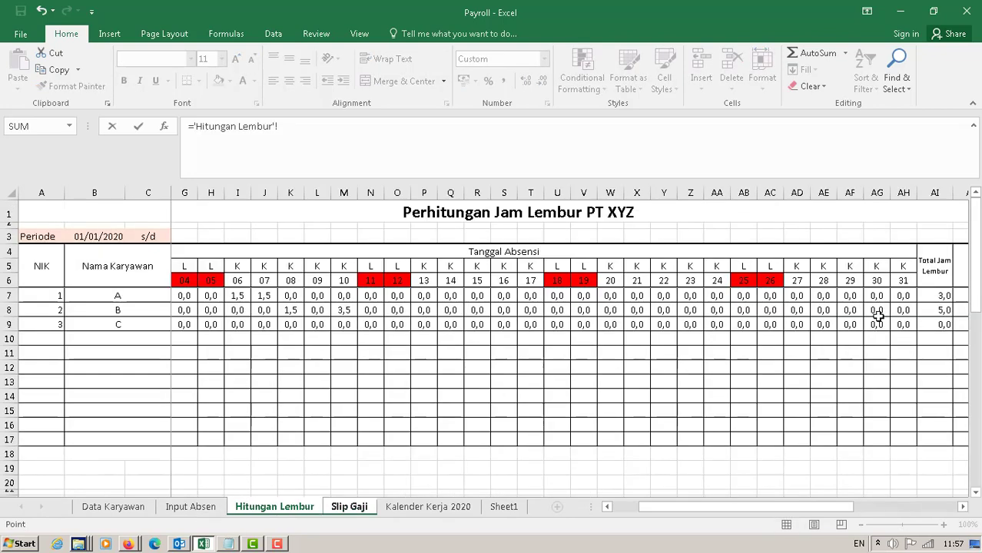
left_click(934, 310)
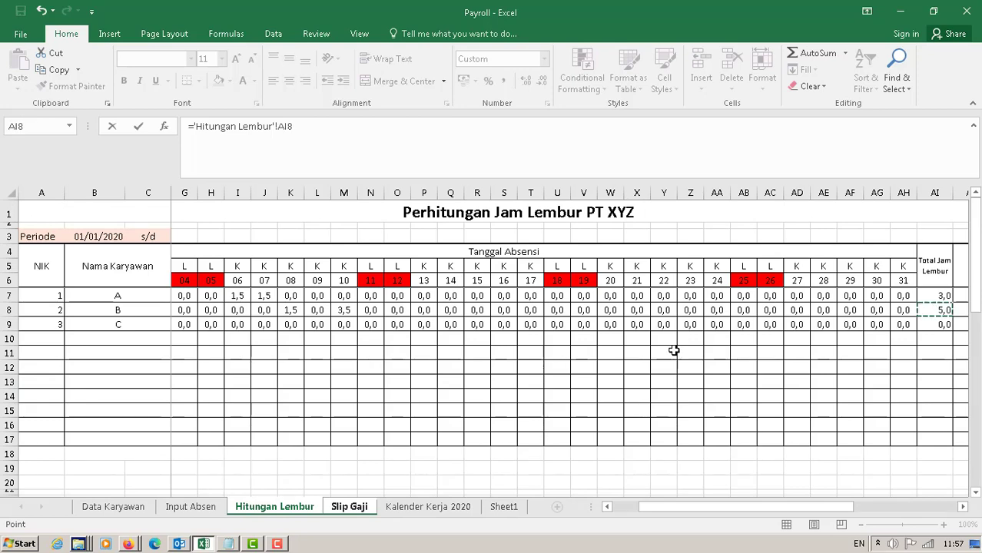
key("Return")
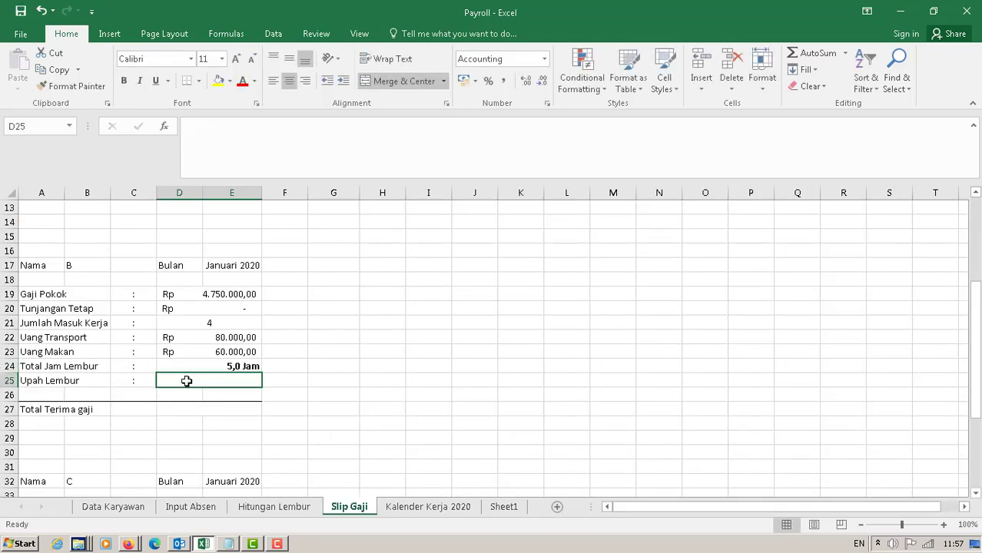
Calculate employee B's Upah Lembur in D25 as D24 multiplied by Data Karyawan F5 divided by 173
type("=")
left_click(224, 367)
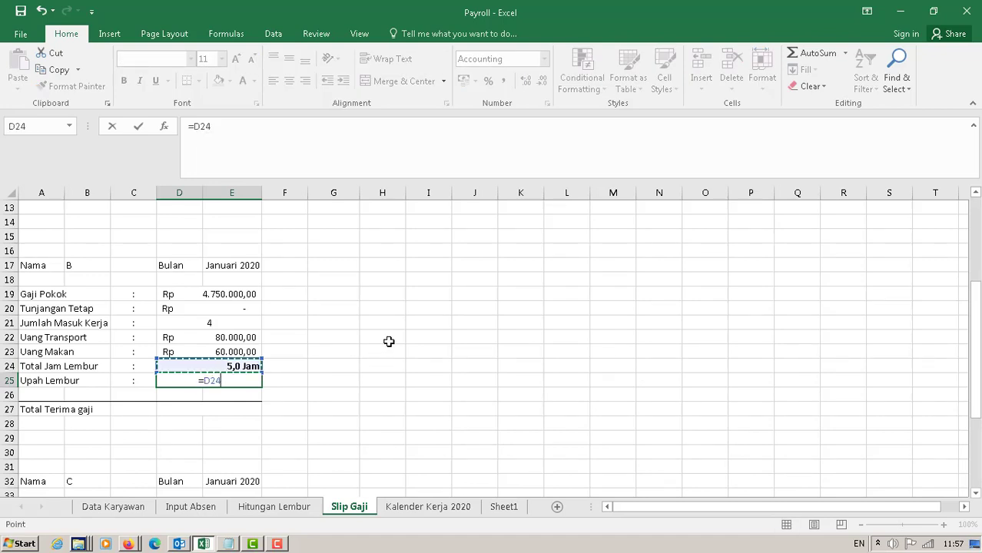
type("*(")
left_click(107, 507)
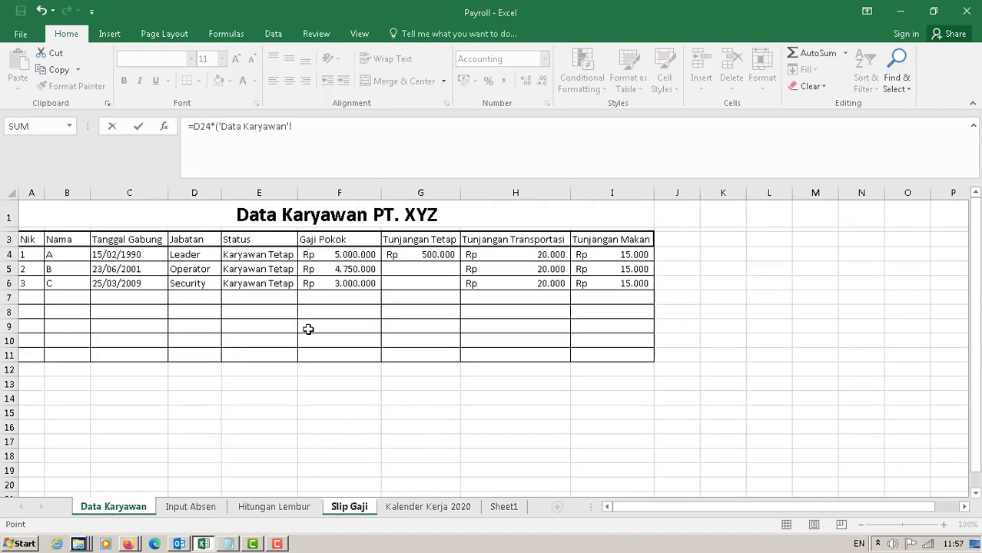
left_click(319, 271)
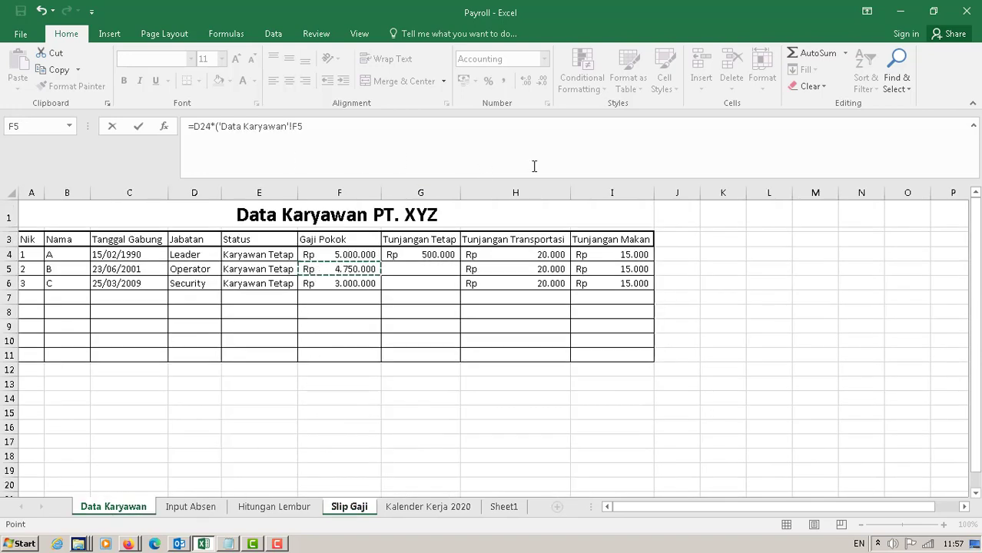
type("/173")
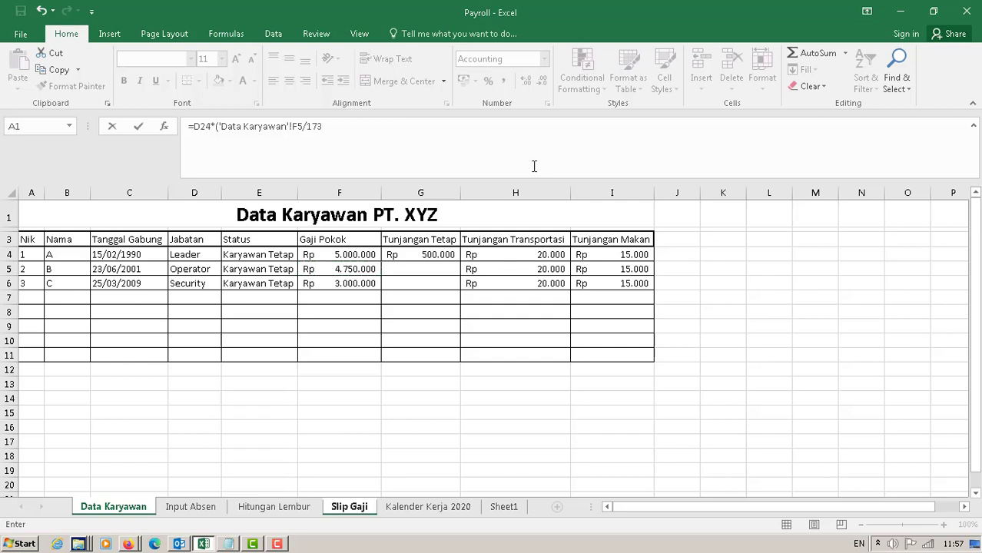
key("Return")
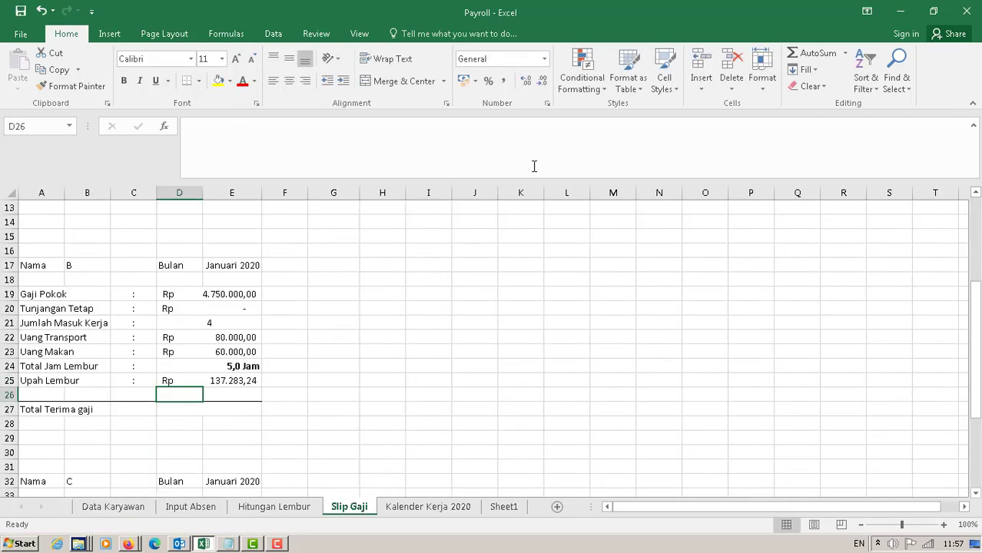
Calculate employee B's Total Terima gaji in D27 as the sum of D19:E20, D22, D23 and D25
left_click(176, 408)
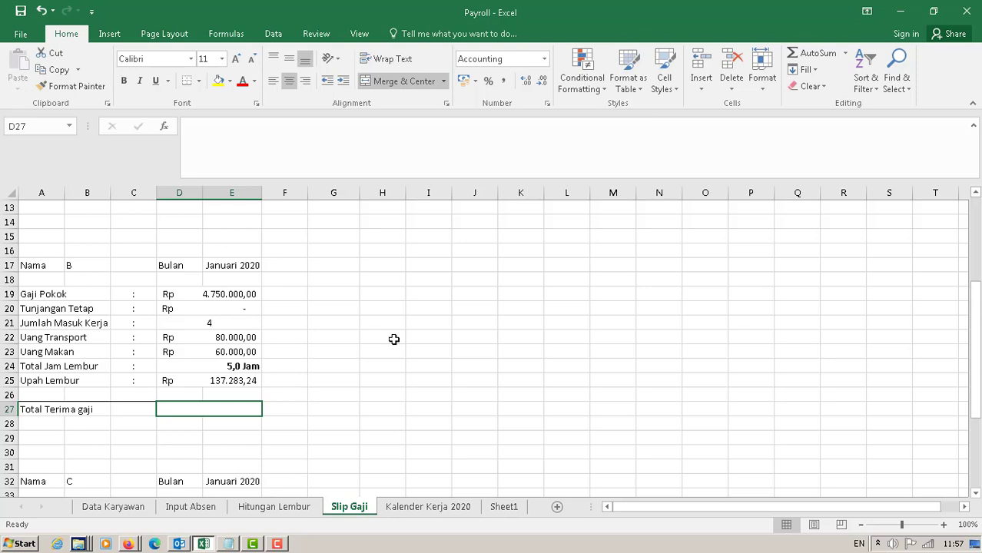
type("=sum")
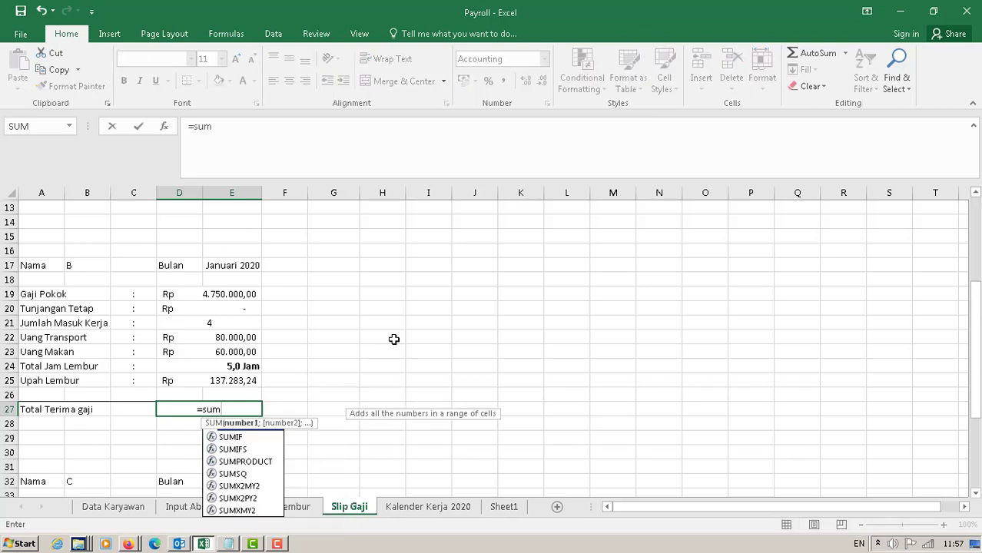
type("(")
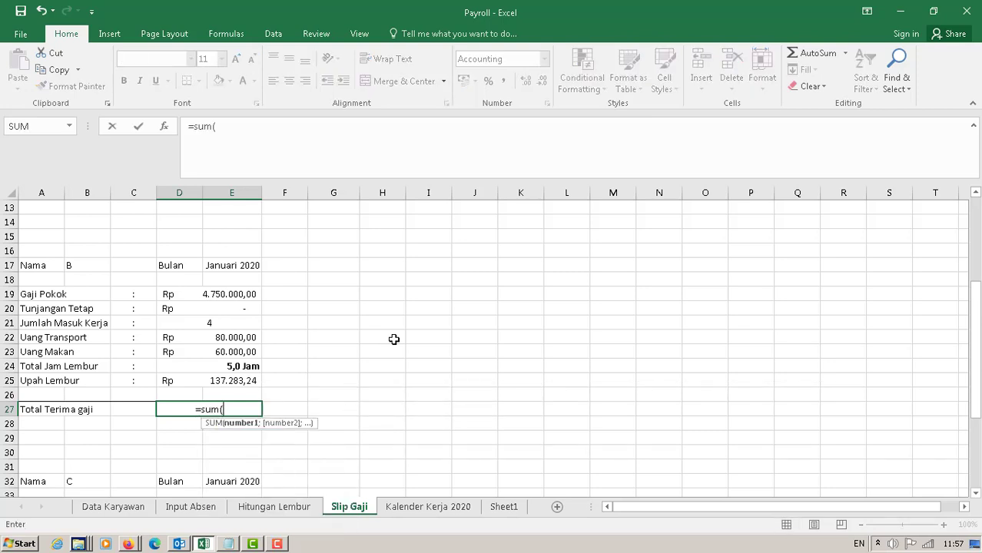
left_click(238, 296)
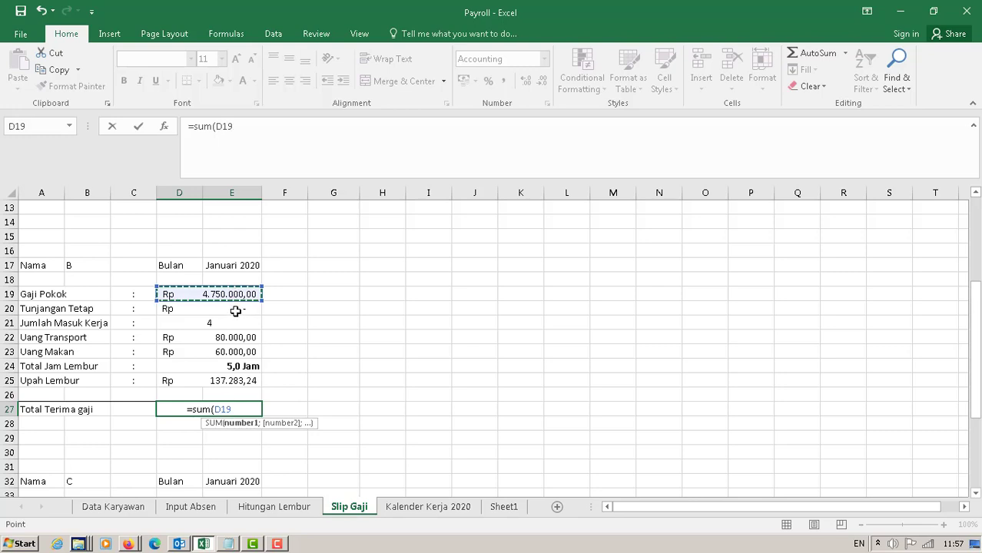
left_click(236, 310)
left_click(236, 297)
left_click_drag(237, 308, 238, 311)
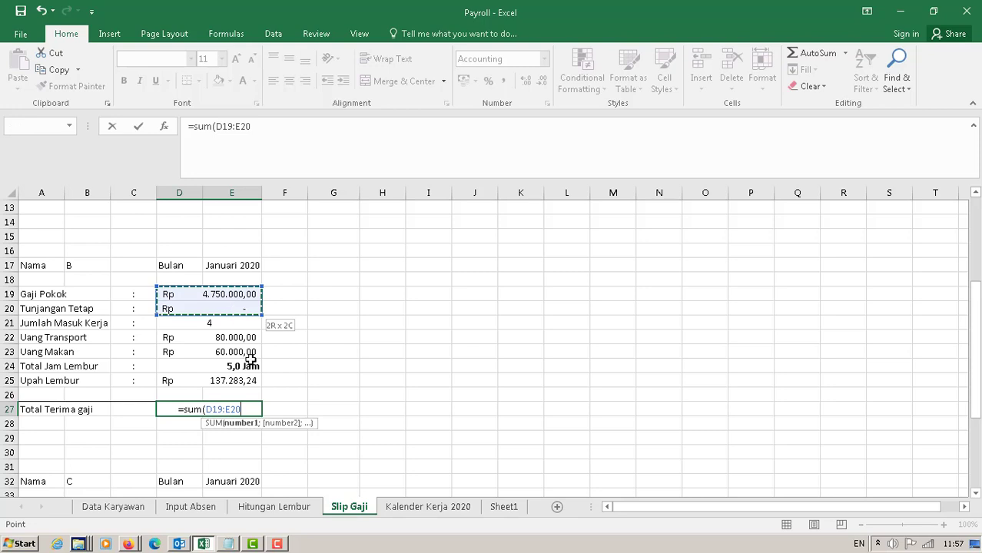
type(";")
left_click(227, 338)
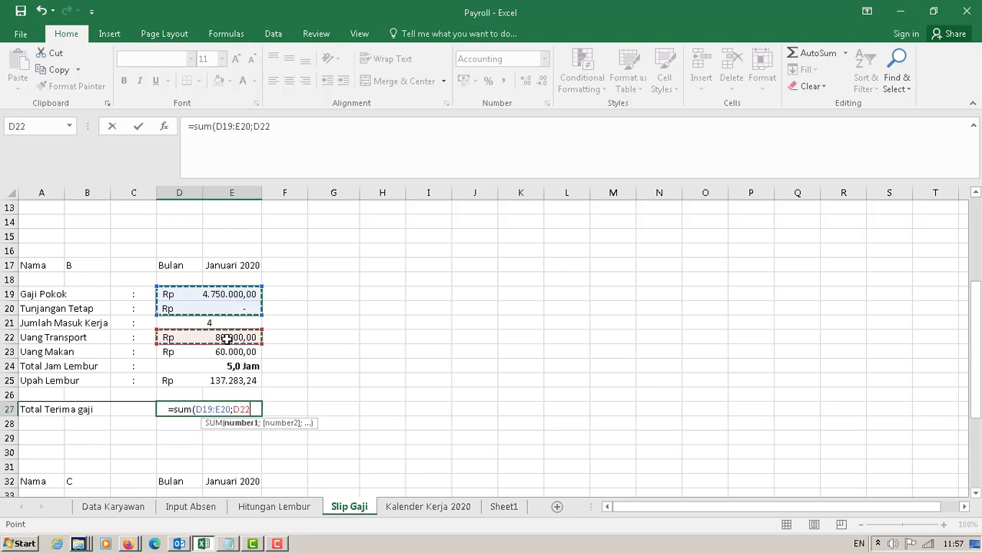
type(";")
left_click(212, 353)
type(";")
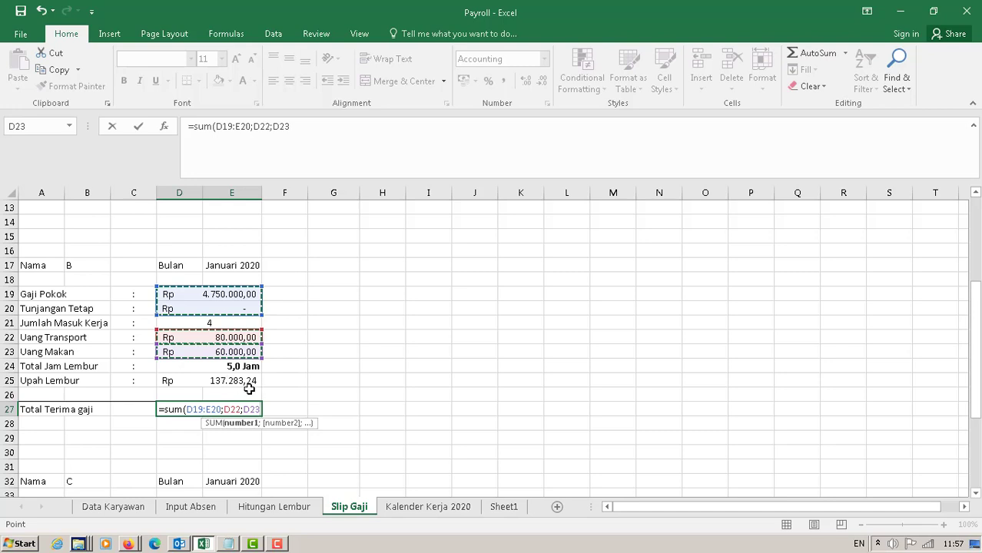
left_click(224, 381)
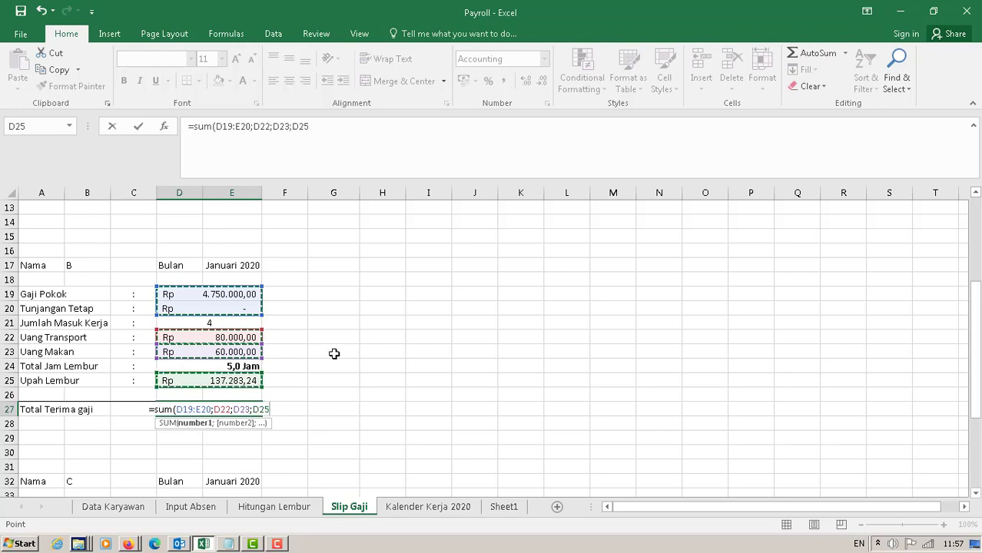
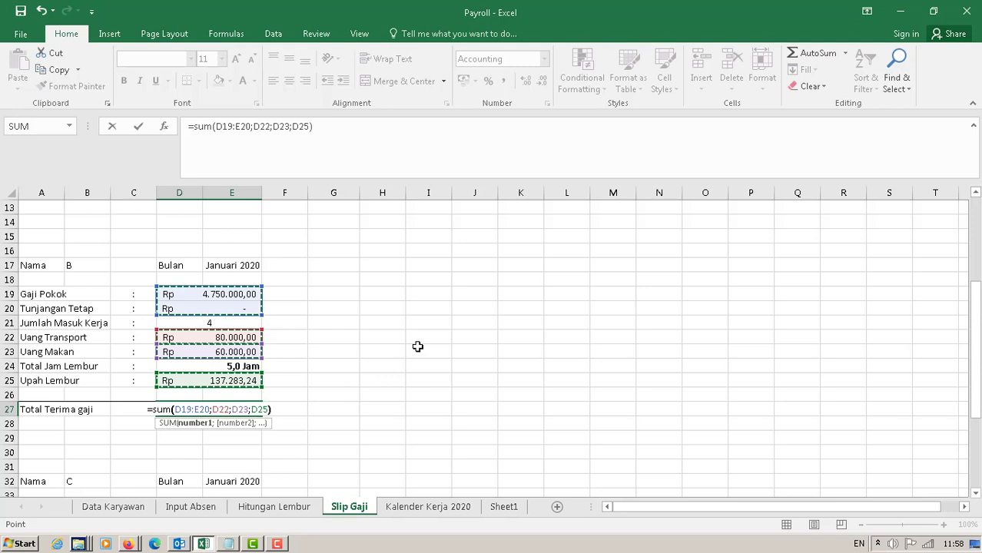
key("Return")
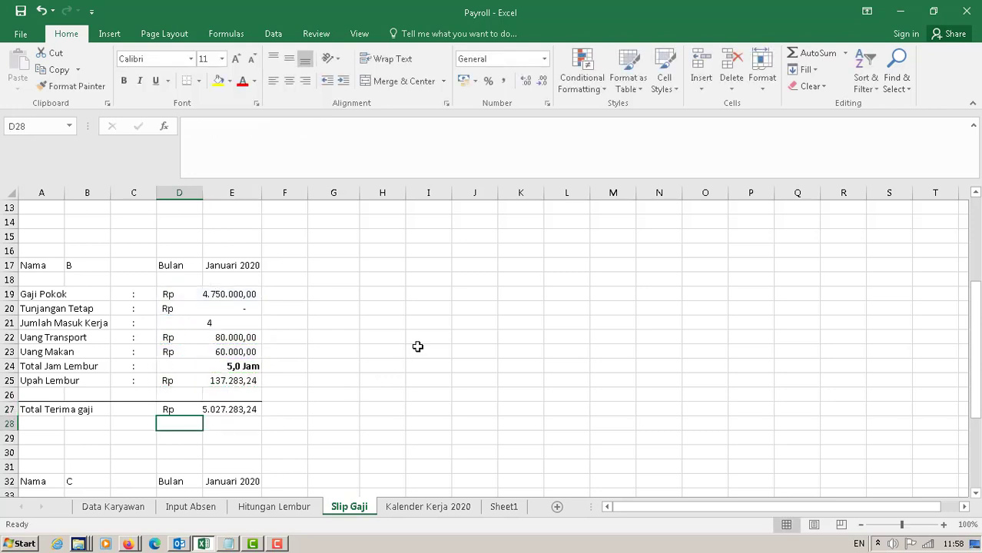
Hide row 21, Jumlah Masuk Kerja, in employee B's payslip
right_click(8, 325)
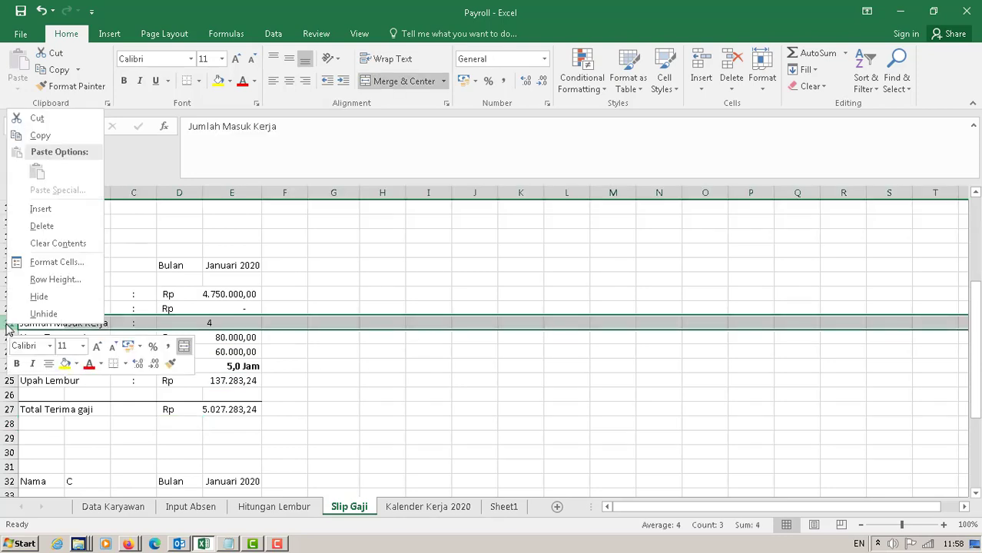
left_click(26, 297)
left_click(425, 384)
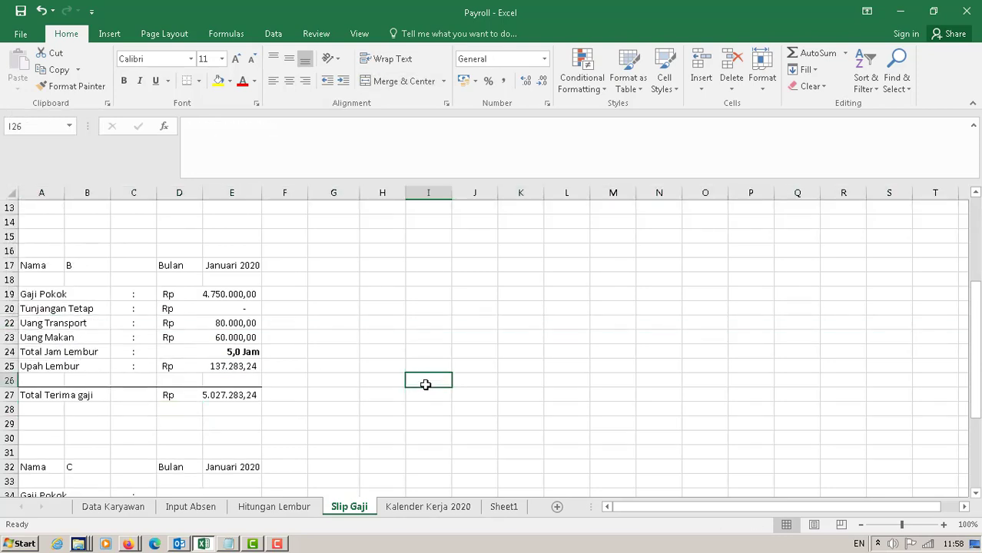
Link employee C's Gaji Pokok cell D34 to the base salary in Data Karyawan F6
scroll(426, 384, "down", 7)
scroll(426, 384, "up", 3)
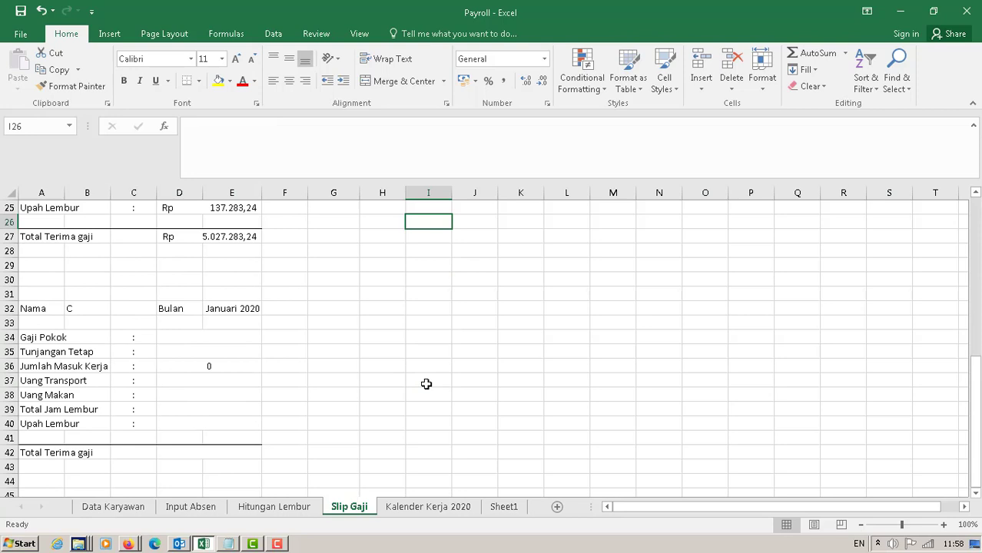
left_click(230, 336)
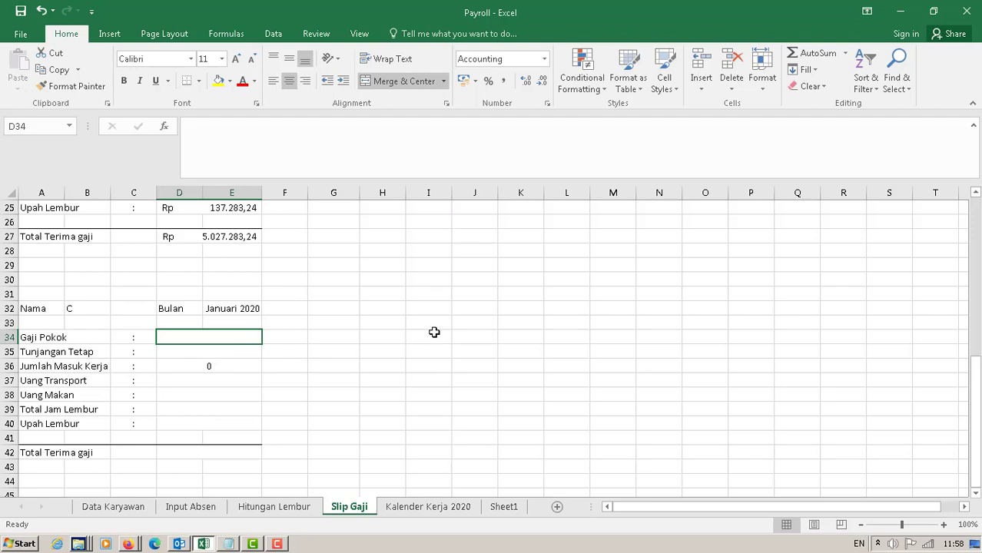
type("=")
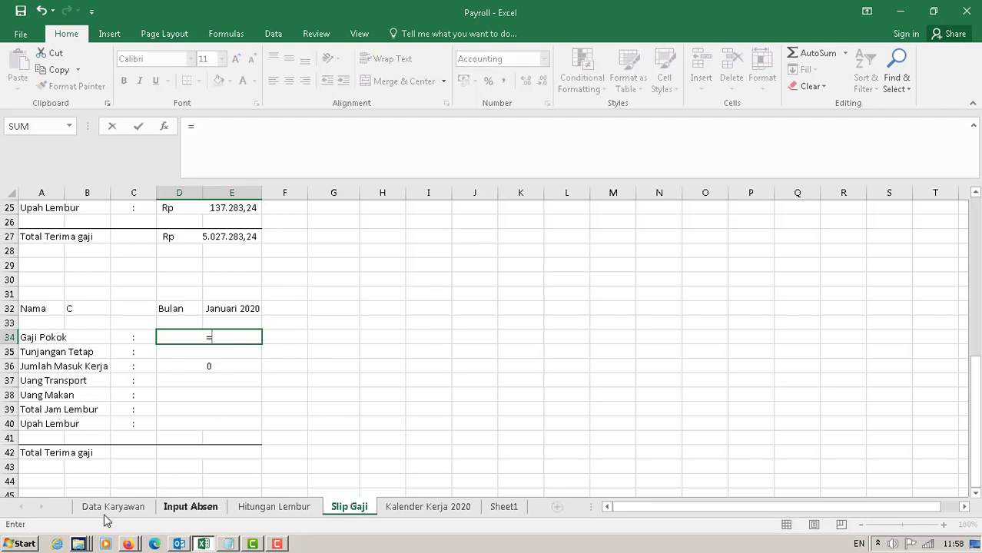
left_click(93, 507)
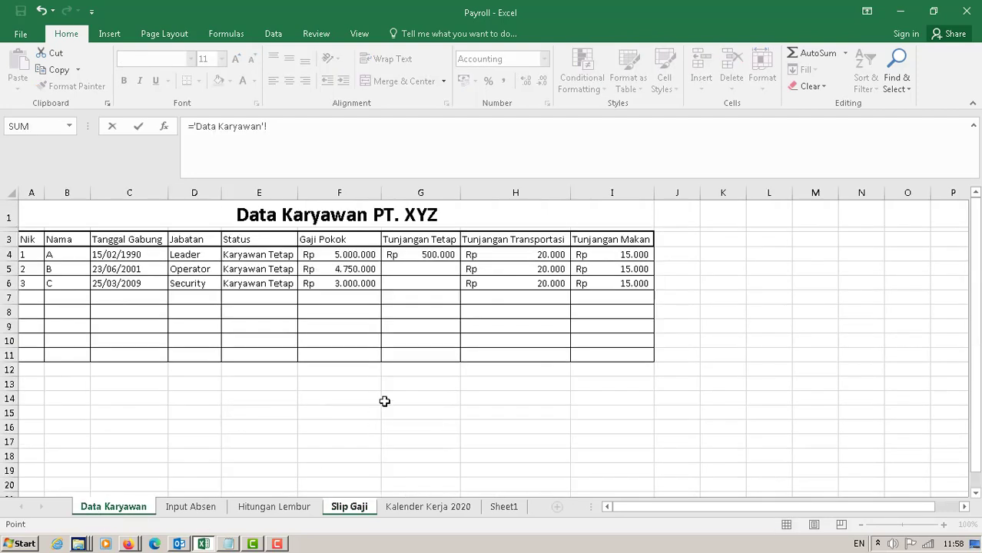
left_click(321, 283)
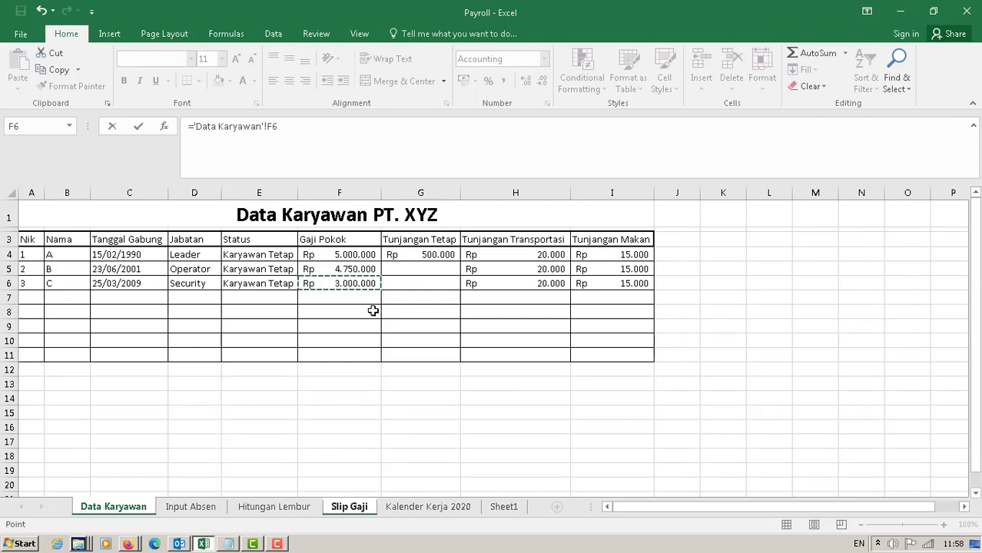
key("Return")
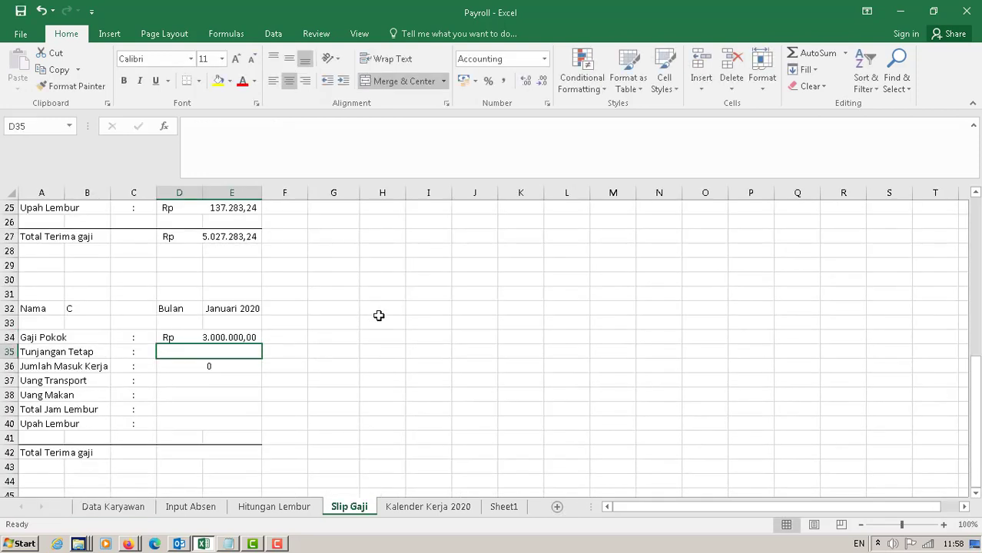
Link employee C's Tunjangan Tetap cell D35 to the fixed allowance in Data Karyawan G6
type("=")
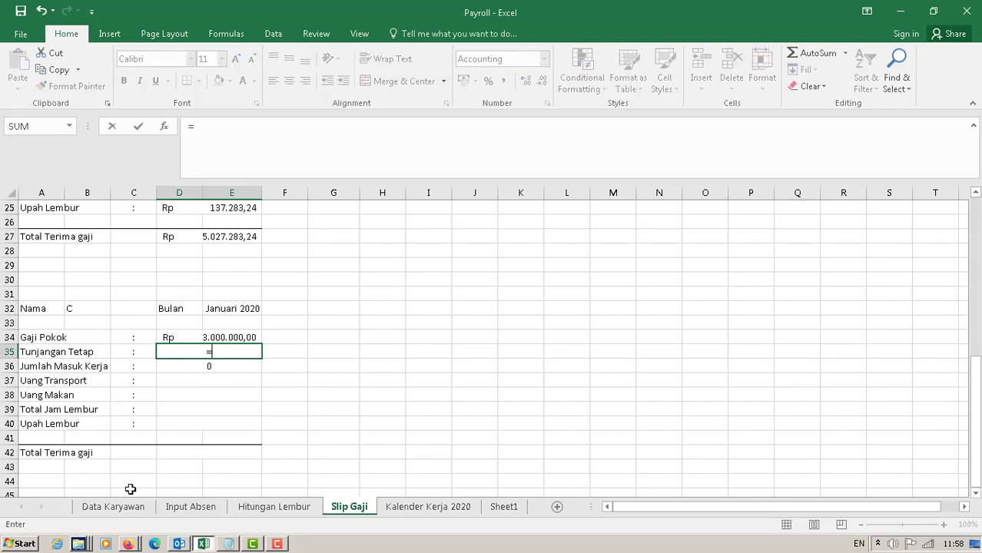
left_click(116, 509)
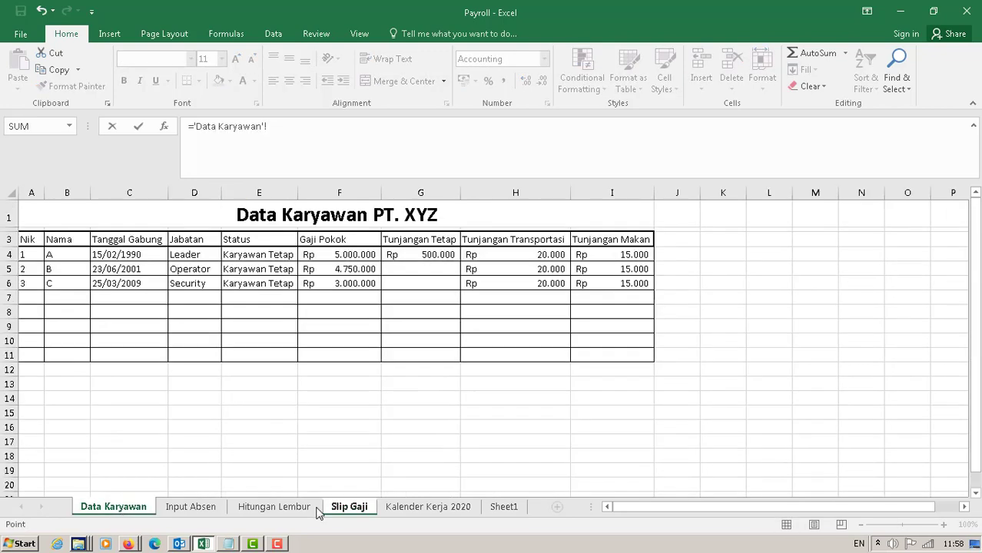
left_click(414, 281)
key("Return")
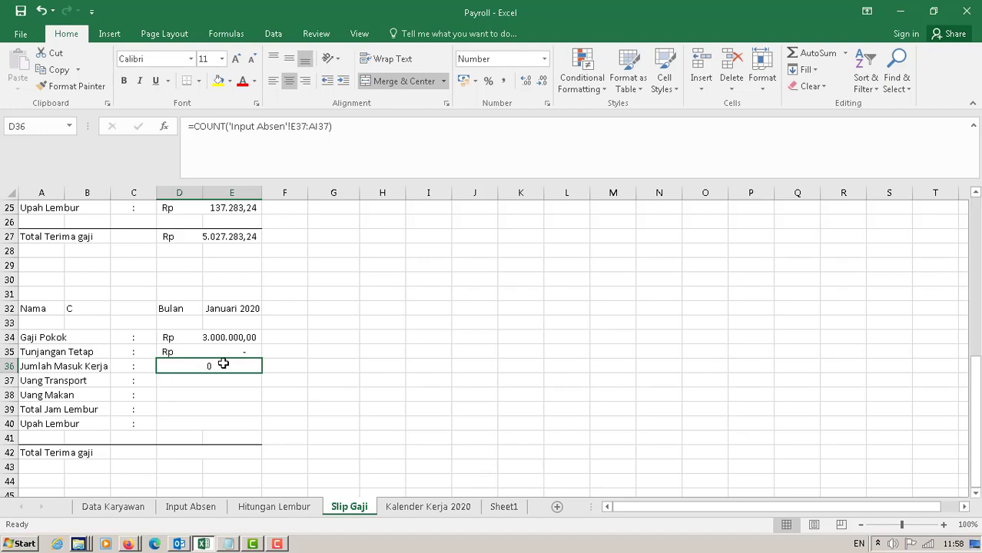
Replace employee C's Jumlah Masuk Kerja formula in D36 with a COUNT of Input Absen E11:AI11
type("=count")
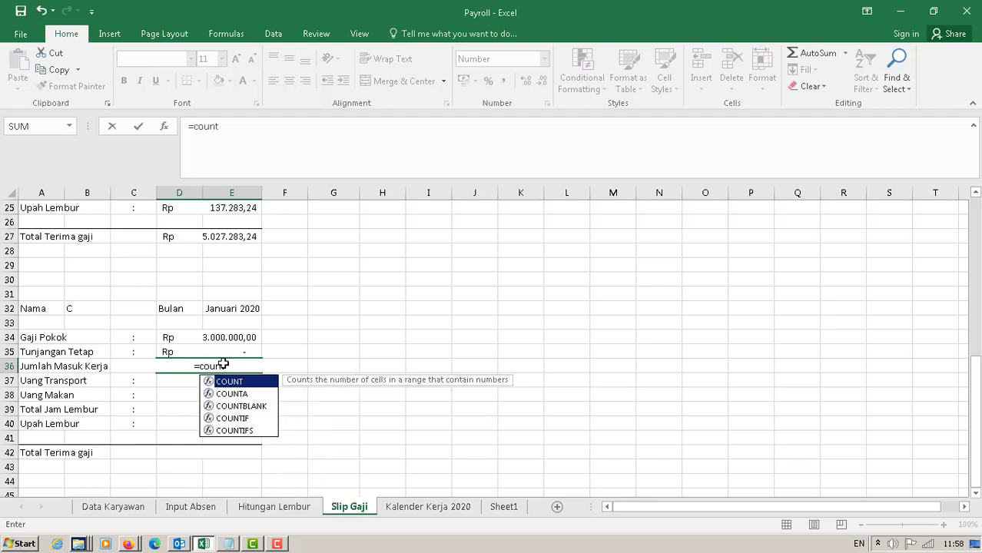
type("(")
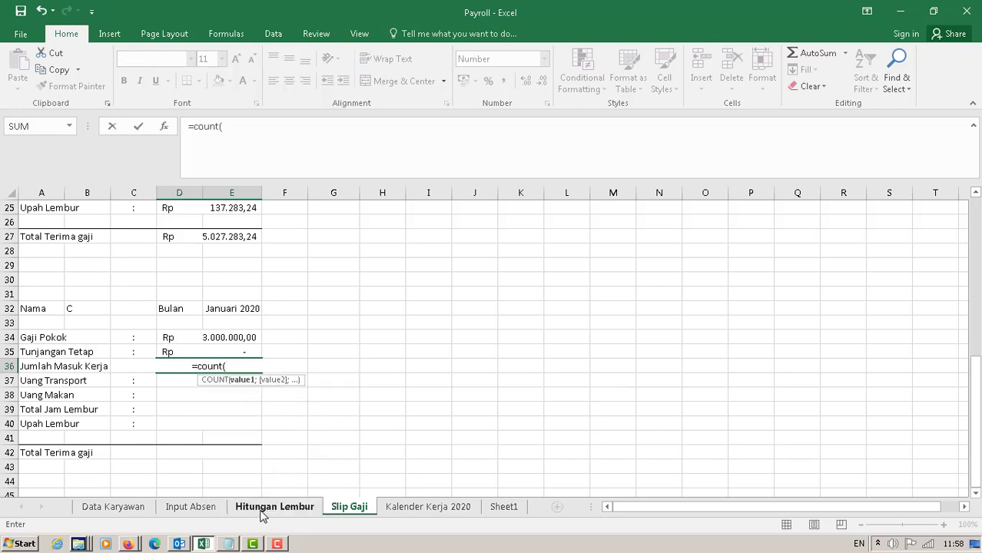
left_click(188, 509)
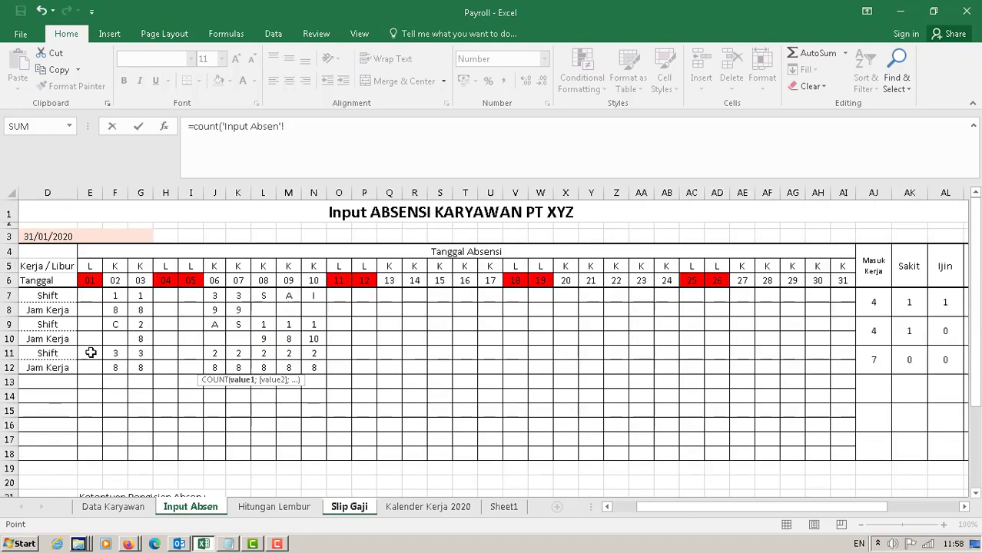
left_click_drag(89, 353, 839, 348)
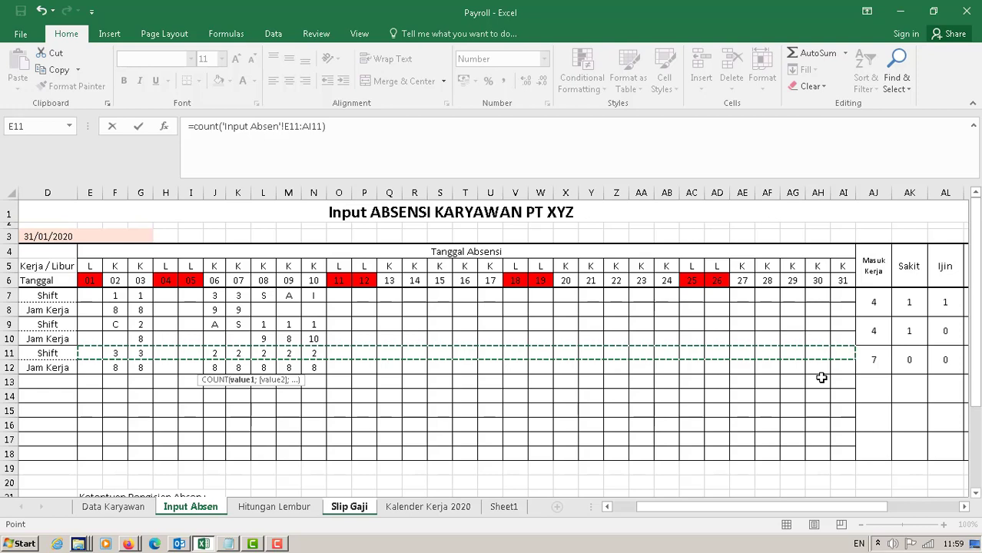
key("Return")
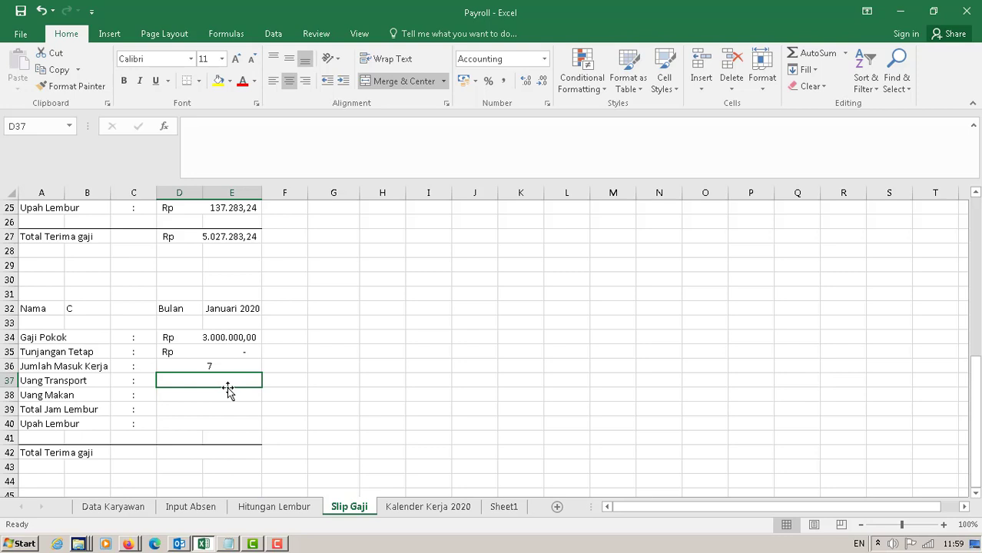
Calculate employee C's Uang Transport in D37 as D36 multiplied by the transport allowance in Data Karyawan H6
type("=")
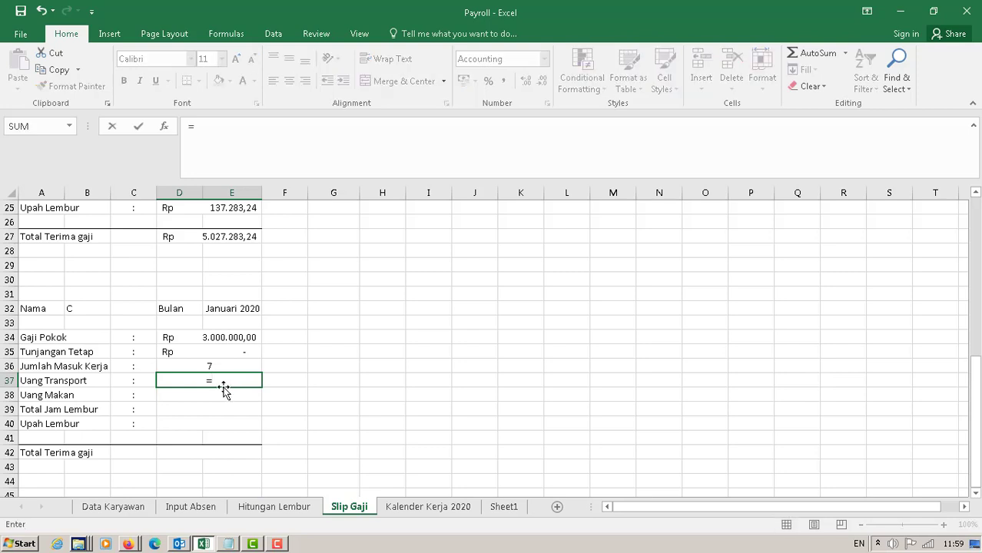
left_click(228, 363)
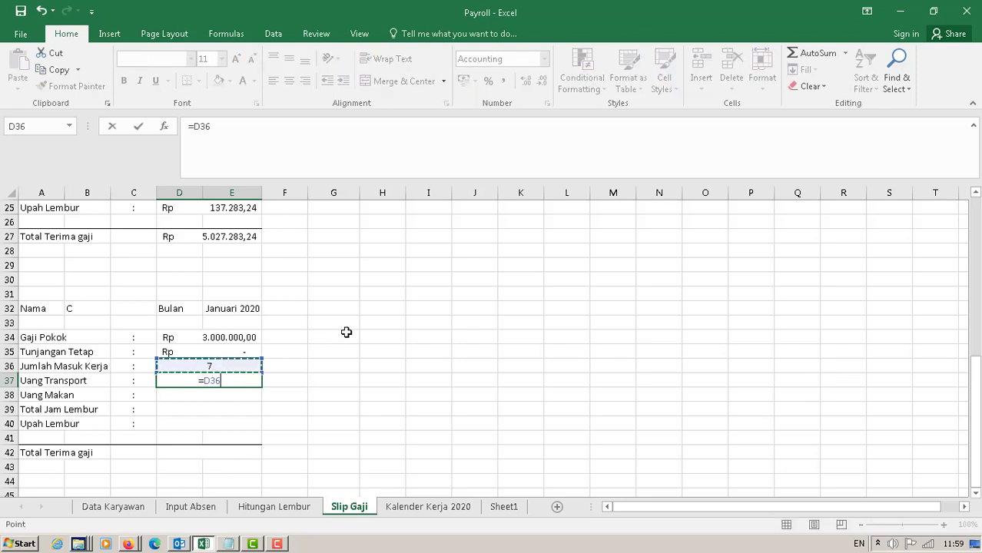
type("*")
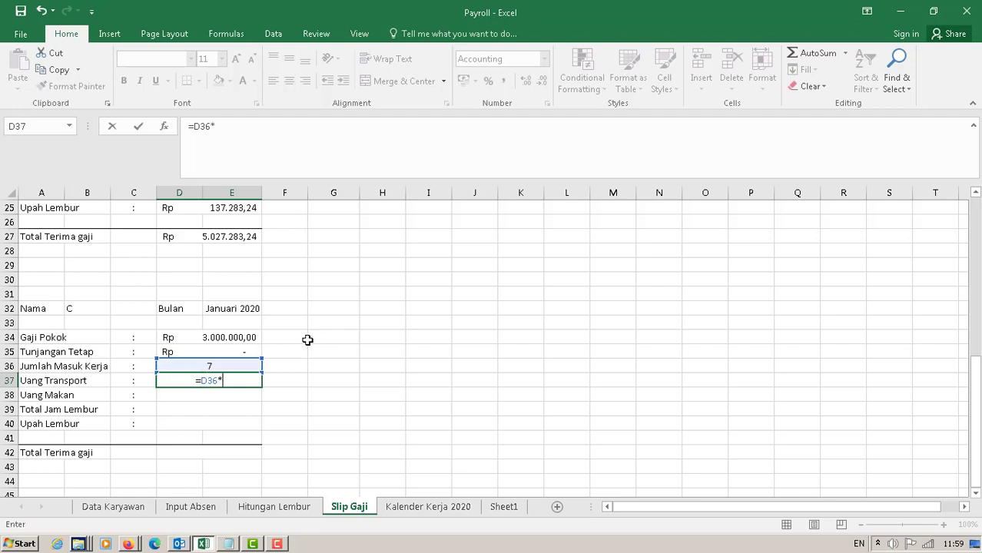
left_click(119, 508)
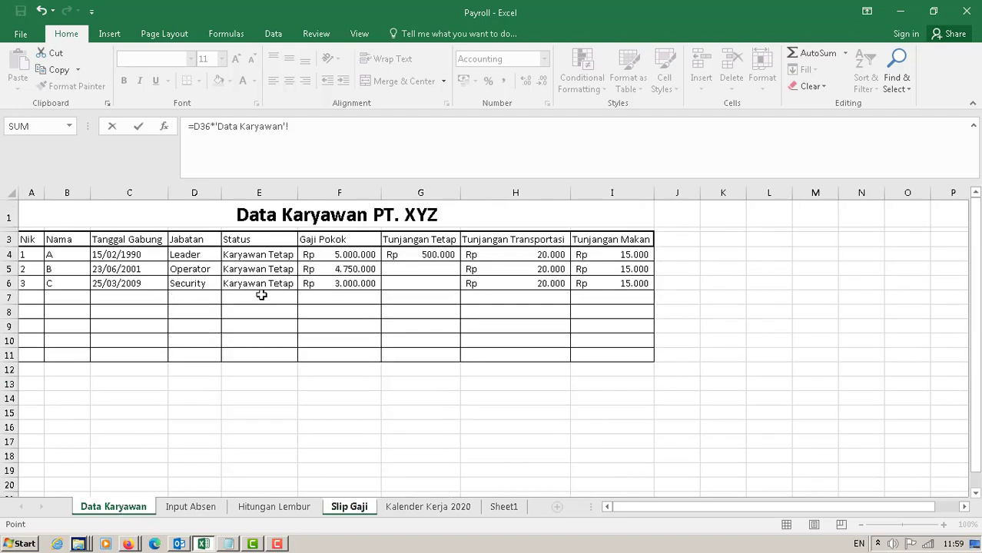
left_click(537, 284)
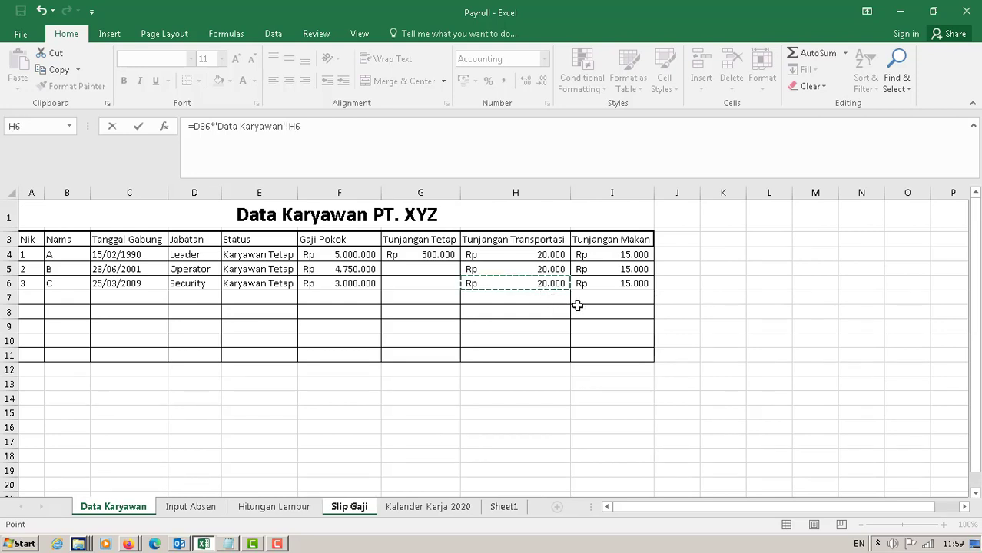
key("Return")
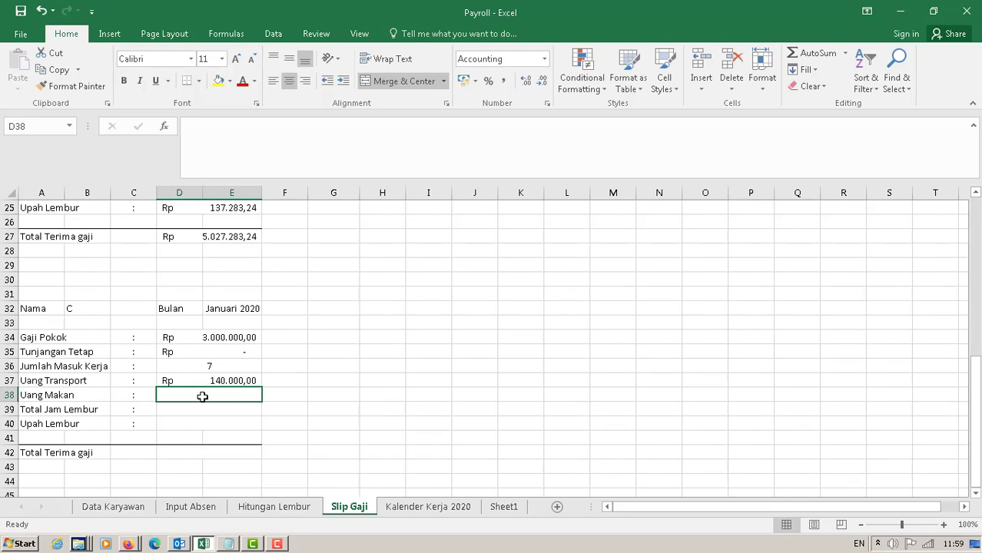
Calculate employee C's Uang Makan in D38 as D36 multiplied by the meal allowance in Data Karyawan I6
type("=")
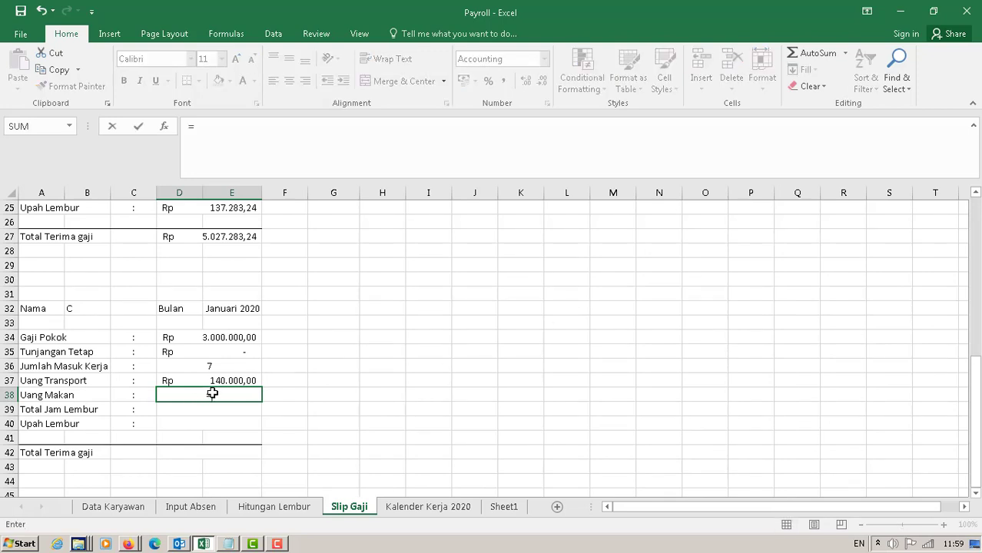
left_click(219, 364)
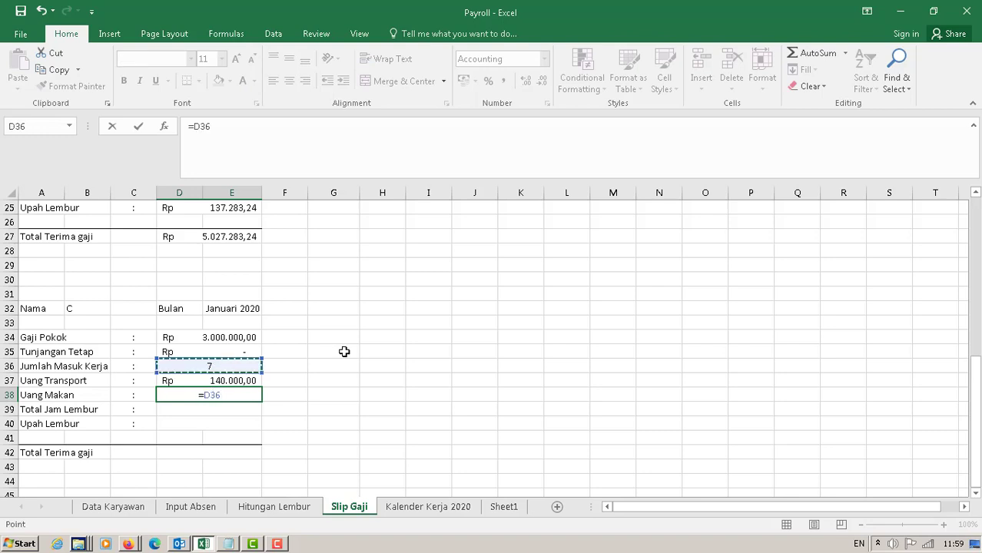
type("*")
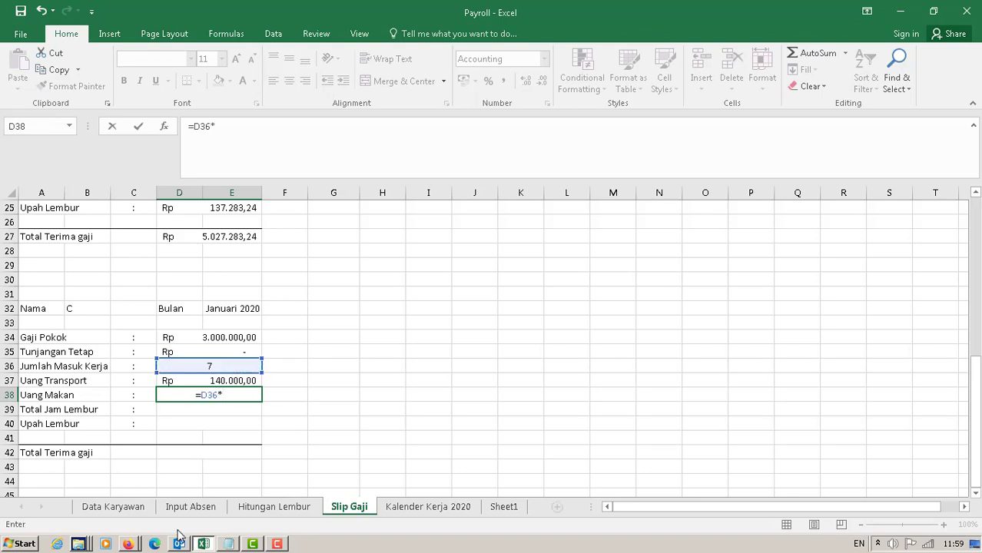
left_click(113, 507)
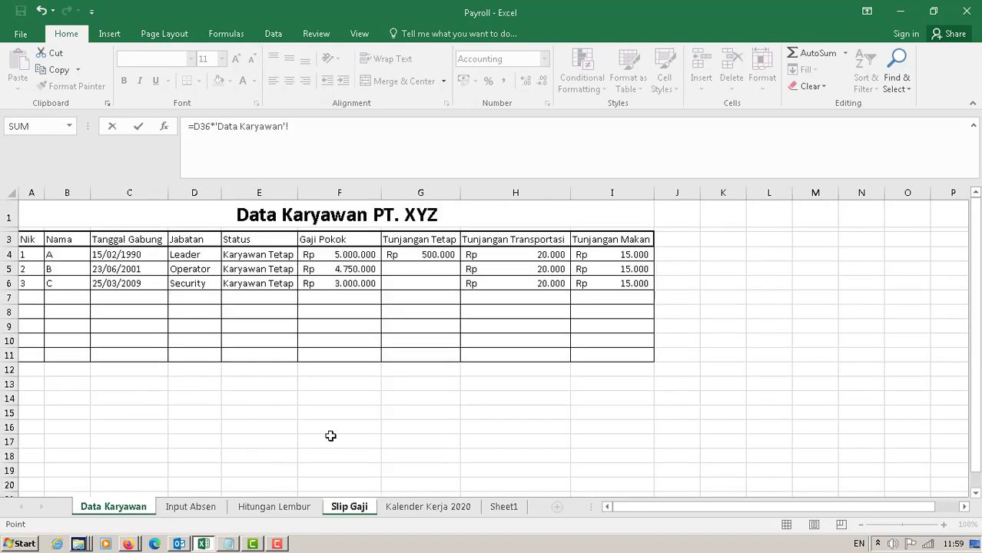
left_click(617, 286)
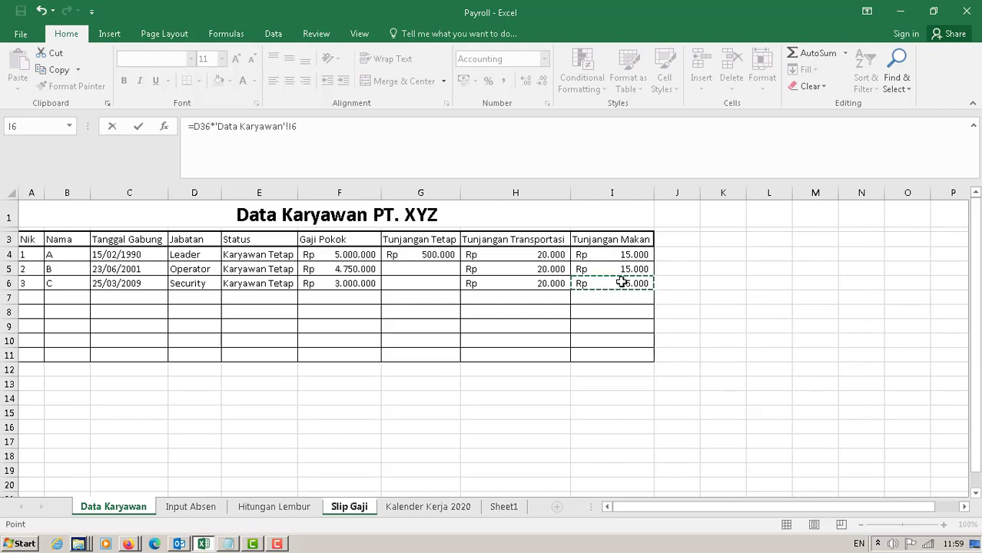
key("Return")
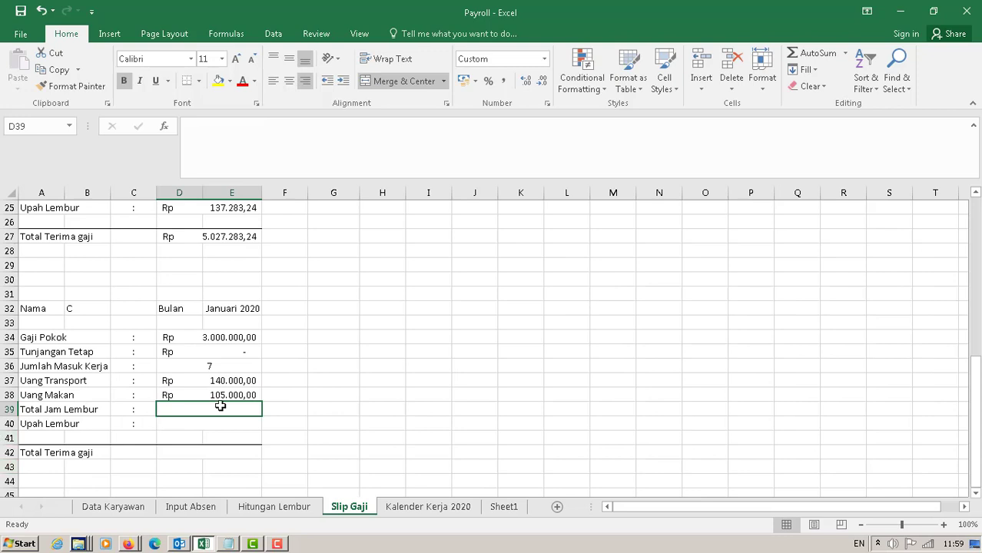
Link employee C's Total Jam Lembur cell D39 to the overtime hours total in Hitungan Lembur AI9
type("=")
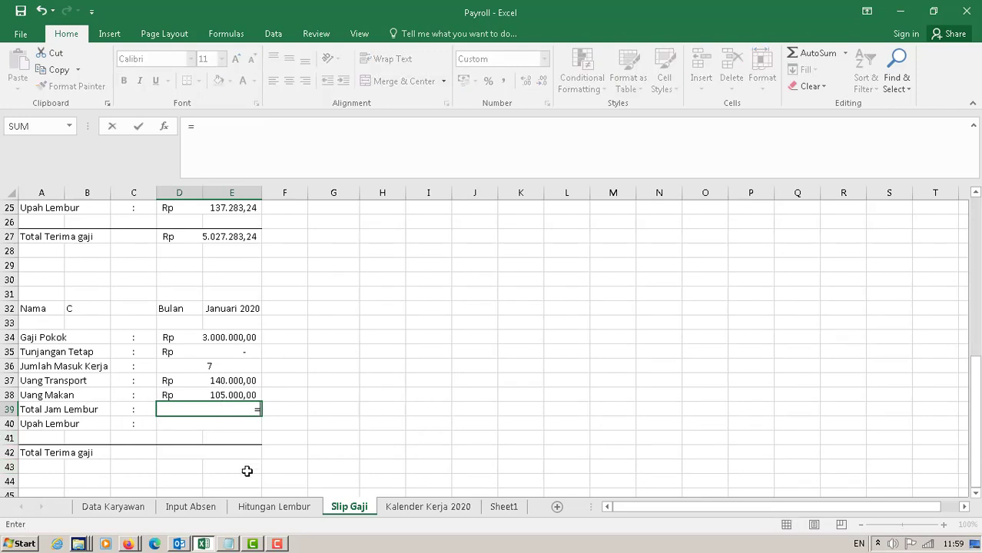
left_click(271, 507)
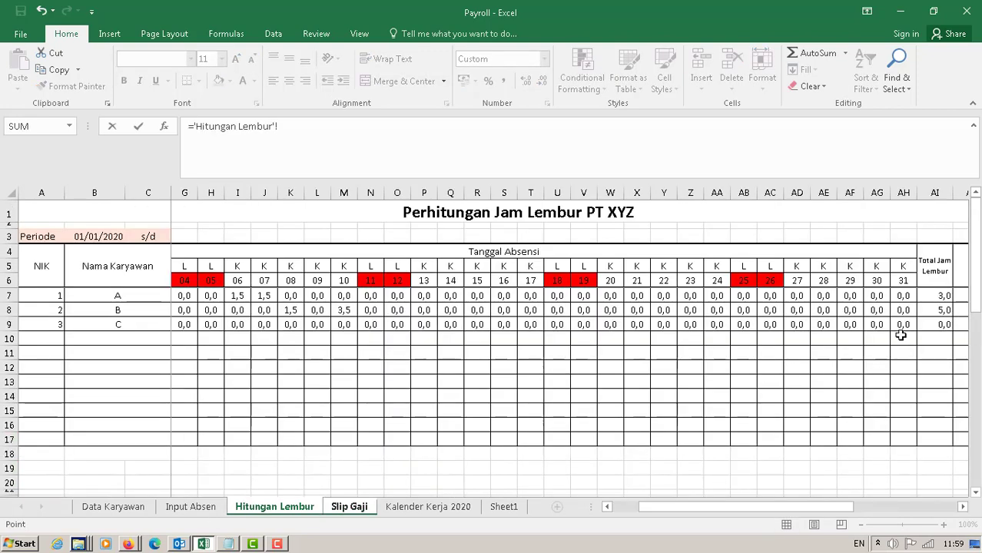
left_click(926, 325)
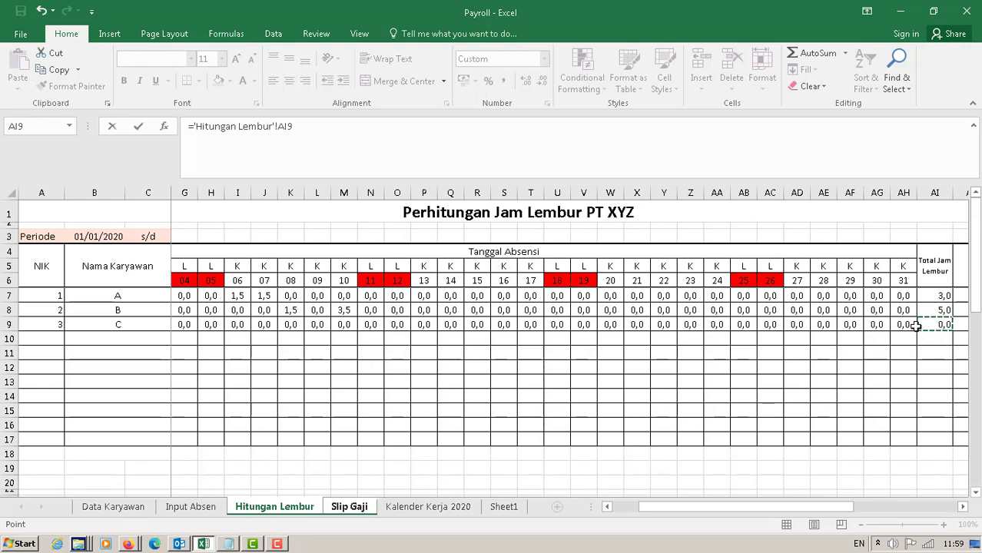
key("Return")
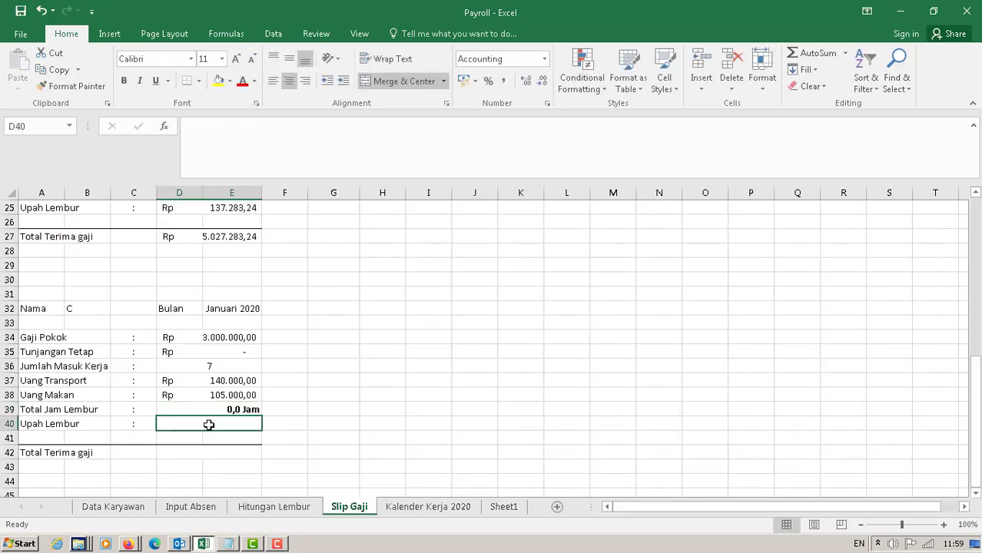
Calculate employee C's Upah Lembur in D40 as D39 multiplied by the base salary in Data Karyawan F6 divided by 173
type("=")
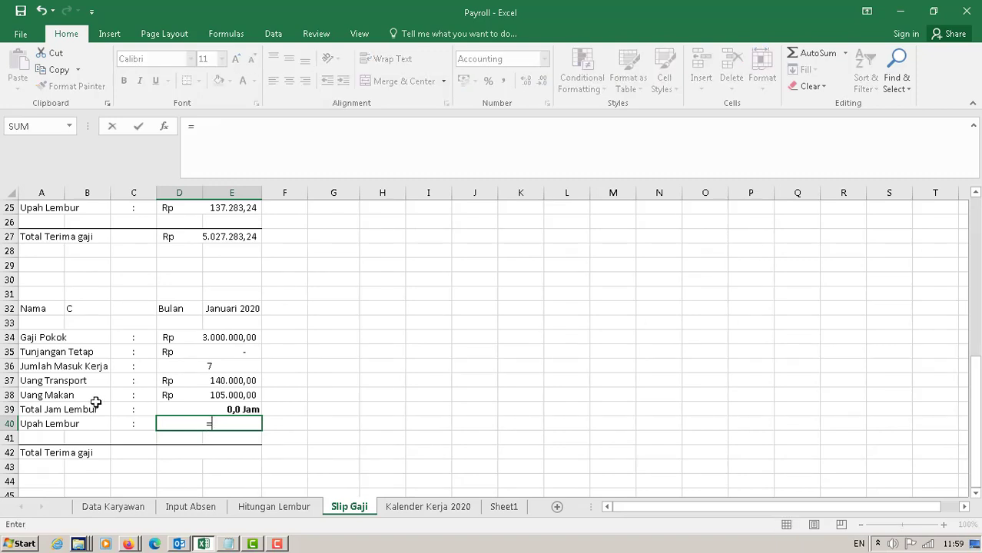
left_click(207, 409)
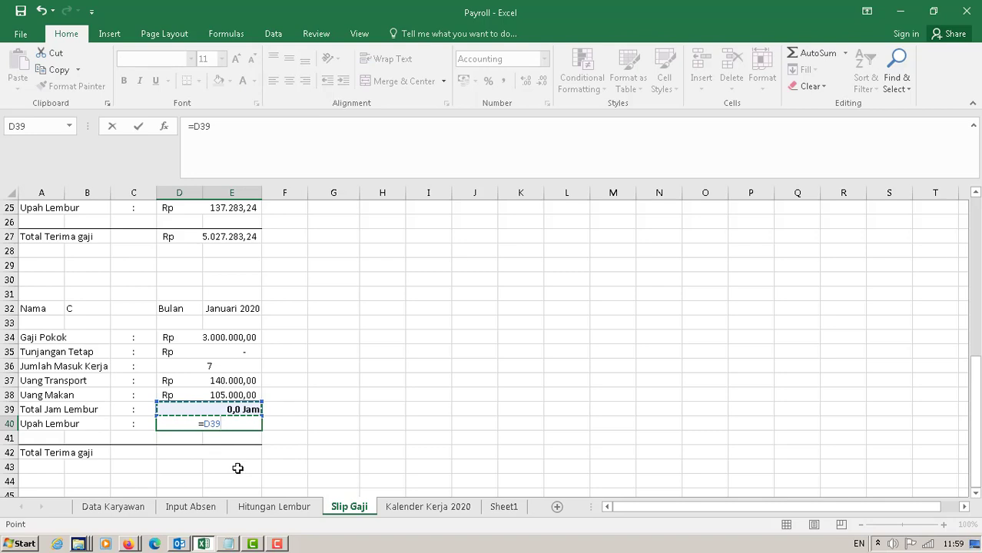
type("*")
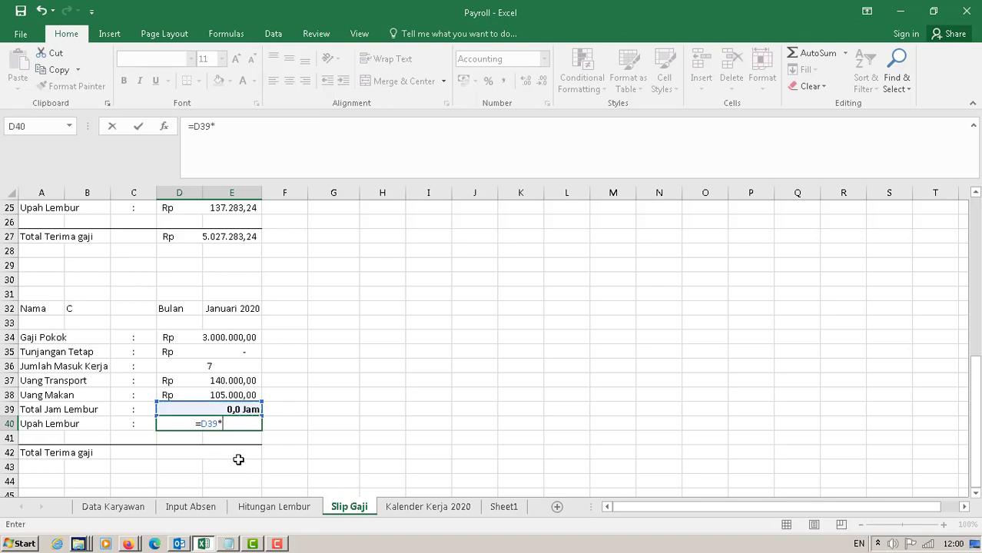
type("(")
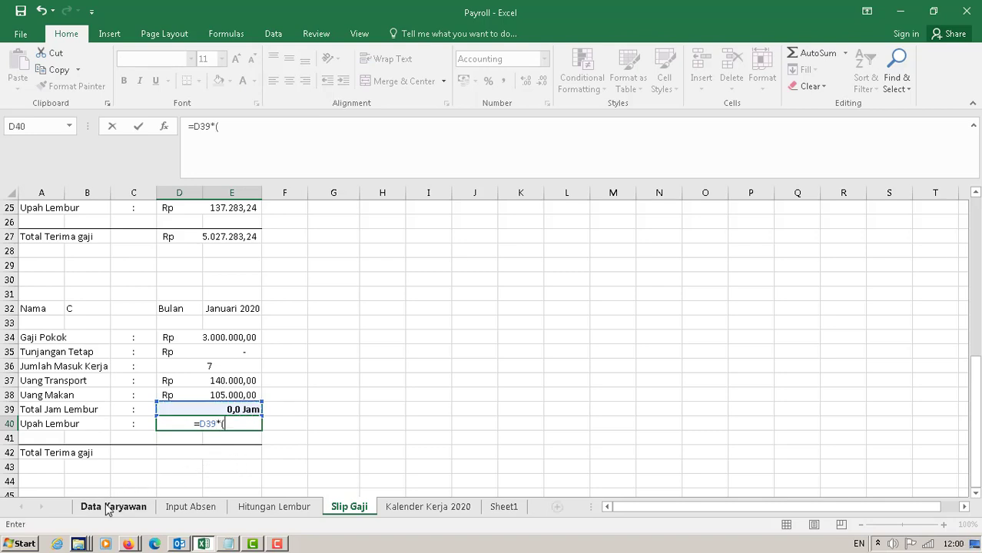
left_click(113, 506)
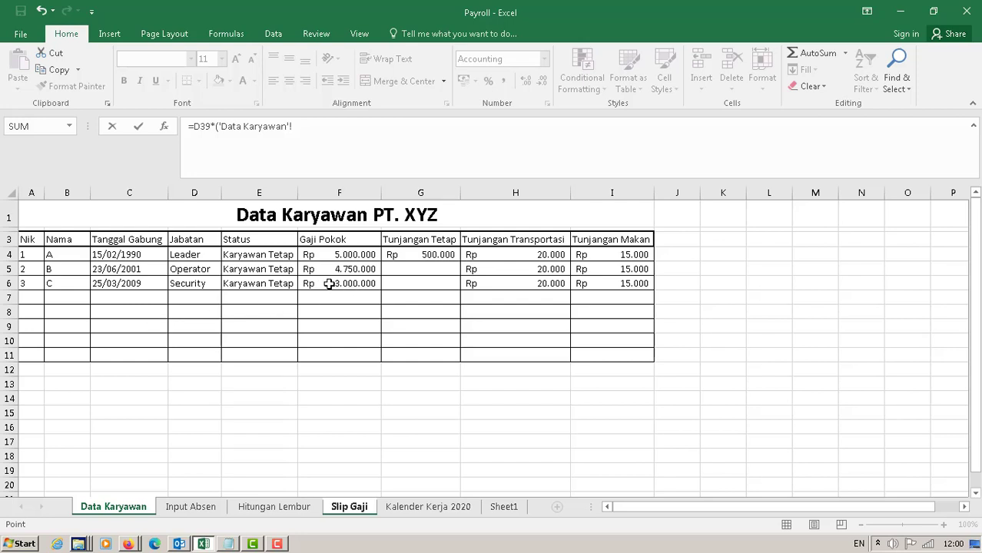
left_click(334, 284)
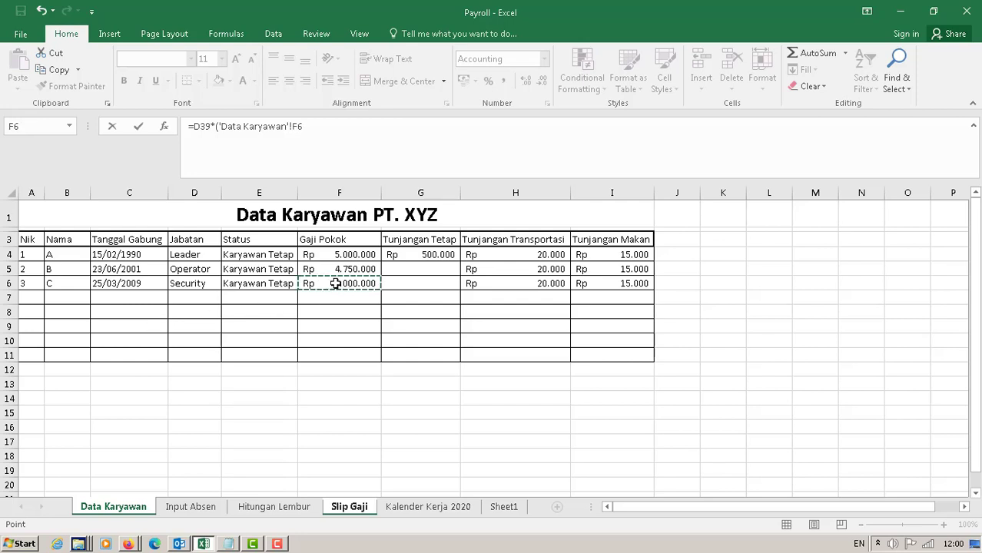
type("/173")
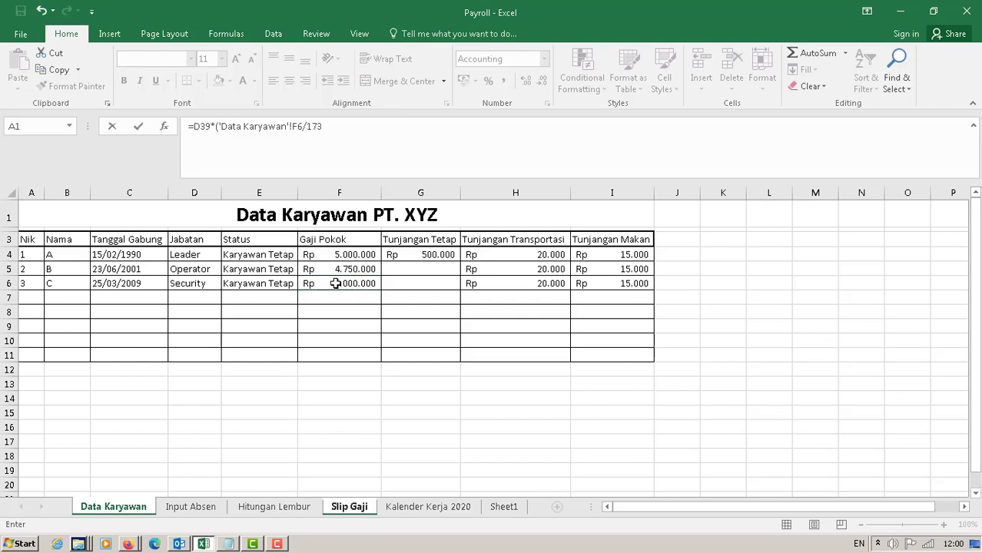
key("Return")
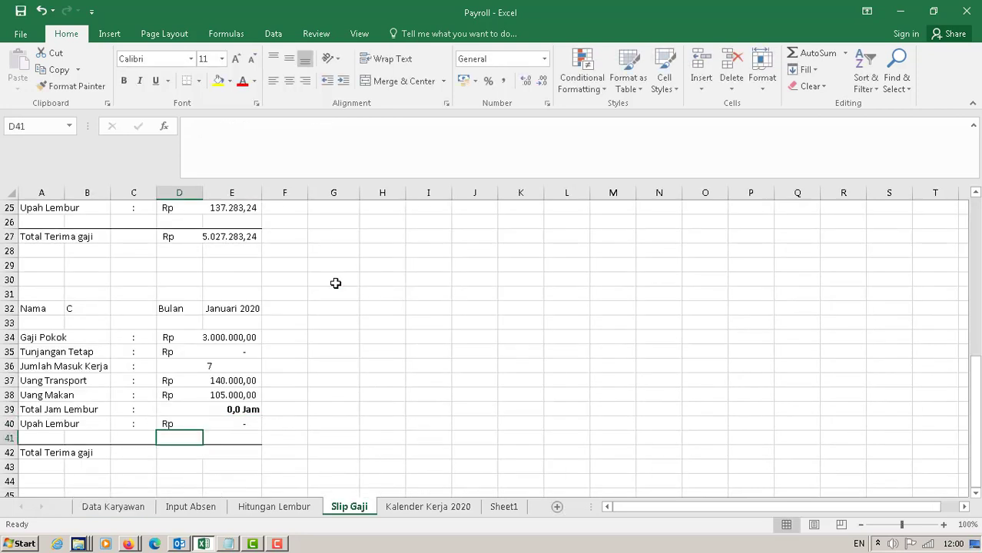
Calculate employee C's Total Terima gaji in D42 as the SUM of D34, D35, D37, D38 and D40
scroll(303, 398, "down", 2)
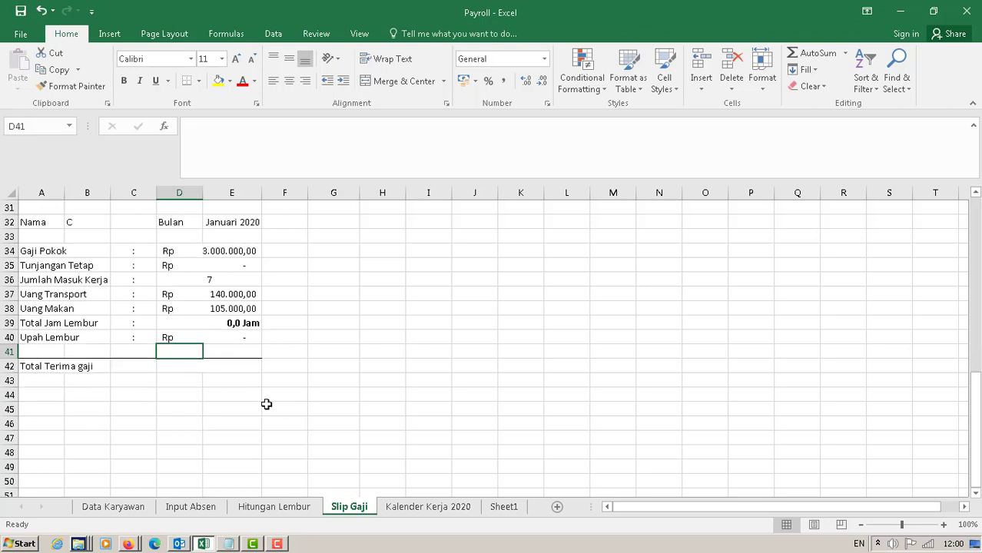
left_click(230, 366)
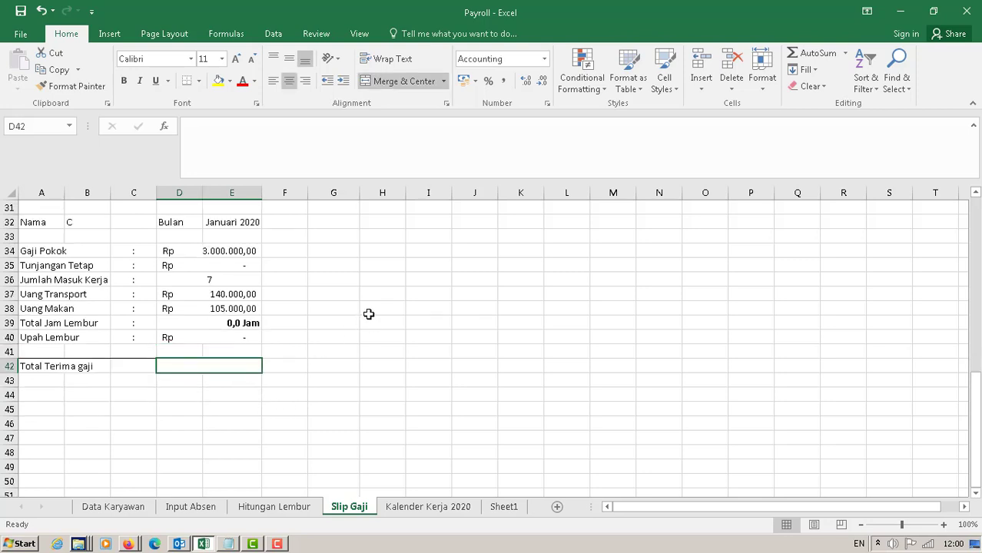
type("=")
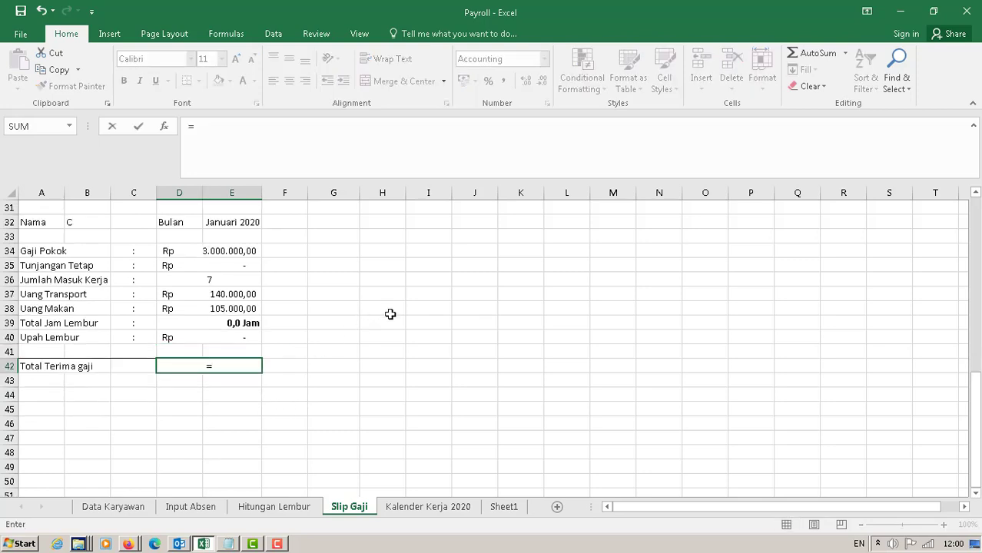
type("sum(")
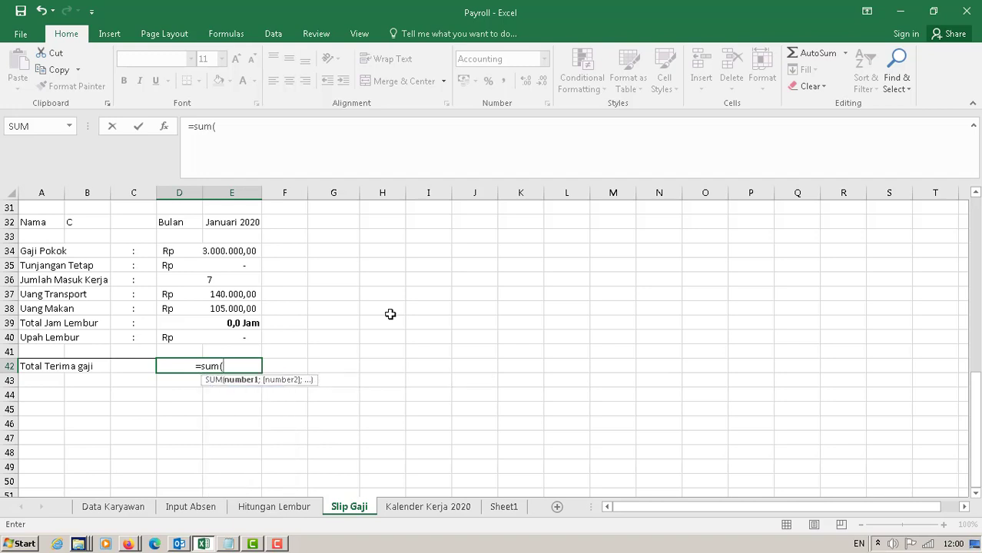
scroll(390, 314, "up", 1)
left_click(211, 295)
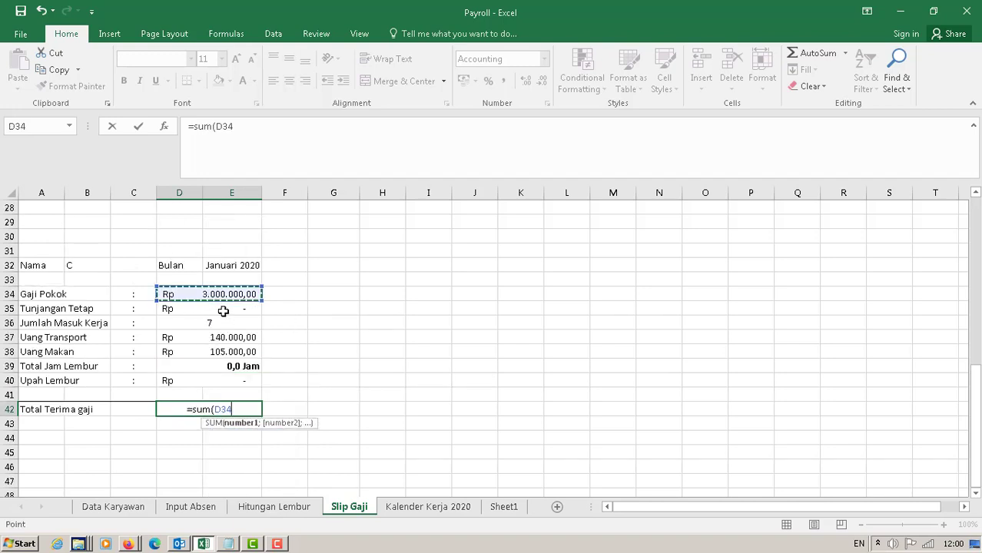
type(";")
left_click(223, 311)
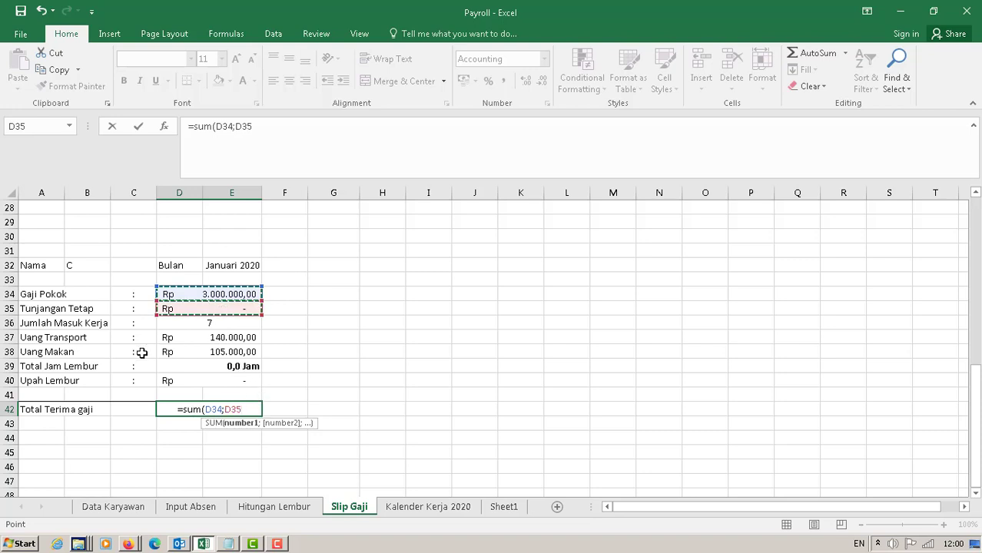
type(";")
left_click(208, 339)
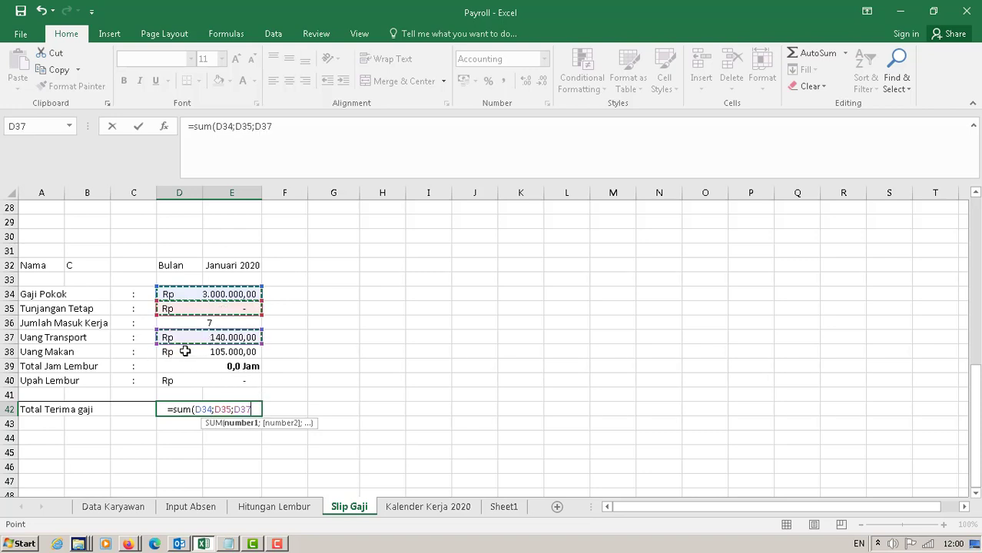
type(";")
left_click(209, 350)
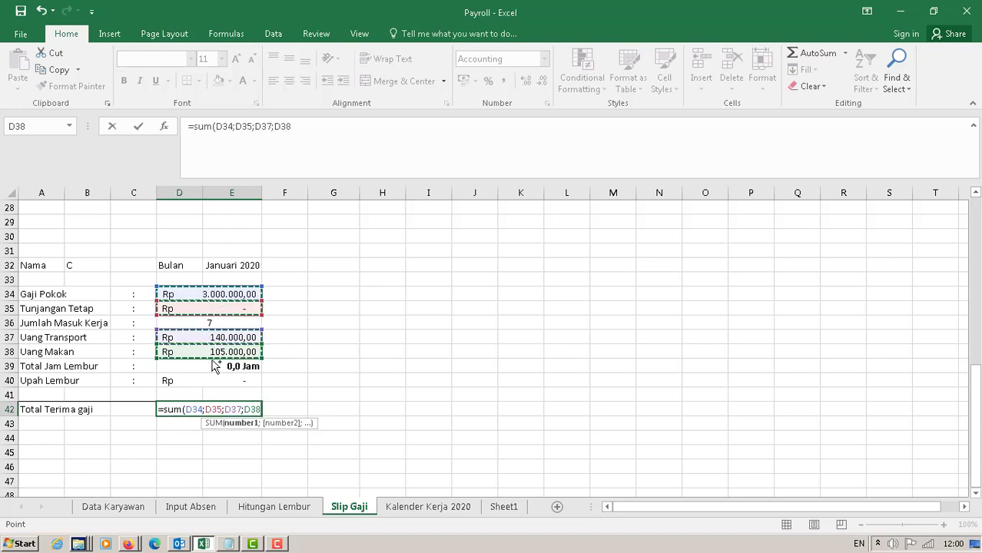
type(";")
left_click(196, 381)
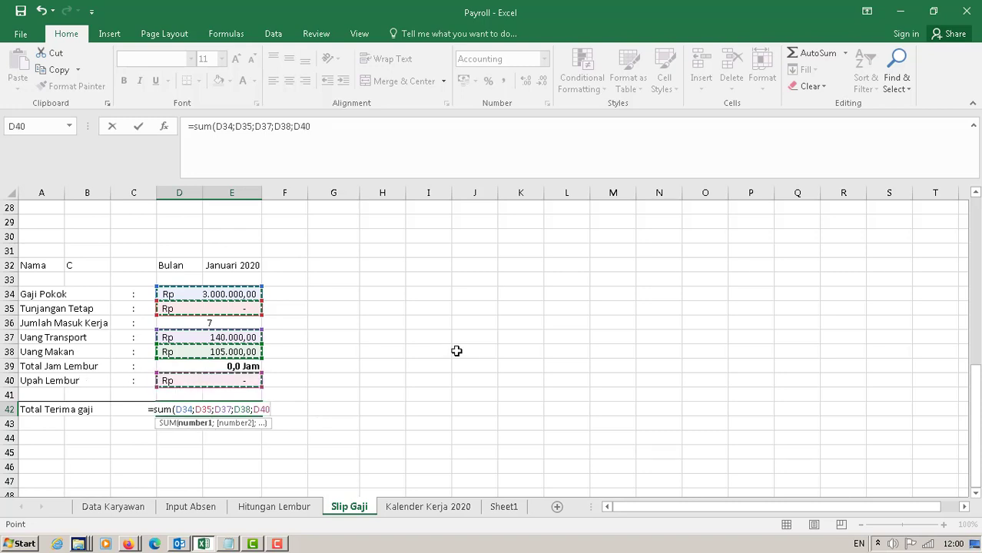
type(")")
key("Return")
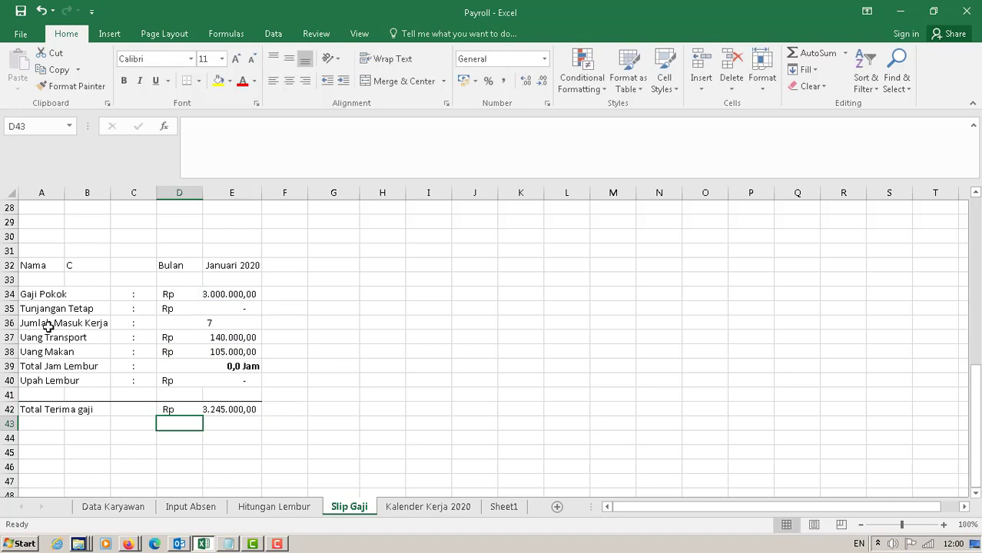
Hide the Jumlah Masuk Kerja row 36 on employee C's payslip
left_click(8, 322)
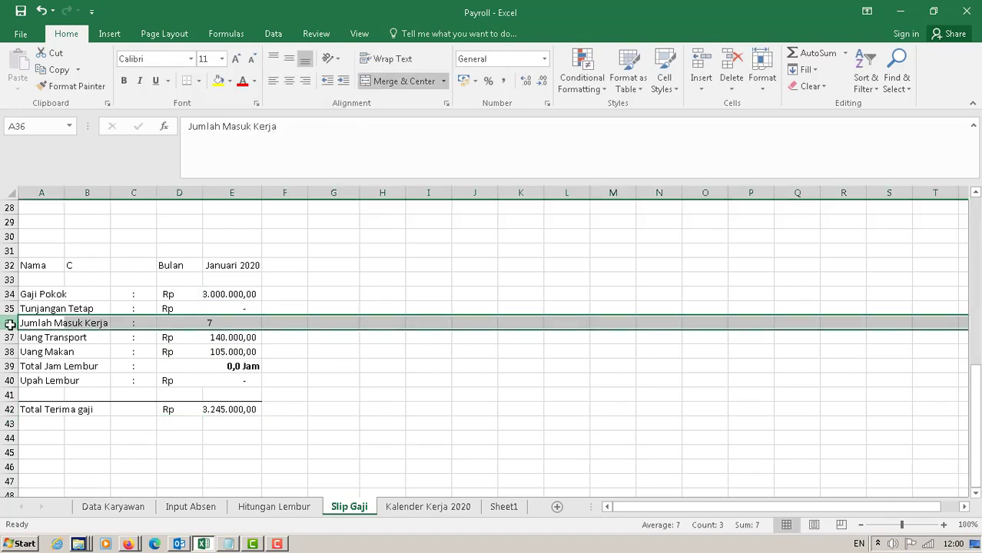
right_click(10, 324)
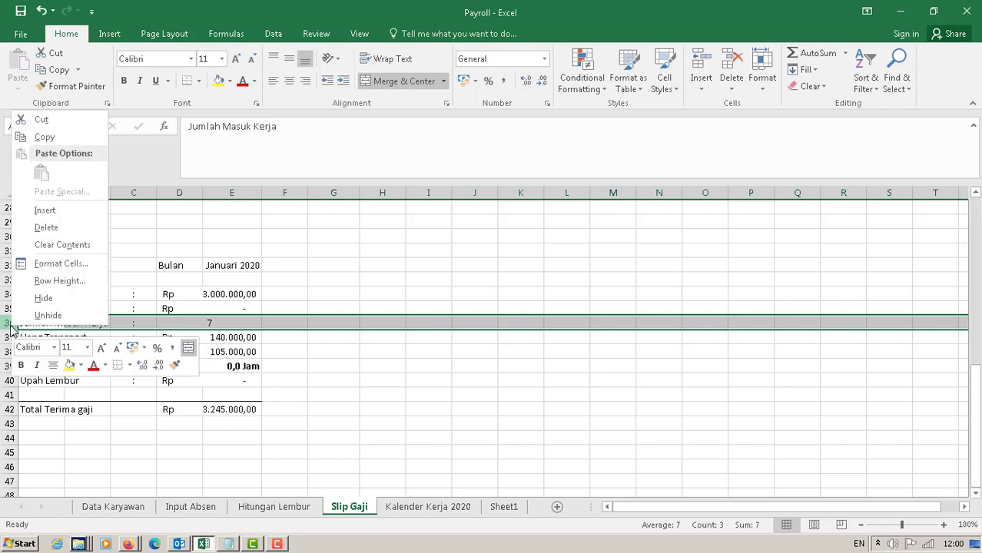
left_click(45, 299)
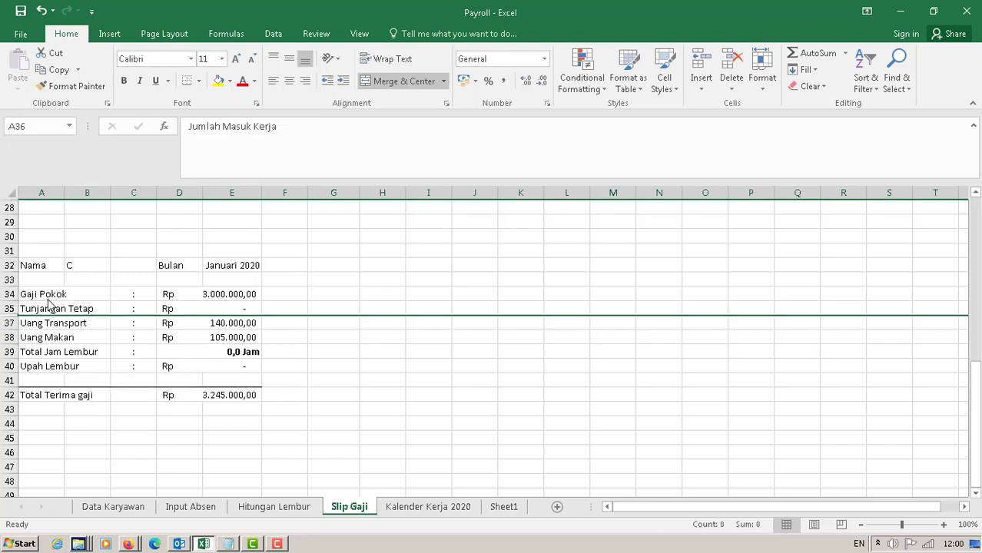
left_click(394, 368)
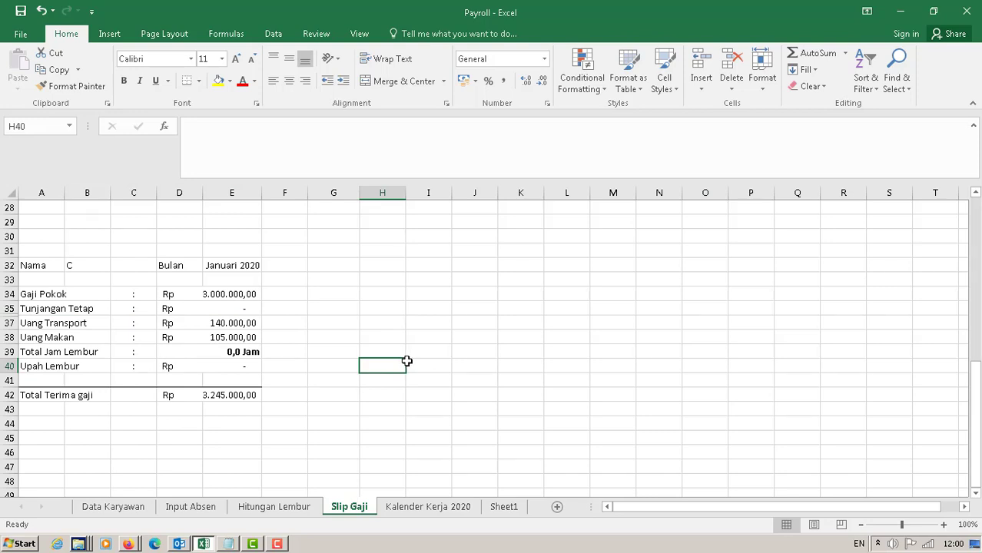
Review the formulas for Upah Lembur, Tunjangan Tetap and Total Jam Lembur on employee C's payslip
left_click(242, 369)
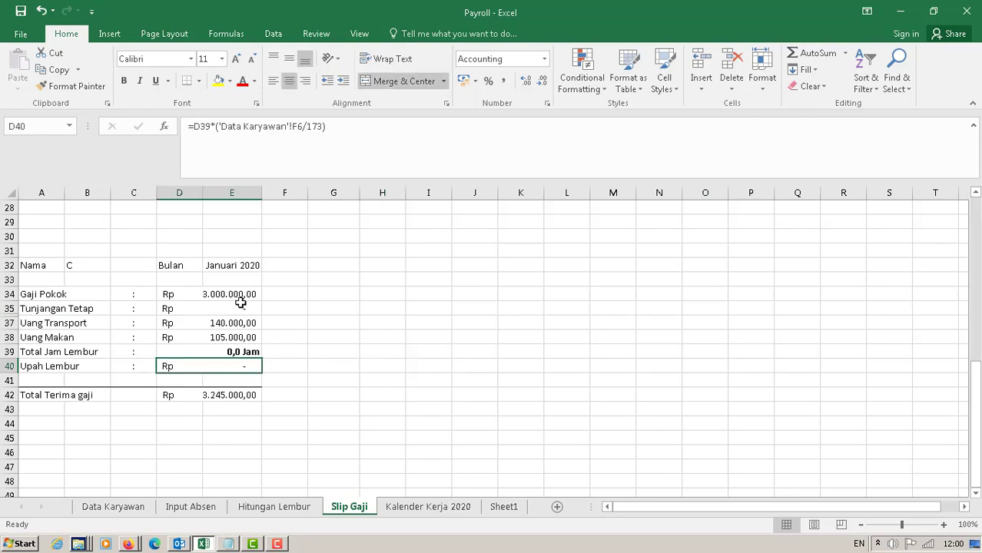
left_click(237, 308)
left_click(250, 352)
left_click(246, 366)
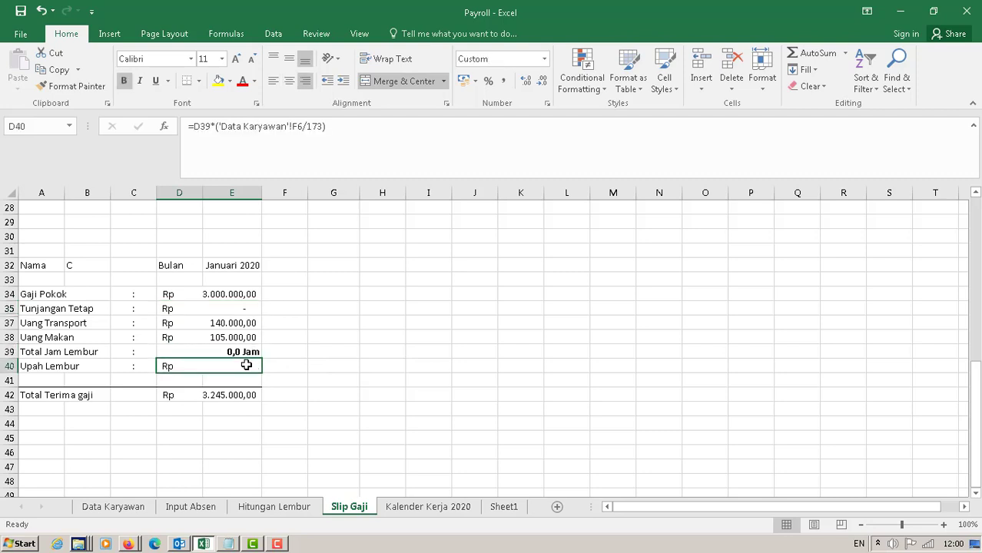
left_click(247, 311)
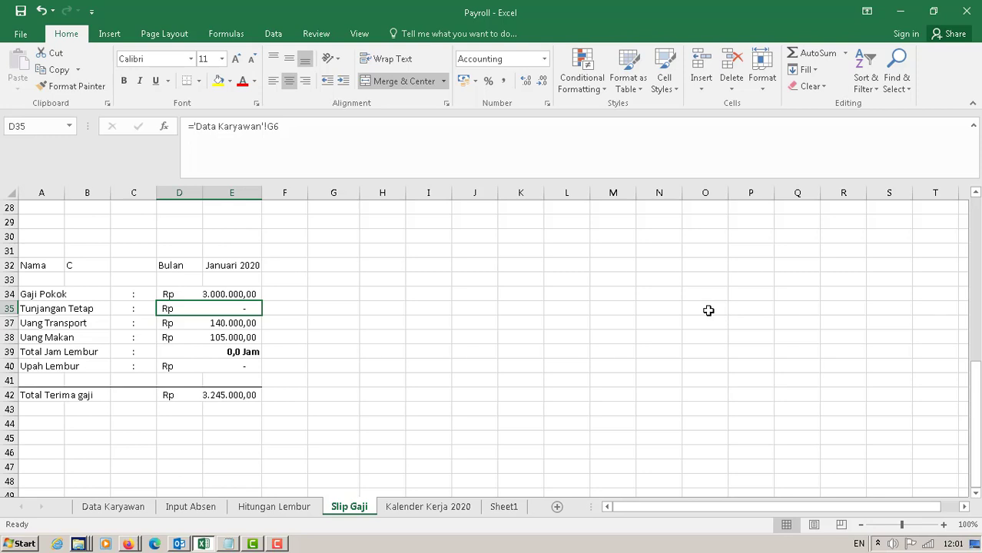
Review the Data Karyawan, Input Absen, Hitungan Lembur, Slip Gaji and Kalender Kerja 2020 sheets of the payroll workbook
left_click(127, 506)
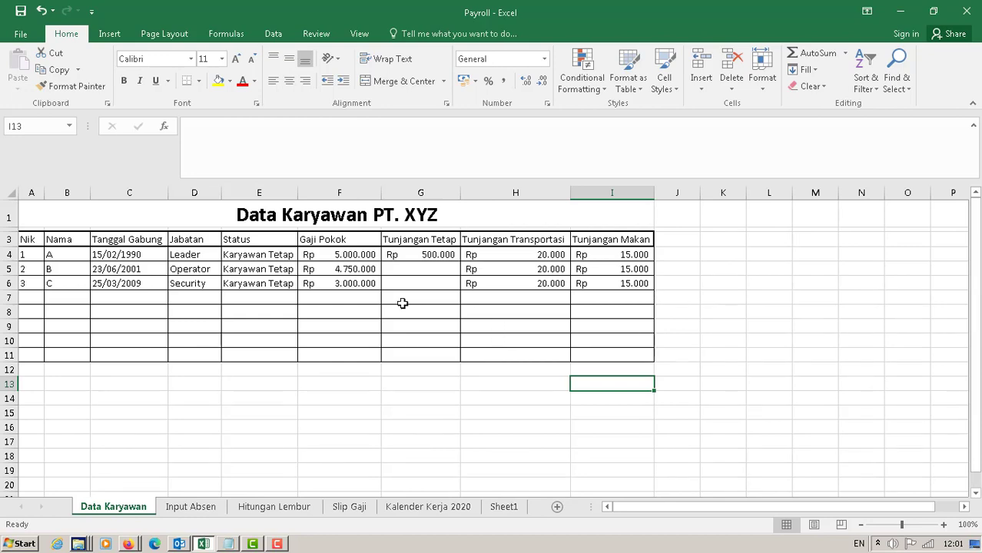
left_click(190, 507)
left_click(261, 508)
left_click(353, 507)
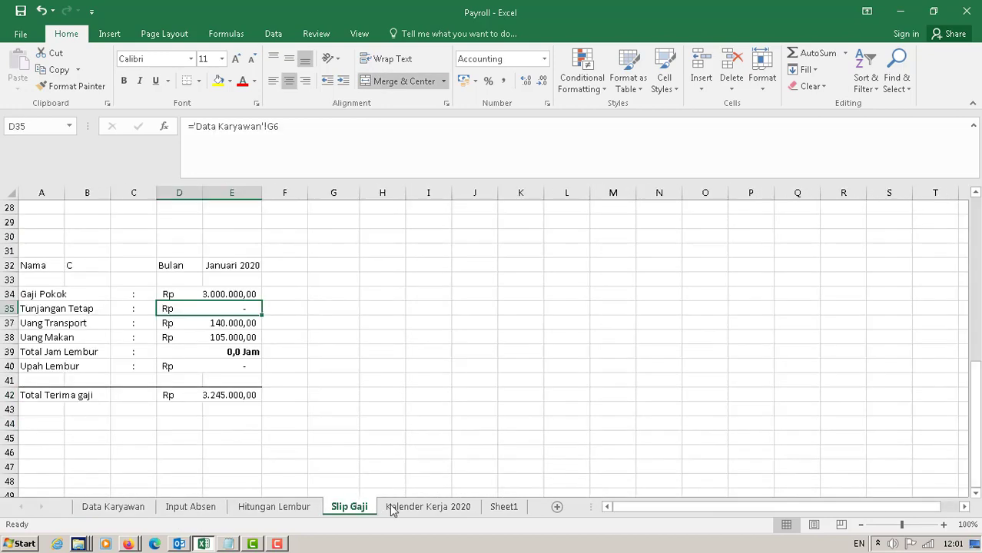
left_click(411, 507)
left_click(344, 508)
left_click(290, 511)
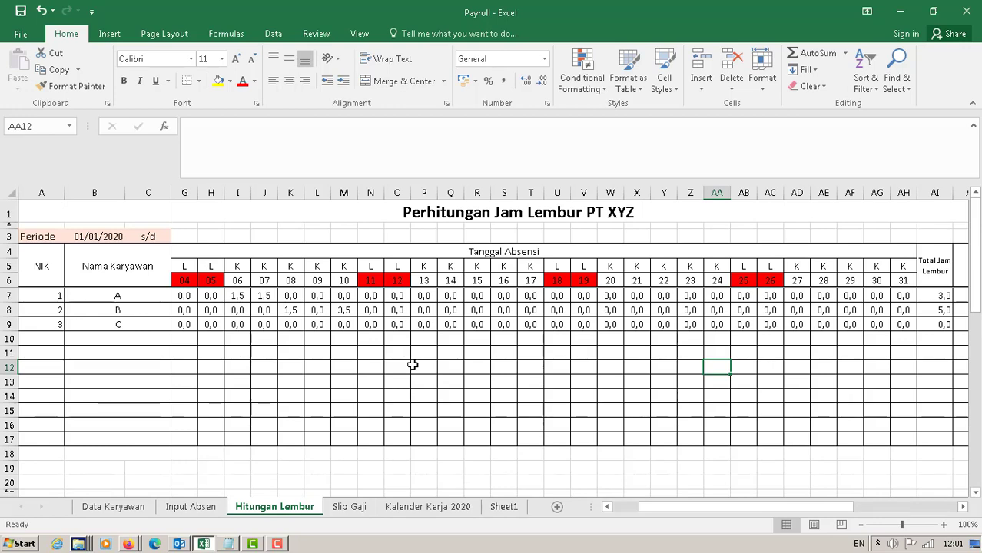
left_click(429, 510)
Look over the payslips of employees A, B and C on the Slip Gaji sheet
left_click(349, 507)
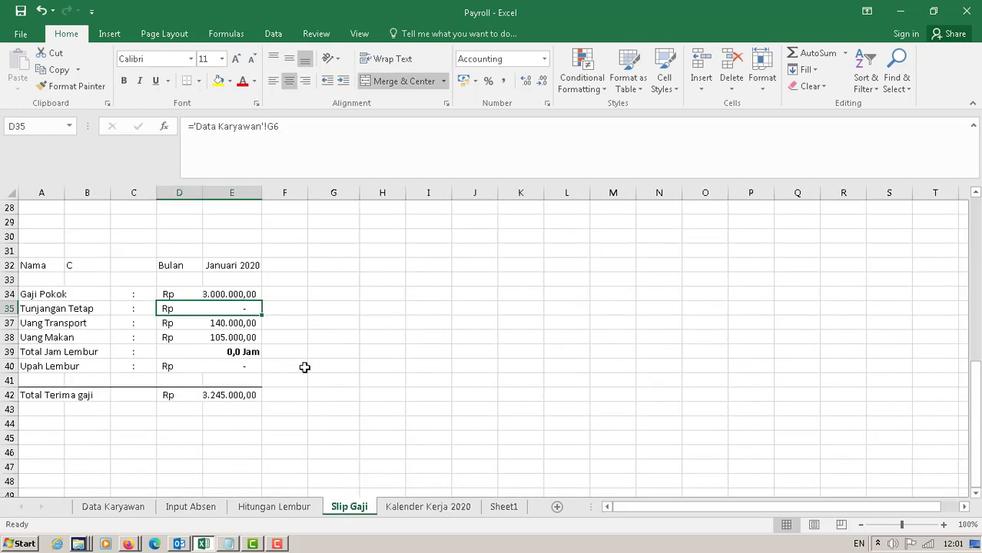
scroll(305, 367, "up", 10)
left_click(500, 338)
scroll(359, 331, "down", 8)
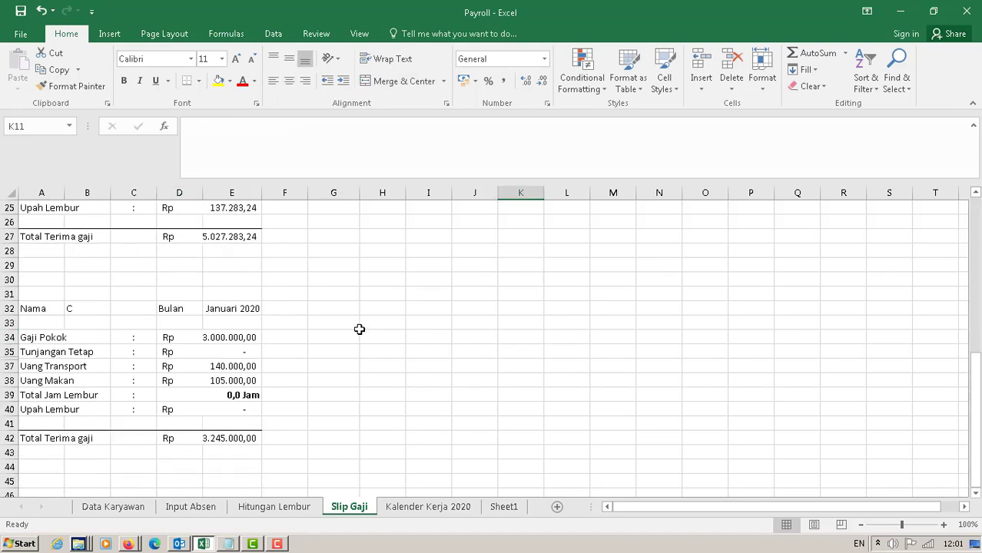
scroll(357, 323, "up", 8)
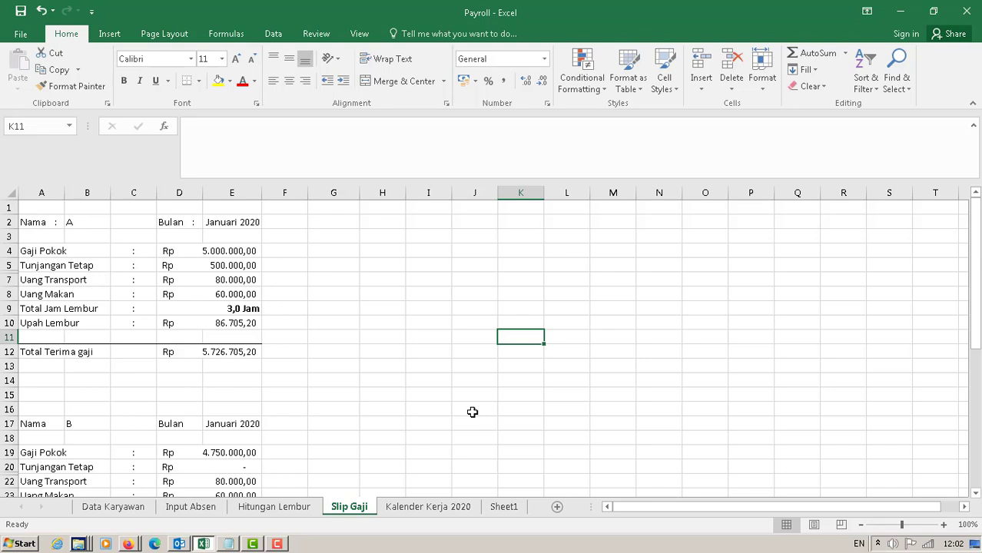
left_click(276, 544)
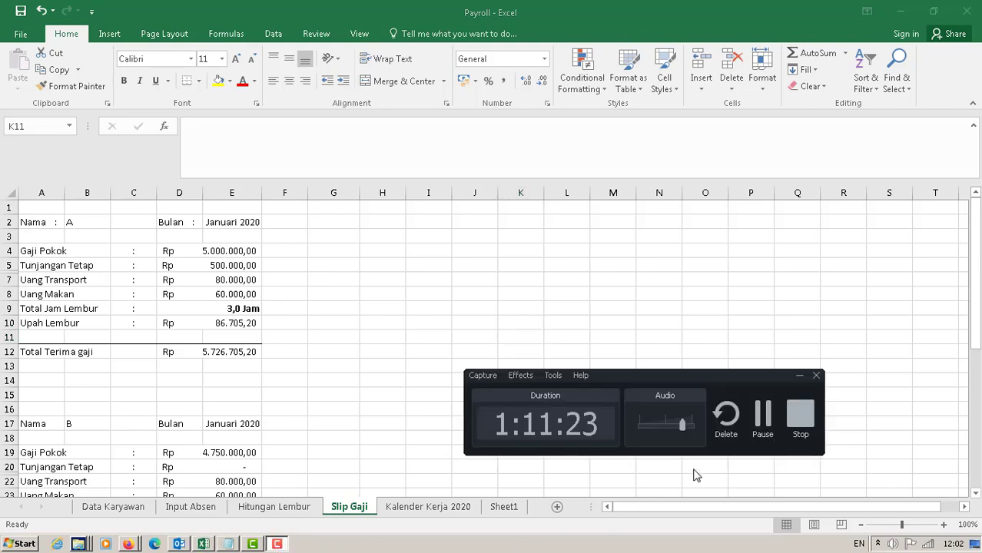